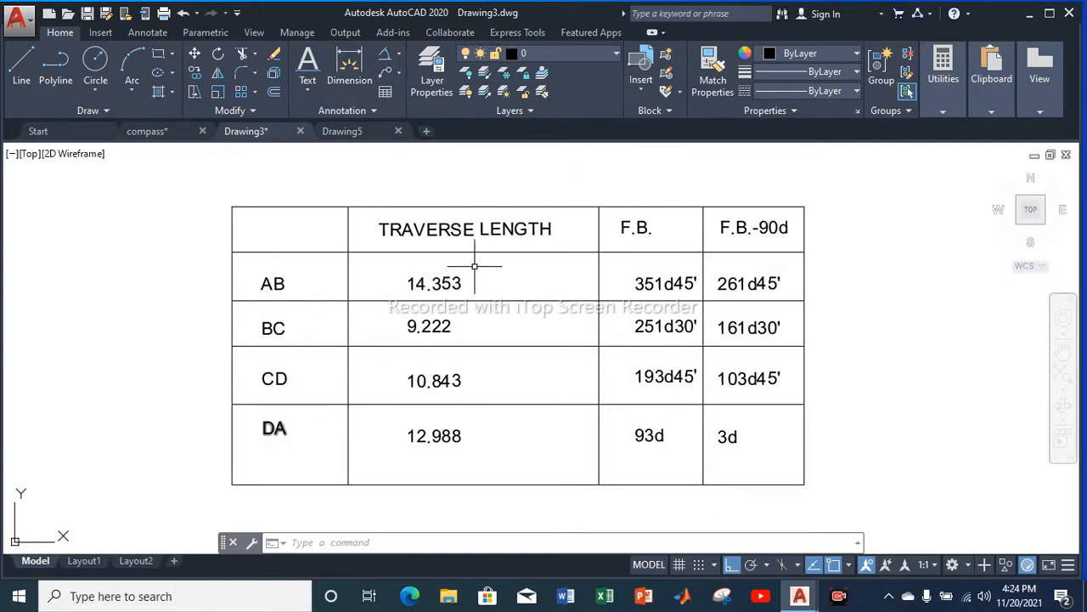
Switch to the empty Drawing5 and turn off its grid display
click(626, 228)
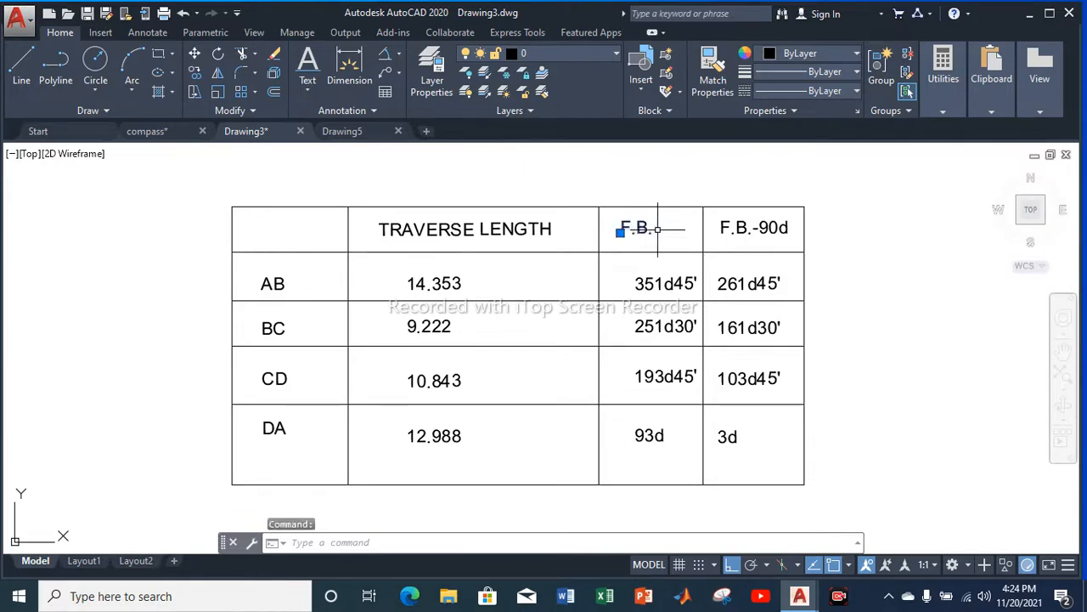
key(Escape)
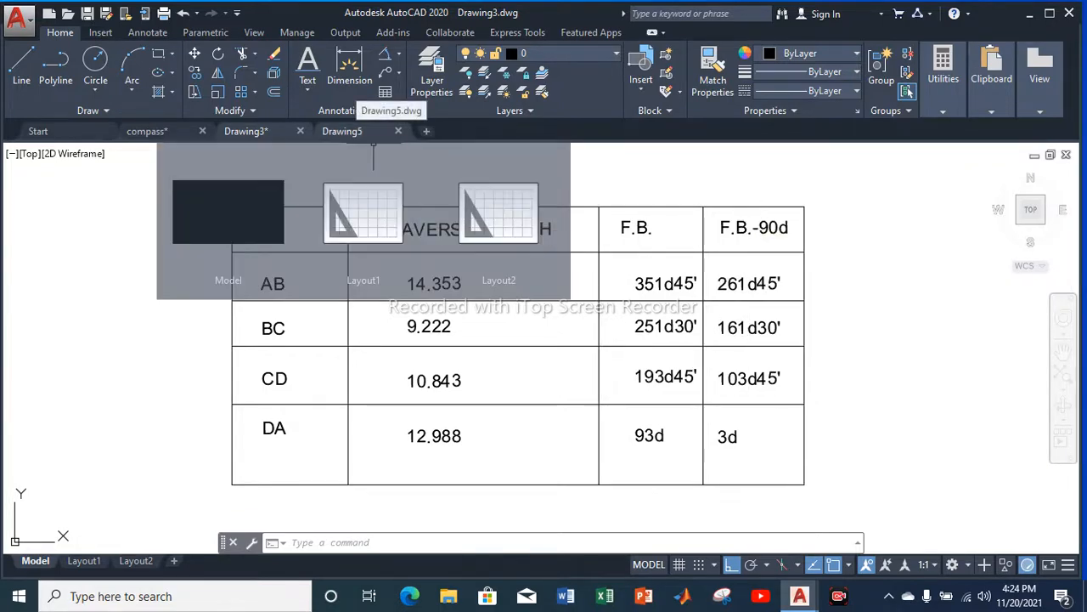
click(343, 130)
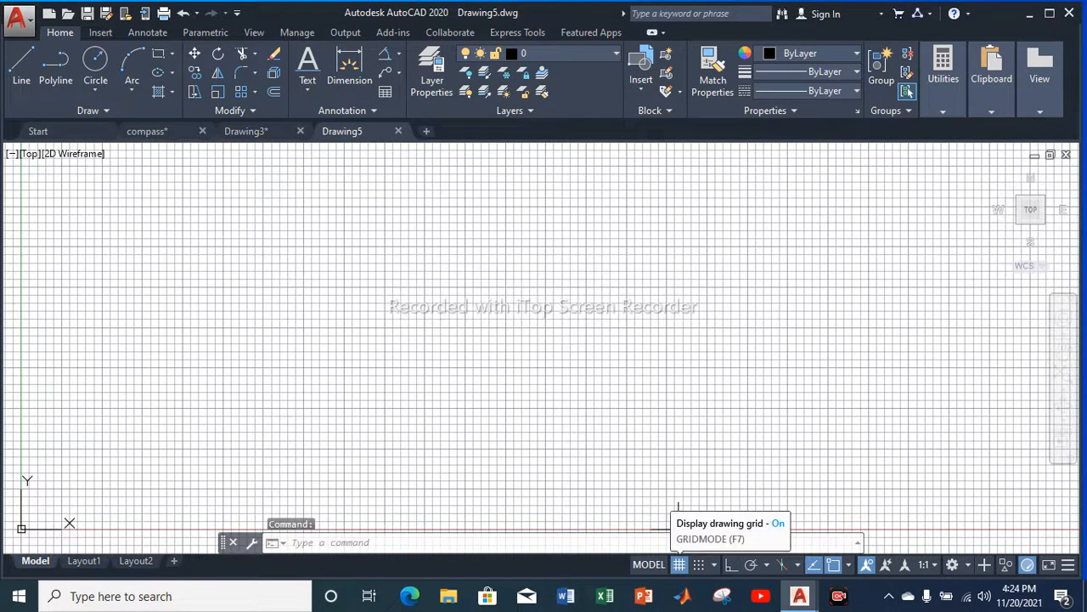
click(679, 564)
Set the drawing units' length precision to 0.000 and the insertion scale to Meters
text(u)
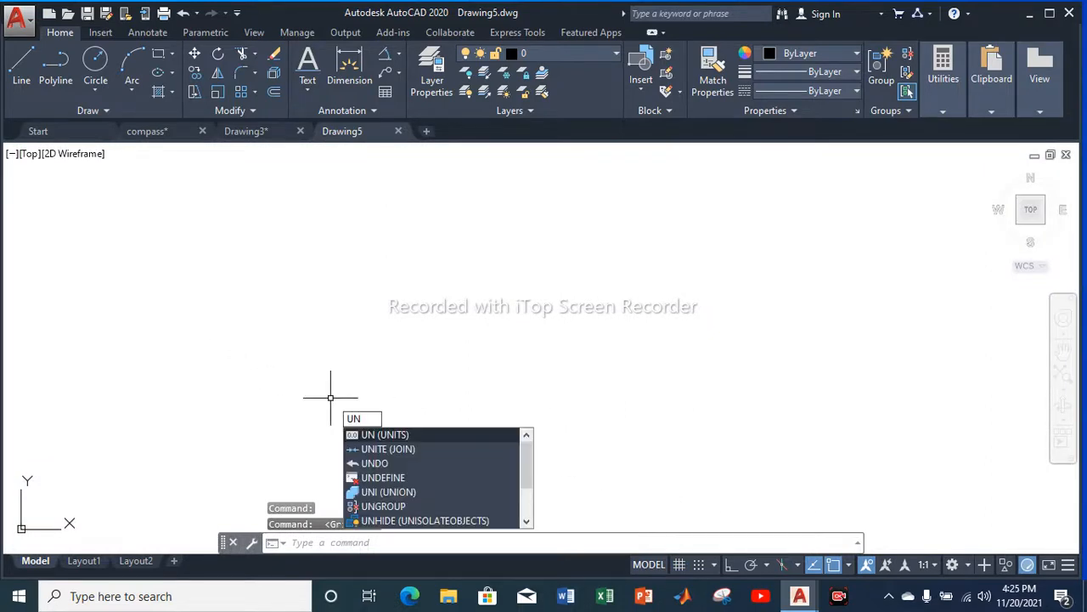
key(Return)
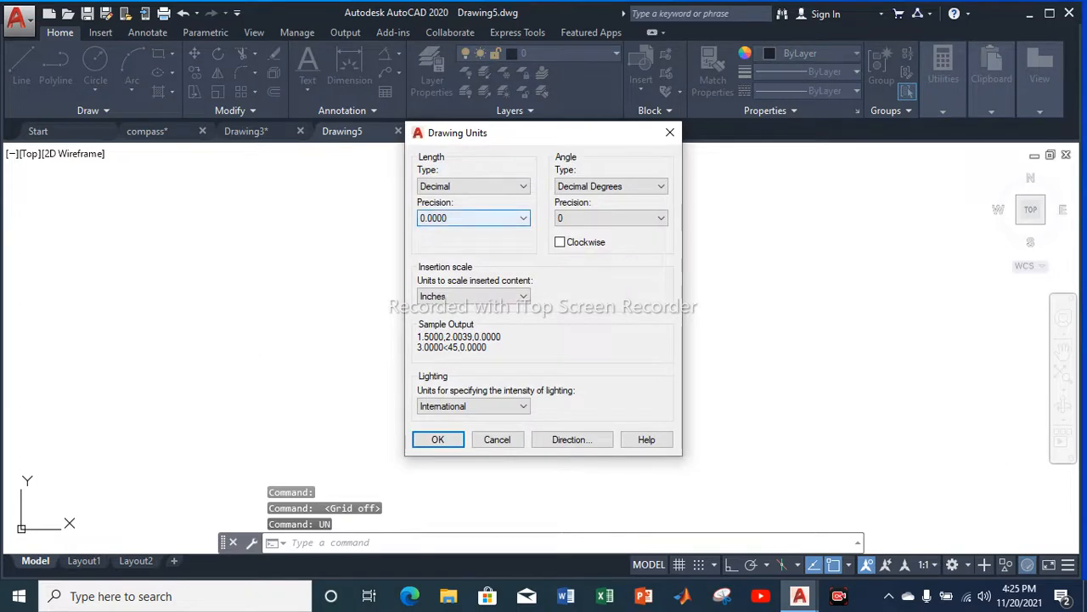
click(474, 217)
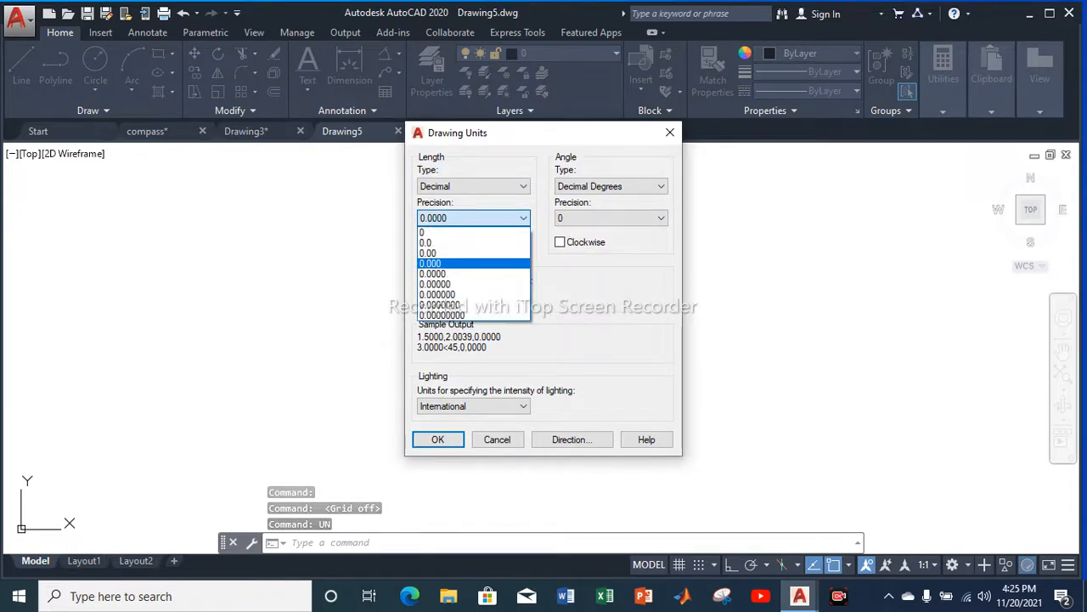
click(431, 263)
click(473, 296)
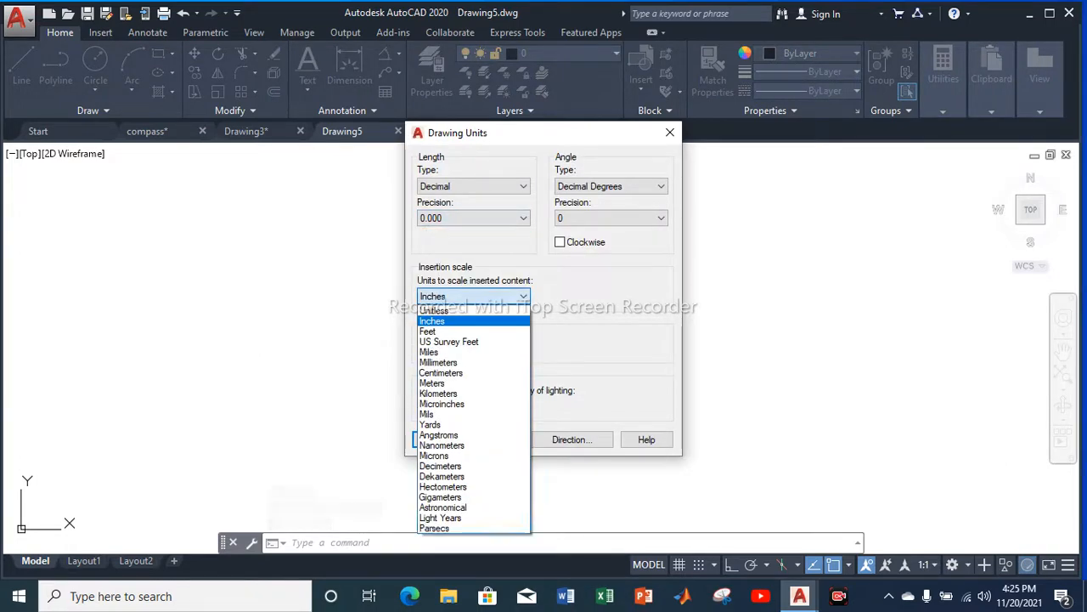
click(433, 383)
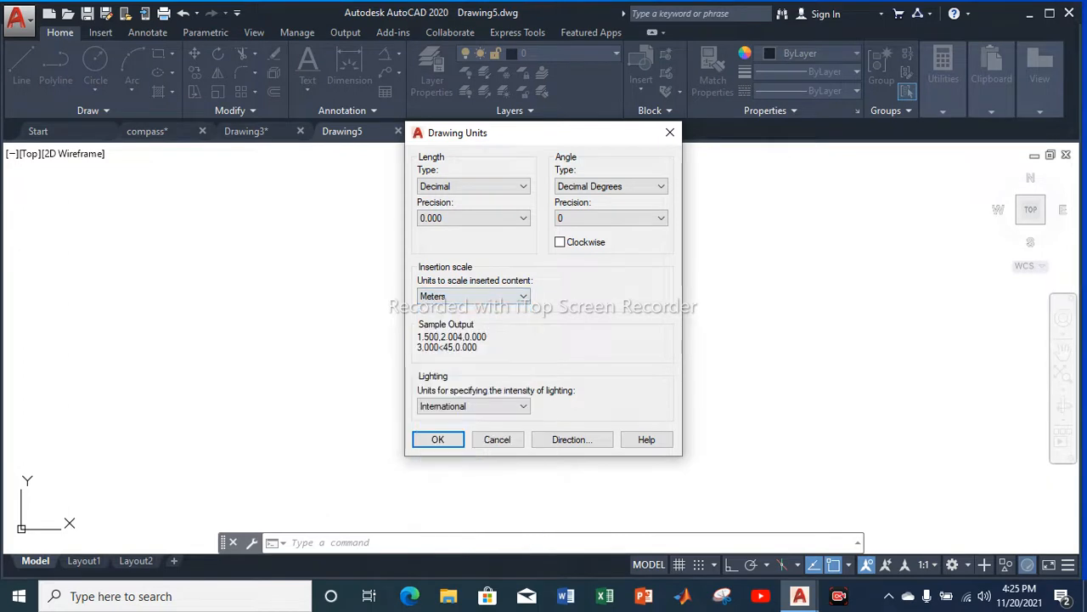
Set the angle units to Deg/Min/Sec with 0d00'00" precision, measured clockwise, and apply the drawing units
click(610, 186)
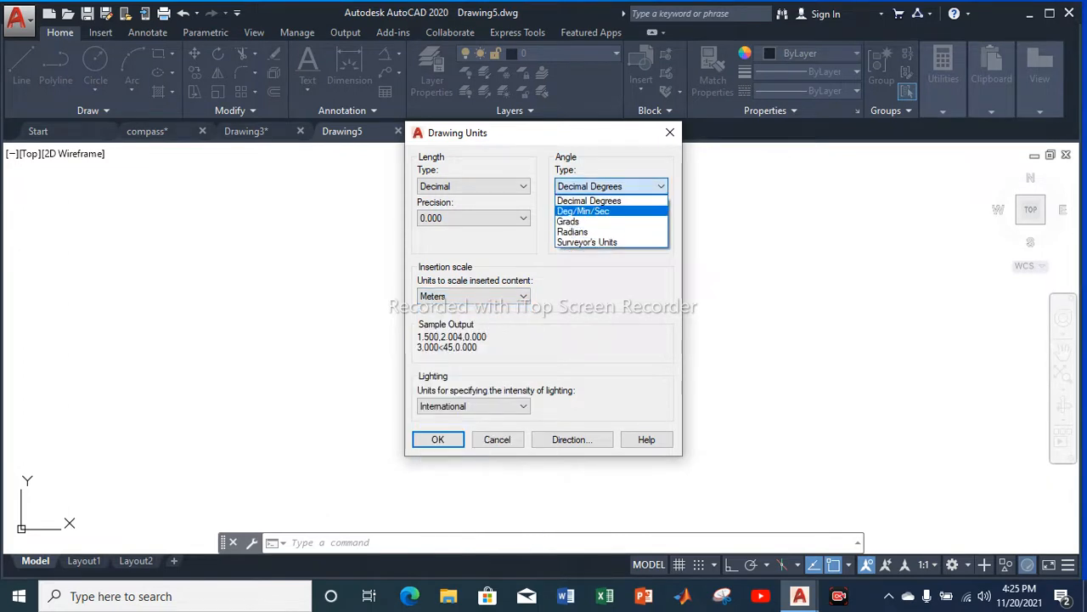
click(583, 211)
click(610, 217)
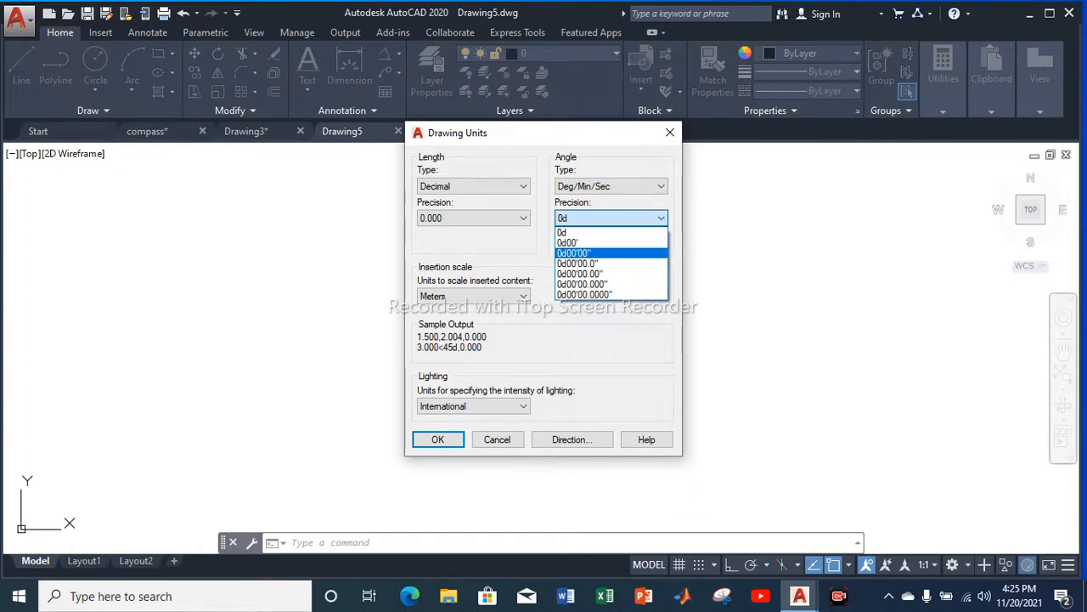
click(575, 252)
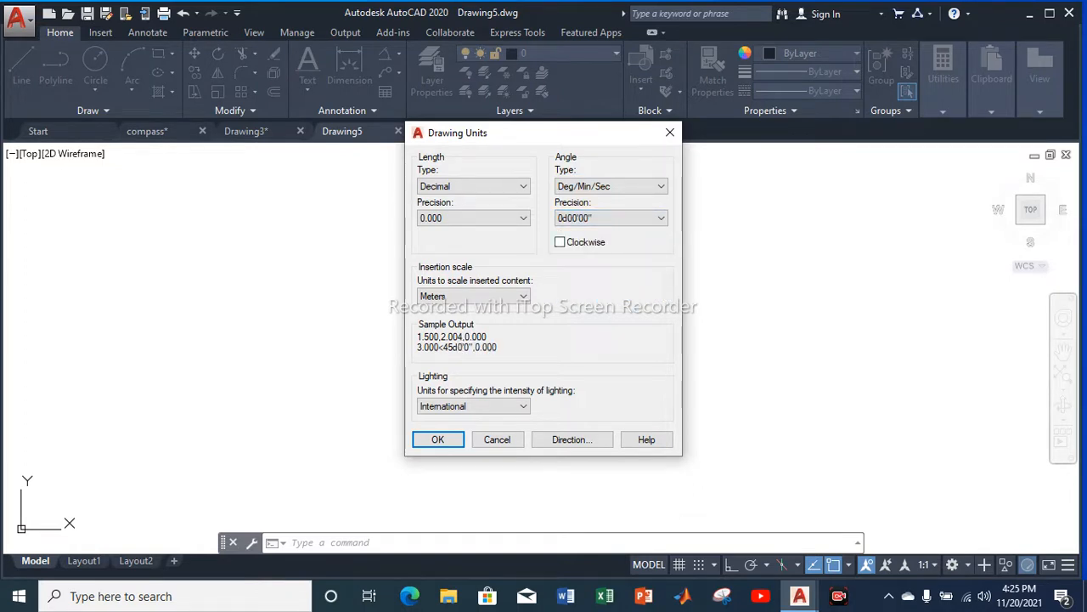
click(560, 242)
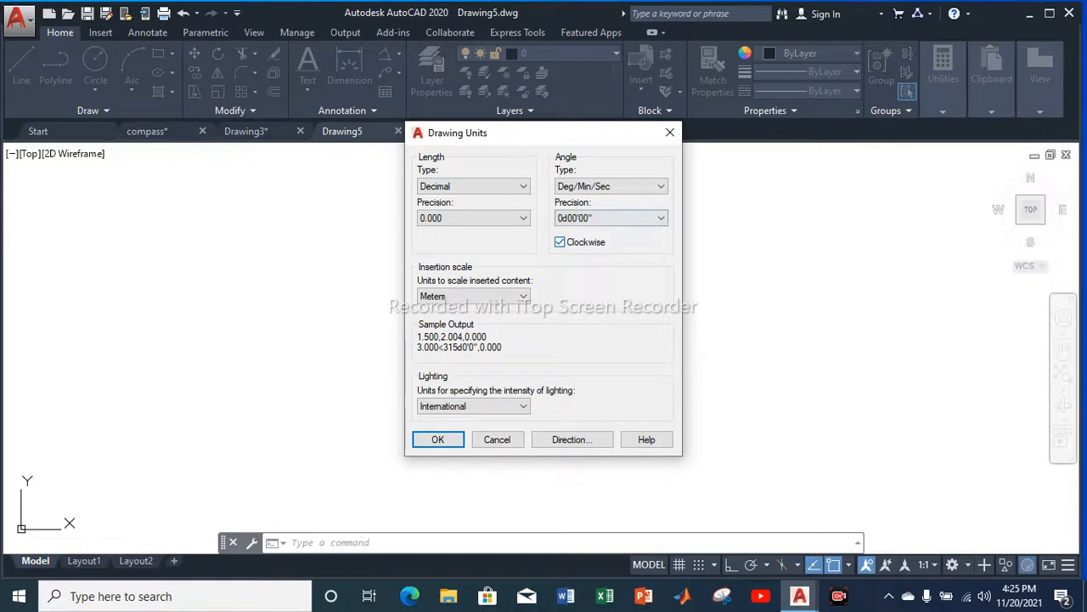
click(447, 439)
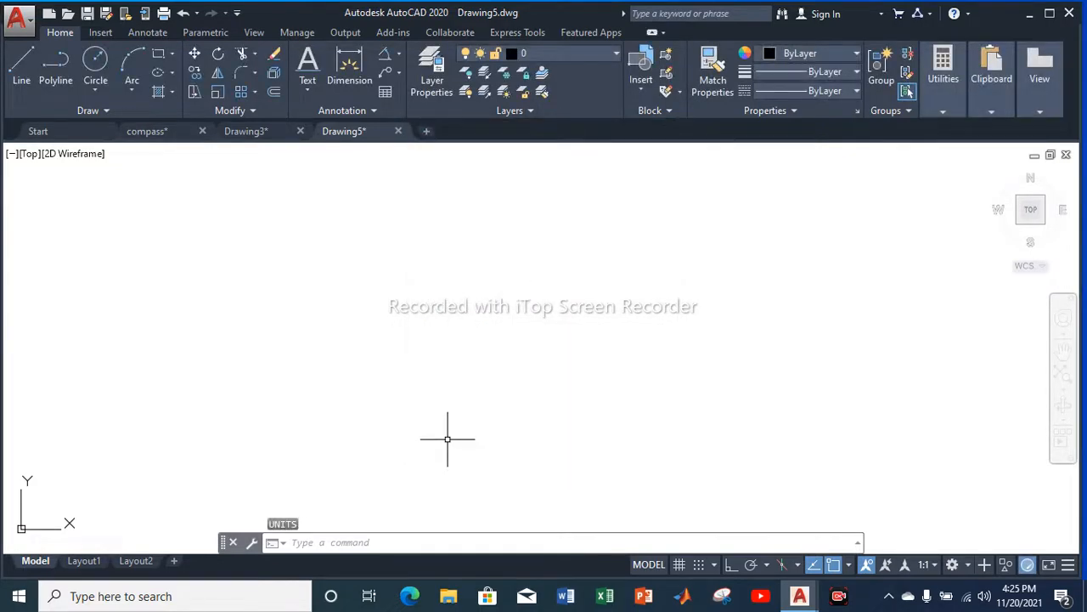
Set the model space limits from 0,0 to 60,42 and fit the whole drawing area in view
text(limi)
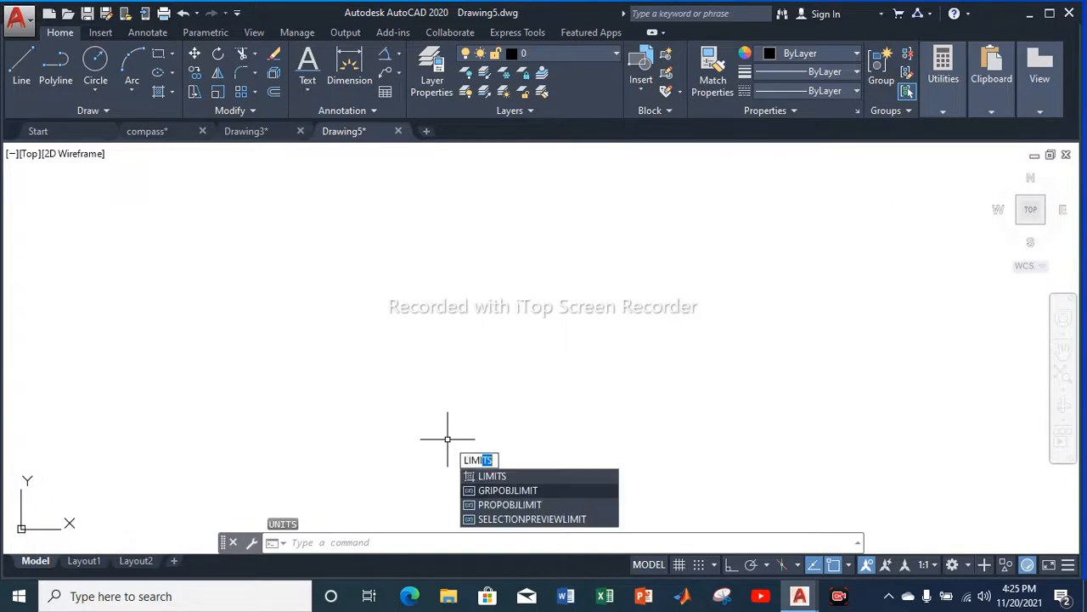
key(Return)
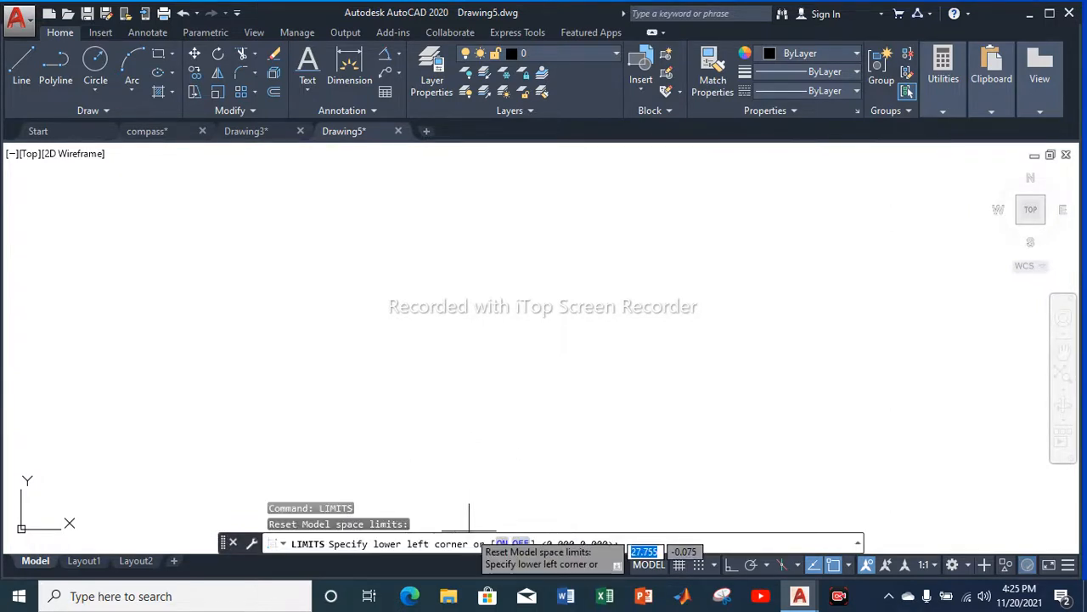
text(0,0)
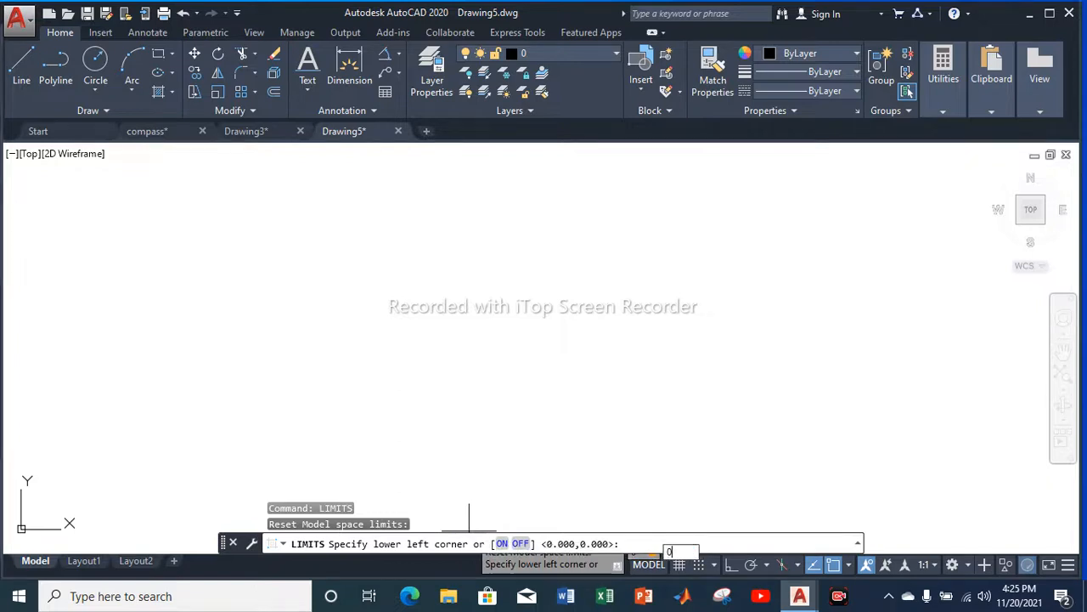
key(Return)
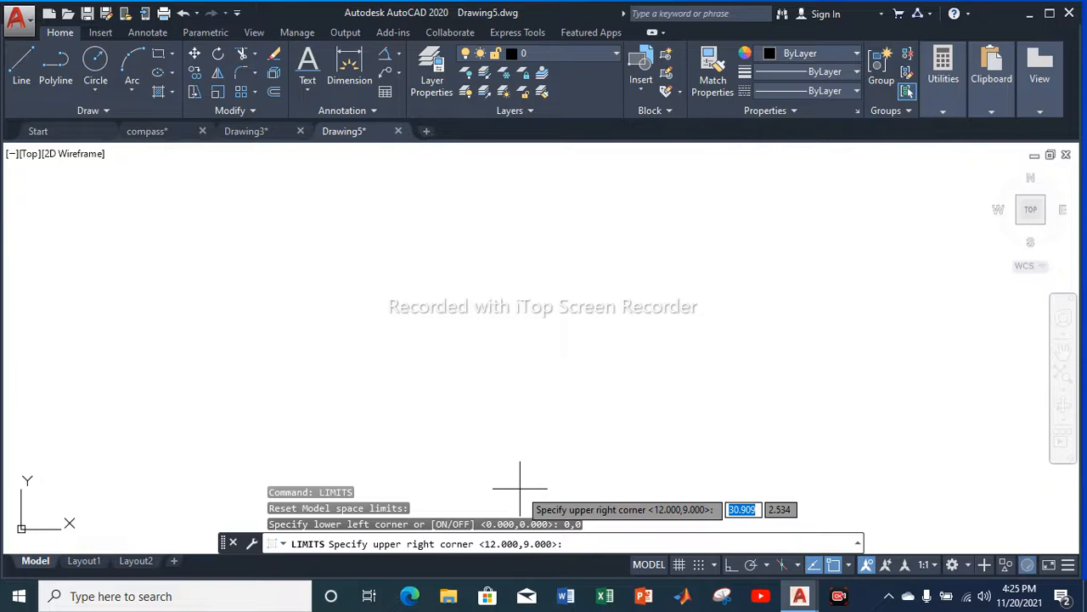
text(60,4)
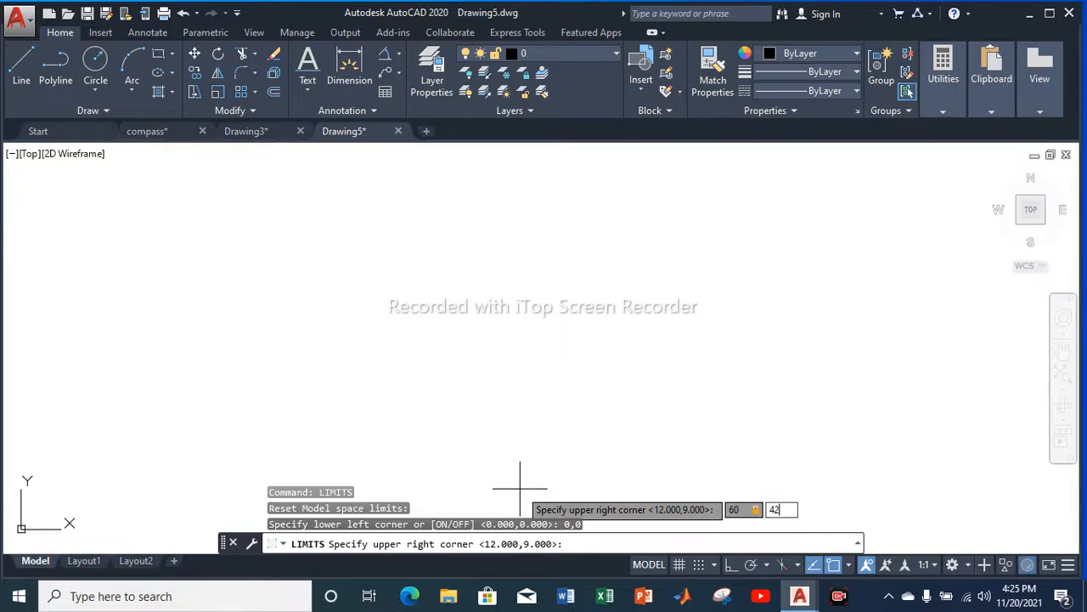
text(2)
key(Return)
text(z)
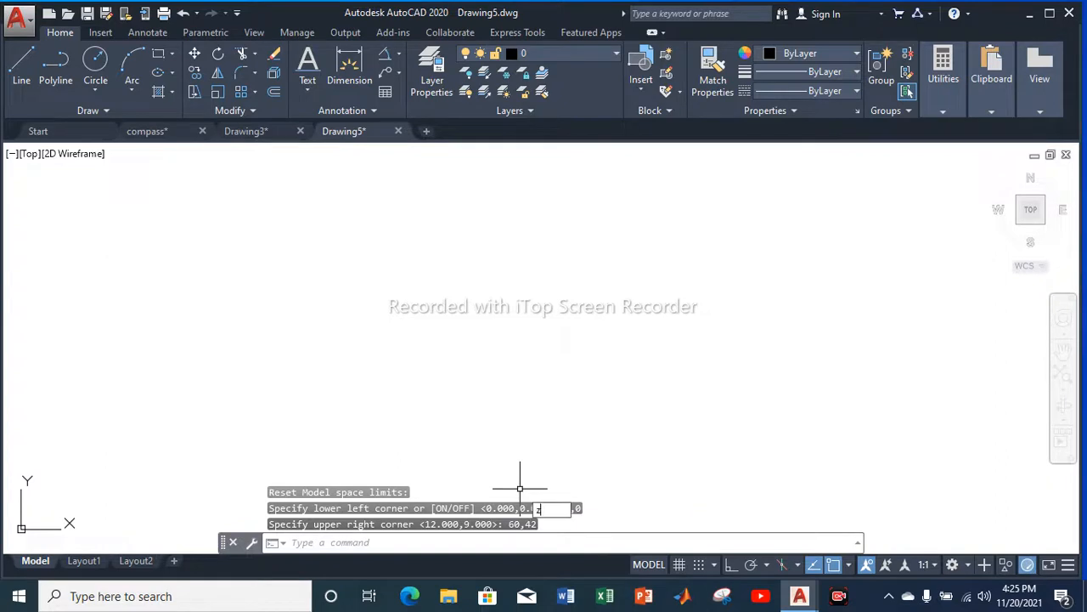
key(Return)
text(a)
key(Return)
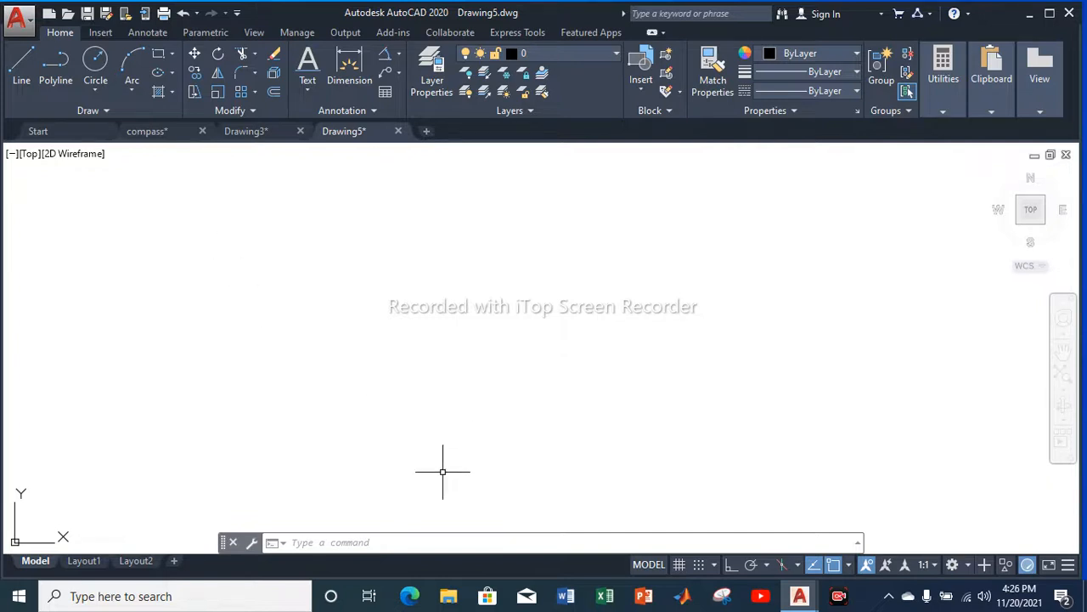
Try to draw a short arrowhead polyline in the upper drawing area with ortho on, tapering from starting width 0 to ending width 0.3
key(Return)
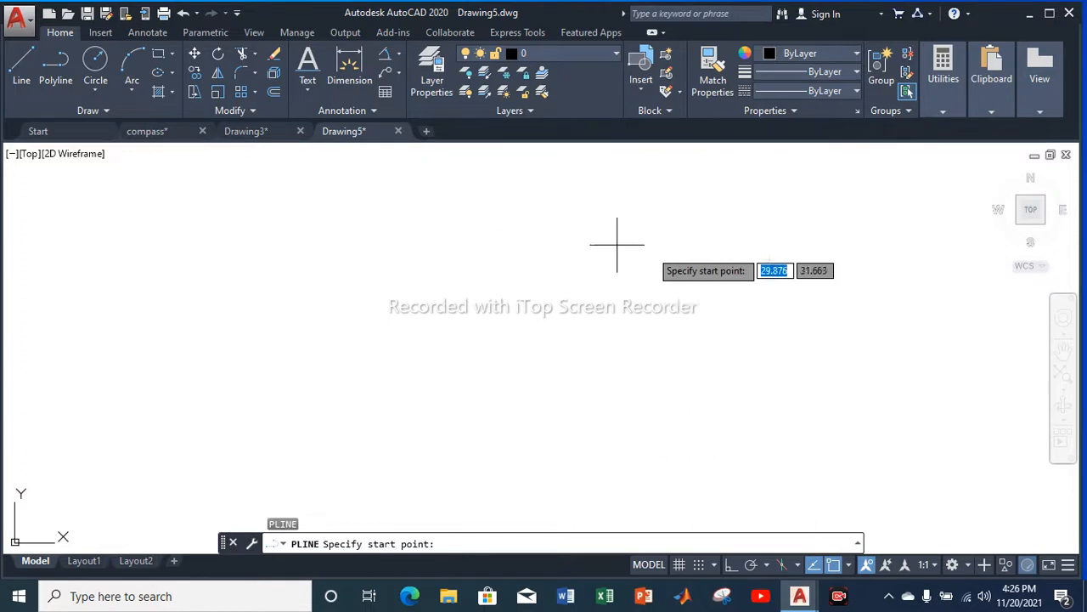
click(582, 247)
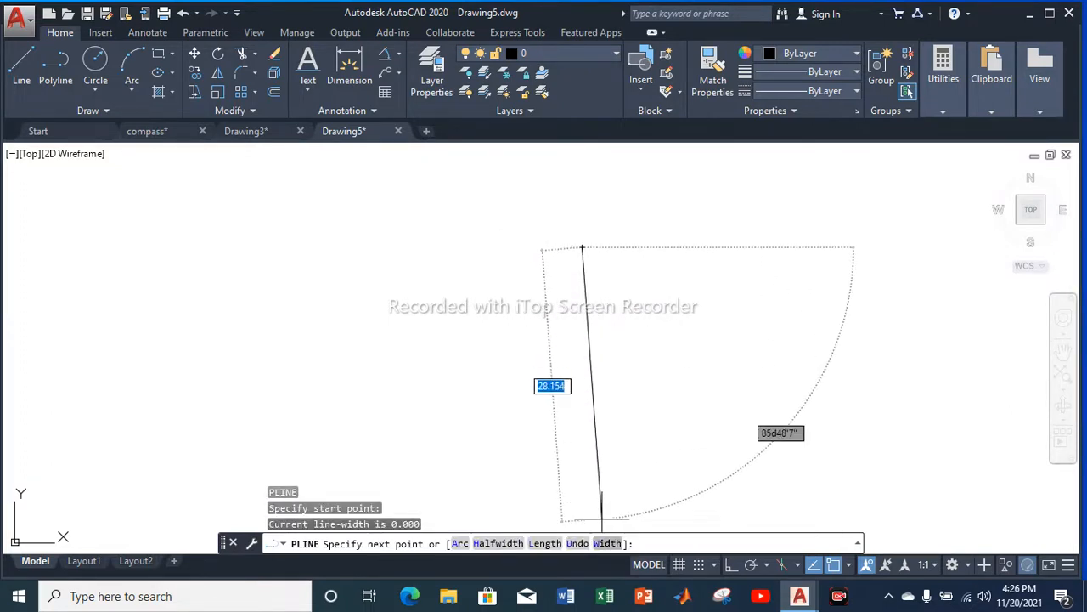
text(w)
key(Return)
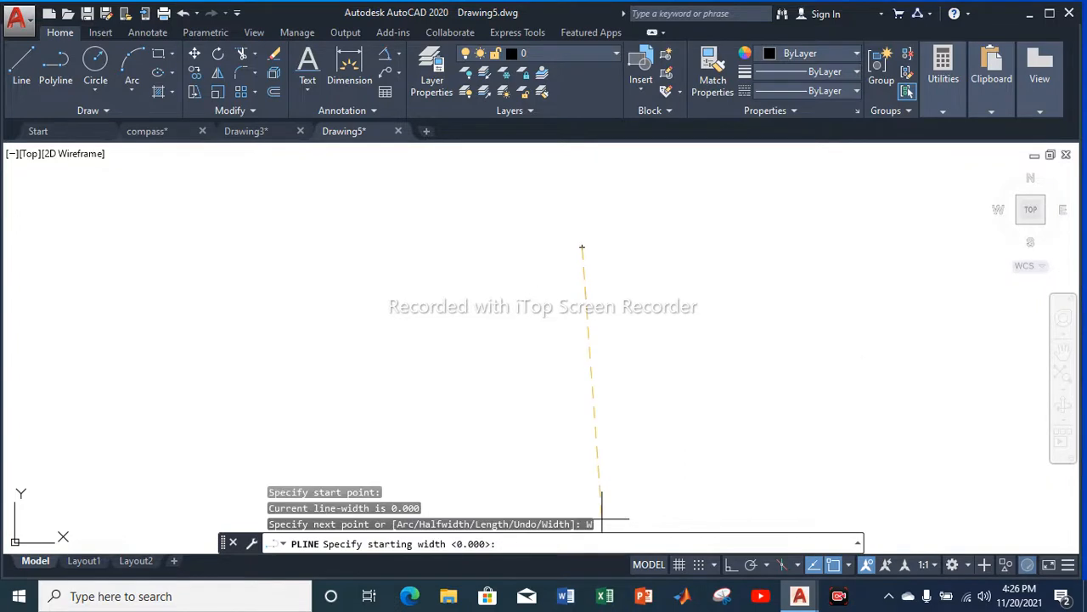
text(0)
key(Return)
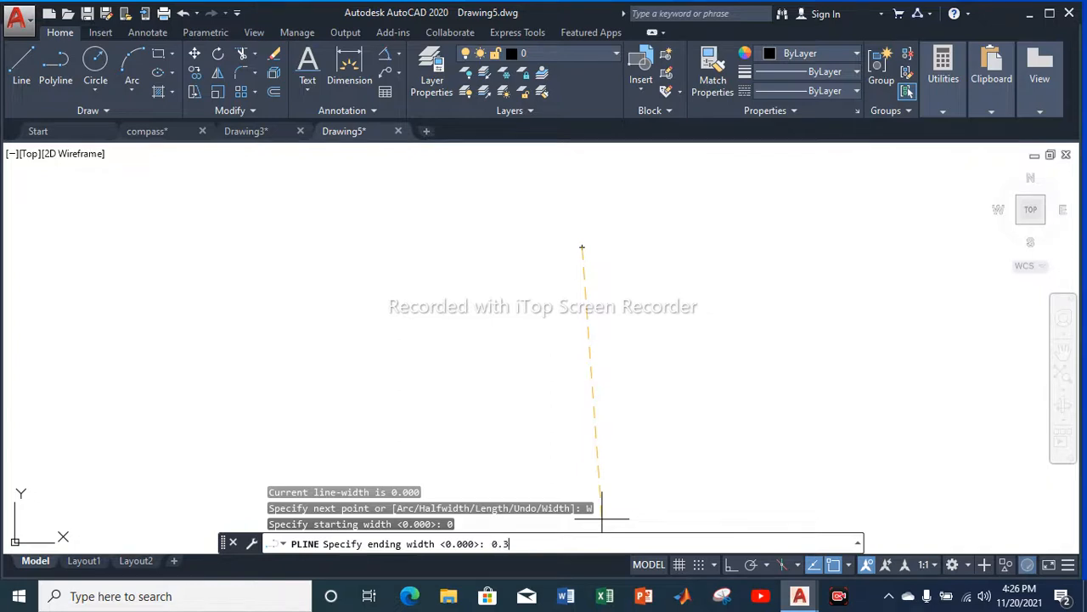
key(Return)
text(l)
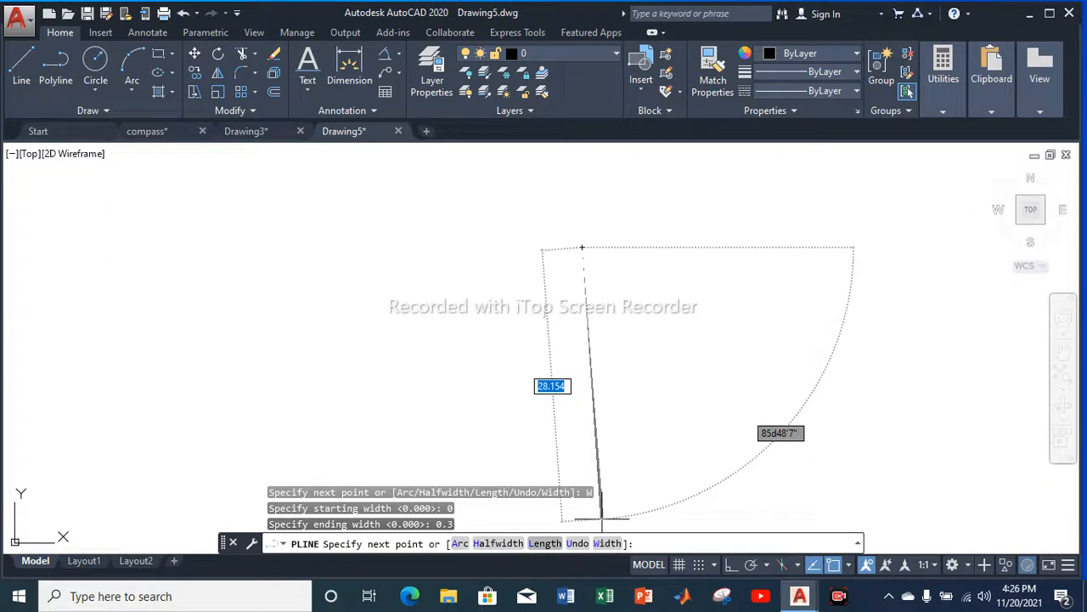
key(Return)
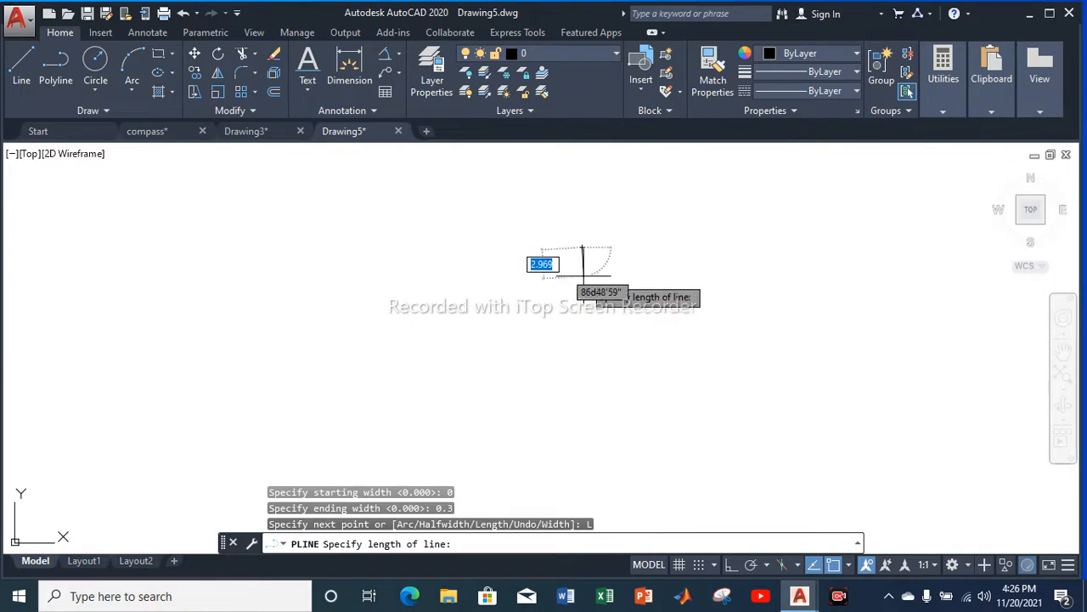
key(F8)
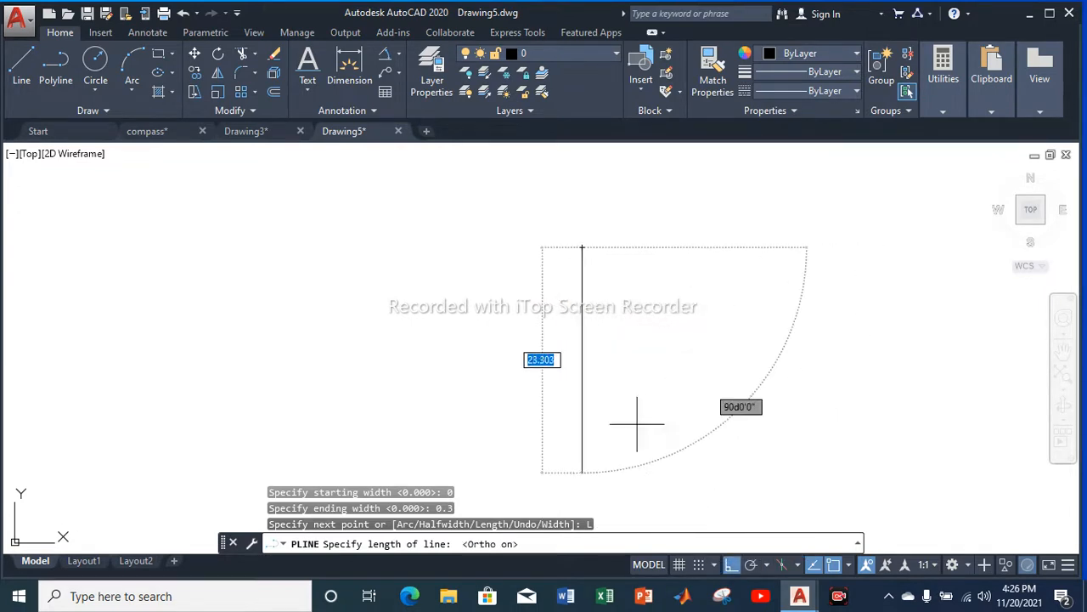
click(585, 246)
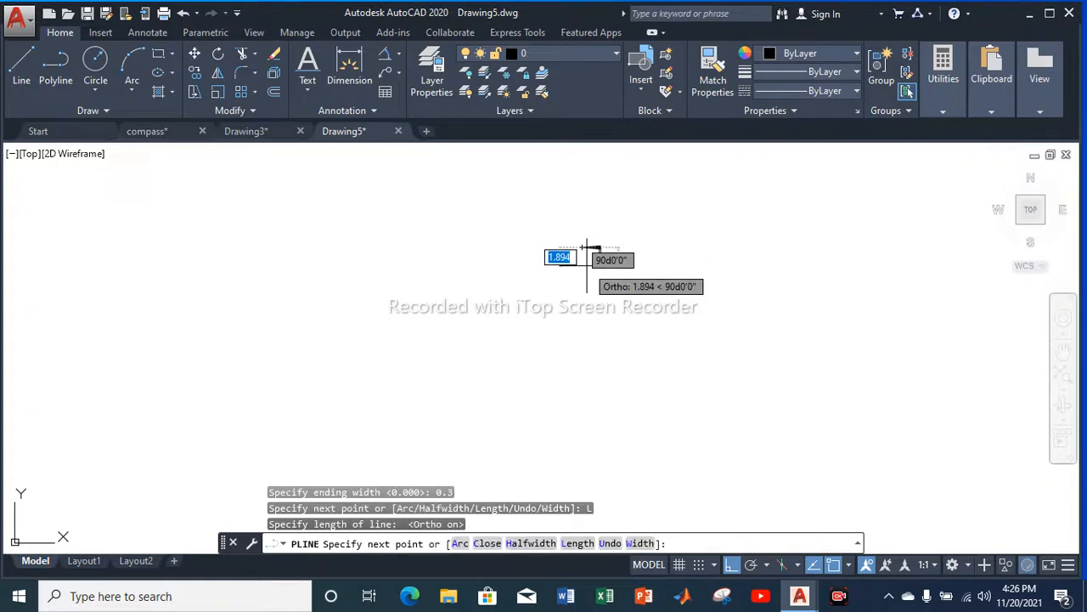
key(Escape)
Erase the horizontal tapered polyline
scroll(600, 251, up, 8)
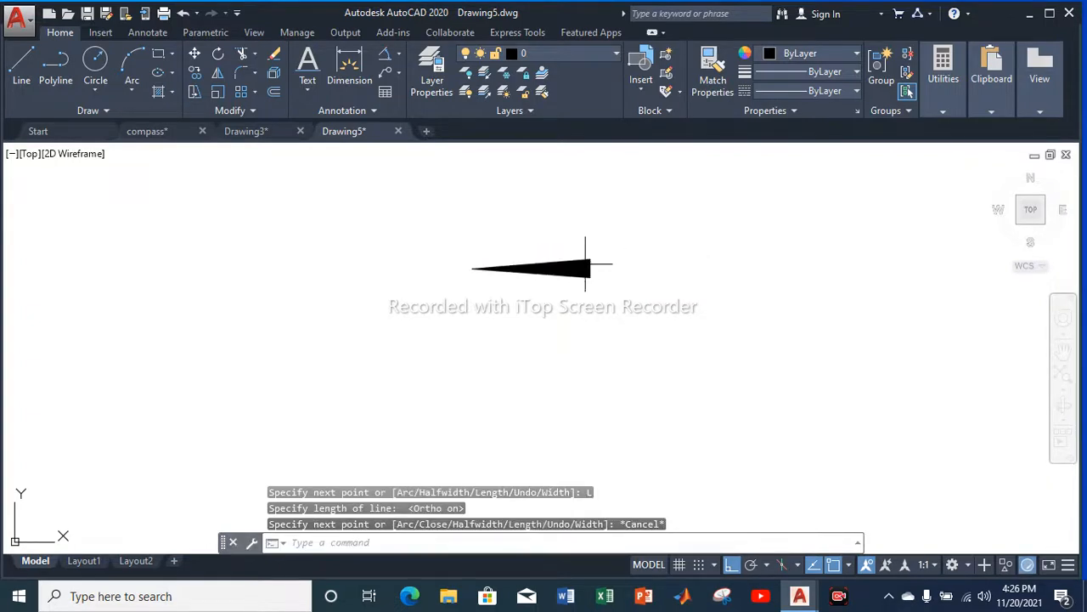
mouse_move(592, 314)
mouse_down()
mouse_move(617, 226)
mouse_move(451, 308)
mouse_up()
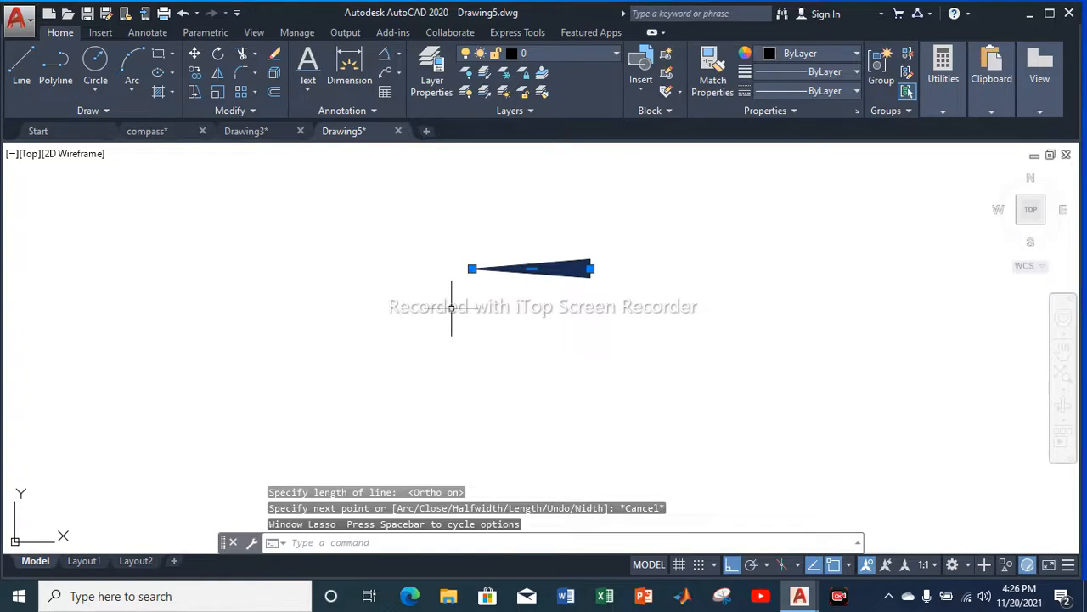
key(Delete)
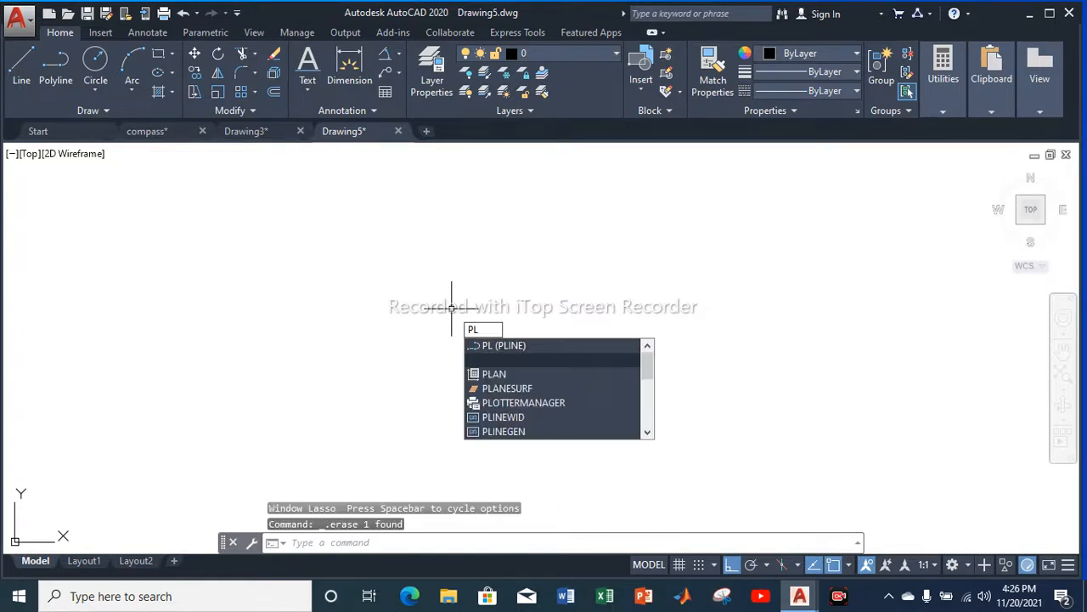
Draw an upward-pointing arrowhead polyline about 0.8 units long, widening downward from starting width 0 to ending width 0.3
key(Return)
click(531, 252)
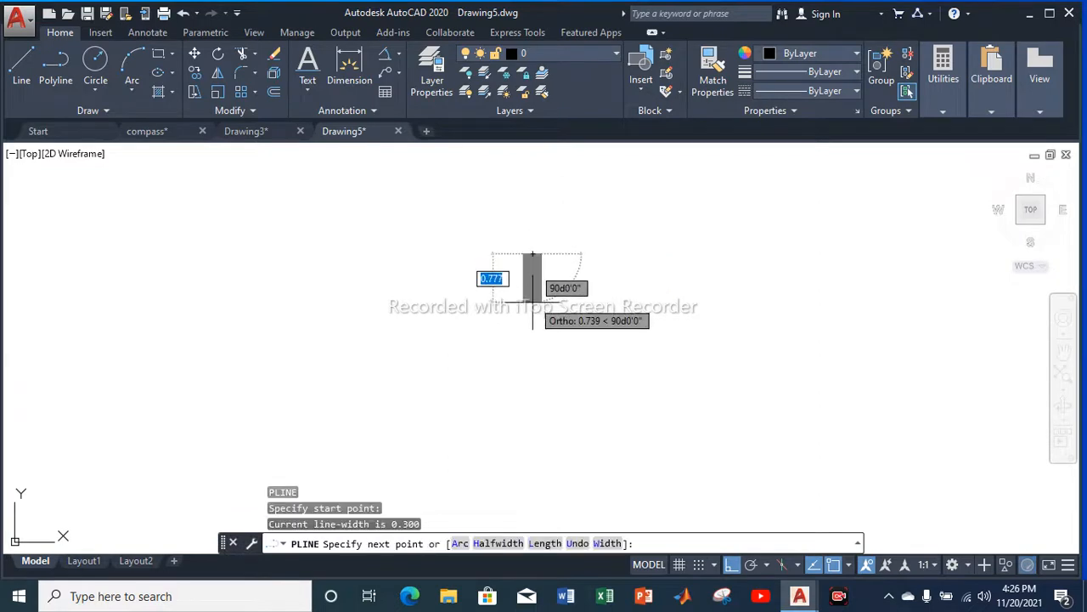
text(w)
key(Return)
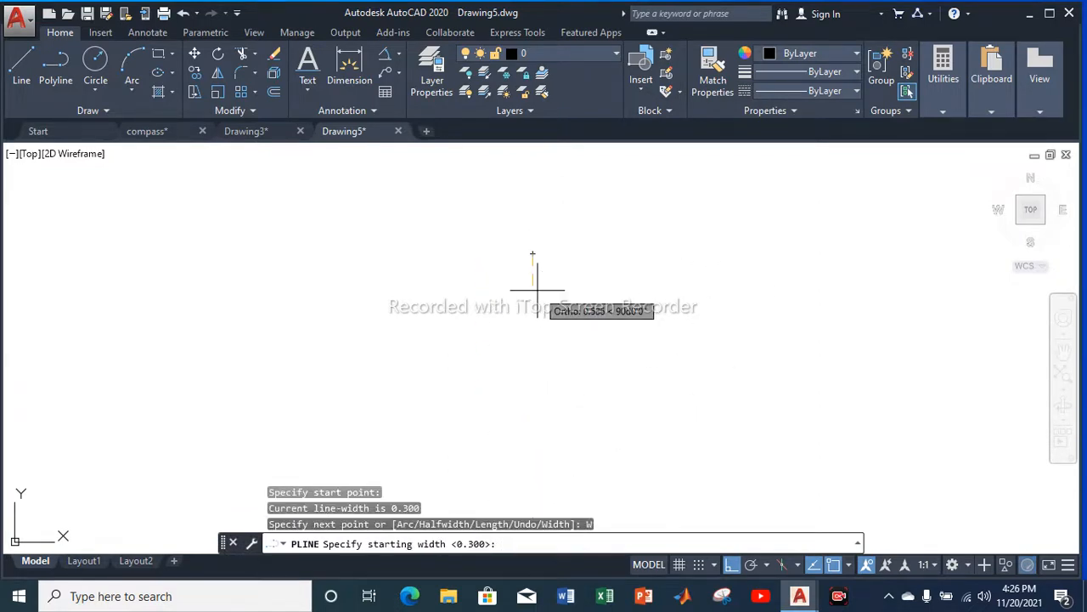
text(0)
key(Return)
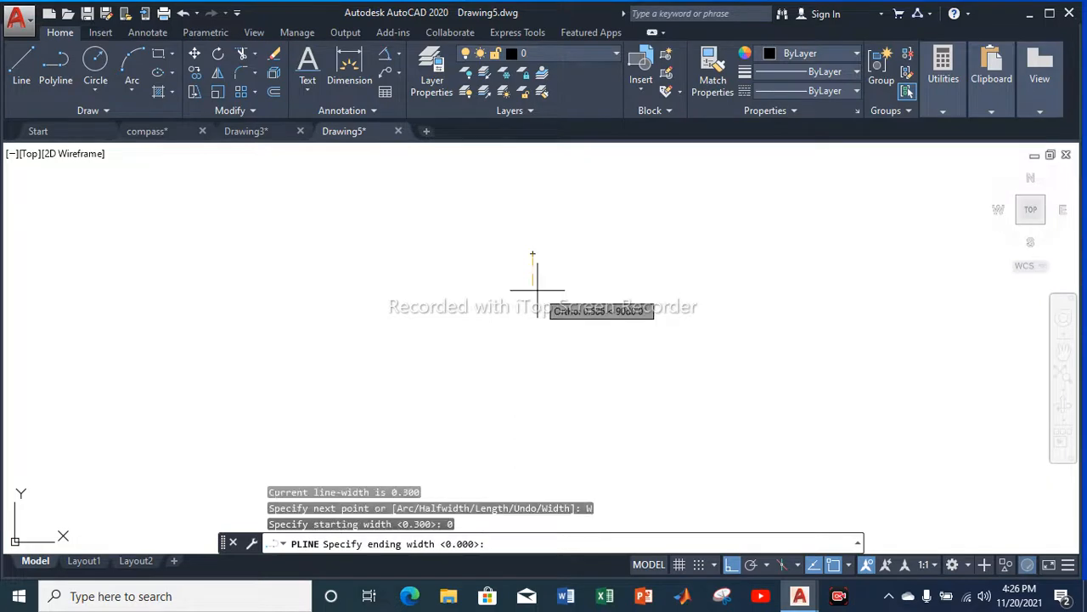
text(0.3)
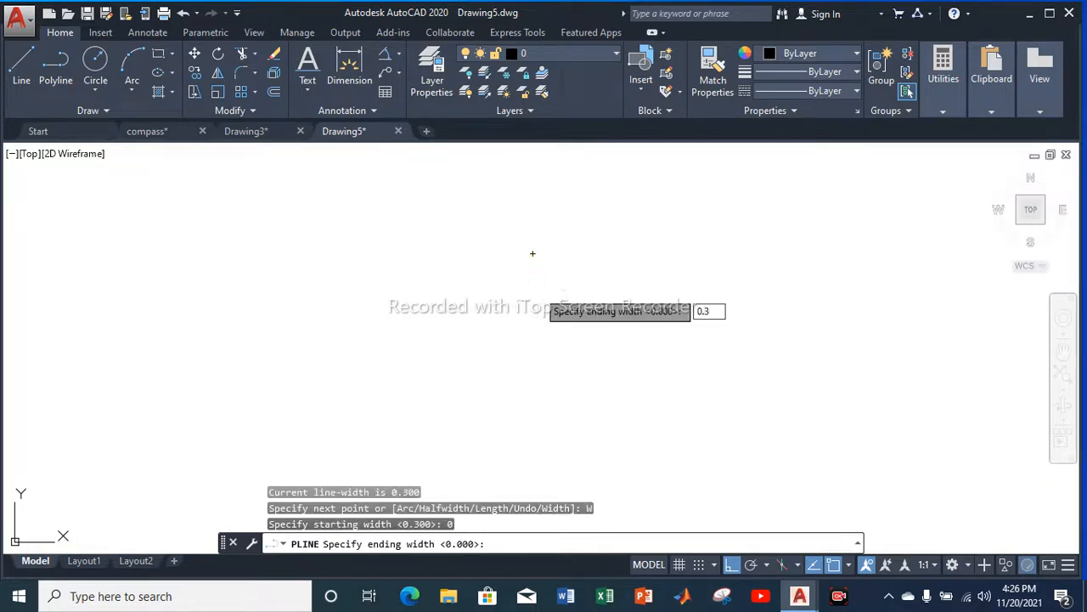
key(Return)
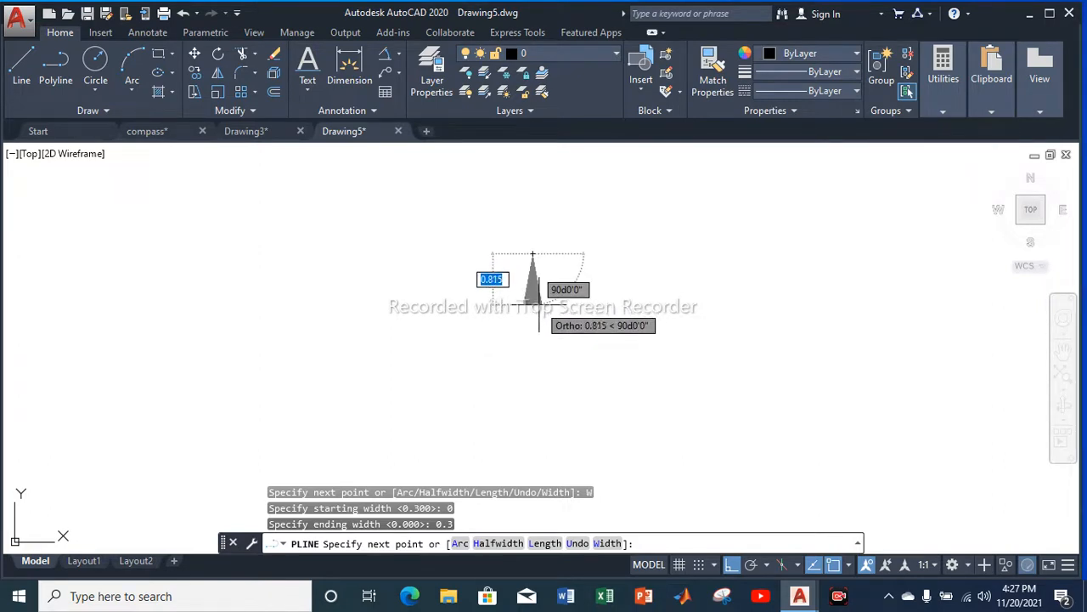
click(532, 254)
key(Escape)
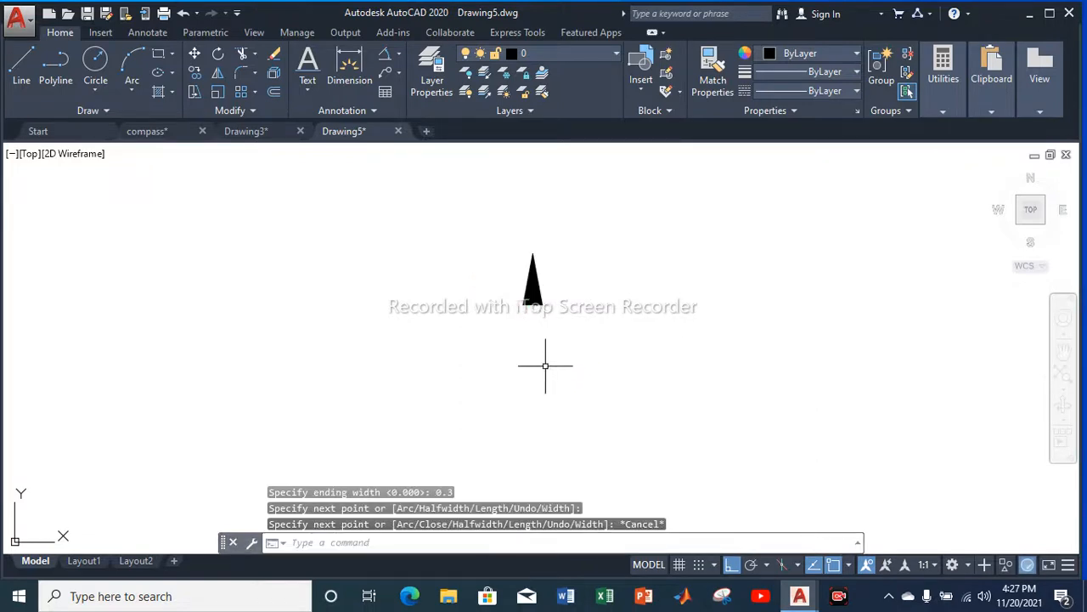
Set the current lineweight to 0.30 mm and accept the lineweight settings
text(l)
key(Return)
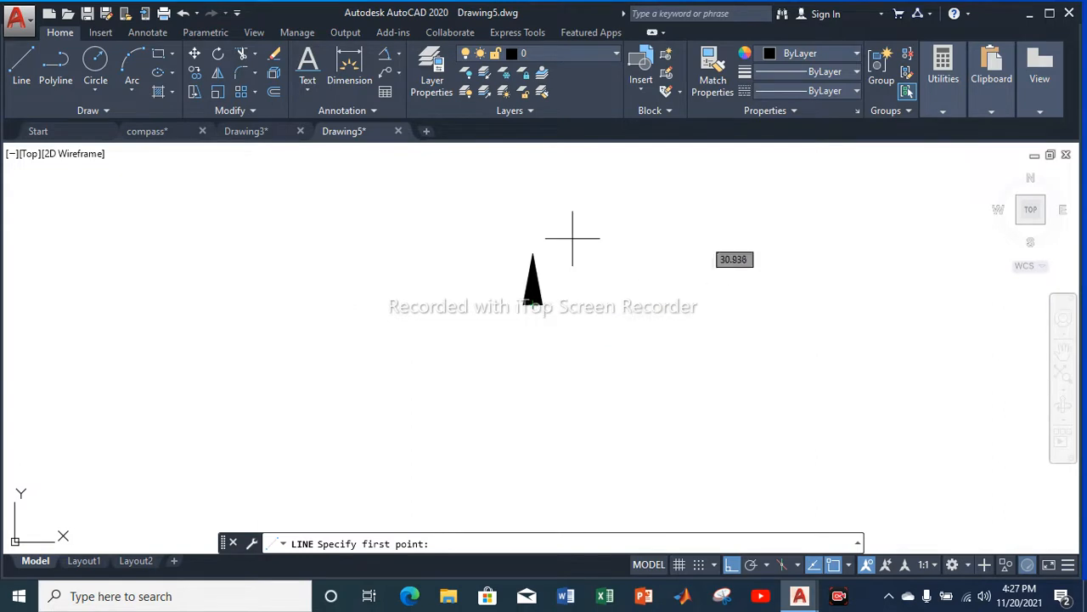
click(856, 90)
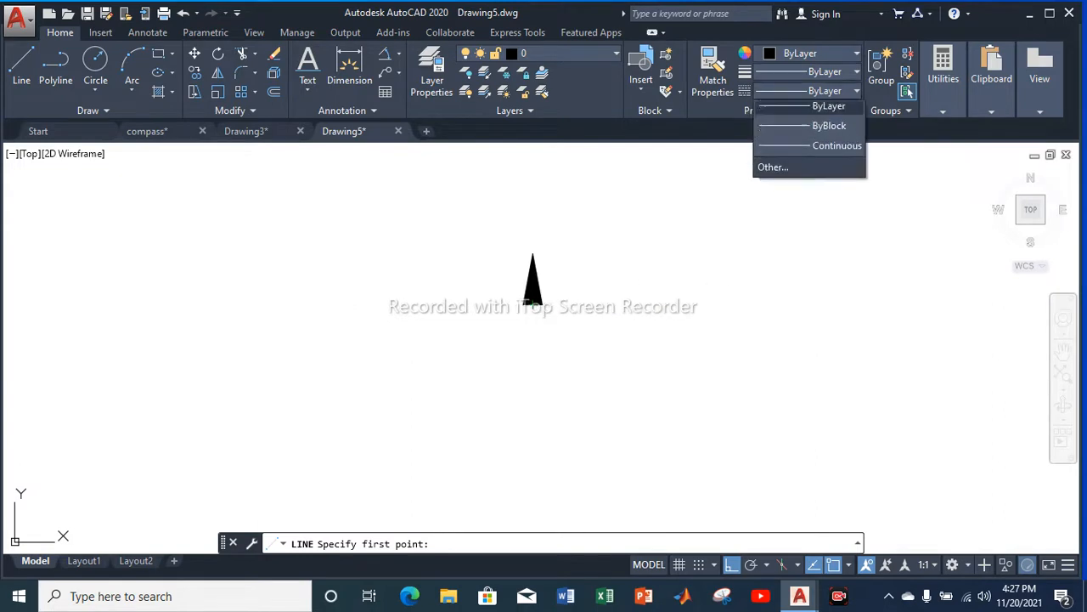
click(773, 170)
click(856, 91)
scroll(807, 169, down, 2)
click(807, 190)
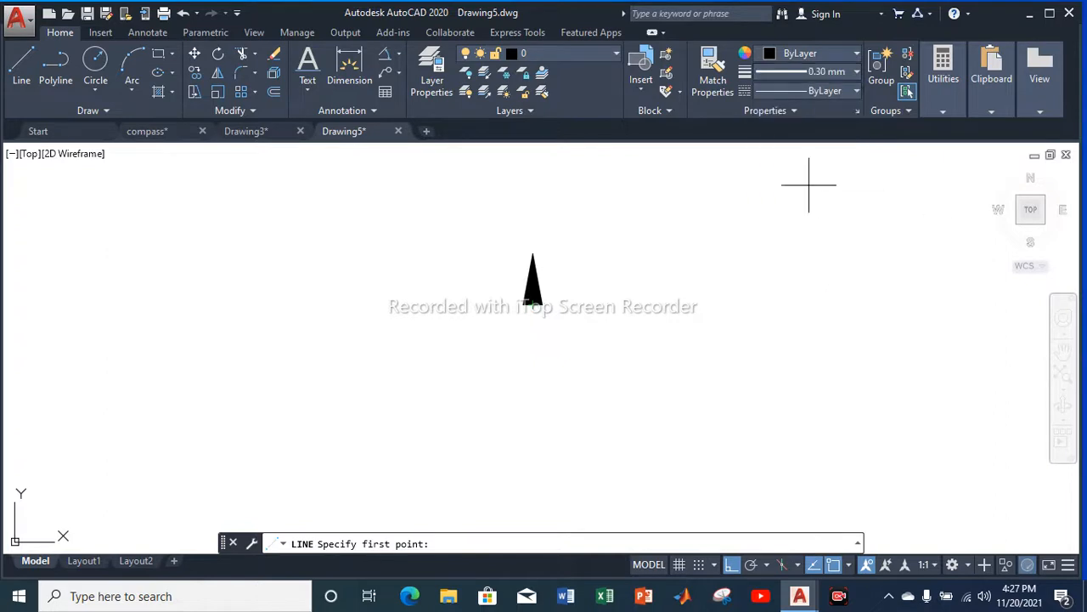
click(856, 72)
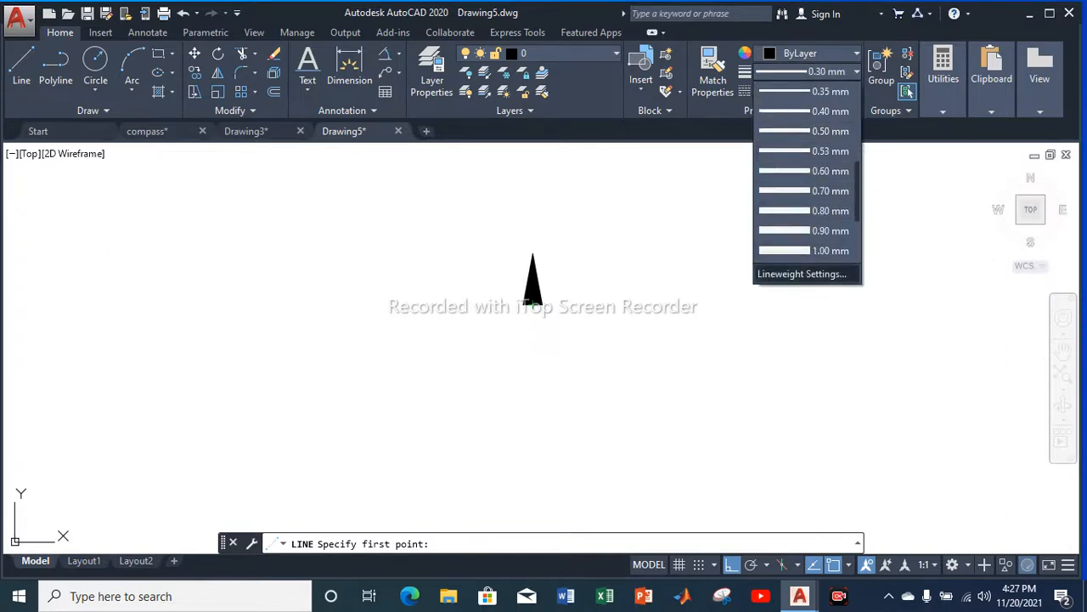
click(806, 275)
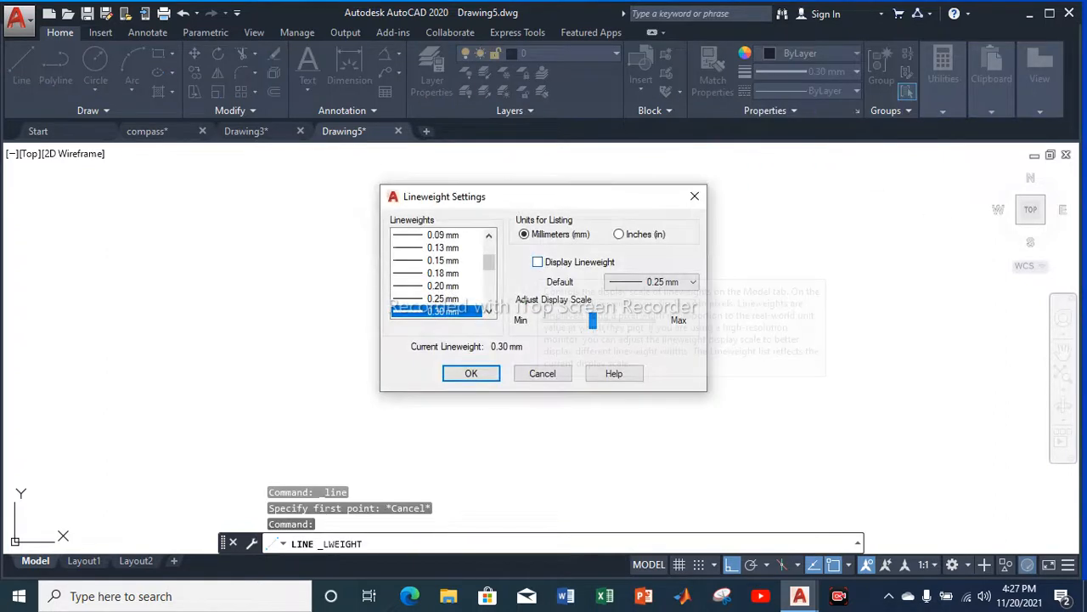
click(471, 373)
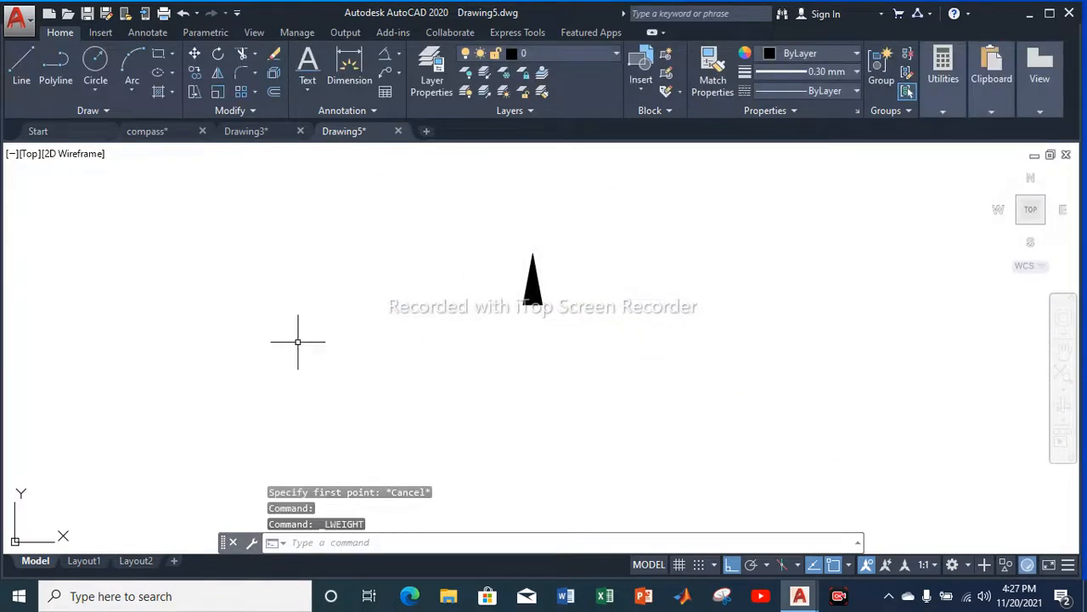
Draw the arrow shaft as a 1-unit line straight down from the middle of the arrowhead's base
click(21, 64)
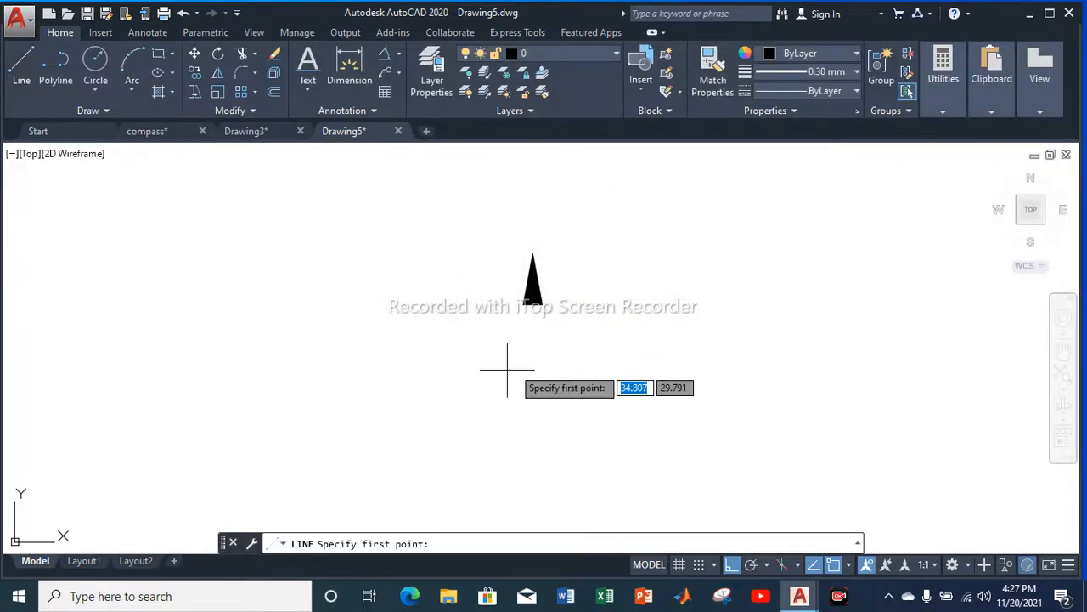
click(533, 305)
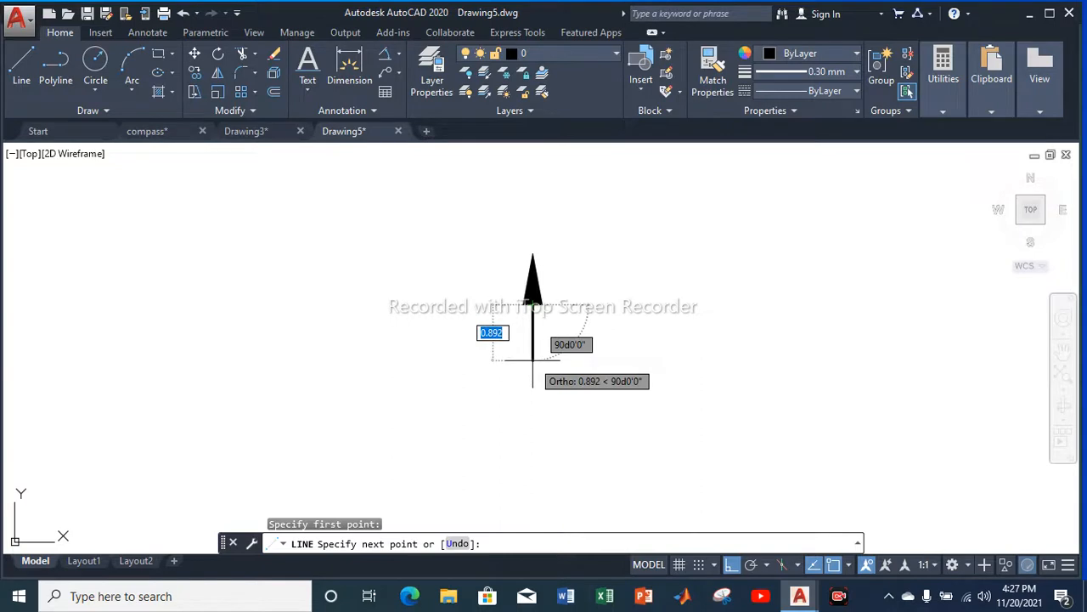
text(1)
key(Return)
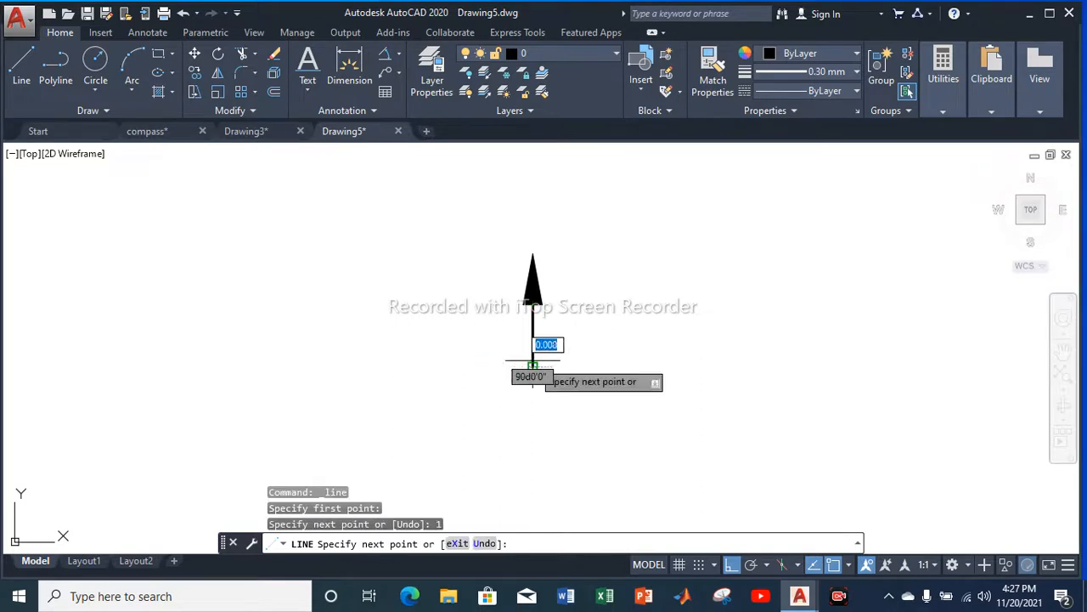
key(Escape)
key(Escape)
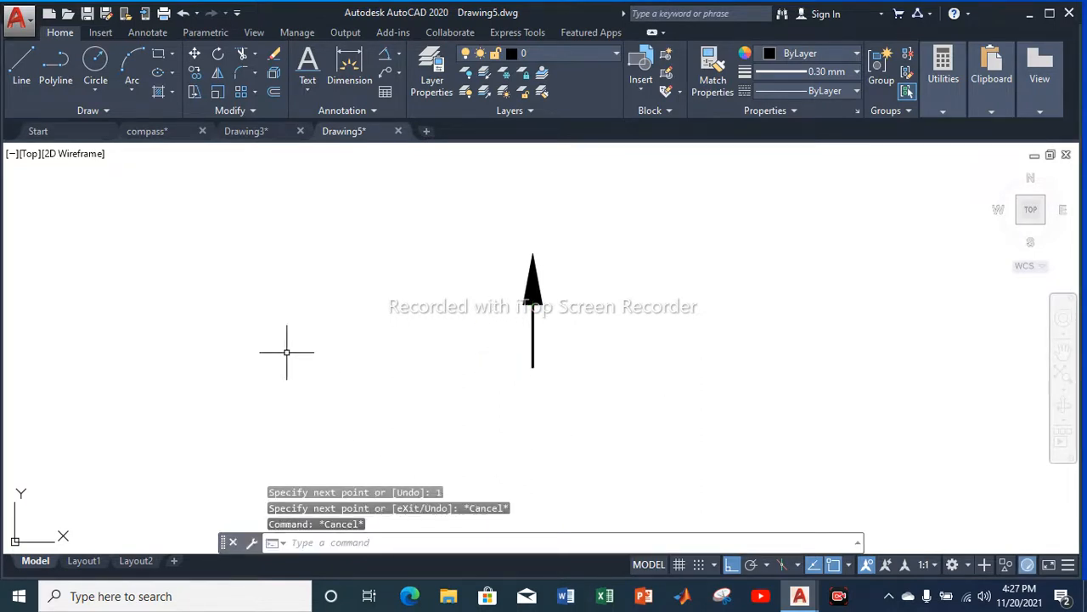
Reset the current lineweight to ByLayer
click(21, 68)
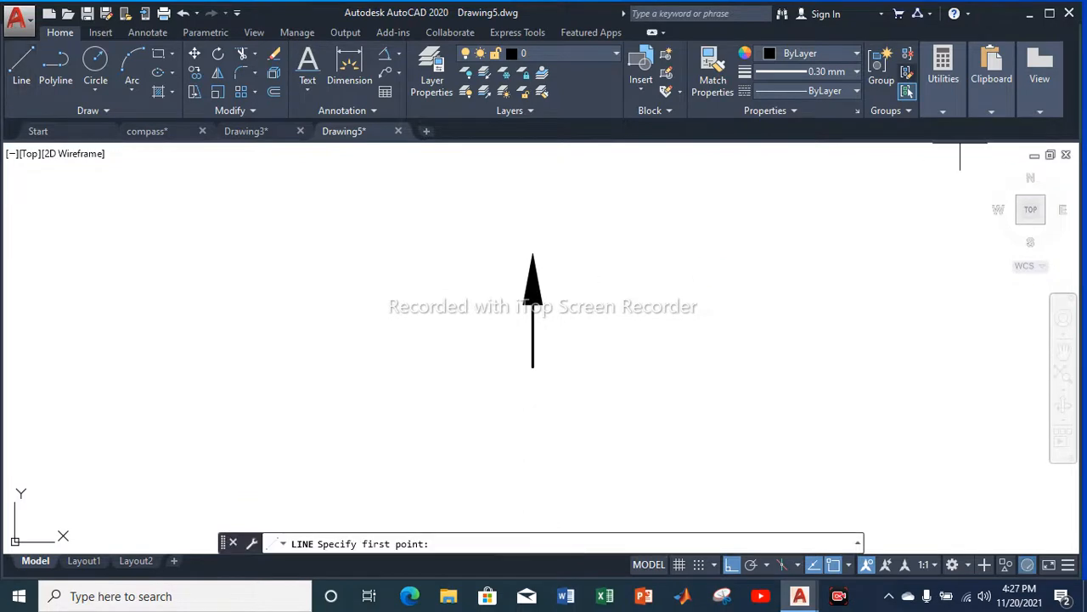
click(856, 71)
scroll(807, 170, up, 3)
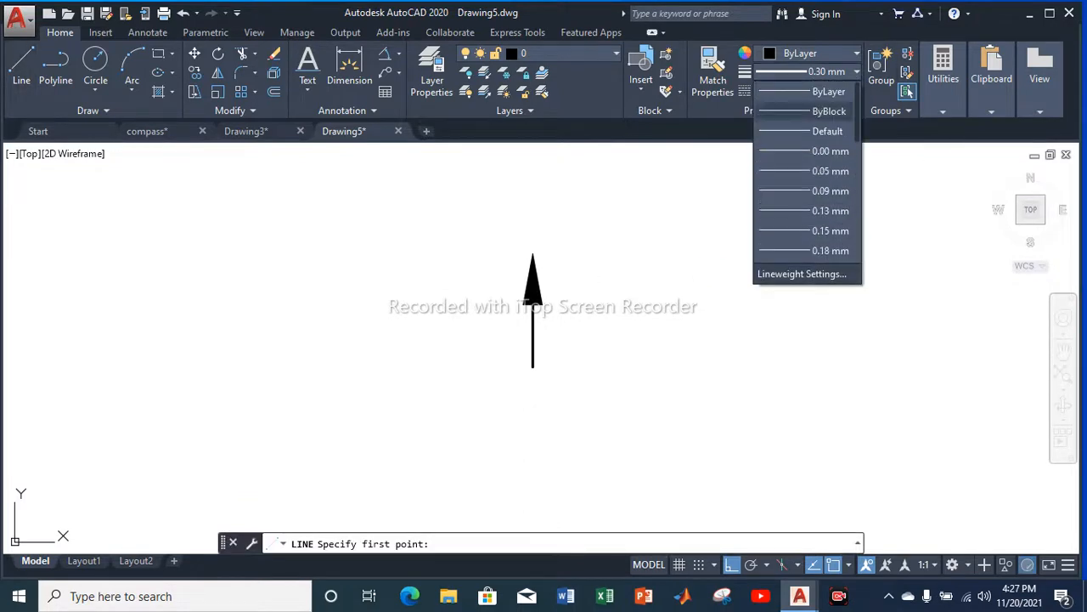
click(801, 91)
Draw an equilateral triangle beside the arrow from a 0.6 horizontal base, a 0.6 side at 120d with ortho off, and a closing side
click(21, 68)
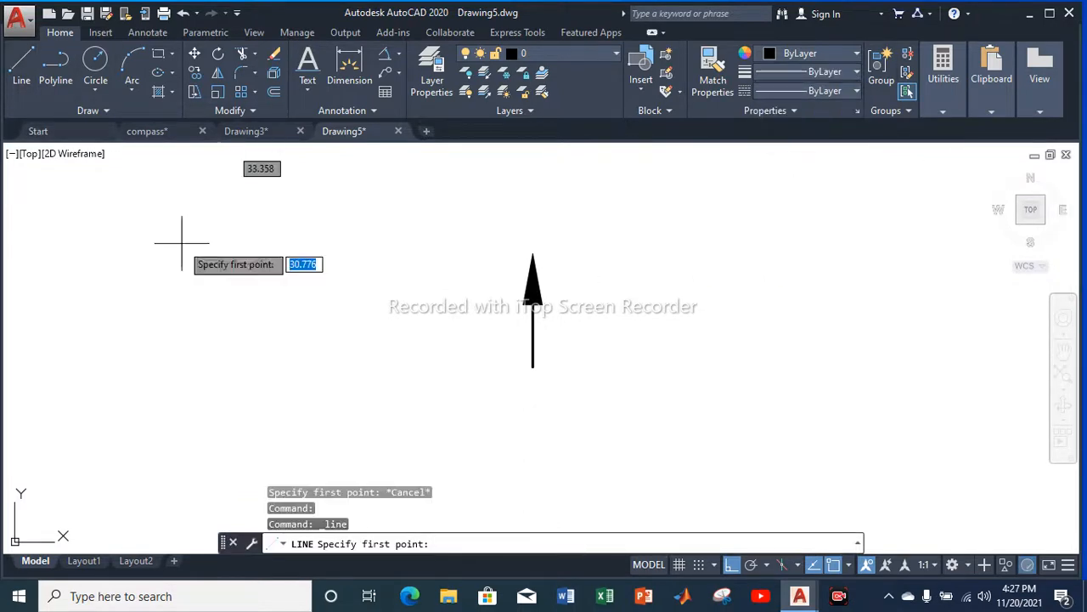
click(666, 351)
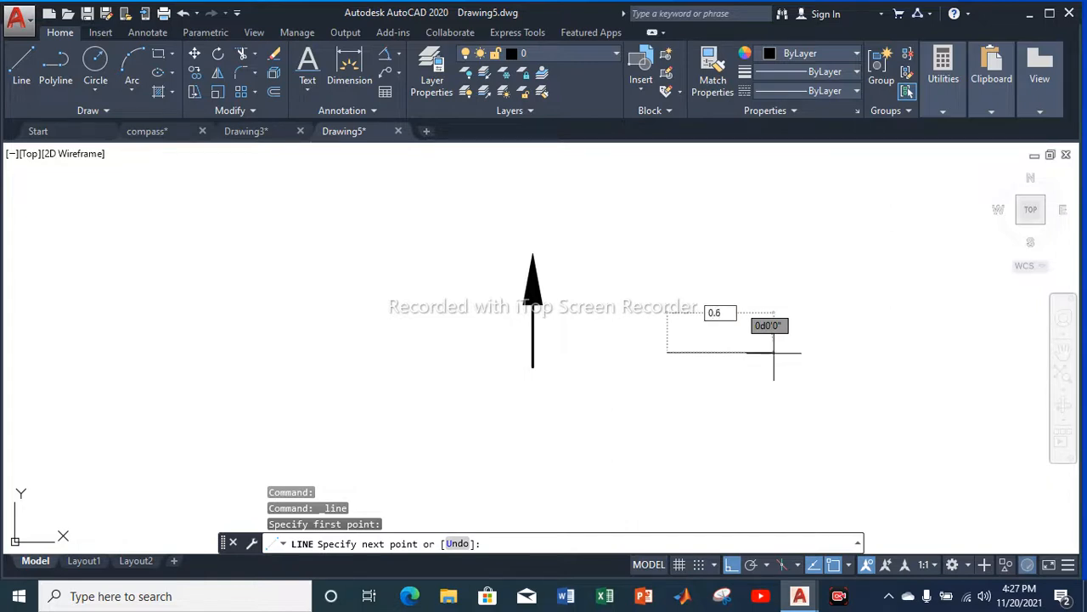
key(Return)
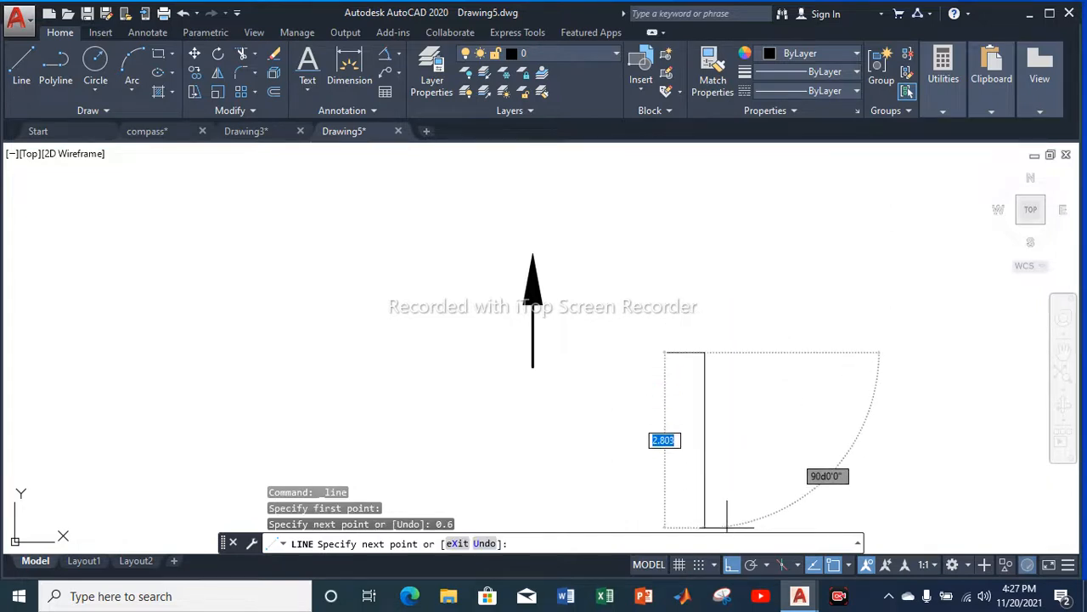
key(F8)
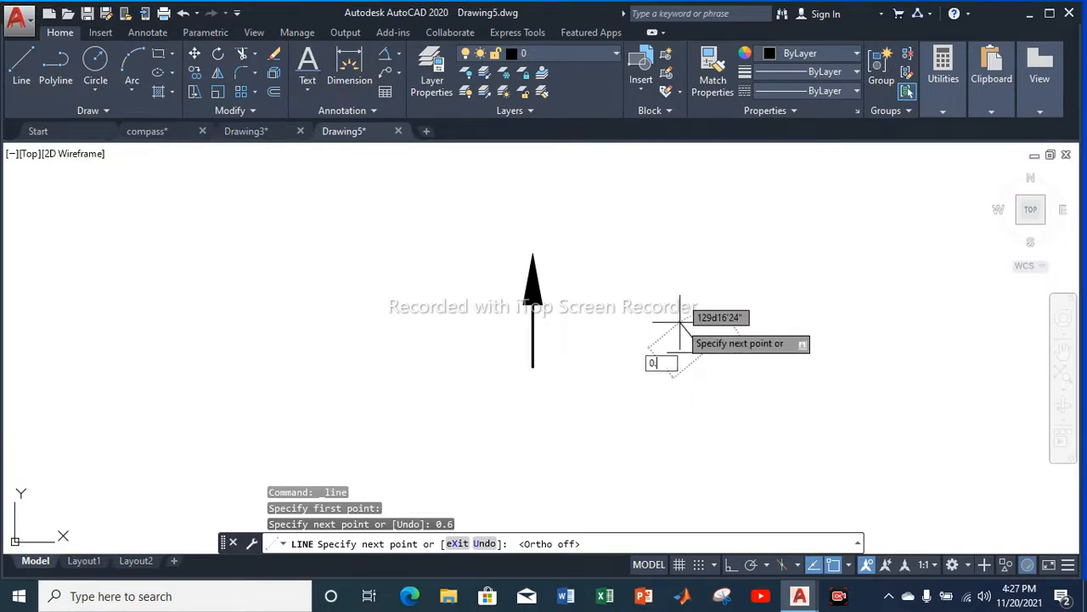
key(Tab)
text(1)
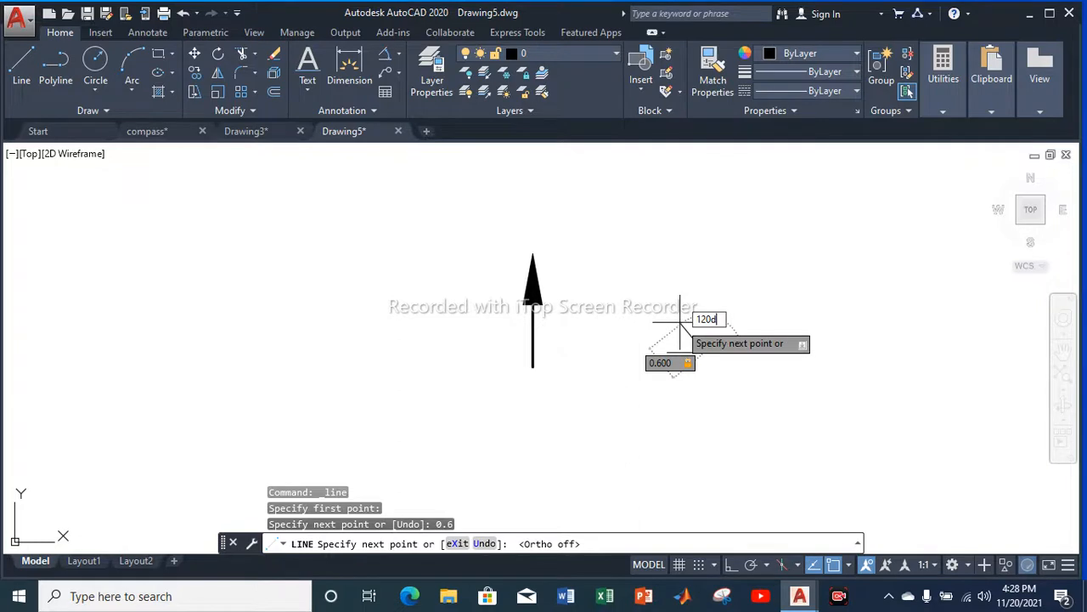
text(20d)
key(Return)
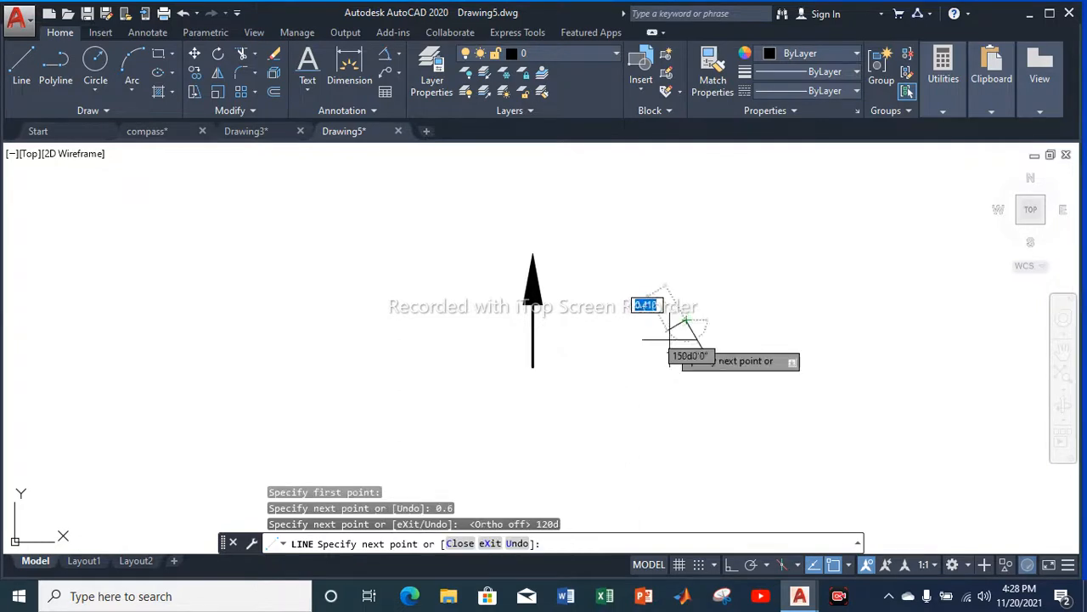
click(667, 351)
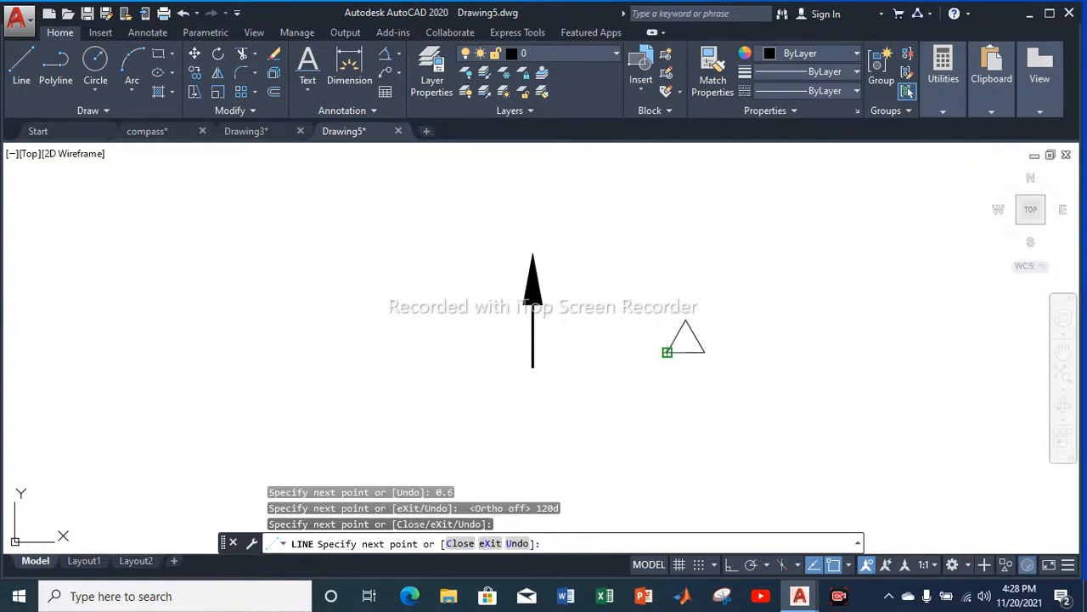
key(Escape)
Join the triangle's three lines into one polyline
mouse_move(716, 381)
mouse_down()
mouse_move(637, 345)
mouse_move(632, 361)
mouse_up()
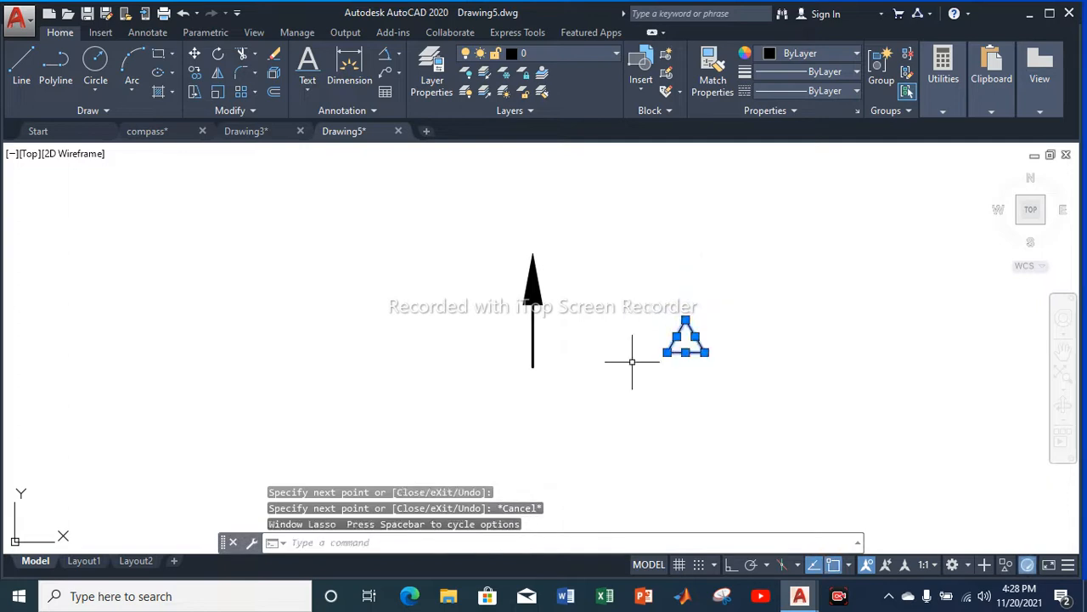
text(j)
key(Return)
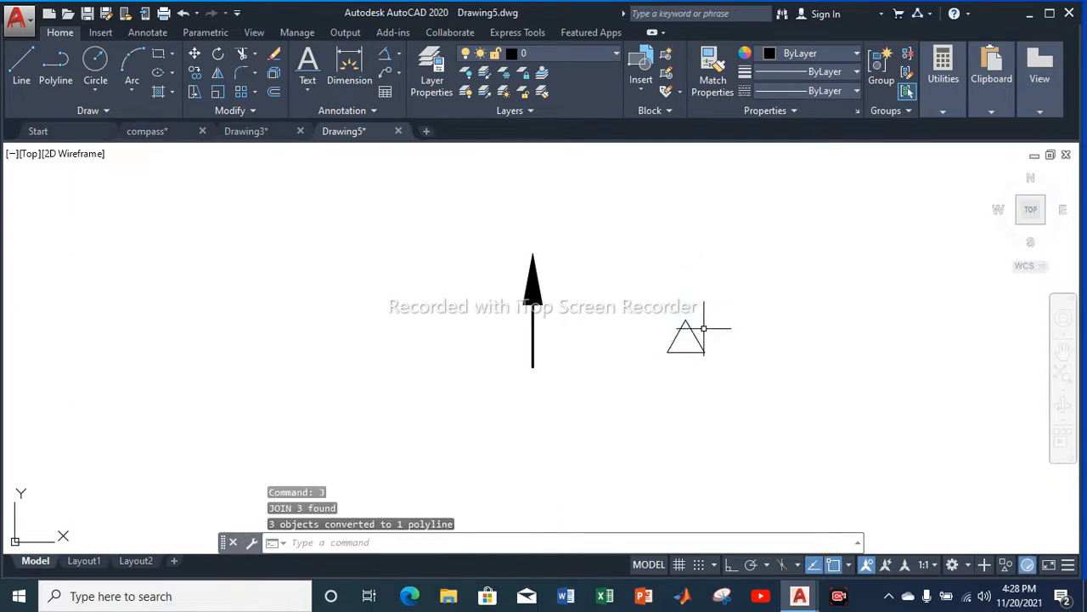
Copy the triangle from its geometric center onto the lower end of the arrow shaft and erase the original triangle
click(699, 336)
key(Escape)
click(693, 334)
right_click(698, 331)
click(757, 324)
scroll(709, 344, up, 3)
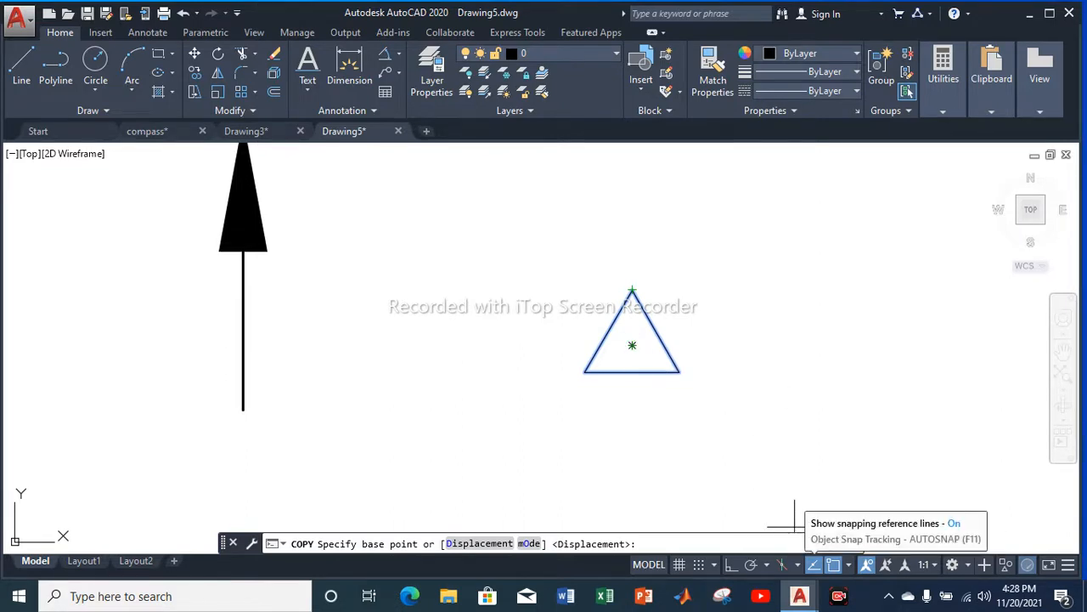
click(630, 344)
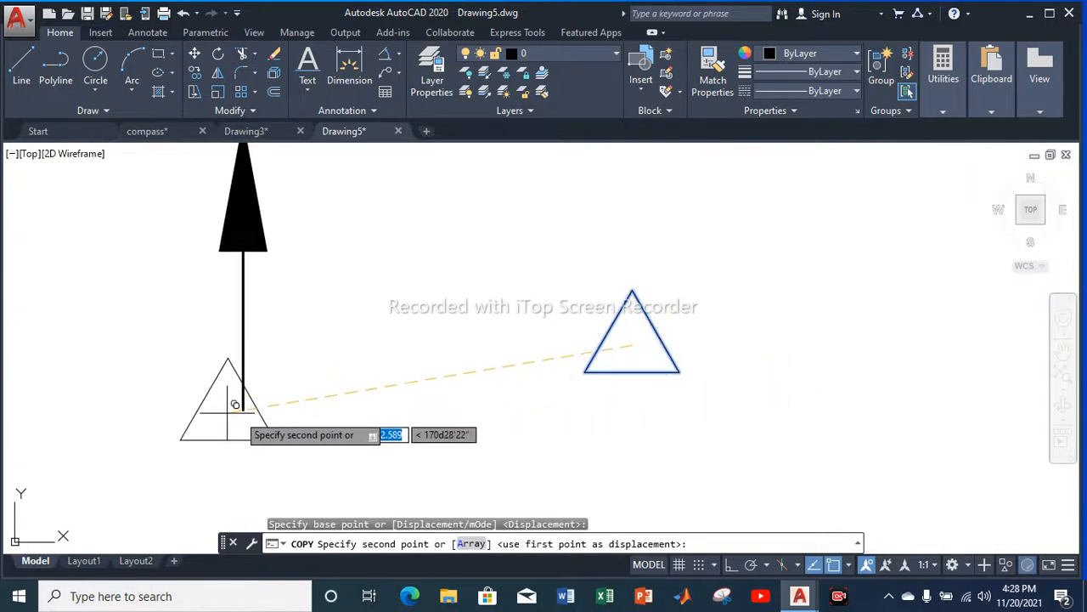
click(242, 410)
key(Escape)
mouse_move(722, 414)
mouse_down()
mouse_move(699, 315)
mouse_move(564, 319)
mouse_up()
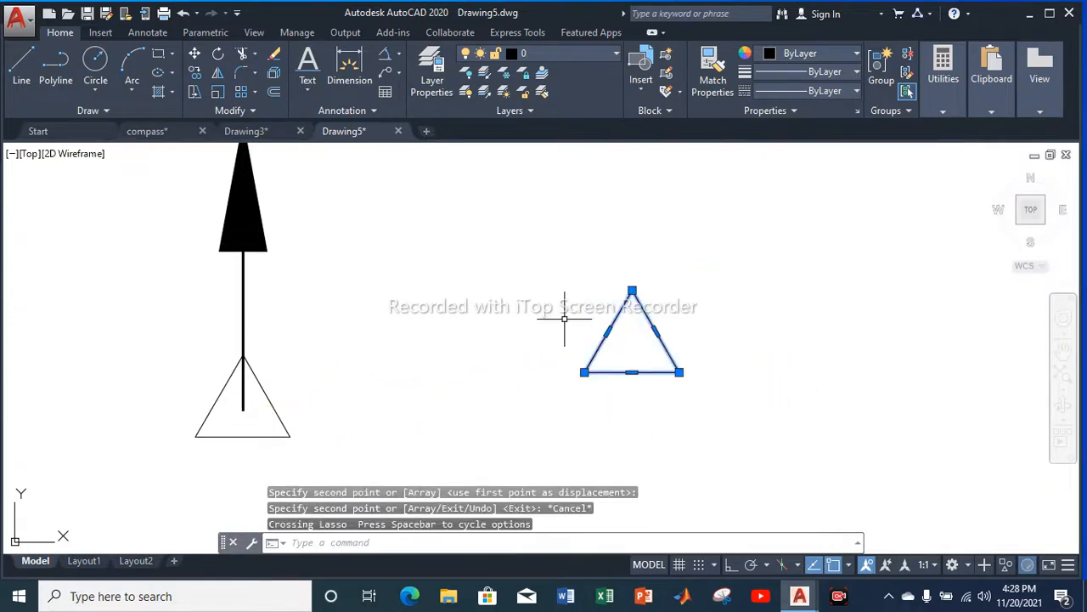
key(Delete)
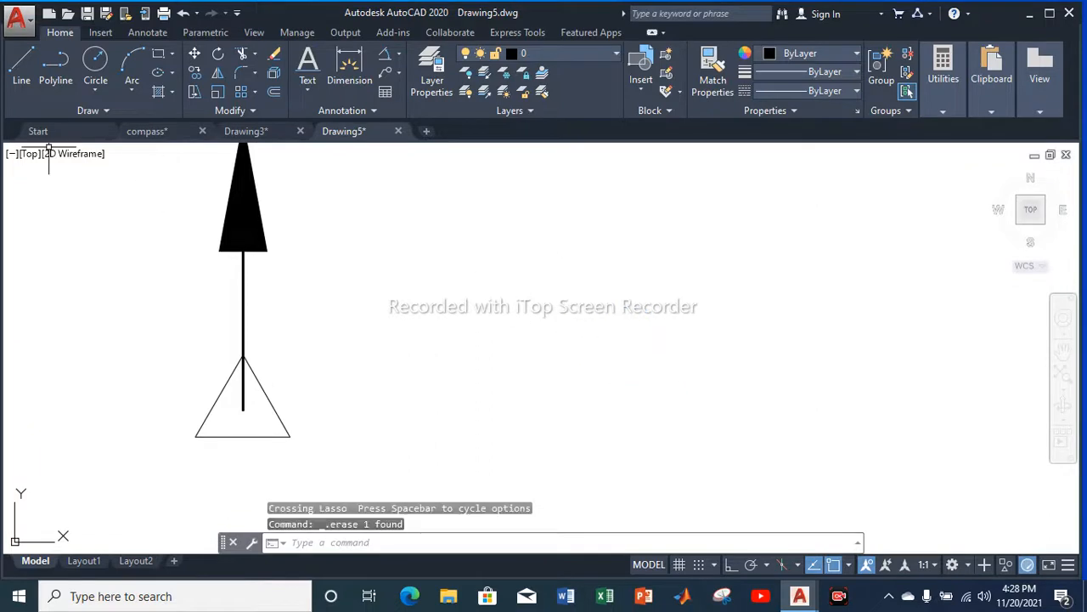
Draw a short horizontal line from the shaft's lower end rightward, extending past the triangle's side
click(22, 66)
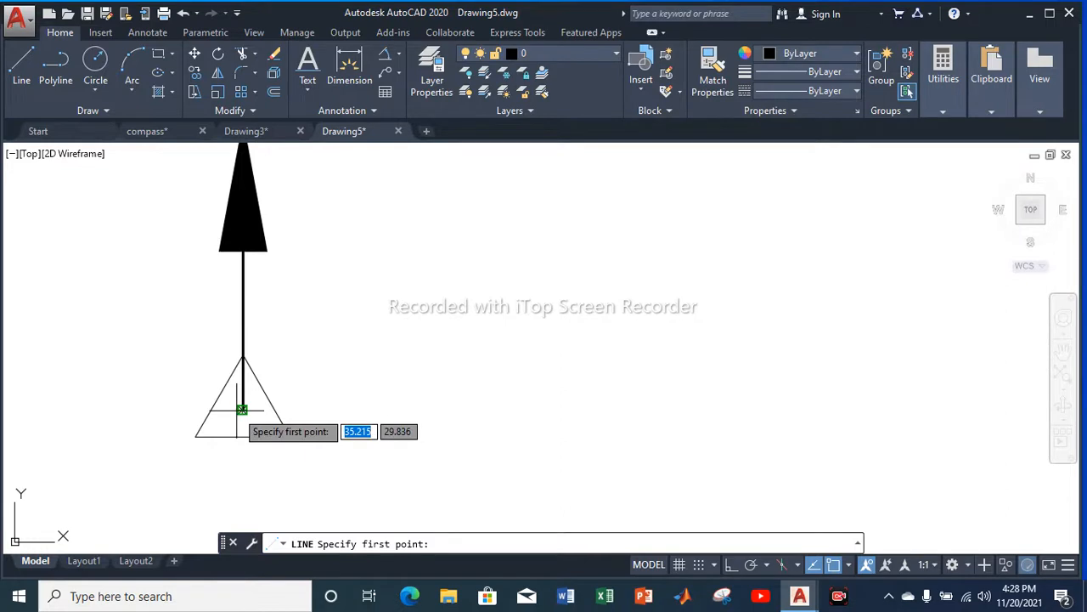
click(242, 410)
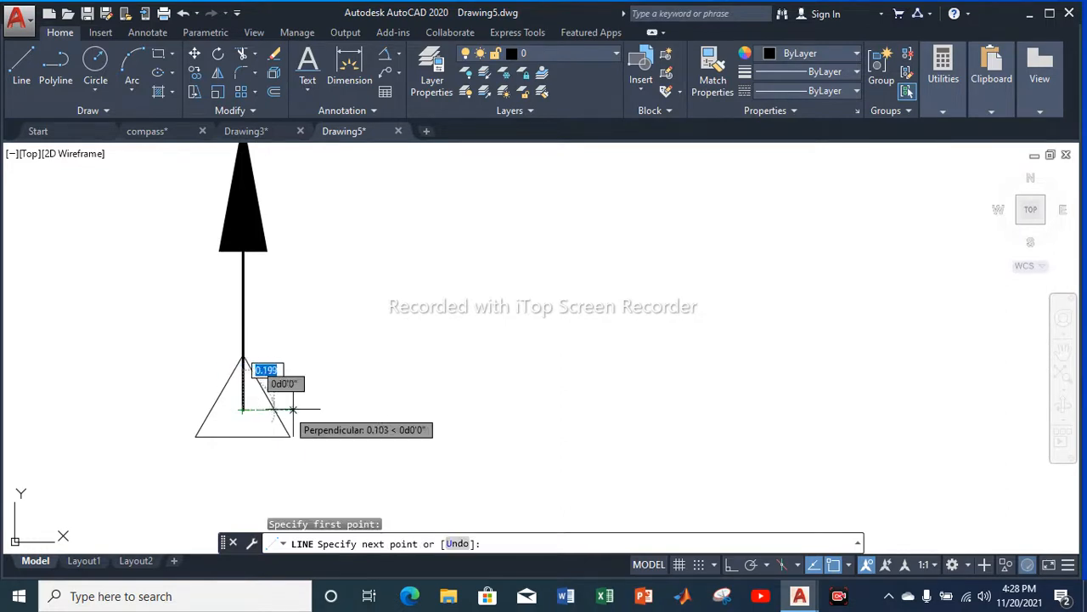
click(338, 409)
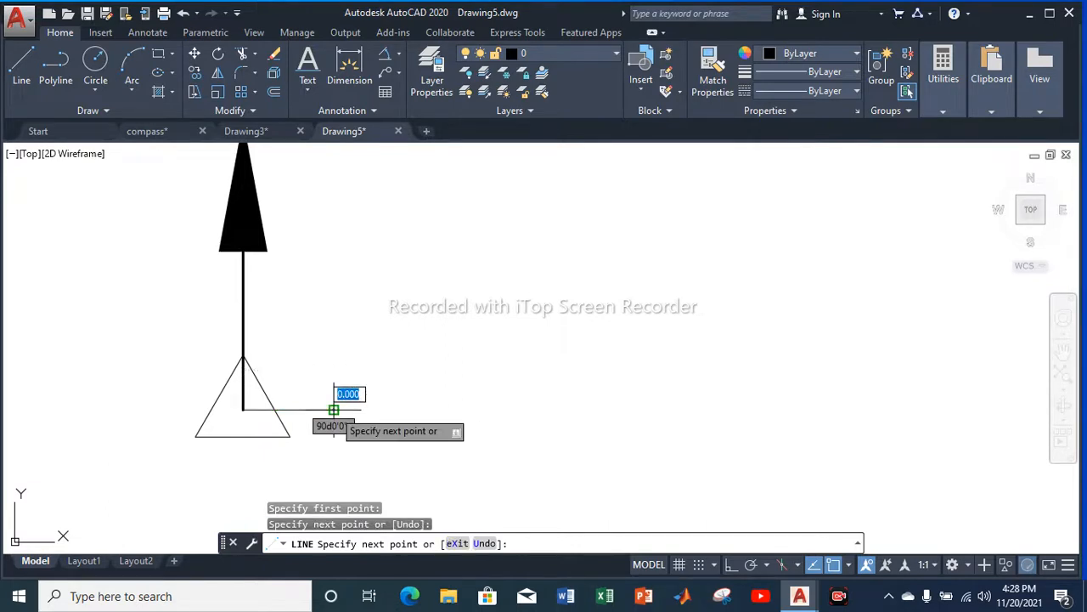
key(Escape)
scroll(310, 405, down, 3)
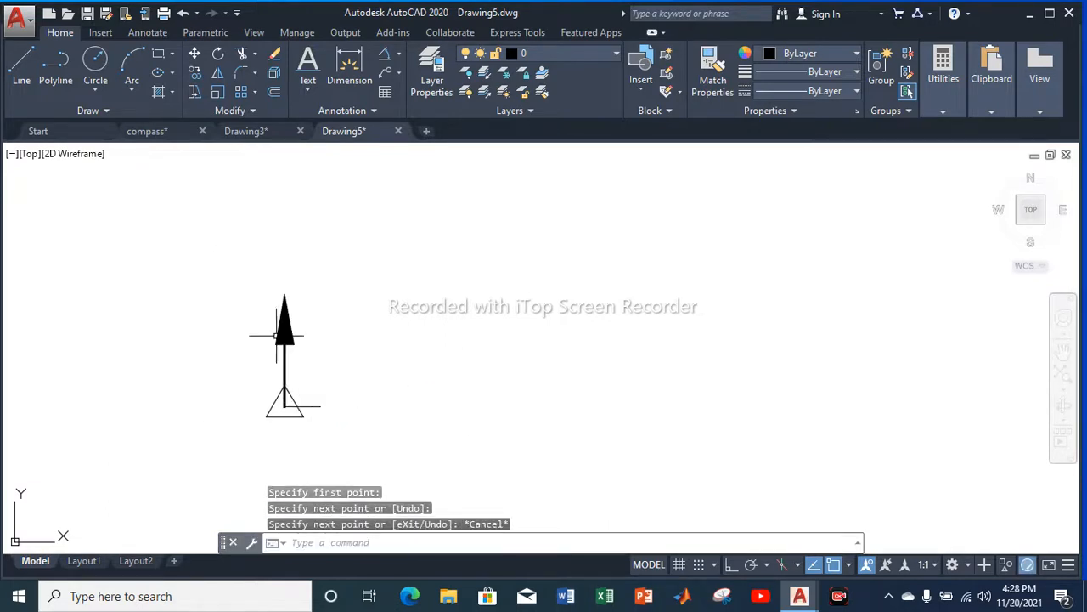
Define the arrow, triangle and short horizontal line as a block named STATION, with its base point at the shaft's lower end
mouse_move(350, 443)
mouse_down()
mouse_move(311, 190)
mouse_move(231, 475)
mouse_up()
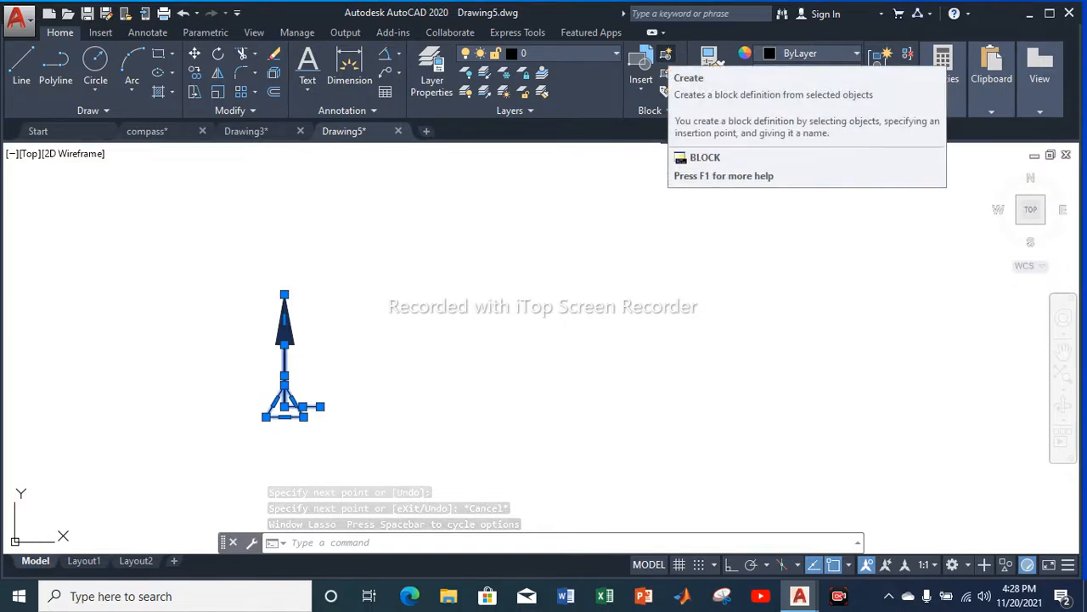
click(666, 52)
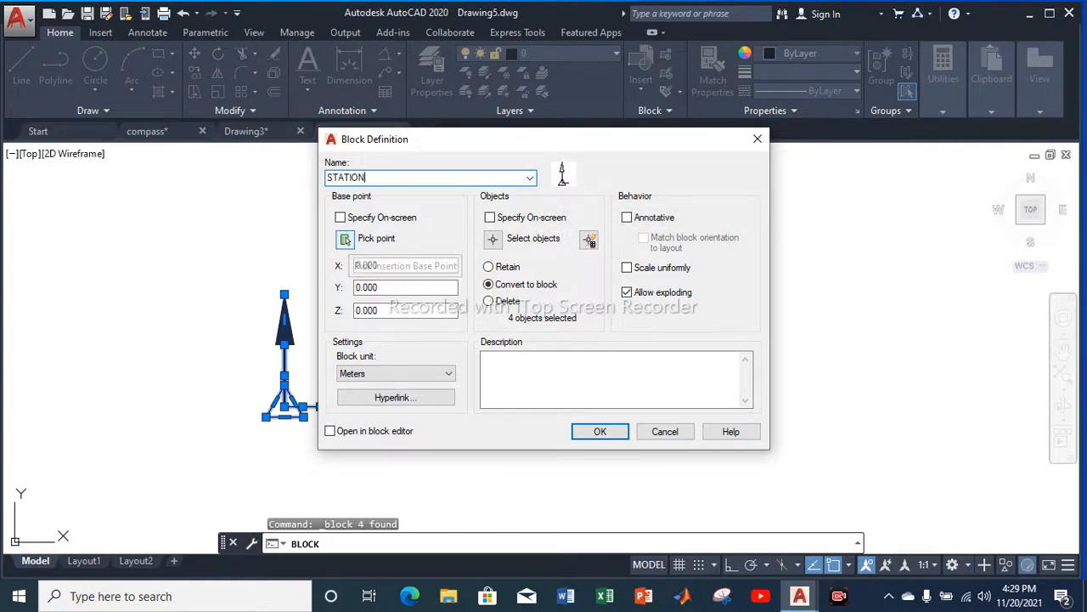
click(345, 239)
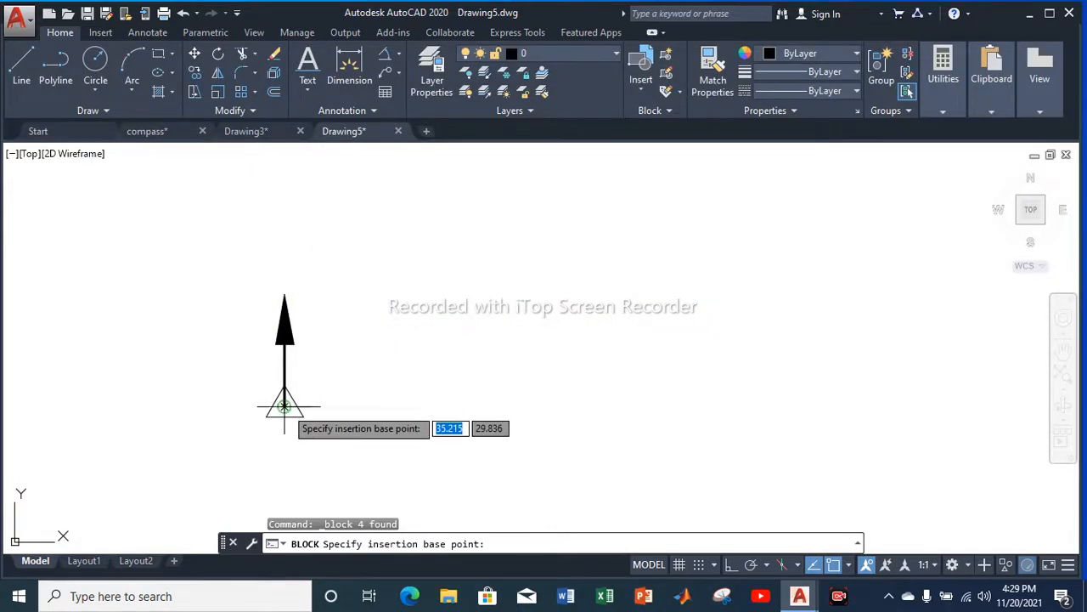
click(284, 406)
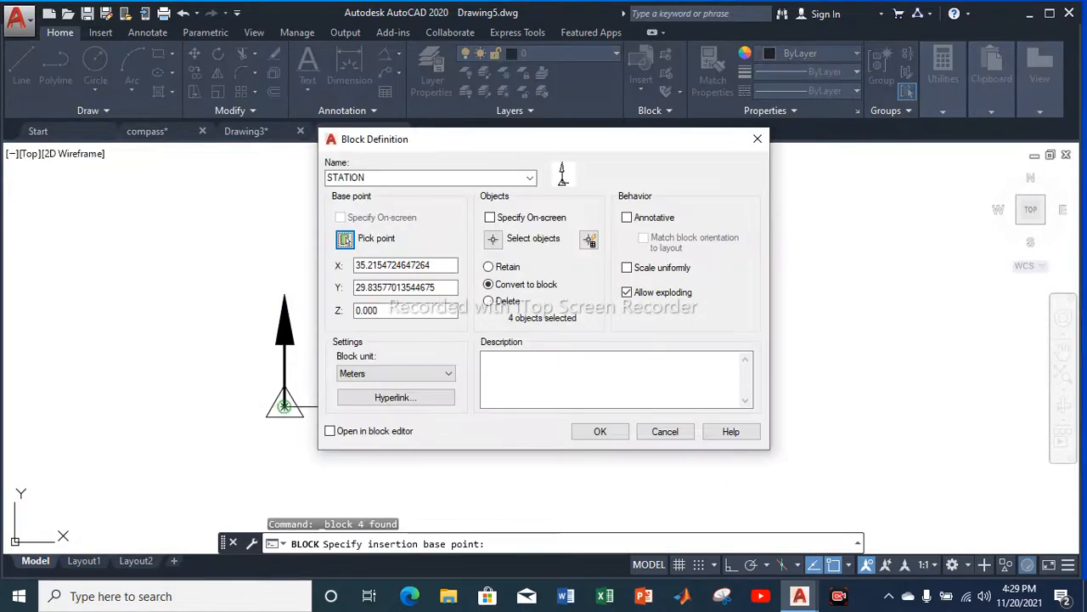
click(599, 431)
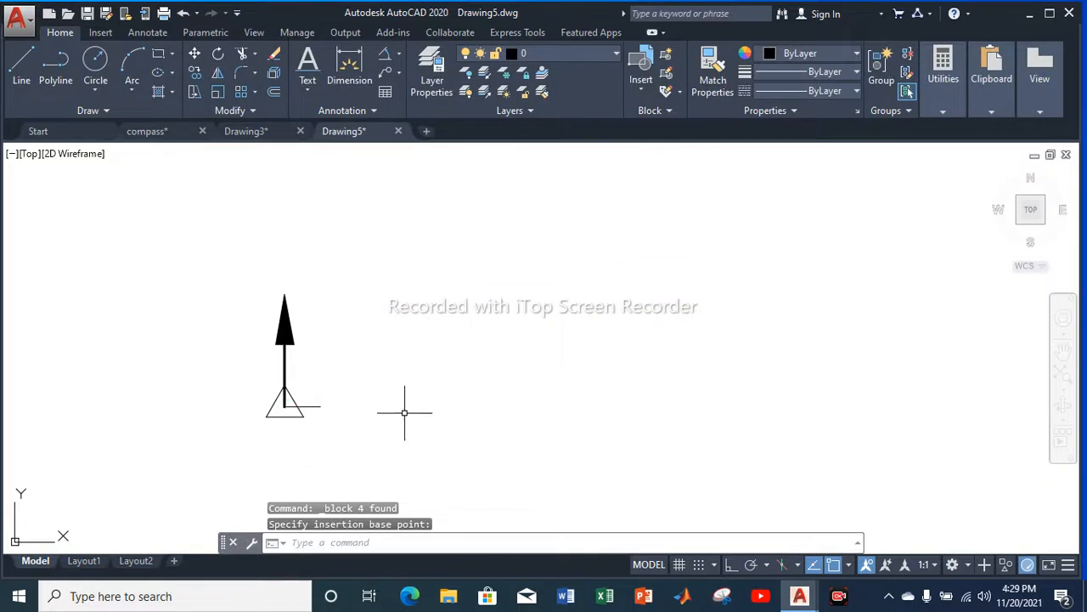
Check the F.B.-90d column of the traverse table in Drawing3 and return to Drawing5
scroll(243, 382, down, 3)
scroll(238, 389, up, 2)
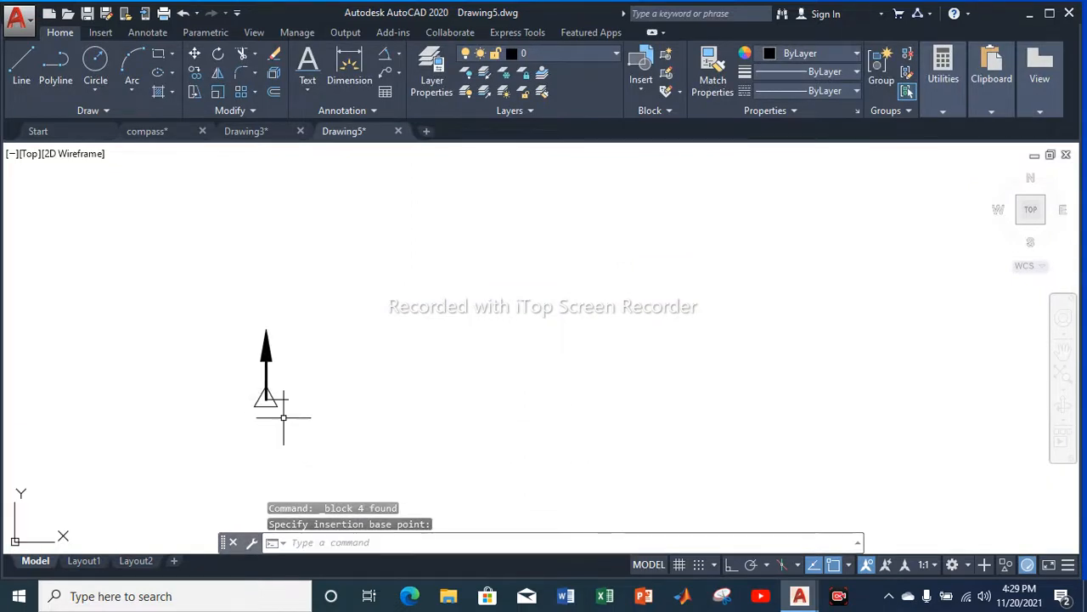
click(245, 131)
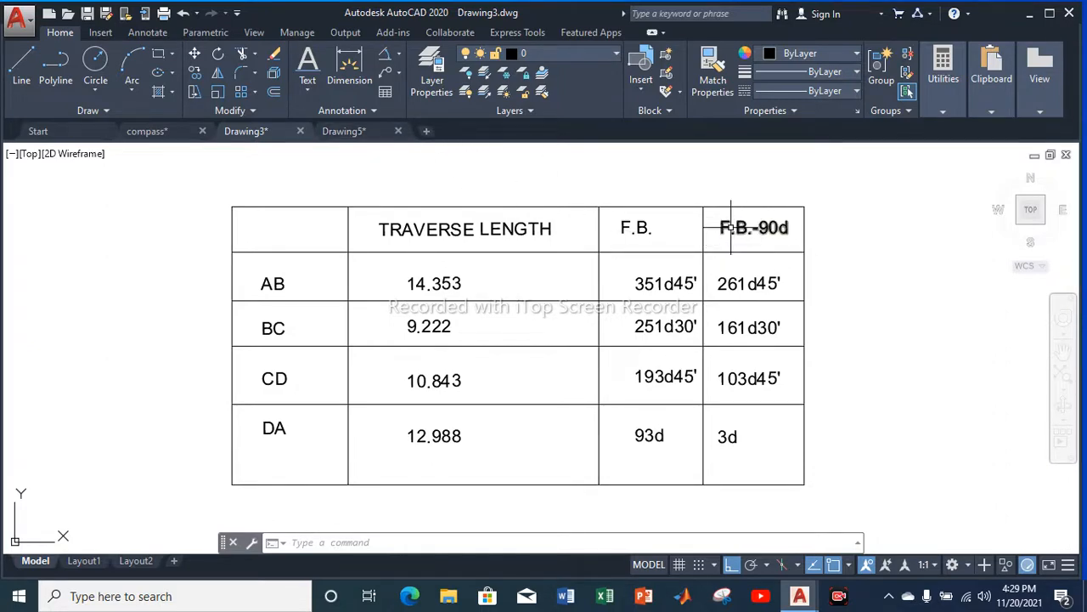
click(343, 131)
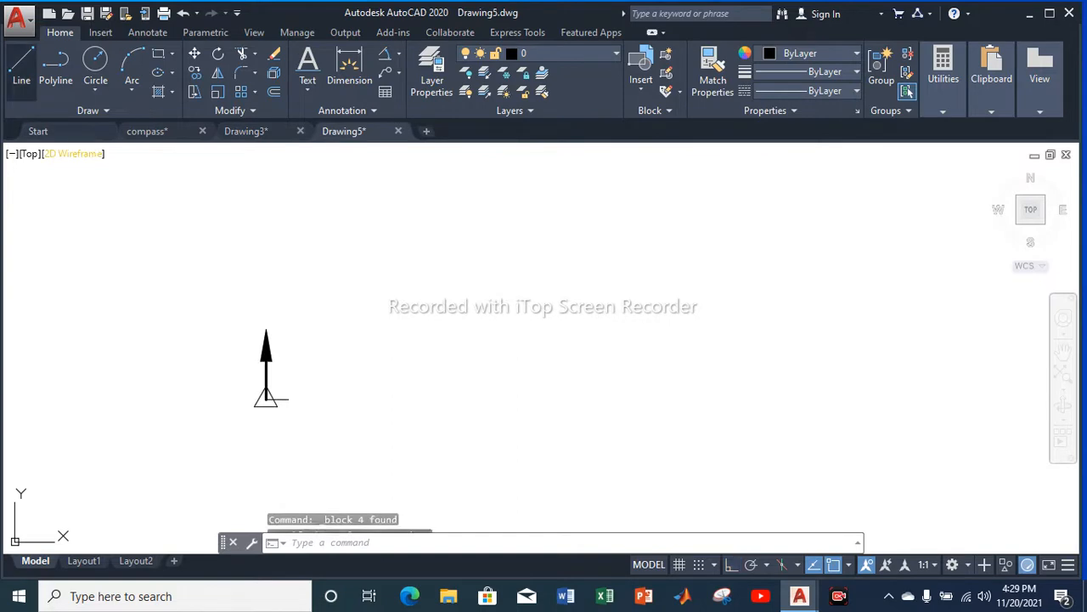
click(22, 72)
scroll(265, 399, up, 2)
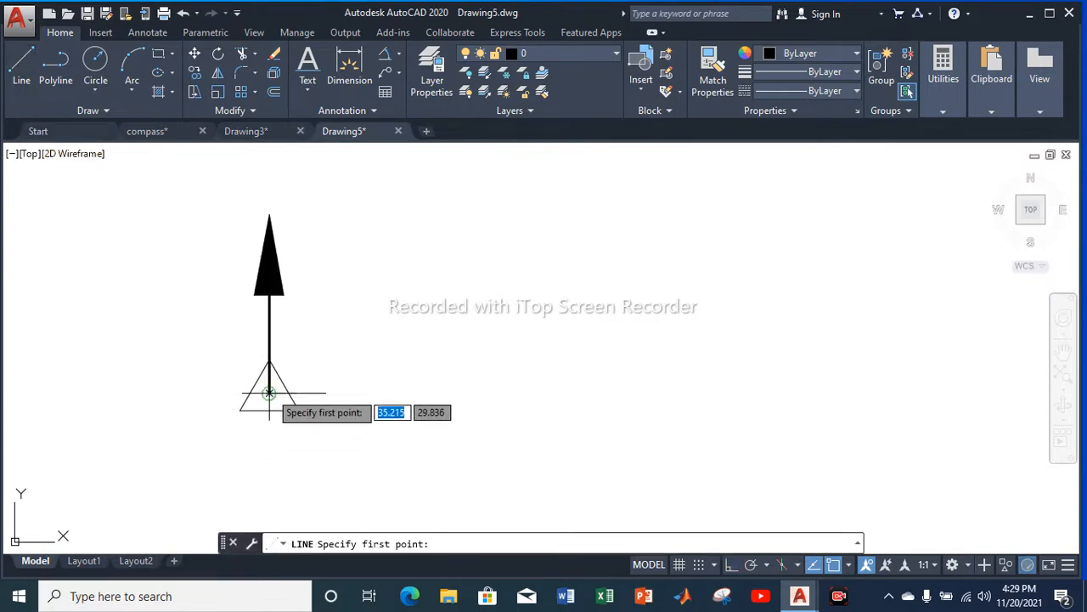
click(269, 393)
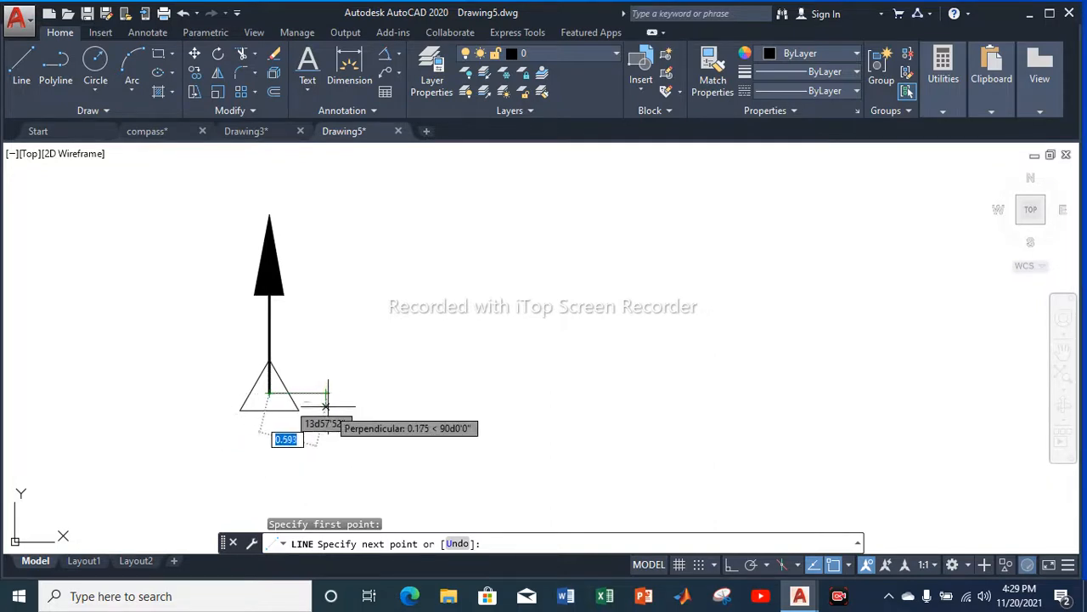
scroll(325, 392, up, 2)
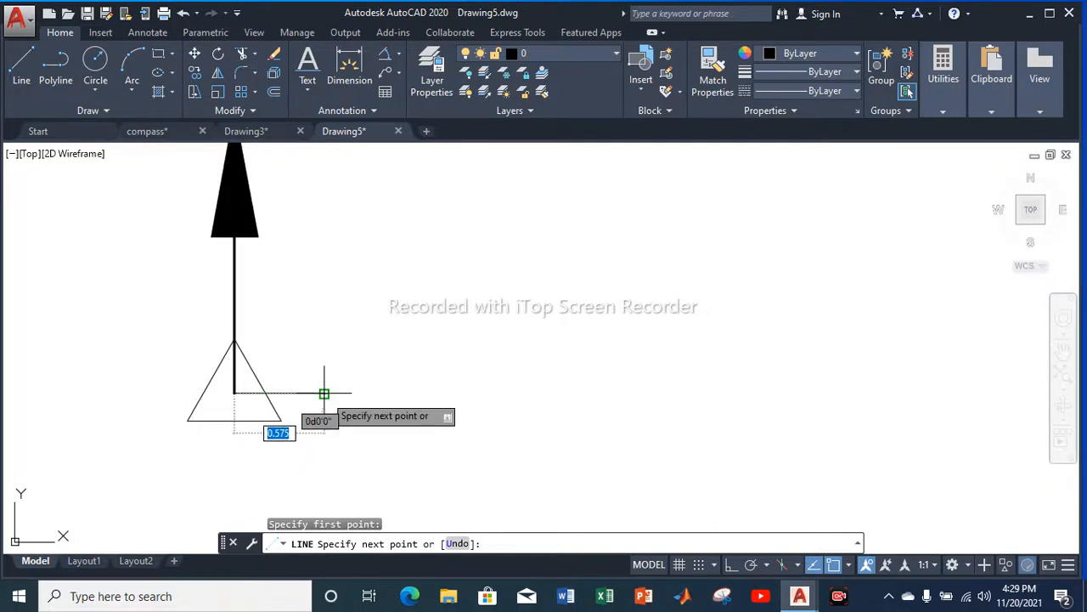
scroll(323, 393, up, 4)
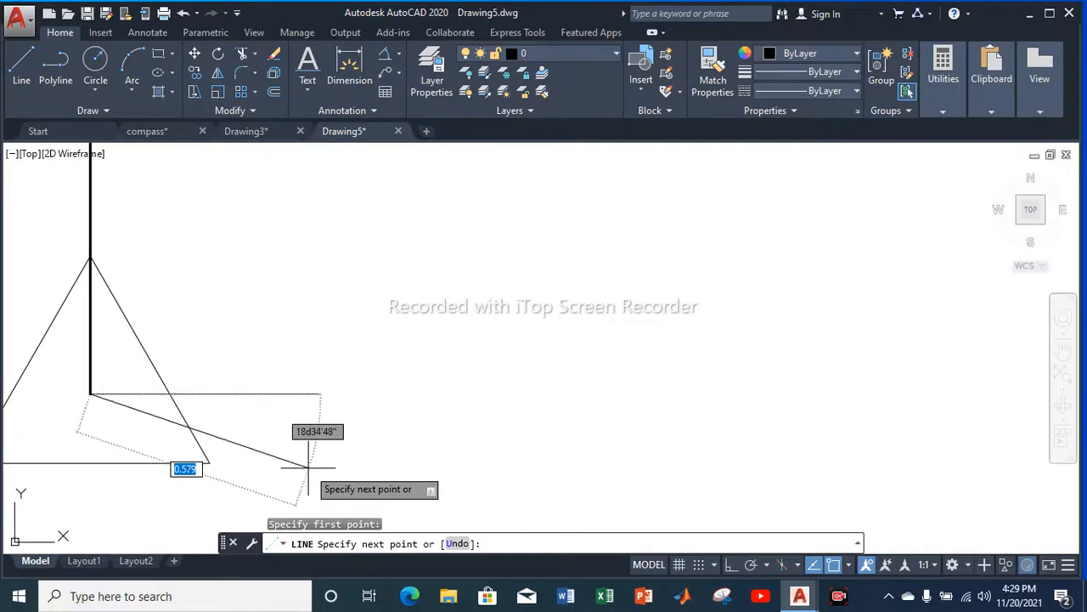
scroll(237, 513, down, 1)
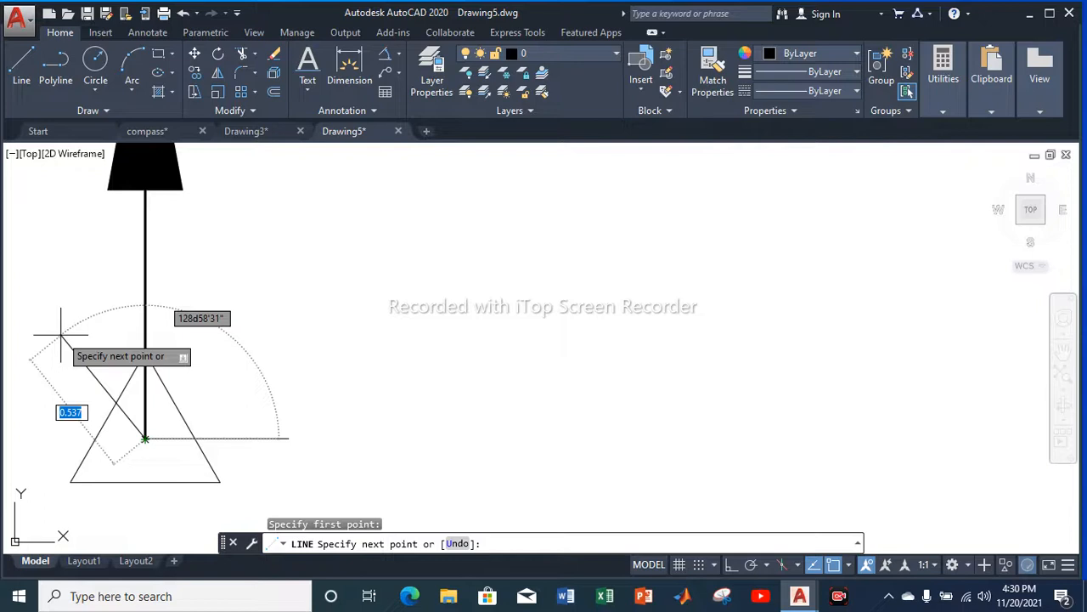
key(Escape)
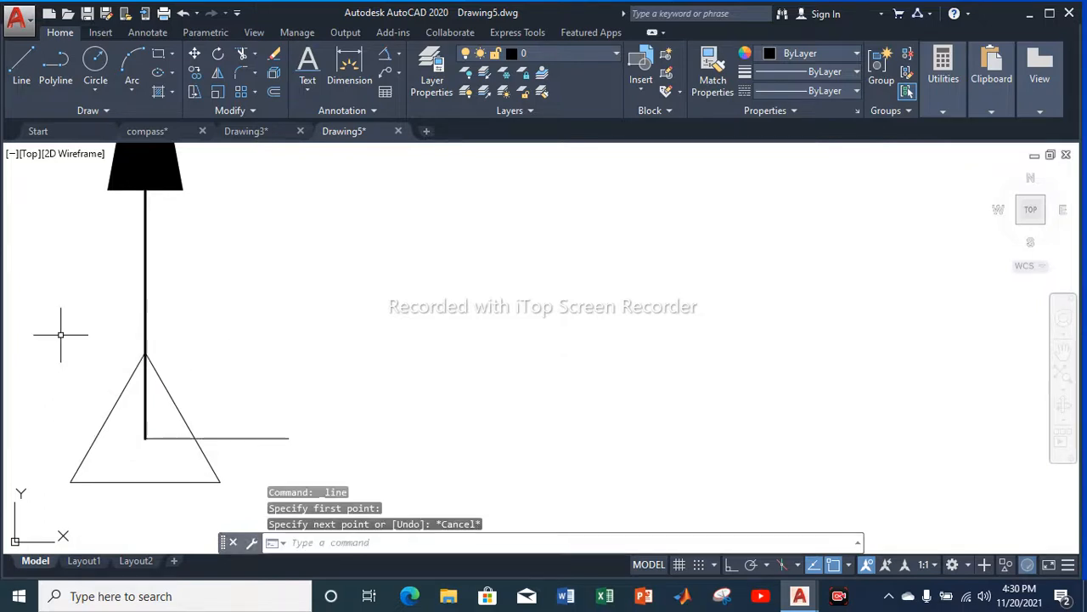
click(144, 291)
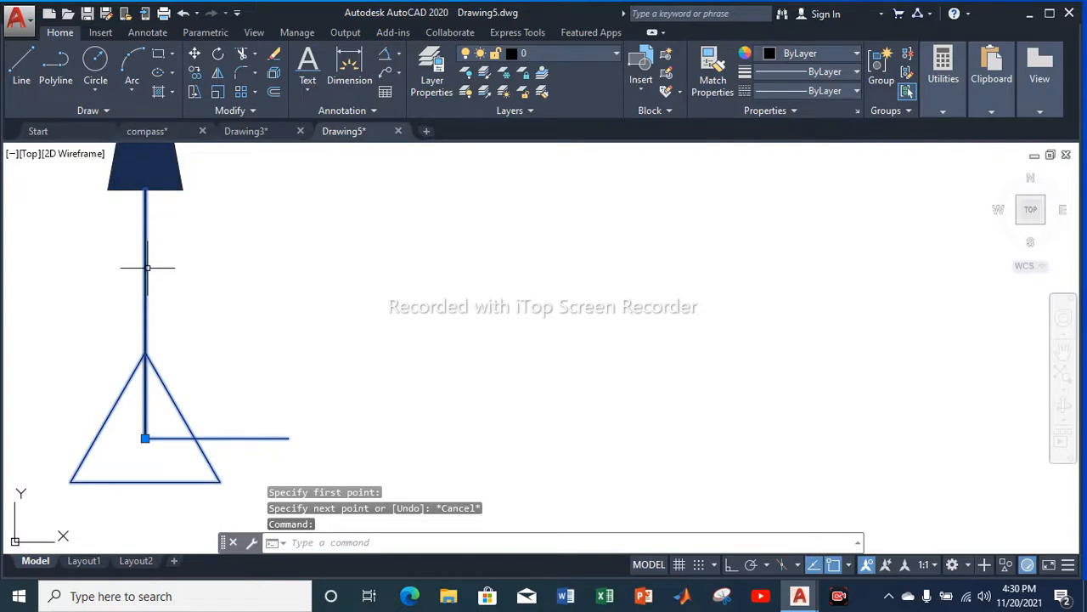
scroll(143, 255, down, 3)
scroll(144, 249, up, 1)
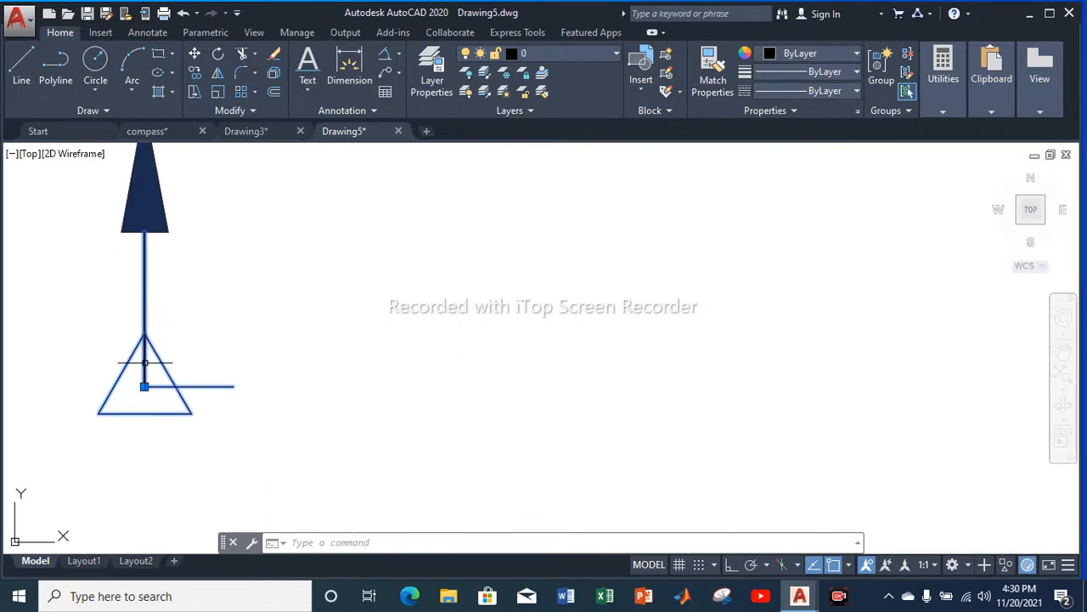
key(Escape)
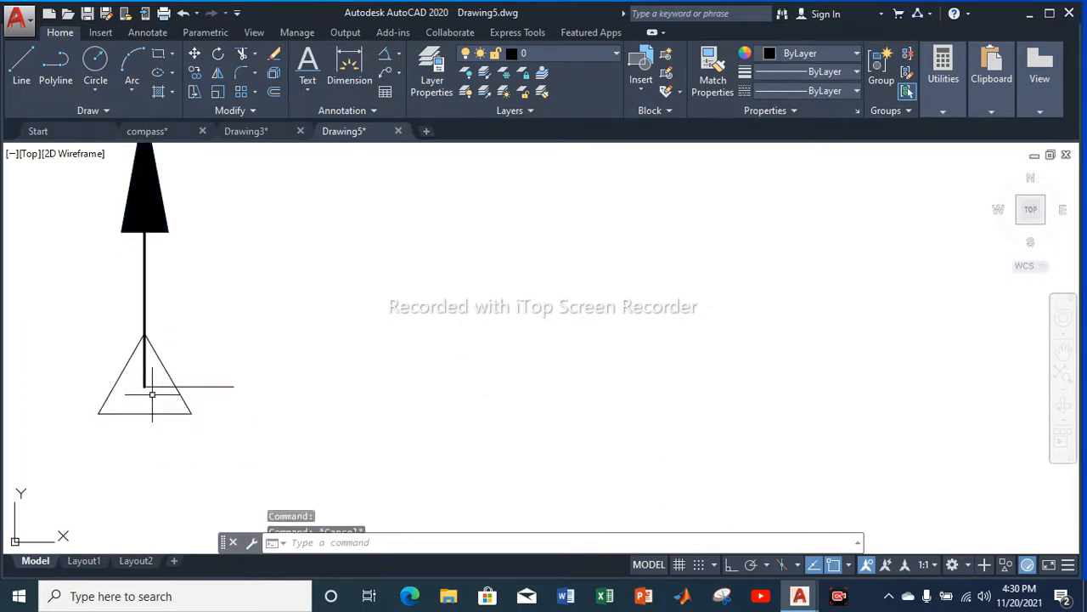
Sketch a horizontal line about 0.51 long from the arrow shaft and a vertical line down to the short baseline, and erase both
click(22, 68)
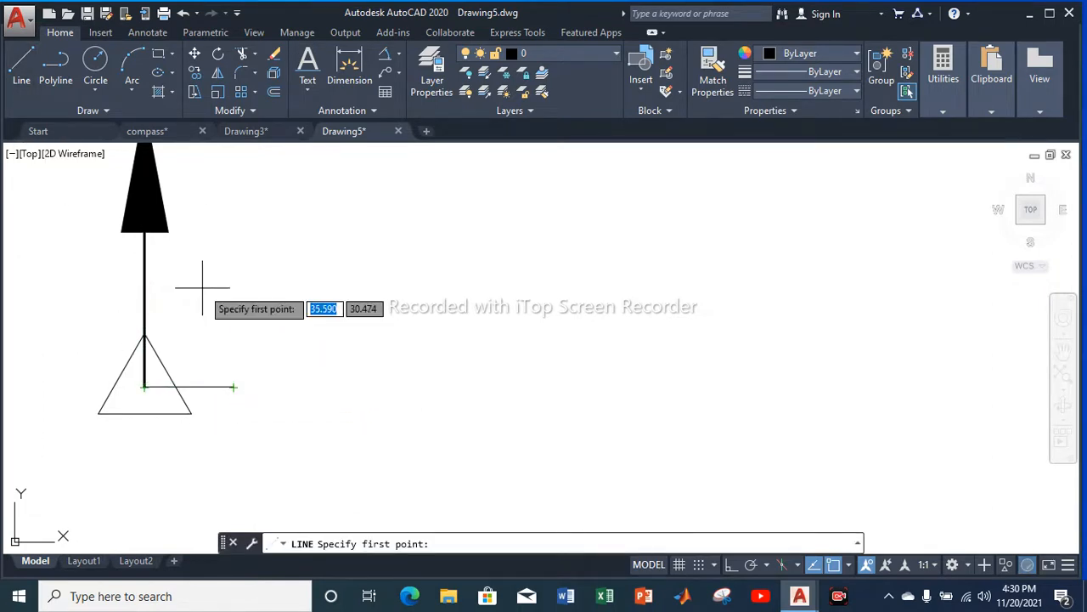
click(144, 292)
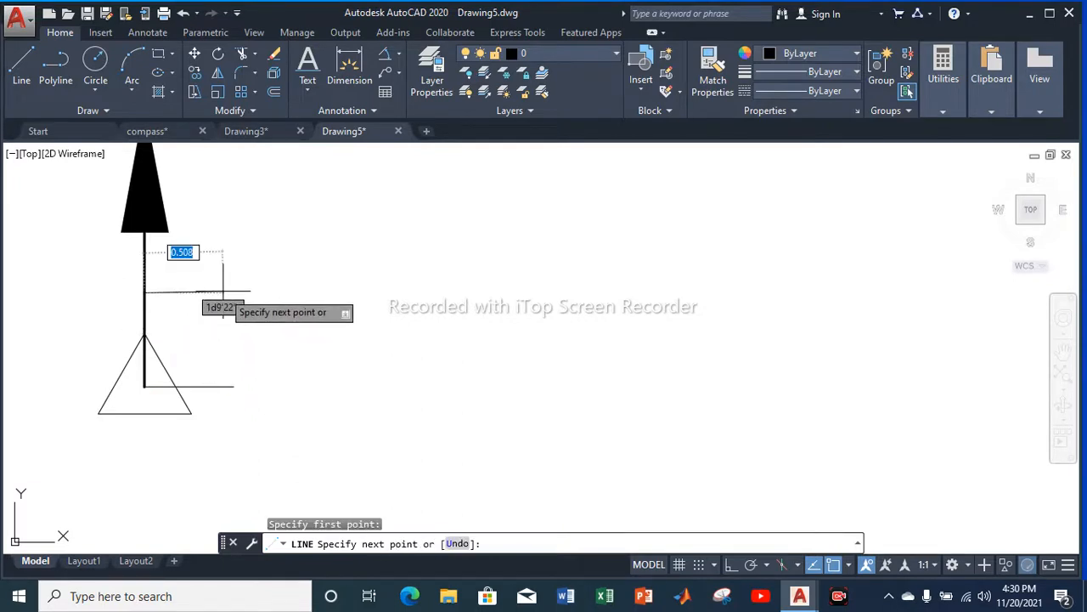
click(223, 292)
click(223, 387)
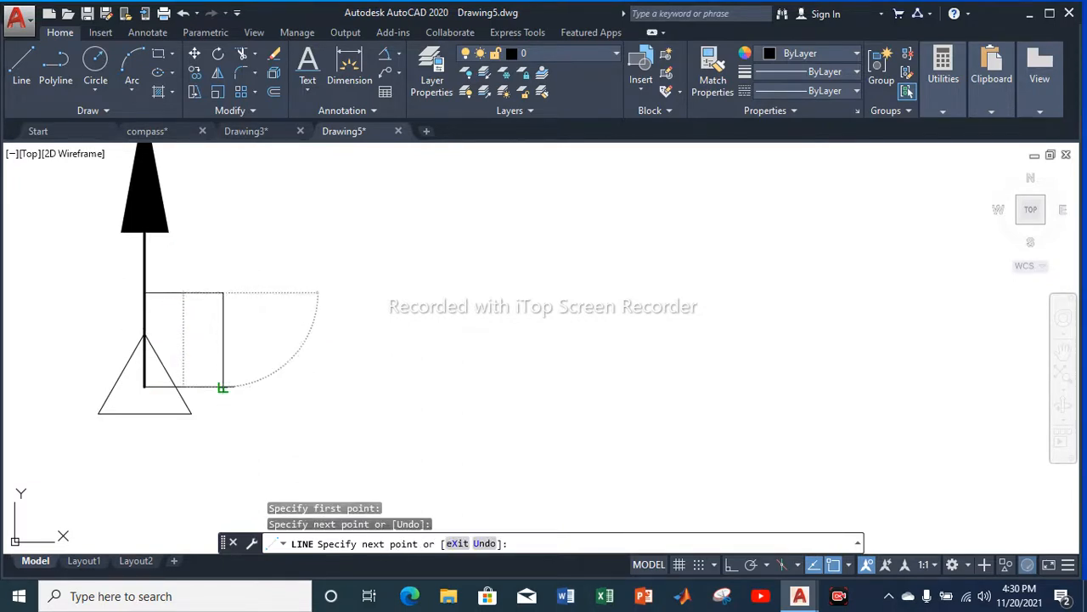
key(Escape)
click(219, 292)
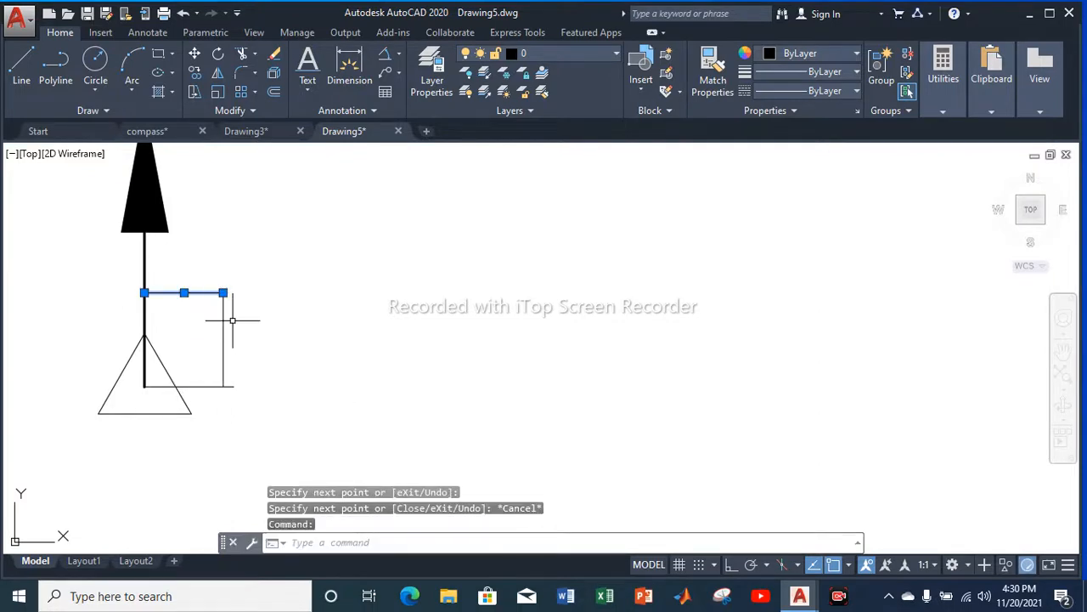
click(224, 316)
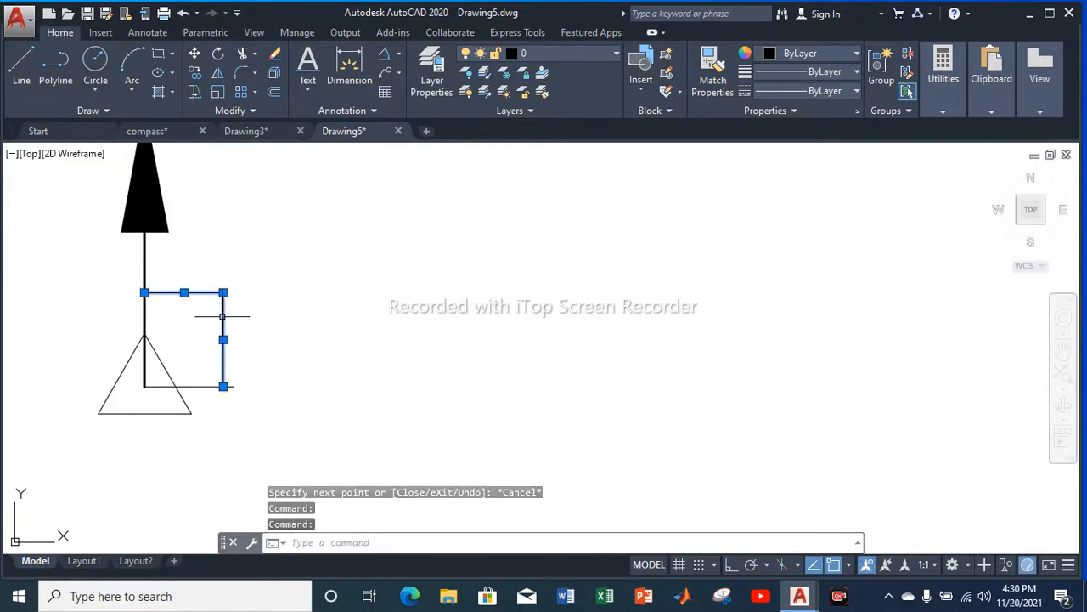
key(Delete)
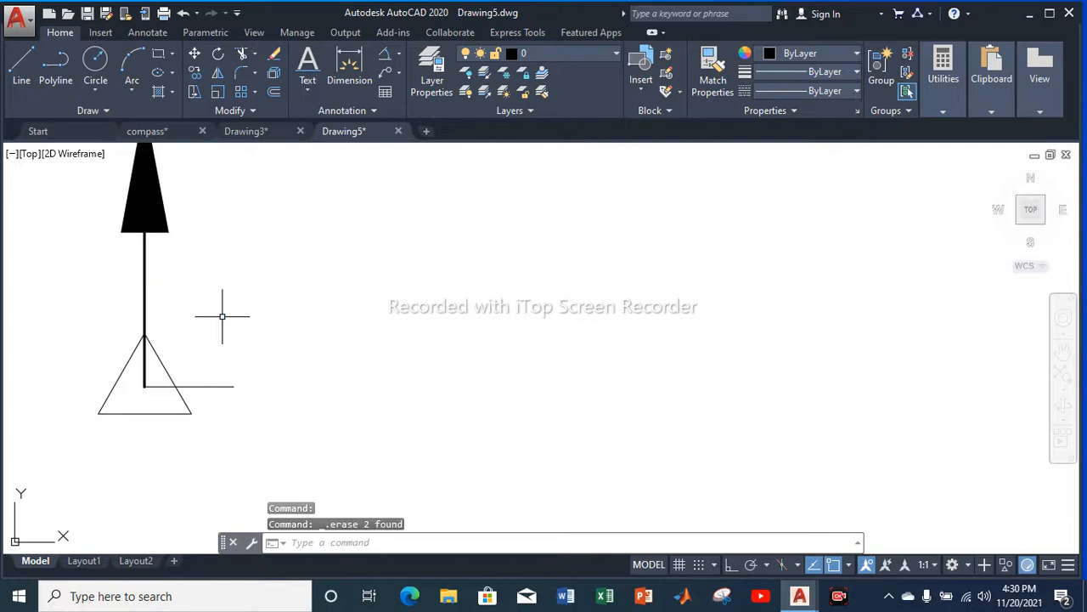
Draw traverse line AB from the shaft's lower end with a length of 14.353 at an angle of 261d45'
click(21, 68)
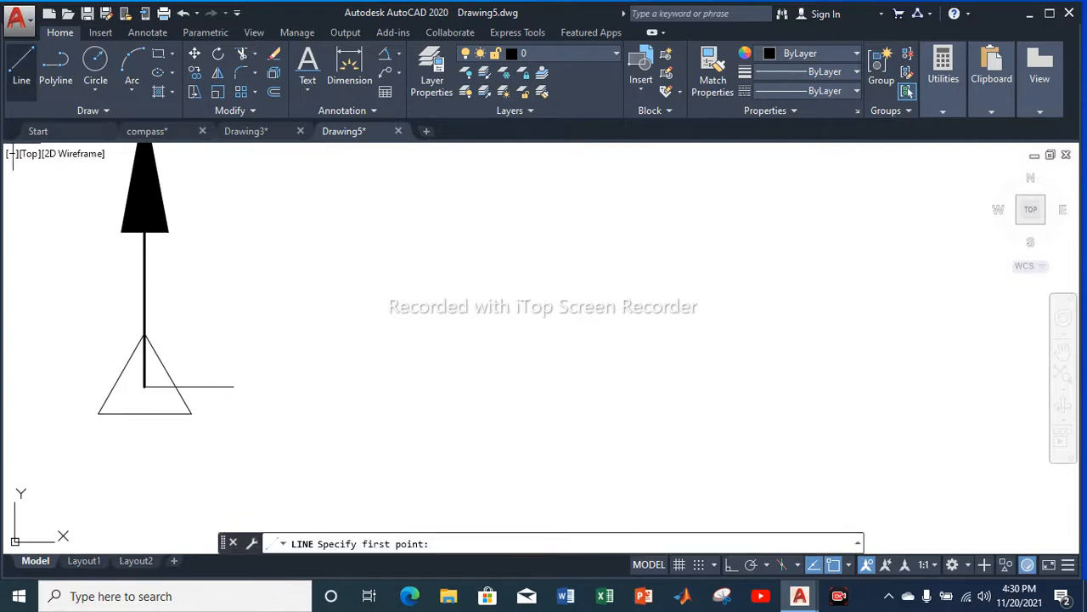
click(144, 387)
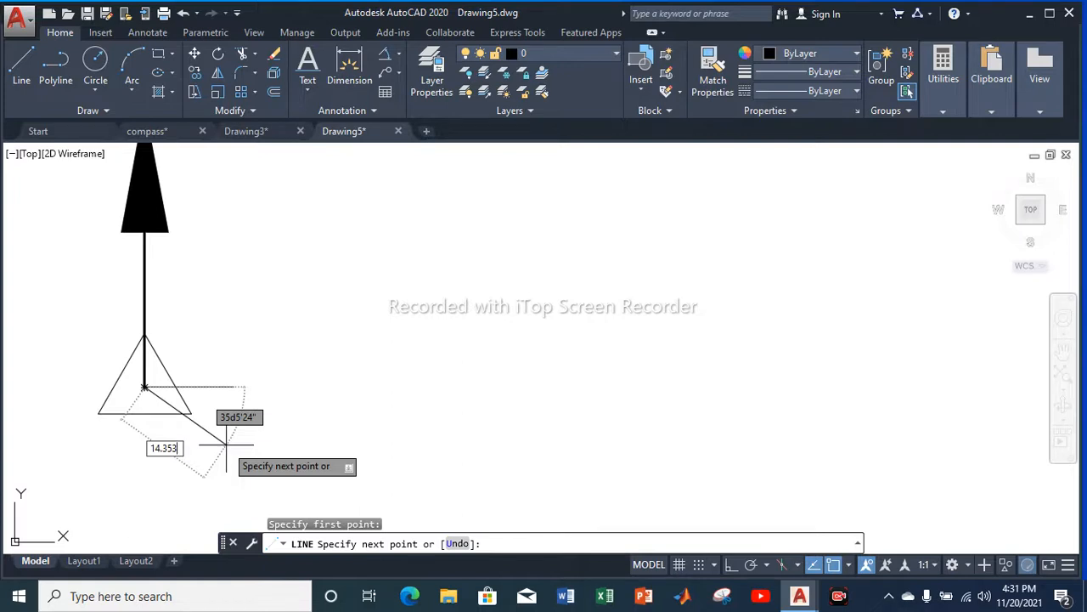
key(Tab)
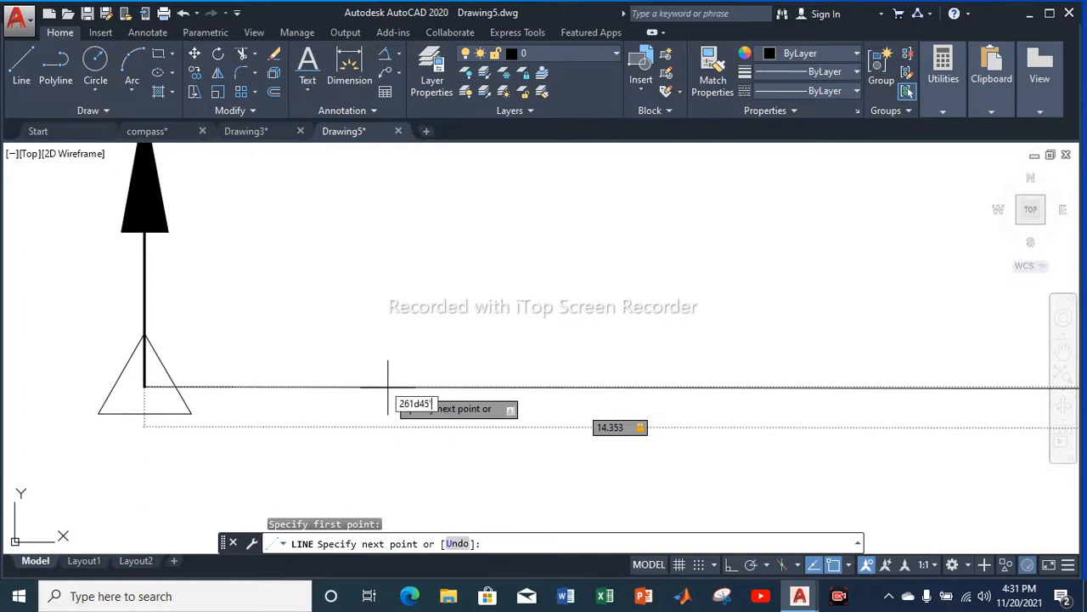
key(Return)
key(Escape)
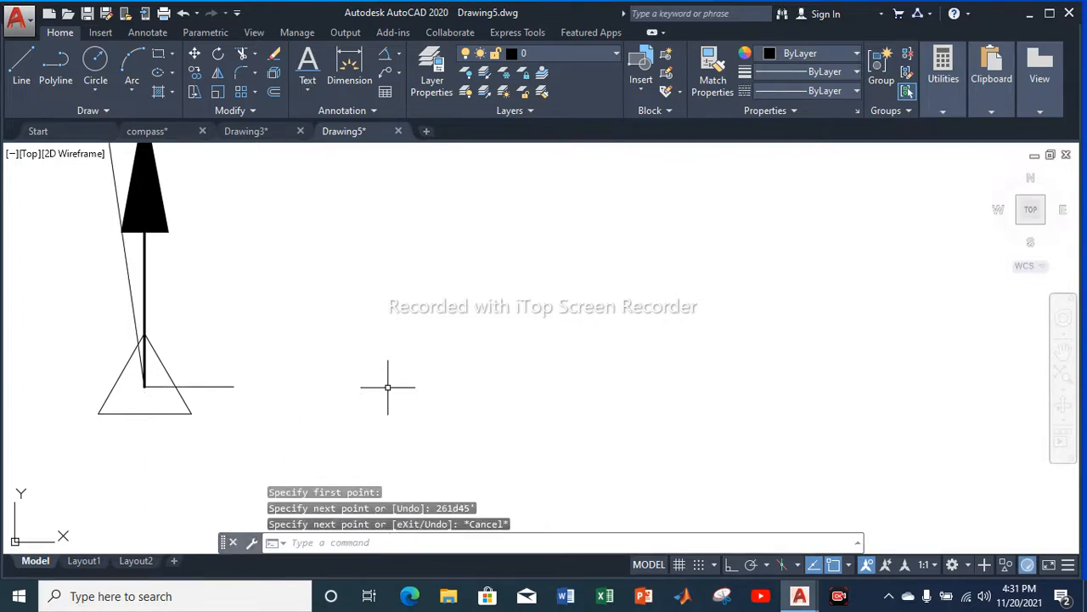
Review the length and angle of line AB in Drawing3's traverse table and return to Drawing5
scroll(387, 387, down, 4)
click(245, 131)
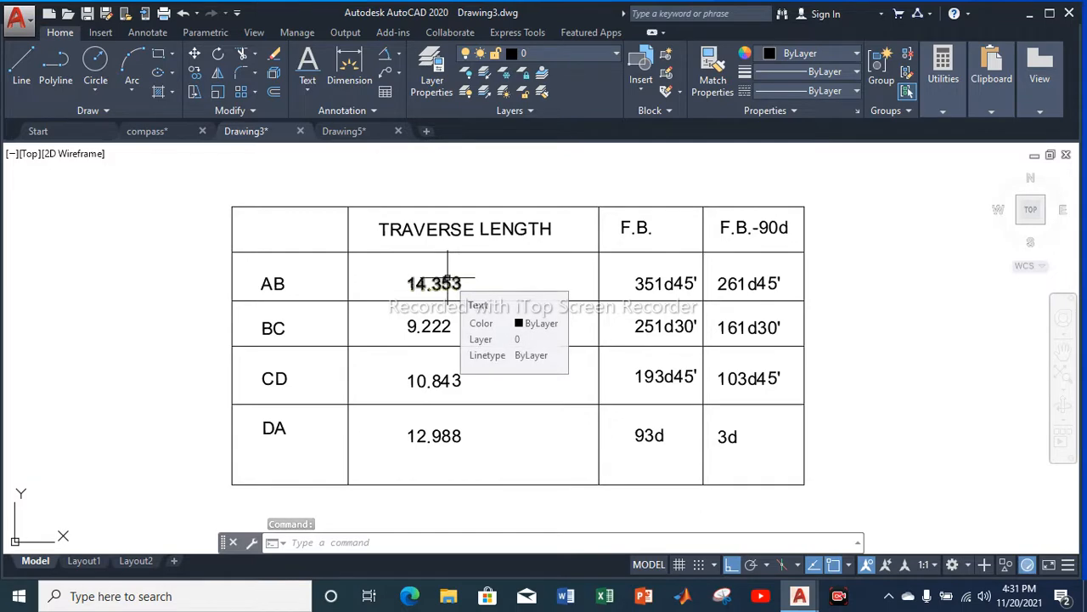
click(344, 131)
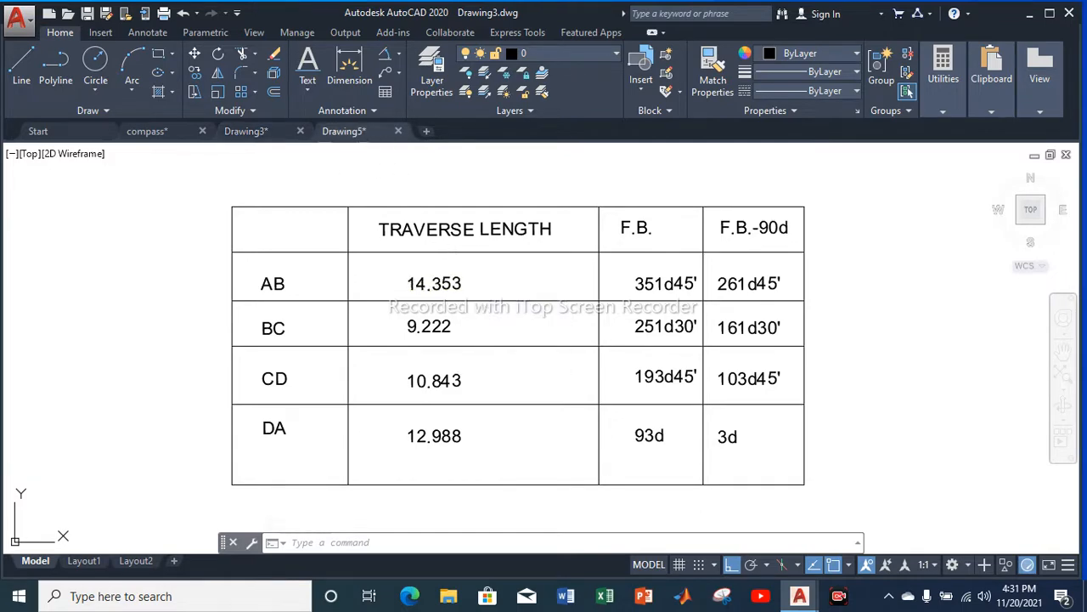
Insert the STATION block at the upper end of traverse line AB
scroll(332, 345, down, 4)
scroll(297, 283, up, 6)
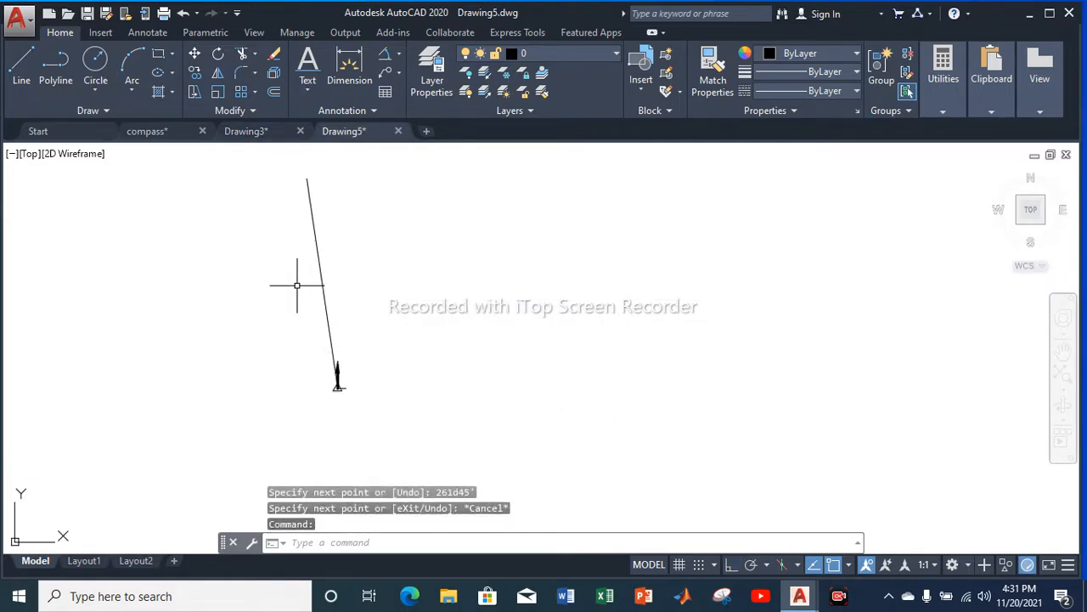
scroll(310, 297, down, 2)
scroll(356, 269, down, 2)
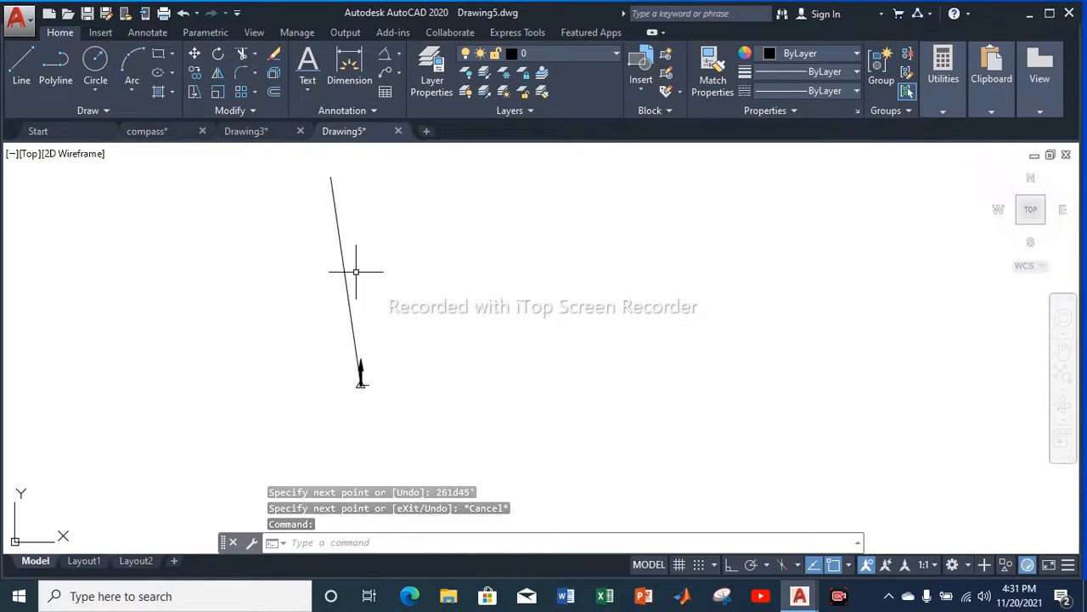
click(641, 64)
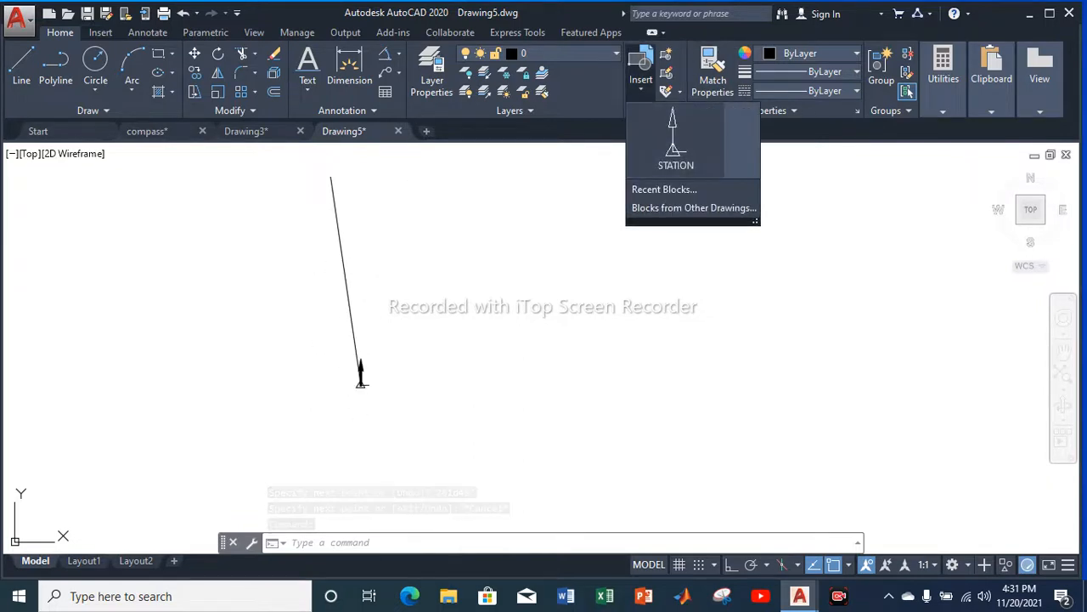
click(675, 149)
scroll(316, 163, up, 10)
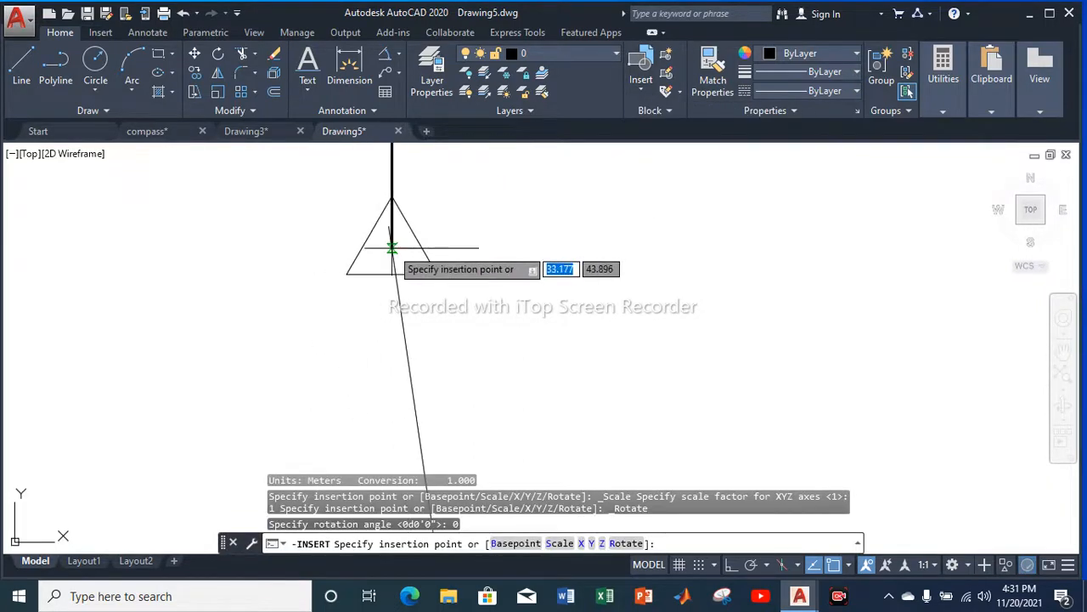
key(Escape)
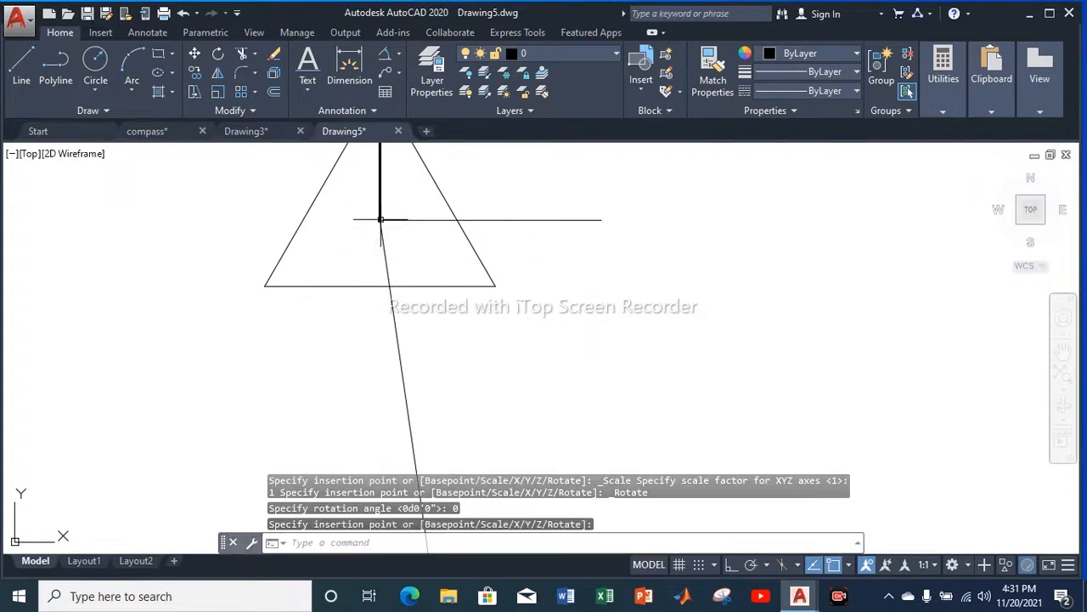
scroll(403, 249, down, 2)
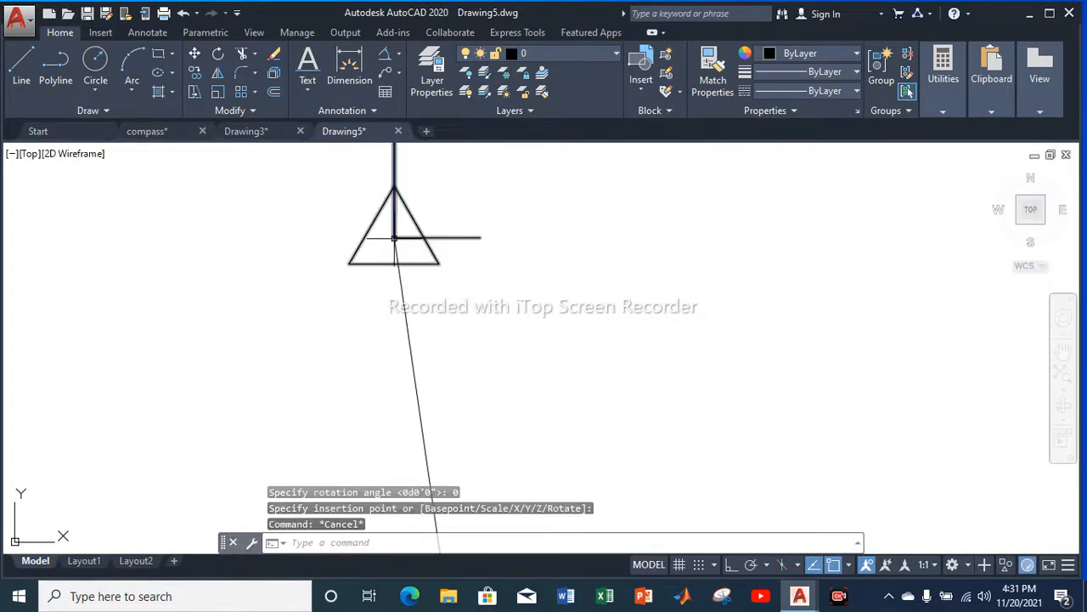
Review the length and F.B.-90d angle of line BC in Drawing3's traverse table and return to Drawing5
click(246, 131)
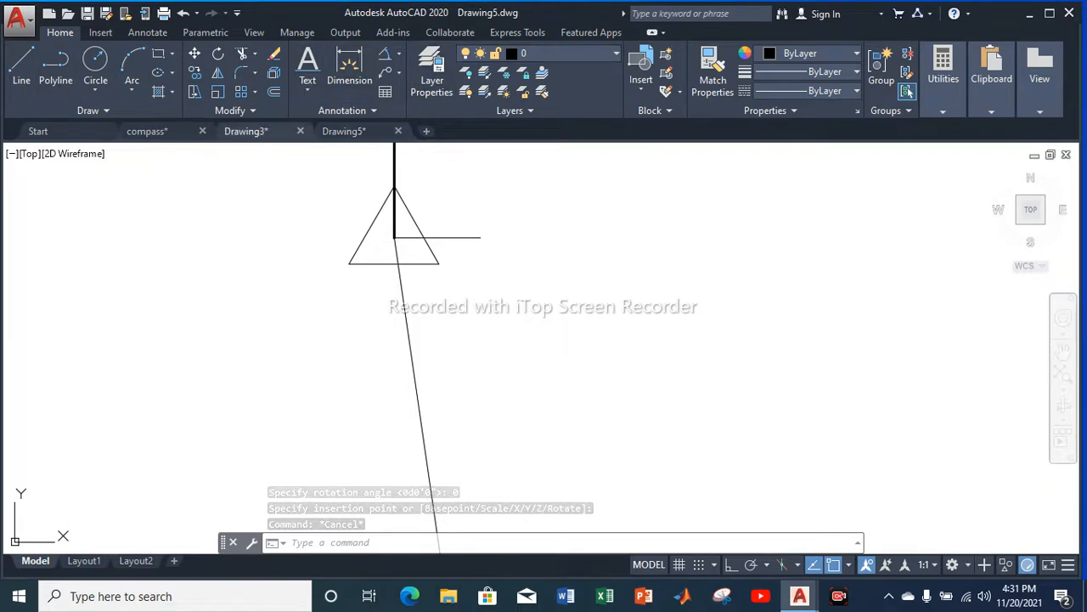
click(420, 326)
key(Escape)
click(420, 326)
key(Escape)
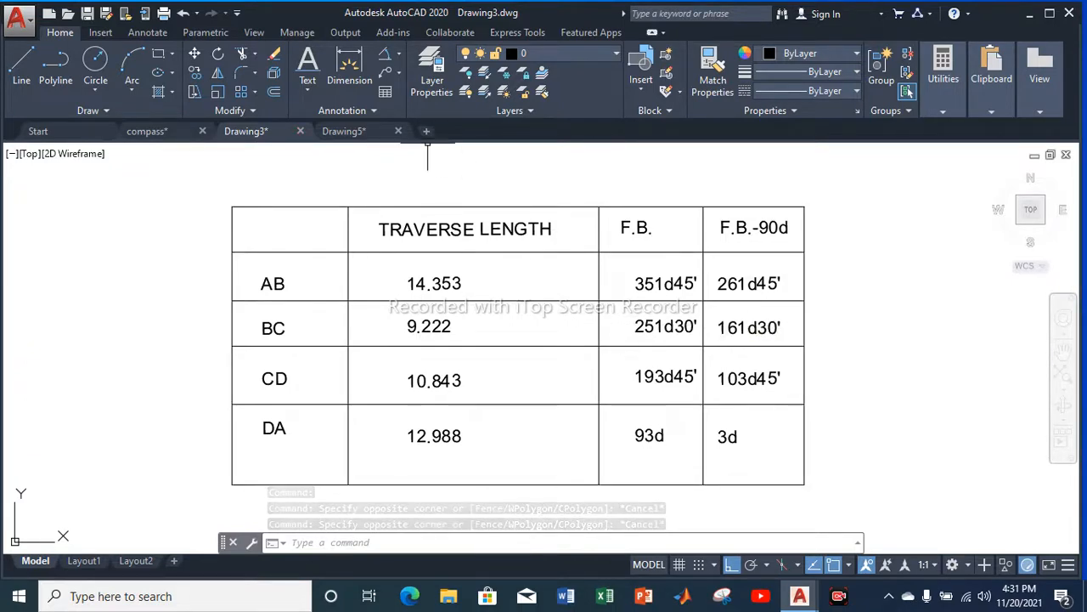
click(348, 131)
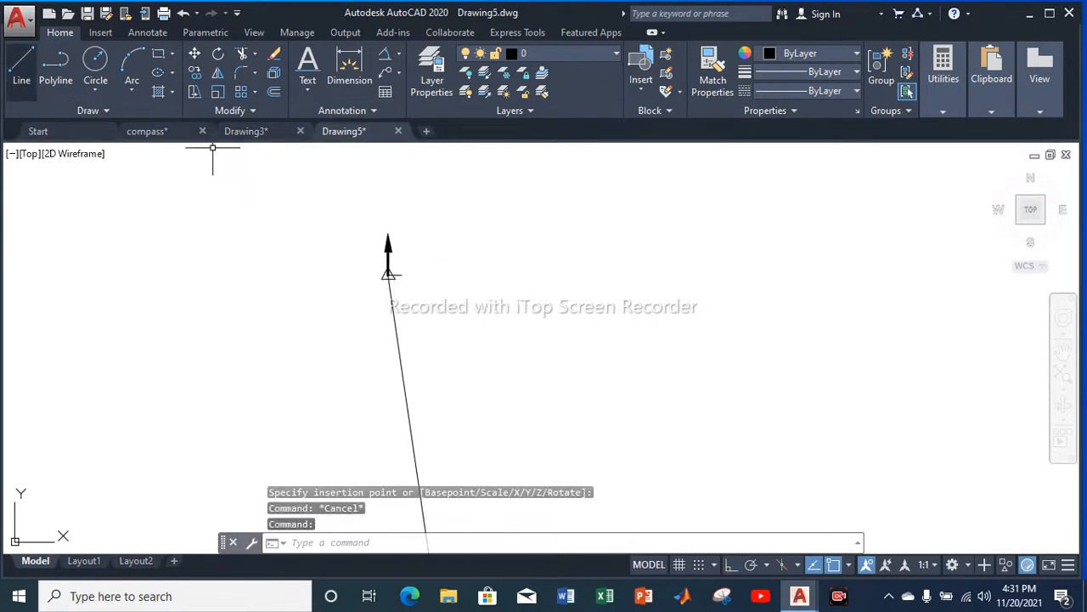
Draw traverse line BC from the lower end of station B's arrow shaft with a length of 9.222 at an angle of 161d30'
click(22, 67)
scroll(382, 275, up, 5)
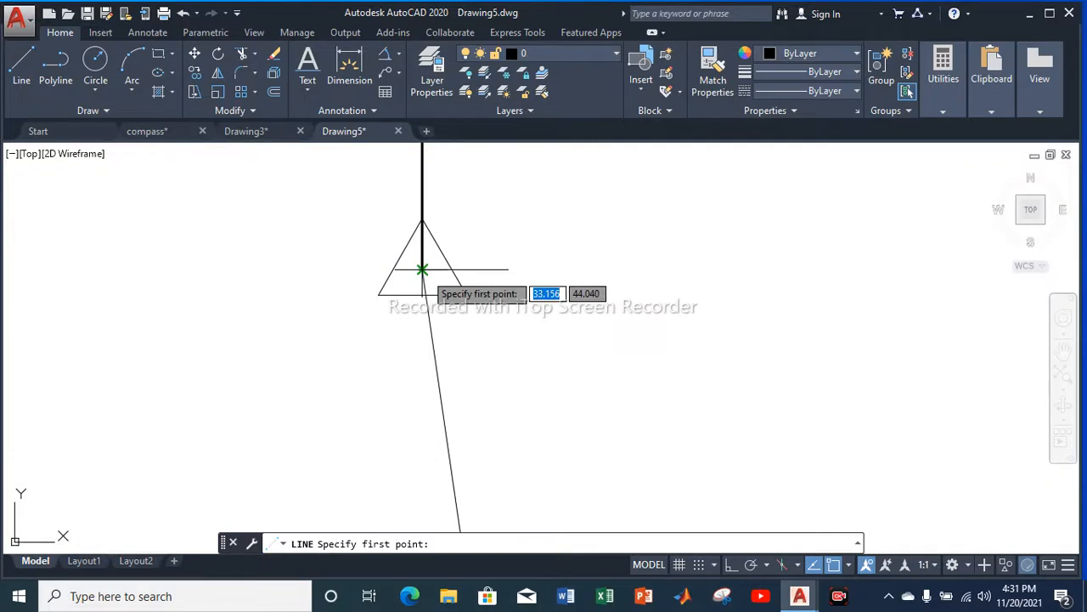
click(422, 270)
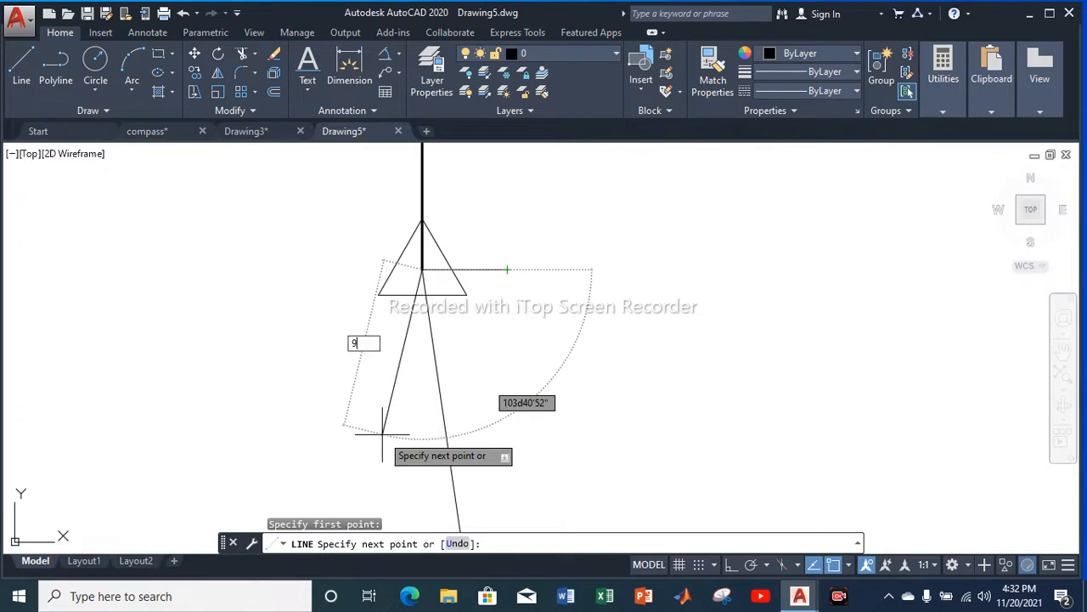
key(Tab)
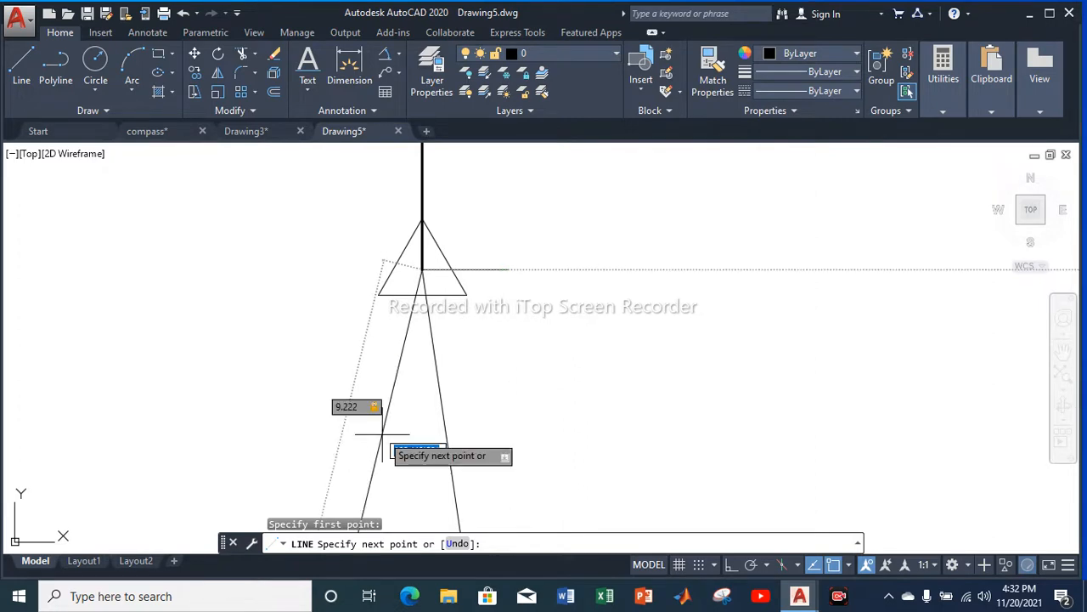
text(161d30')
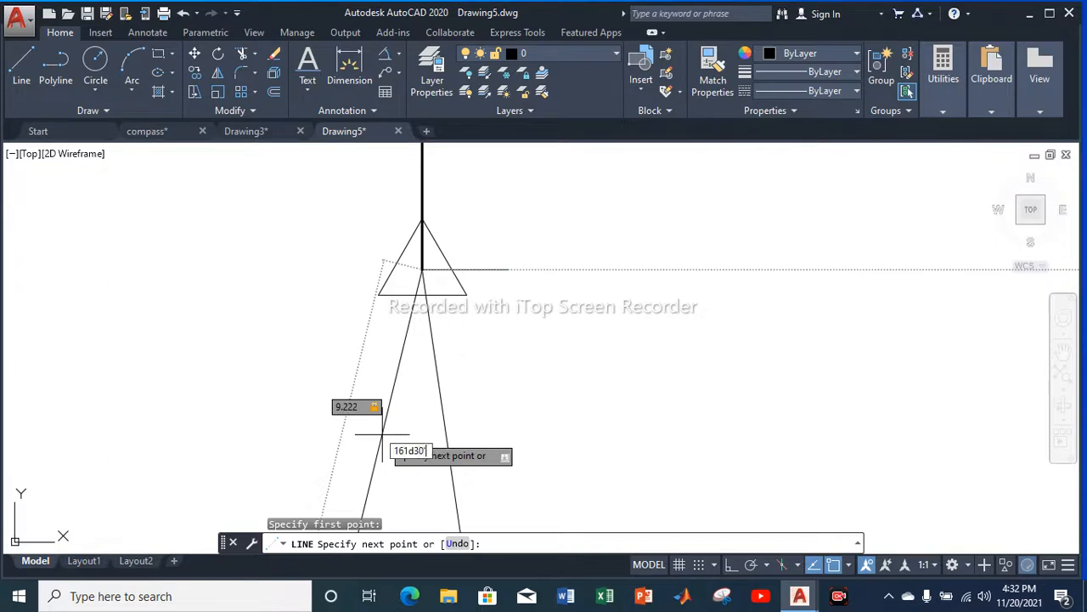
key(Return)
key(Escape)
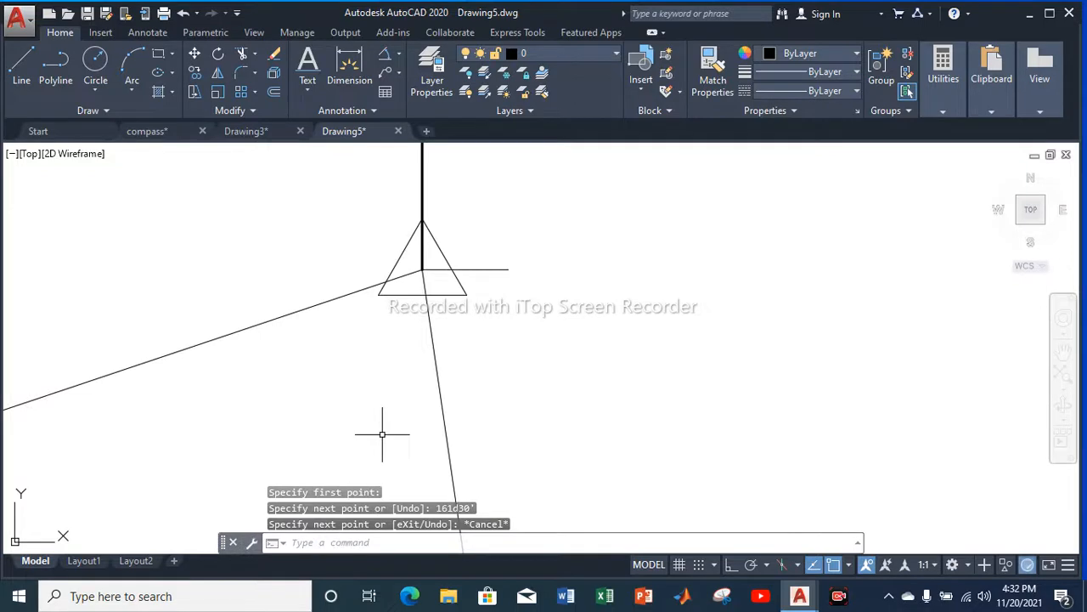
Insert the STATION block at the free end of traverse line BC
scroll(382, 434, down, 5)
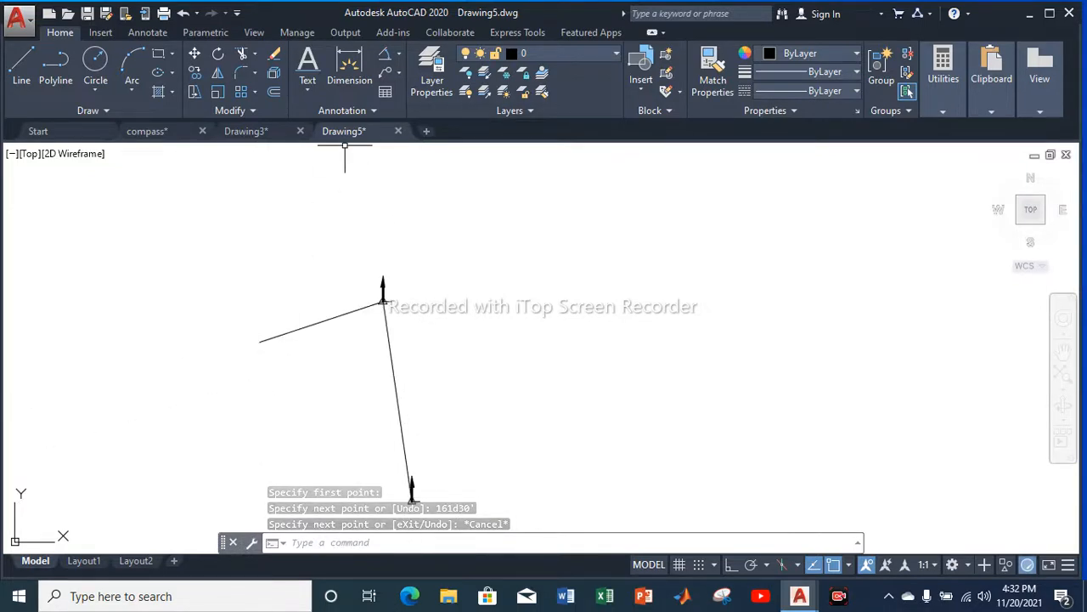
click(640, 68)
click(674, 136)
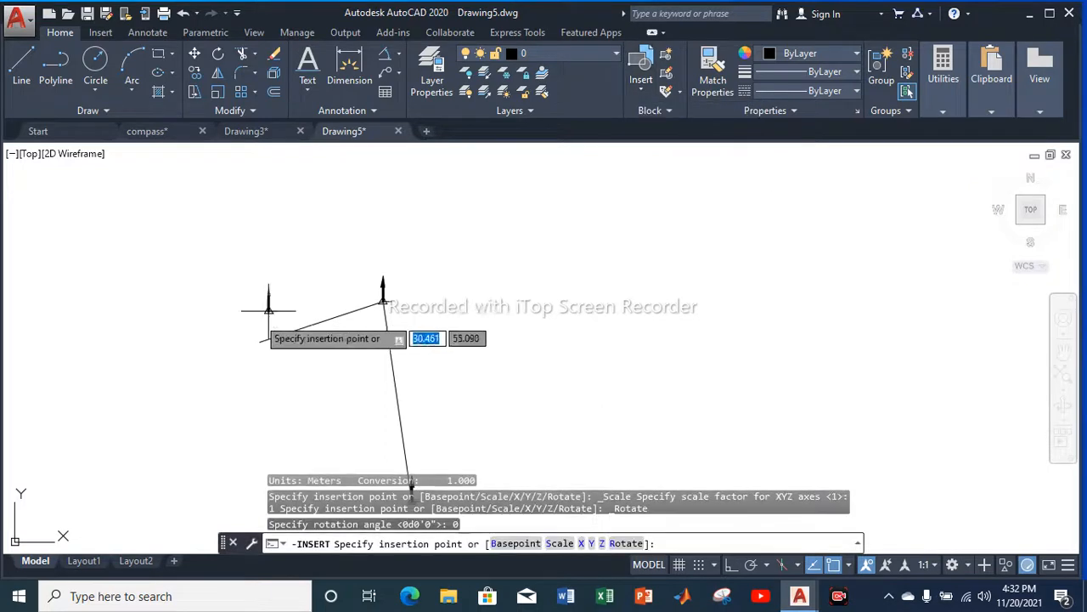
scroll(237, 346, up, 4)
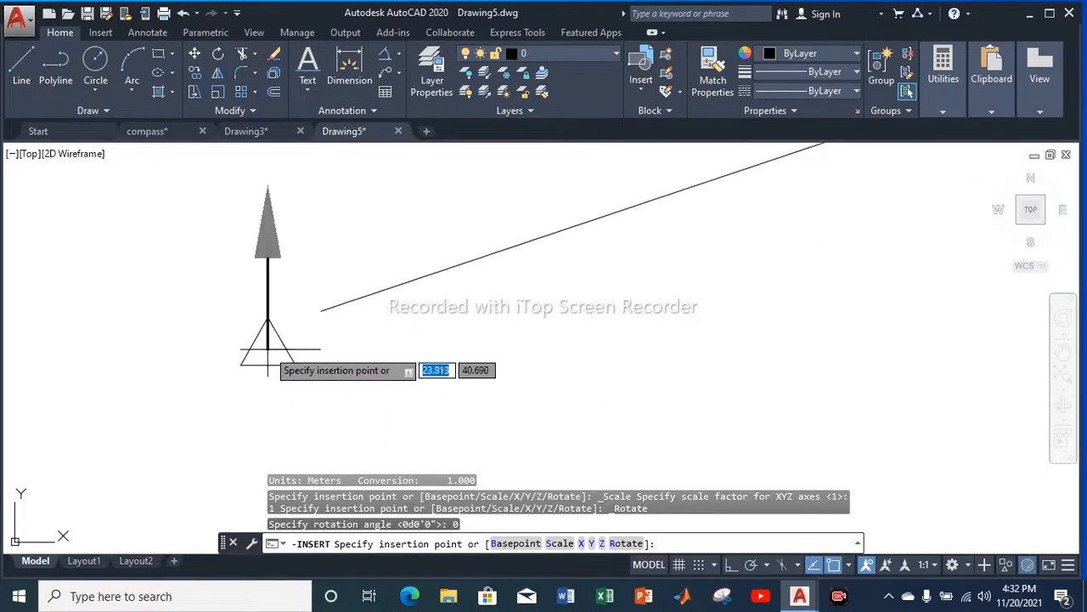
click(320, 311)
scroll(321, 311, down, 4)
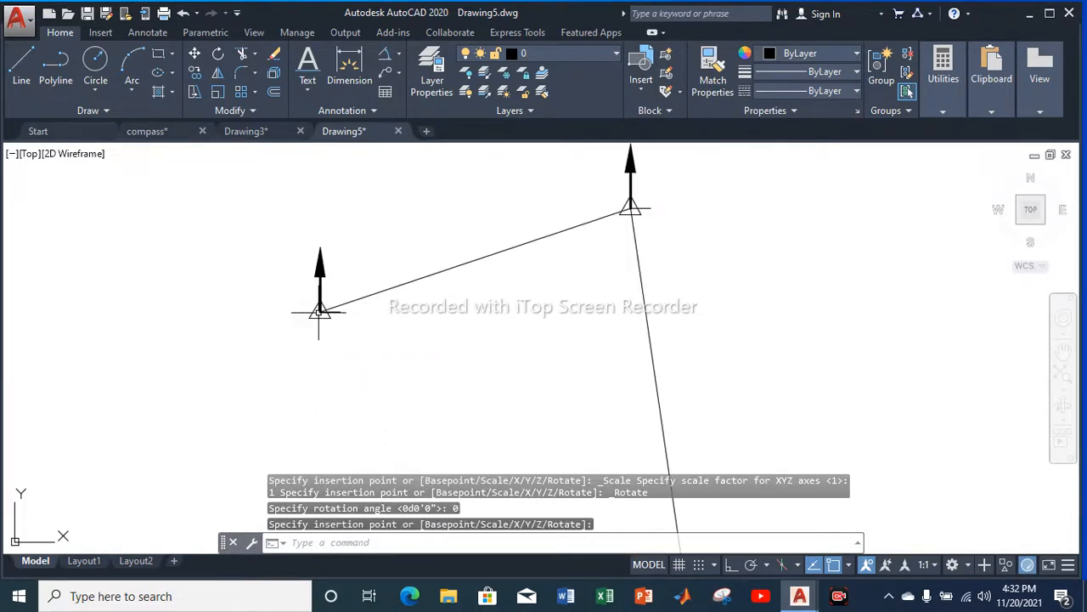
scroll(321, 311, up, 5)
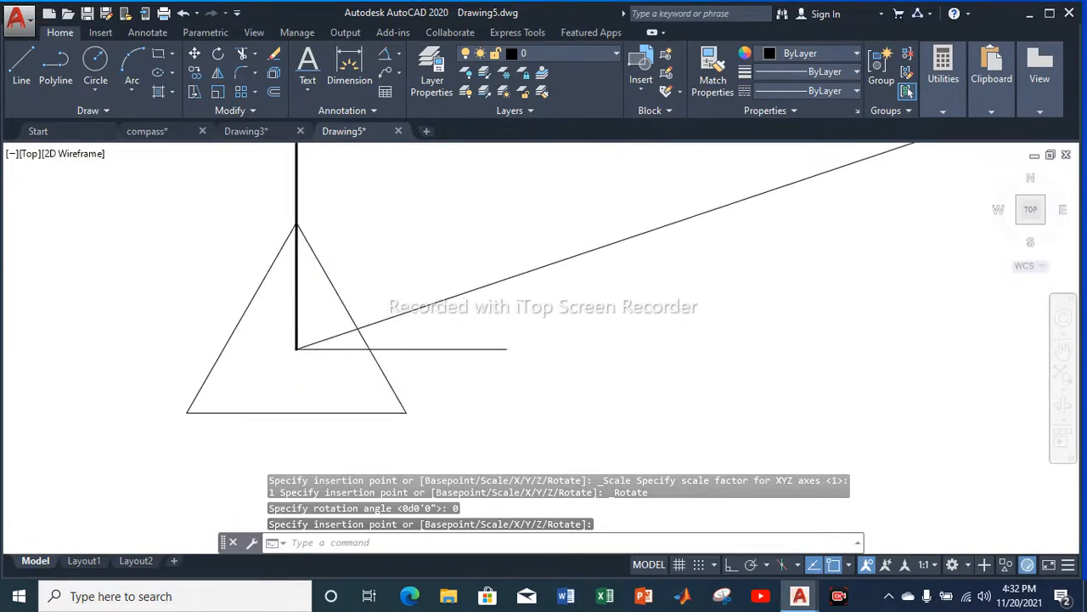
scroll(295, 346, down, 4)
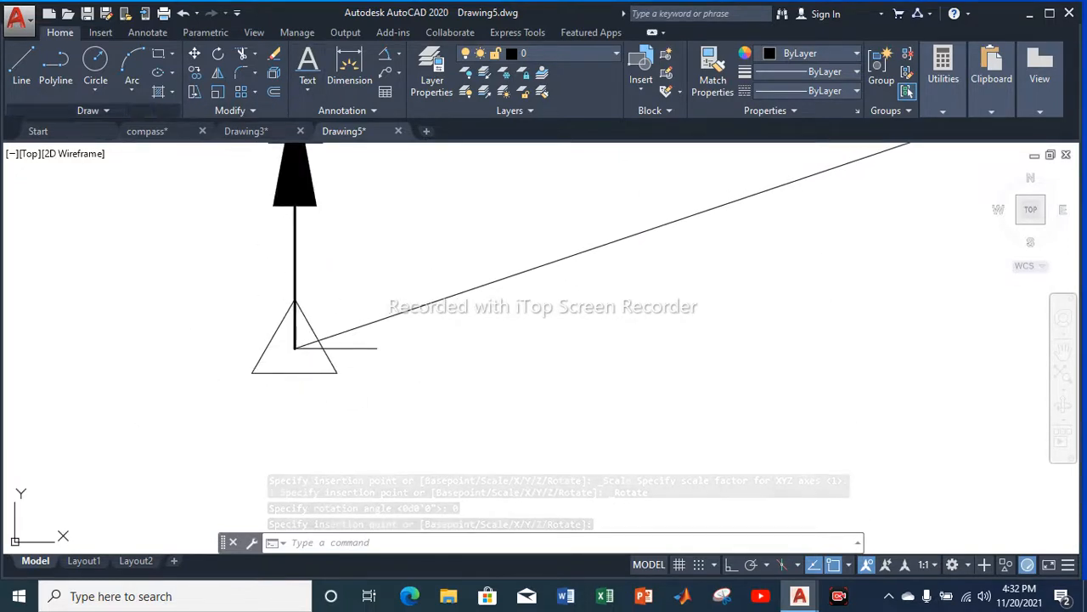
click(21, 68)
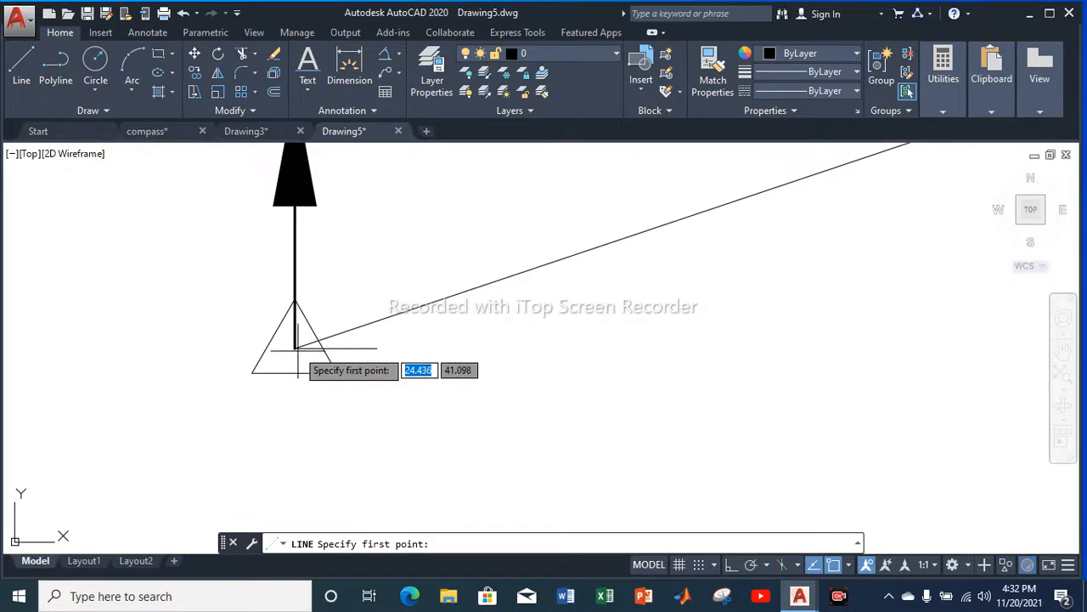
scroll(293, 347, up, 5)
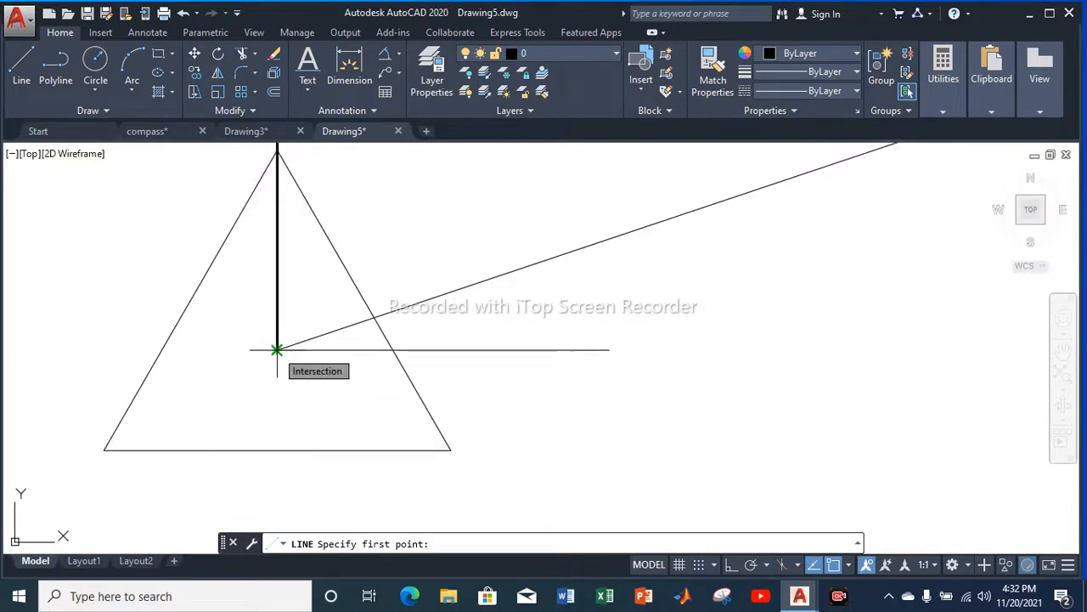
click(277, 349)
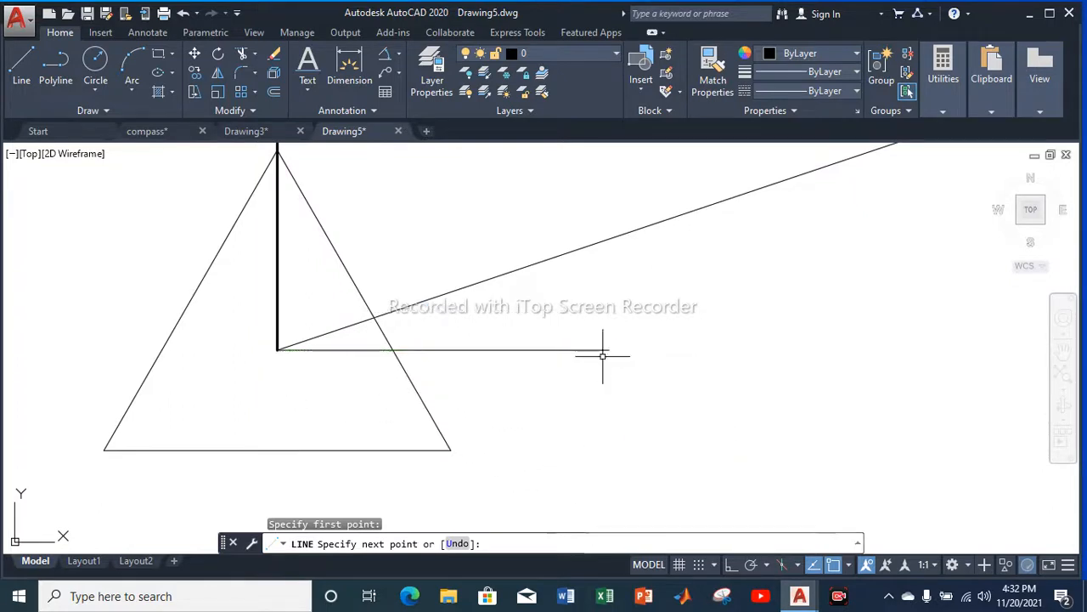
key(Escape)
Check row CD in Drawing3's table and draw line CD from station C in Drawing5, 10.843 long at an angle of 103d45'
click(245, 131)
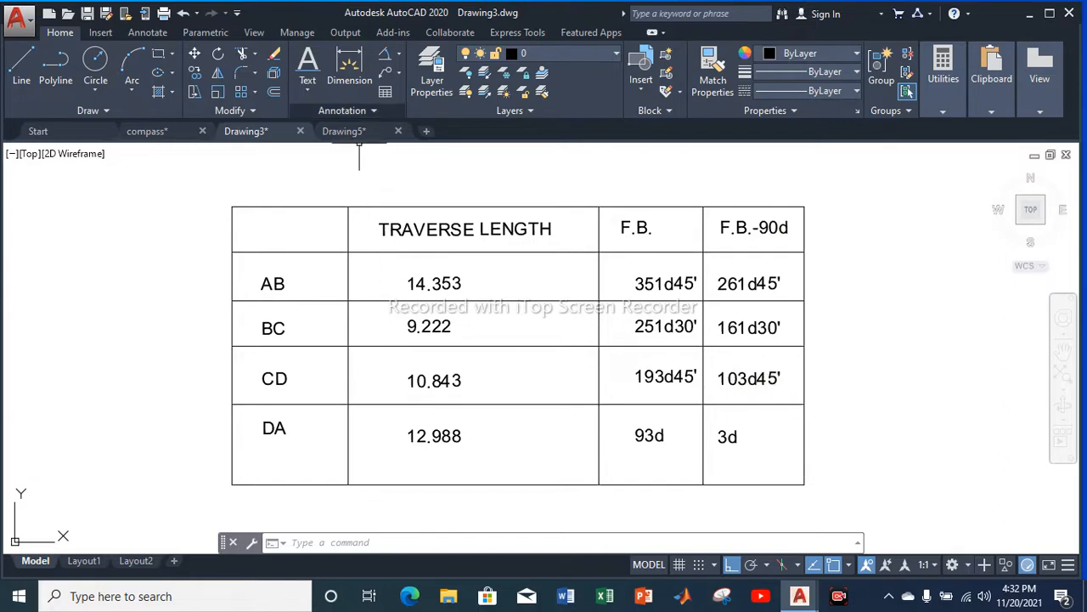
click(352, 130)
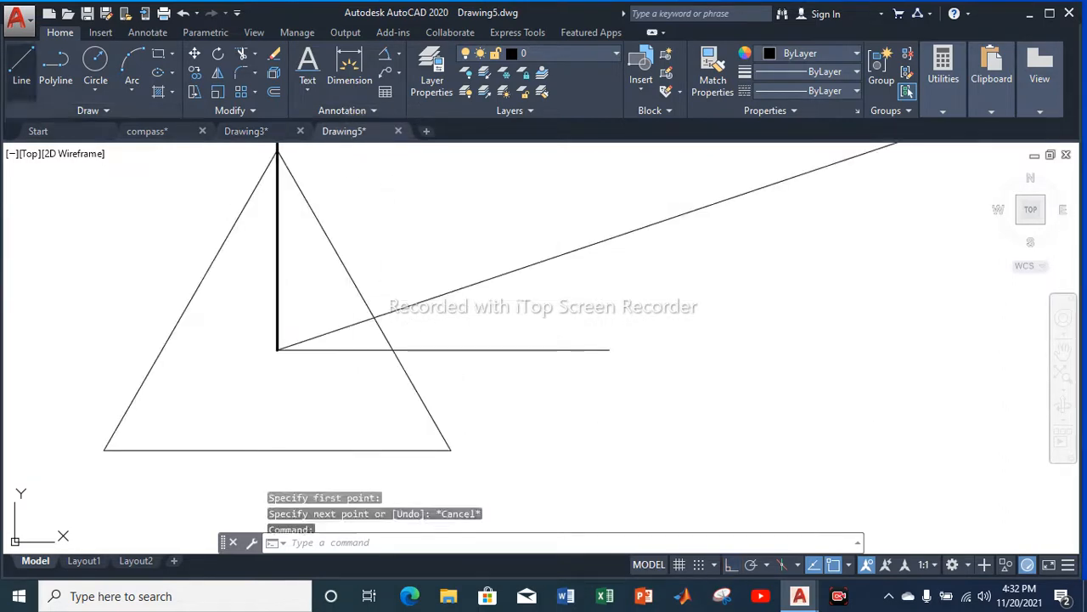
key(space)
scroll(294, 383, down, 8)
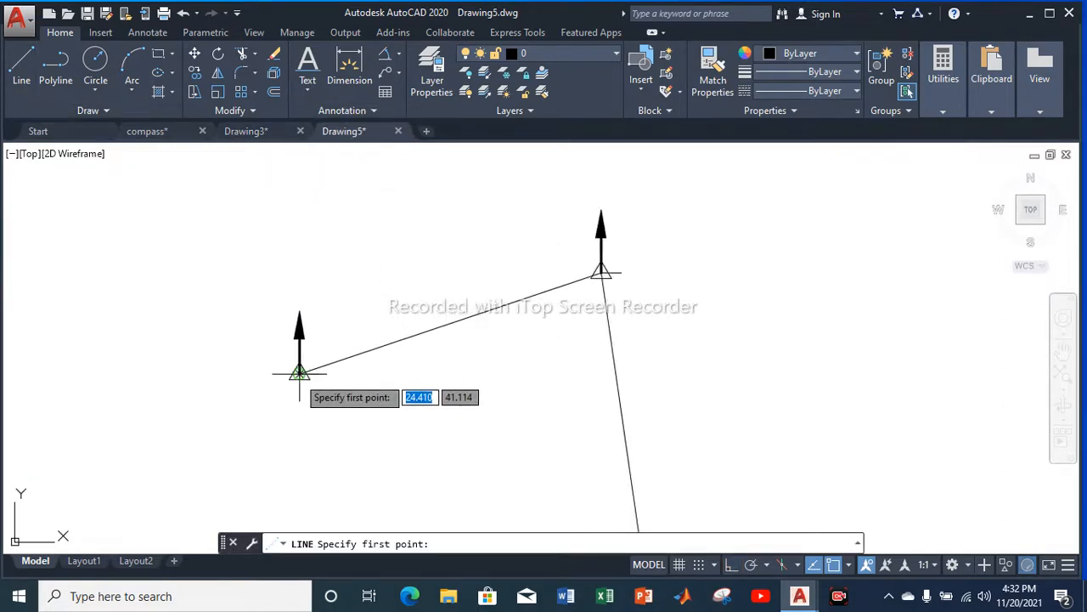
scroll(297, 374, up, 4)
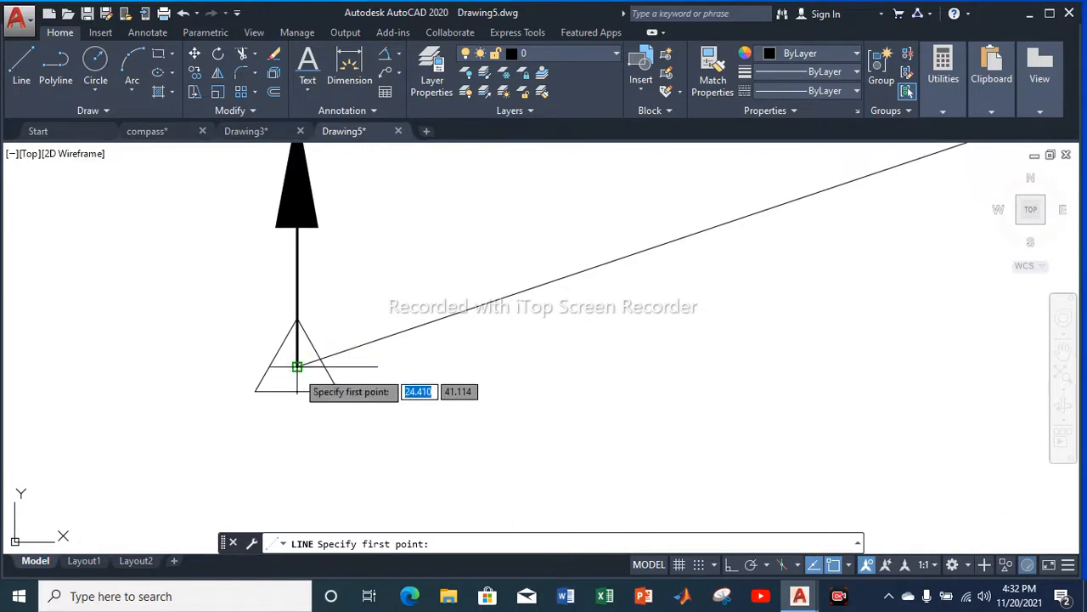
click(296, 367)
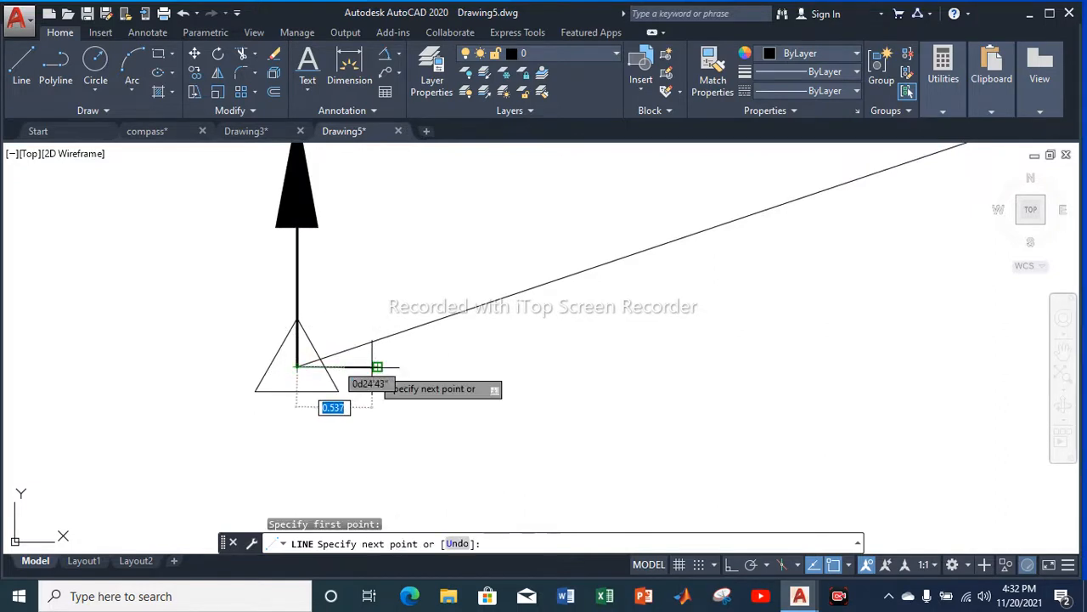
scroll(376, 367, up, 4)
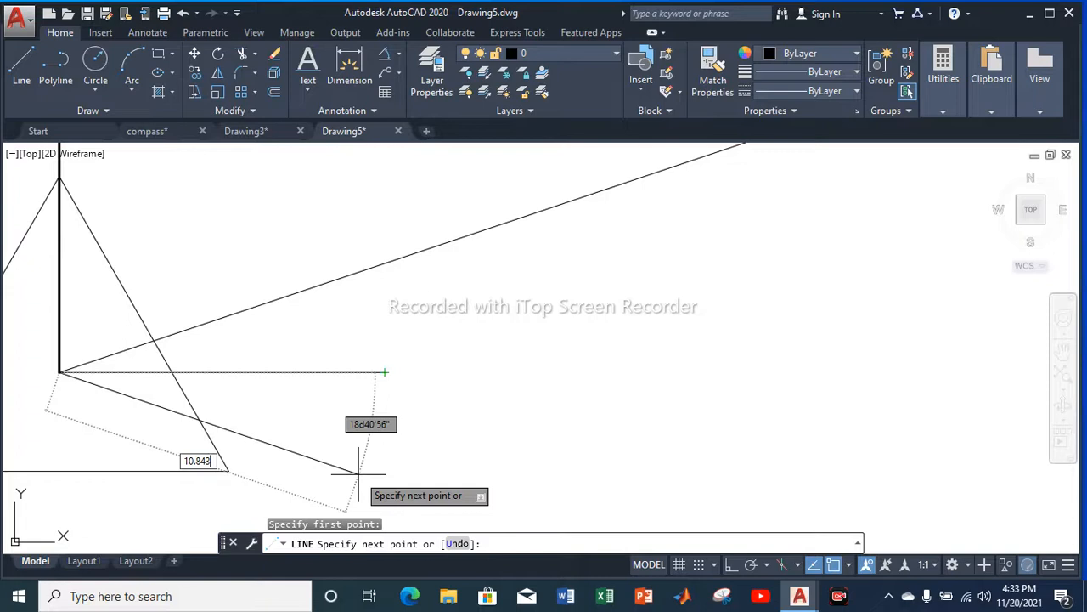
key(Tab)
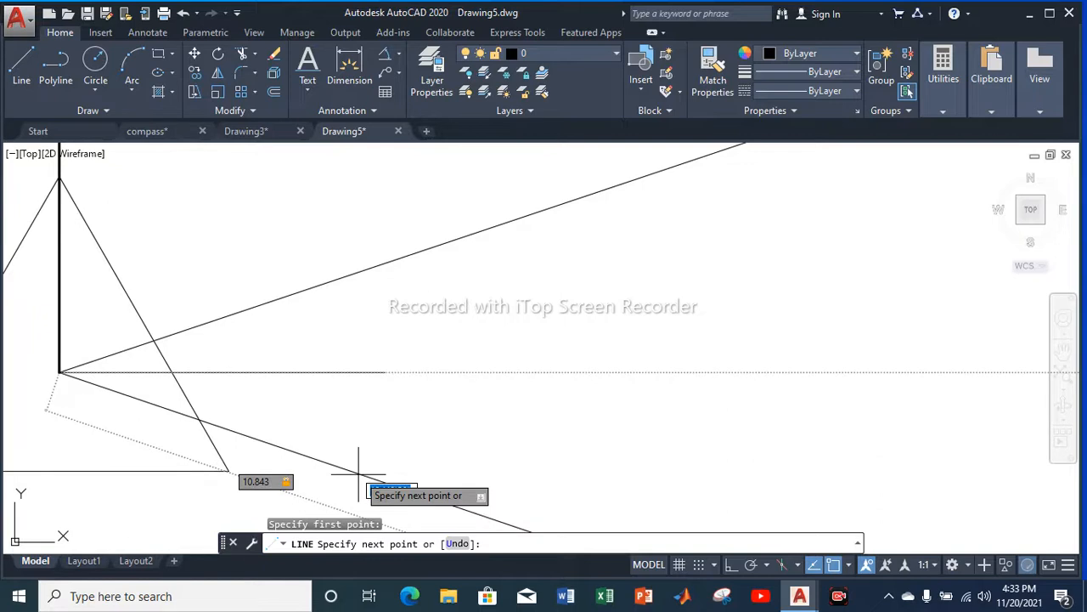
text(103d45')
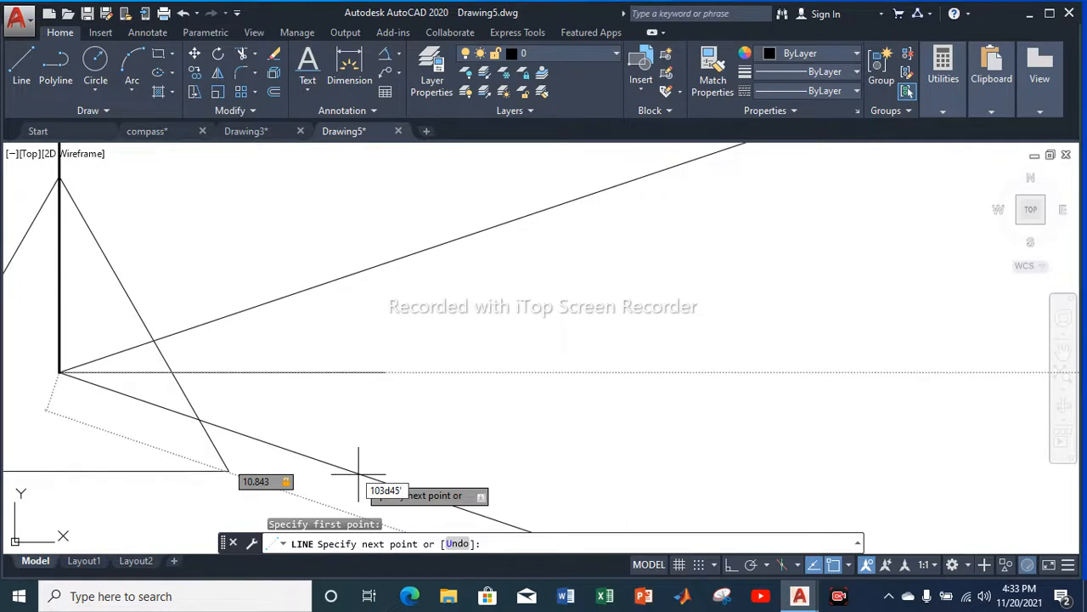
key(Return)
key(Escape)
Insert the STATION block at the lower end of traverse line CD
scroll(309, 287, down, 4)
scroll(353, 482, up, 2)
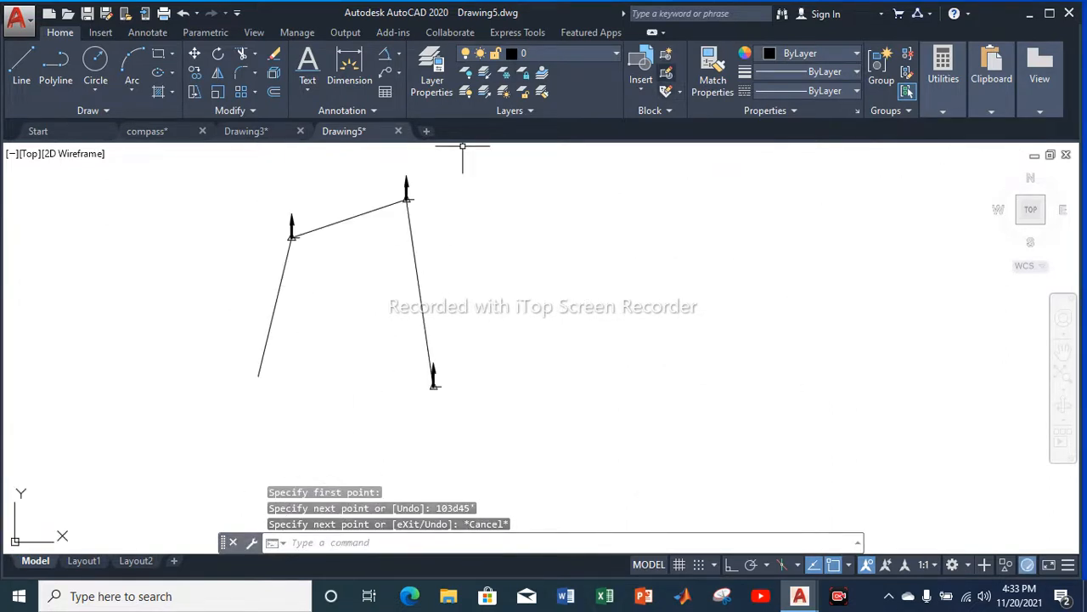
click(640, 80)
click(676, 136)
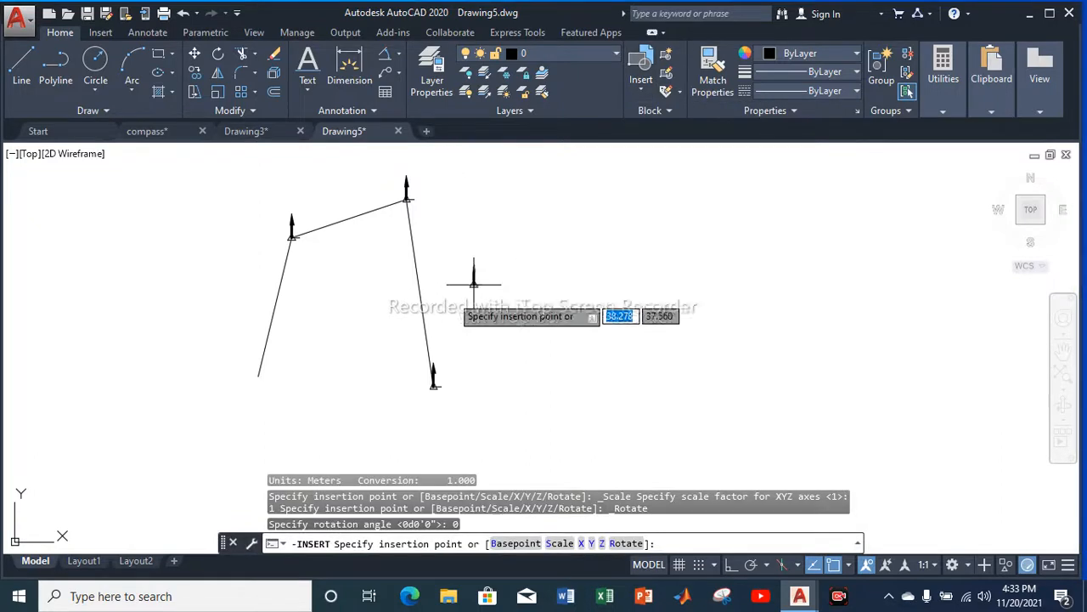
scroll(260, 361, up, 8)
scroll(255, 408, up, 3)
scroll(247, 459, down, 4)
scroll(247, 454, up, 4)
click(248, 445)
key(Escape)
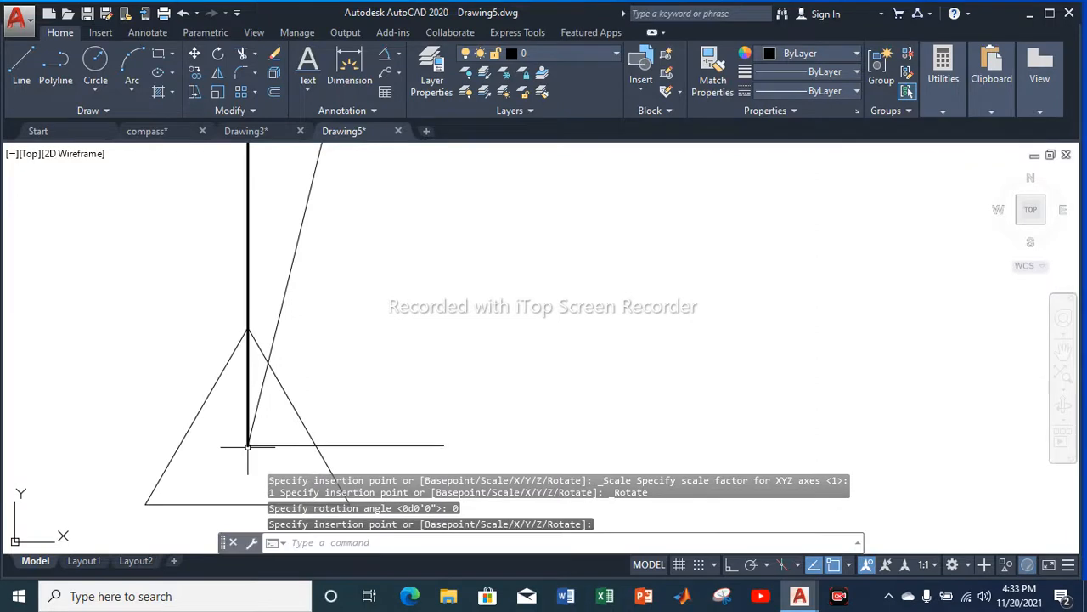
Review the length and F.B.-90d angle of line DA in Drawing3's traverse table and return to Drawing5
click(21, 66)
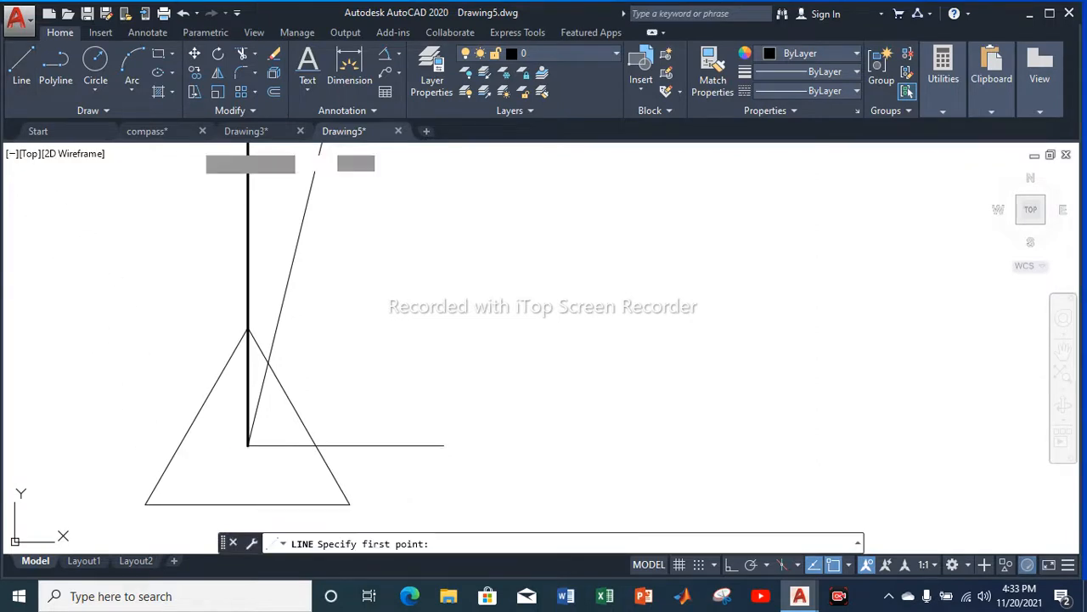
key(Escape)
click(245, 131)
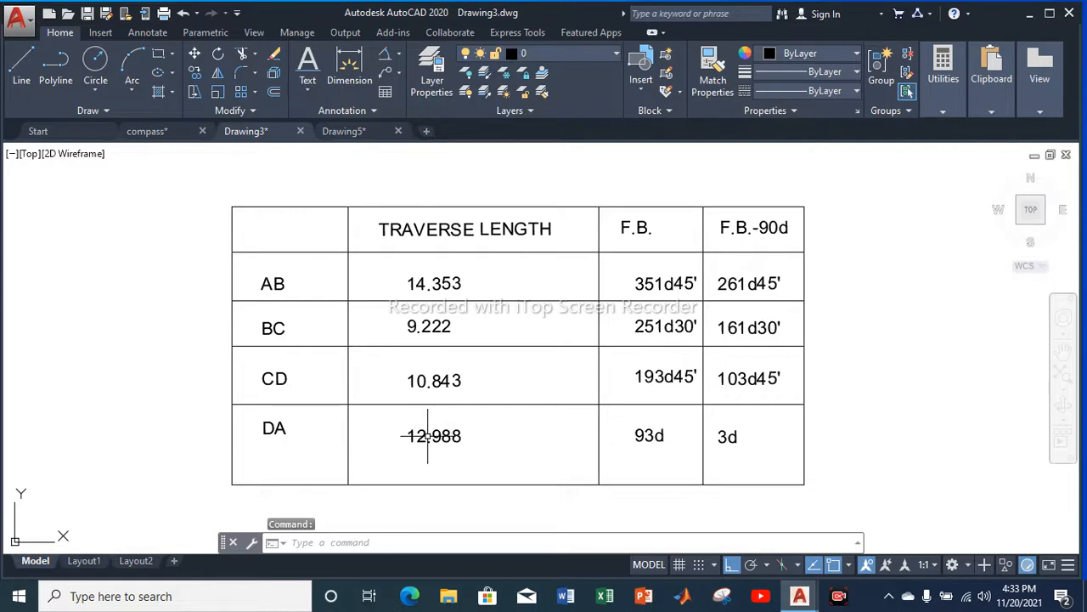
click(722, 439)
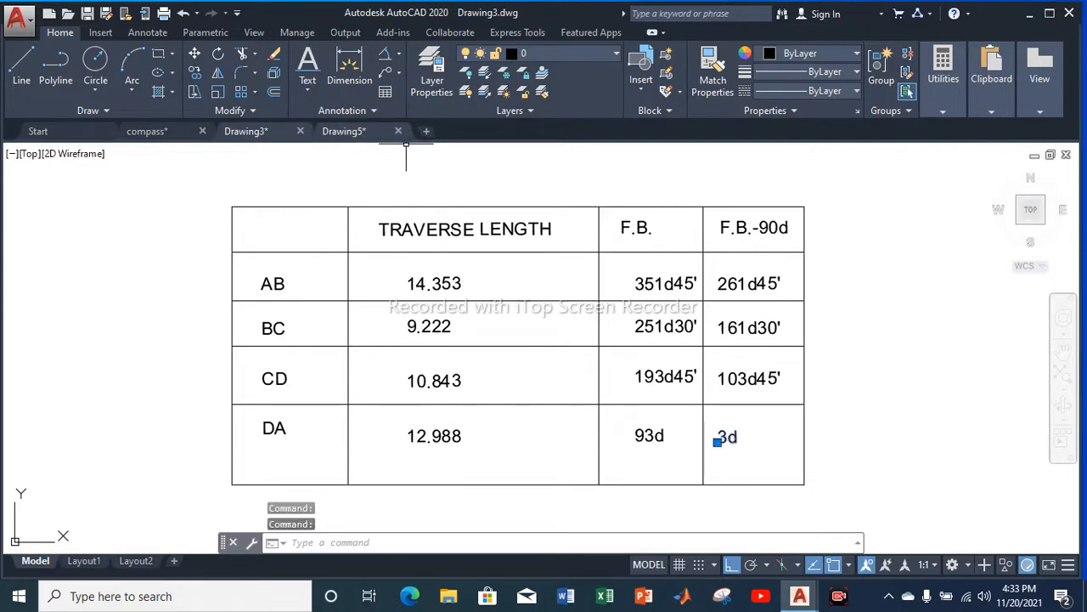
click(344, 131)
key(Escape)
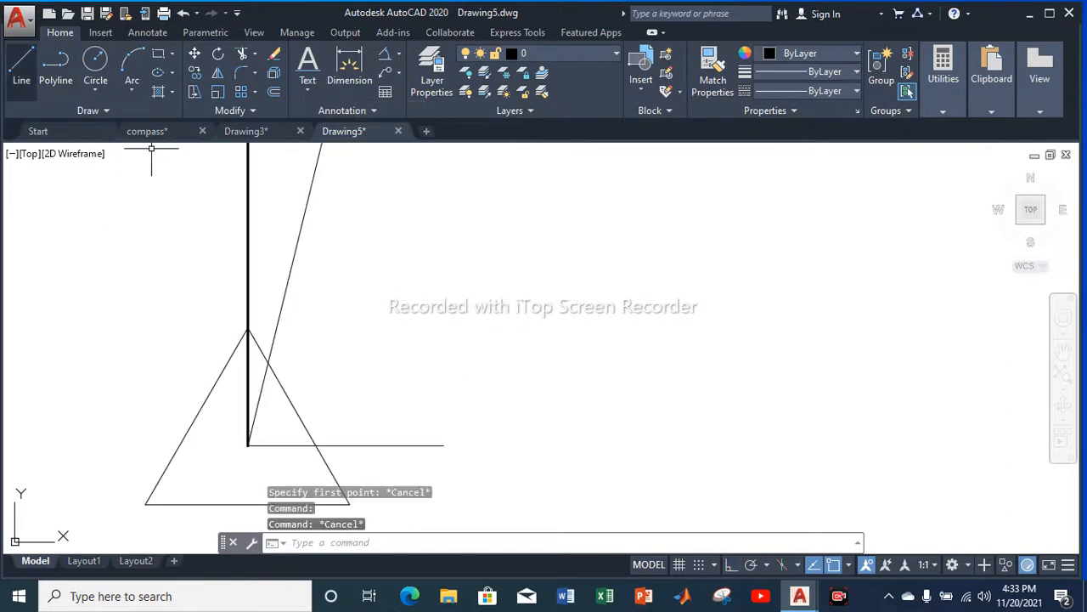
Draw traverse line DA from station D, 12.988 long at an angle of 3d
key(Return)
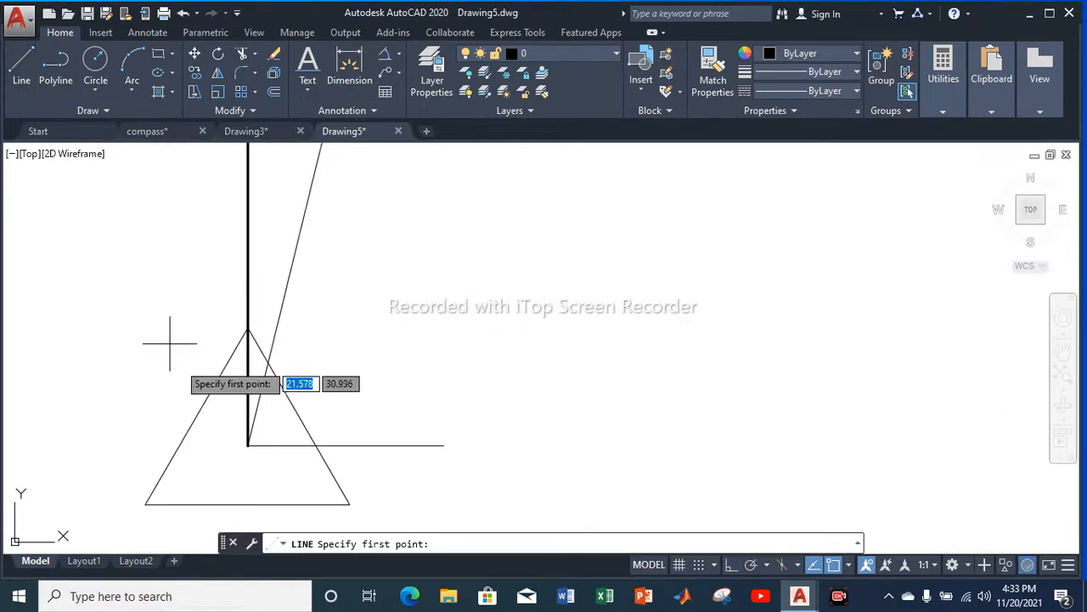
click(246, 446)
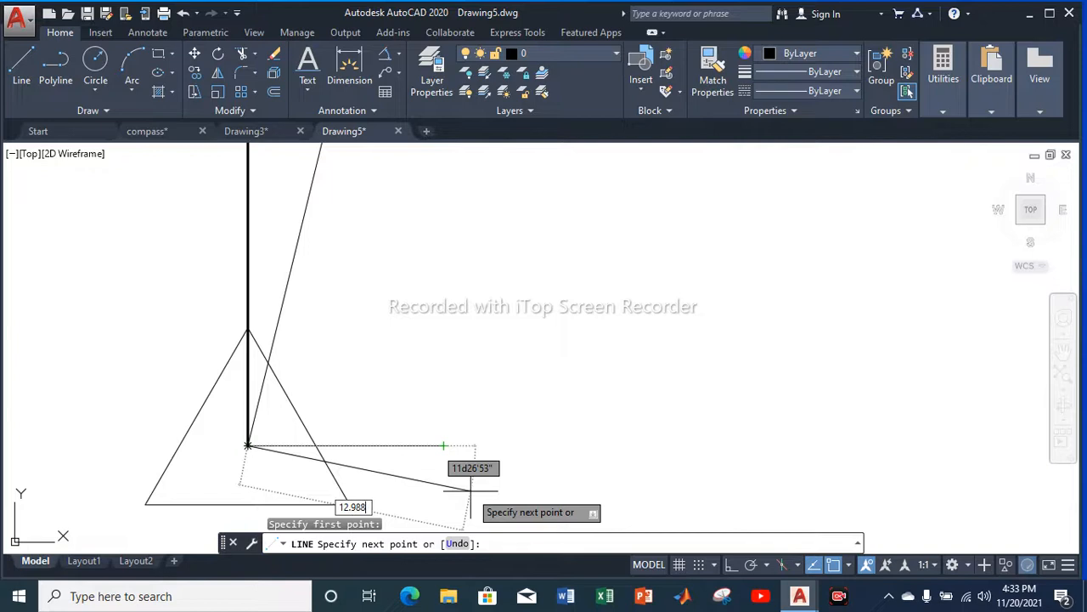
key(Tab)
text(3)
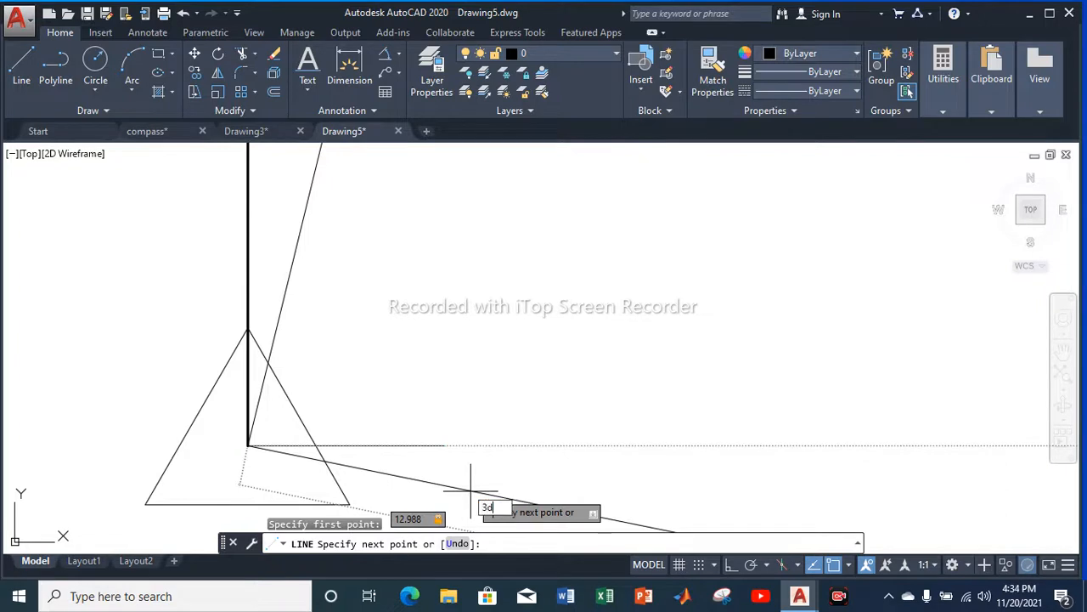
key(Return)
key(Escape)
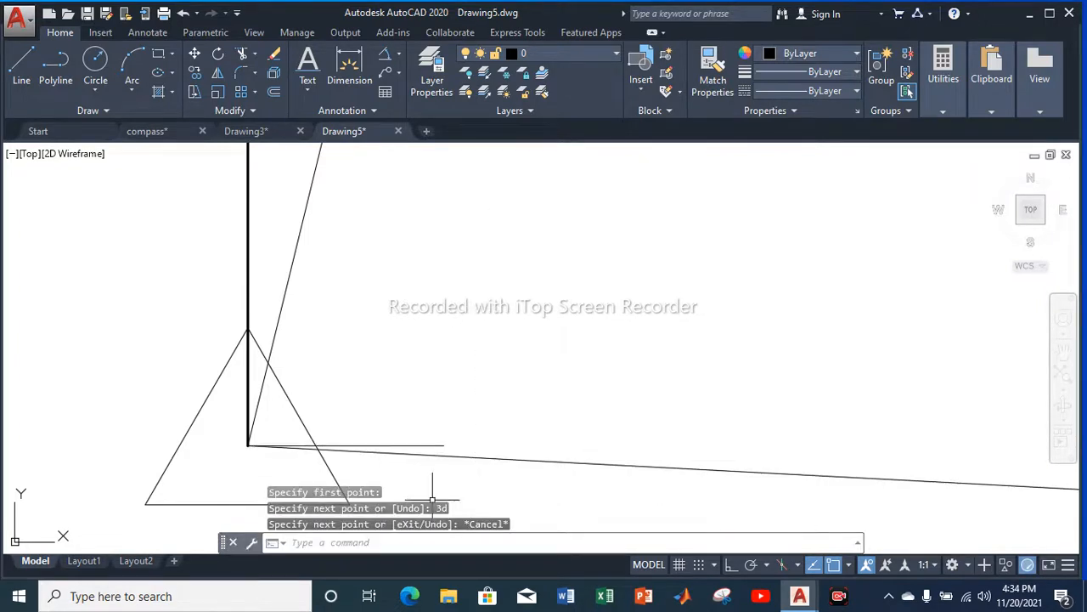
Set the drawing colour to 153,27,30 and draw the closing-error line from the free end of line DA to station A
scroll(347, 383, down, 3)
scroll(353, 374, down, 5)
scroll(516, 391, up, 10)
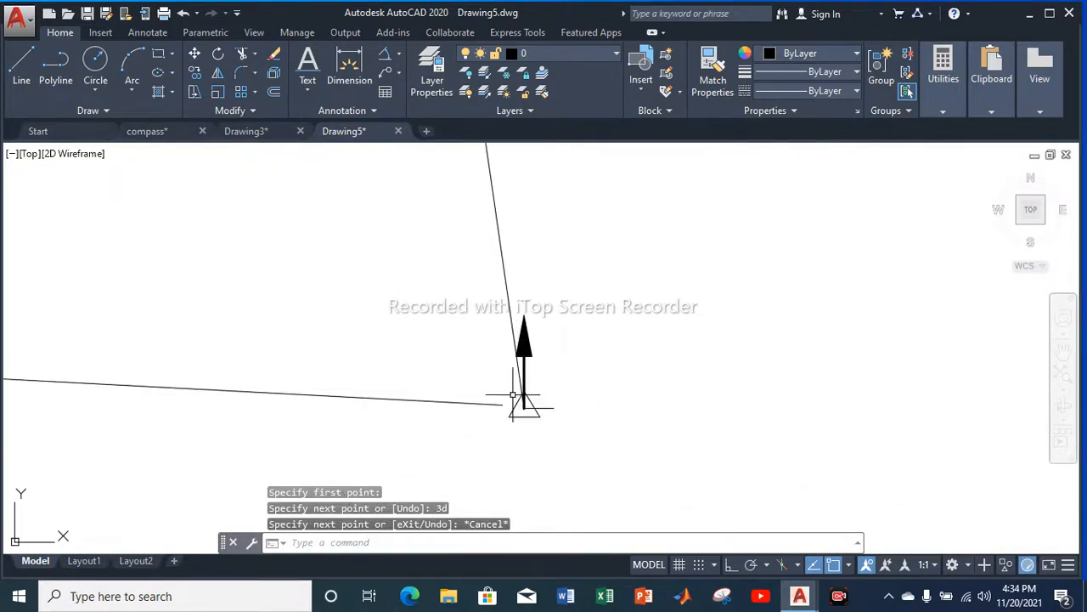
scroll(485, 408, up, 6)
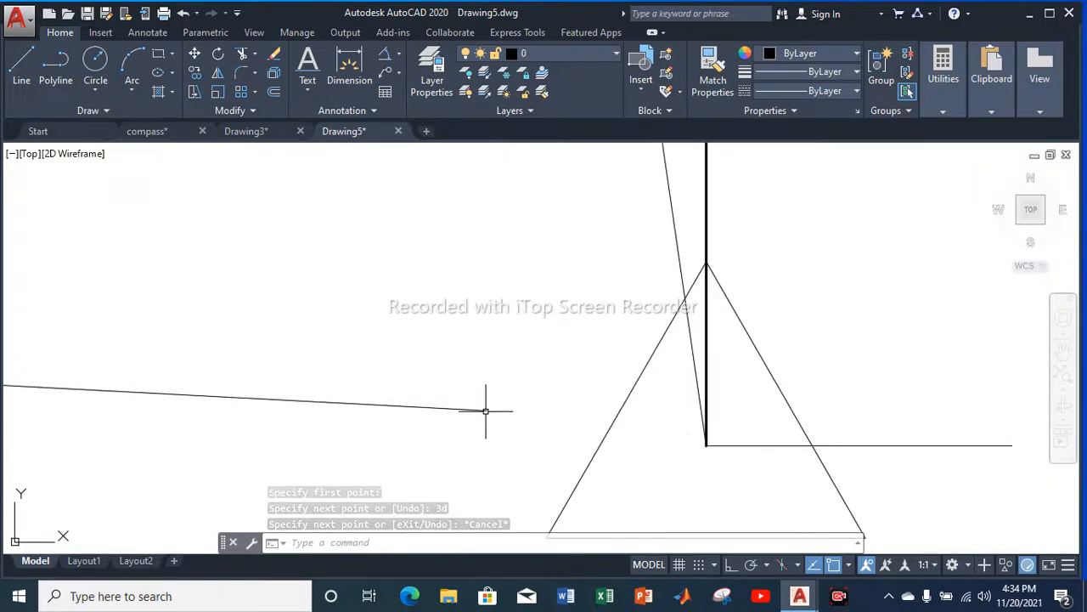
click(857, 53)
click(813, 117)
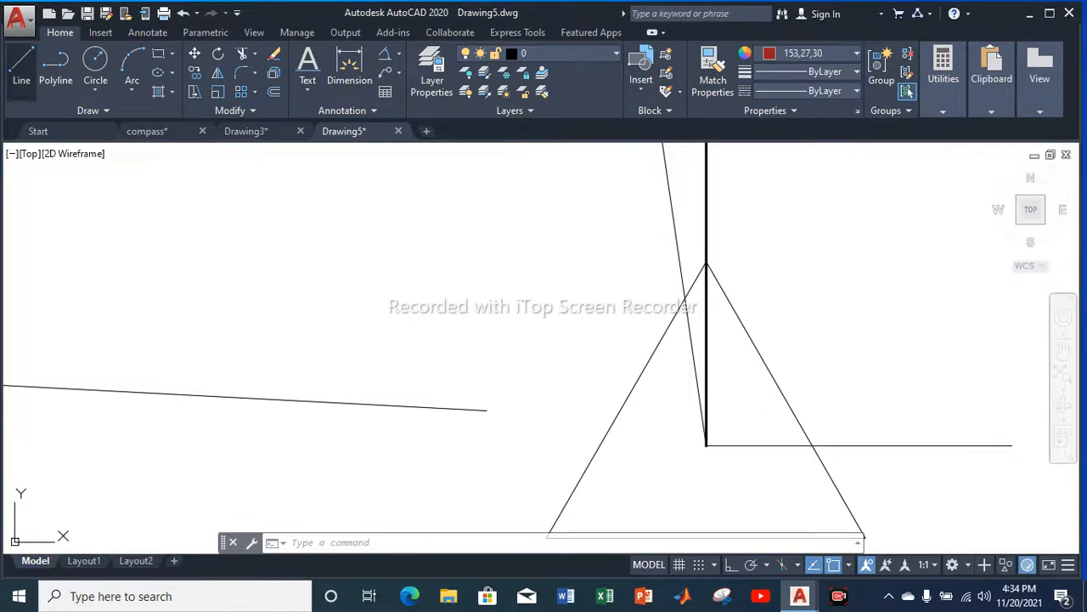
click(21, 67)
click(486, 410)
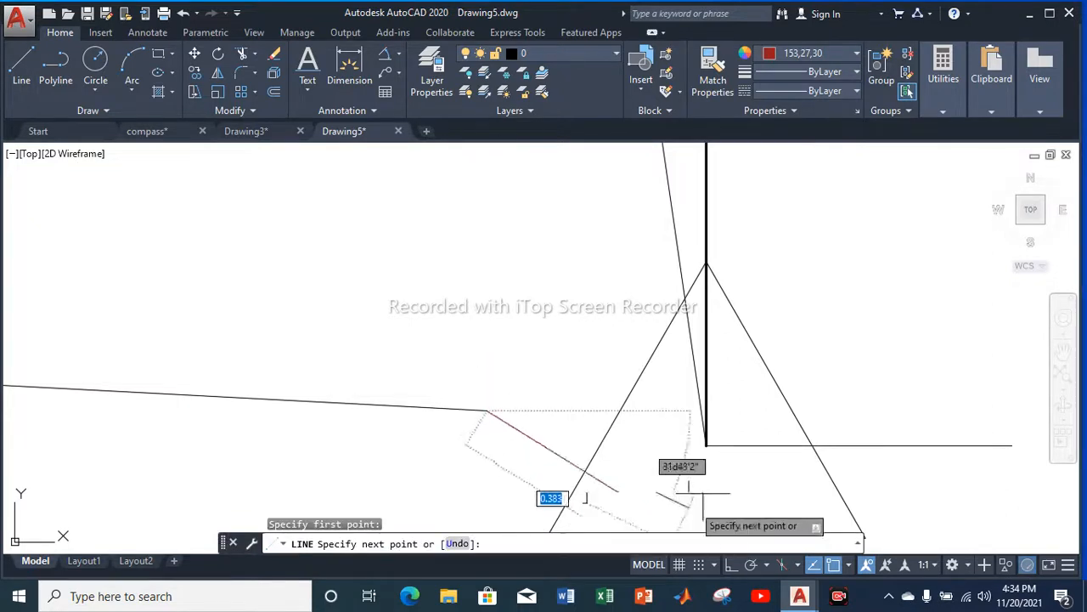
click(706, 445)
key(Escape)
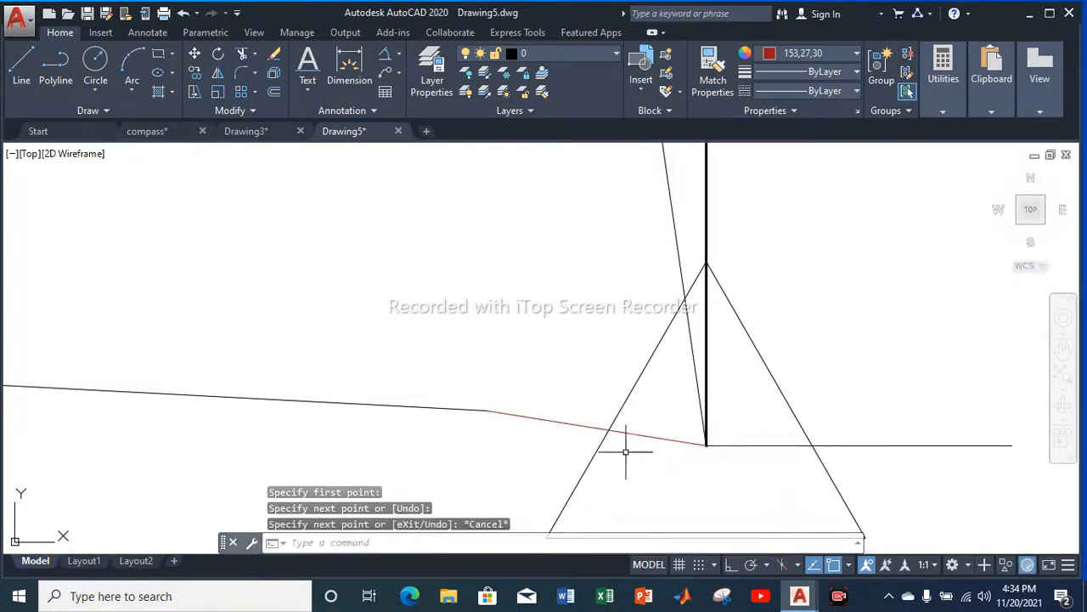
key(Escape)
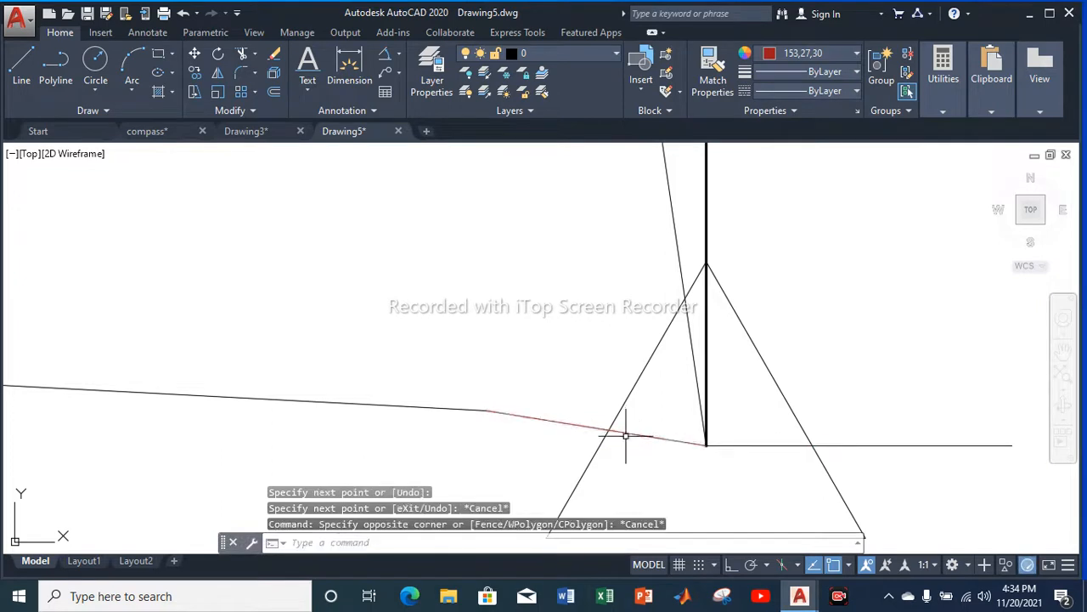
Measure the distance along the red closing-error line from the end of line DA to station A
click(638, 435)
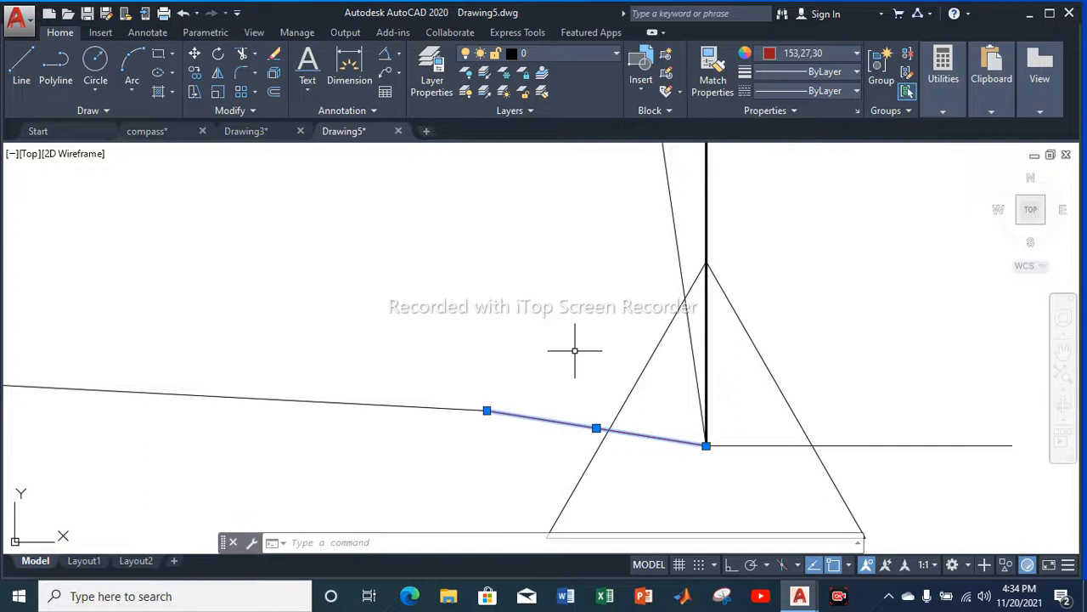
key(Escape)
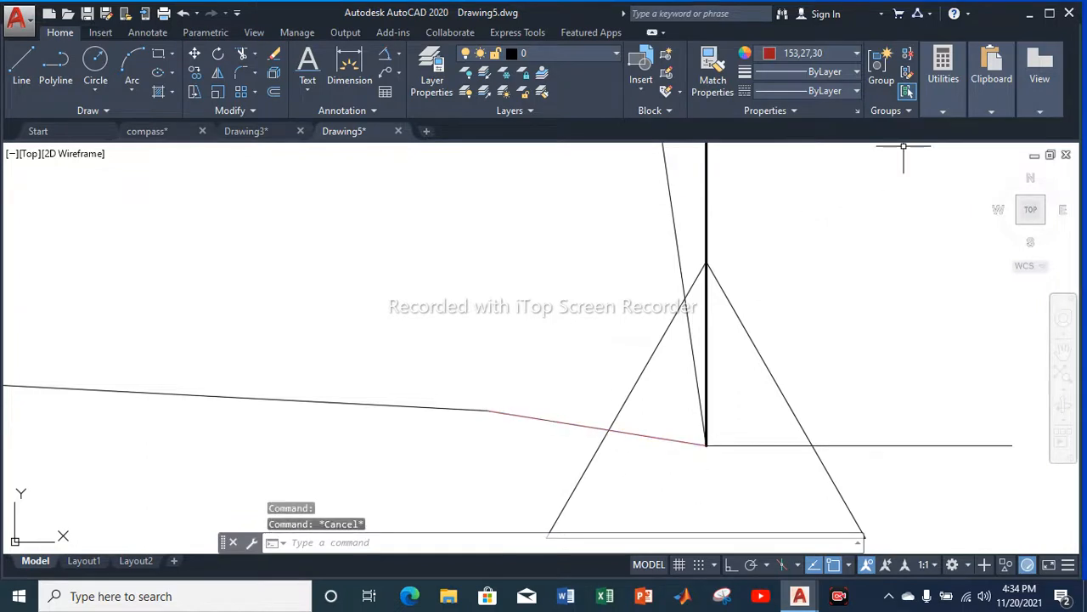
click(991, 78)
click(943, 78)
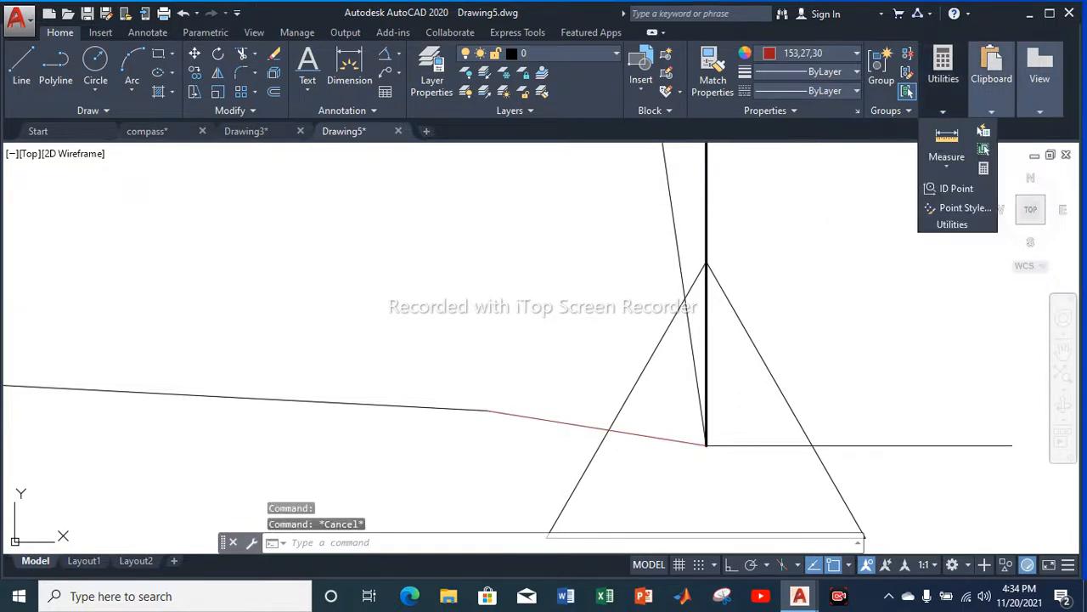
click(946, 164)
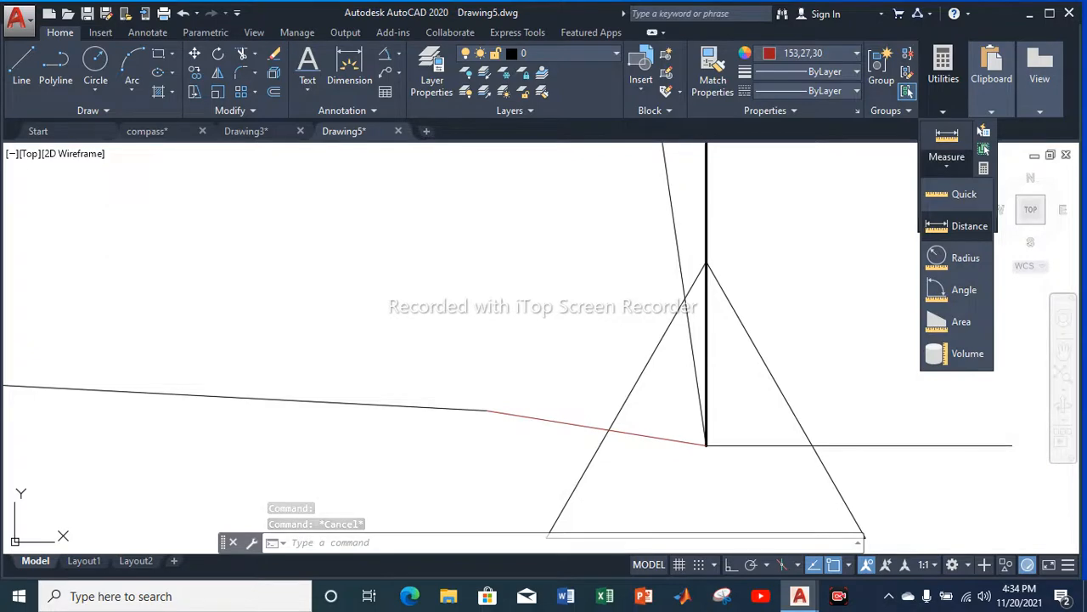
click(968, 225)
click(486, 410)
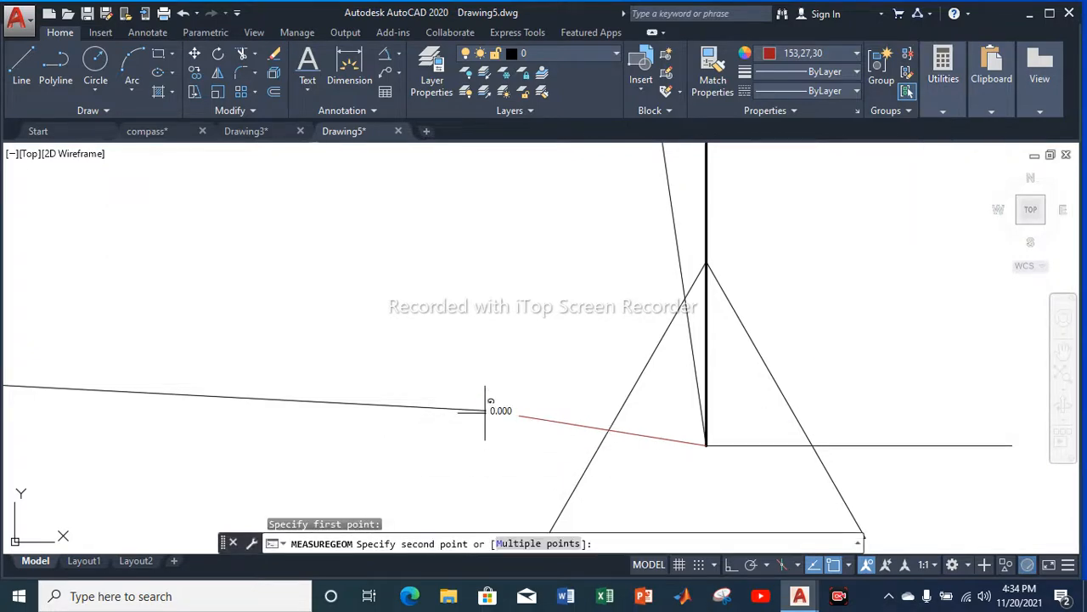
click(705, 444)
key(Escape)
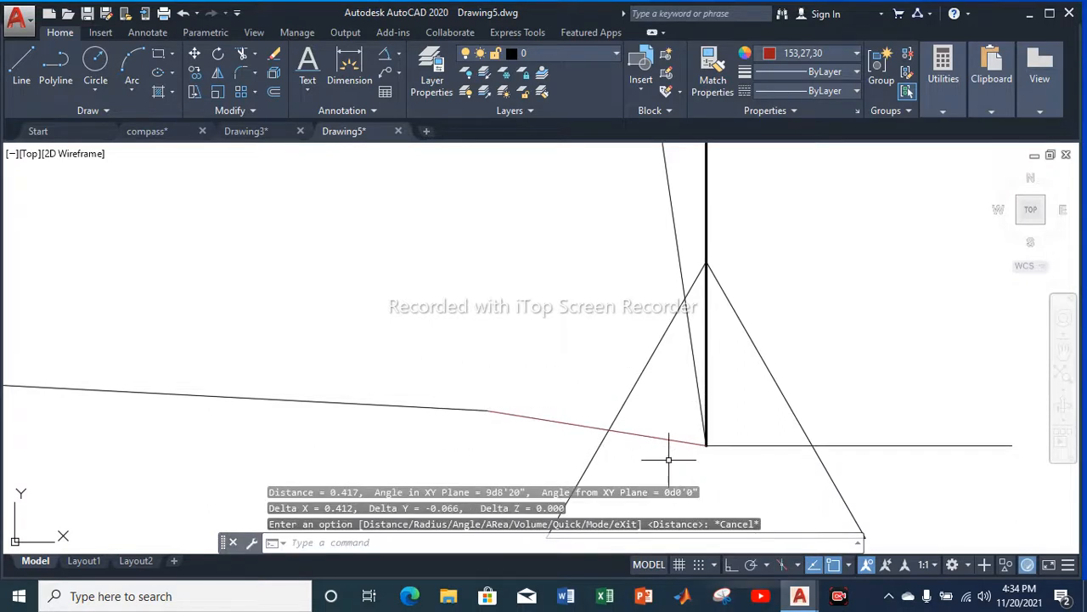
Examine the plotted traverse, its stations and the closing error at station A
scroll(573, 422, down, 6)
scroll(472, 340, up, 6)
scroll(474, 340, up, 5)
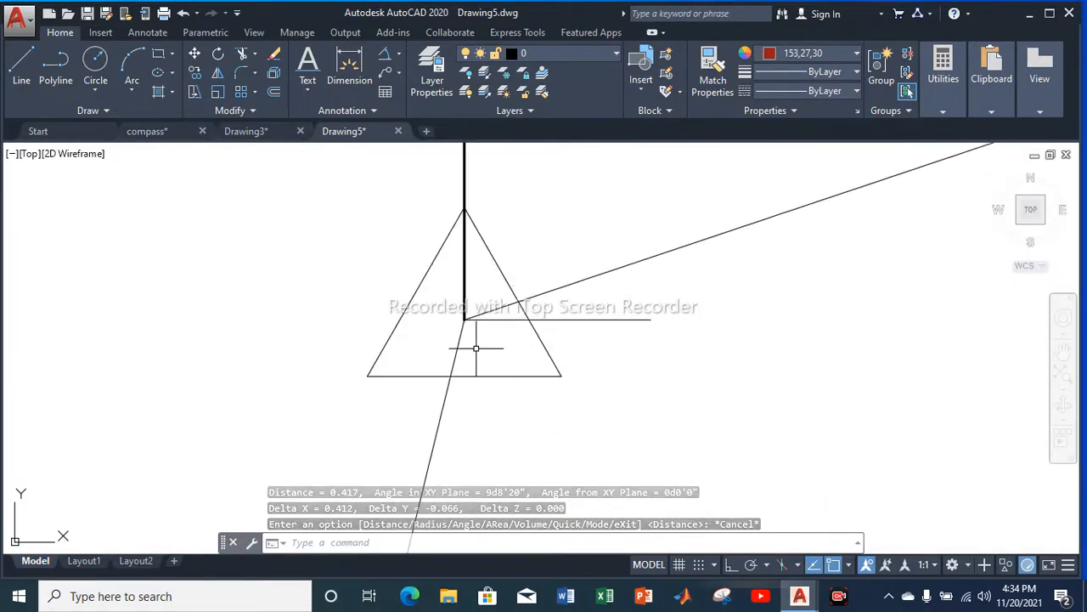
scroll(472, 341, down, 5)
scroll(472, 337, down, 5)
scroll(578, 458, up, 7)
scroll(575, 452, up, 4)
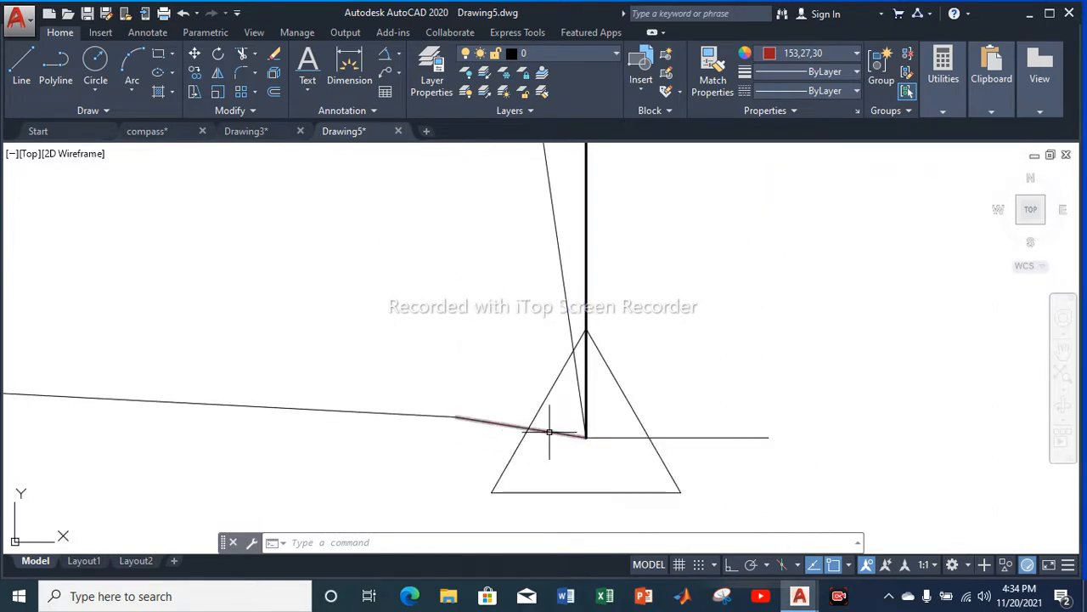
key(Escape)
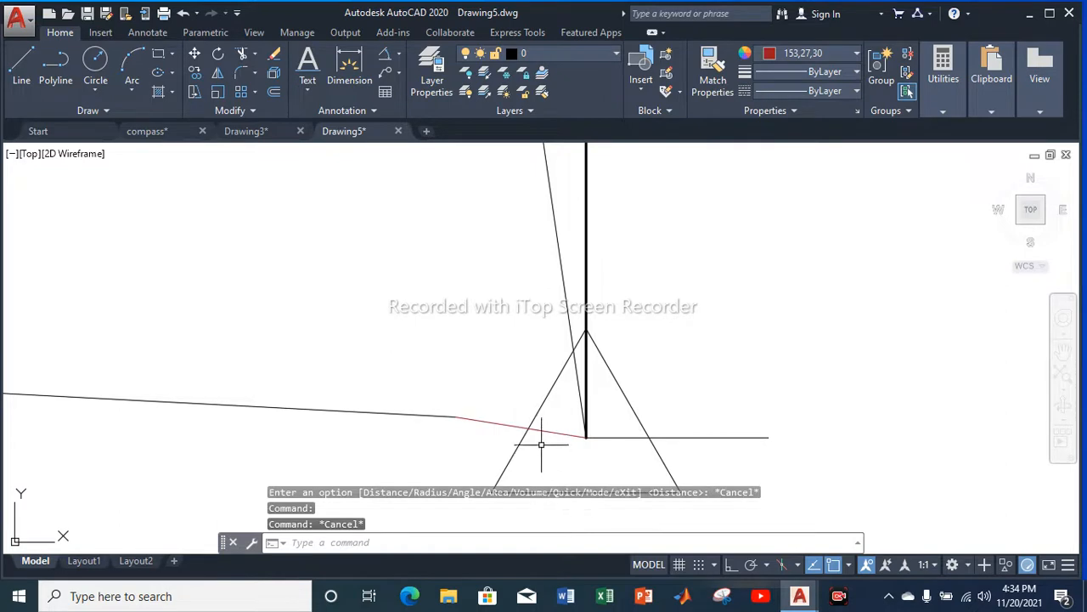
scroll(544, 434, down, 3)
scroll(519, 394, down, 5)
scroll(514, 395, up, 4)
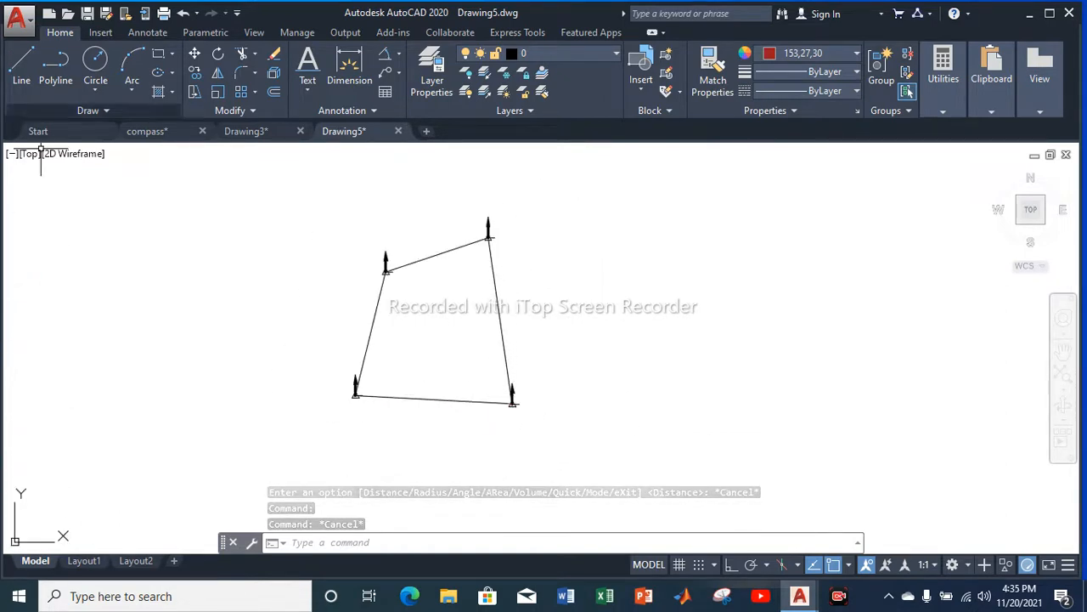
Turn on Ortho mode and set the drawing colour to black (0,0,0), leaving the started line undrawn
click(21, 68)
scroll(318, 393, up, 2)
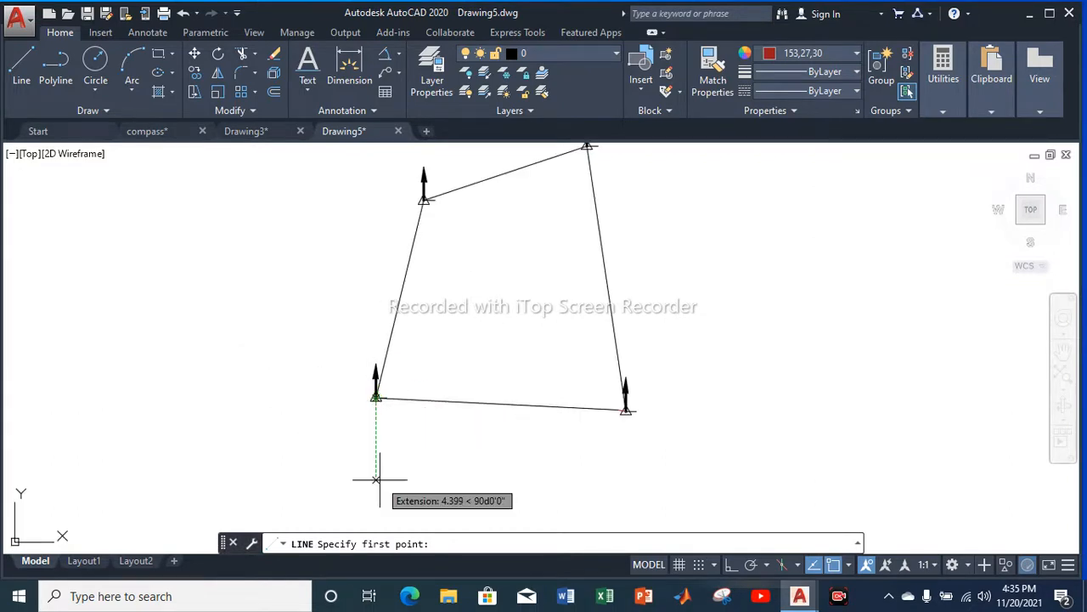
click(731, 564)
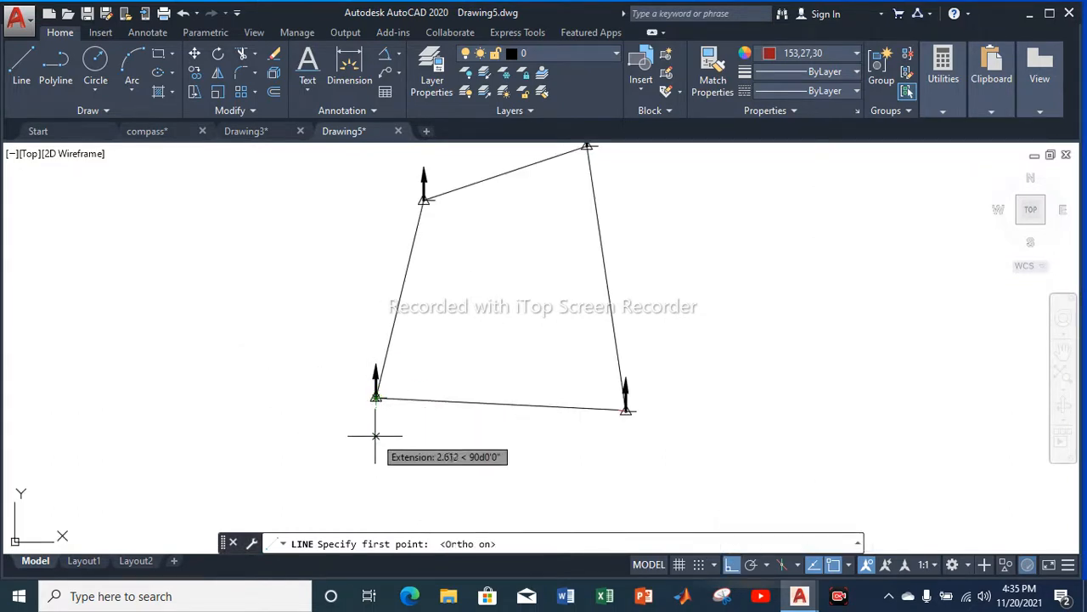
click(376, 479)
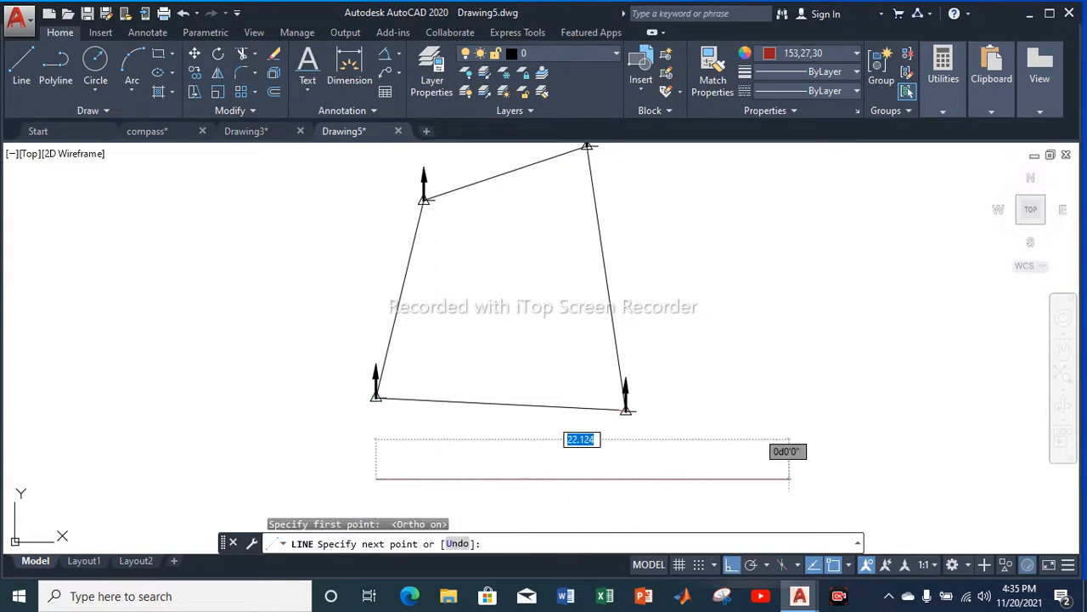
click(803, 53)
click(765, 118)
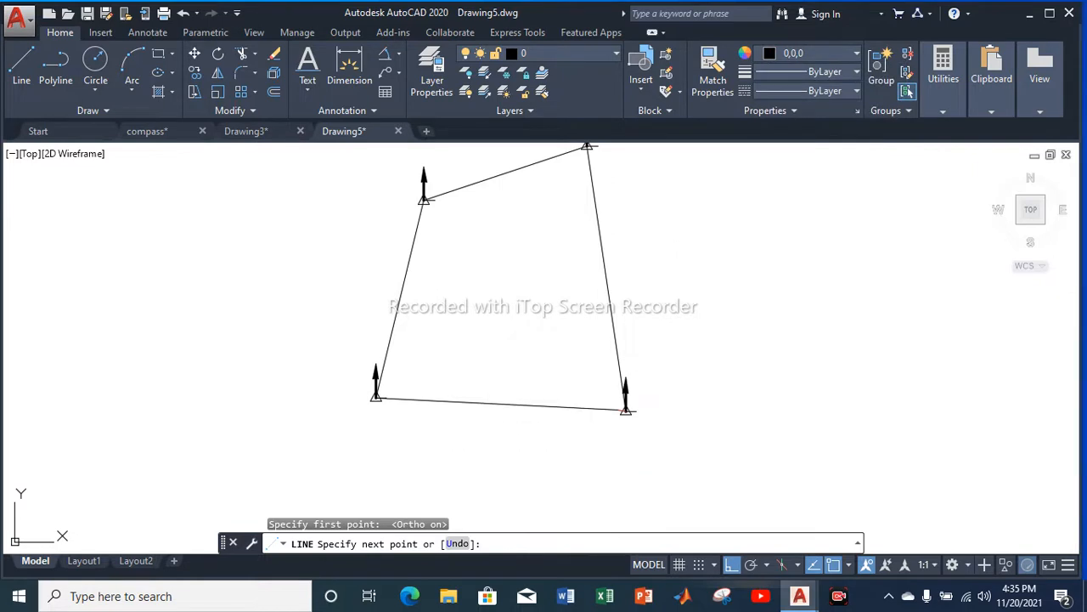
key(Escape)
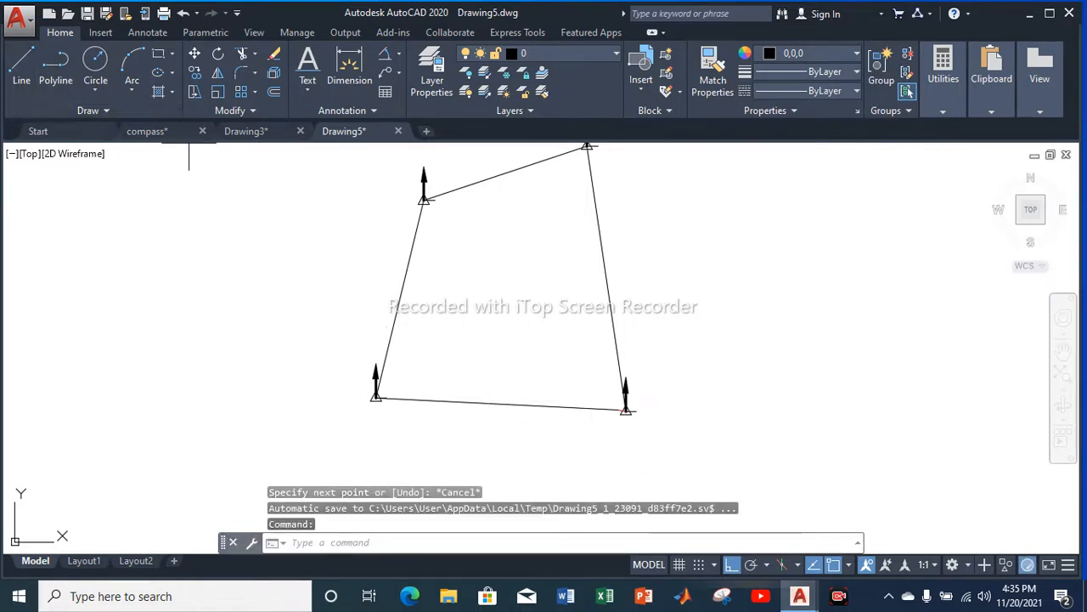
key(space)
scroll(345, 392, up, 2)
scroll(345, 393, up, 2)
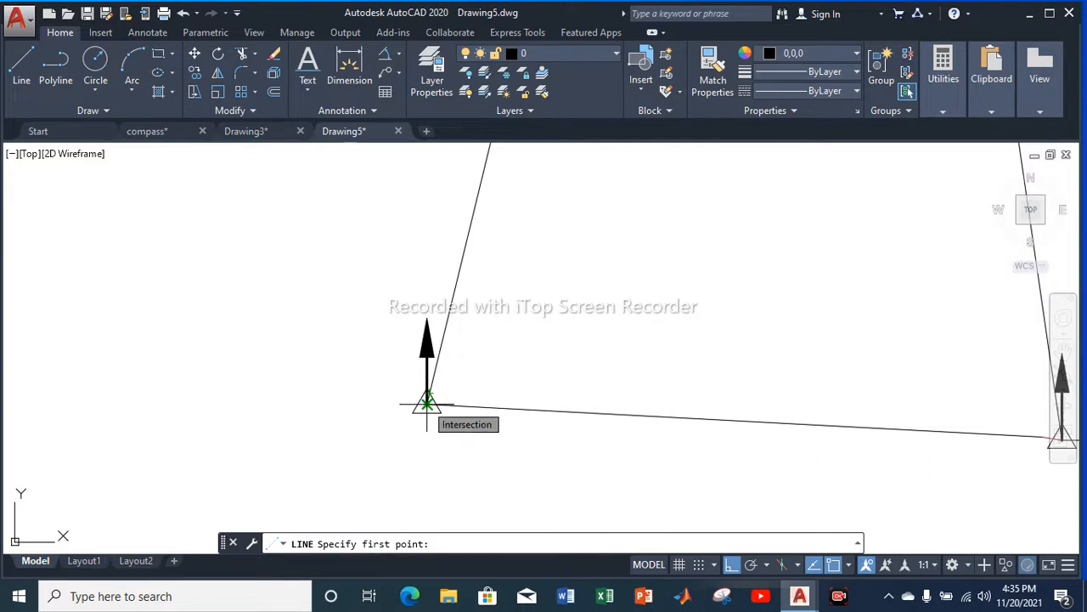
click(426, 403)
scroll(428, 415, down, 3)
key(Escape)
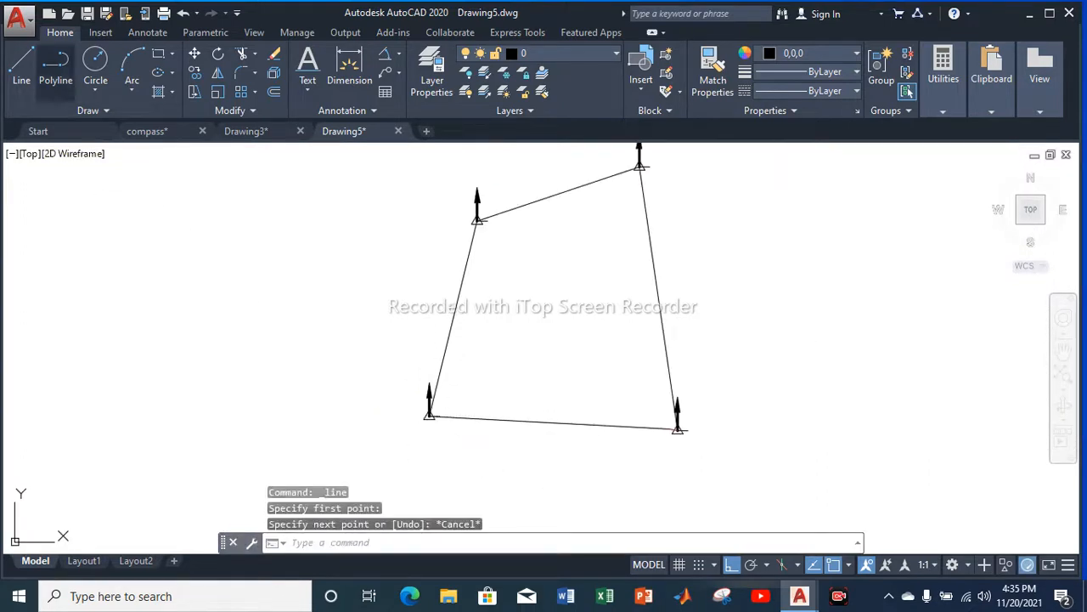
Draw a horizontal line 14.353 long to the right below the traverse, starting directly beneath station D
key(space)
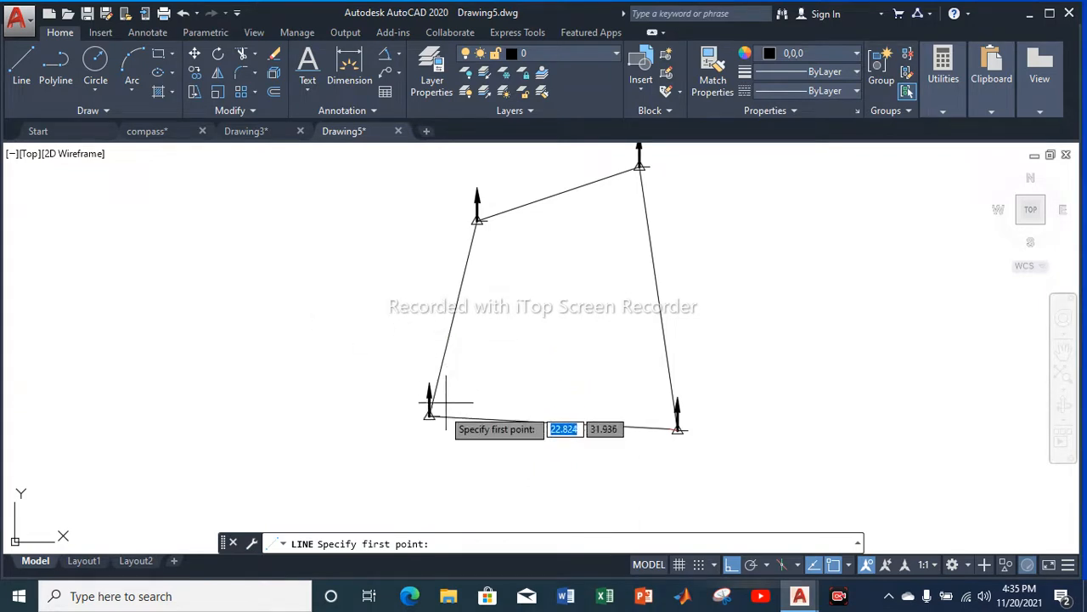
scroll(424, 437, up, 2)
scroll(423, 435, up, 2)
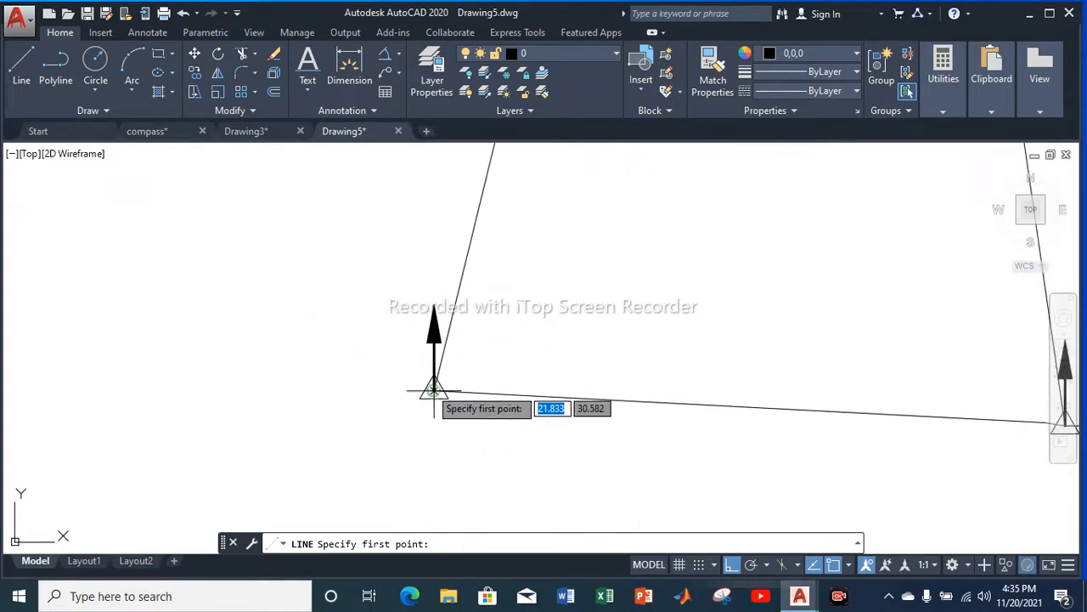
scroll(430, 420, down, 5)
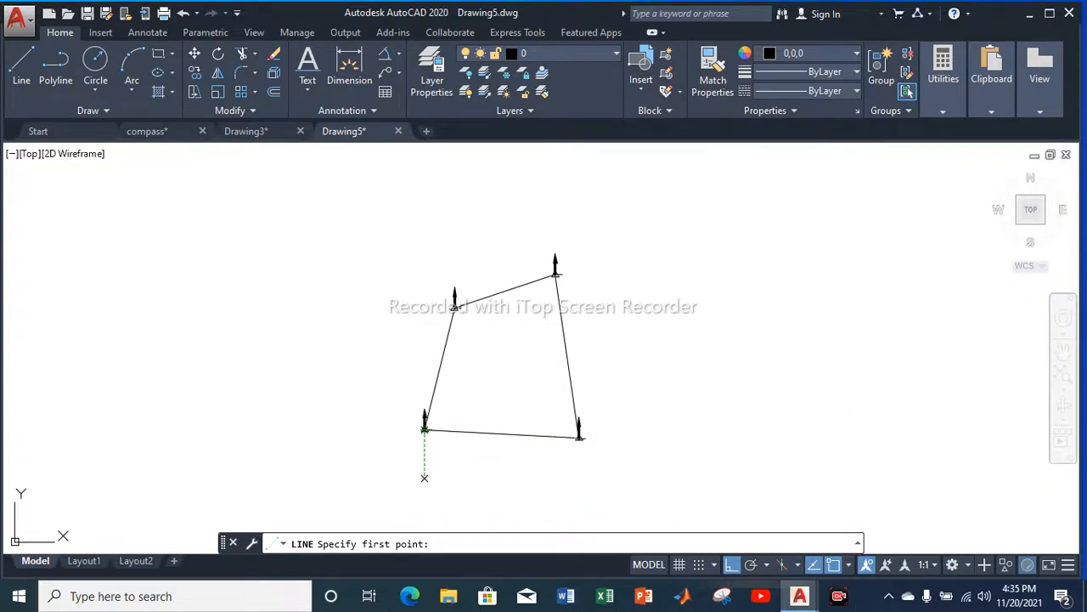
click(425, 478)
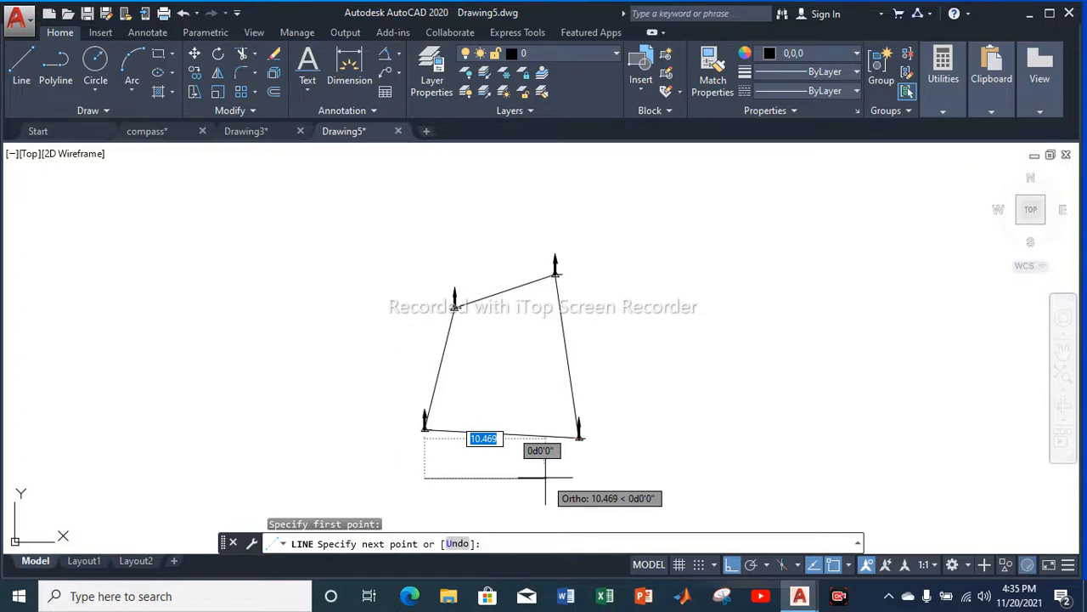
text(14)
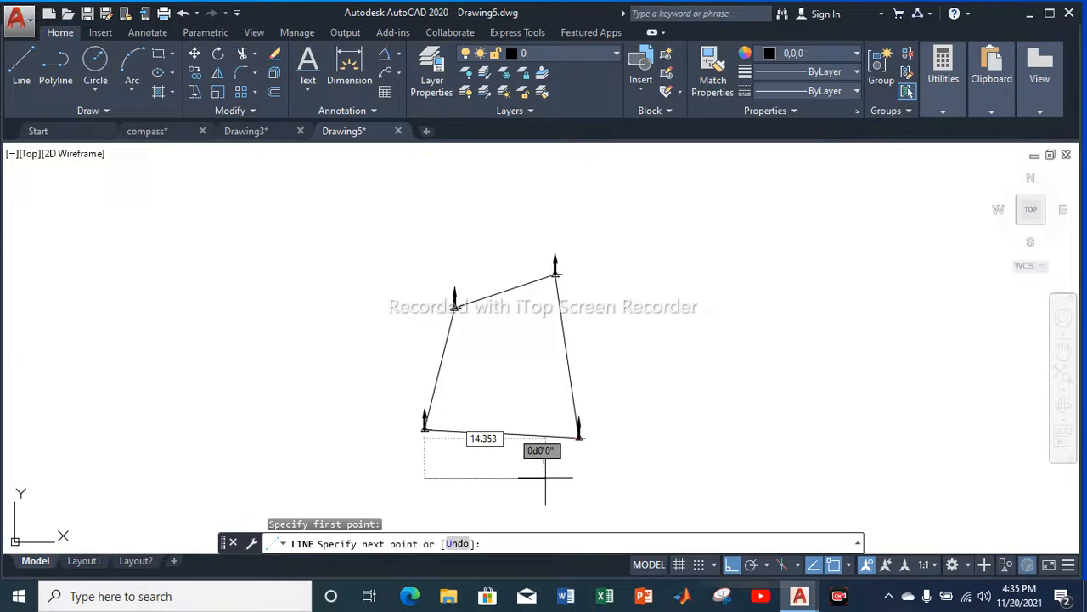
text(.353)
key(Return)
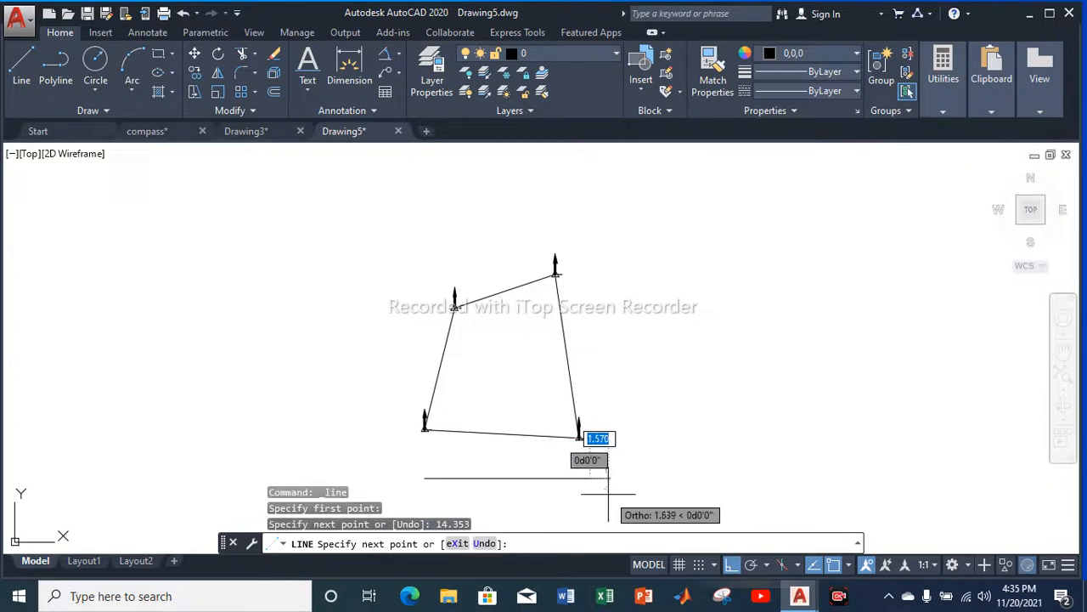
key(Escape)
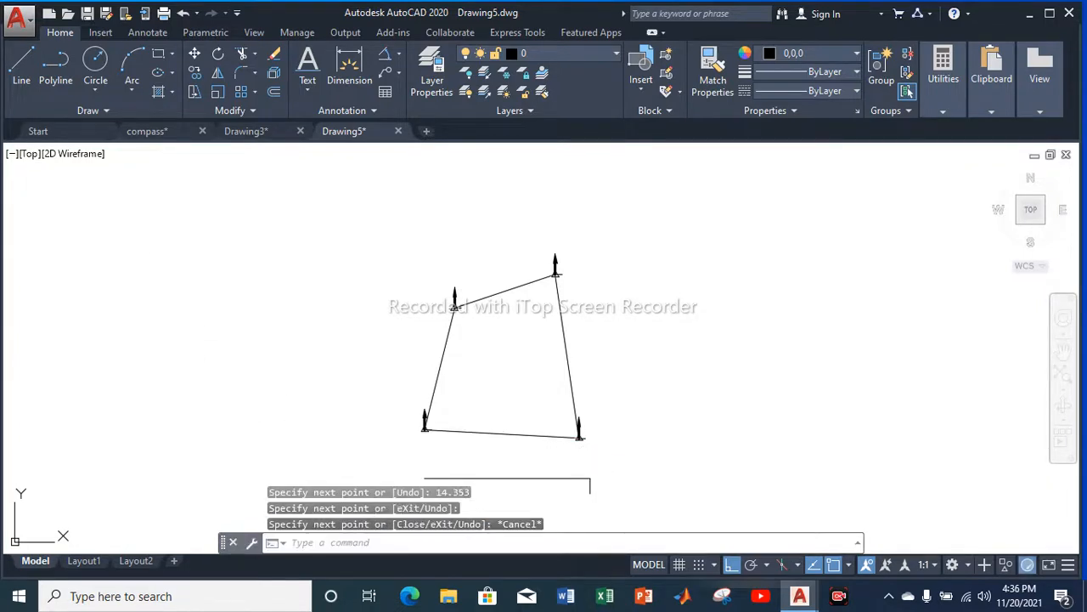
Extend the baseline 9.222 to the right from its 14.353 segment and finish with a short downward tick
key(Return)
scroll(595, 480, up, 2)
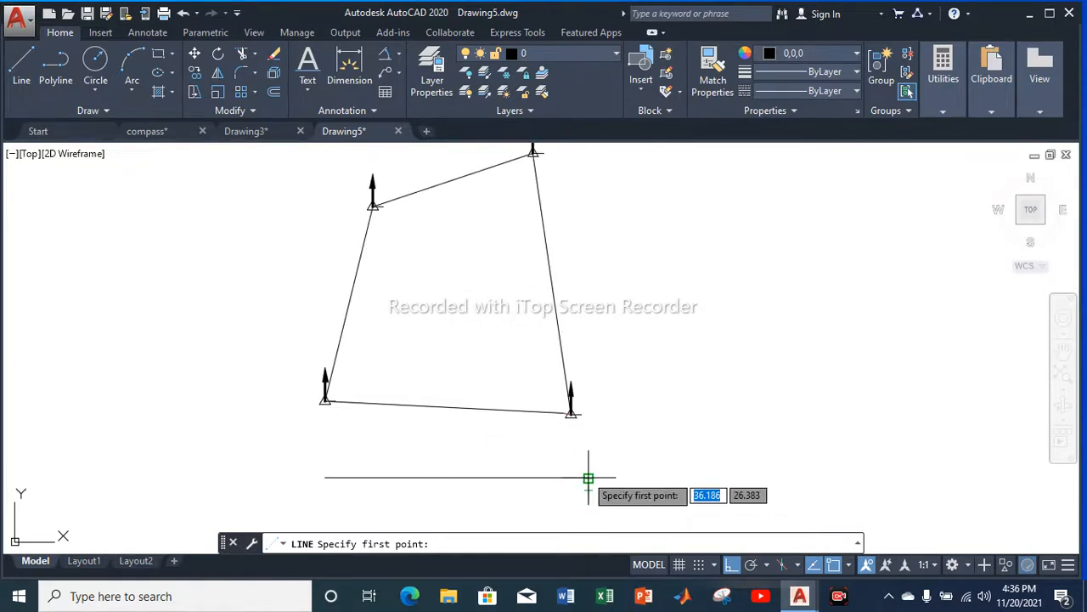
click(587, 478)
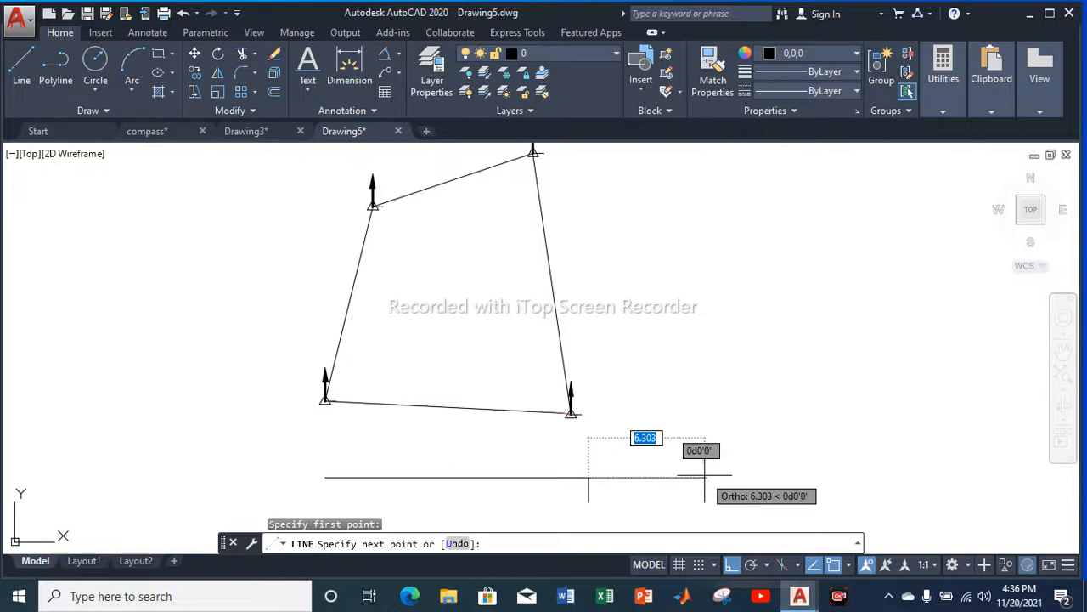
text(9)
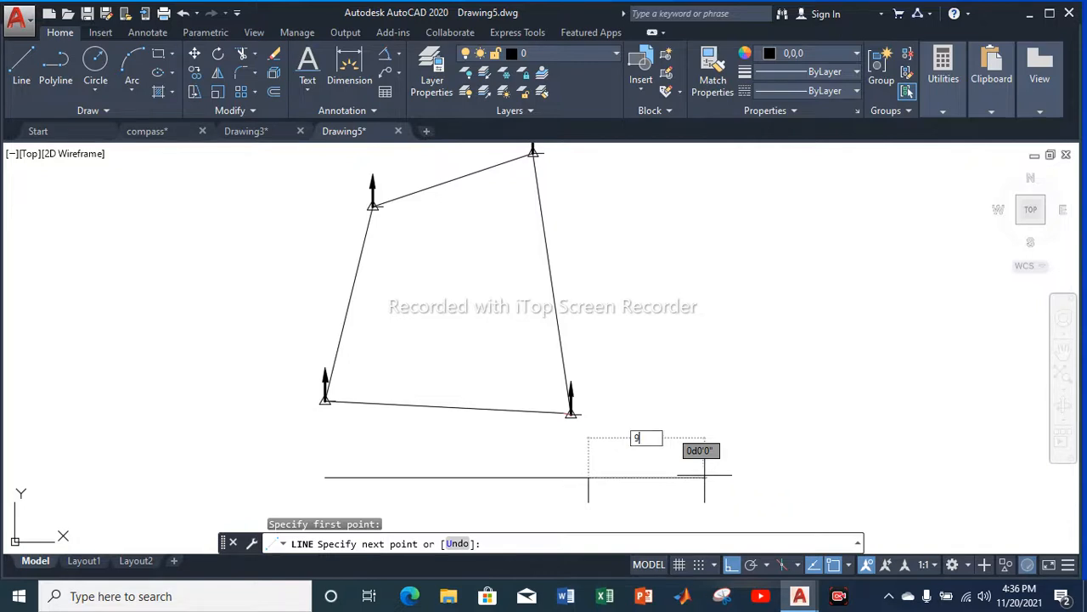
key(Return)
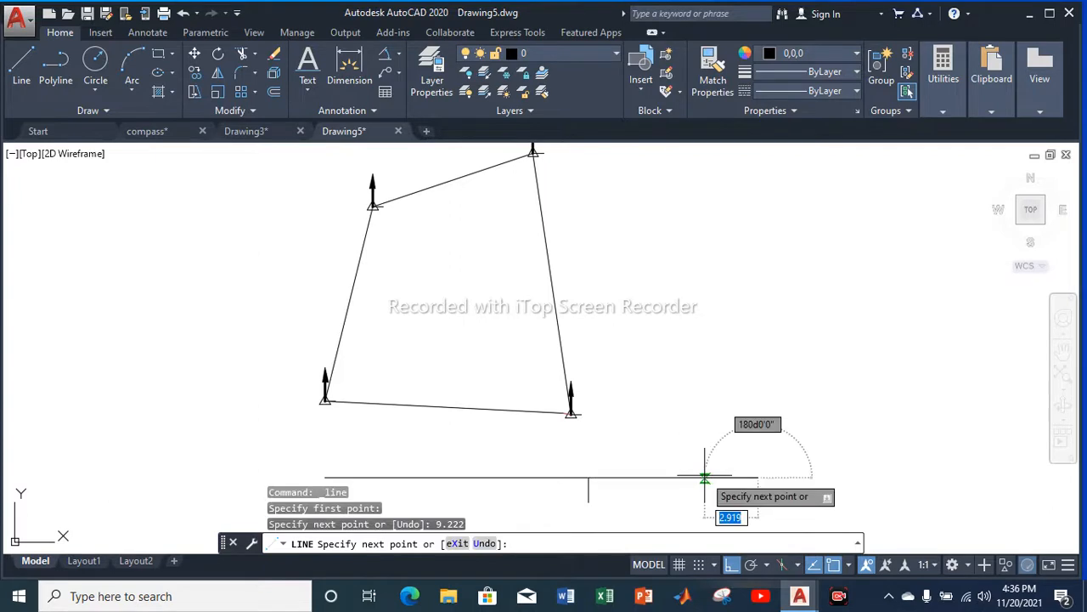
click(759, 492)
key(Escape)
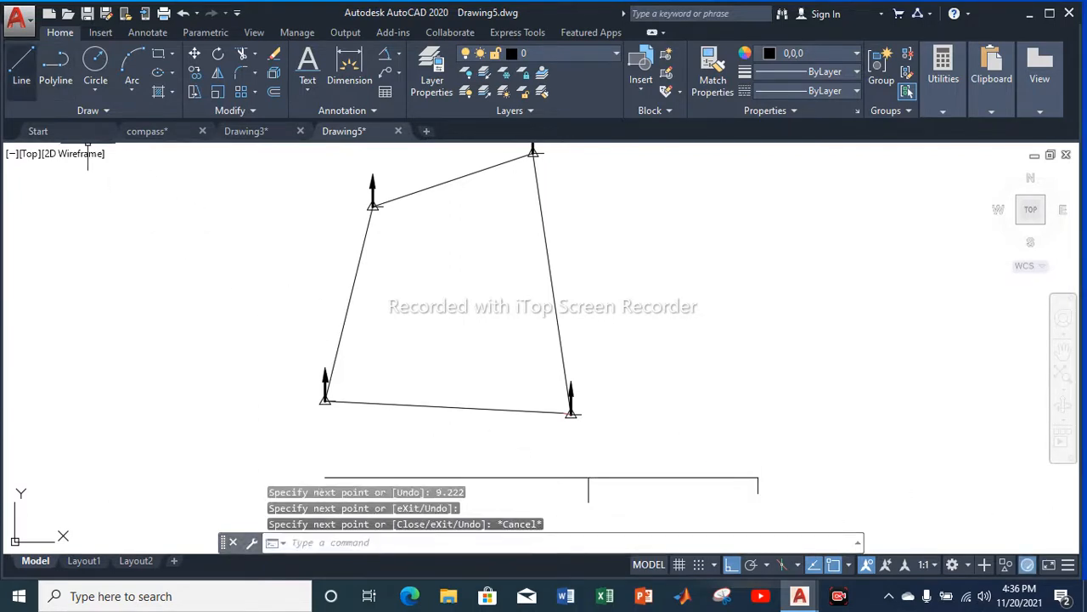
Add a 10.843 horizontal segment from the end of the 9.222 segment, ending in a short downward tick
click(22, 68)
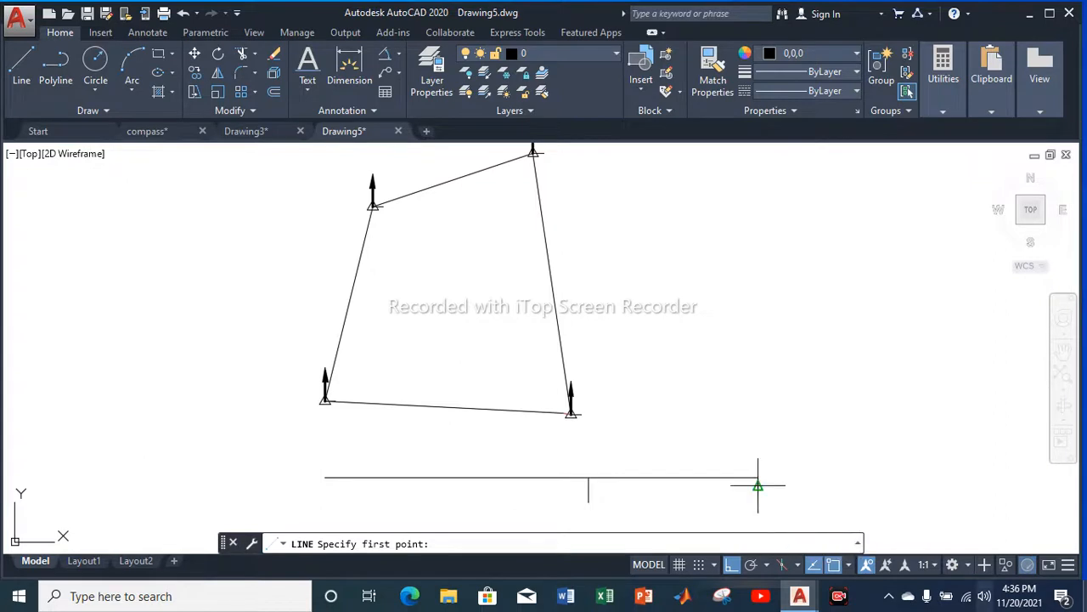
scroll(765, 485, up, 2)
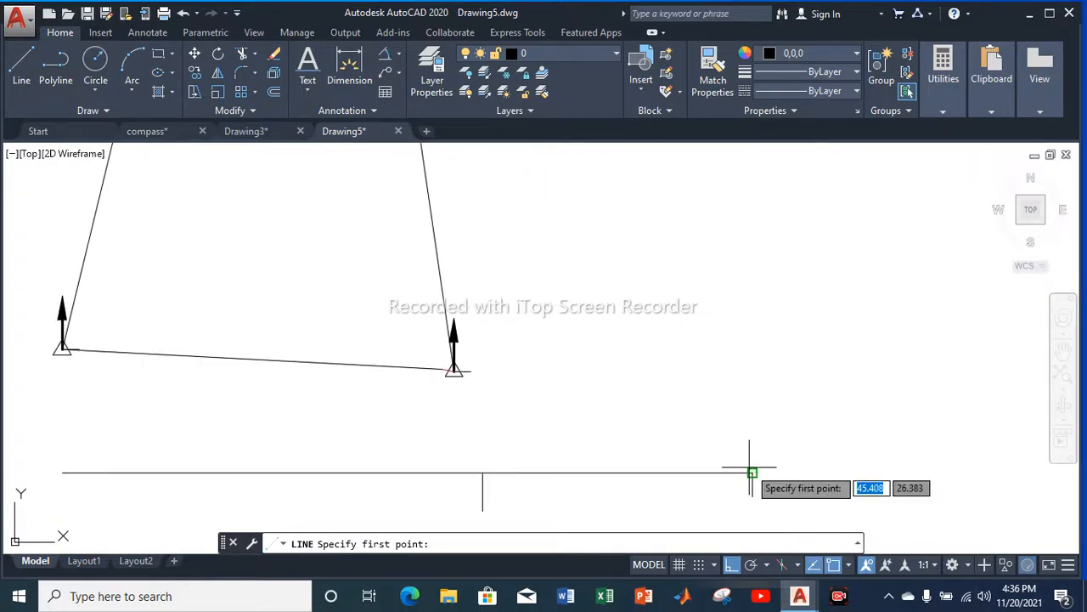
click(752, 472)
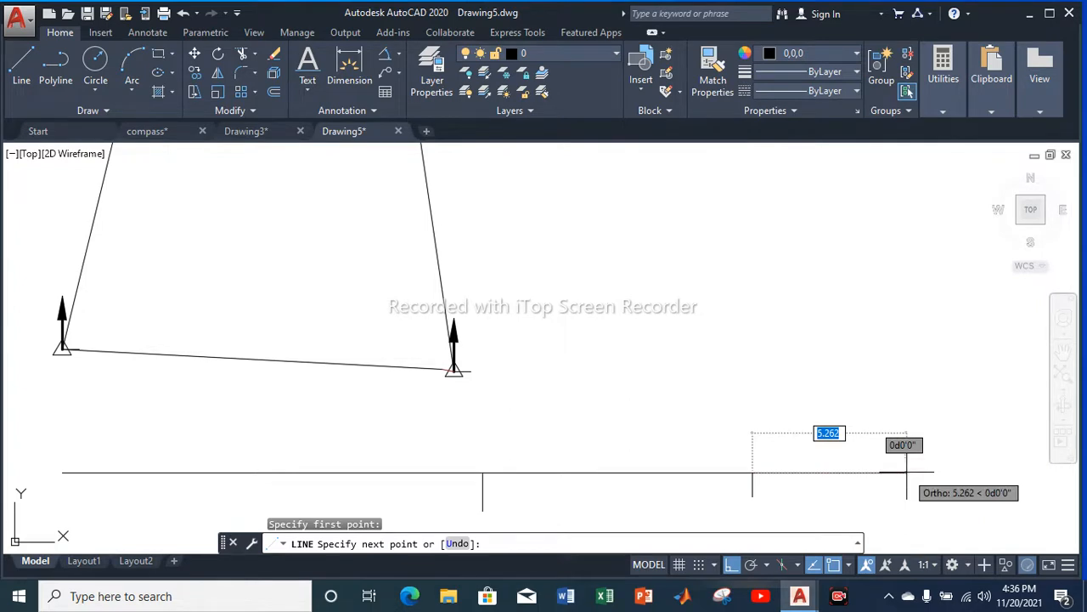
text(10.843)
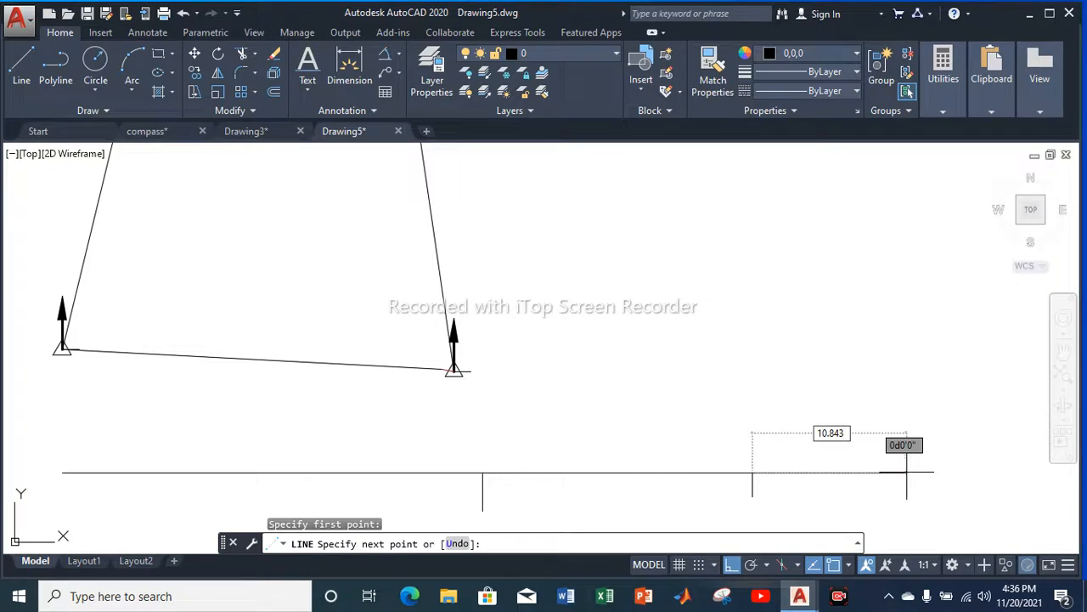
key(Return)
scroll(909, 472, down, 5)
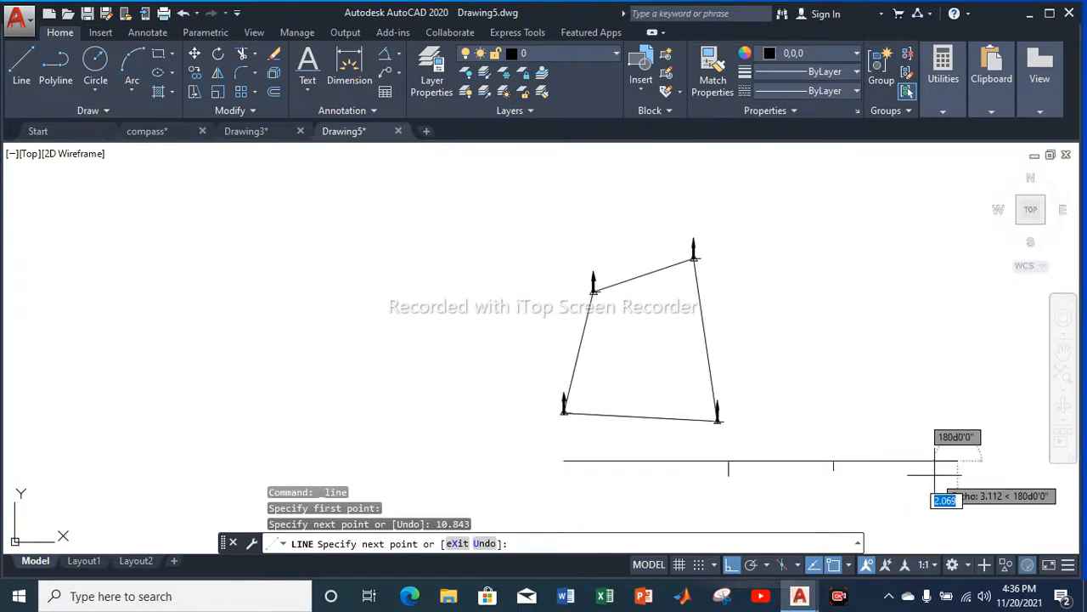
scroll(962, 466, up, 4)
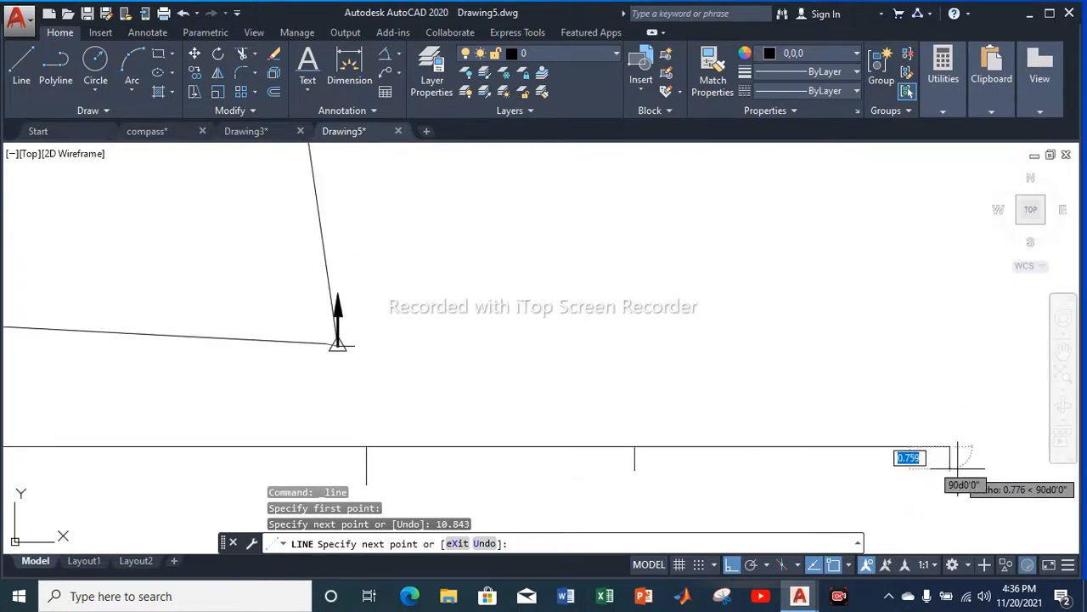
click(954, 448)
key(Escape)
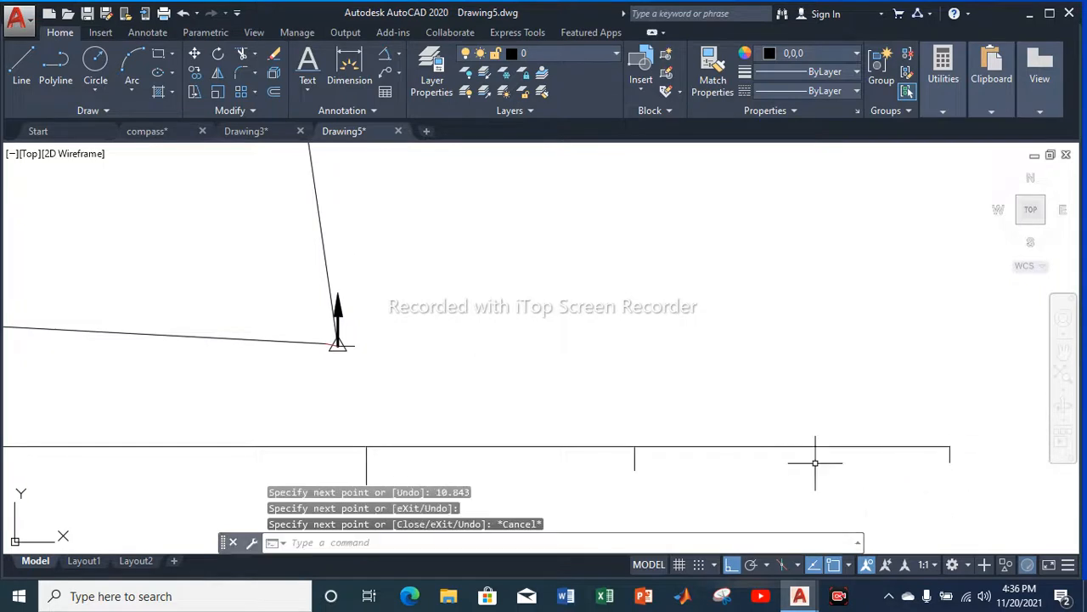
Add the final 12.988 horizontal segment to the right from the end of the 10.843 segment
scroll(815, 456, down, 4)
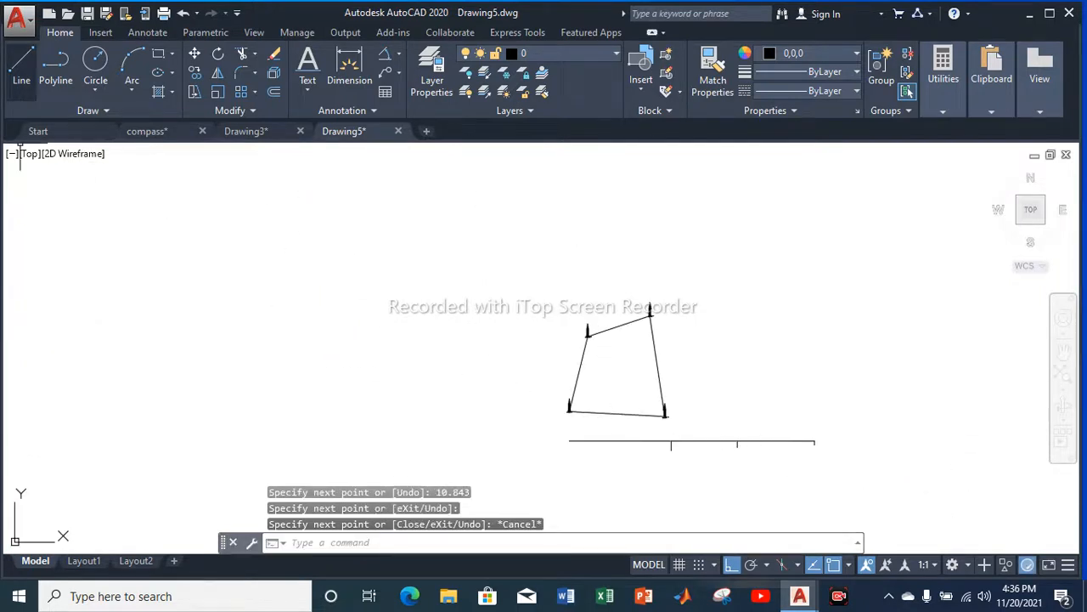
key(space)
scroll(814, 444, up, 6)
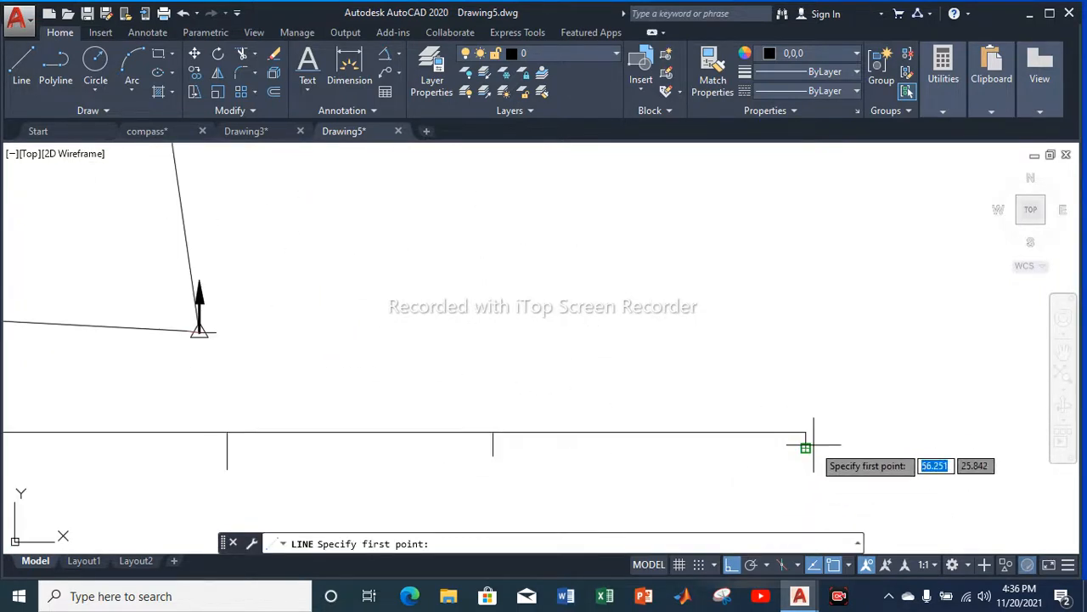
click(805, 433)
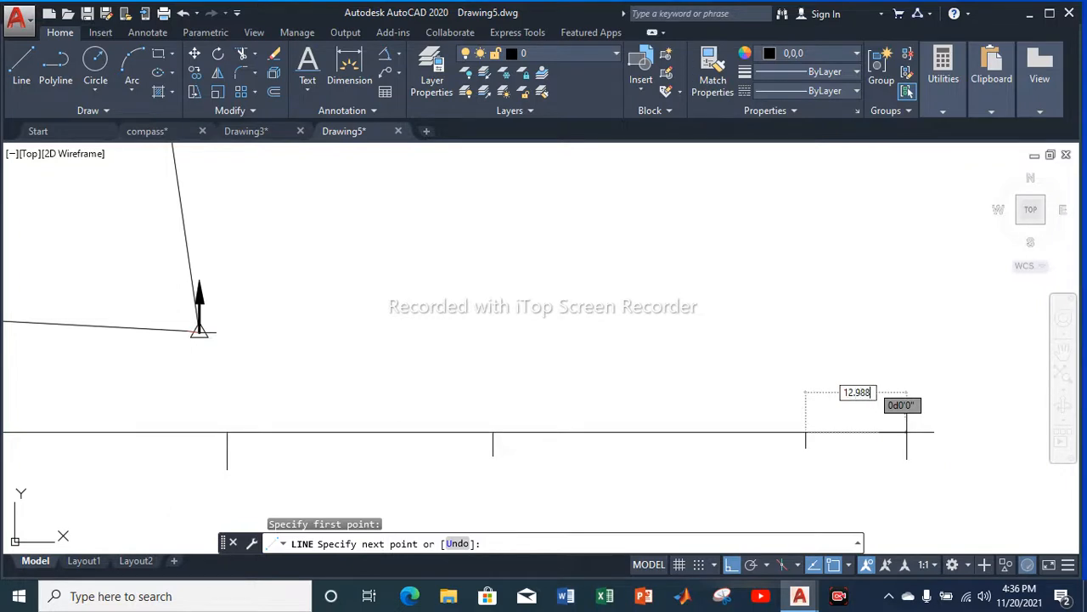
click(906, 433)
key(Escape)
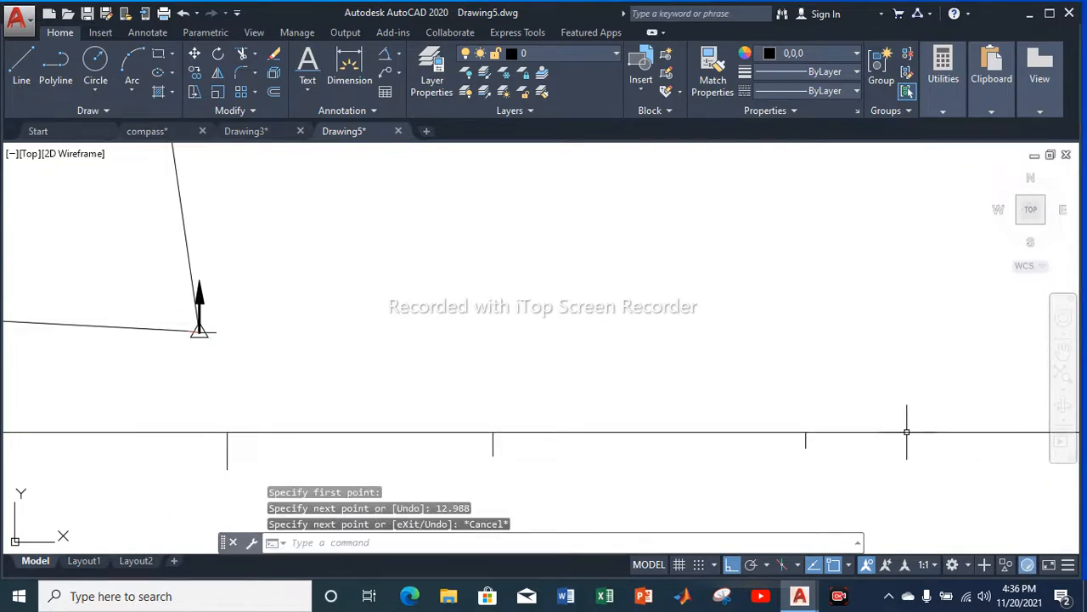
Copy the red closing-error line from its endpoint at station A to the baseline's right end, with Ortho mode off
scroll(416, 255, down, 4)
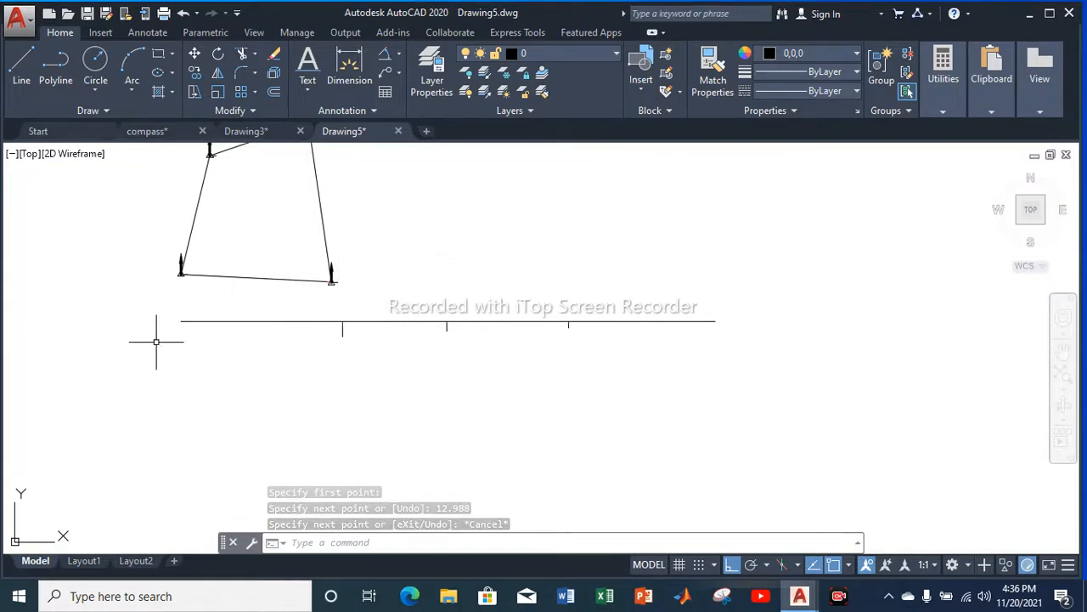
scroll(340, 293, up, 5)
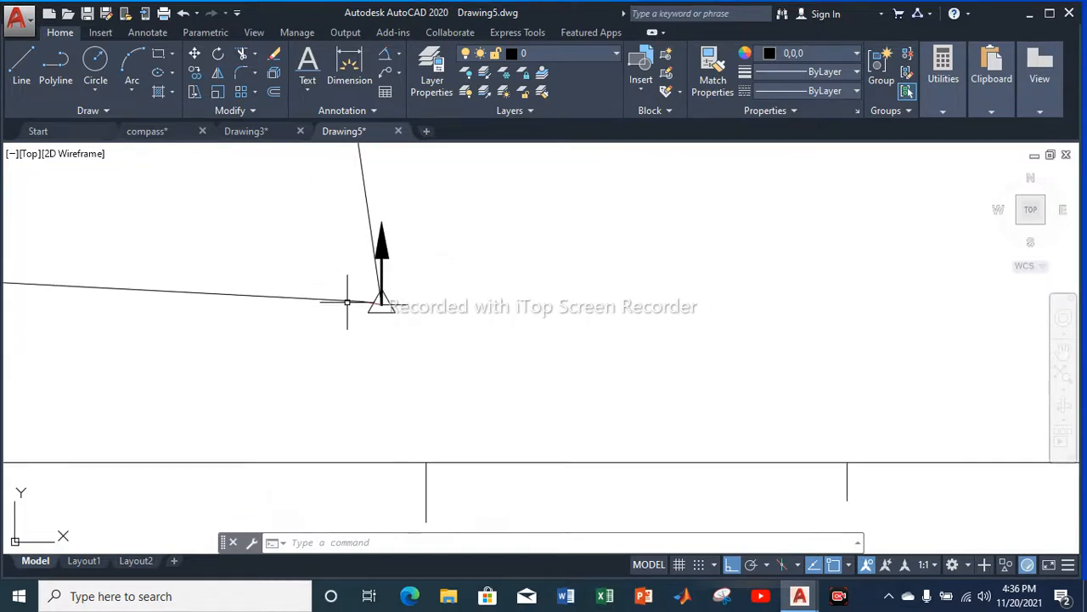
scroll(445, 311, up, 5)
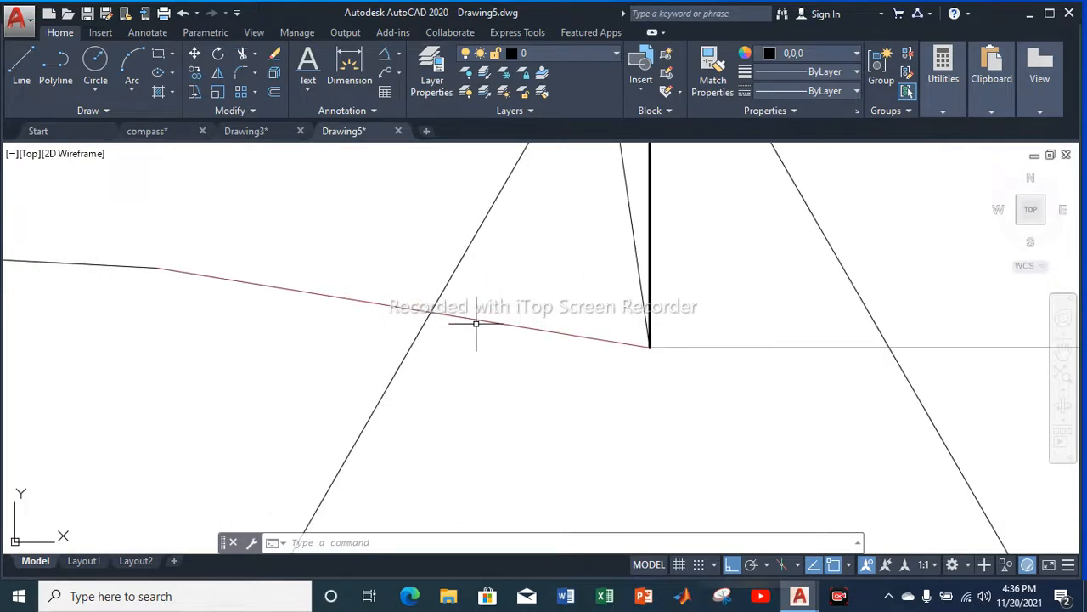
click(477, 323)
right_click(477, 324)
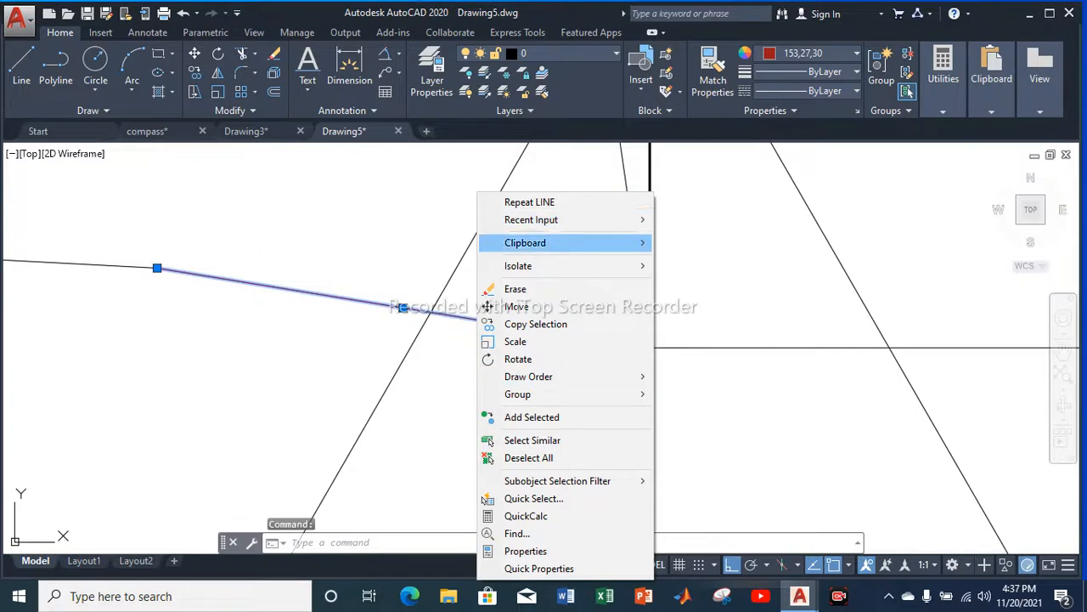
click(535, 324)
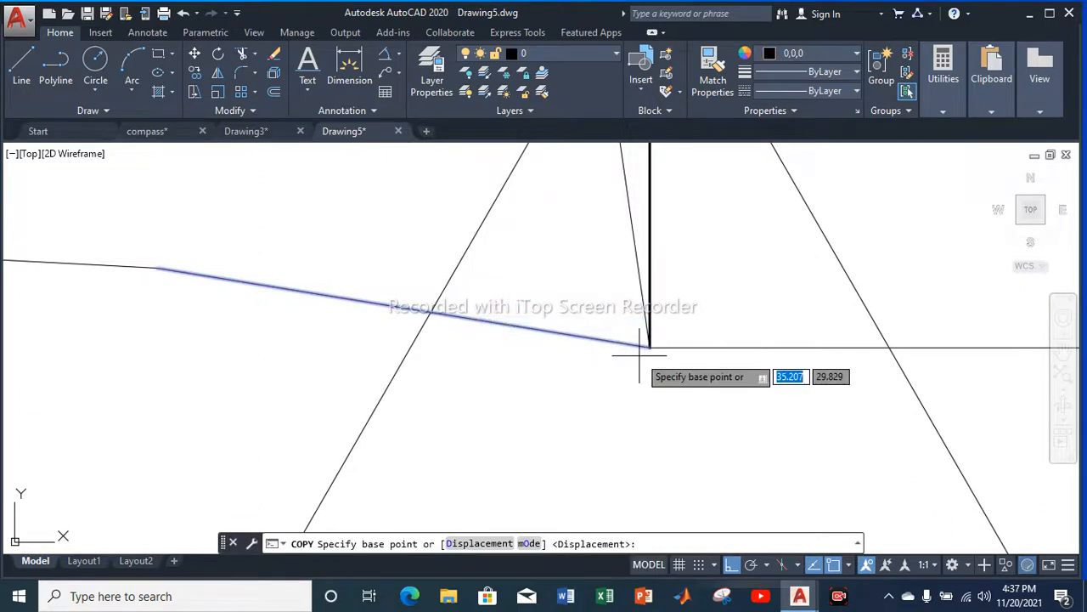
click(650, 347)
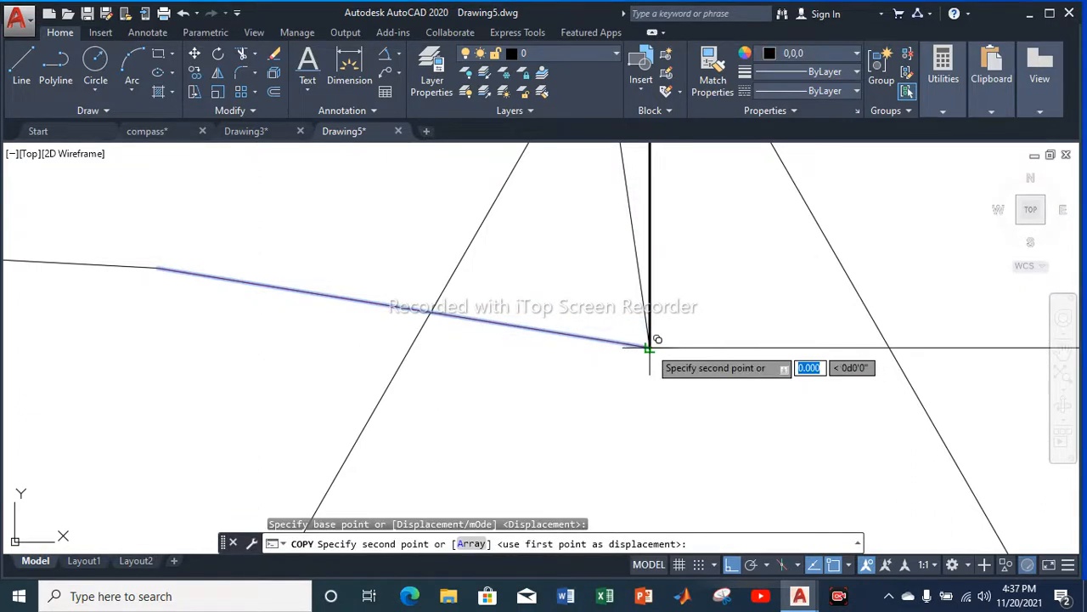
scroll(604, 306, down, 10)
scroll(568, 330, down, 12)
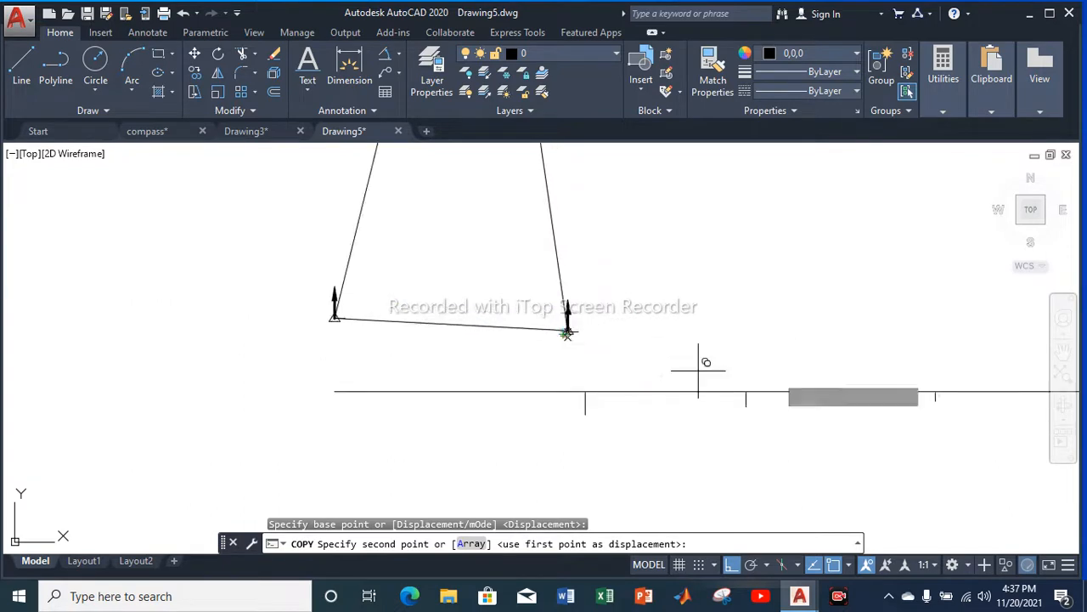
click(773, 353)
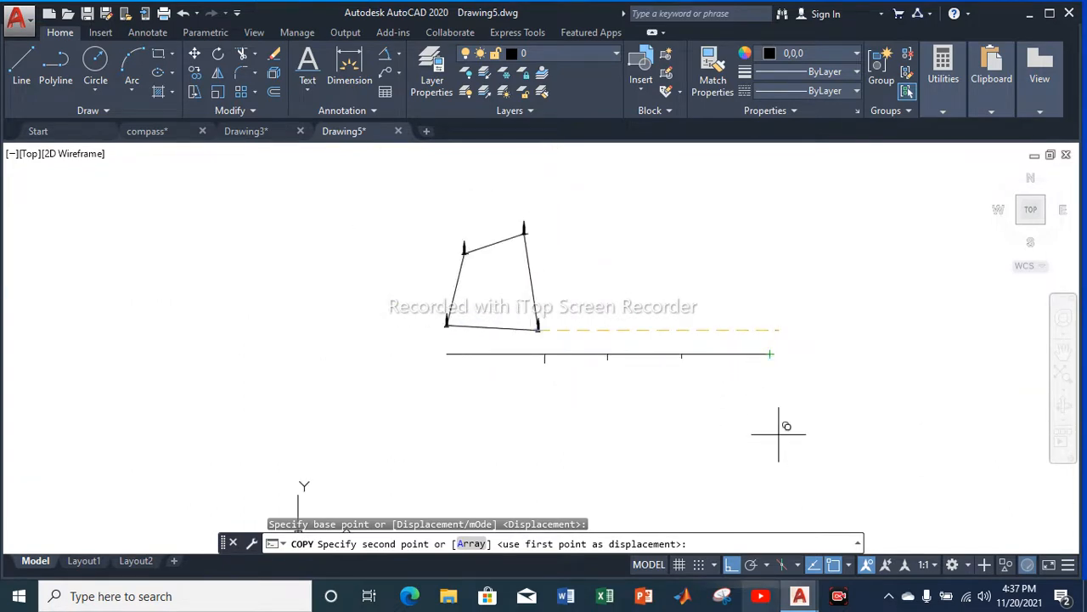
scroll(777, 350, up, 6)
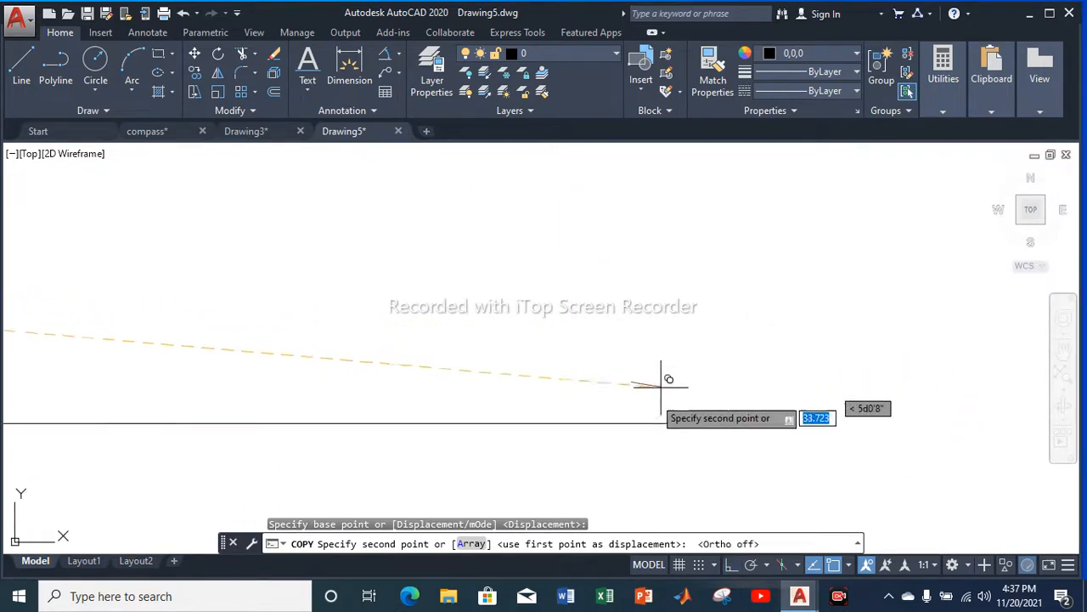
click(694, 419)
key(Escape)
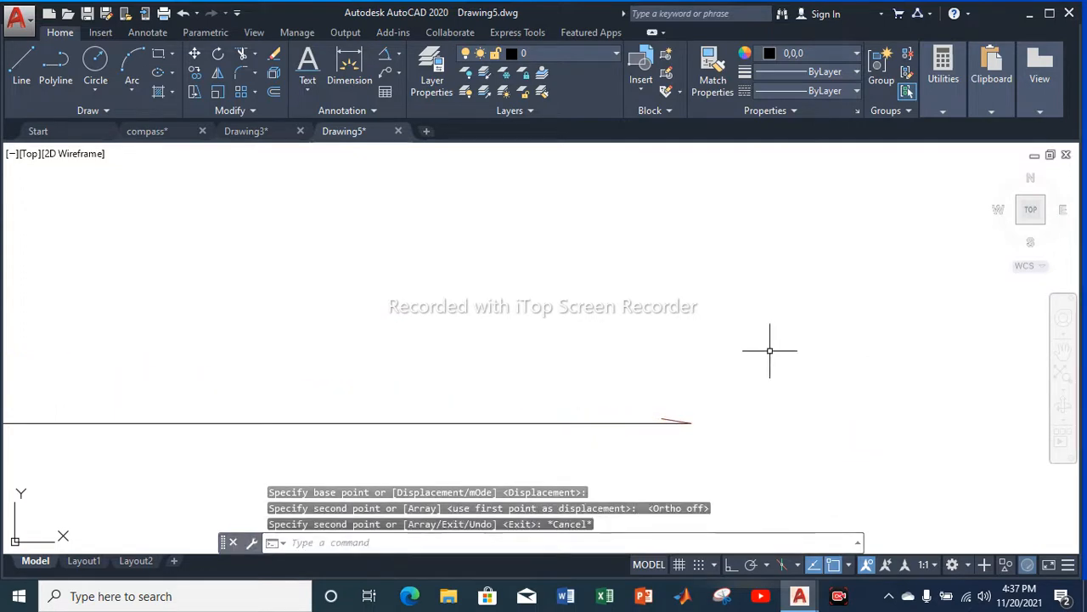
Draw a sloping line from the baseline's left end to the upper end of the copied closing-error line
key(l)
key(Return)
scroll(306, 286, down, 5)
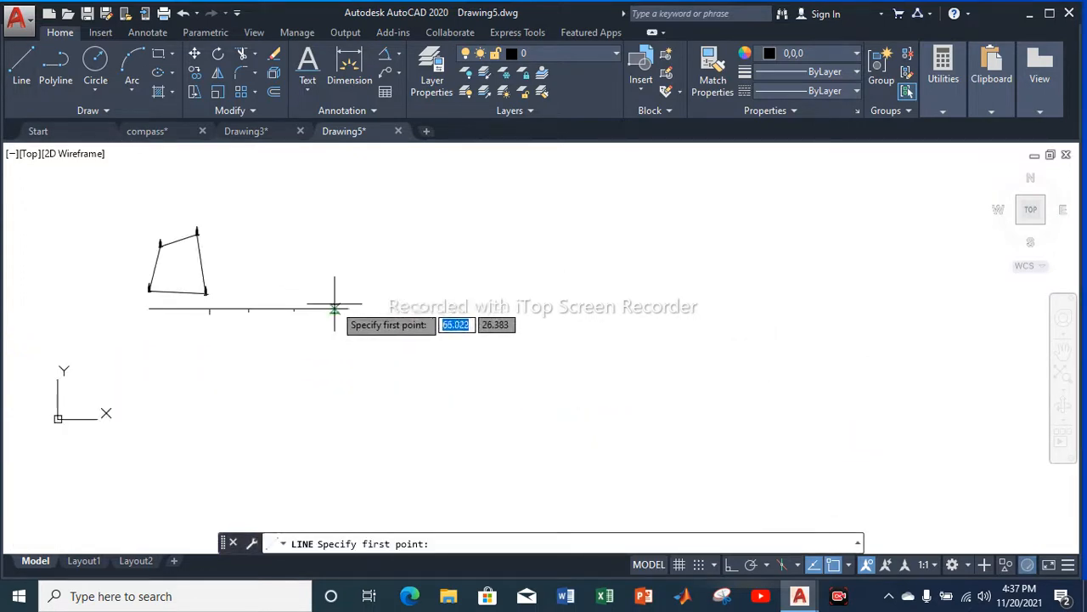
scroll(138, 308, up, 4)
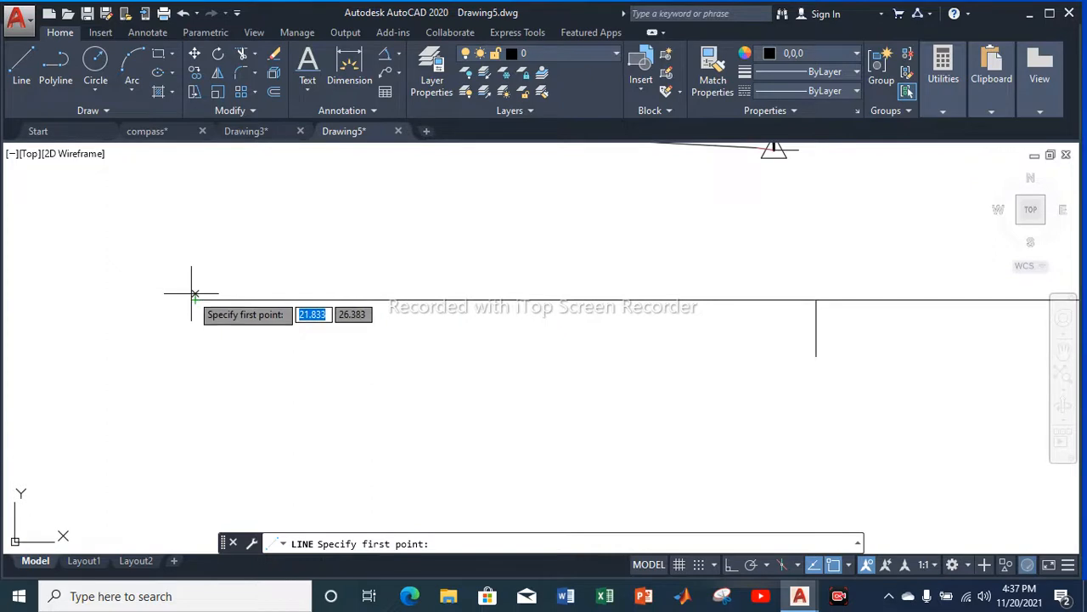
click(257, 281)
scroll(258, 281, down, 5)
scroll(436, 291, up, 6)
mouse_move(552, 164)
middle_down()
mouse_move(575, 267)
mouse_move(558, 235)
mouse_move(603, 327)
mouse_move(586, 366)
mouse_move(614, 383)
mouse_move(590, 387)
middle_up()
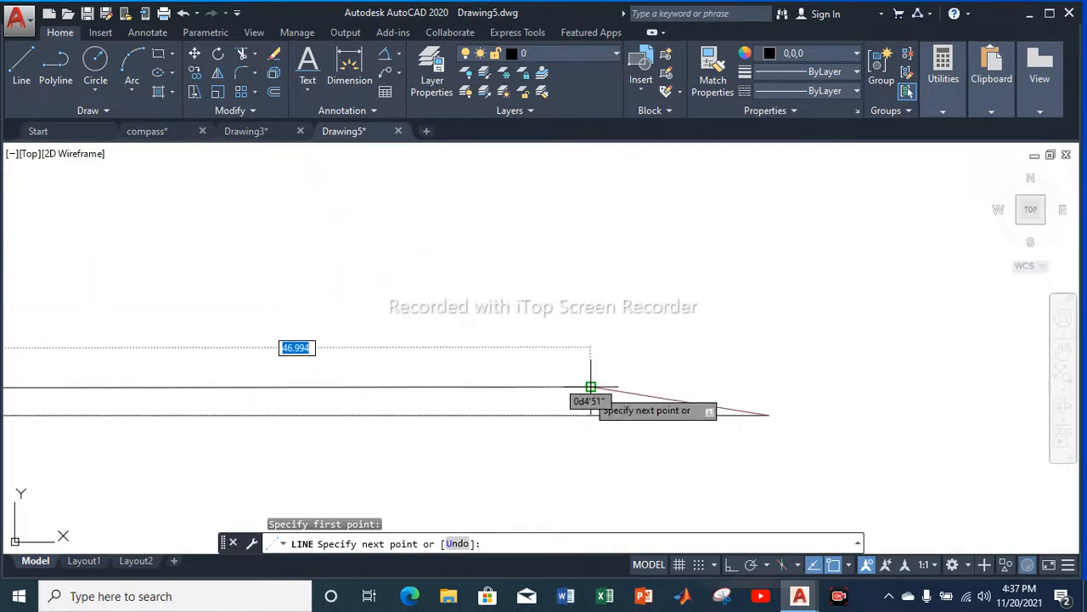
click(591, 386)
key(Escape)
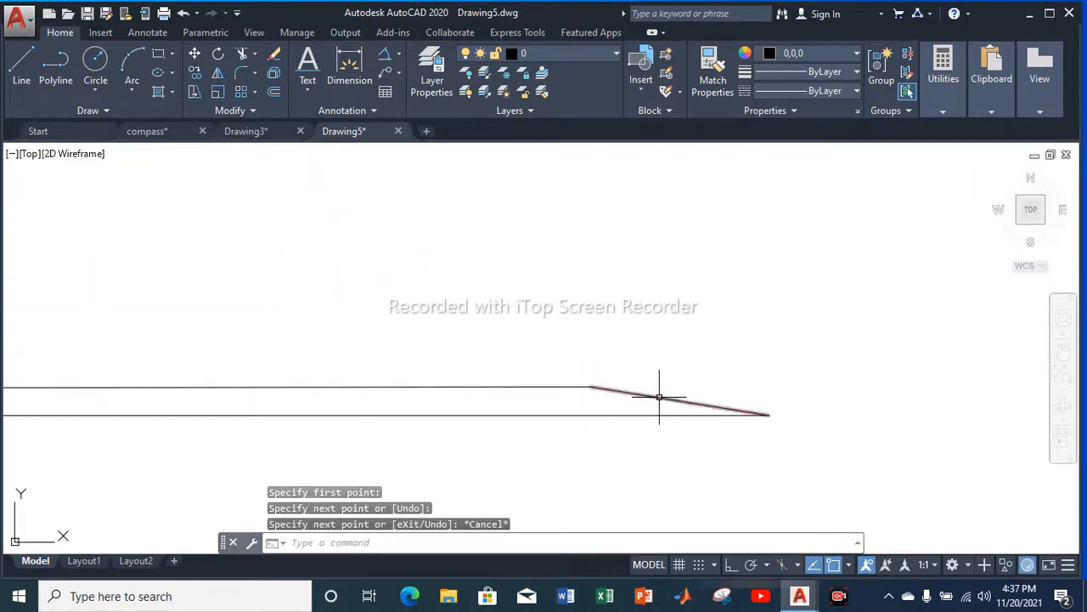
With Ortho mode on, copy the closing-error line from the baseline's right end to the tick ending the 10.843 segment
click(659, 397)
key(Escape)
click(659, 397)
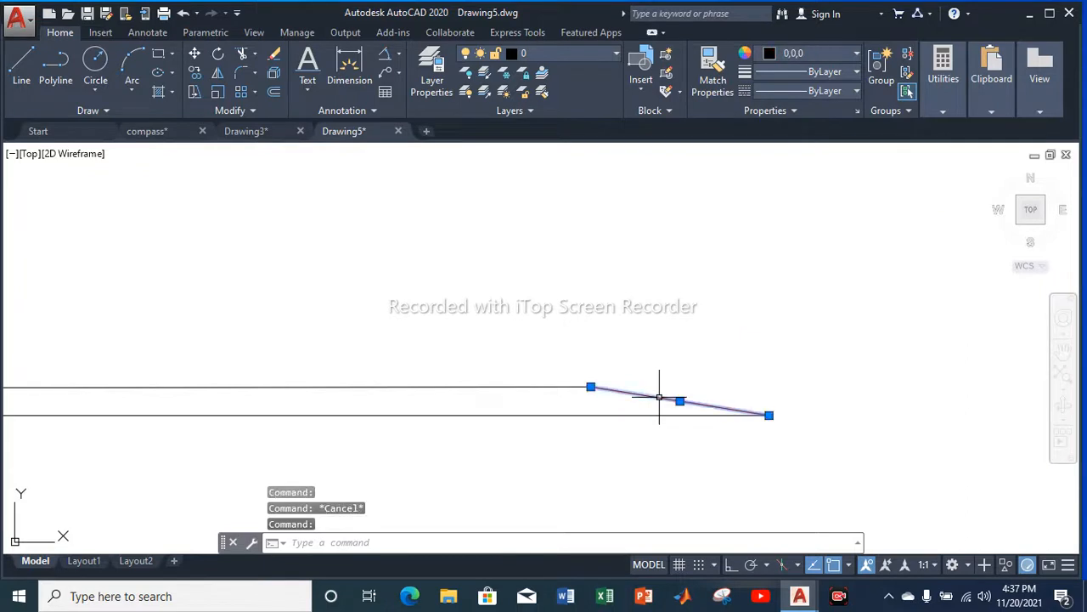
right_click(660, 397)
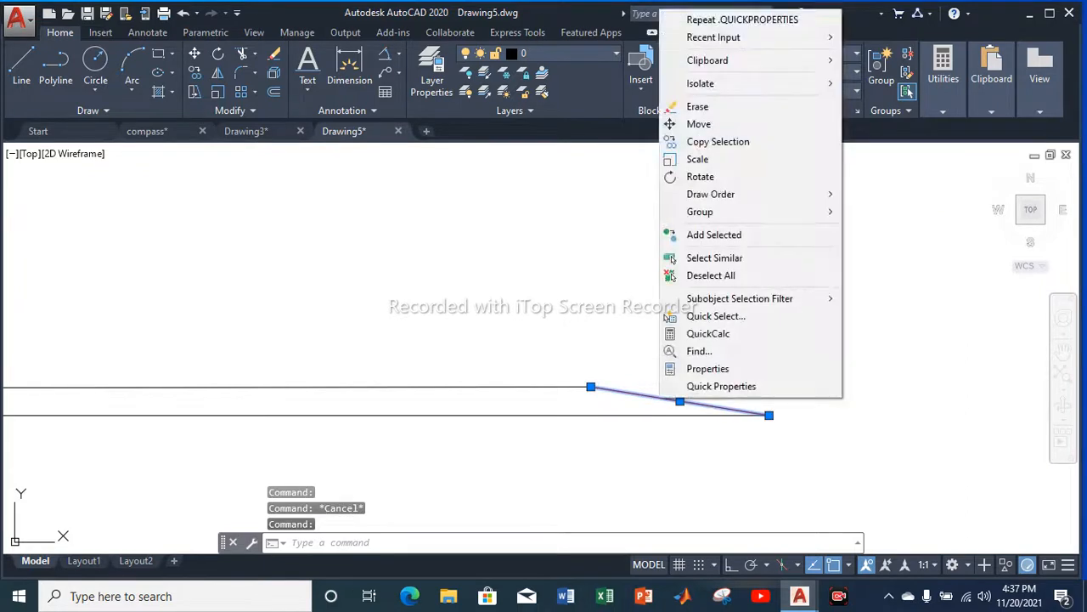
click(718, 142)
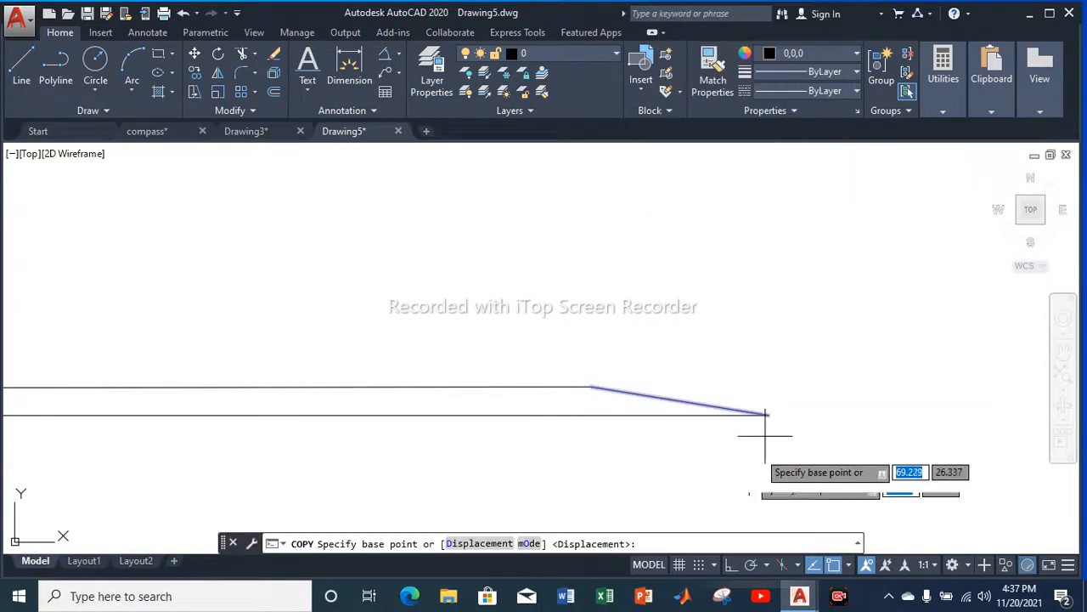
click(730, 564)
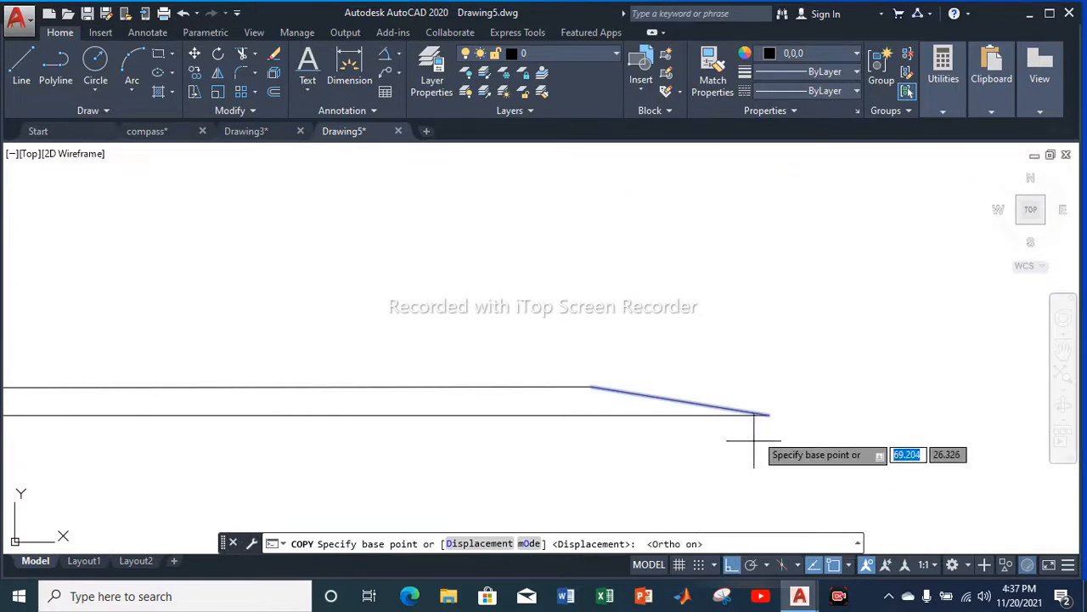
click(761, 413)
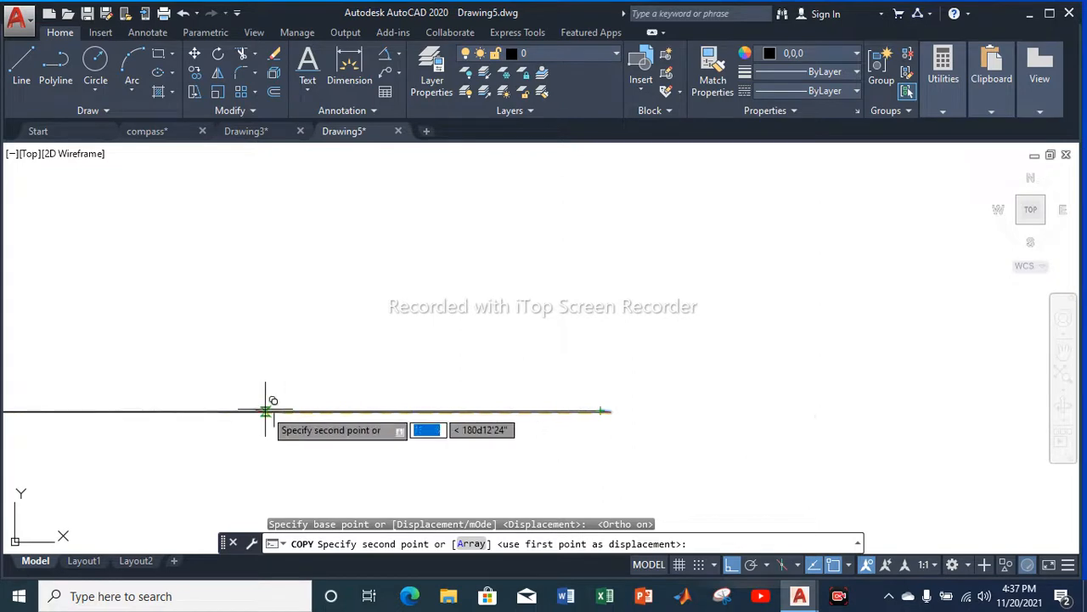
scroll(307, 377, down, 1)
scroll(310, 408, up, 4)
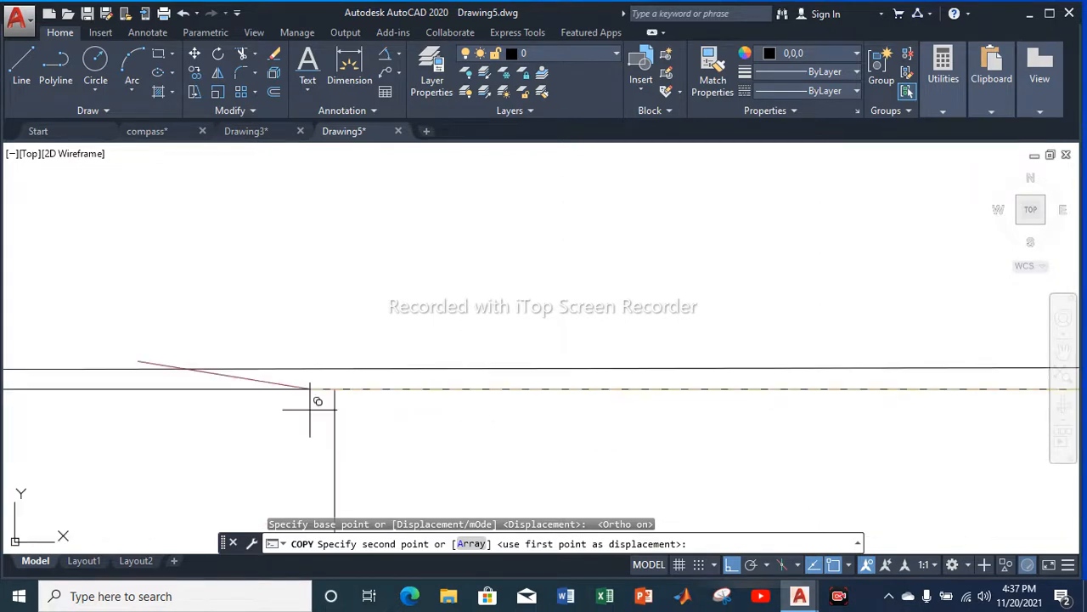
click(347, 376)
Place two more copies of the closing-error line at the baseline's remaining two ticks and finish the copying
scroll(440, 306, down, 4)
scroll(459, 298, down, 3)
scroll(390, 297, up, 3)
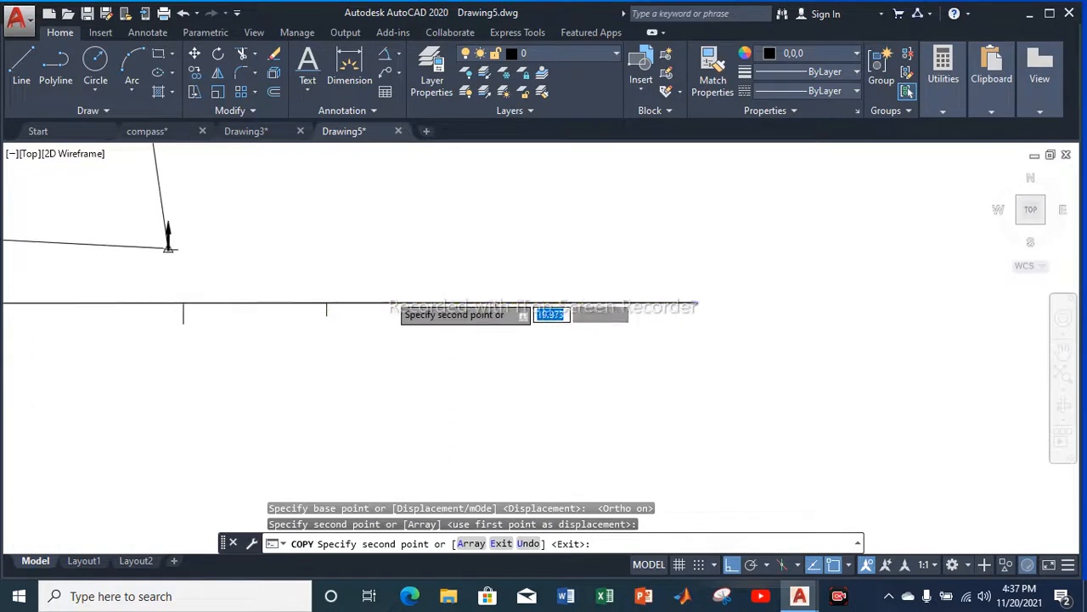
scroll(215, 302, up, 5)
click(316, 437)
scroll(357, 391, down, 8)
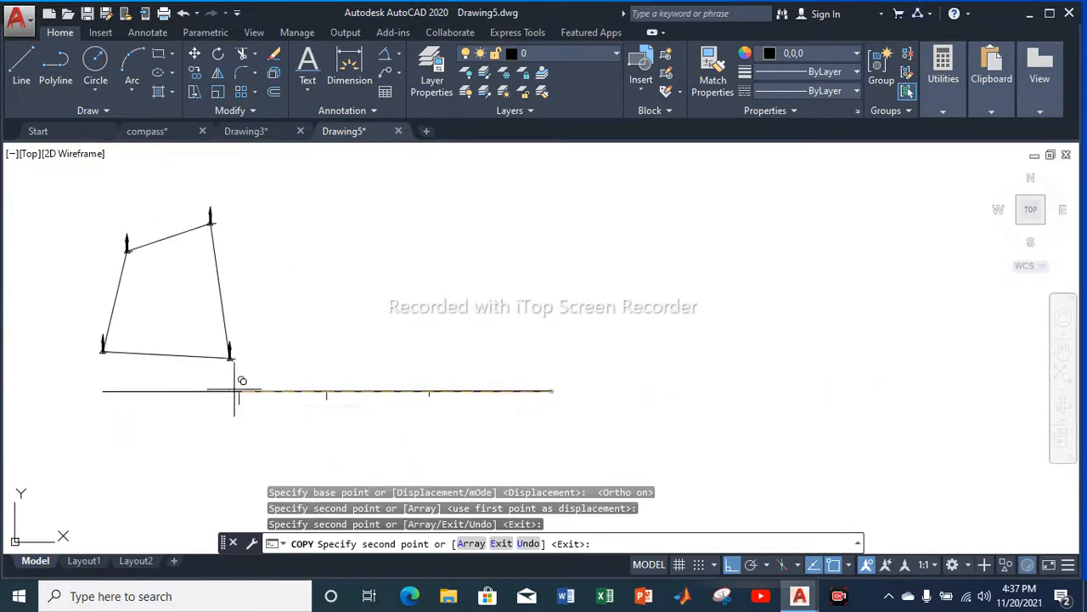
scroll(242, 377, up, 5)
scroll(277, 406, down, 2)
scroll(274, 410, up, 4)
scroll(274, 425, down, 4)
scroll(272, 437, up, 2)
click(262, 458)
key(Escape)
scroll(304, 340, down, 8)
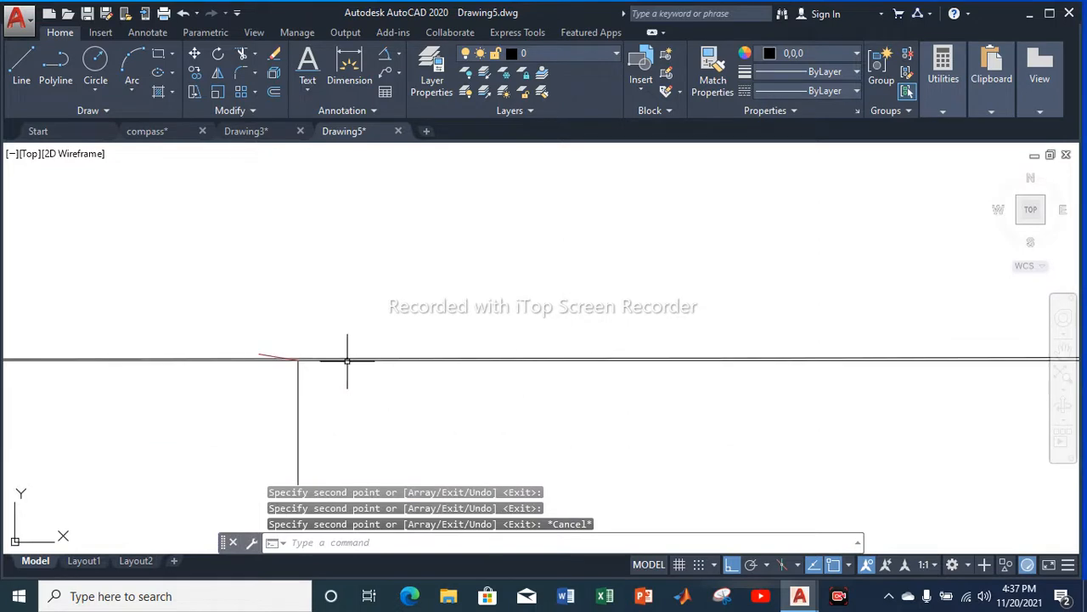
Trim the parts of the three copied error lines that extend above the sloping line, using that line as the cutting edge
text(tr)
key(Return)
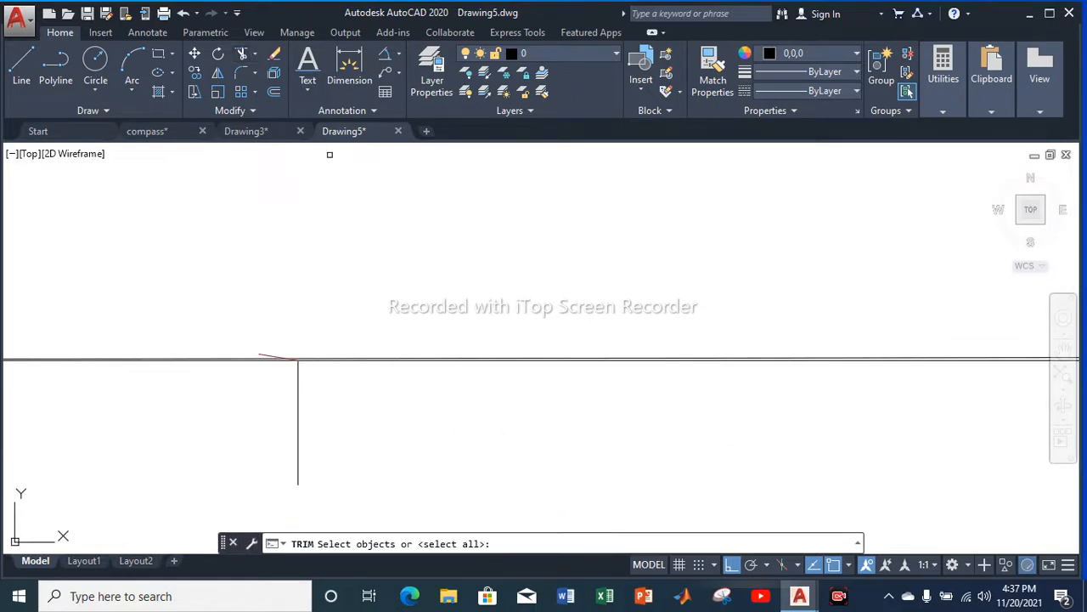
scroll(513, 352, up, 3)
click(513, 369)
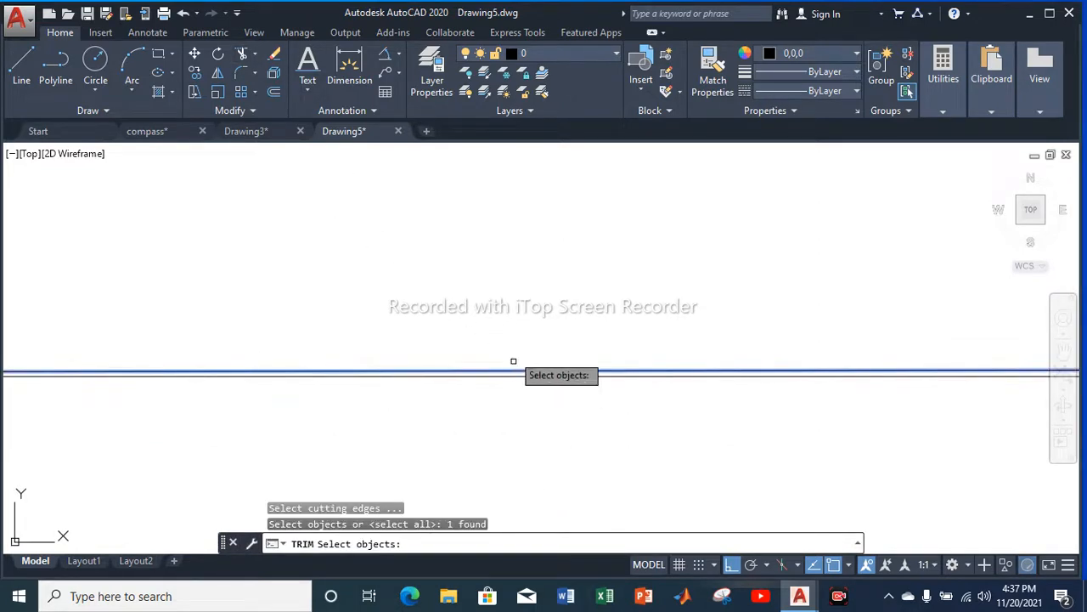
key(Return)
scroll(510, 275, down, 6)
scroll(350, 293, up, 8)
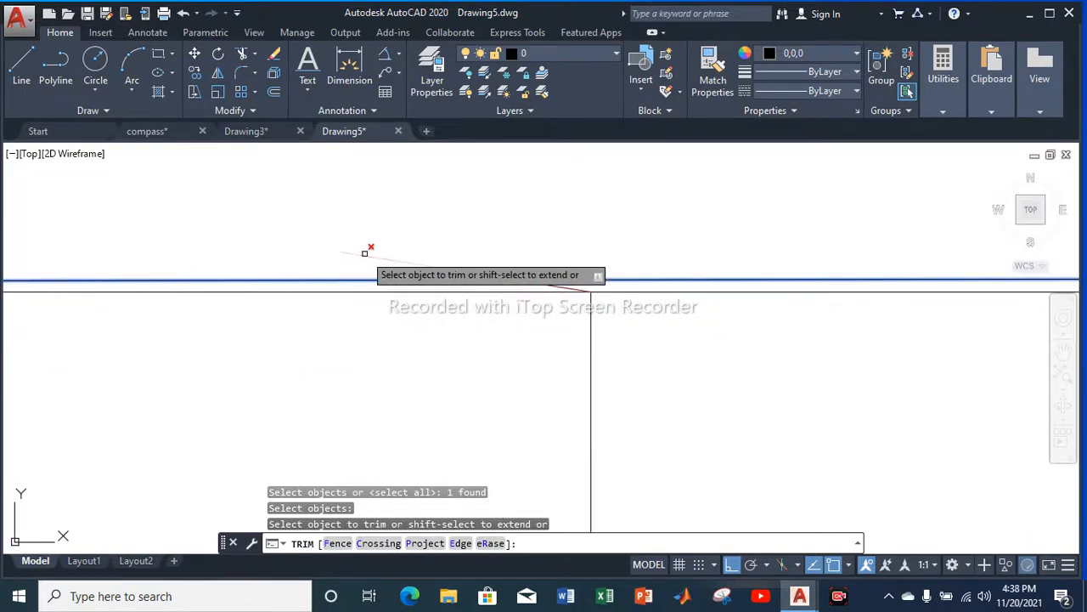
scroll(364, 254, down, 6)
scroll(708, 260, up, 5)
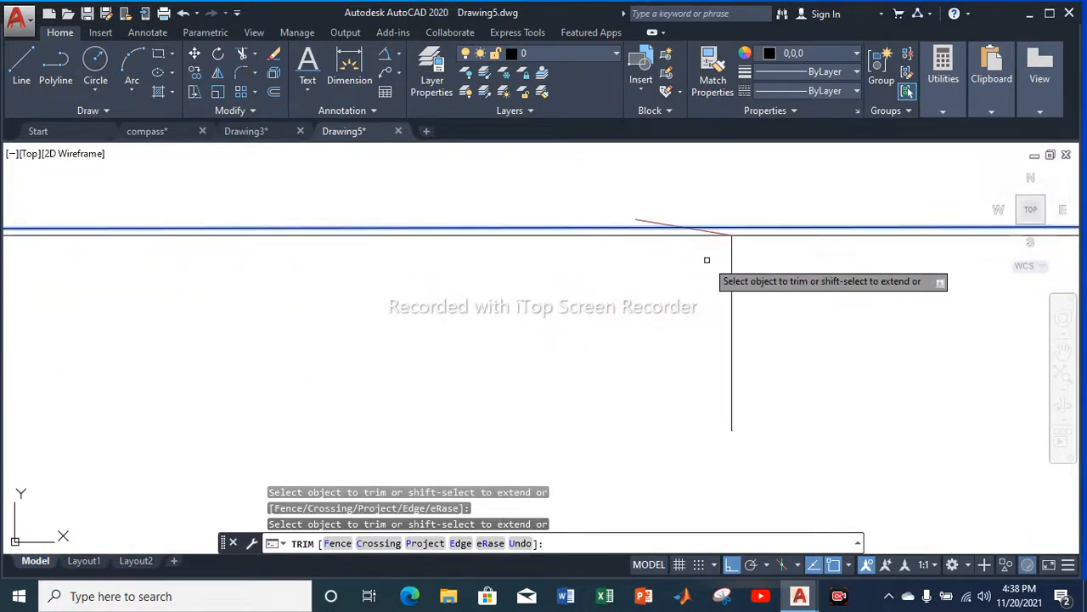
click(581, 160)
scroll(569, 180, down, 4)
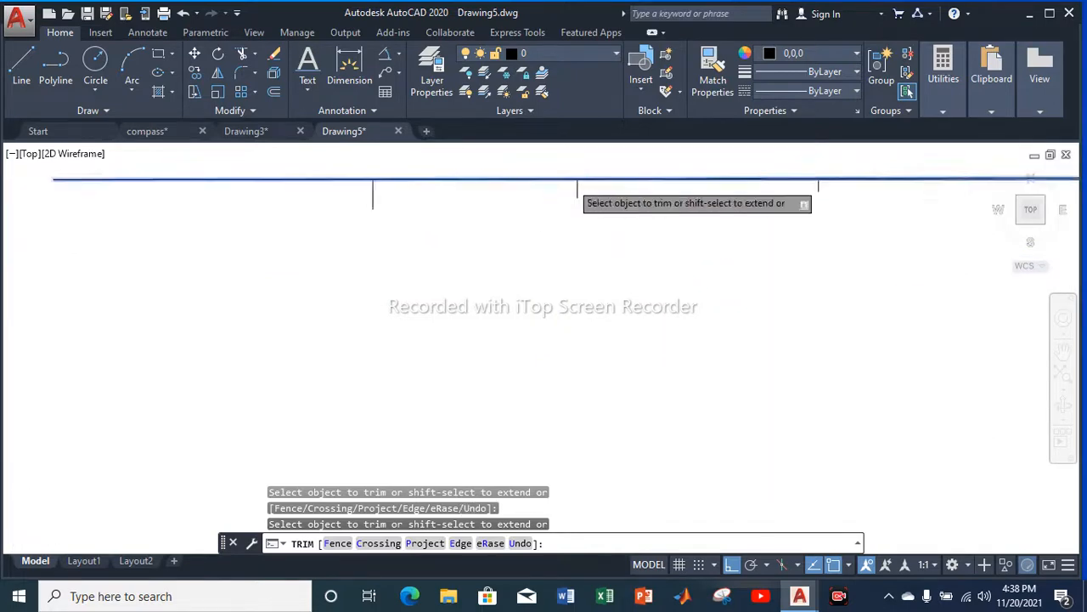
scroll(773, 192, up, 8)
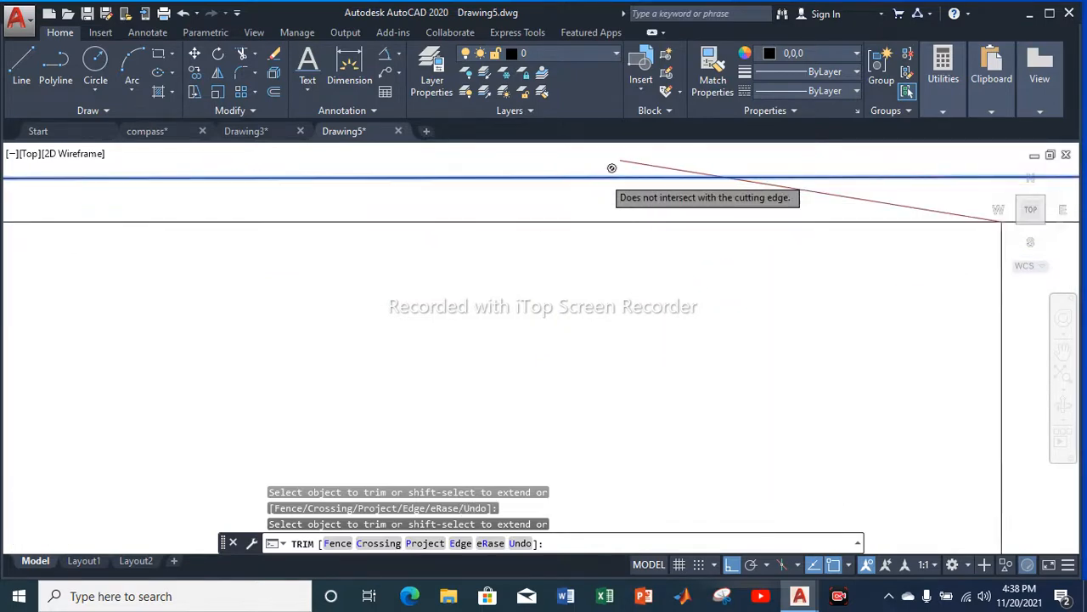
key(Escape)
key(Escape)
scroll(654, 178, down, 4)
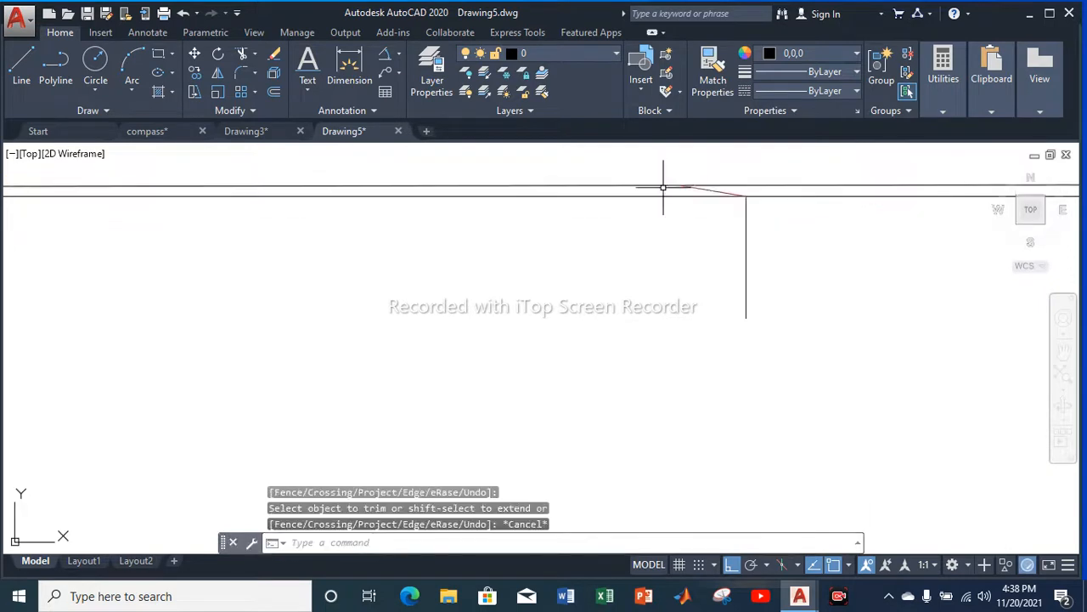
Copy the trimmed error line at the baseline's first tick from its upper end to the traverse's upper-right station, with Ortho mode off
scroll(663, 187, down, 5)
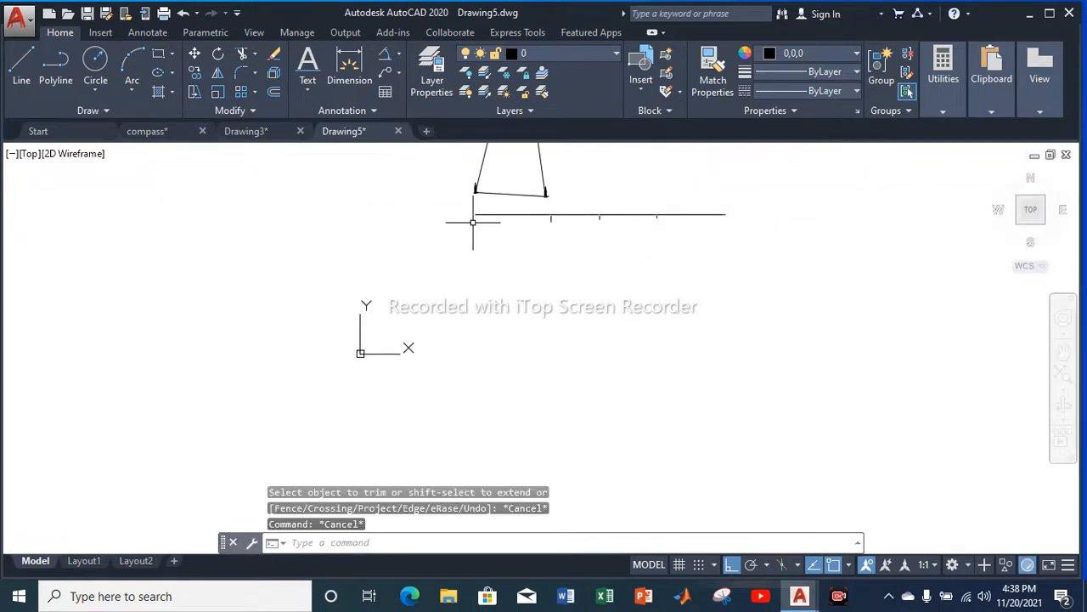
scroll(539, 209, up, 8)
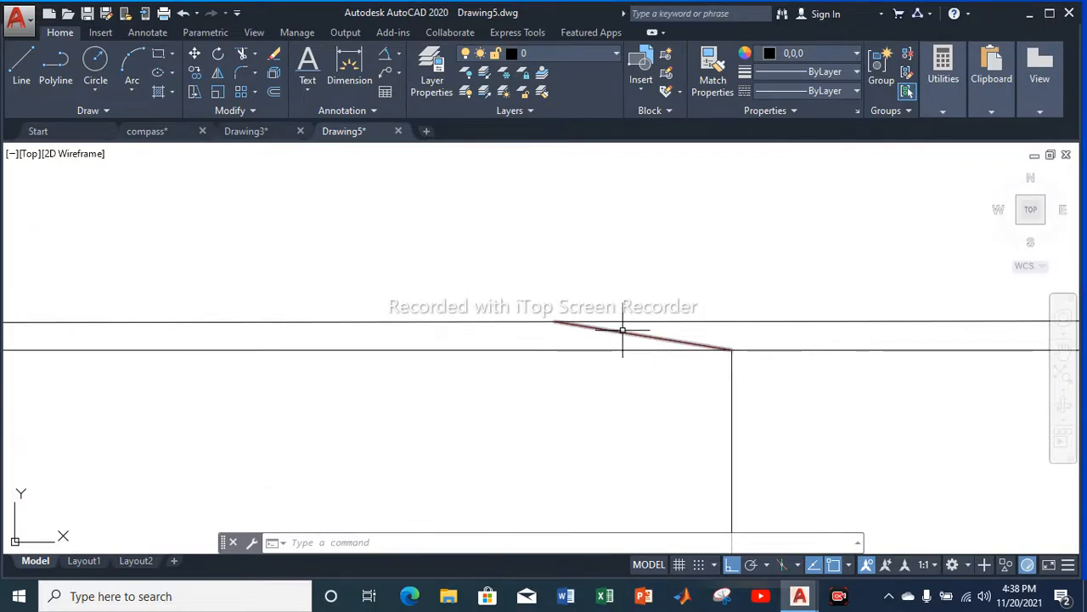
right_click(617, 261)
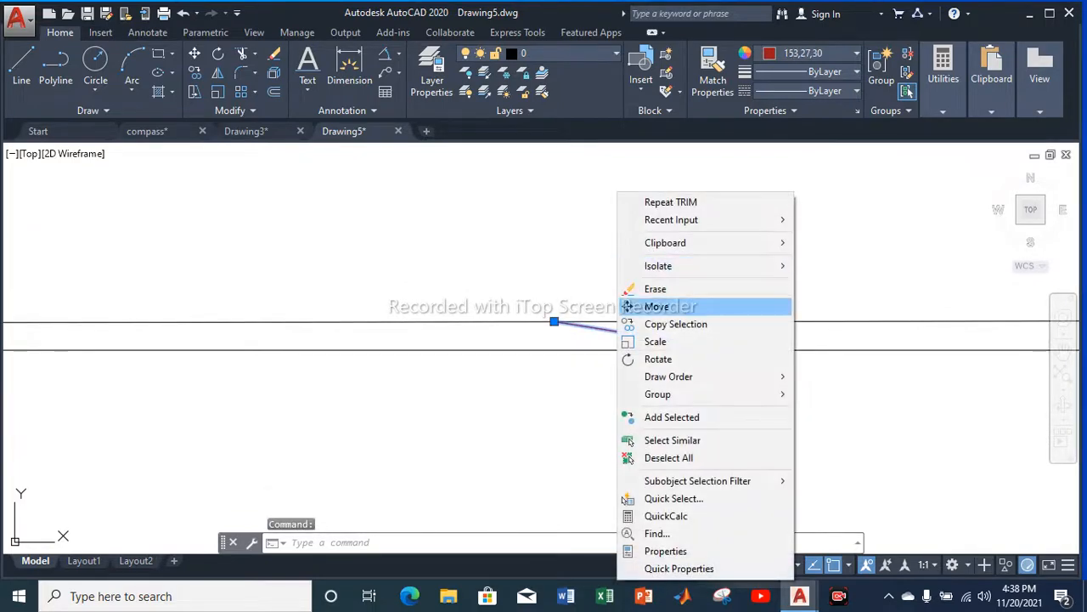
click(679, 324)
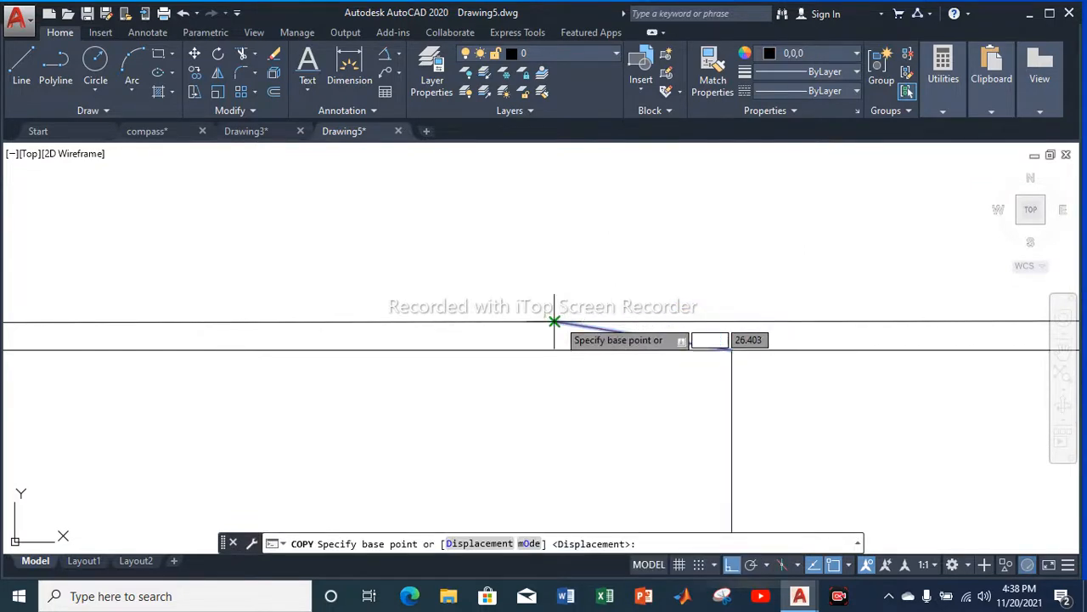
click(553, 321)
scroll(583, 282, down, 5)
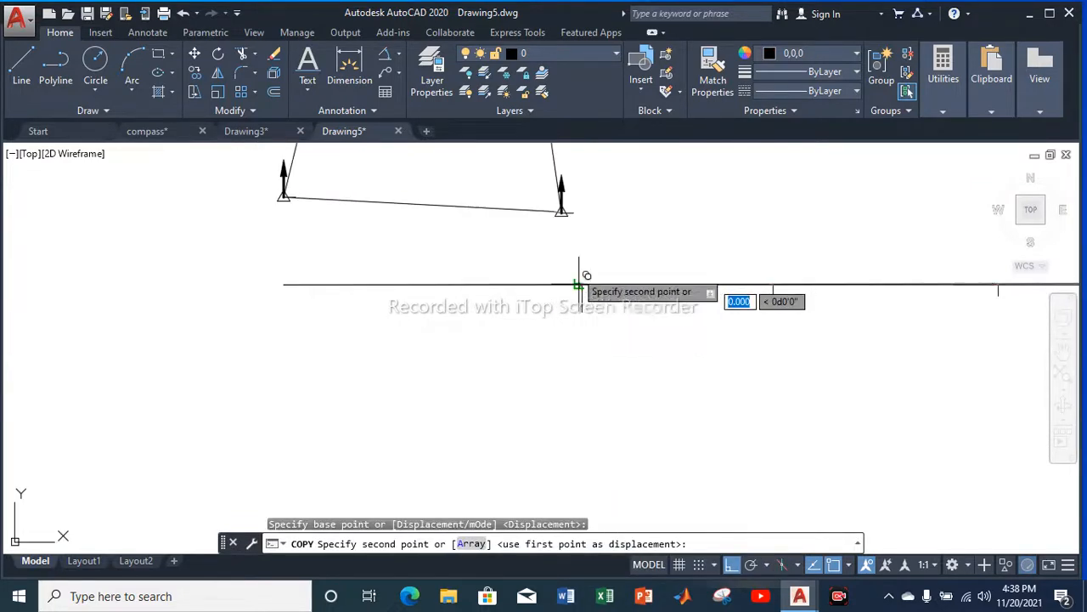
scroll(559, 166, up, 5)
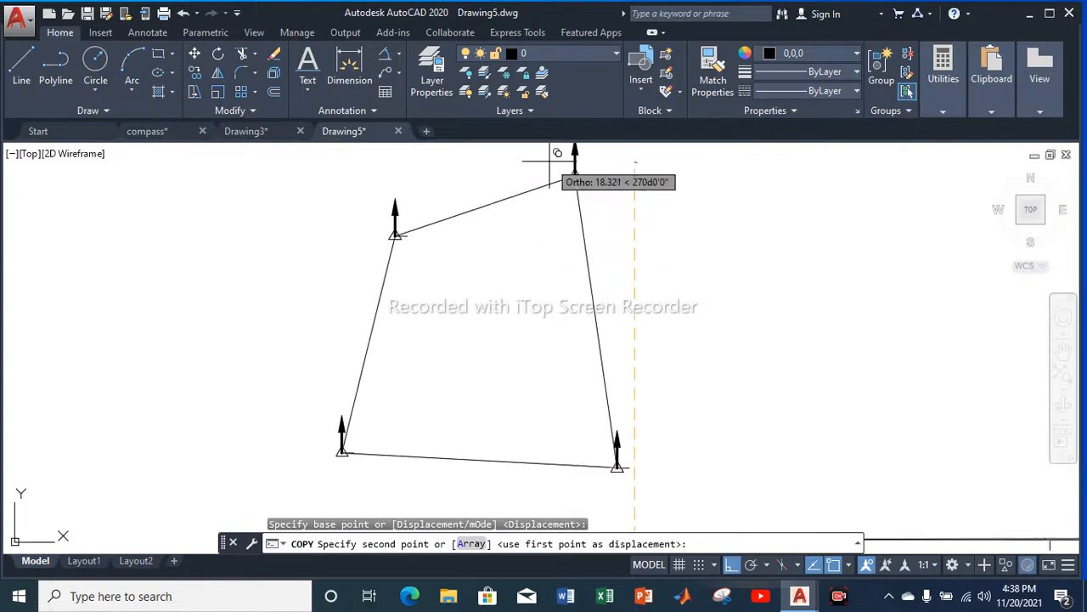
key(F8)
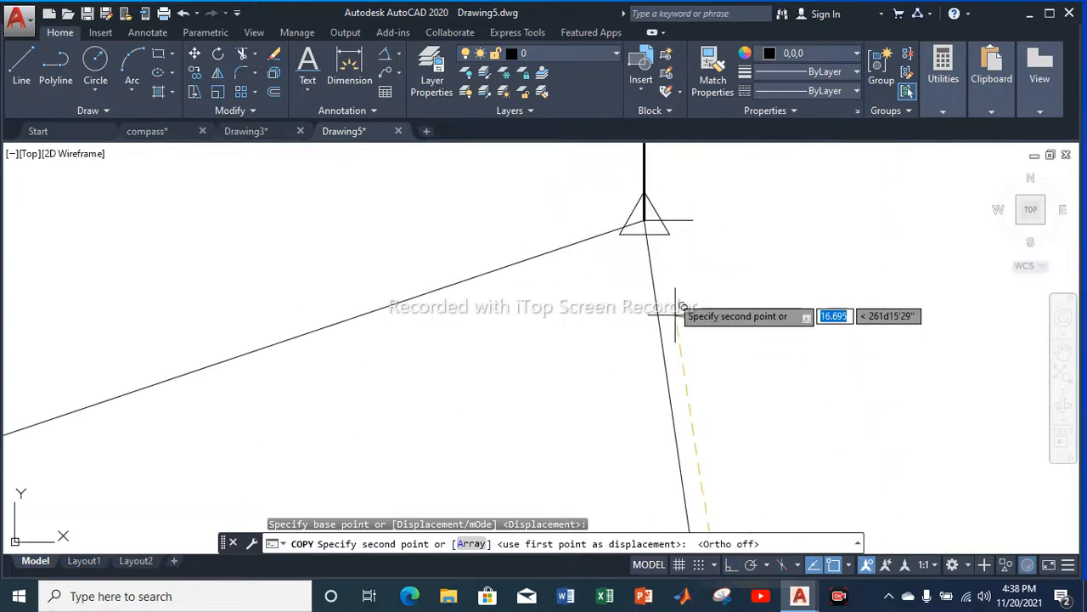
scroll(637, 224, up, 5)
scroll(639, 208, up, 2)
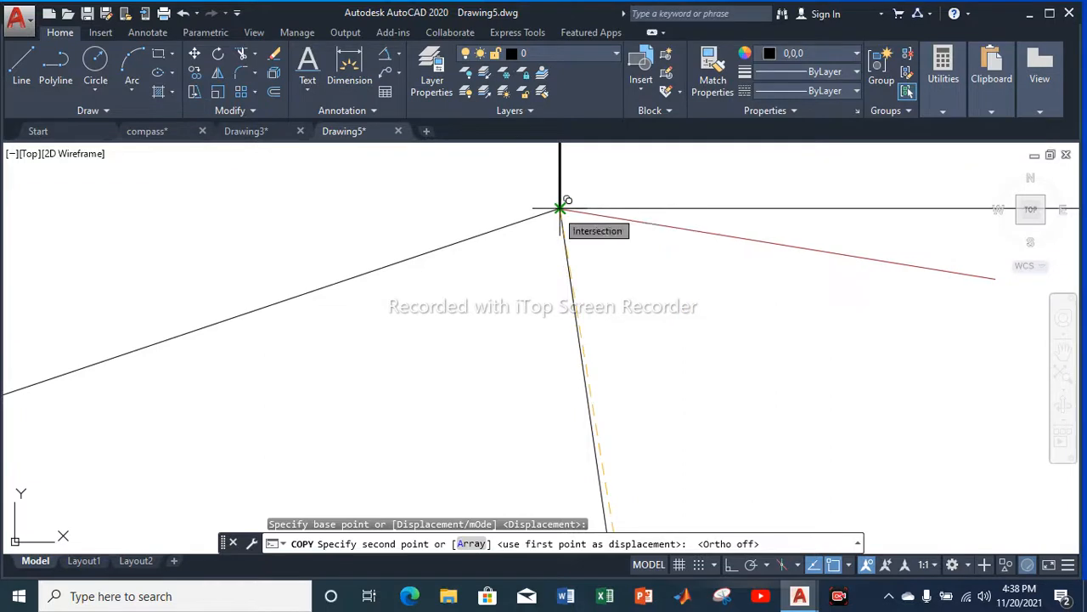
click(560, 208)
key(Escape)
scroll(557, 208, down, 6)
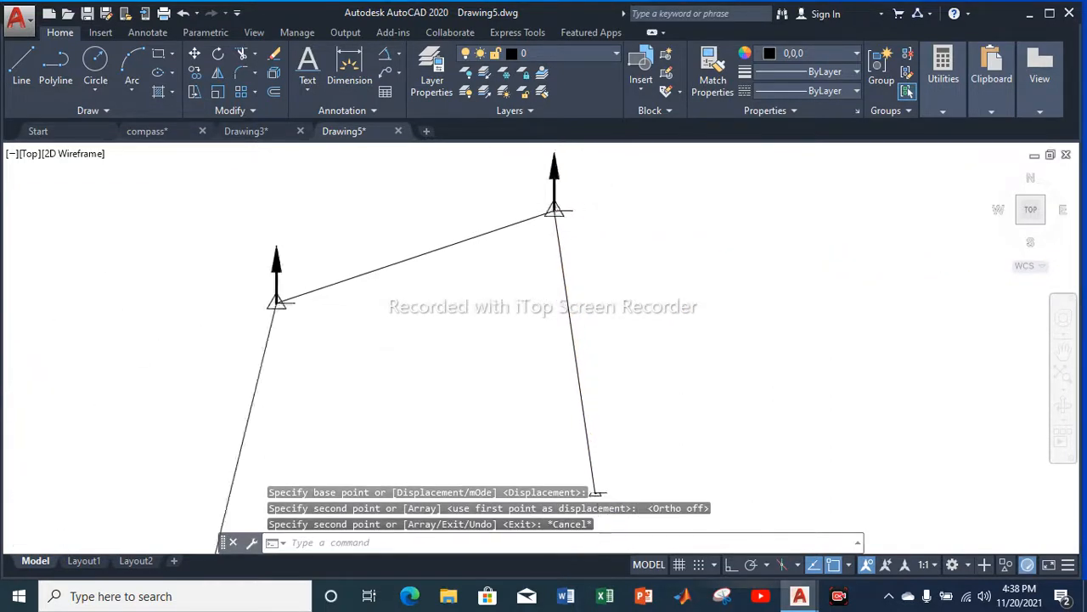
Copy the trimmed error line at the baseline's second tick from its upper end to the traverse's upper-left station
scroll(611, 299, up, 8)
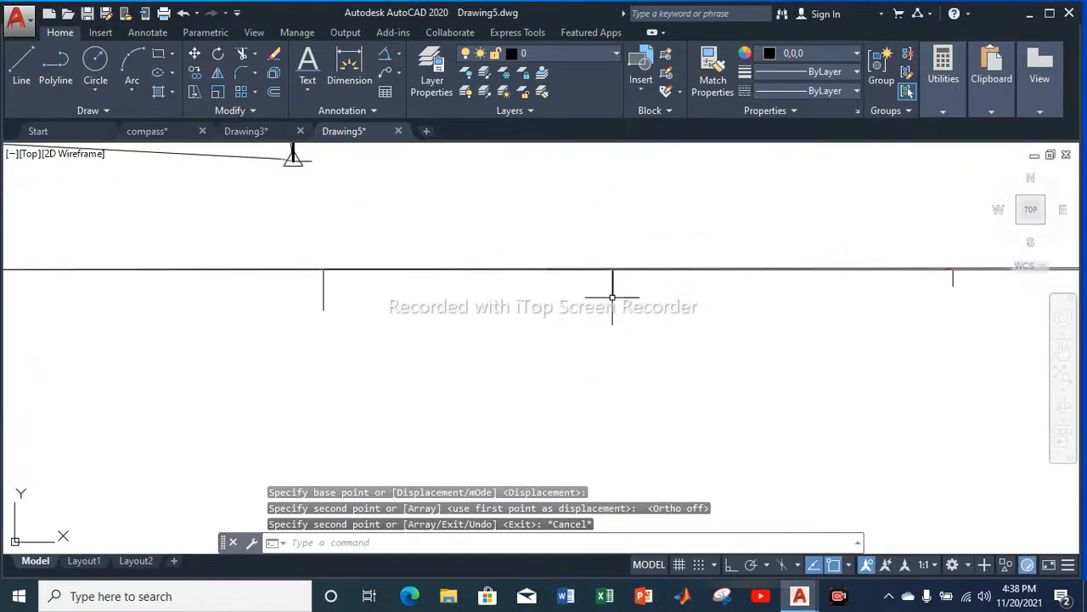
click(532, 276)
right_click(532, 277)
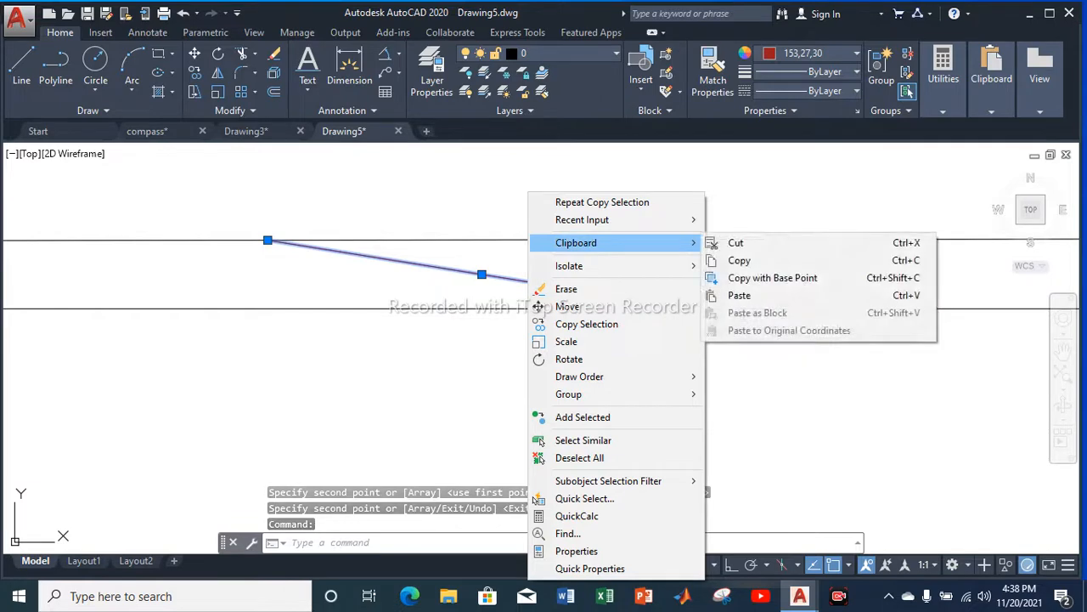
click(586, 323)
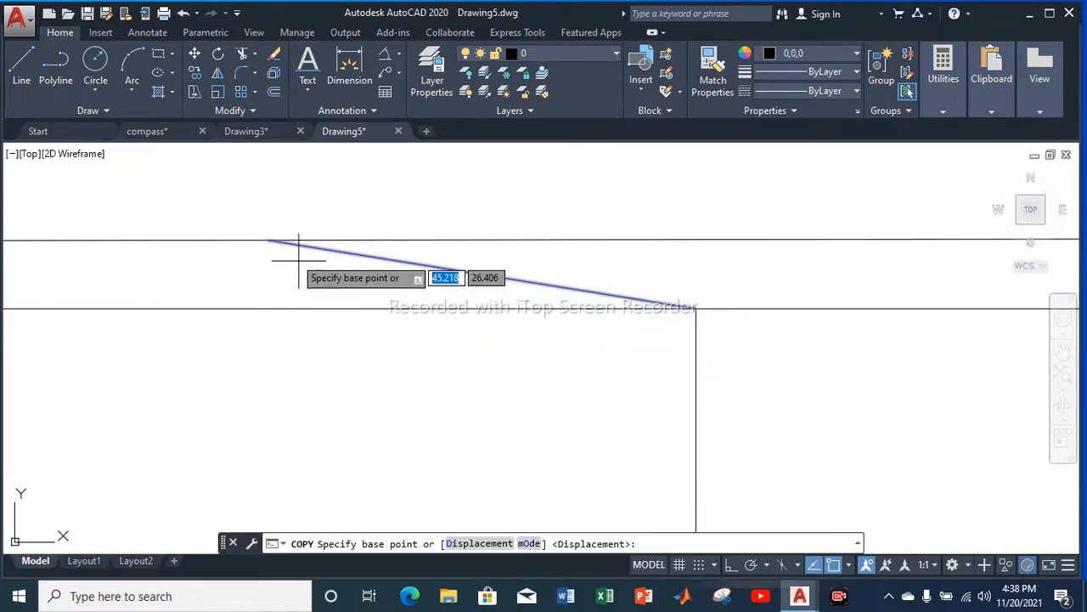
click(268, 240)
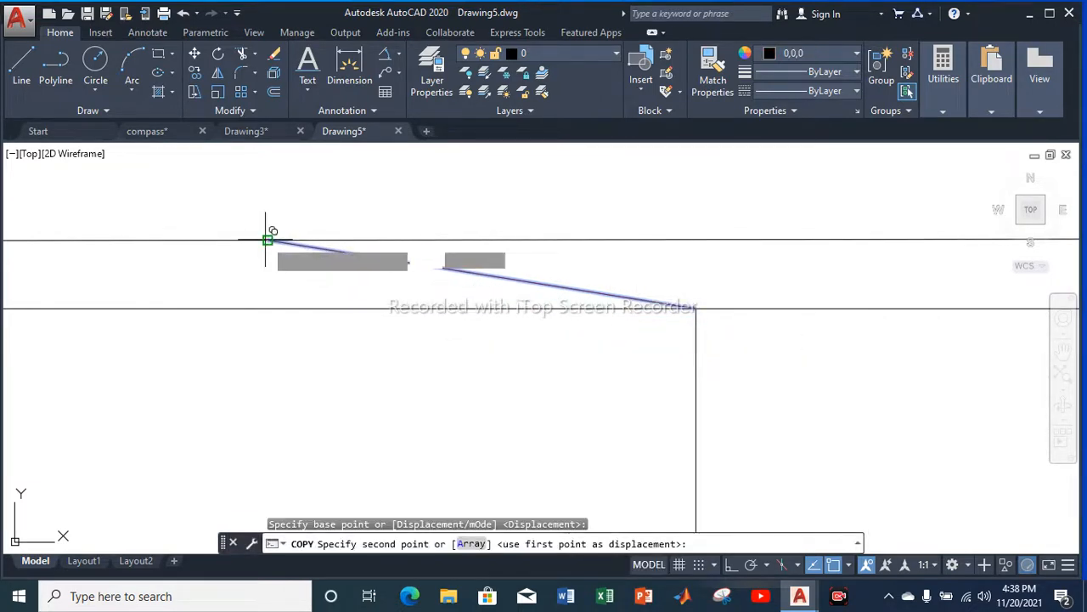
scroll(298, 250, down, 3)
scroll(337, 280, down, 3)
scroll(235, 201, up, 10)
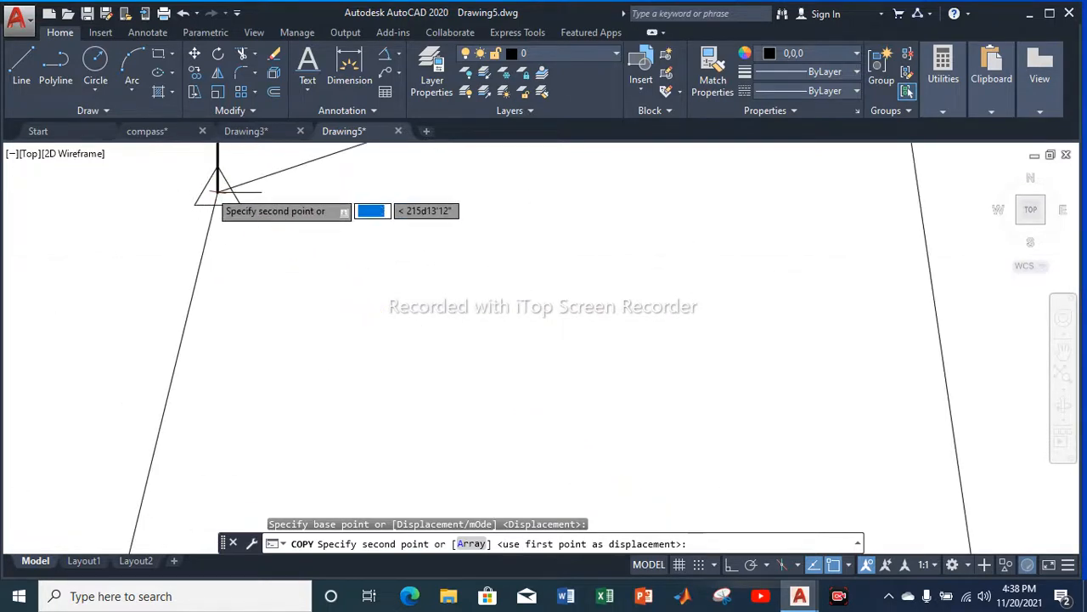
scroll(222, 184, up, 4)
click(244, 204)
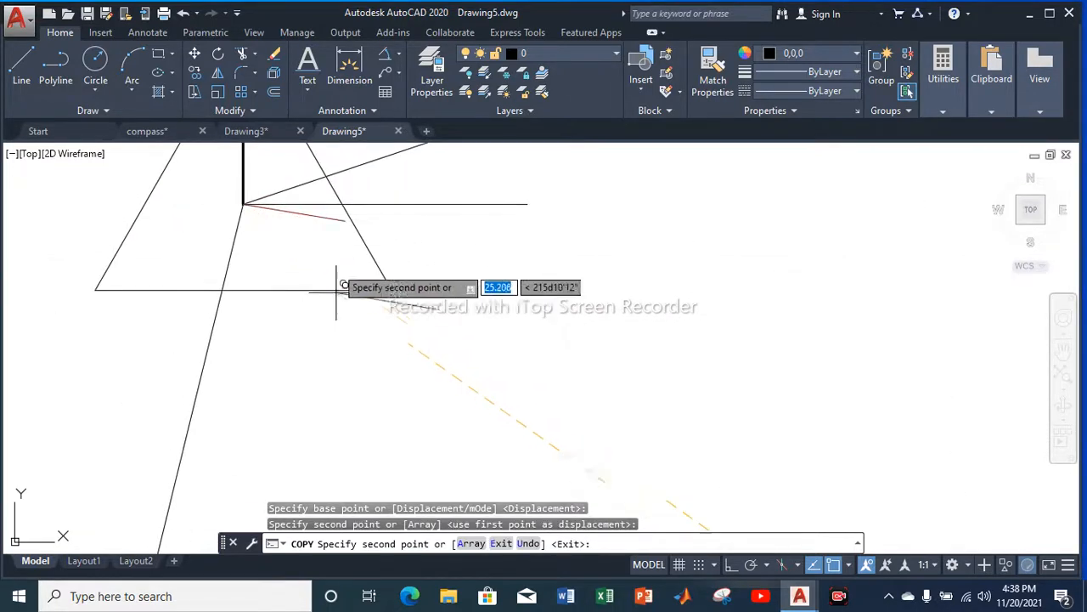
key(Escape)
scroll(340, 280, down, 6)
Copy the trimmed error line at the baseline's third tick from its upper end to the traverse's lower-left station
scroll(468, 312, up, 8)
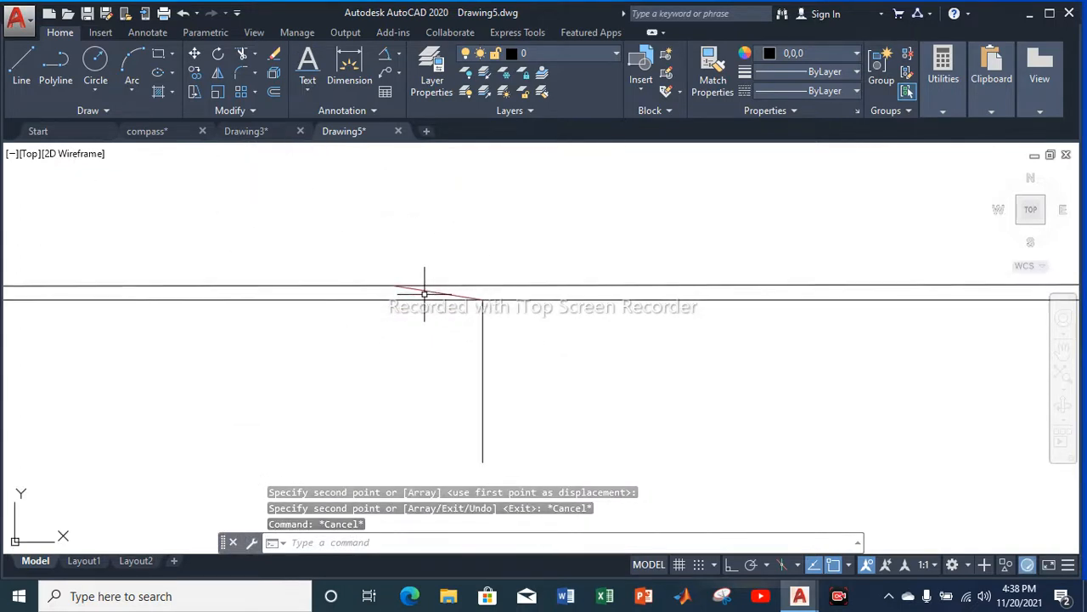
click(429, 290)
right_click(429, 291)
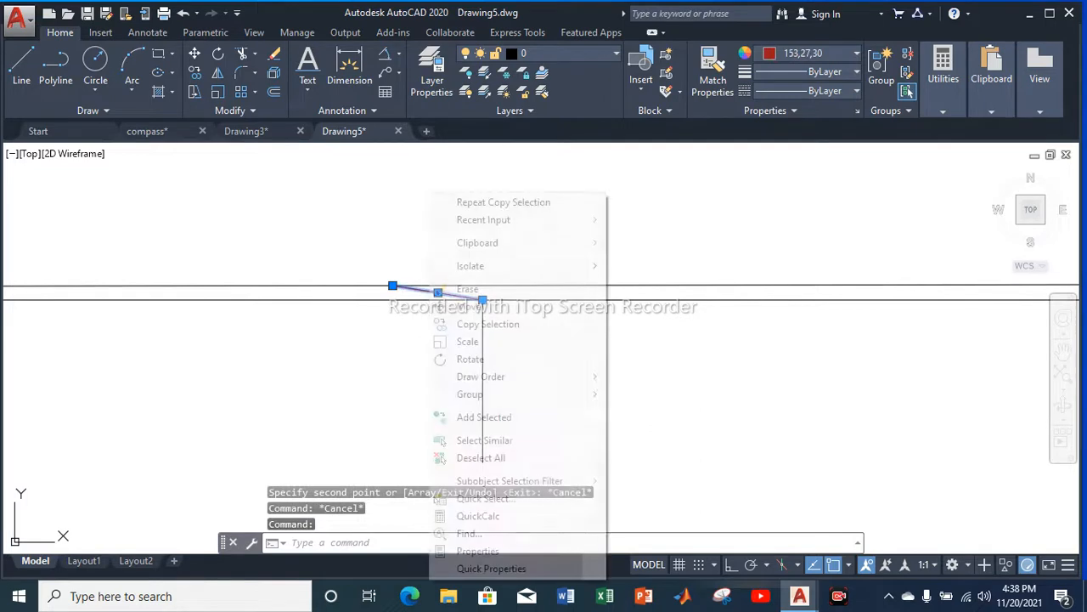
click(498, 323)
scroll(392, 282, up, 2)
scroll(377, 278, up, 1)
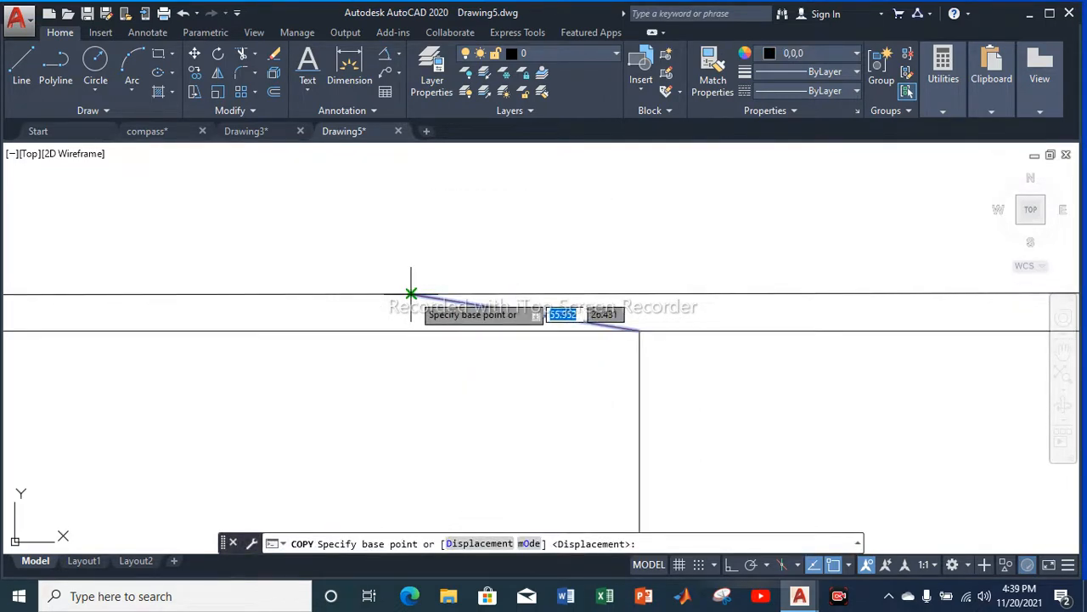
click(411, 294)
scroll(413, 291, down, 5)
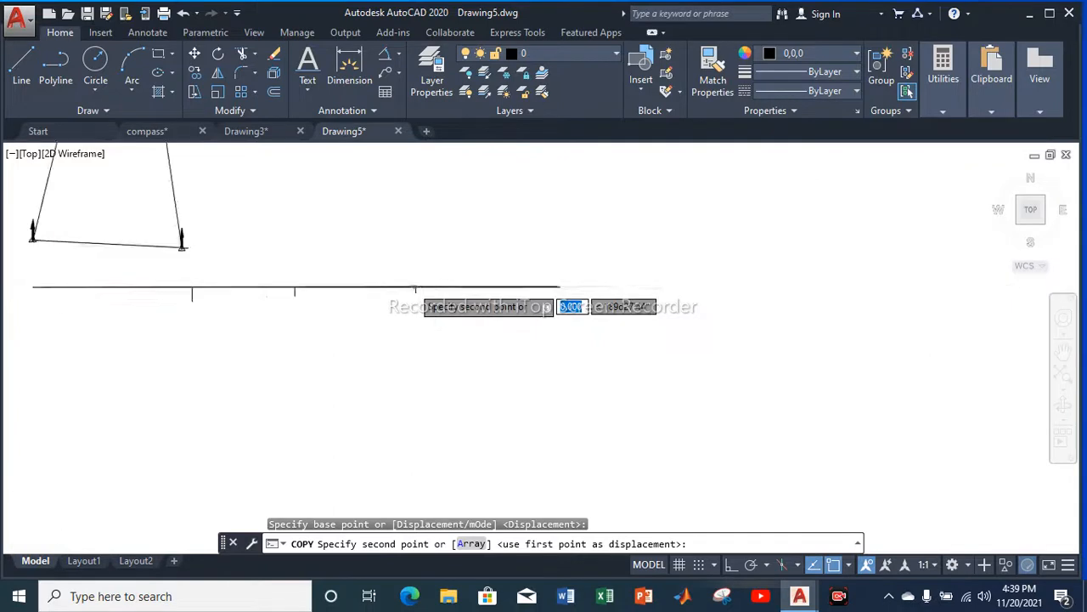
scroll(357, 289, down, 3)
scroll(263, 247, up, 6)
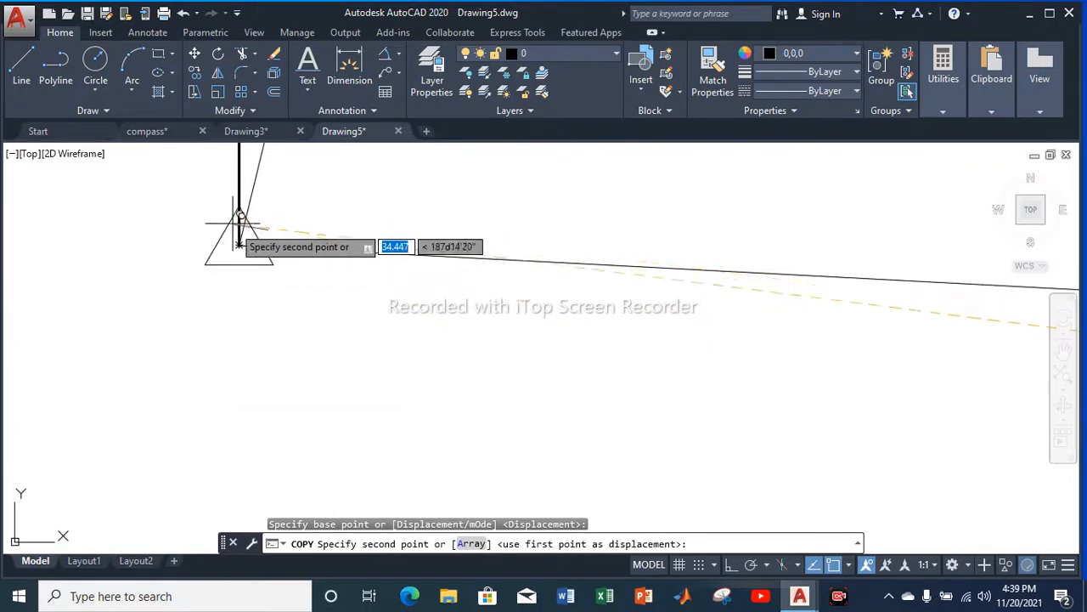
scroll(240, 246, up, 5)
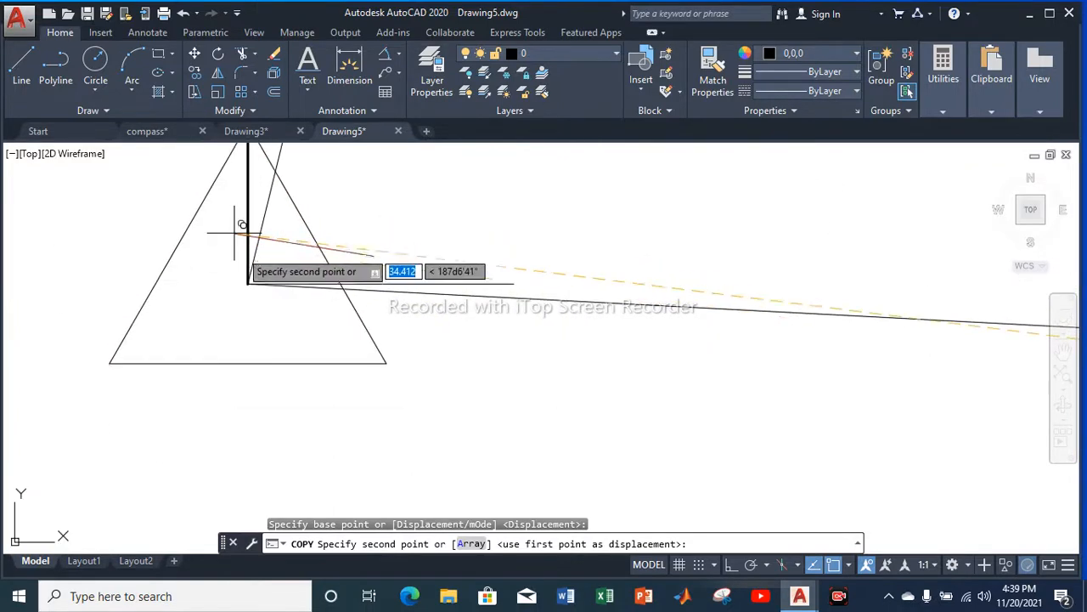
click(247, 283)
key(Escape)
Load the ACAD_ISO02W100 dashed linetype from acad.lin into the drawing
scroll(396, 326, down, 5)
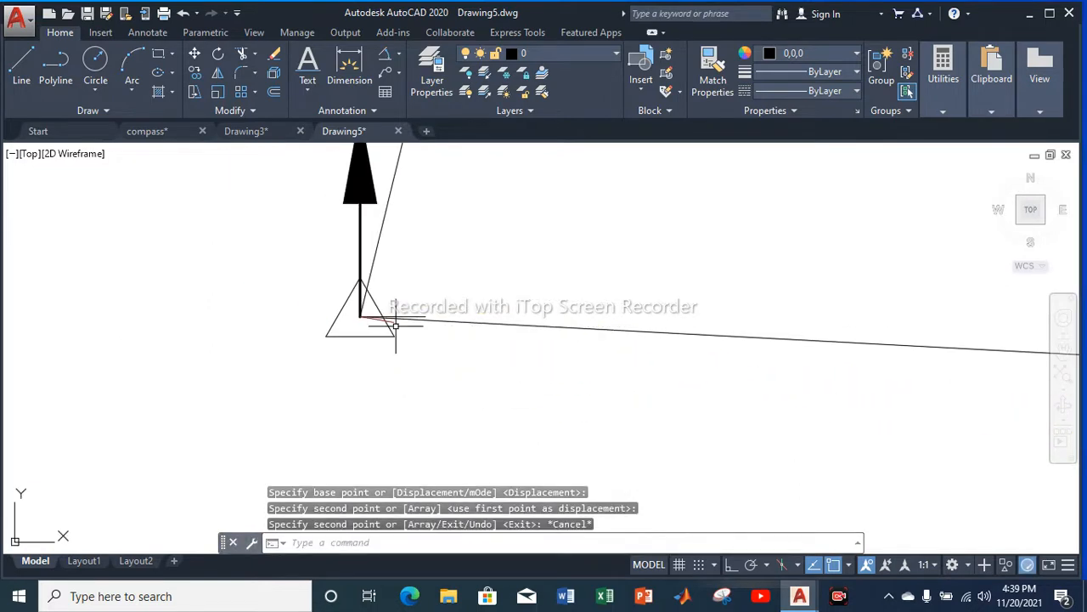
scroll(504, 346, down, 4)
scroll(536, 253, up, 2)
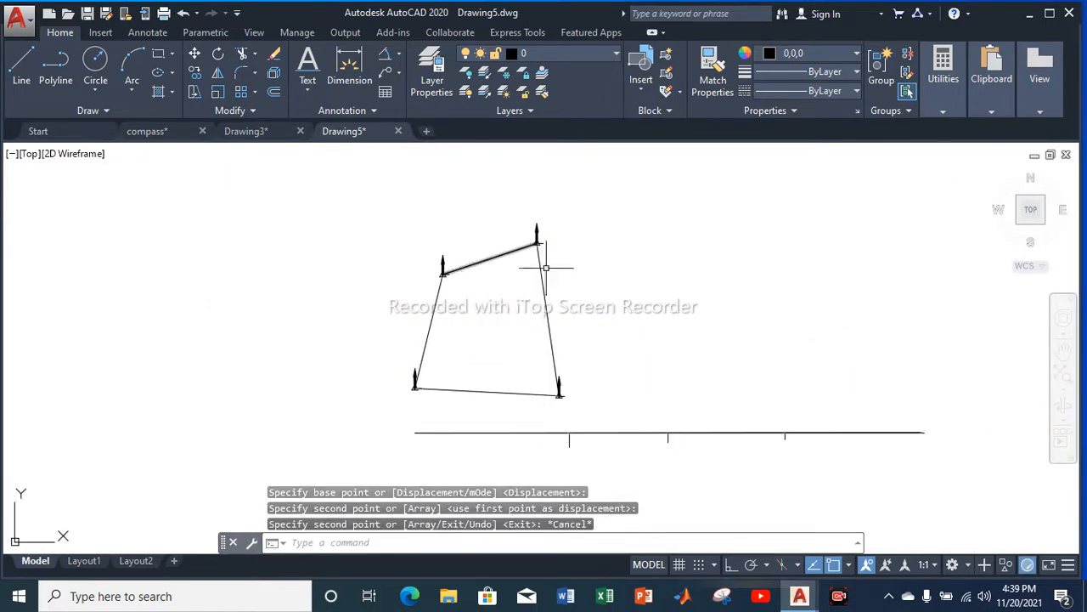
click(540, 248)
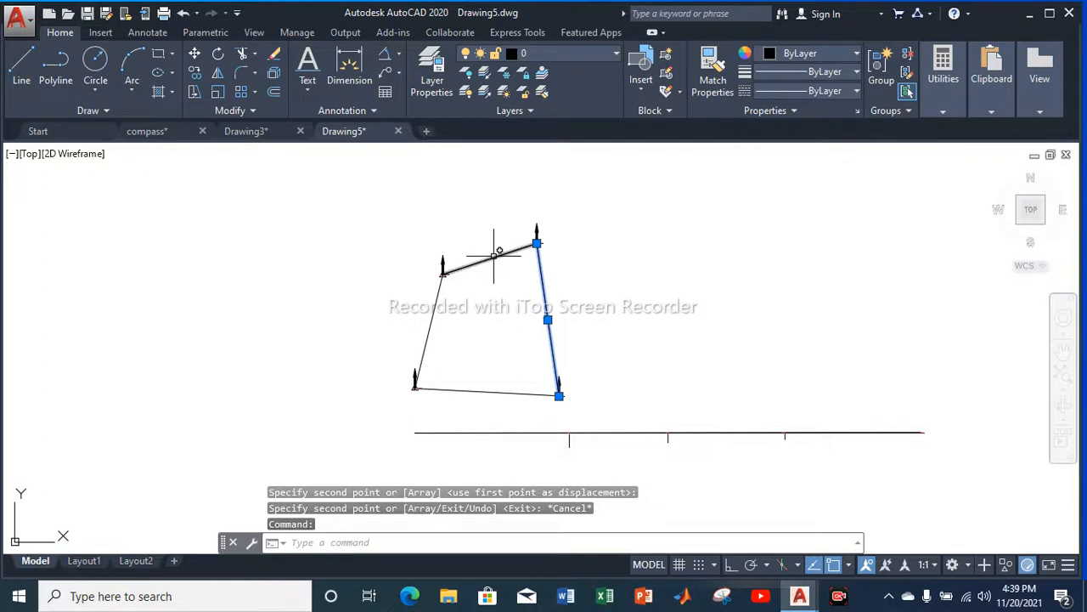
click(494, 254)
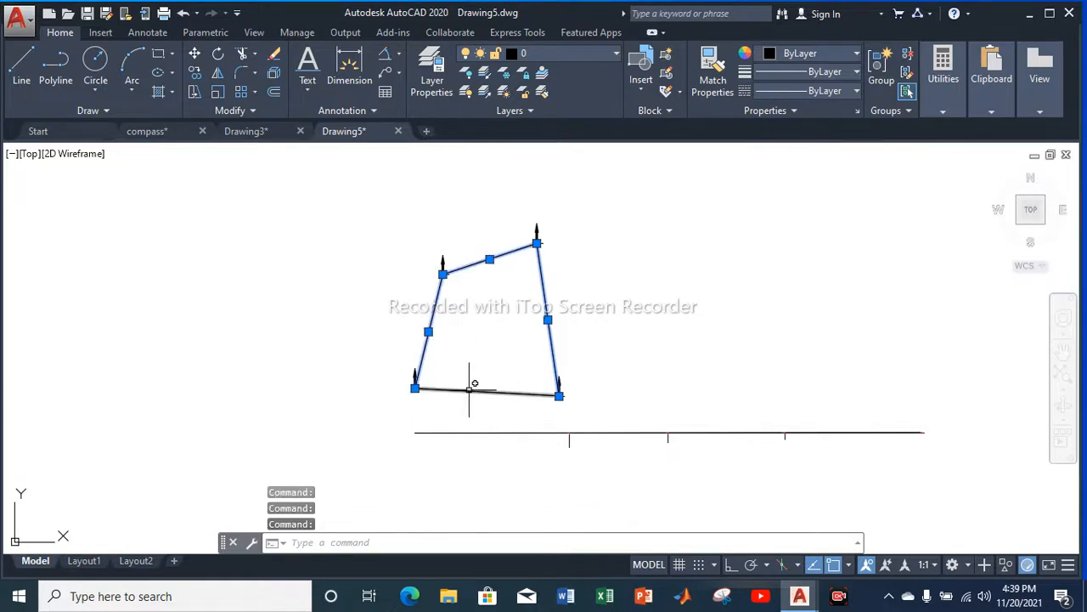
click(856, 91)
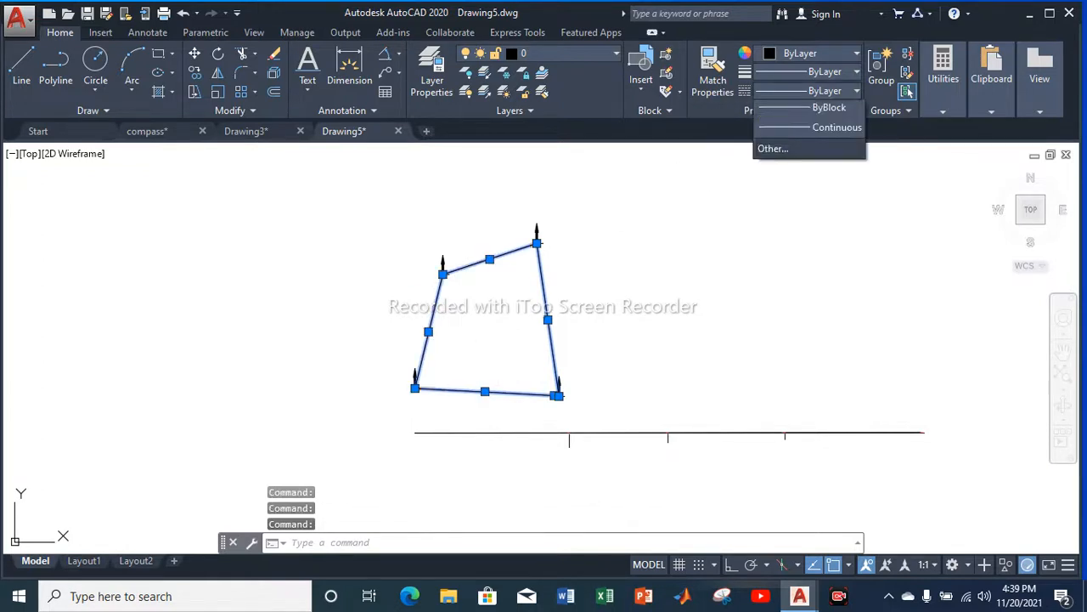
click(773, 172)
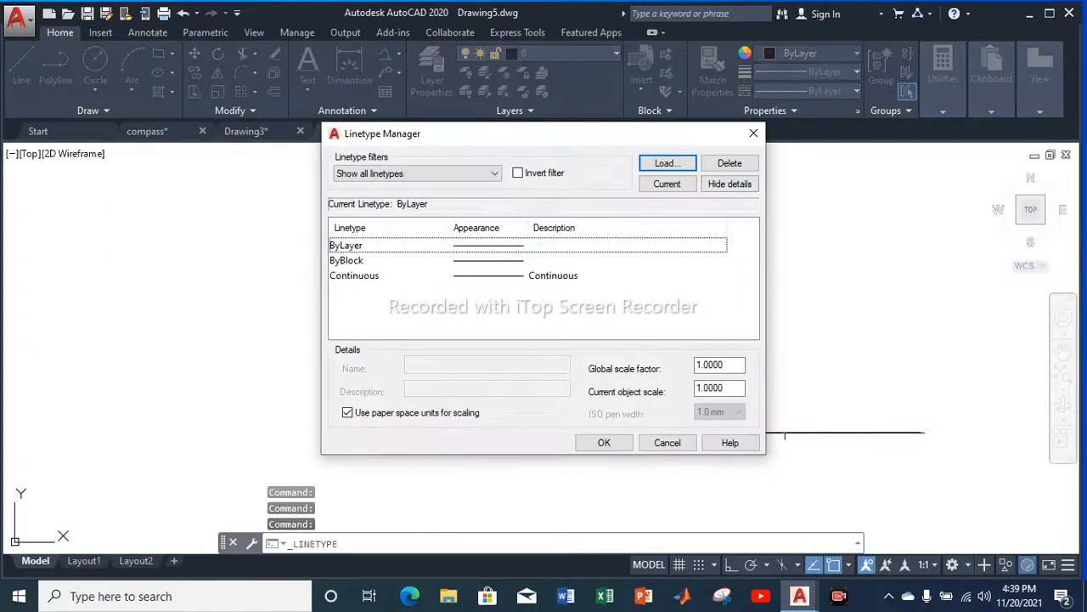
click(667, 162)
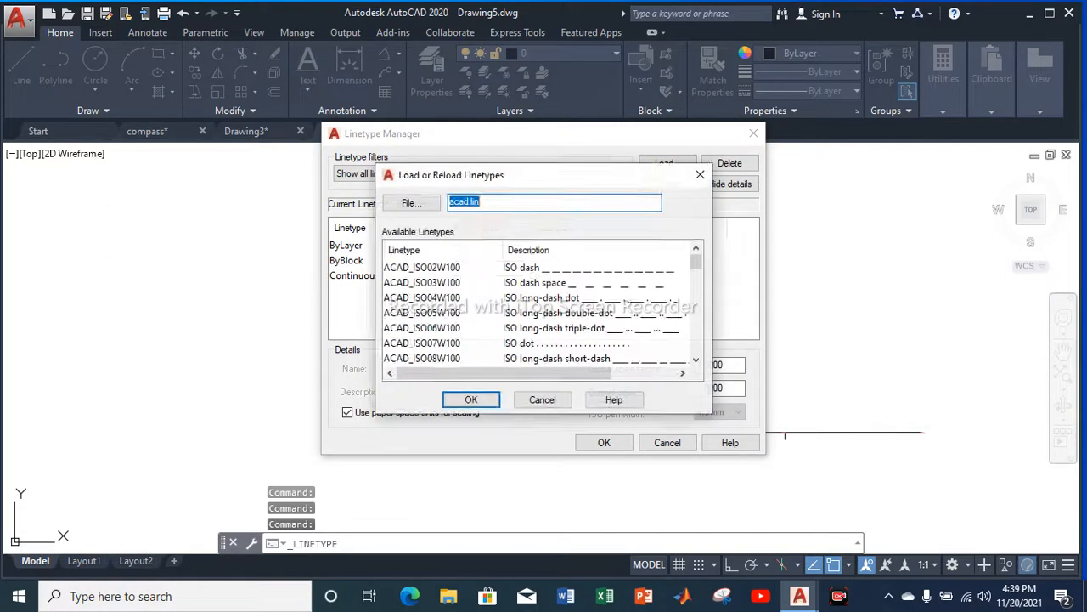
click(421, 267)
click(470, 400)
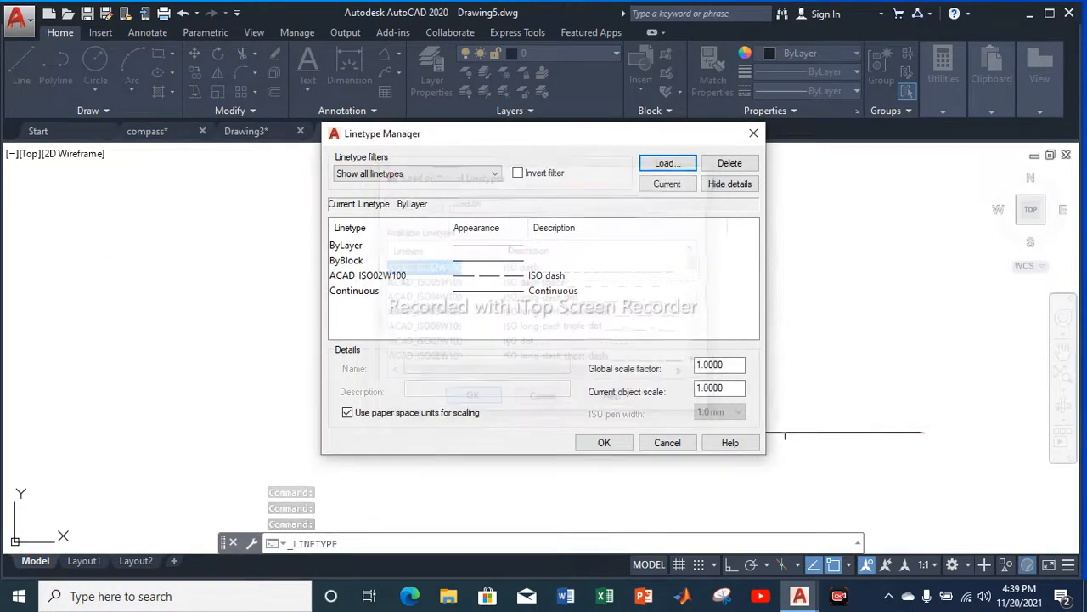
Set the global linetype scale factor to 0.25 and accept the linetype settings
click(368, 276)
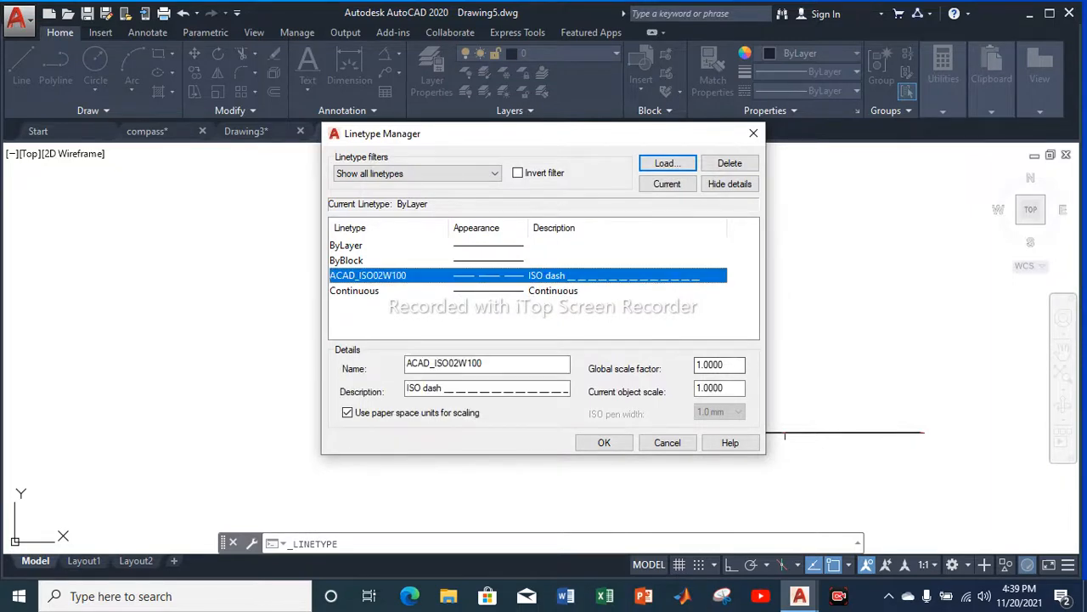
key(BackSpace)
key(BackSpace)
key(BackSpace)
key(BackSpace)
key(BackSpace)
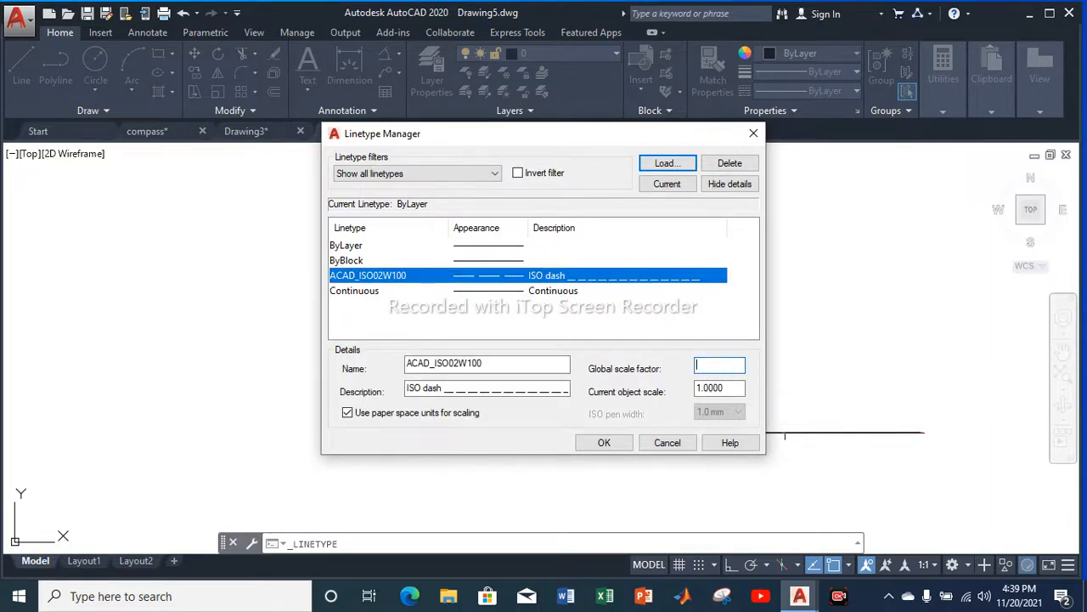
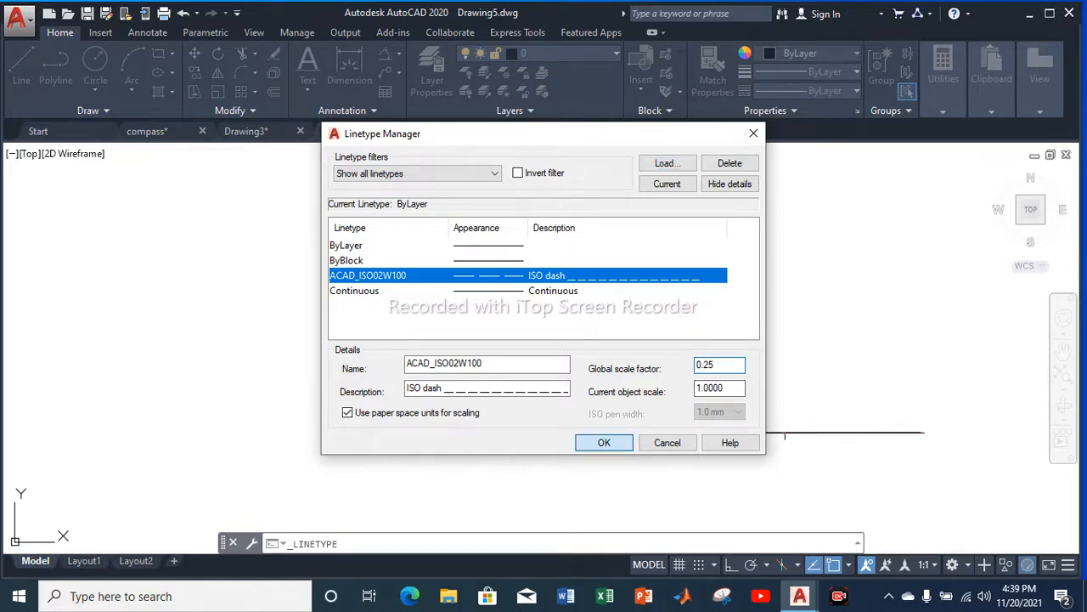
key(Return)
Assign the ACAD_ISO02W100 linetype to all the unadjusted traverse lines, including the closing-error line, and clear the selection
click(548, 334)
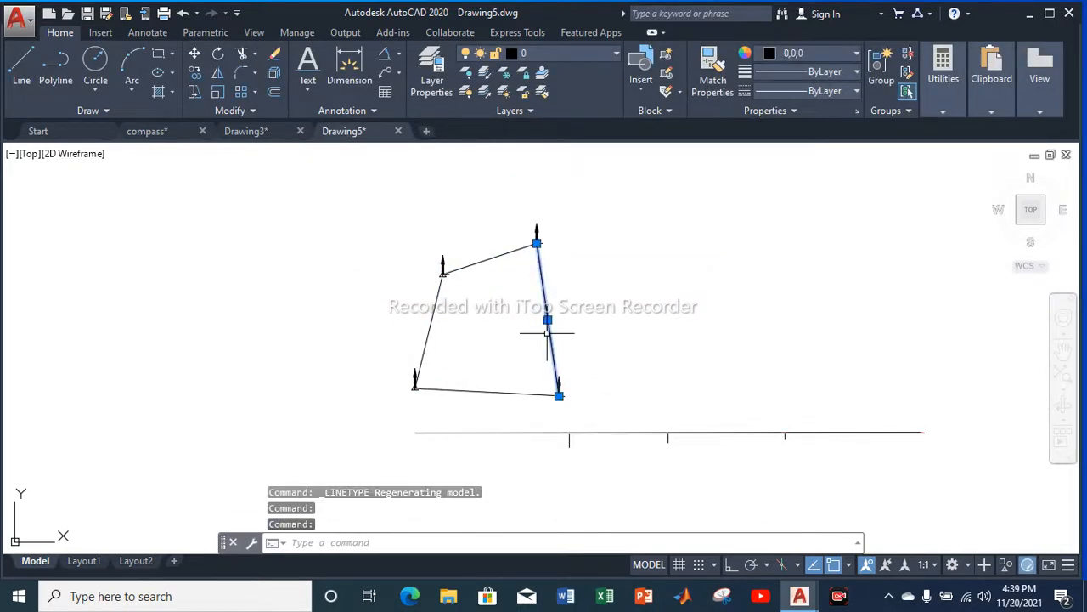
click(499, 253)
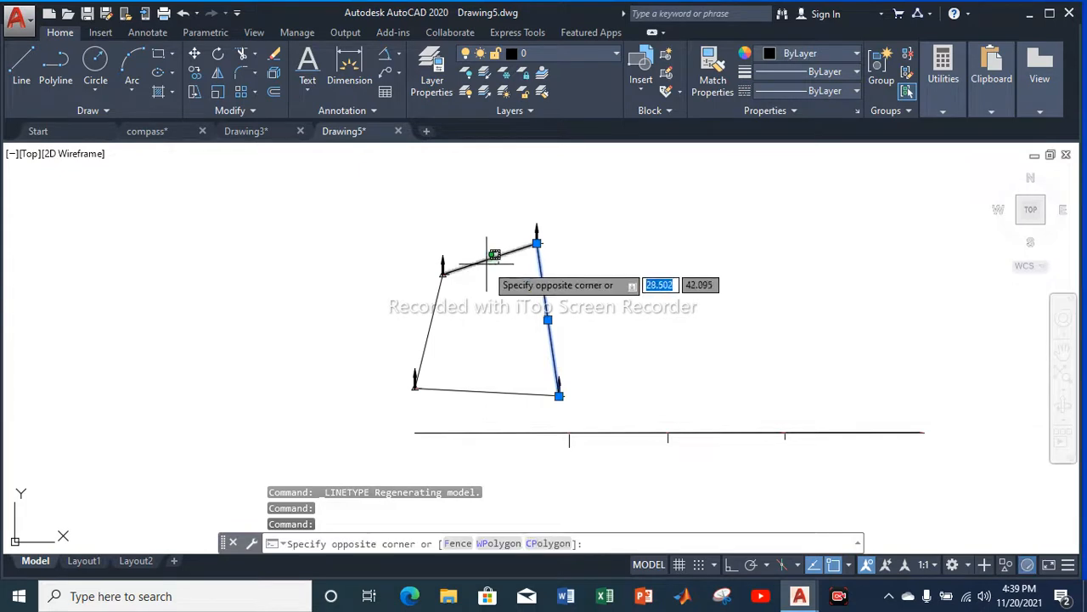
click(488, 262)
click(431, 319)
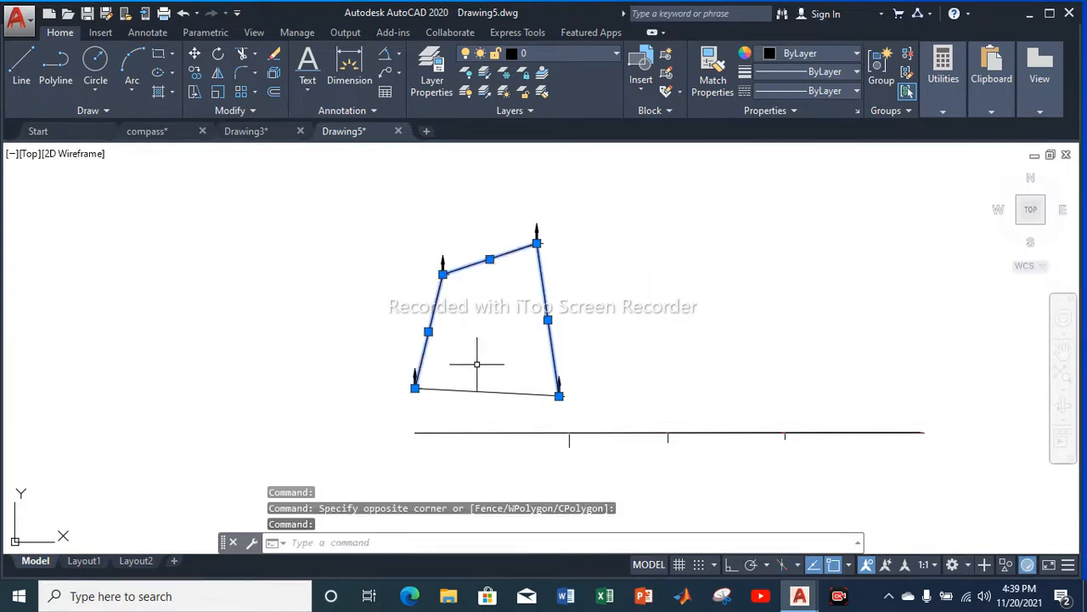
click(486, 388)
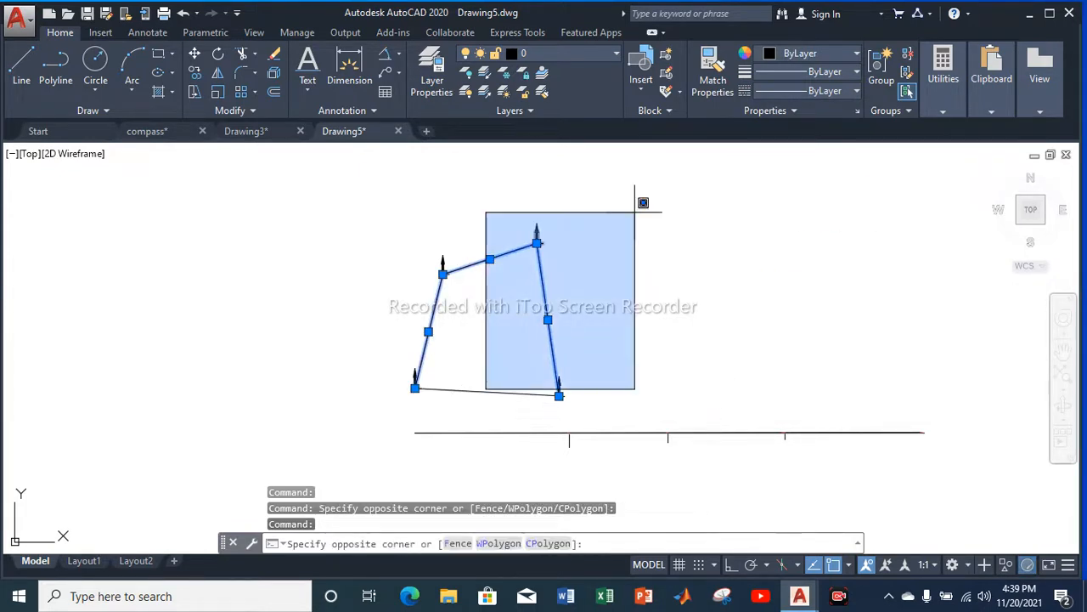
click(476, 392)
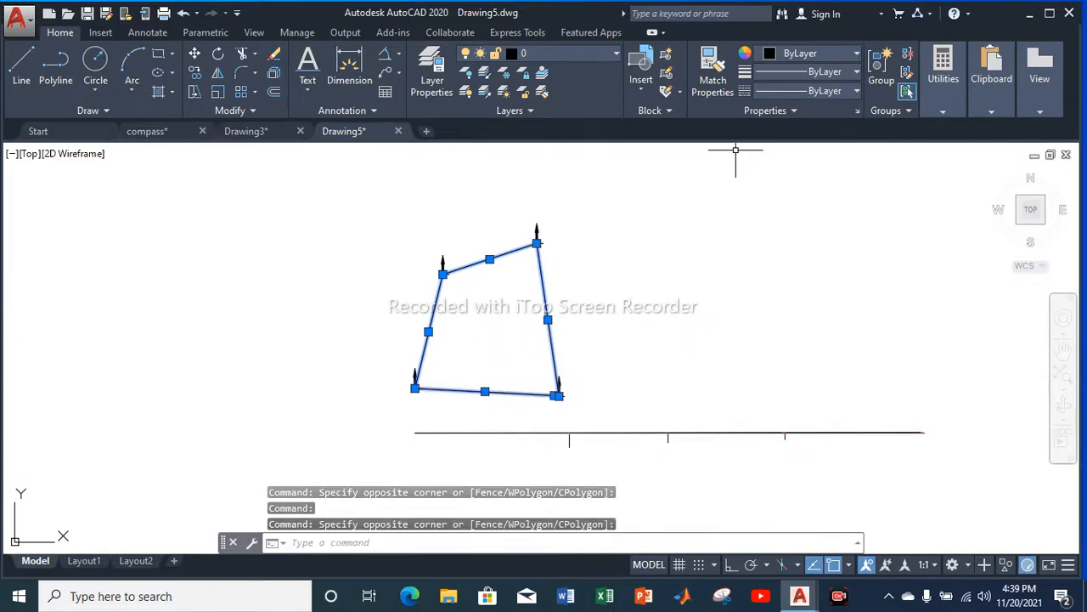
click(807, 91)
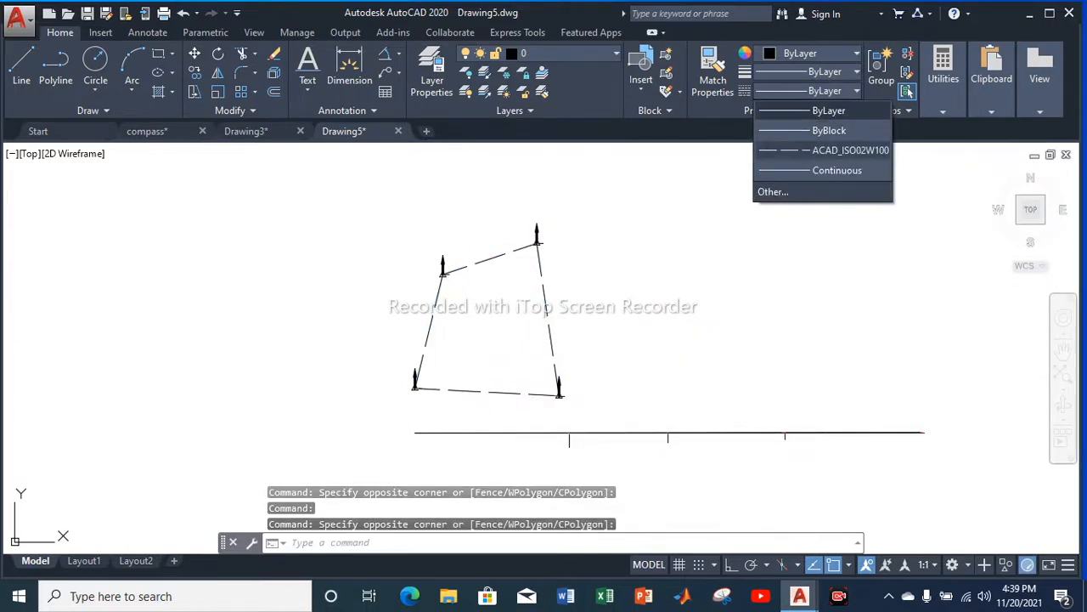
key(Escape)
key(Escape)
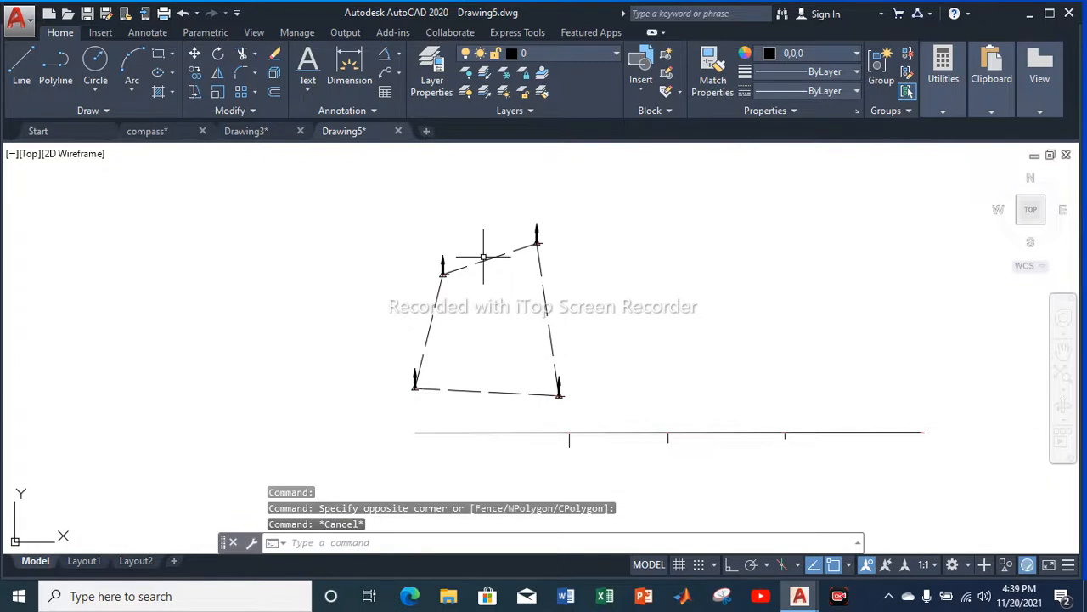
Erase the original closing-error line at the traverse's lower-right station
scroll(483, 300, up, 2)
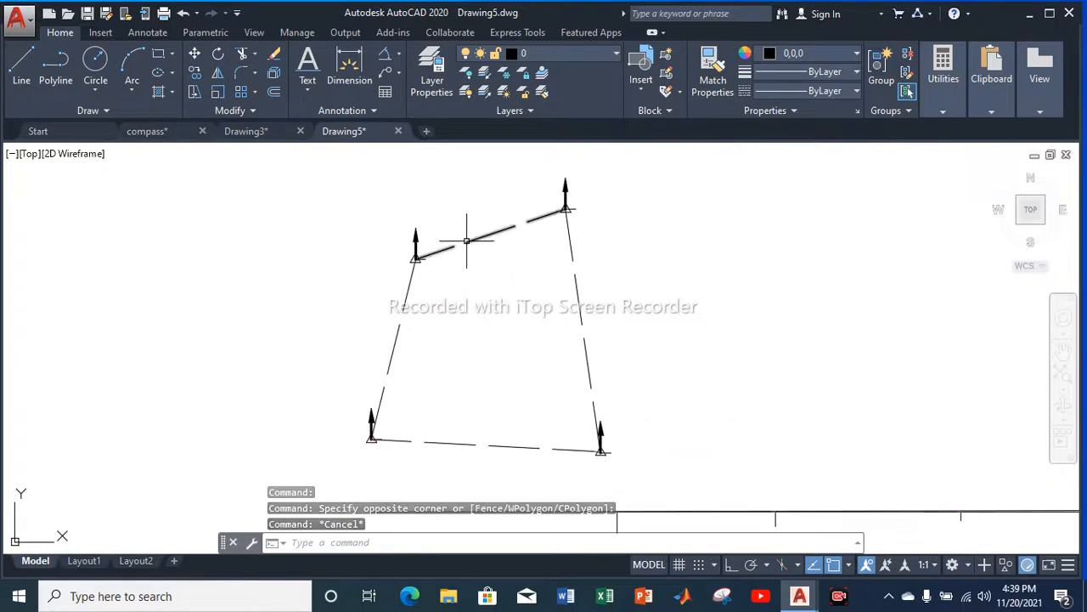
scroll(579, 466, up, 5)
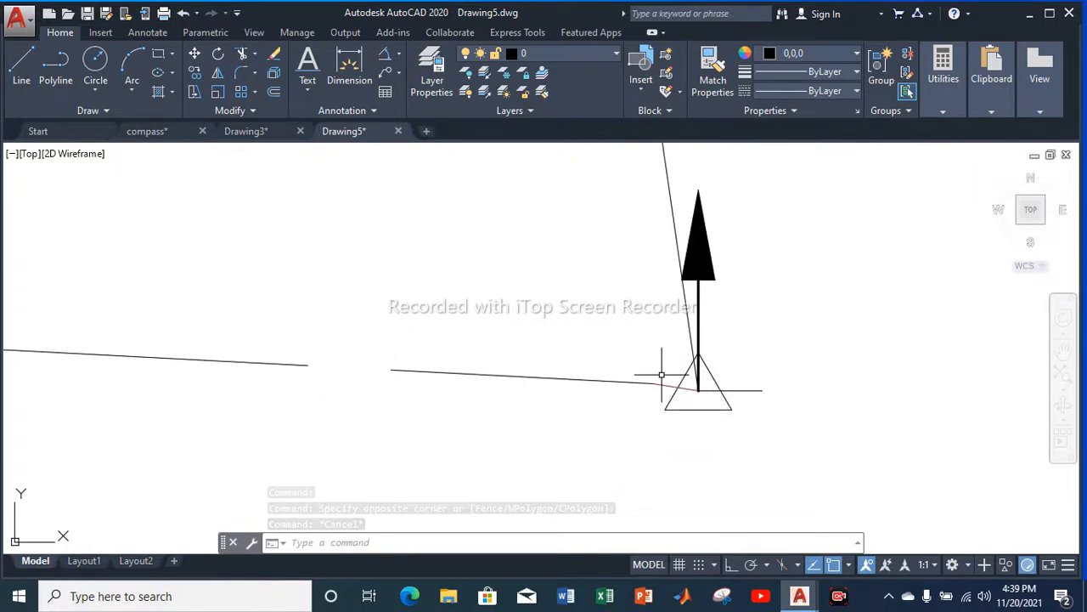
scroll(660, 369, up, 4)
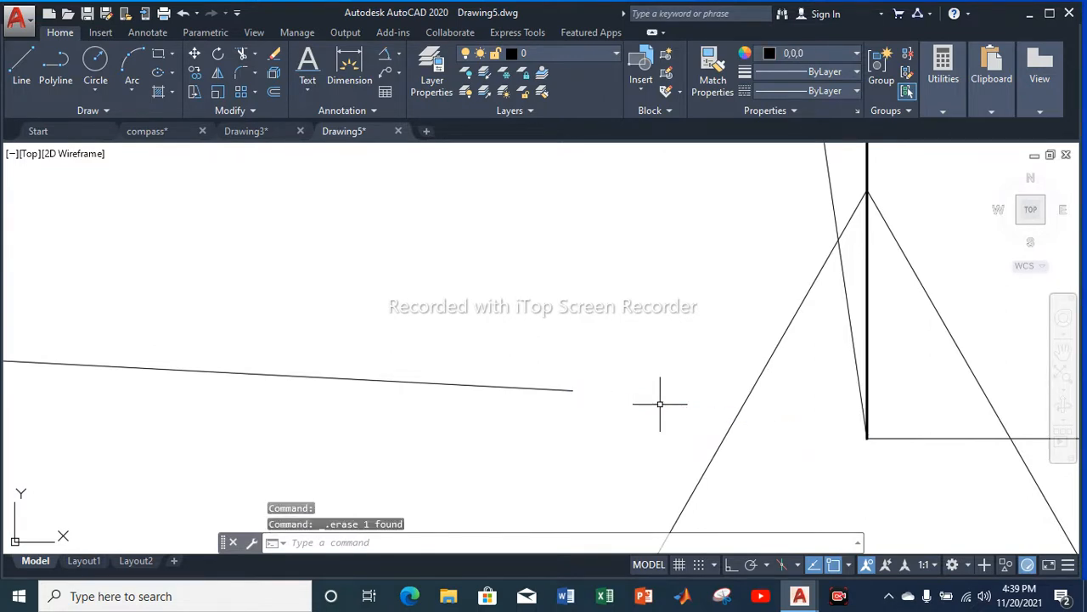
scroll(657, 382, down, 4)
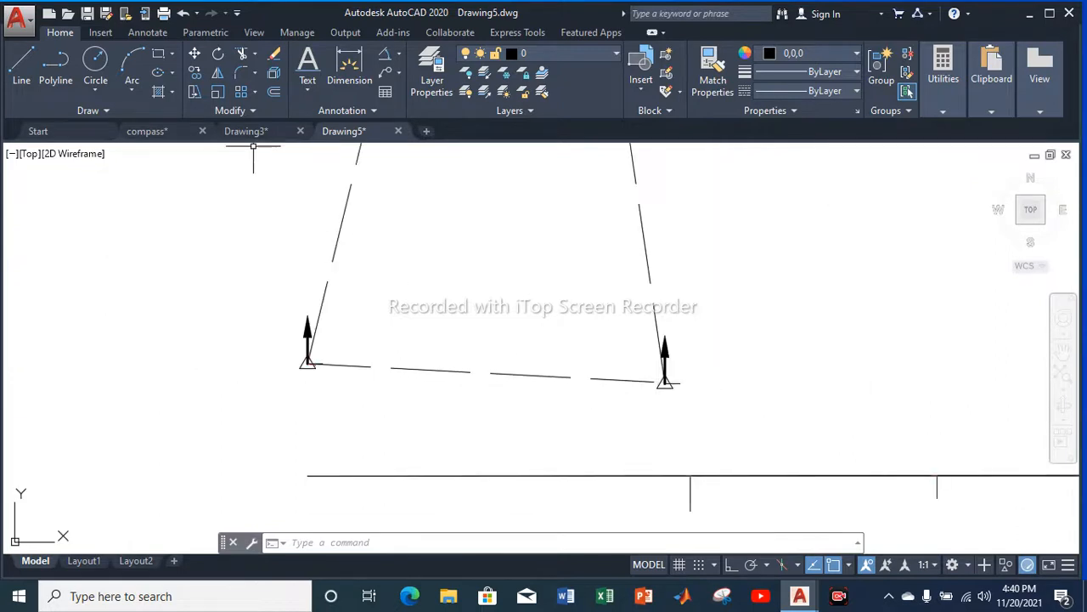
text(l)
key(Return)
scroll(371, 367, down, 3)
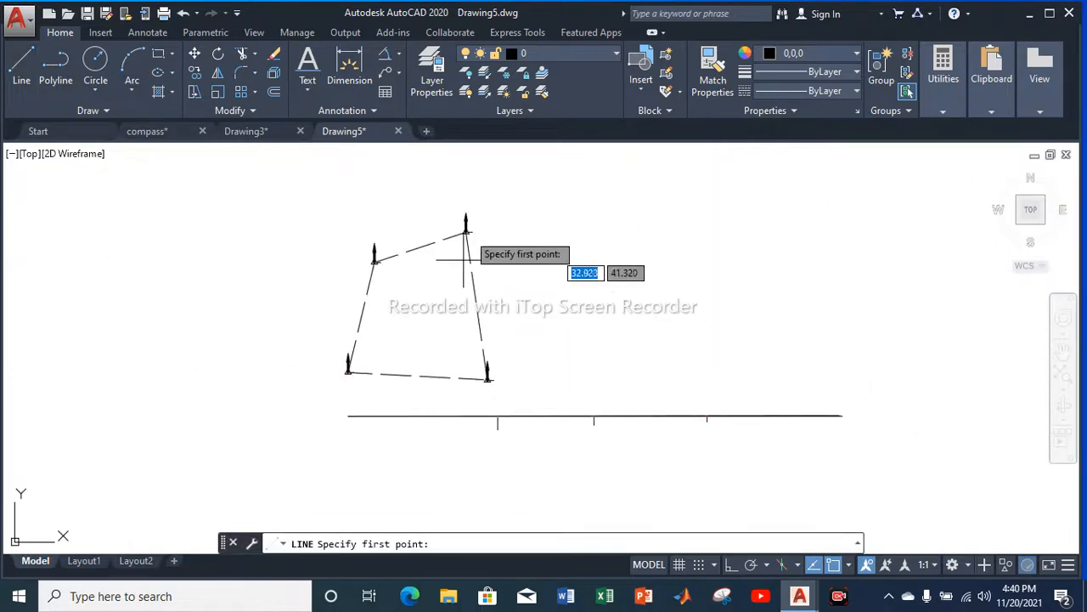
scroll(469, 231, up, 3)
scroll(470, 223, up, 2)
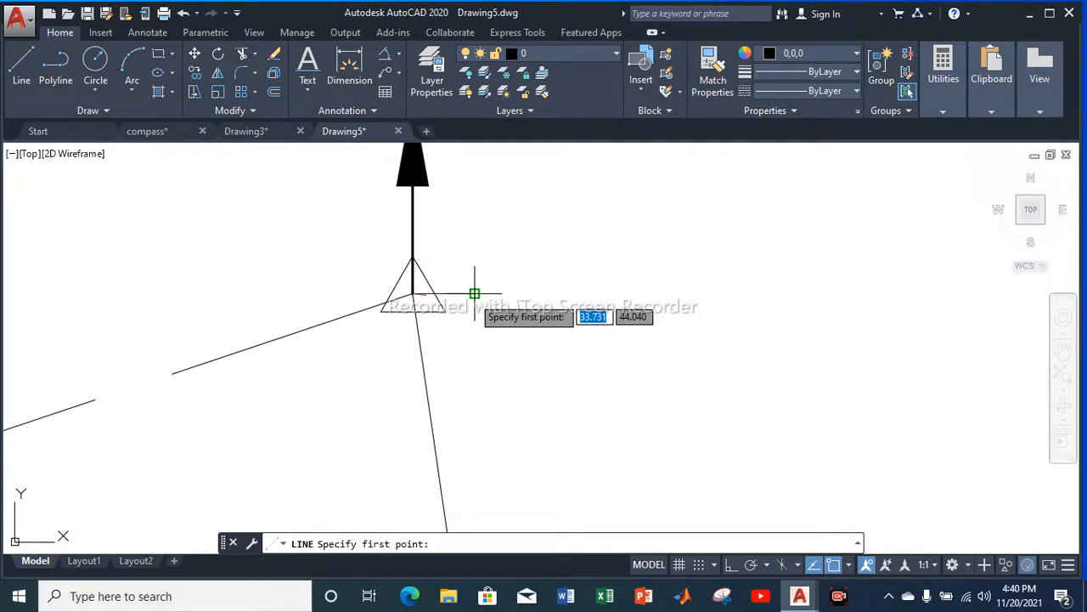
key(Escape)
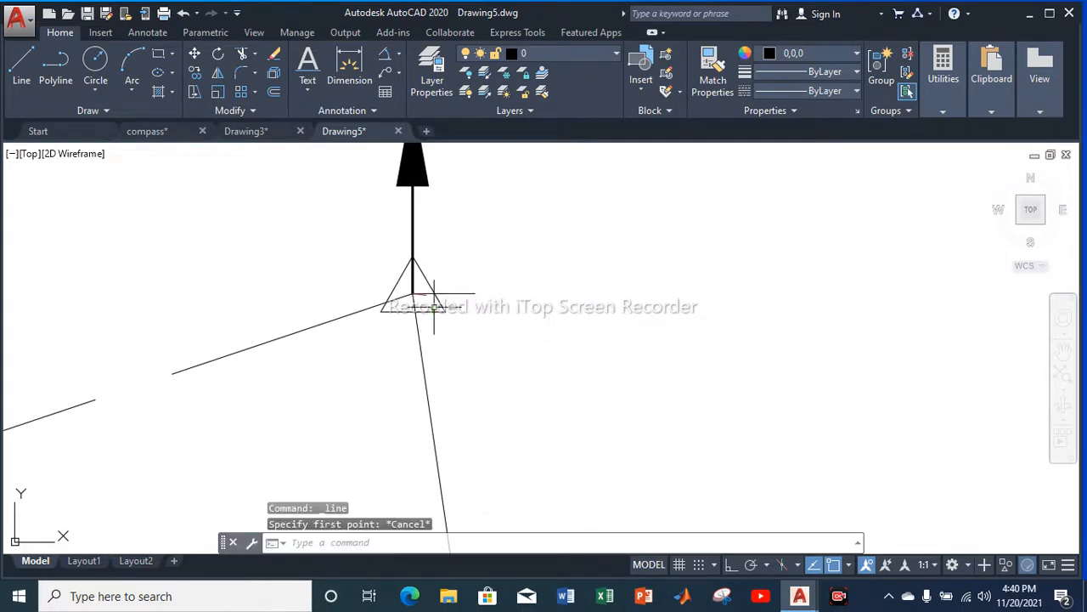
key(Return)
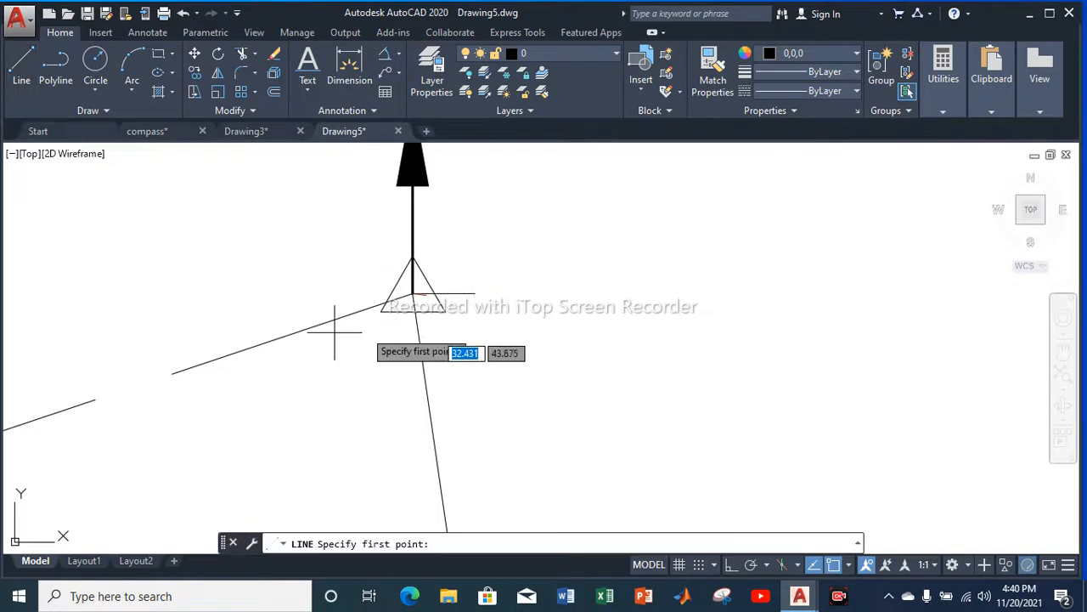
scroll(425, 310, up, 4)
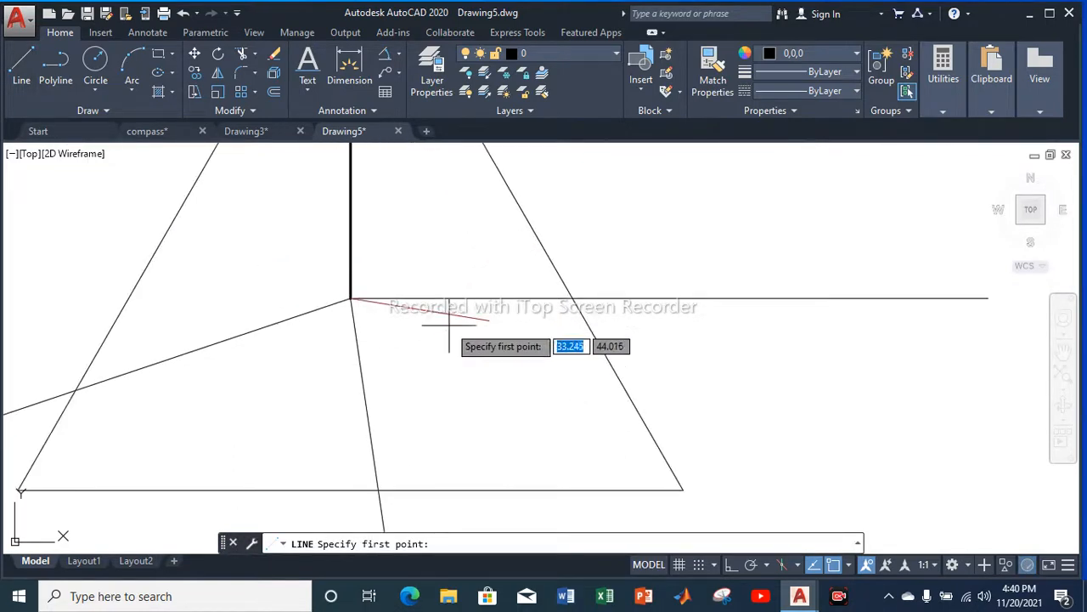
key(Escape)
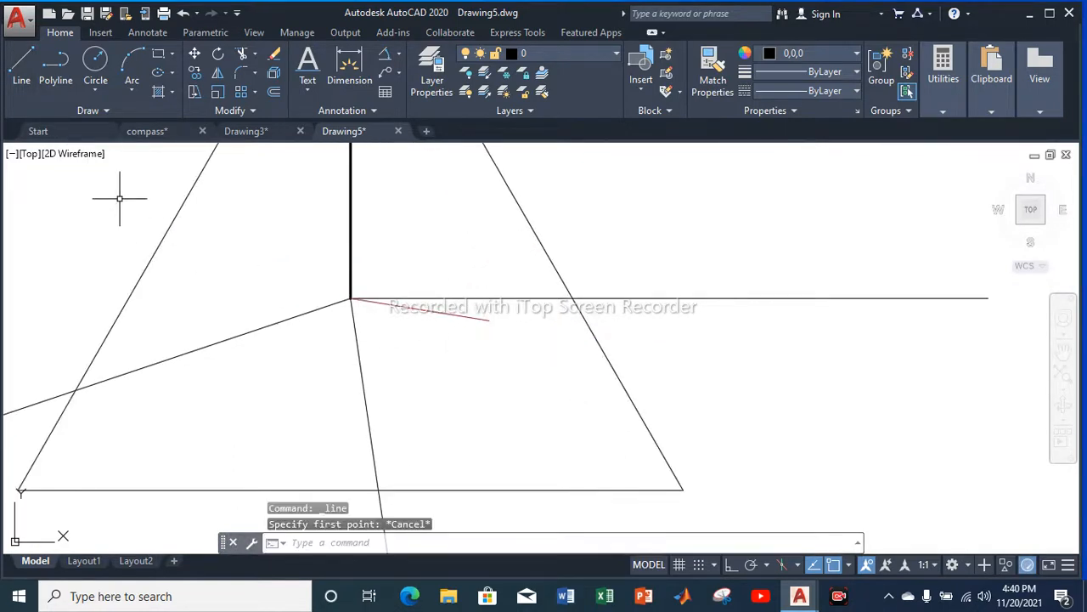
Draw the first adjusted traverse line from the red correction line's end at the upper-right station to the correction end at the upper-left station
key(Return)
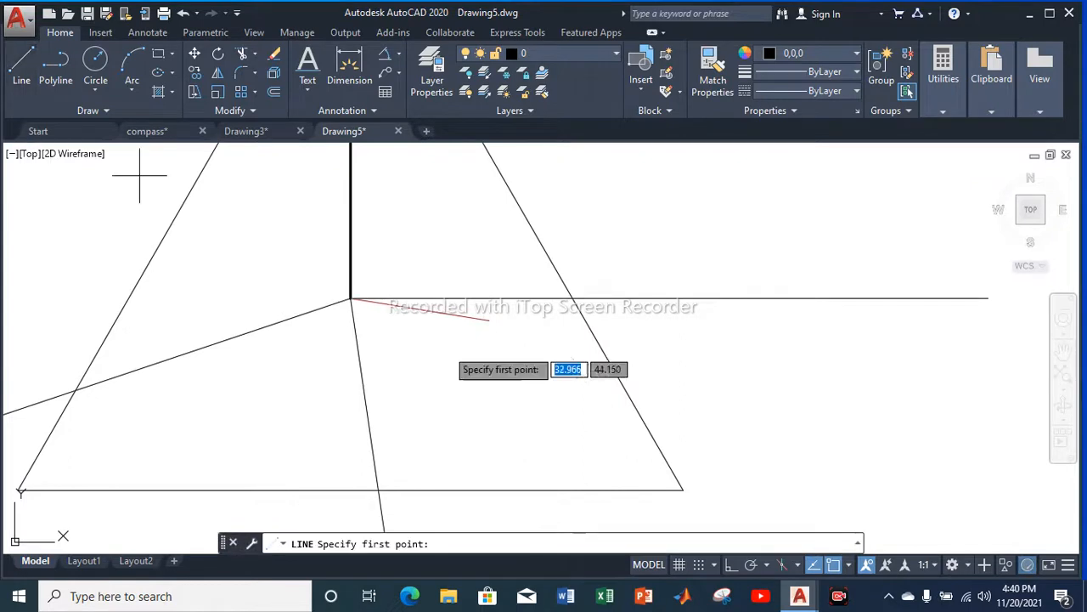
click(488, 320)
scroll(489, 320, down, 3)
scroll(491, 326, up, 3)
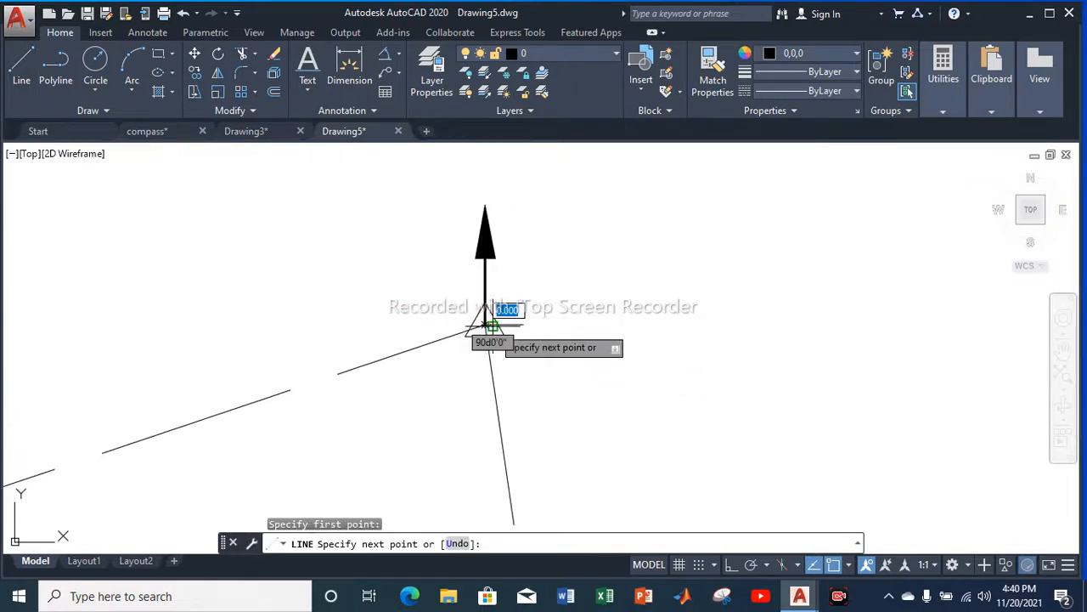
scroll(406, 382, up, 5)
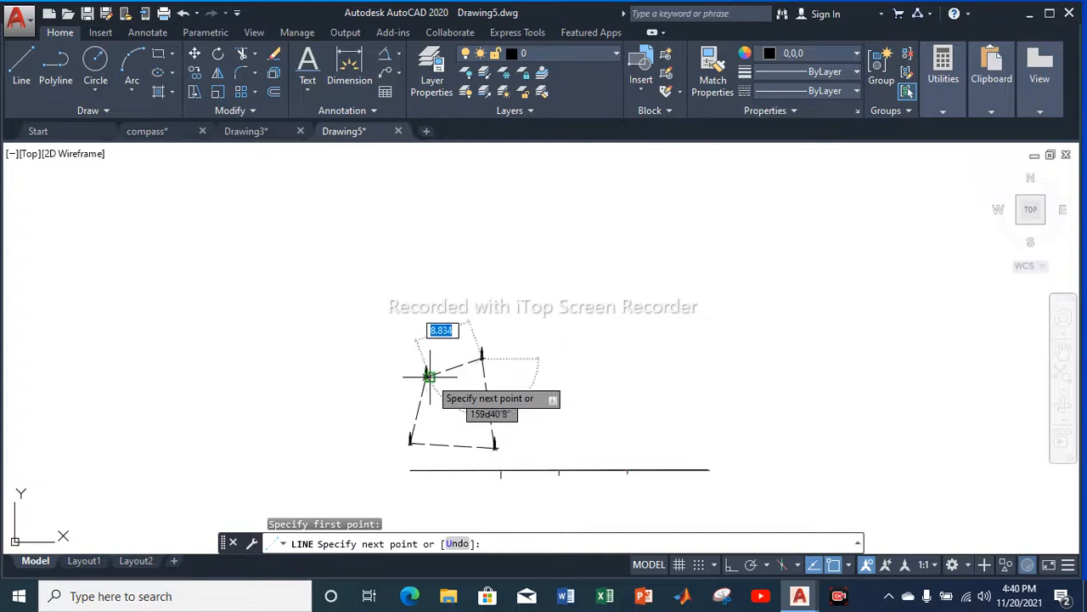
scroll(407, 394, up, 1)
scroll(284, 387, up, 4)
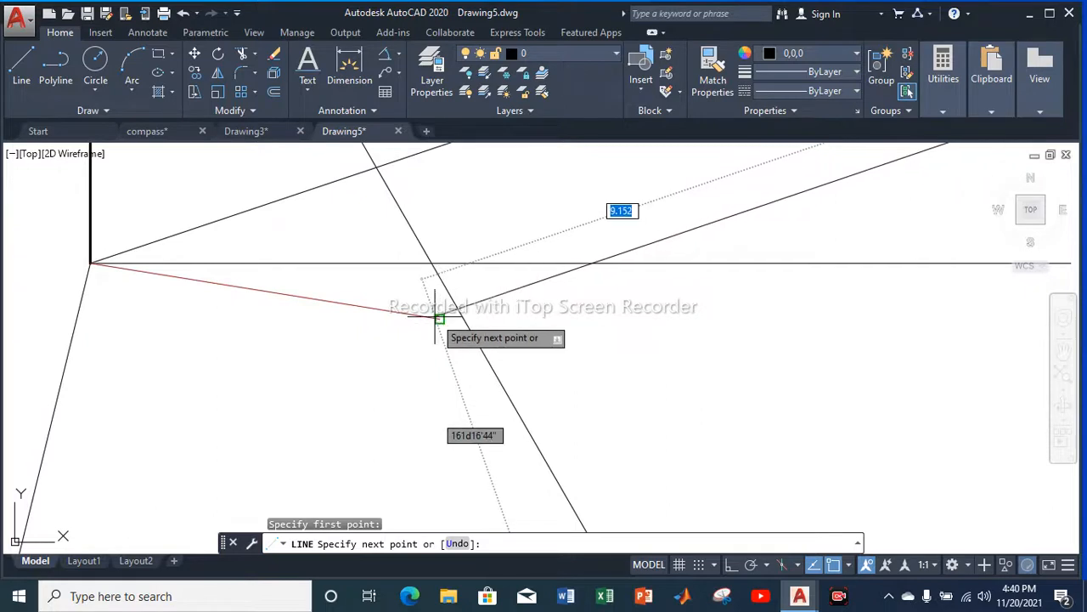
scroll(435, 320, up, 2)
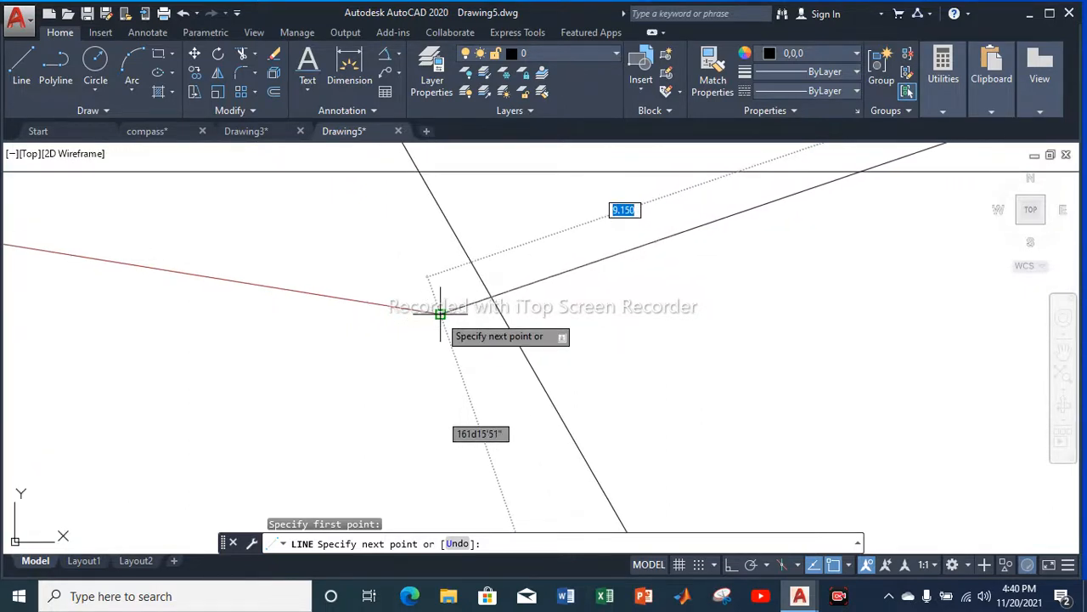
click(440, 312)
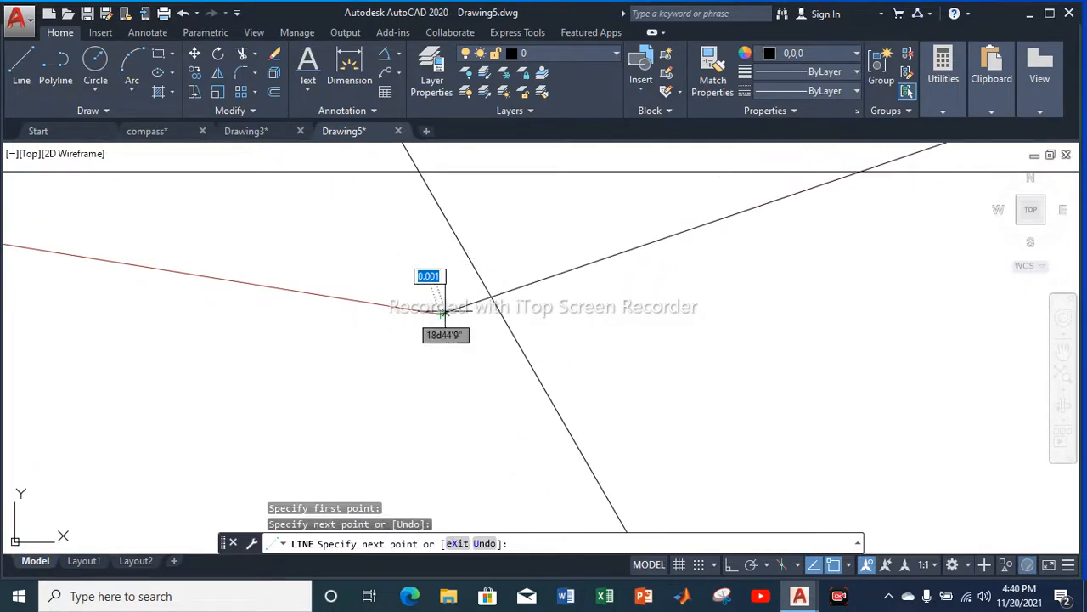
Continue the adjusted traverse line to the end of the red correction line at the lower-left station
scroll(442, 361, down, 3)
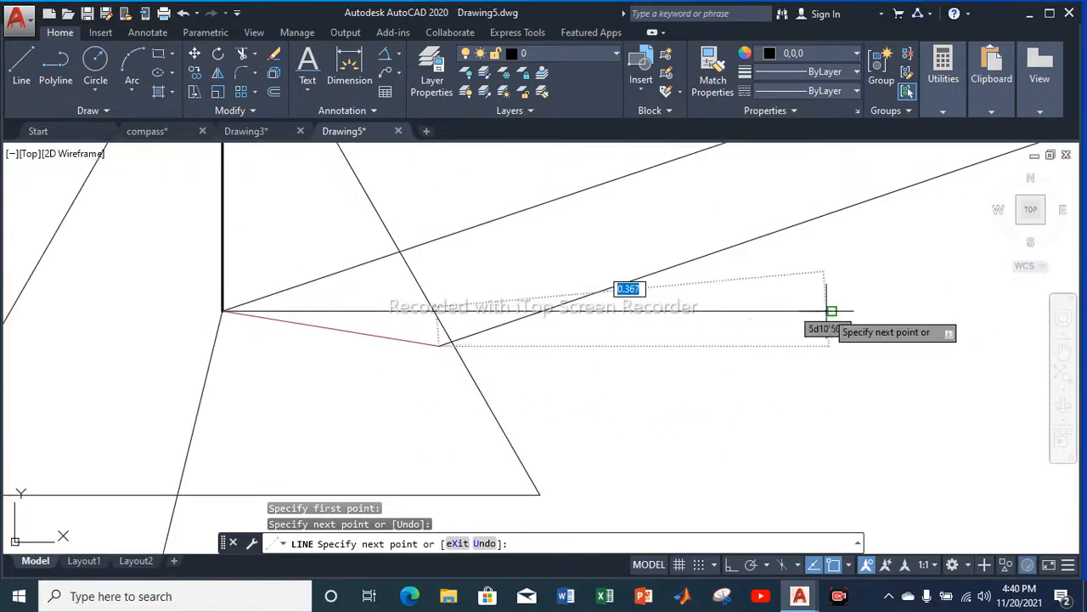
scroll(469, 332, down, 5)
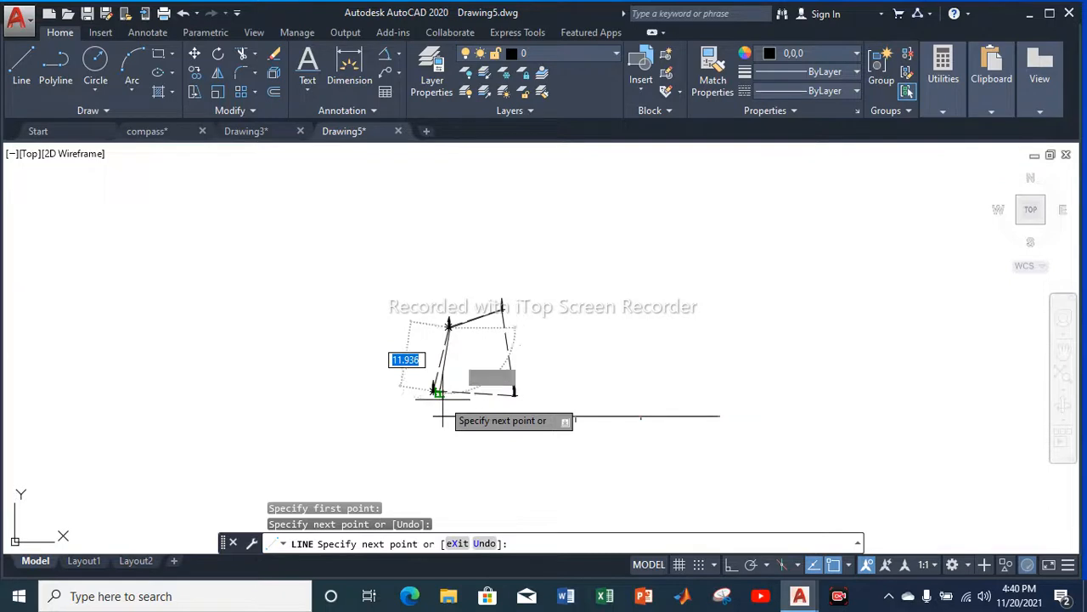
scroll(433, 374, up, 5)
scroll(360, 356, up, 4)
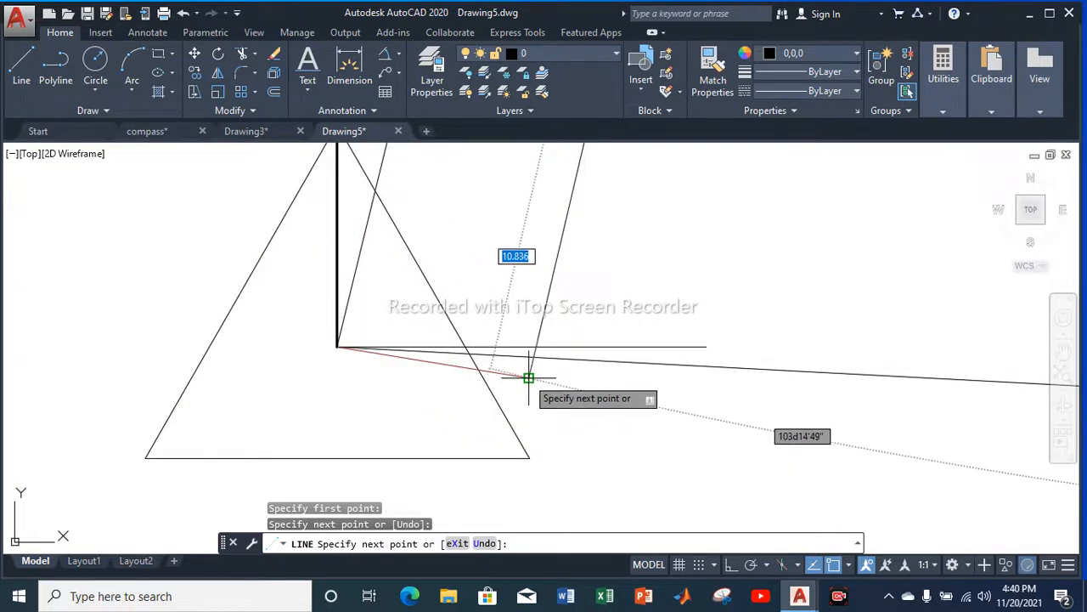
click(528, 377)
Continue the adjusted traverse line to the centre point of the lower-right station
scroll(510, 356, up, 5)
scroll(594, 399, down, 2)
scroll(650, 380, up, 1)
scroll(650, 380, up, 3)
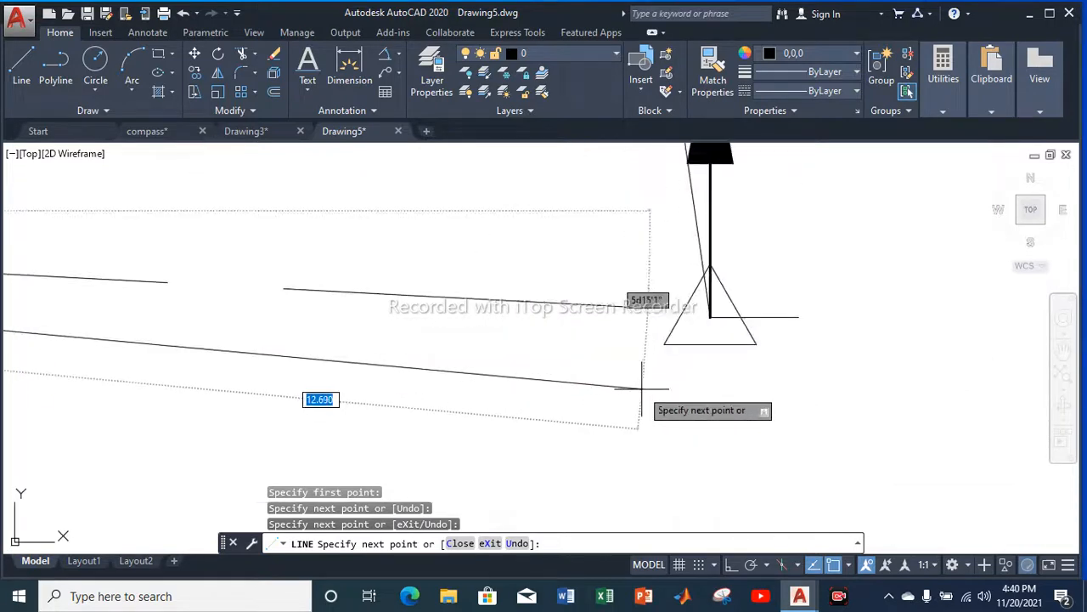
click(710, 317)
Close the adjusted traverse at the correction line's end at the upper-right station and finish the line
scroll(710, 357, down, 4)
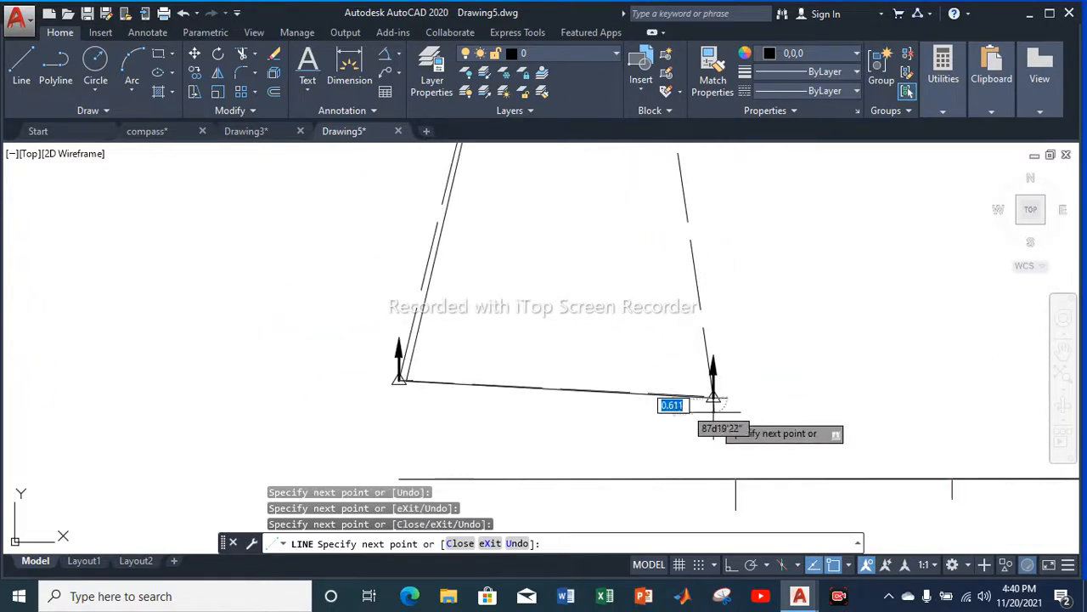
scroll(717, 180, up, 5)
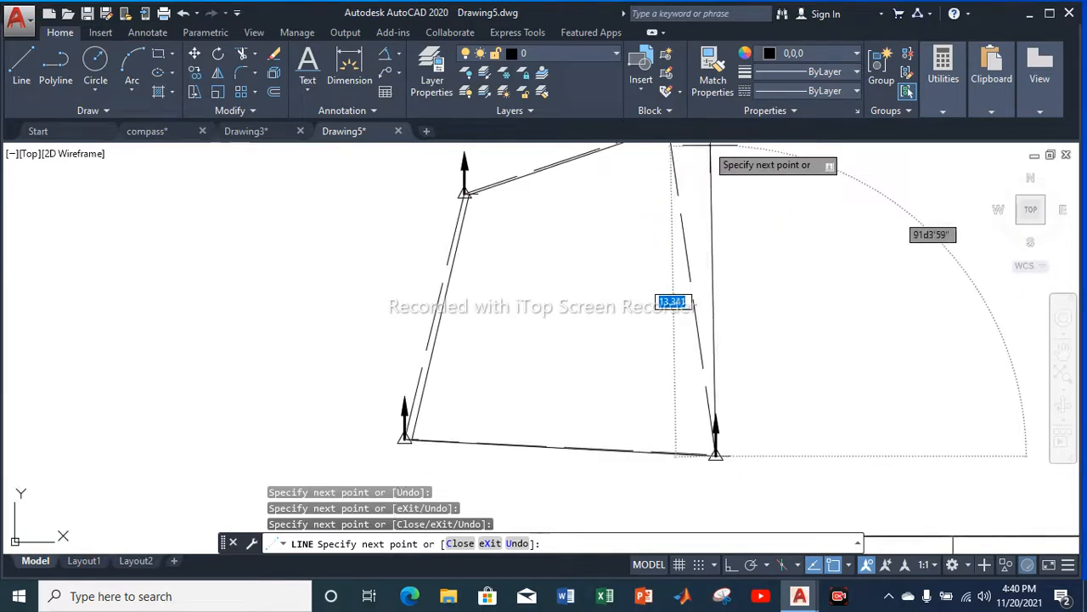
scroll(672, 155, down, 4)
scroll(669, 149, up, 2)
scroll(669, 149, up, 4)
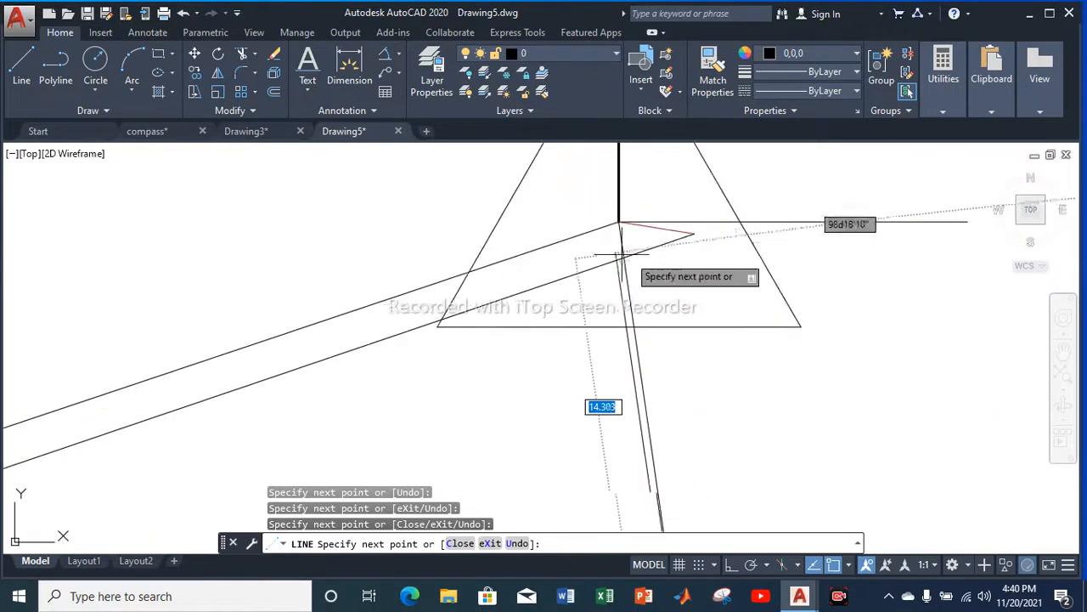
click(694, 233)
key(Escape)
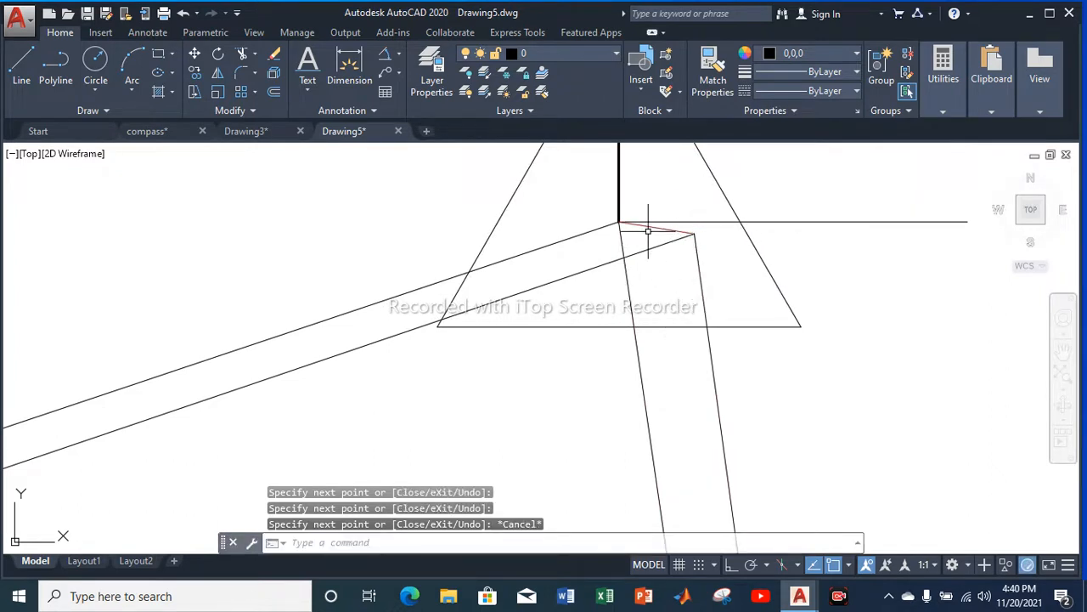
Change the colour of the red correction lines at the three corrected stations to black (0,0,0) and clear the selection
click(656, 225)
scroll(657, 227, down, 6)
scroll(351, 333, up, 6)
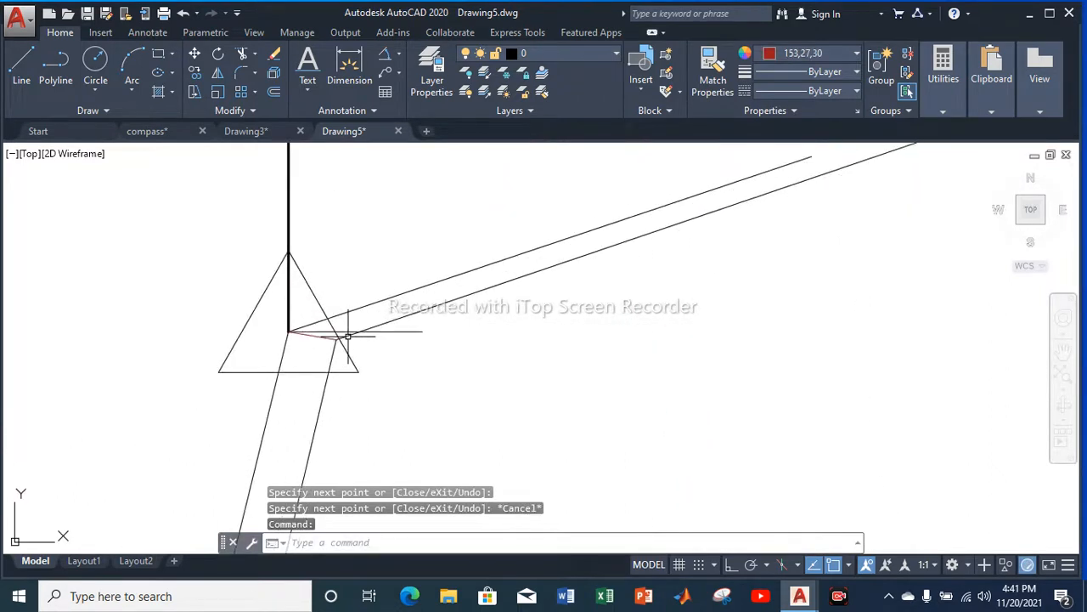
click(283, 346)
scroll(315, 313, down, 12)
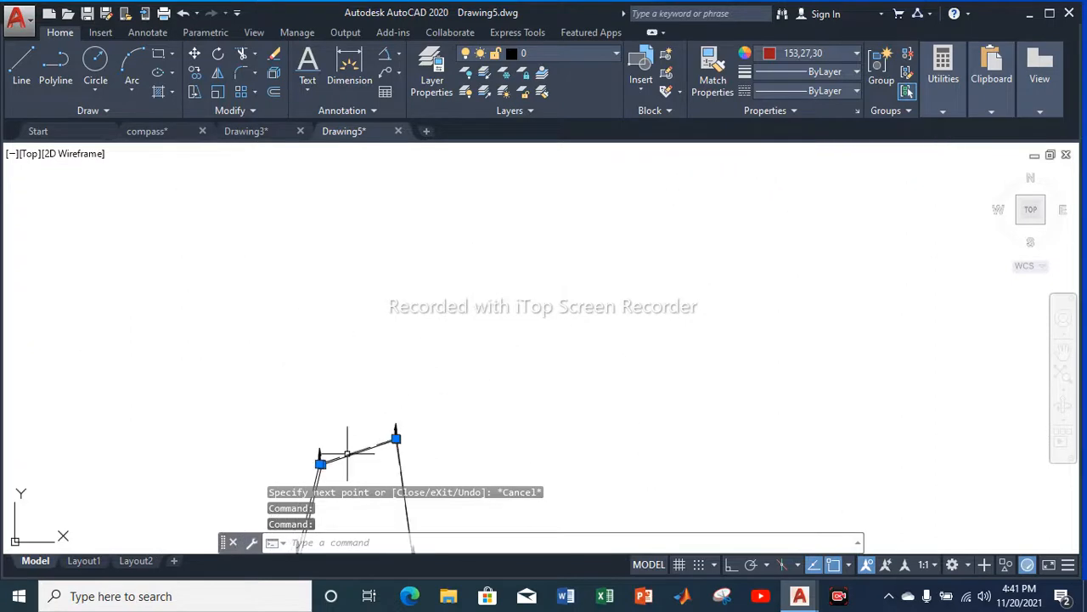
scroll(420, 172, up, 10)
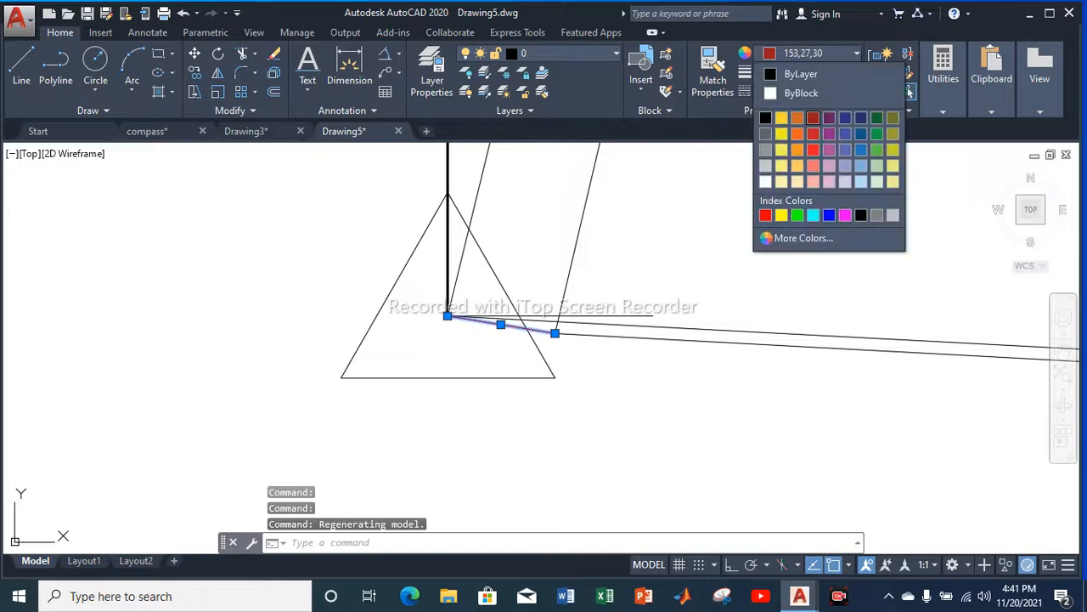
click(765, 117)
scroll(635, 310, down, 2)
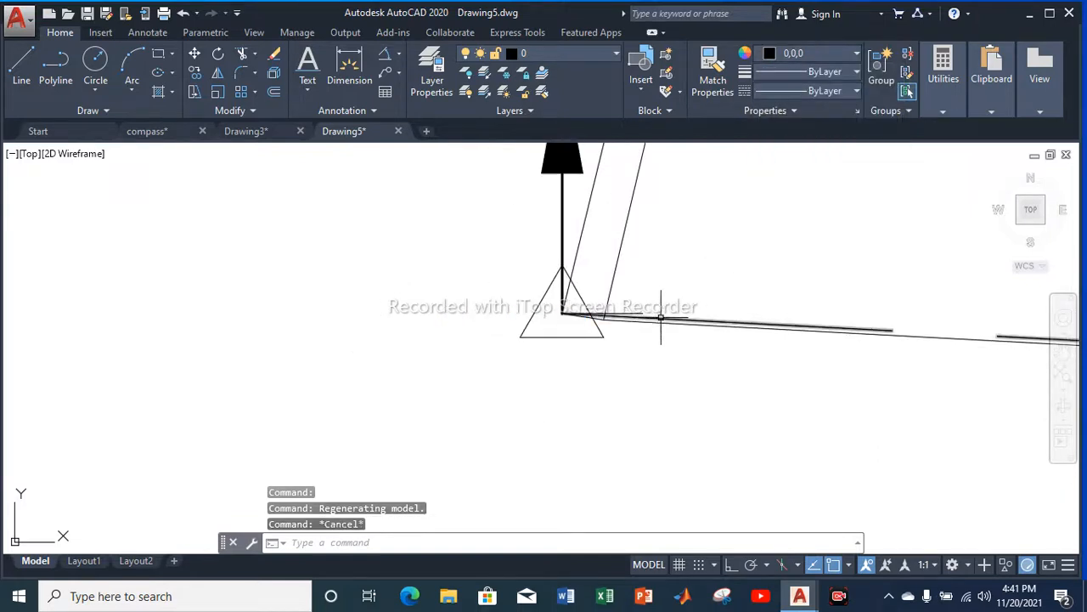
Highlight the four adjusted traverse lines to review the closed figure, and clear the selection
scroll(661, 317, down, 3)
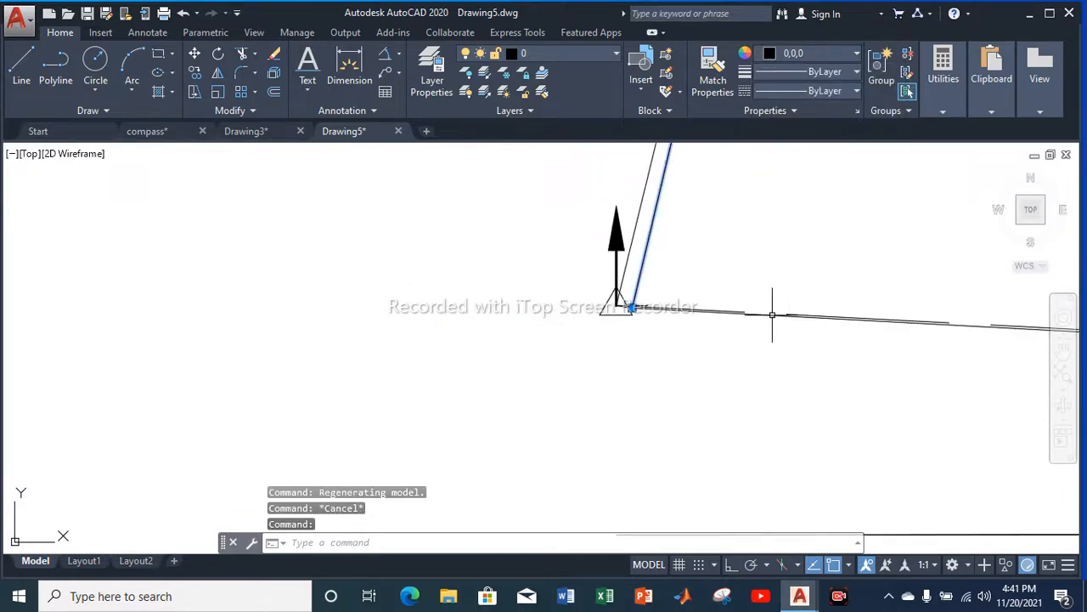
scroll(771, 311, down, 3)
scroll(728, 315, up, 5)
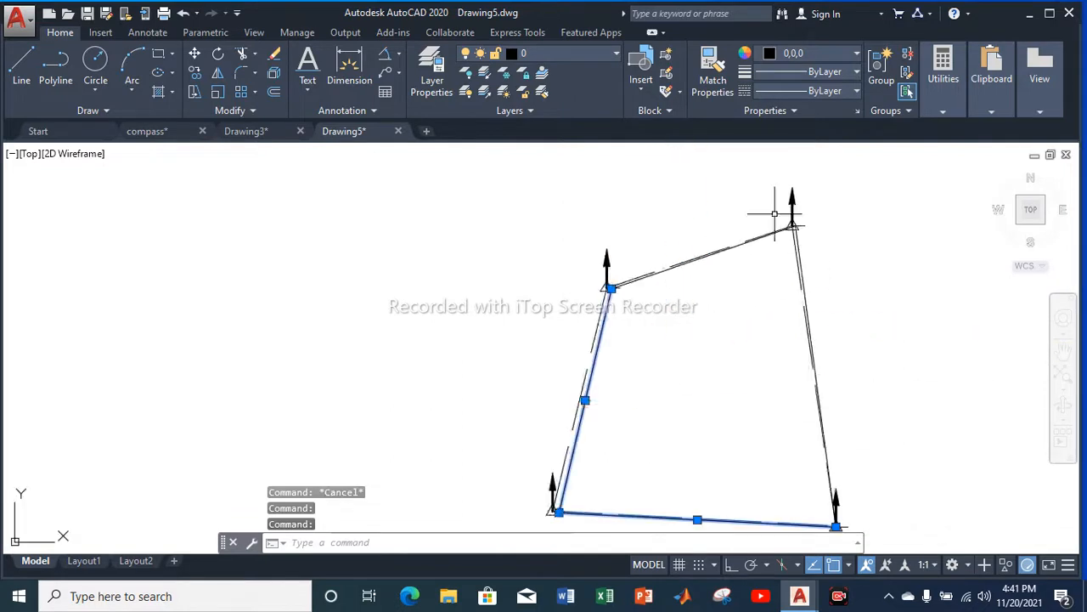
click(705, 269)
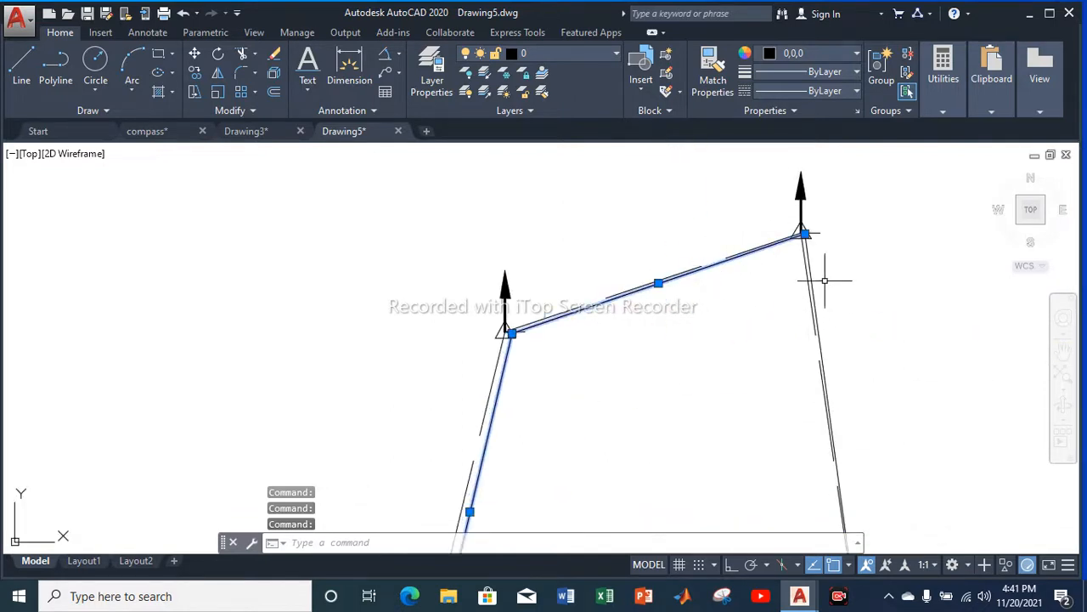
scroll(830, 277, up, 5)
click(748, 265)
scroll(747, 267, down, 5)
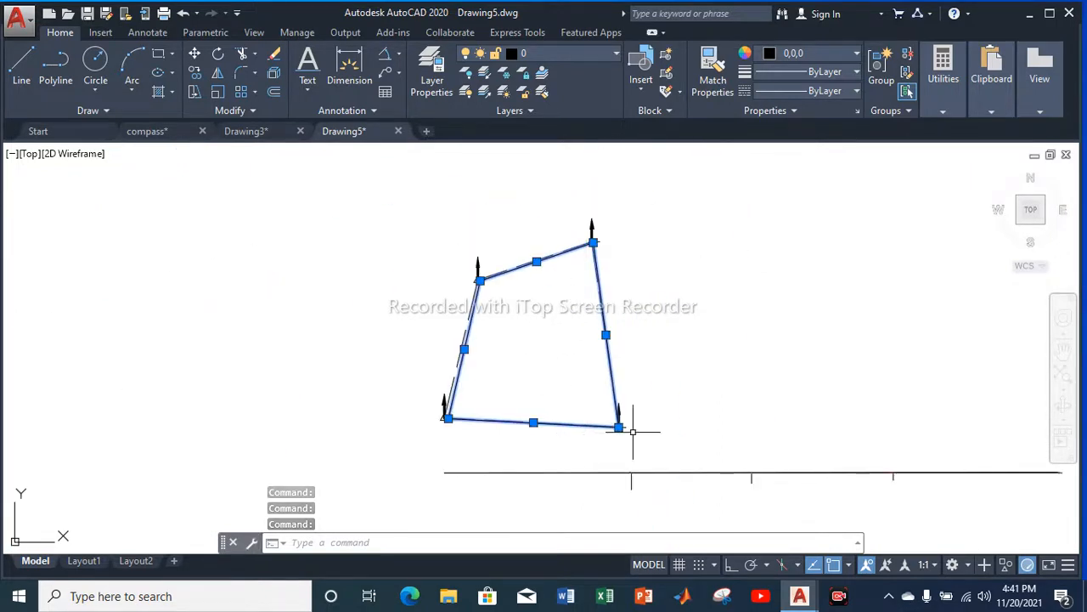
key(Escape)
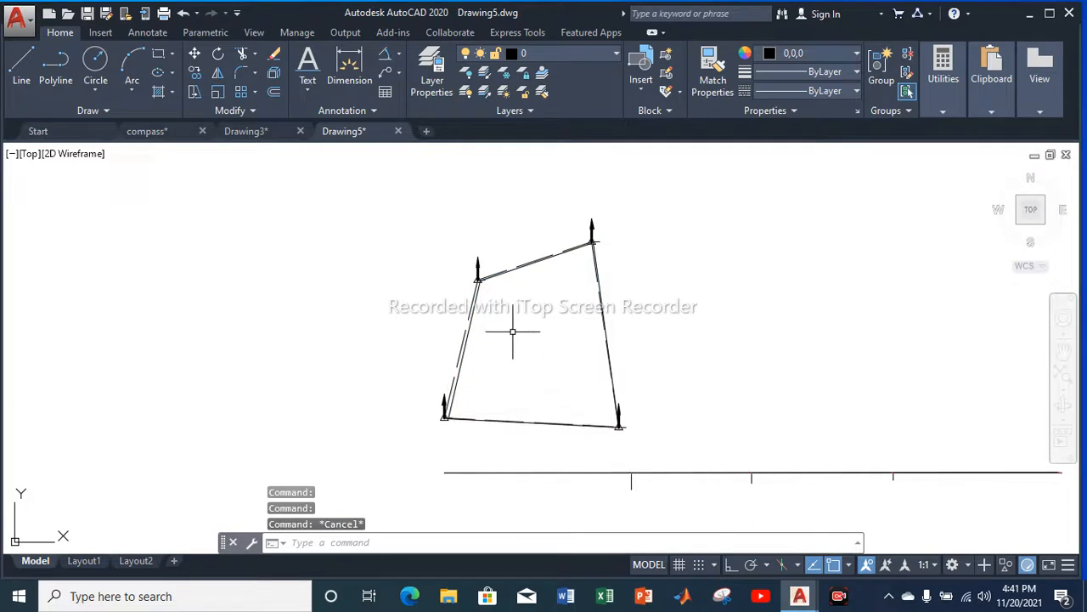
Examine the closing-error distribution diagram below the traverse, from its baseline to the proportional error offsets
scroll(510, 327, down, 3)
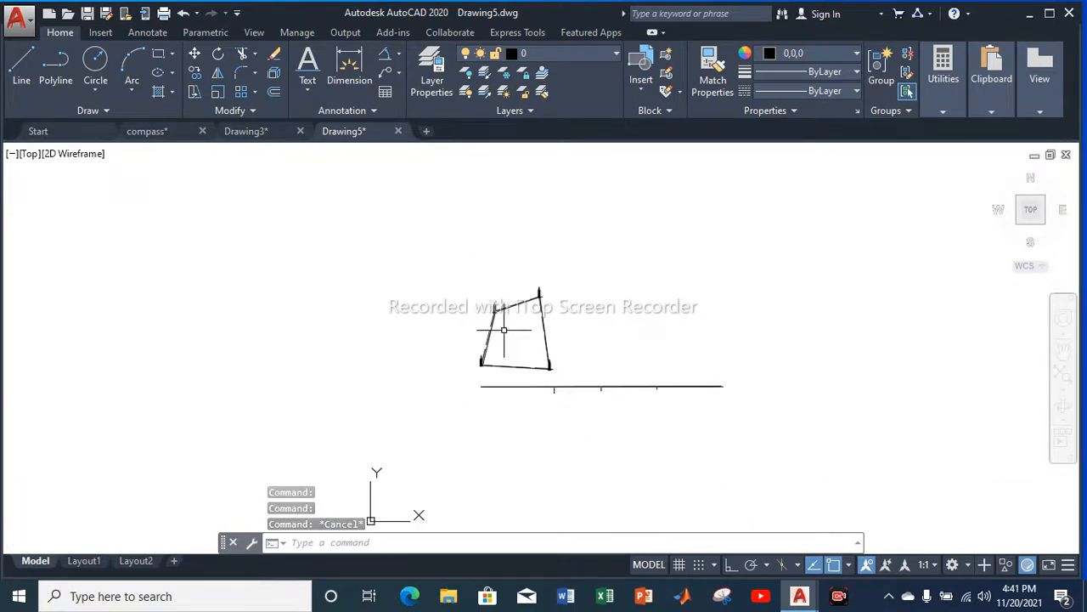
scroll(610, 384, up, 1)
scroll(608, 386, up, 4)
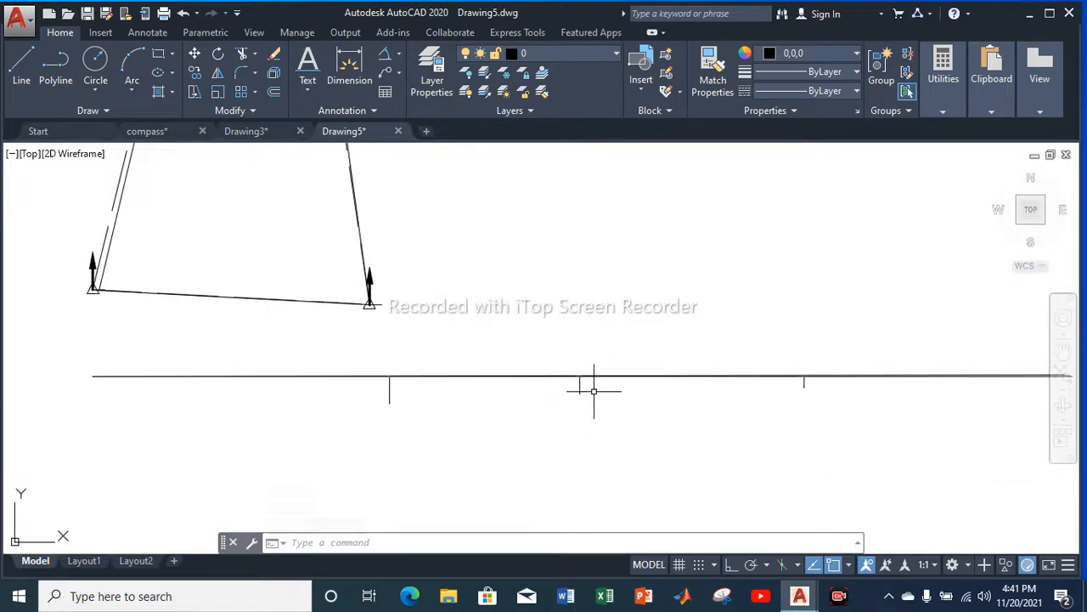
scroll(563, 374, down, 4)
key(Escape)
key(Escape)
scroll(739, 371, up, 7)
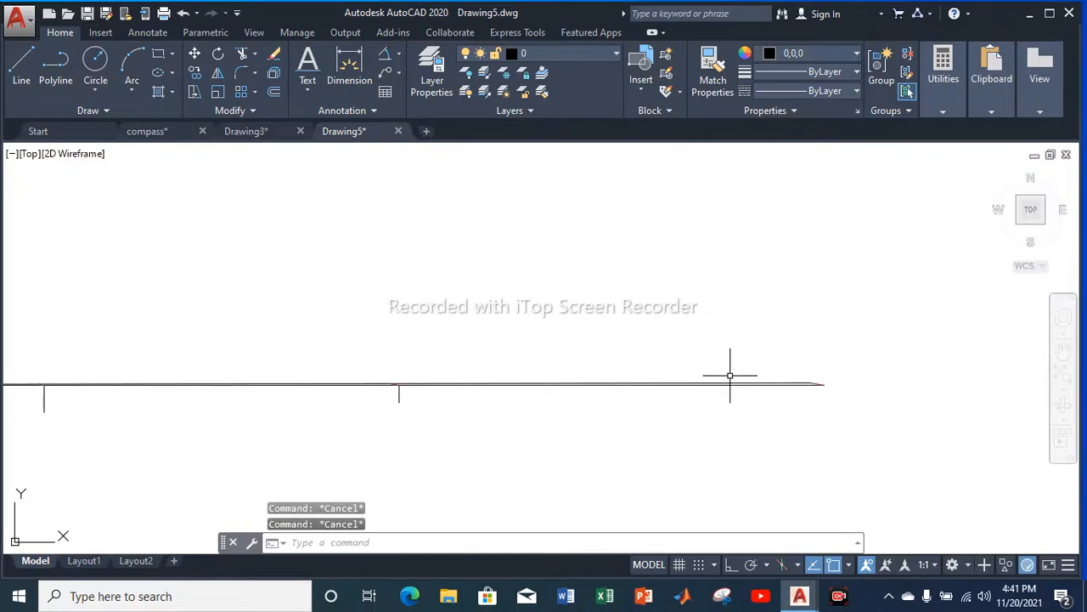
scroll(447, 382, down, 5)
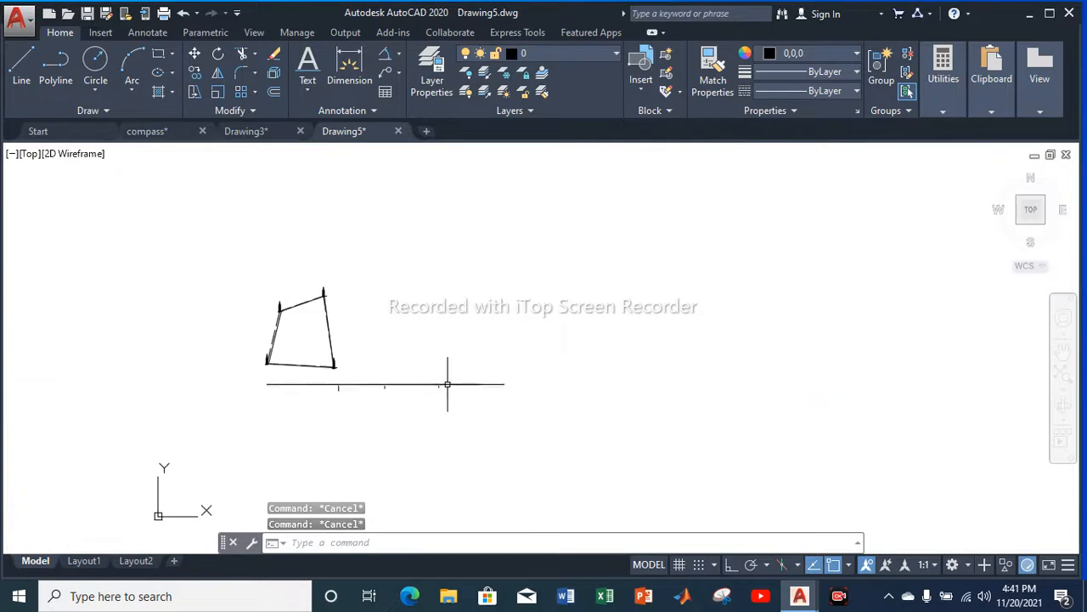
scroll(306, 378, up, 4)
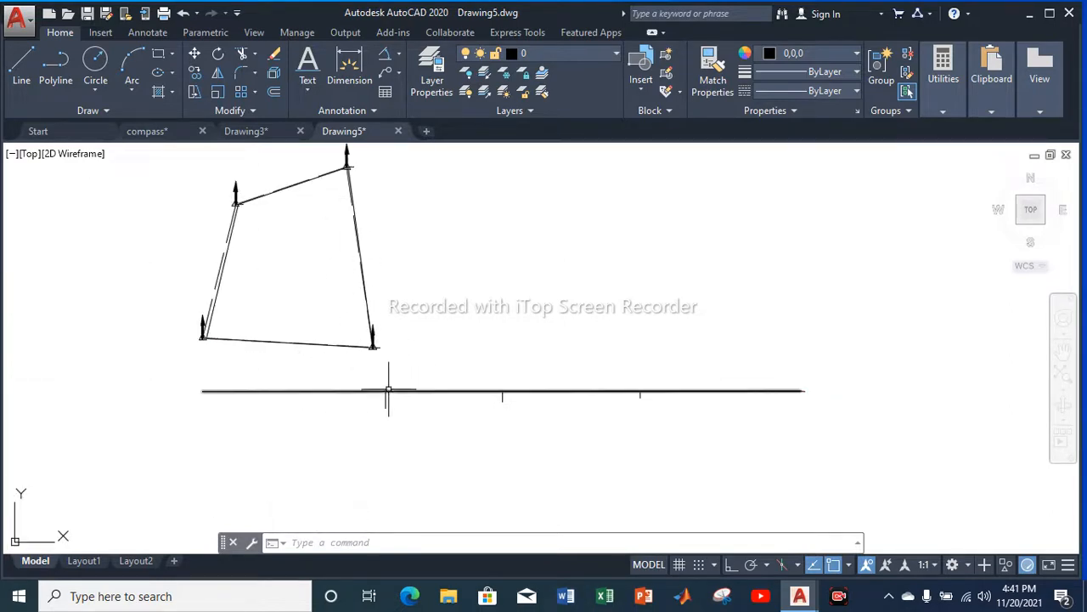
scroll(475, 390, up, 3)
scroll(472, 389, down, 3)
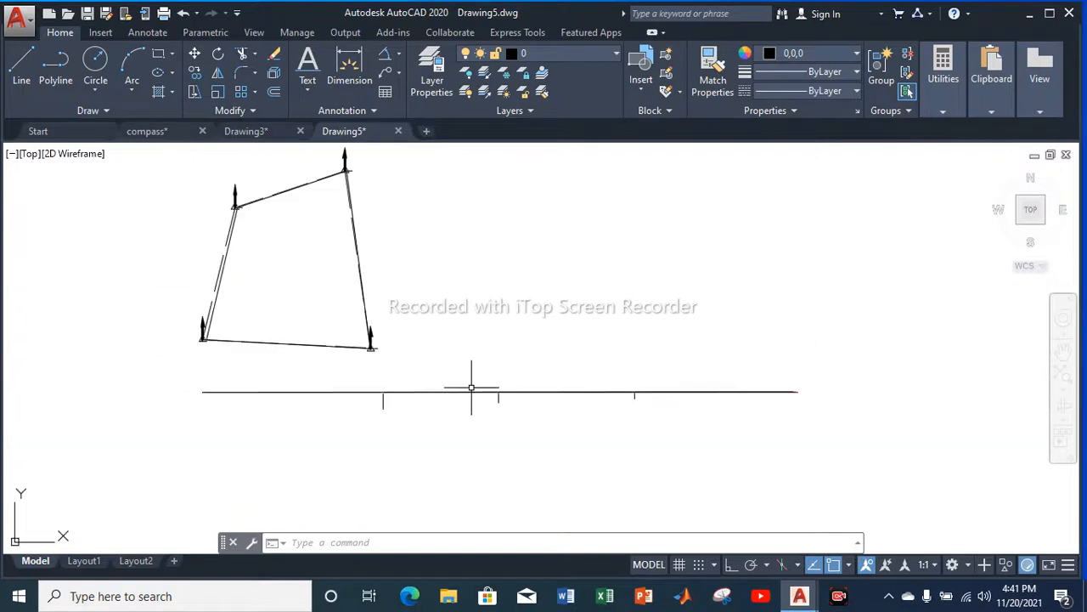
Draw a 14.353 horizontal baseline segment below the existing error diagram, aligned with its left end, and finish with a short downward tick
text(line)
key(Return)
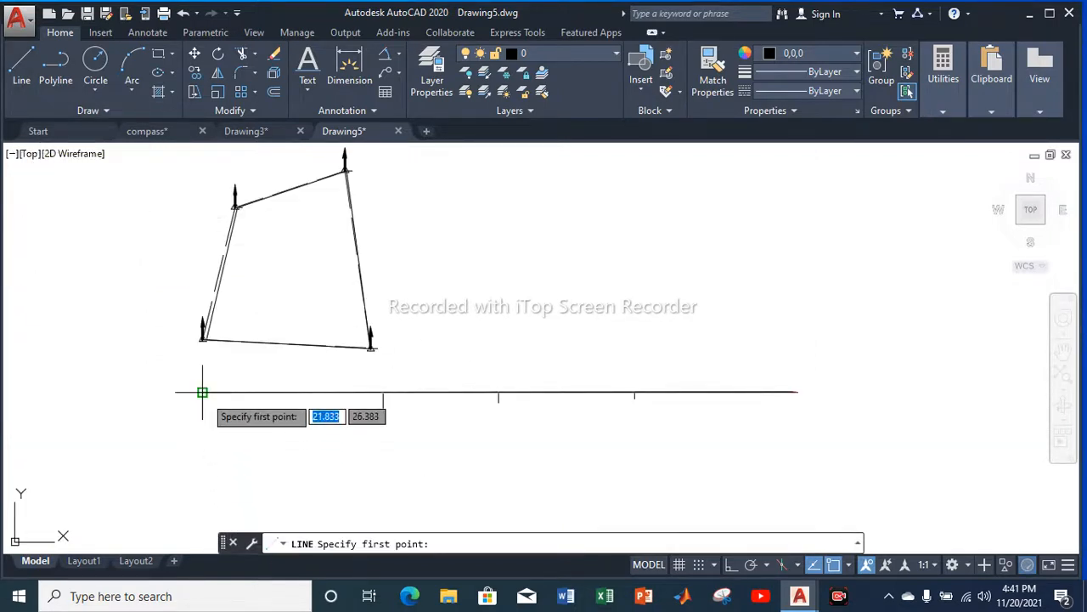
click(203, 447)
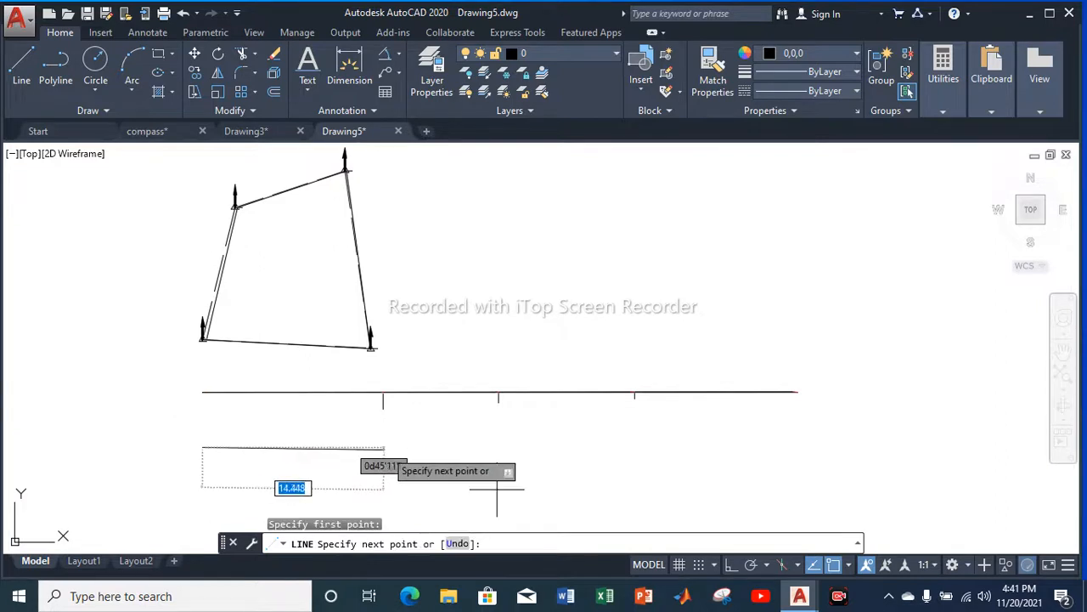
key(F8)
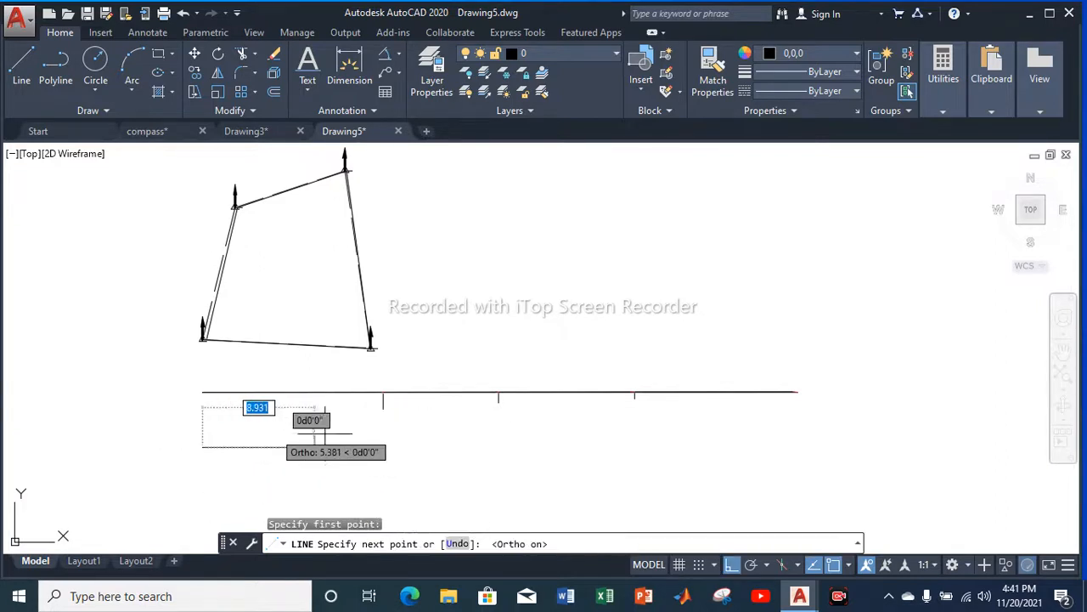
text(14.3)
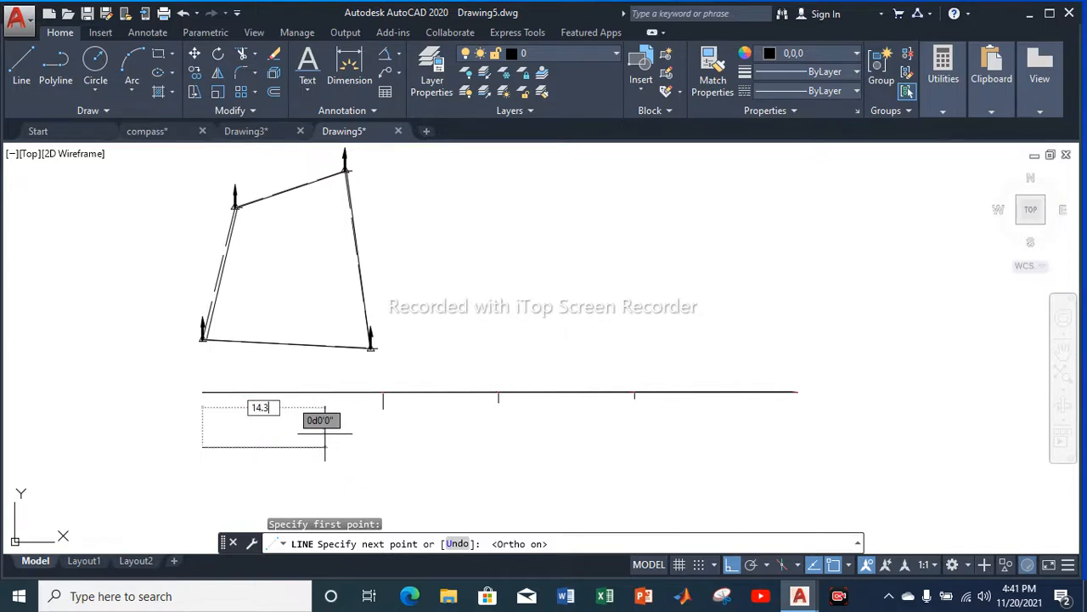
text(53)
key(Return)
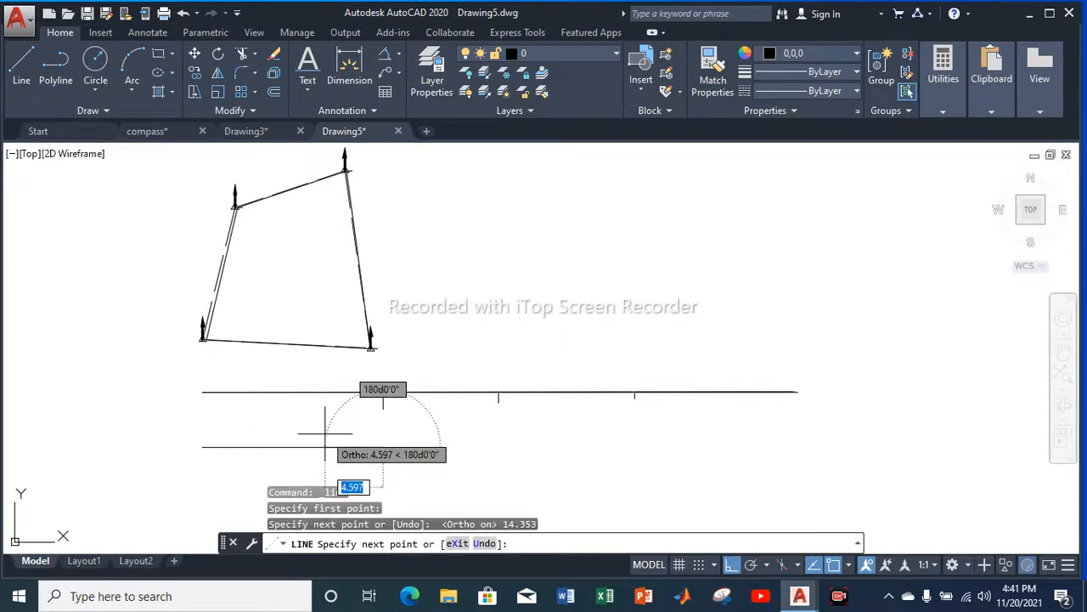
click(383, 456)
key(Escape)
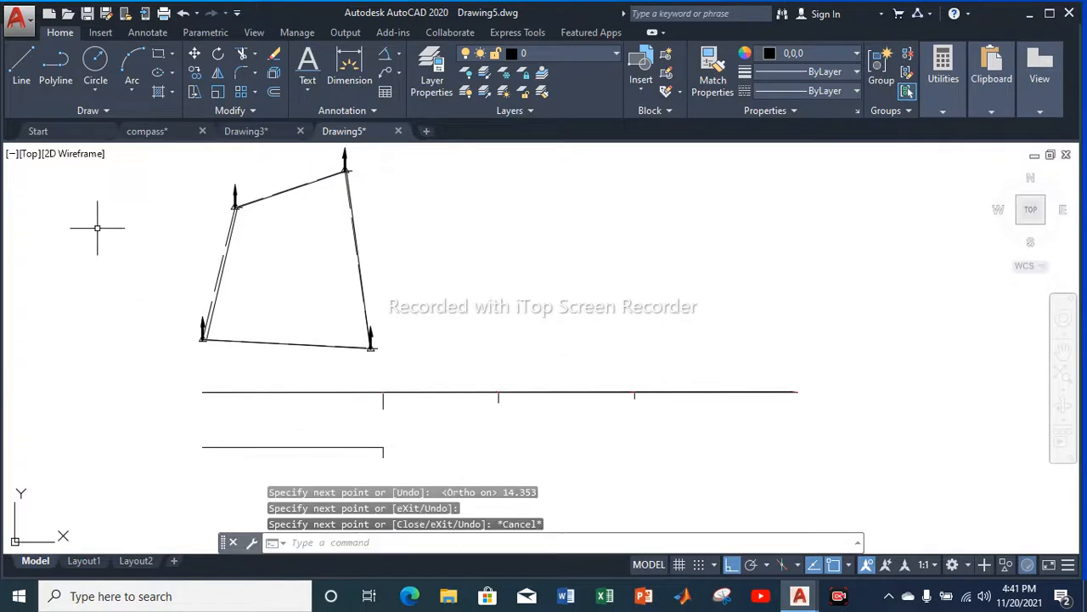
Extend the new baseline from the first tick with a 9.222 horizontal segment and a short downward tick at its end
click(21, 63)
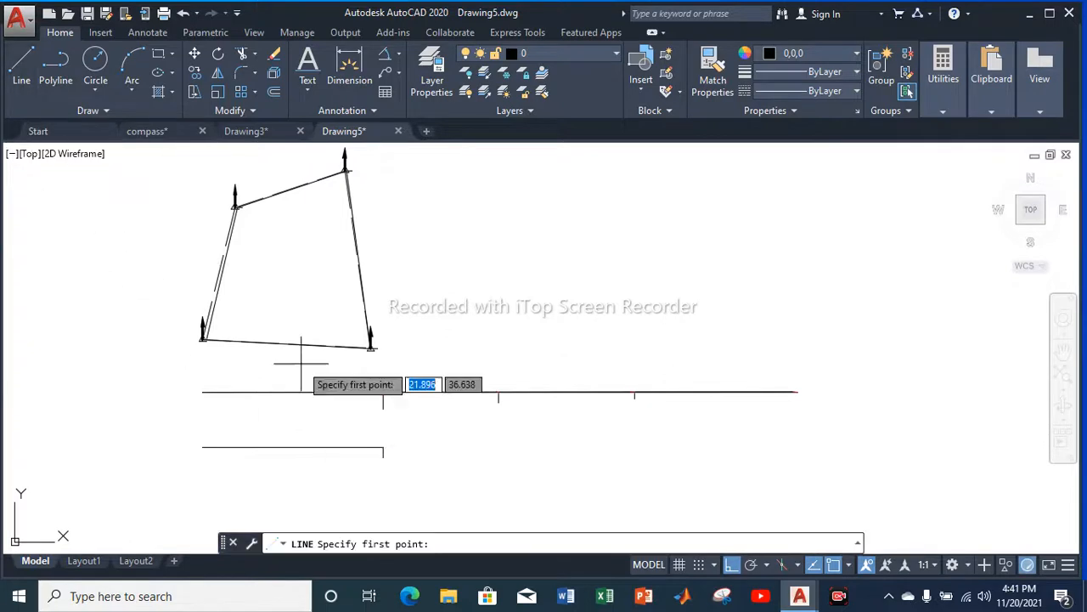
click(384, 446)
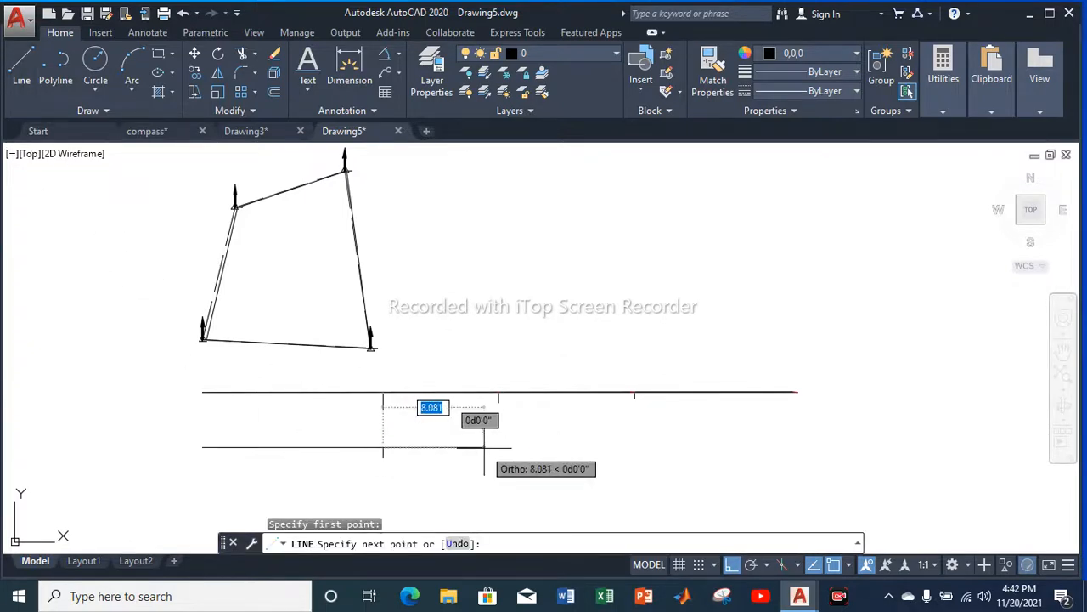
text(9.222)
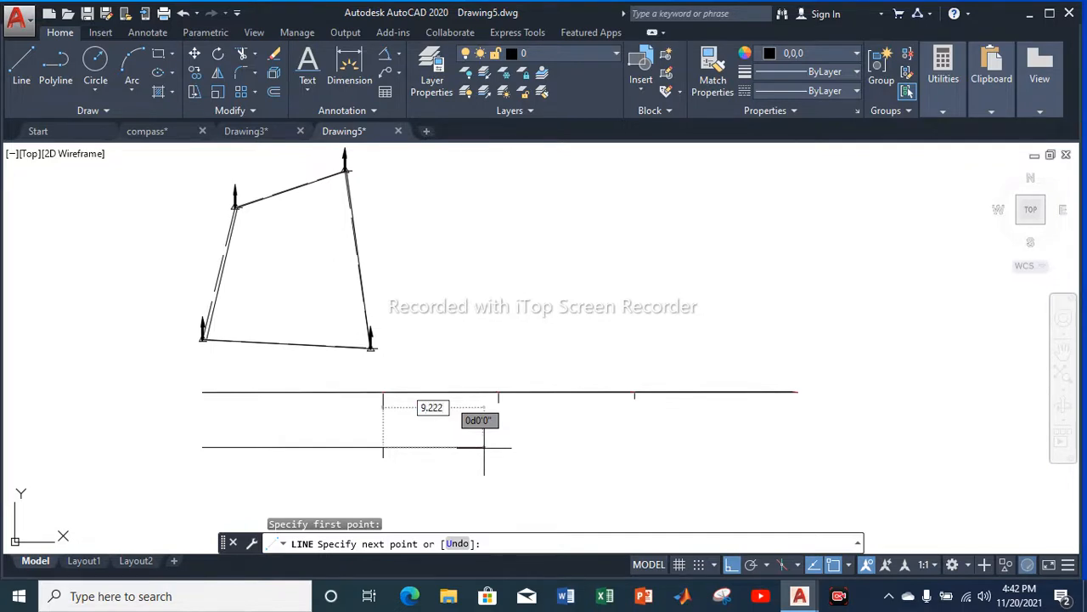
key(Return)
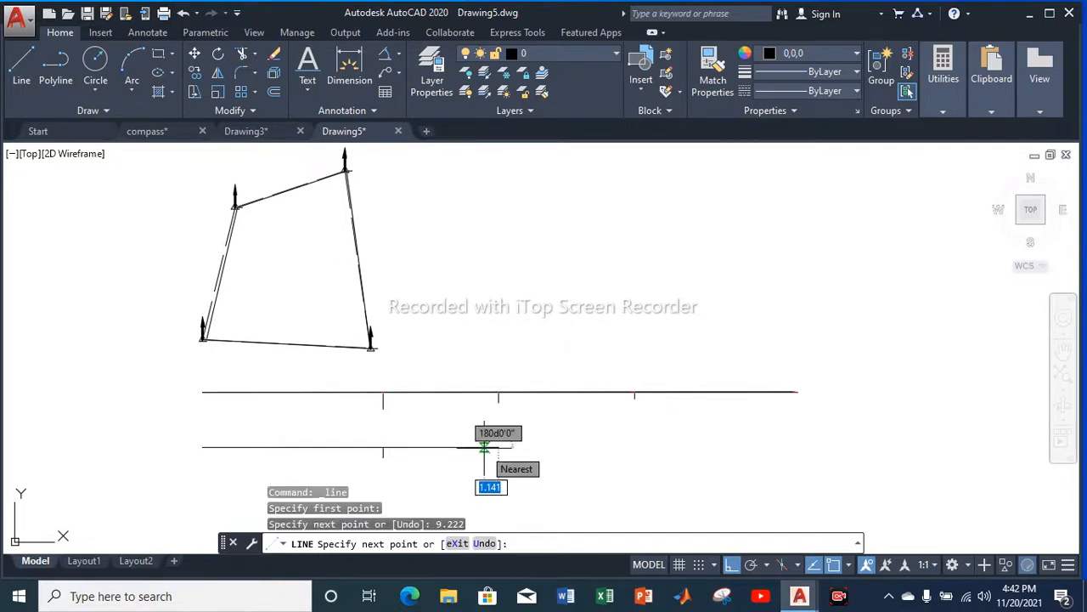
key(Escape)
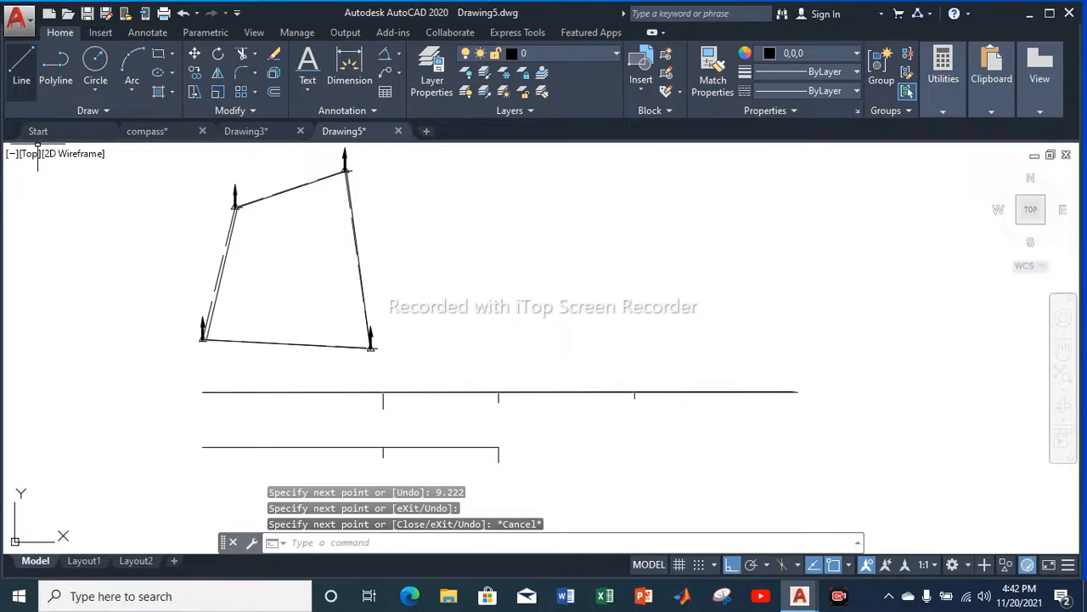
Continue the new baseline from the second tick with a 10.843 horizontal segment ending in a short downward tick
click(21, 66)
click(498, 445)
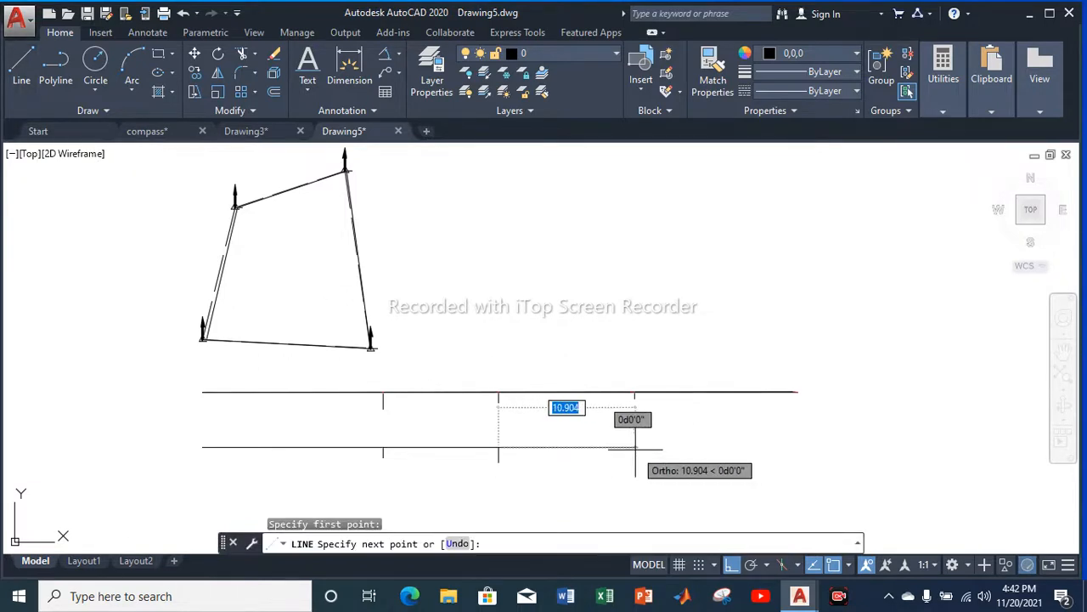
text(1)
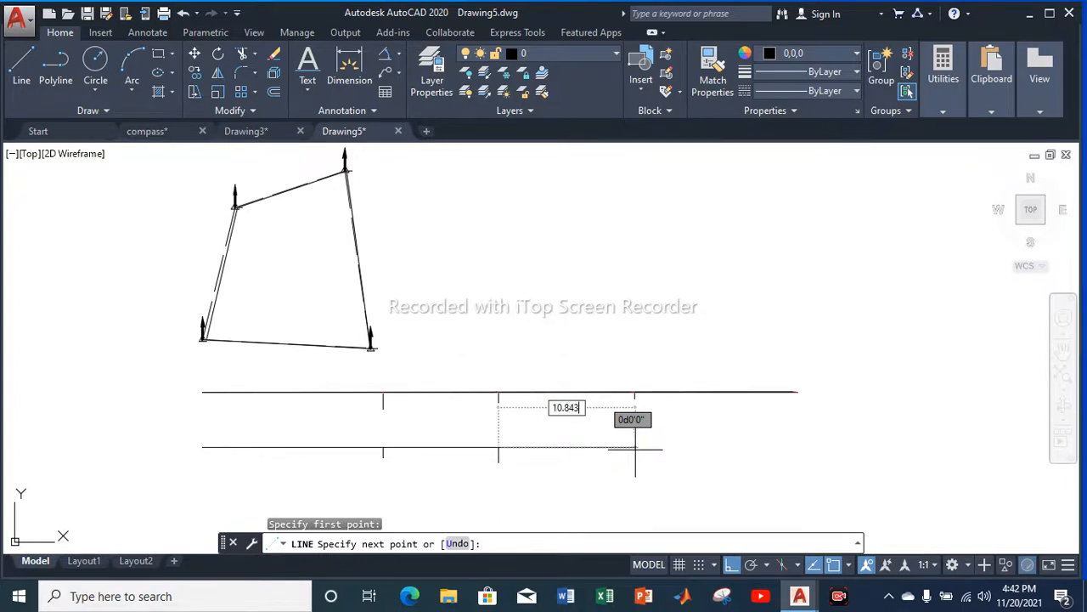
key(Return)
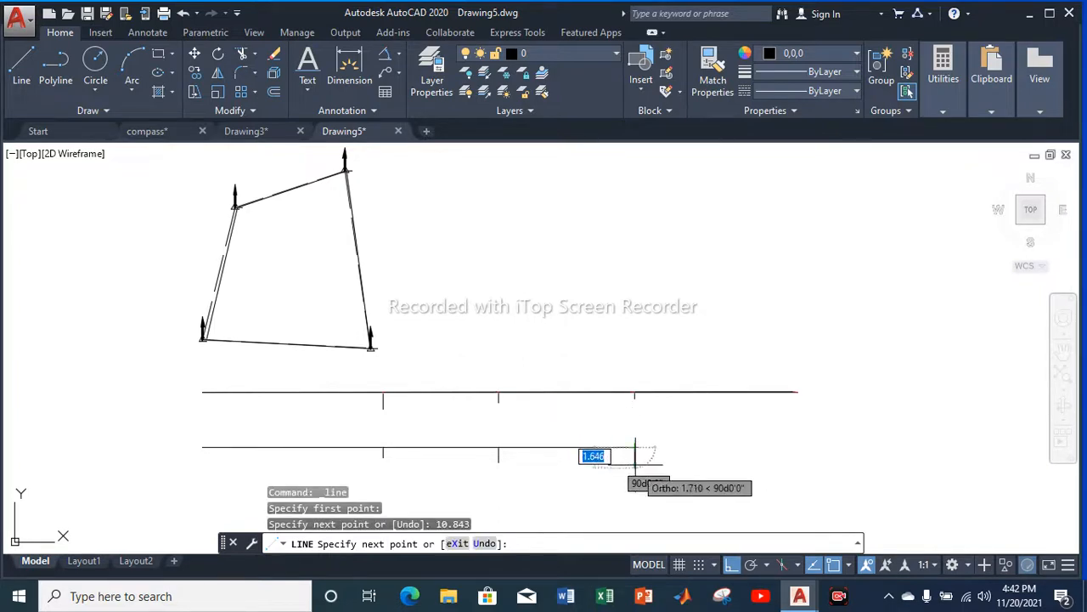
key(Escape)
Complete the new baseline with a 12.988 horizontal segment from the third tick
click(21, 64)
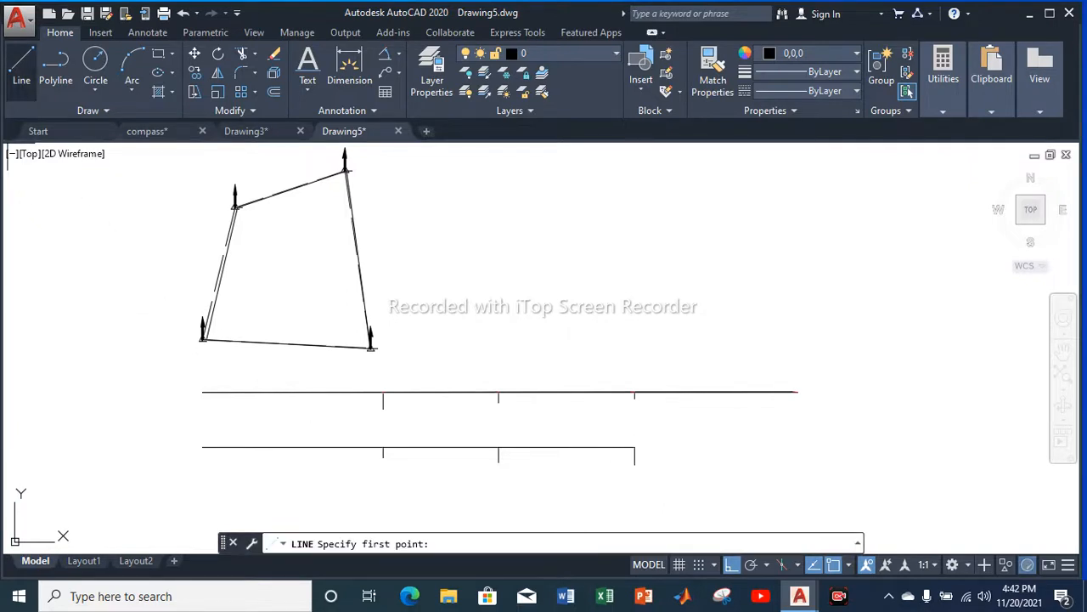
click(635, 448)
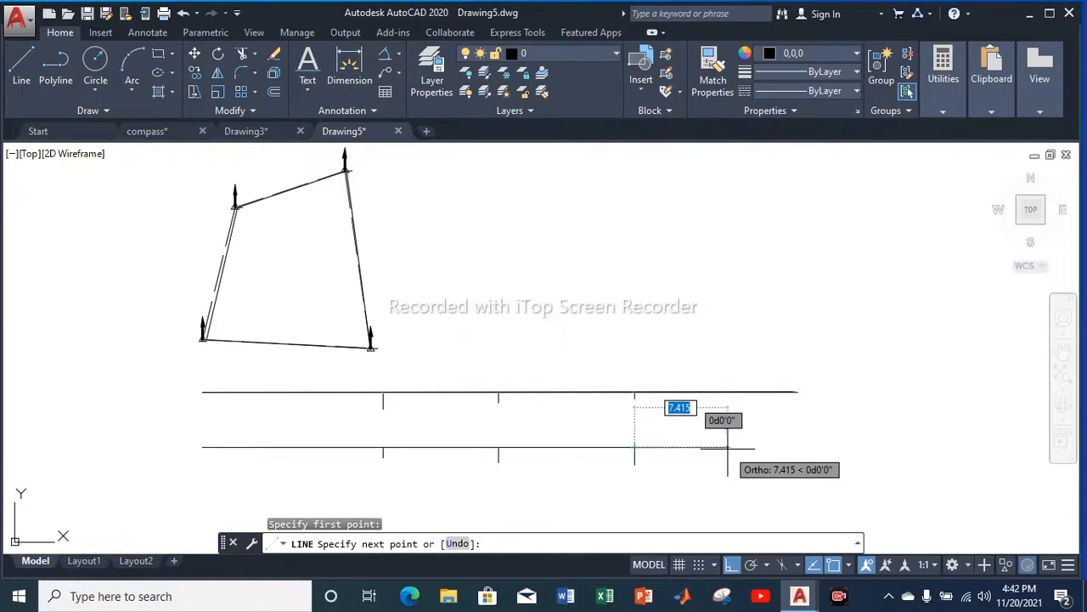
text(12)
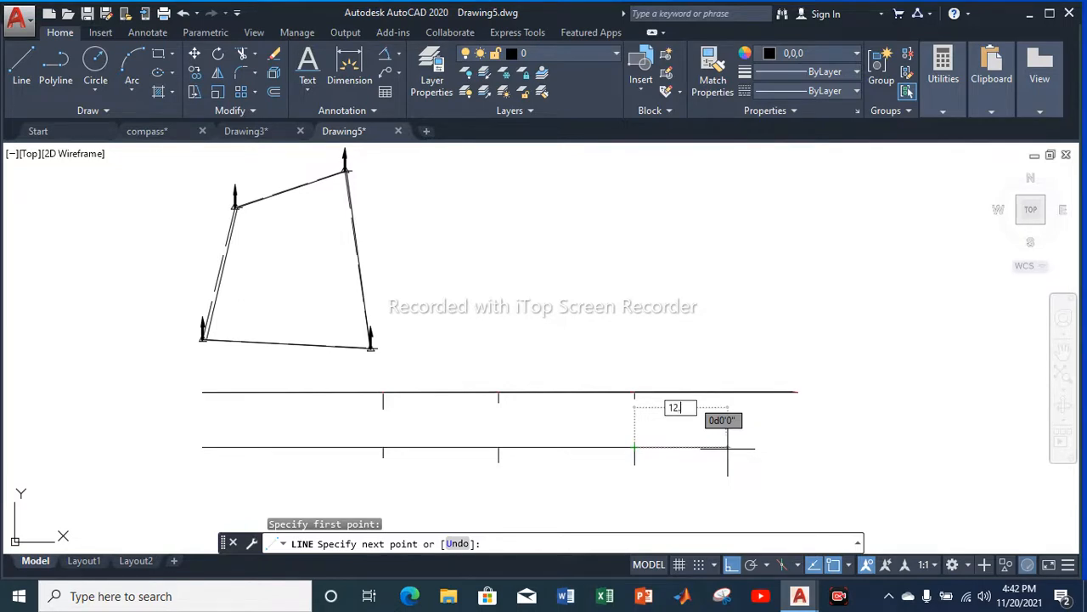
text(.988)
key(Return)
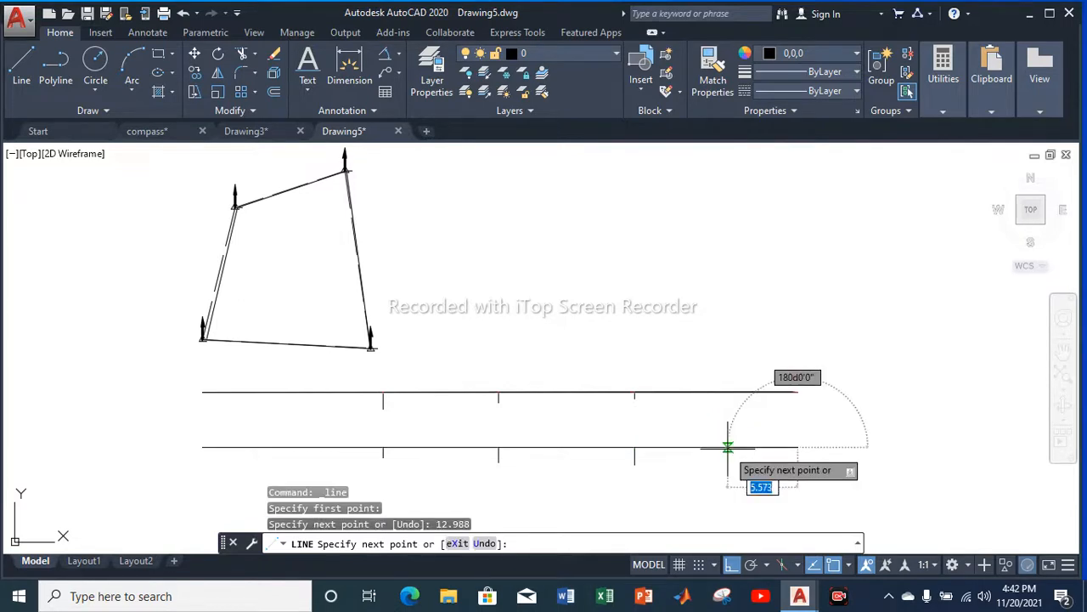
key(Escape)
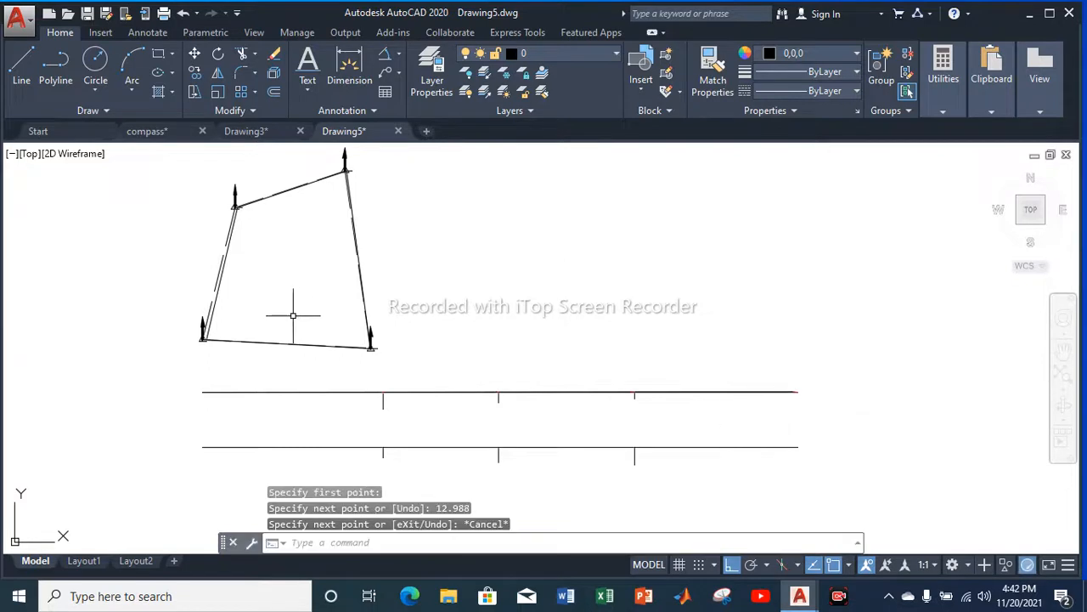
Measure the length of the red closing-error line at the right end of the original diagram
scroll(793, 388, up, 10)
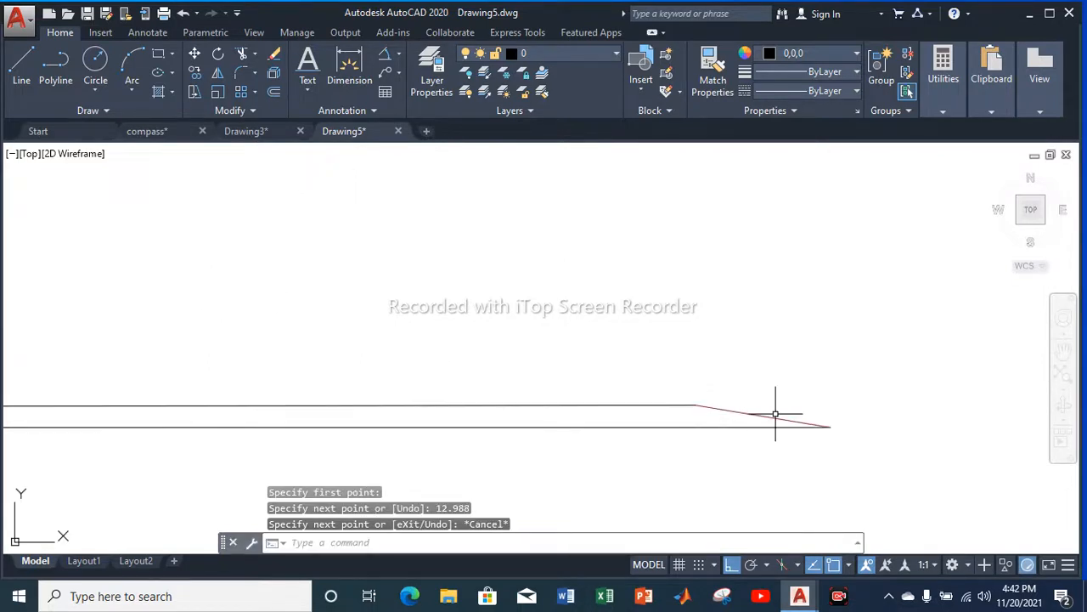
click(943, 111)
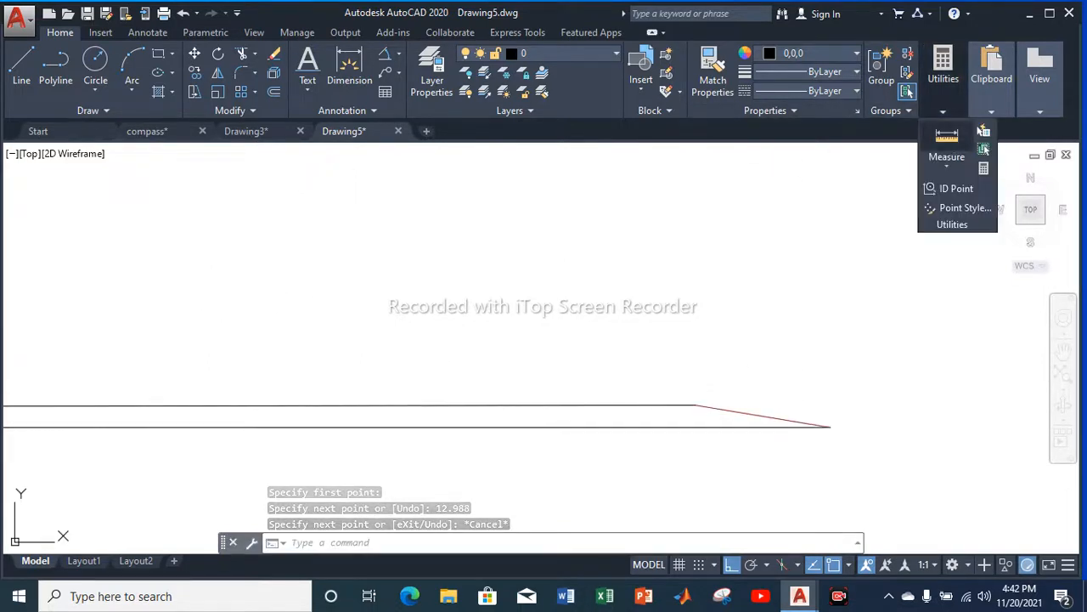
click(947, 161)
click(963, 225)
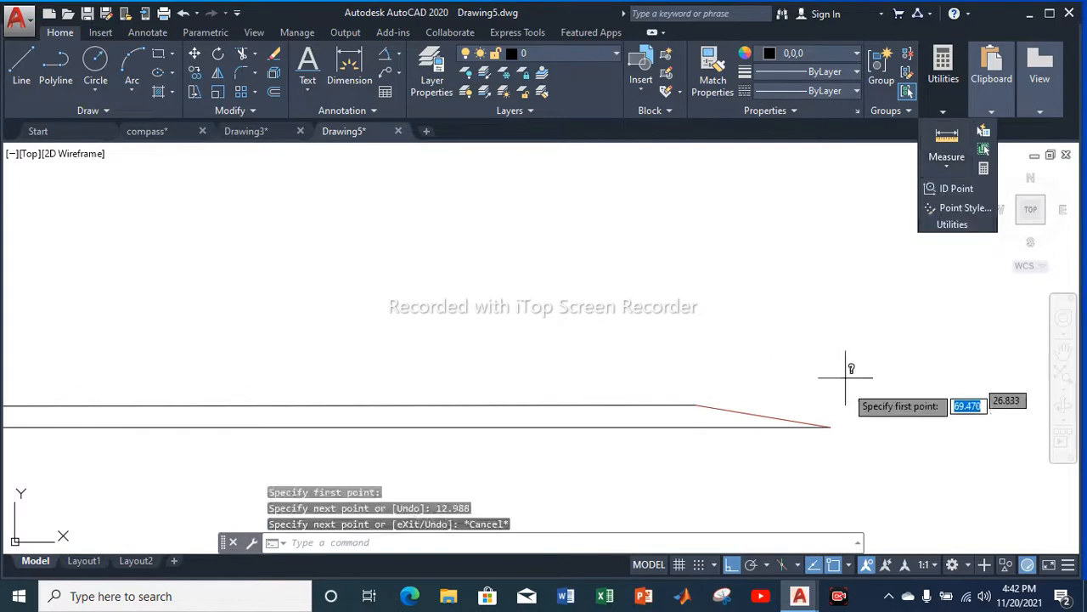
click(831, 426)
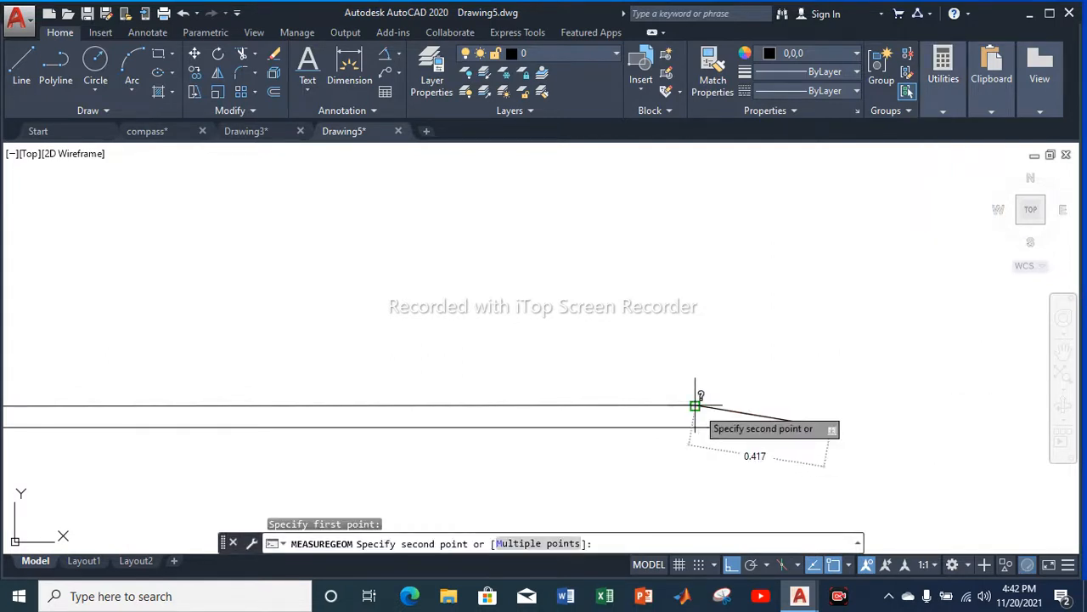
key(Escape)
Draw a vertical closing-error line 0.417 long upward from the right end of the new baseline
click(22, 66)
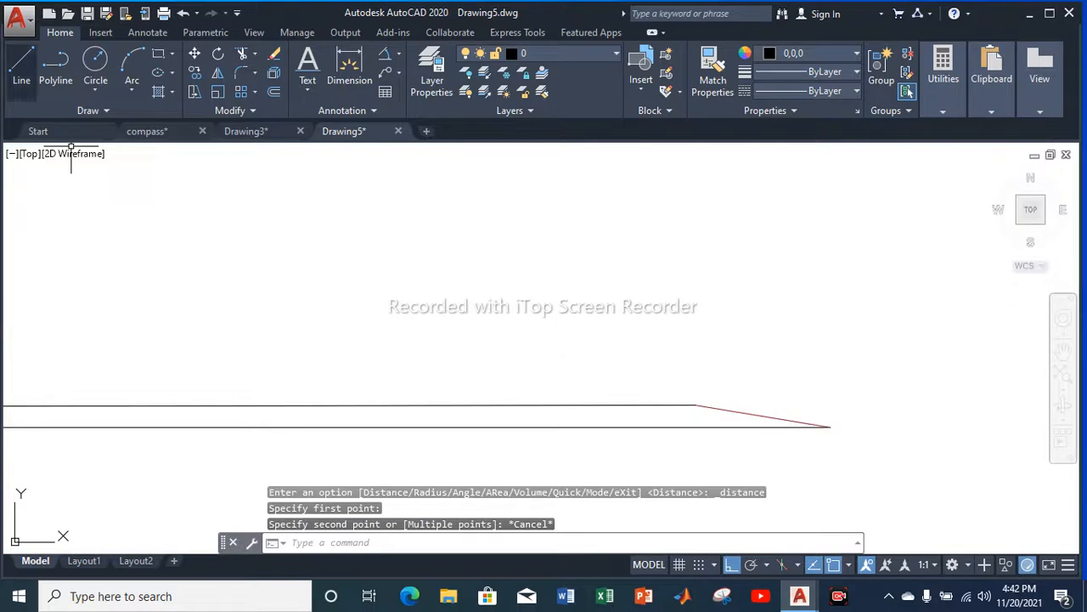
scroll(455, 195, down, 5)
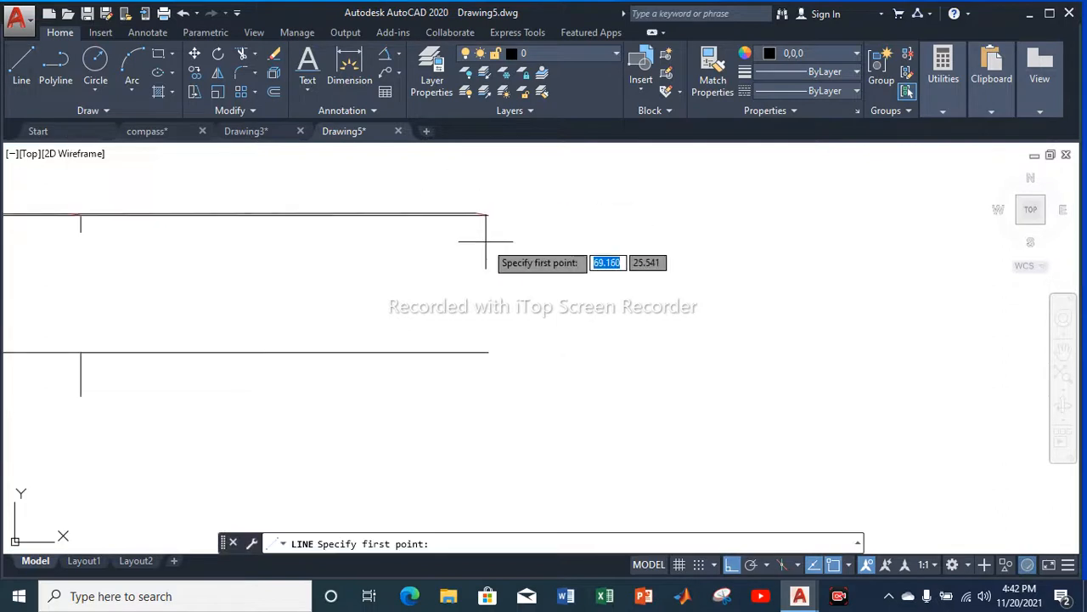
click(488, 352)
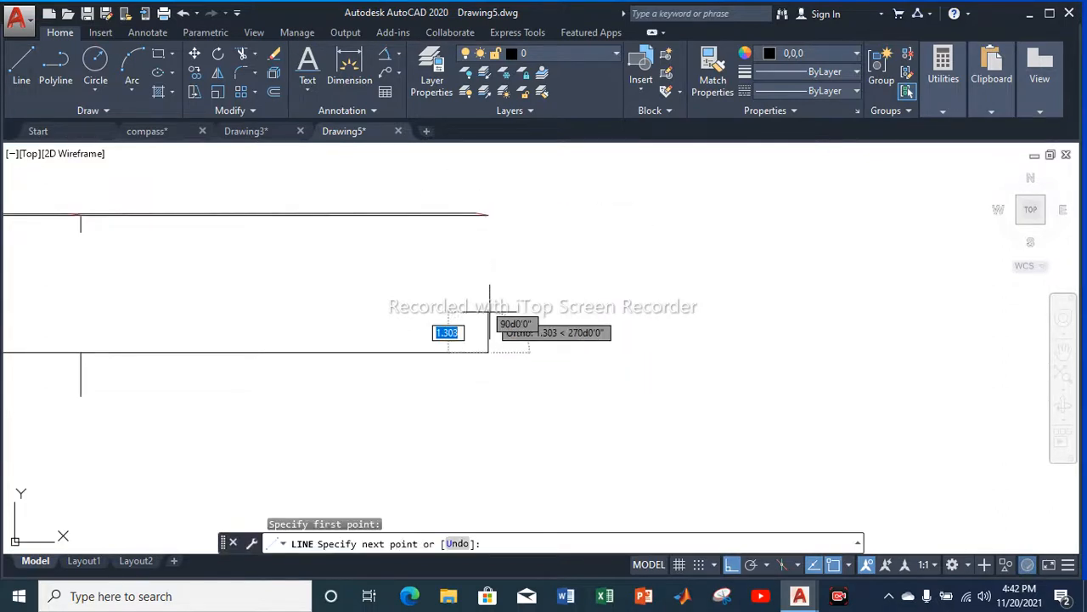
text(0.417)
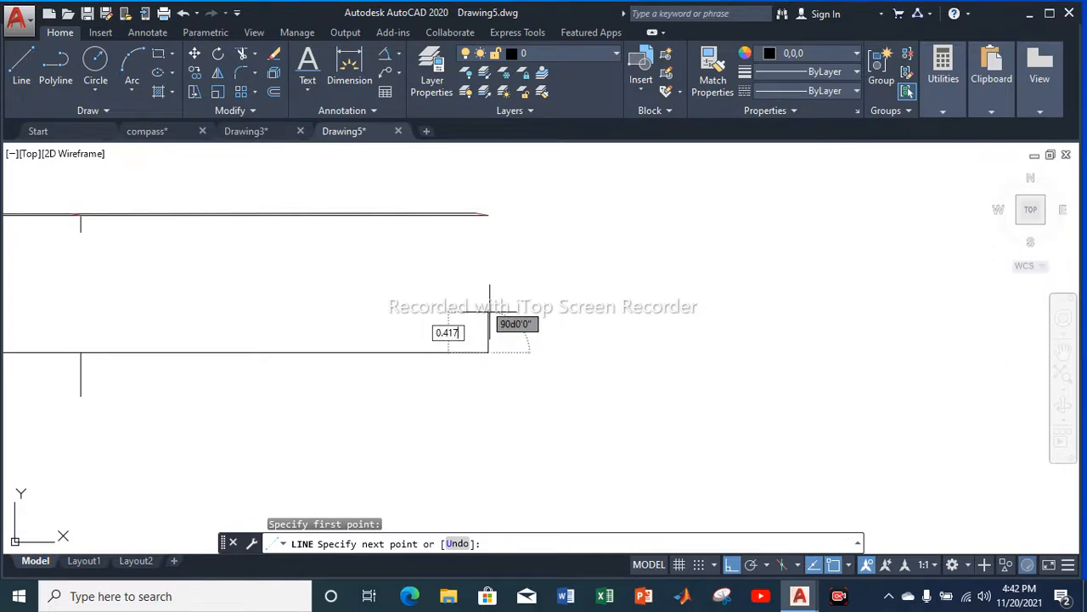
key(Return)
key(Escape)
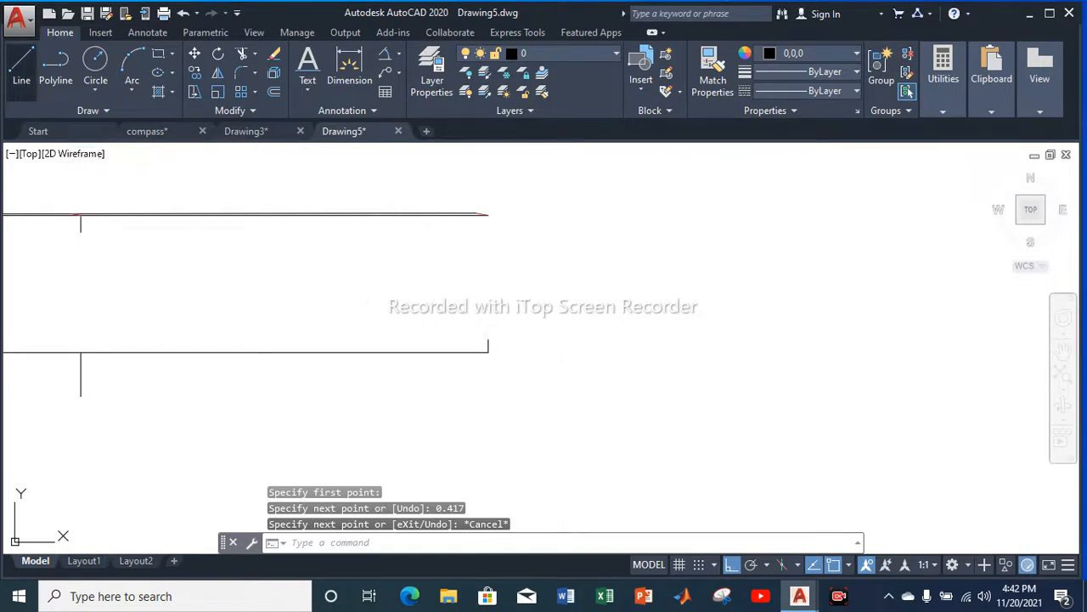
Draw a sloping line from the new baseline's left end to the top of the vertical closing-error line, with Ortho off
click(22, 66)
scroll(144, 225, down, 5)
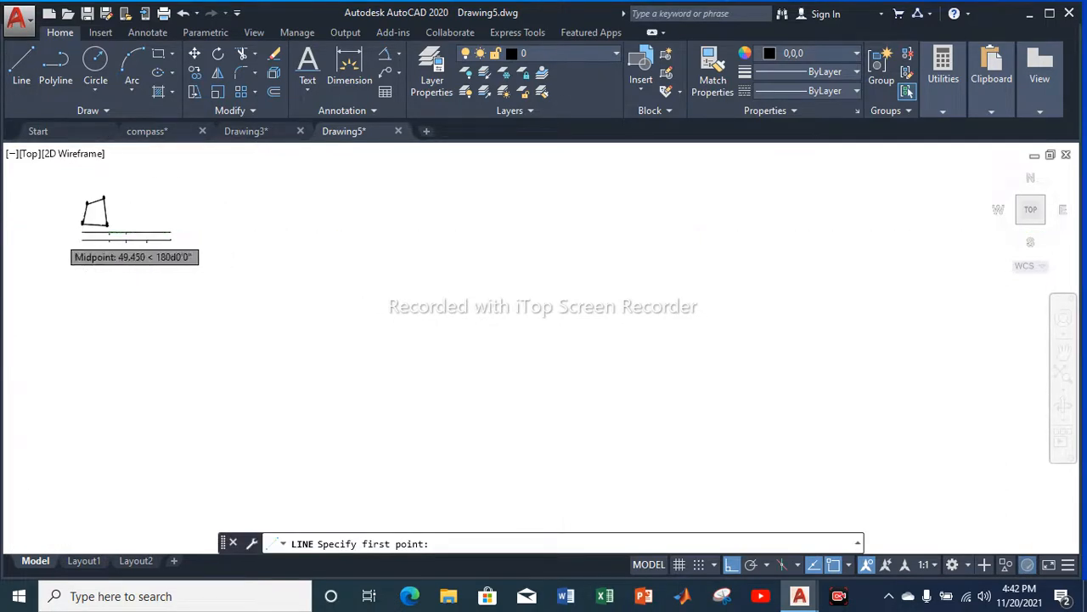
scroll(61, 233, up, 5)
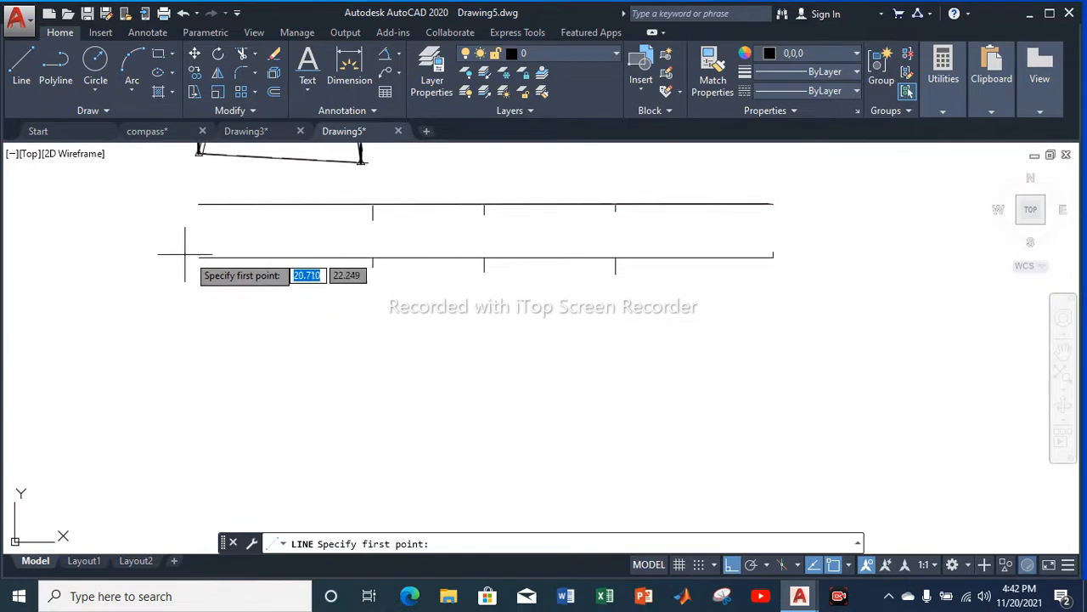
click(199, 255)
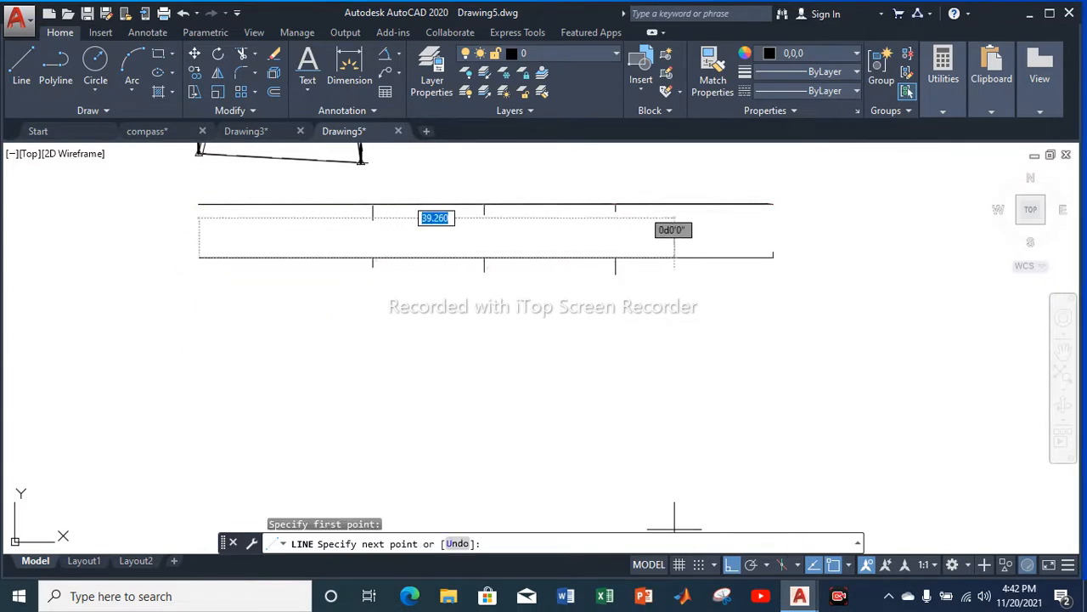
key(F8)
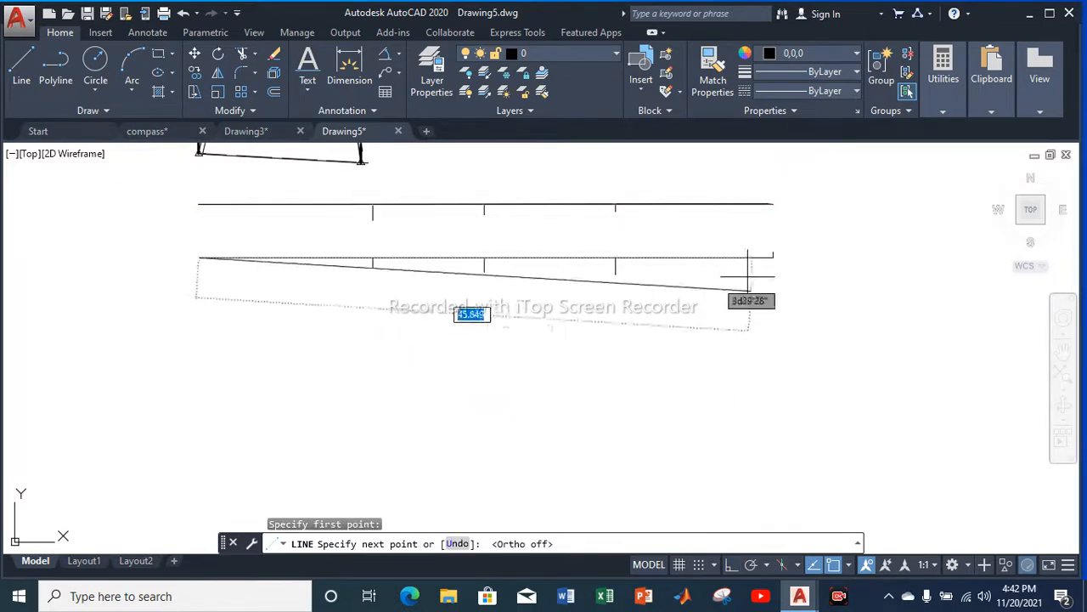
scroll(767, 260, up, 3)
click(783, 279)
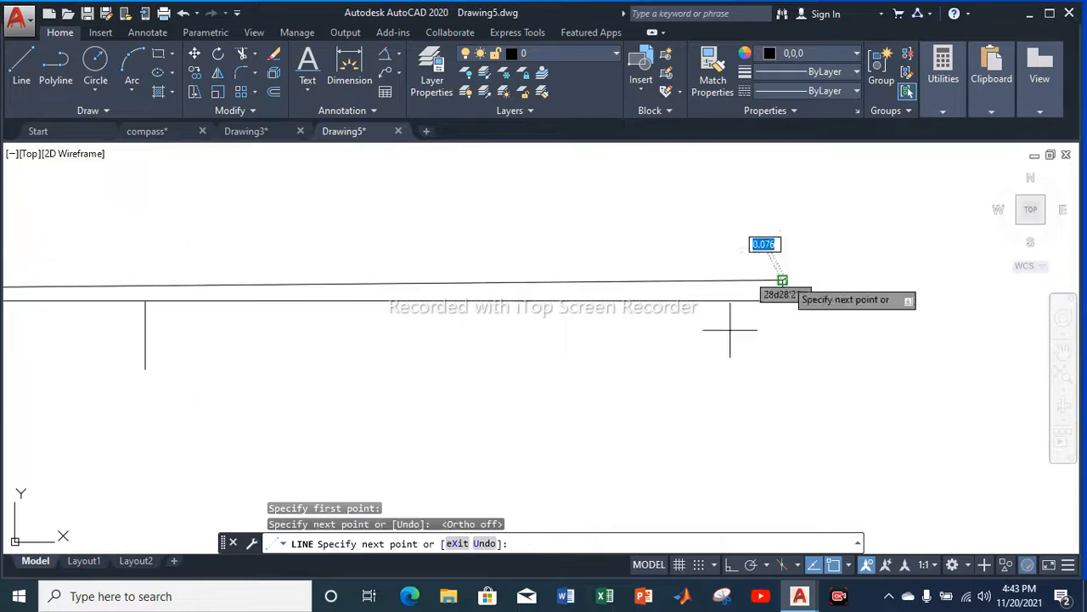
key(Escape)
Copy the vertical closing-error line from the baseline's right end to each of the three tick positions, with Ortho on
click(782, 290)
right_click(780, 291)
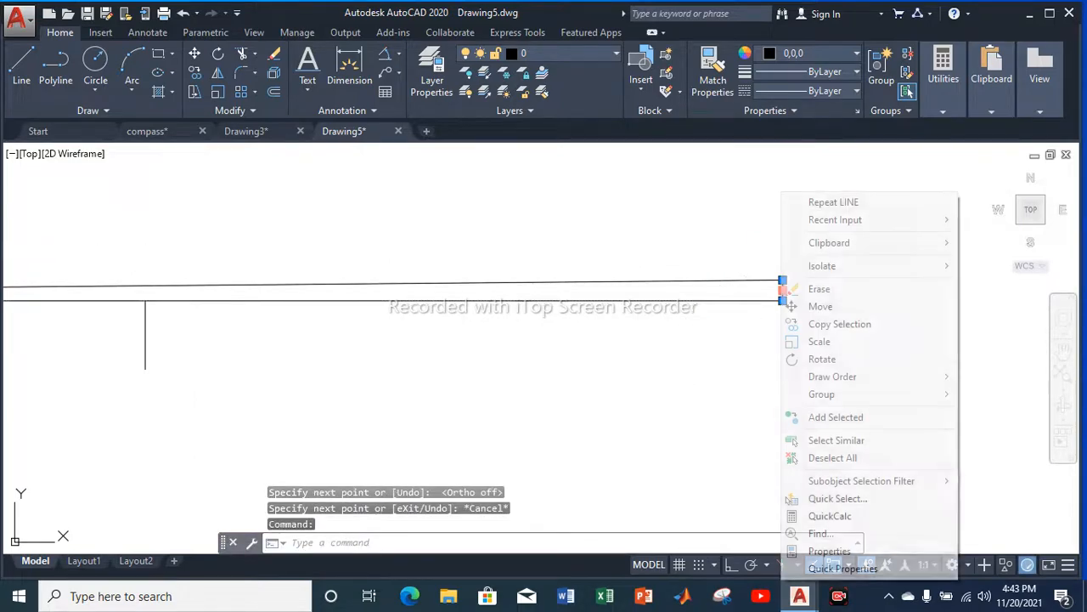
click(850, 324)
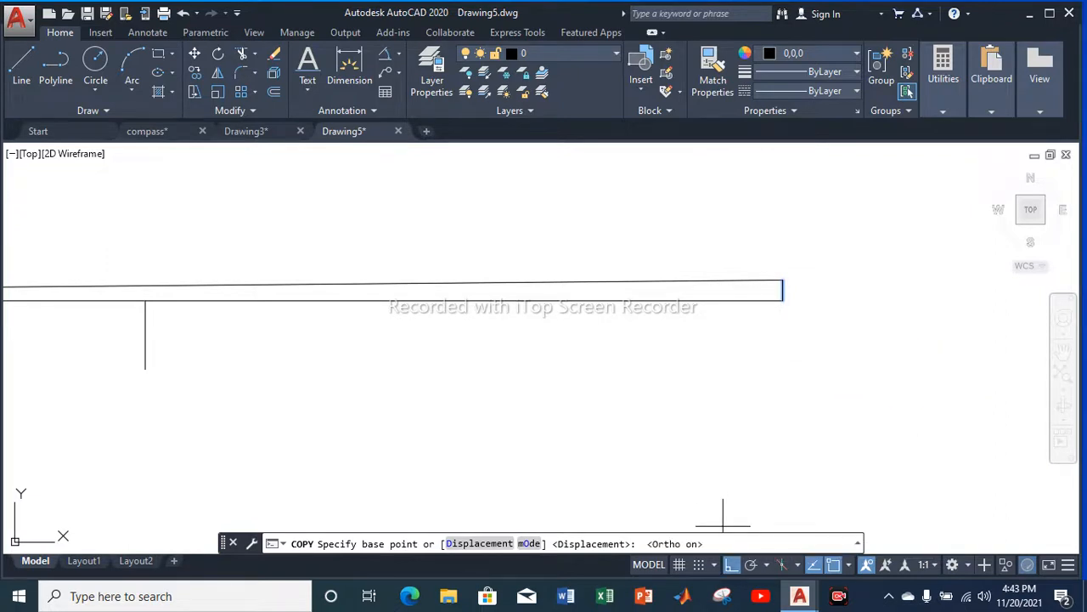
click(783, 300)
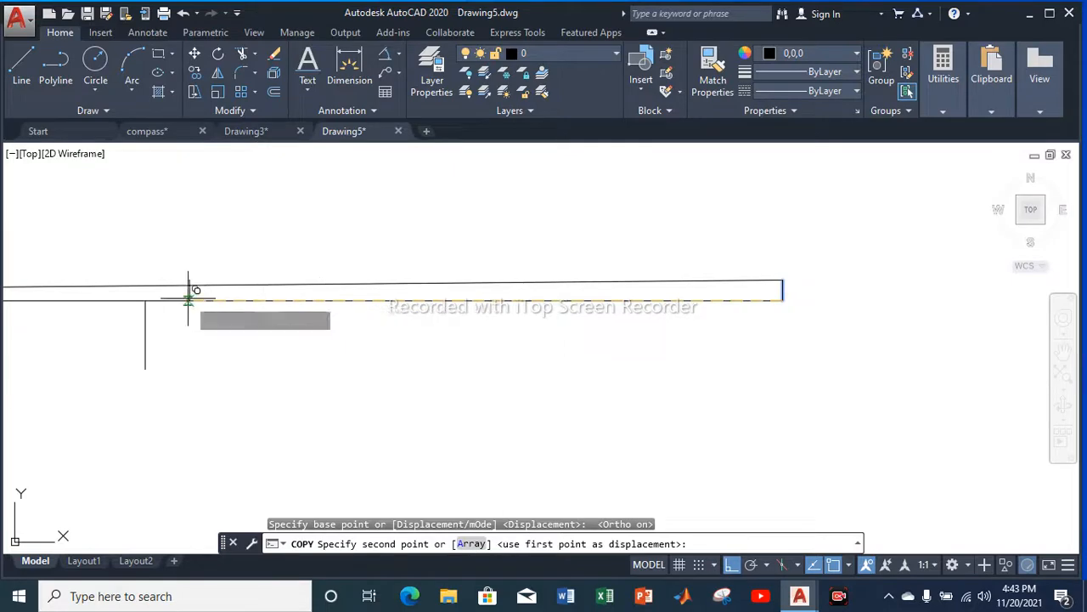
click(145, 300)
scroll(219, 290, down, 4)
scroll(116, 287, up, 4)
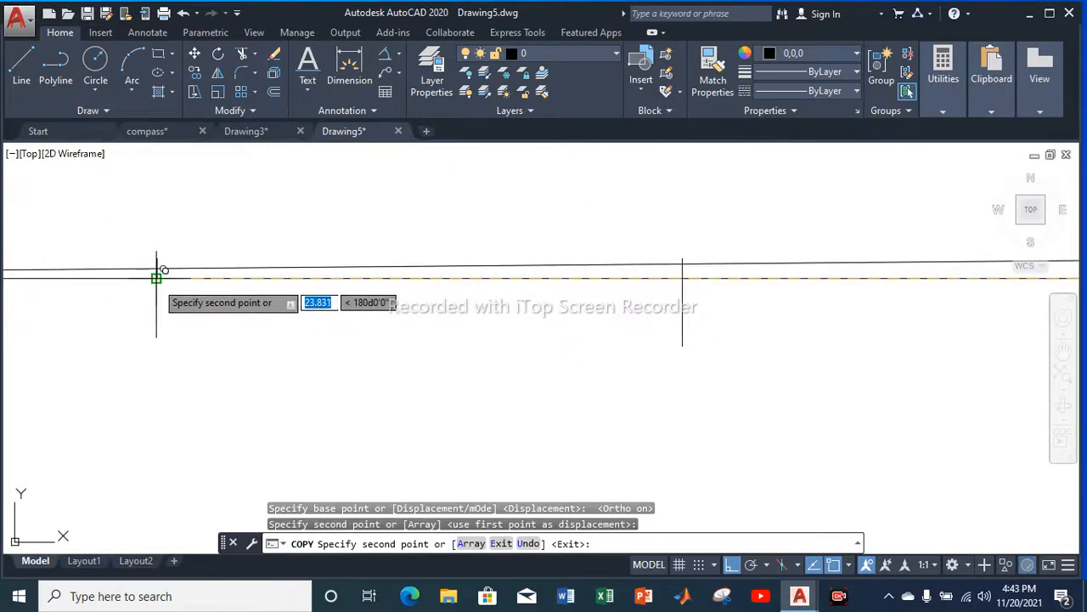
click(158, 274)
scroll(128, 271, down, 4)
scroll(93, 270, up, 6)
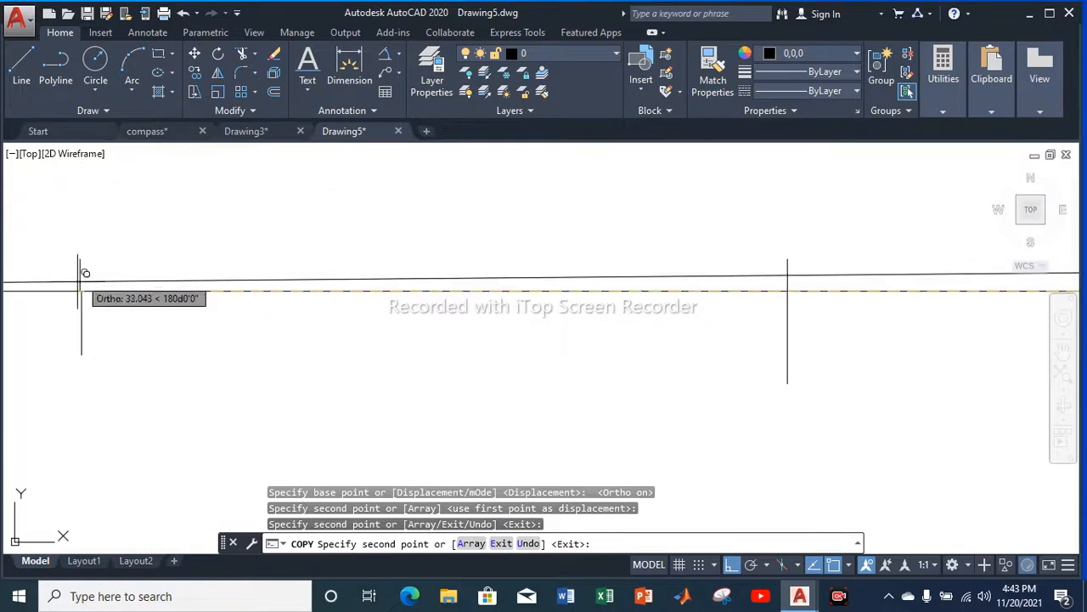
click(83, 280)
key(Escape)
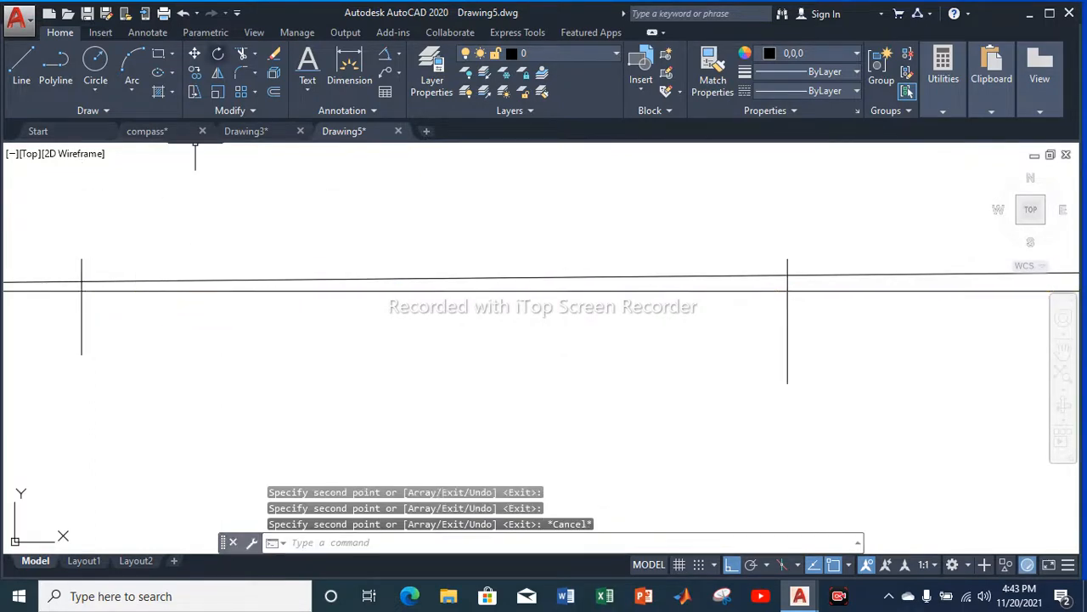
Trim the three copied vertical lines where they extend above the sloping line, using the sloping line as cutting edge
click(241, 53)
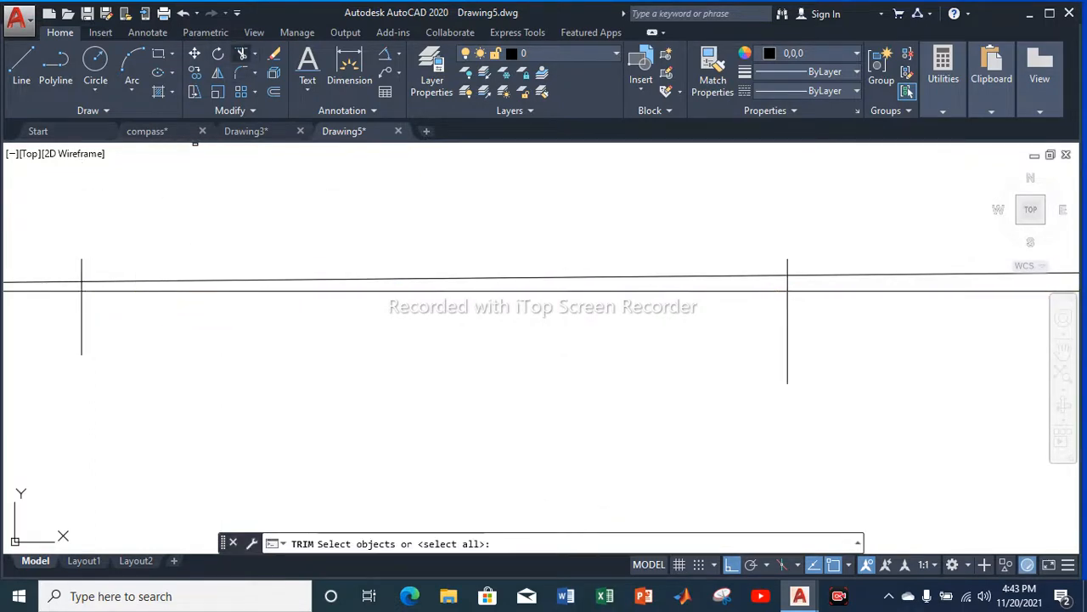
click(251, 280)
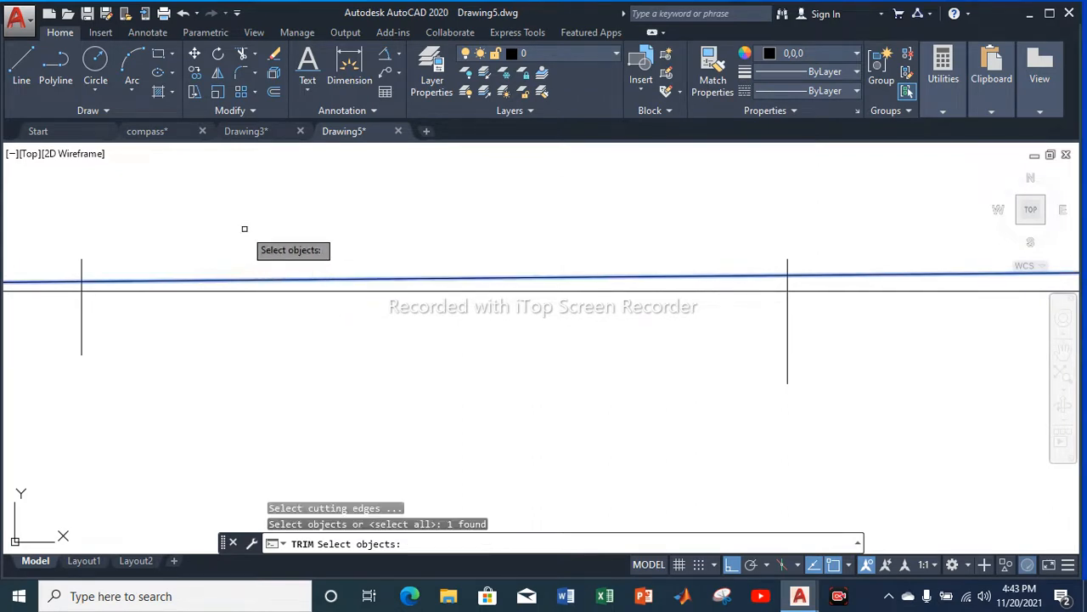
key(Return)
click(82, 264)
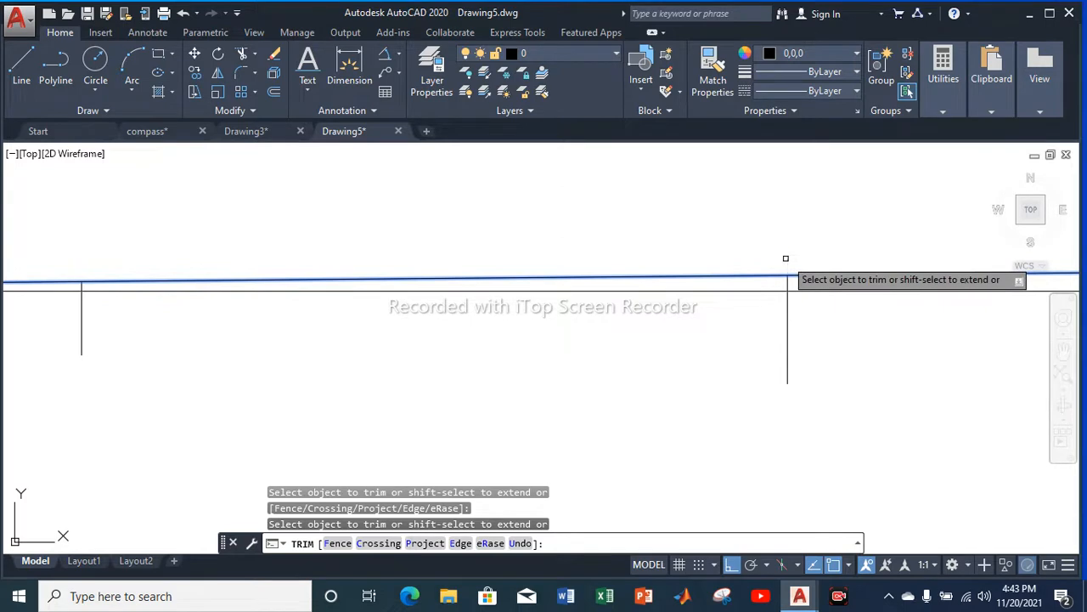
scroll(587, 235, down, 4)
scroll(704, 252, up, 5)
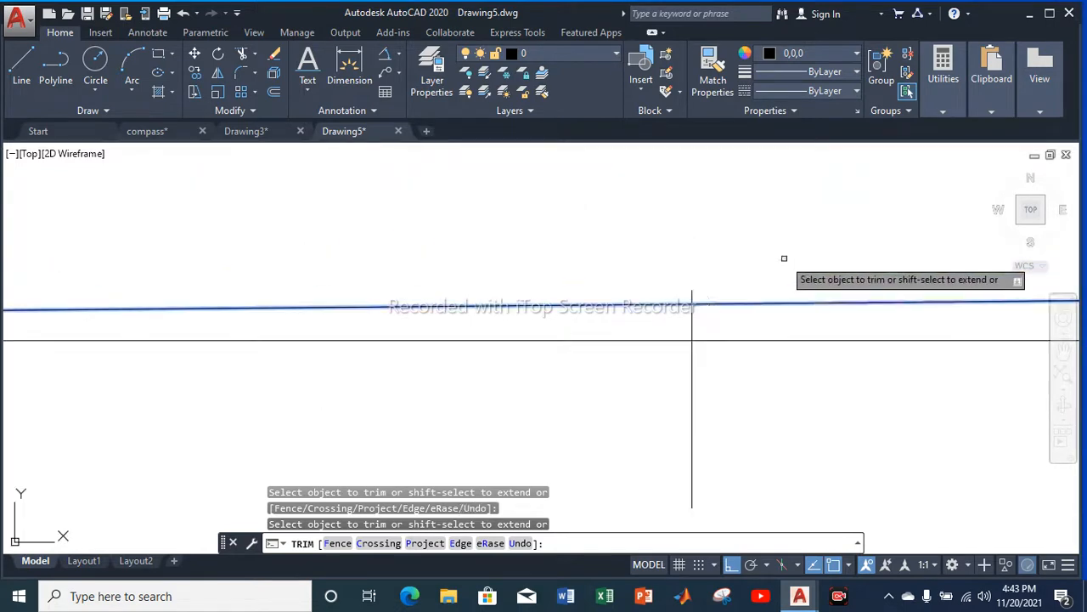
click(704, 279)
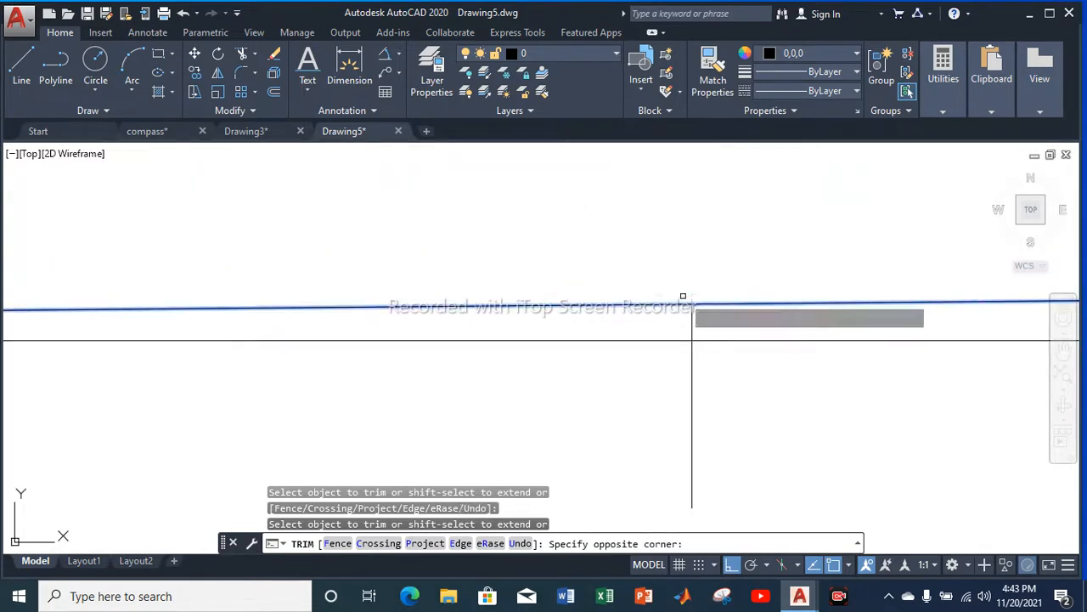
key(Escape)
scroll(556, 239, down, 3)
key(Escape)
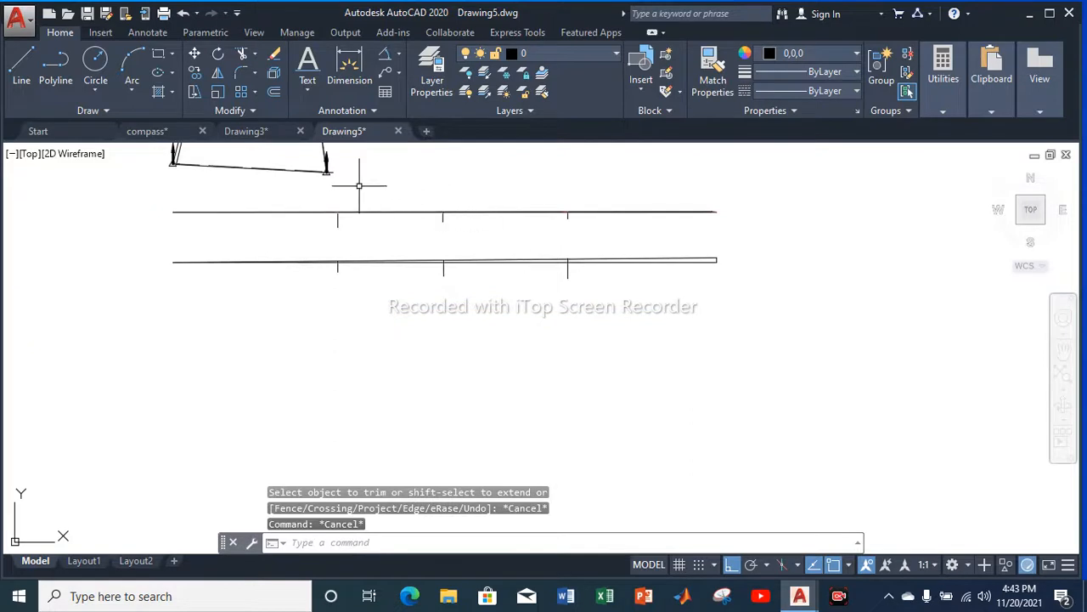
Compare the original closing-error diagram with the redrawn one beneath it and the traverse above
scroll(358, 189, down, 6)
scroll(326, 171, up, 2)
scroll(348, 206, up, 4)
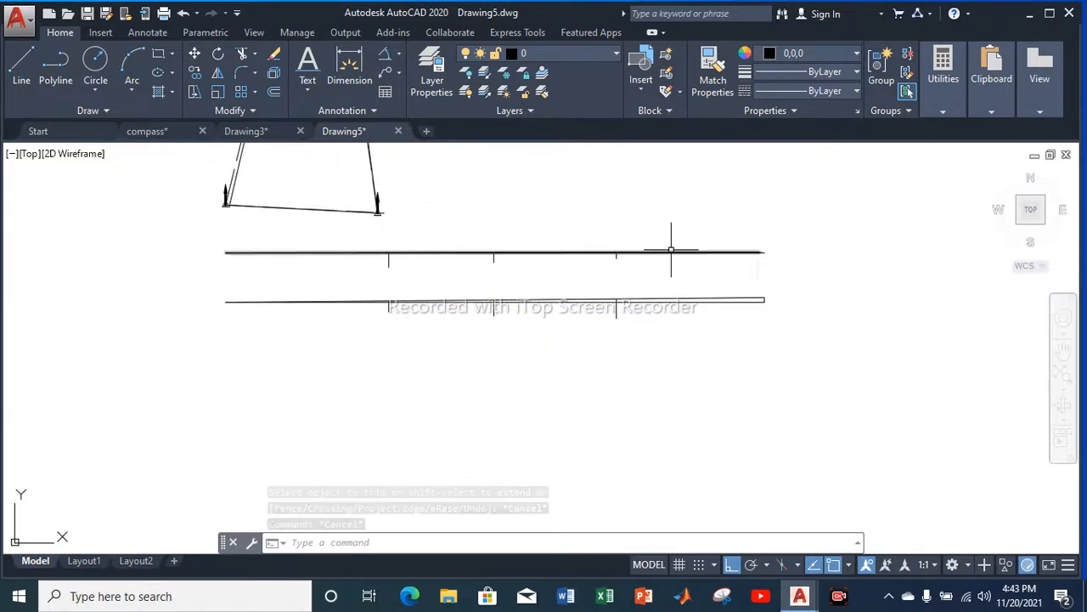
scroll(733, 251, up, 2)
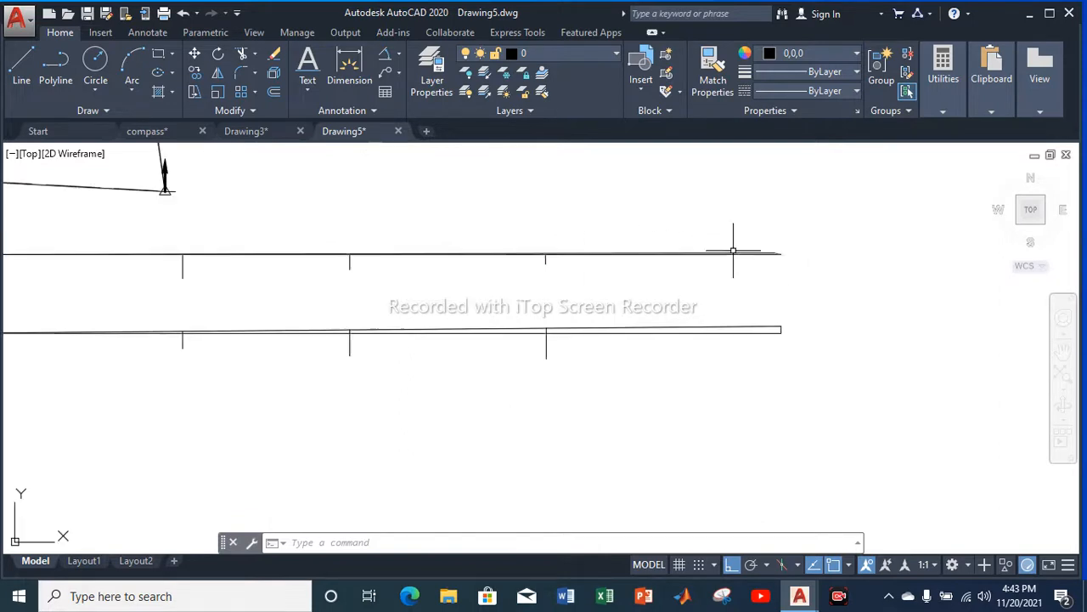
scroll(719, 265, down, 4)
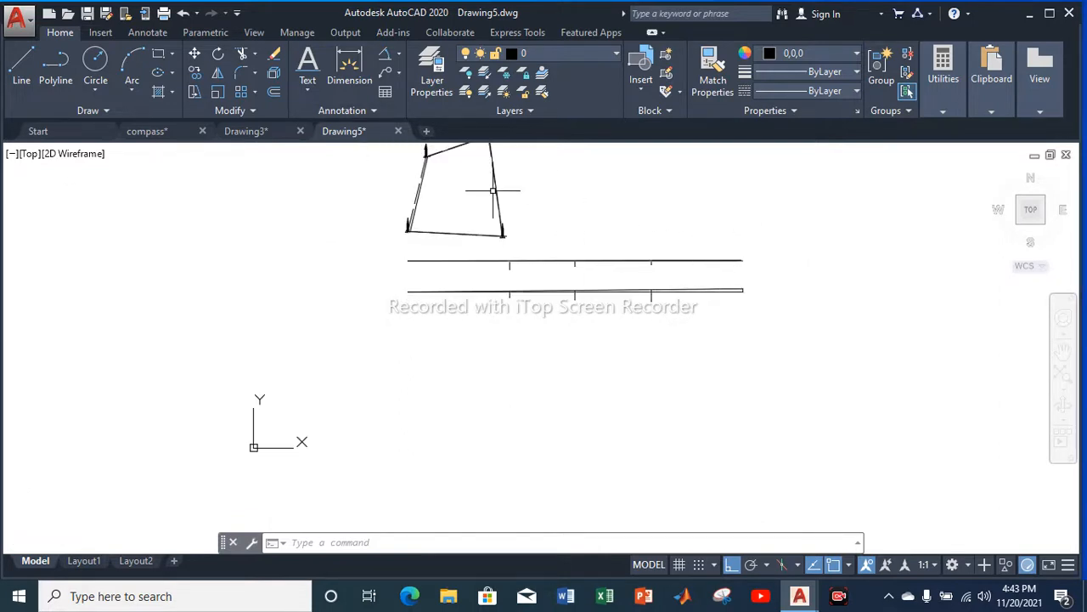
scroll(508, 220, down, 2)
scroll(491, 212, up, 4)
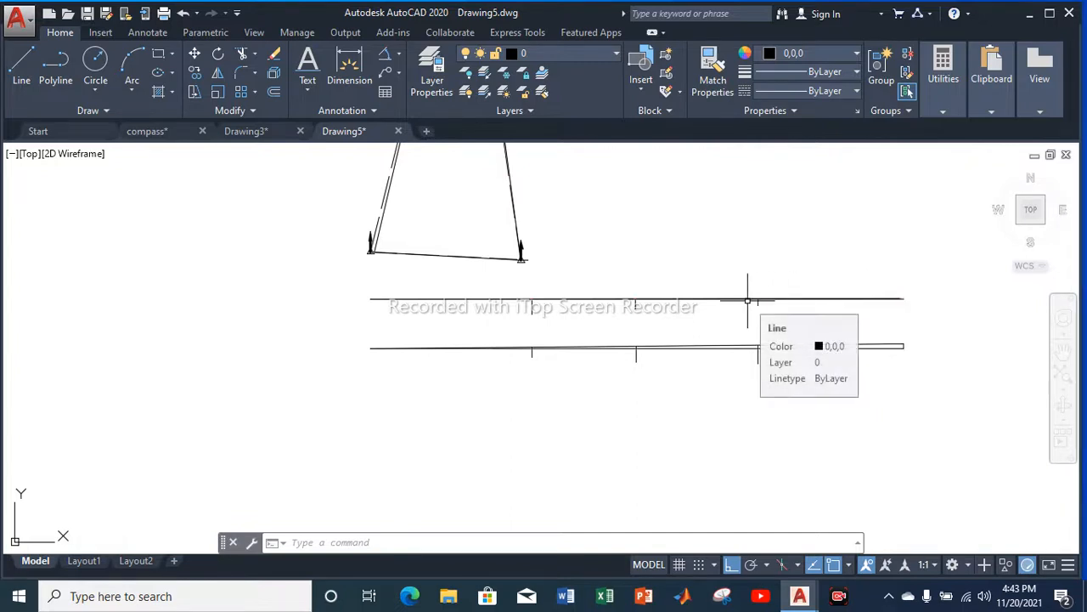
scroll(748, 299, up, 2)
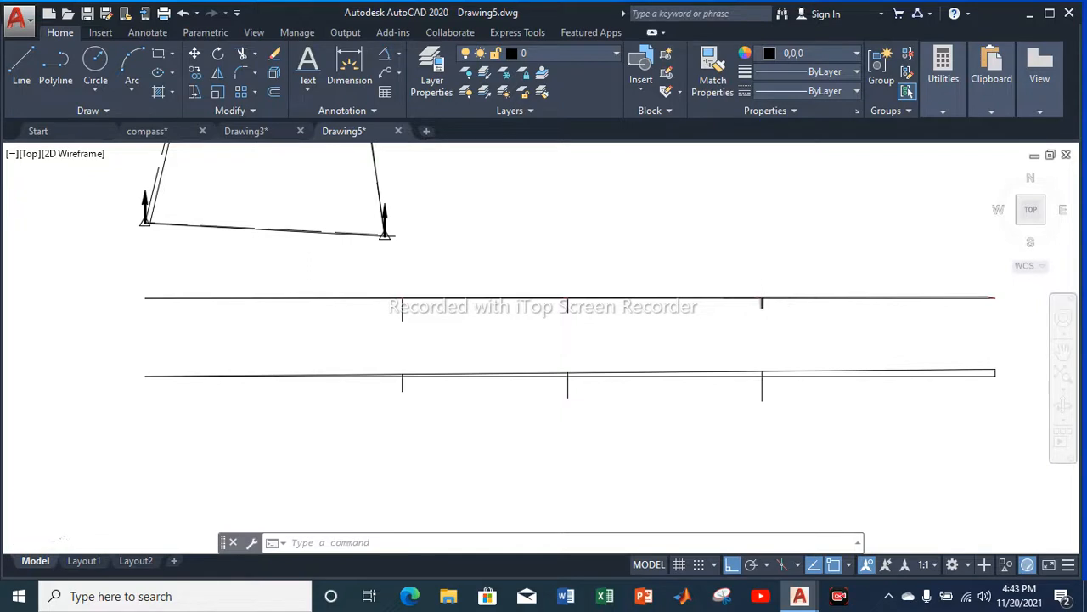
scroll(761, 304, down, 2)
Erase the whole original closing-error diagram between the traverse and the redrawn diagram
mouse_move(932, 316)
mouse_down()
mouse_move(839, 300)
mouse_move(371, 299)
mouse_up()
key(Escape)
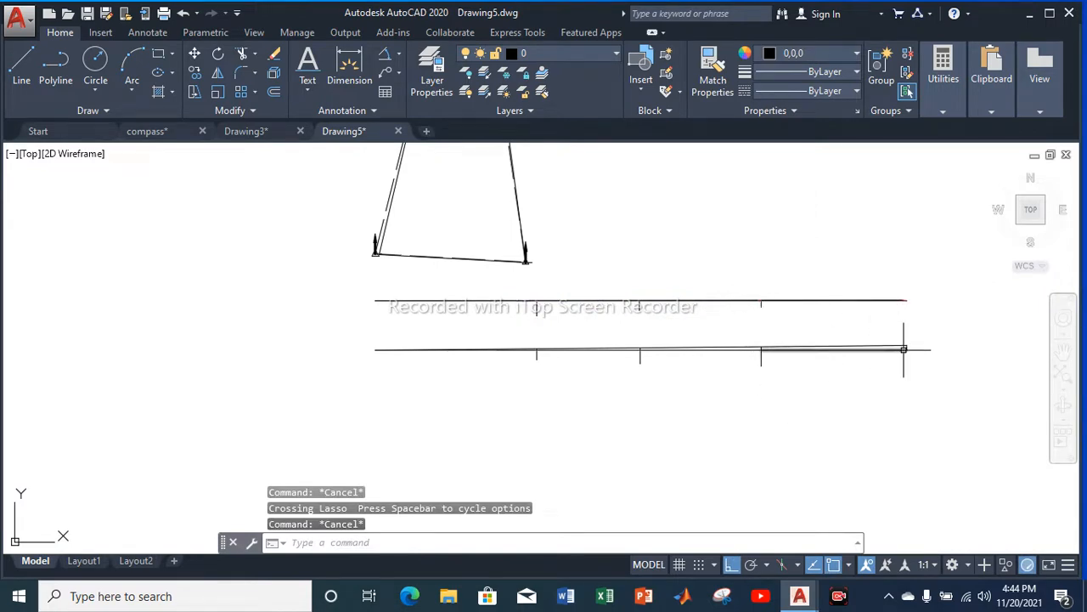
scroll(809, 281, up, 2)
mouse_move(999, 337)
mouse_down()
mouse_move(666, 295)
mouse_move(246, 292)
mouse_move(110, 311)
mouse_move(107, 333)
mouse_up()
key(Delete)
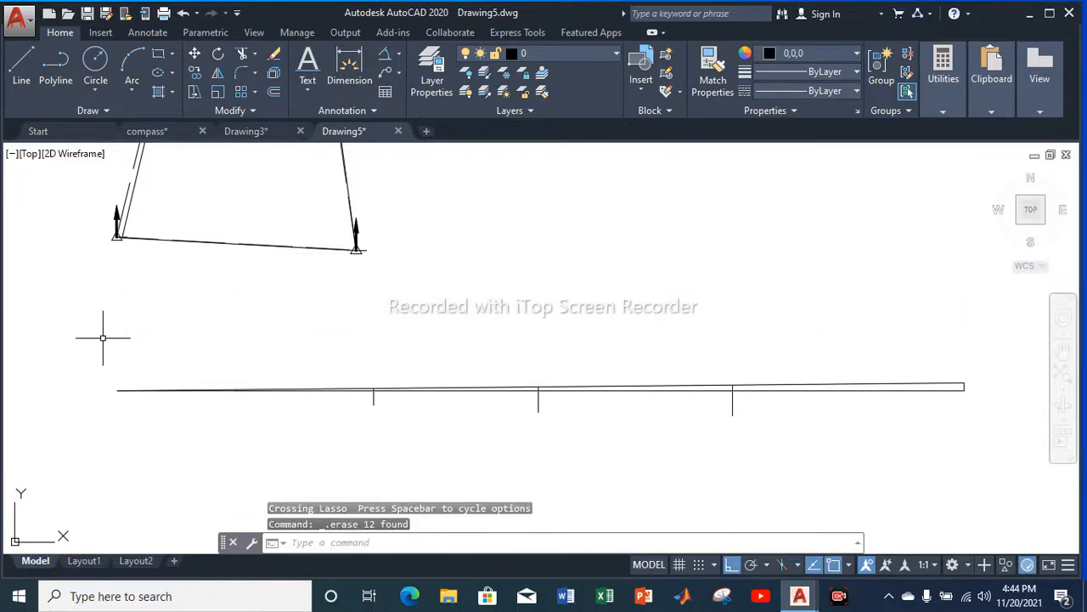
Move the complete redrawn diagram straight up, closer to the traverse, using its left end as base point
mouse_move(994, 389)
mouse_down()
mouse_move(824, 287)
mouse_move(214, 291)
mouse_move(111, 389)
mouse_move(120, 407)
mouse_up()
right_click(180, 215)
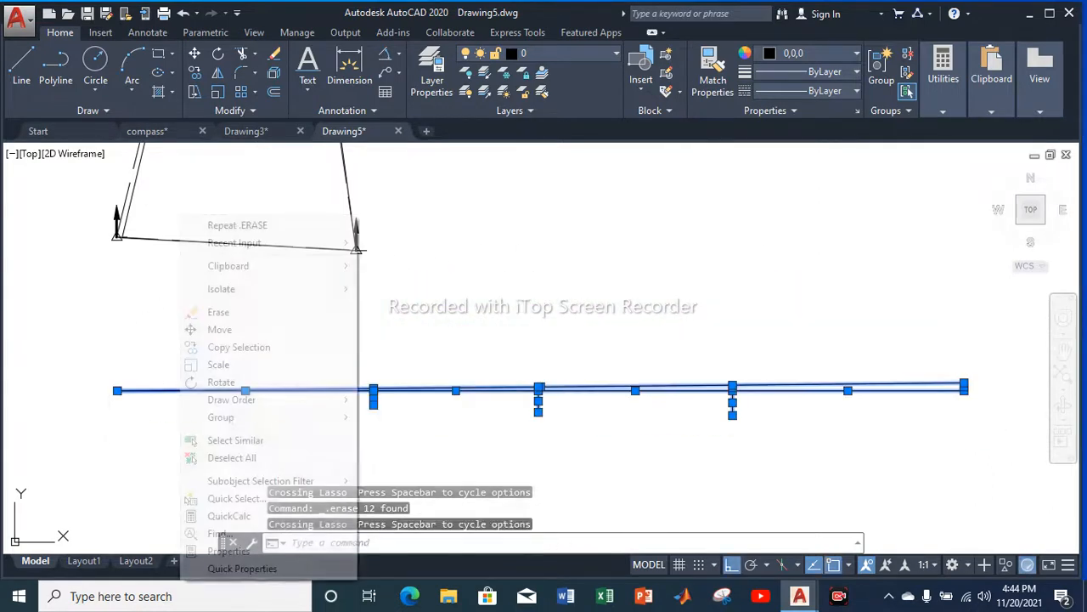
click(219, 329)
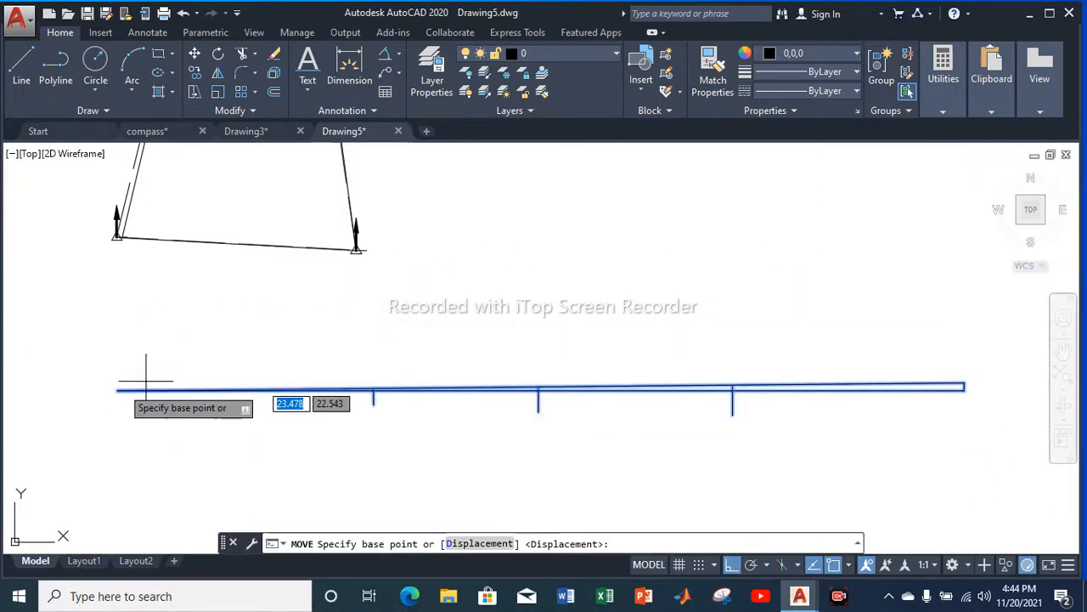
click(117, 390)
click(117, 322)
key(Escape)
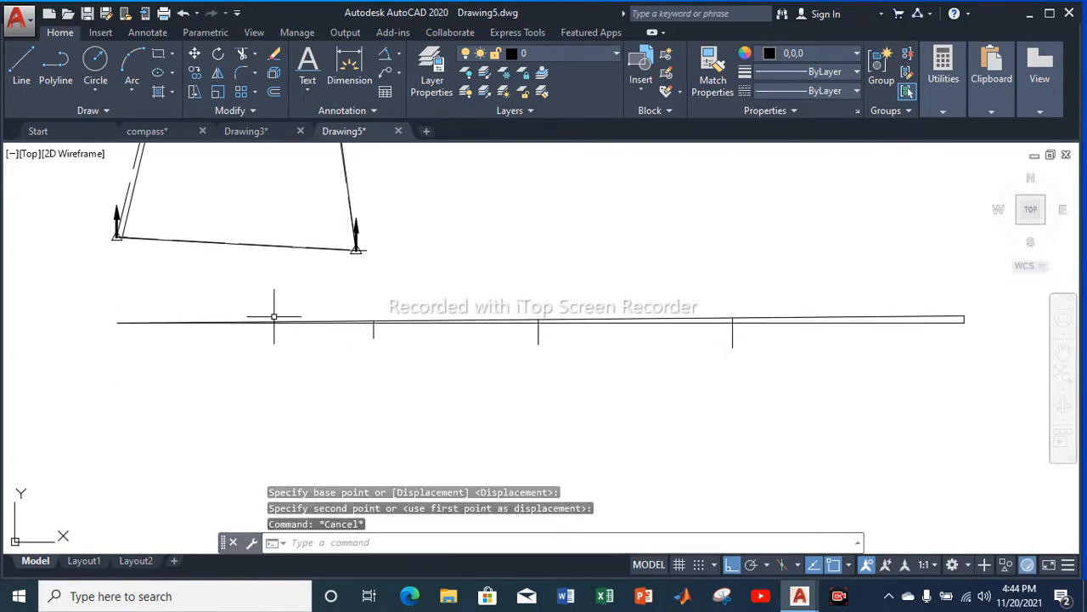
Add the single-line text "A" below the baseline near its left end, with height 0.8 and rotation 0
click(308, 91)
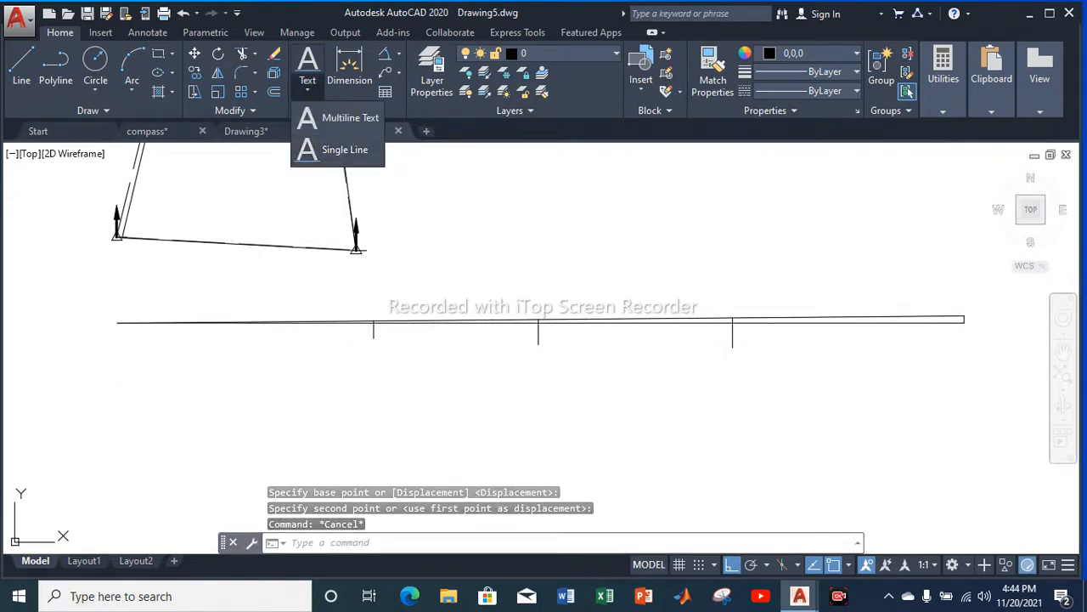
click(339, 150)
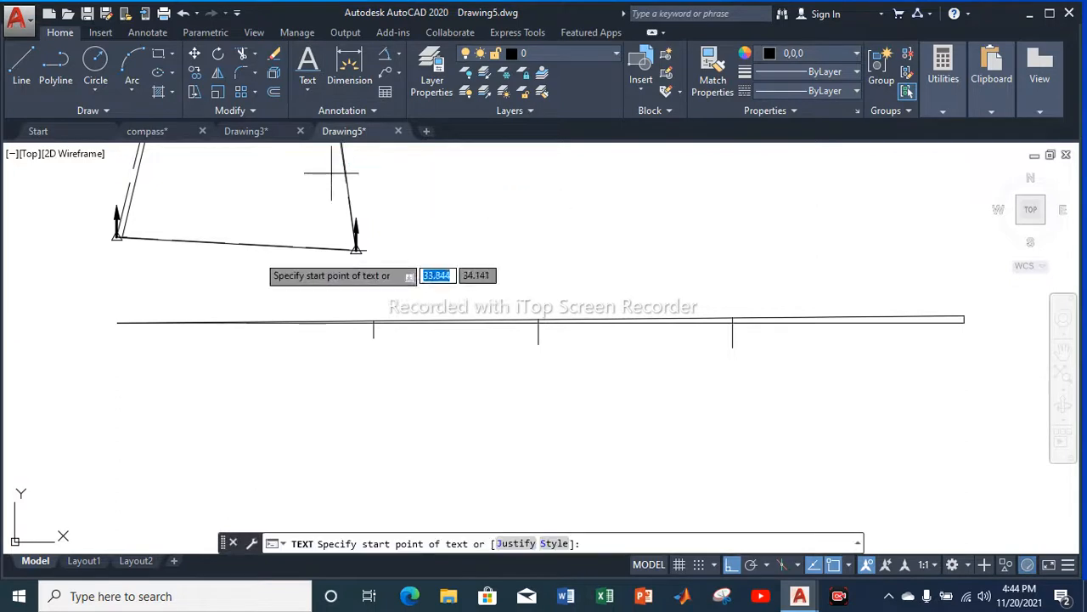
click(161, 351)
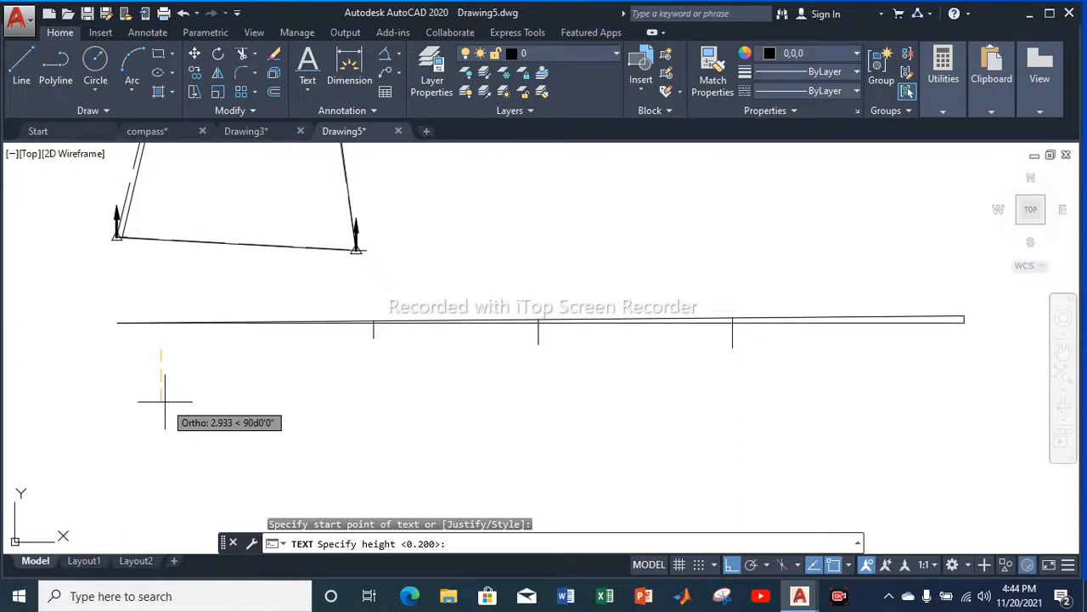
key(Return)
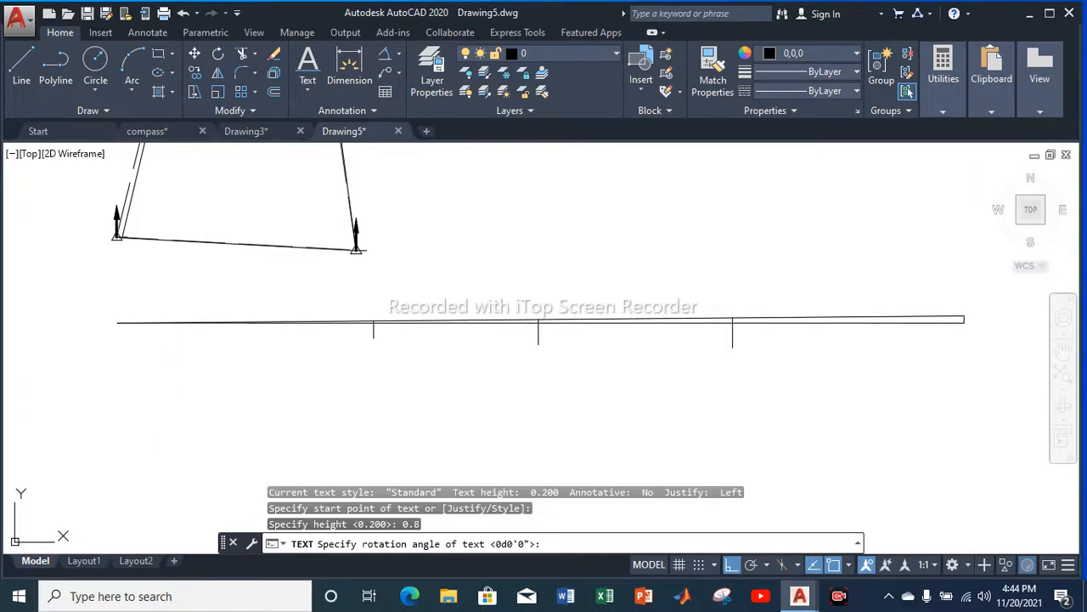
key(Return)
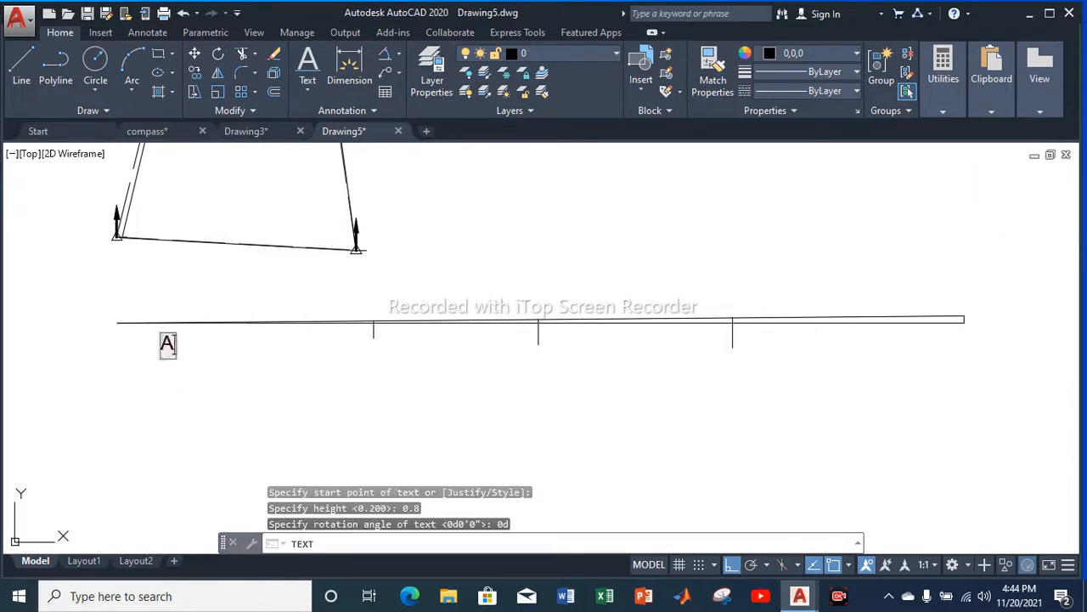
key(Return)
key(Return)
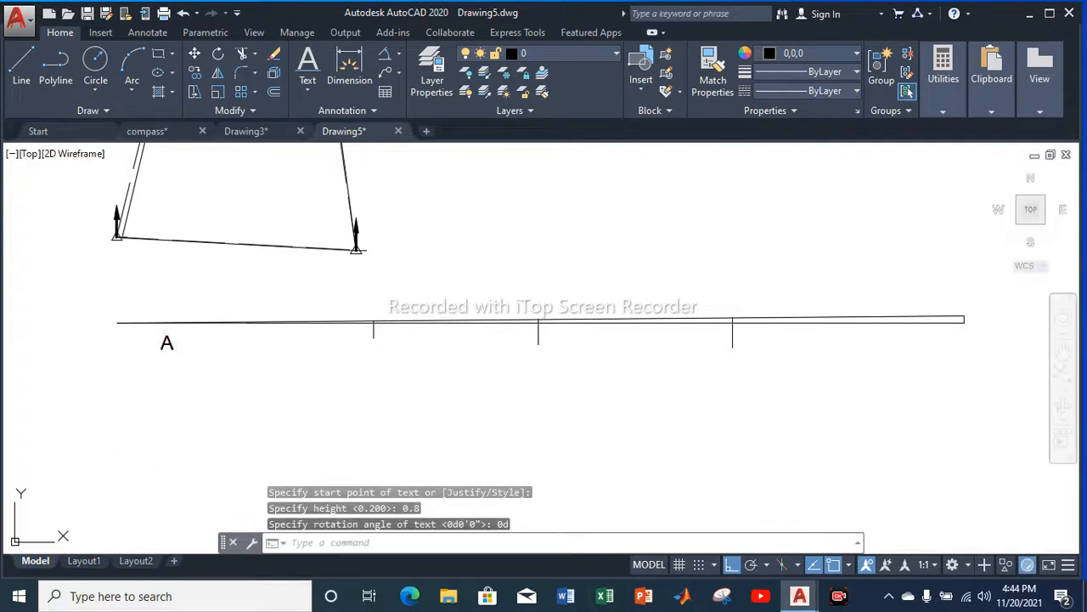
Move the label A directly beneath the baseline's left end, with Ortho off
click(166, 342)
right_click(166, 344)
click(187, 306)
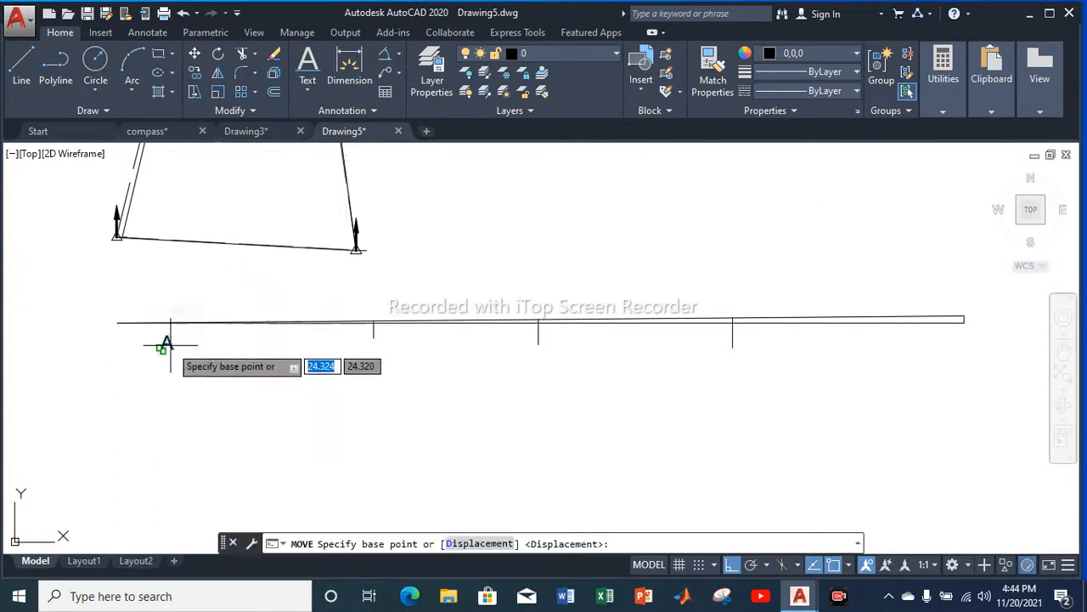
click(167, 345)
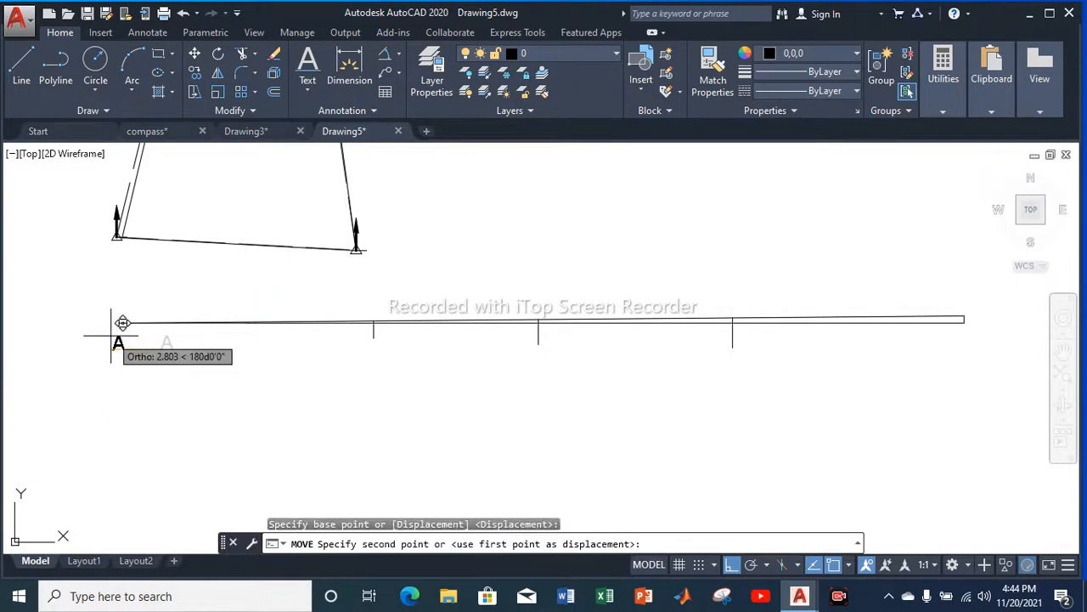
key(F8)
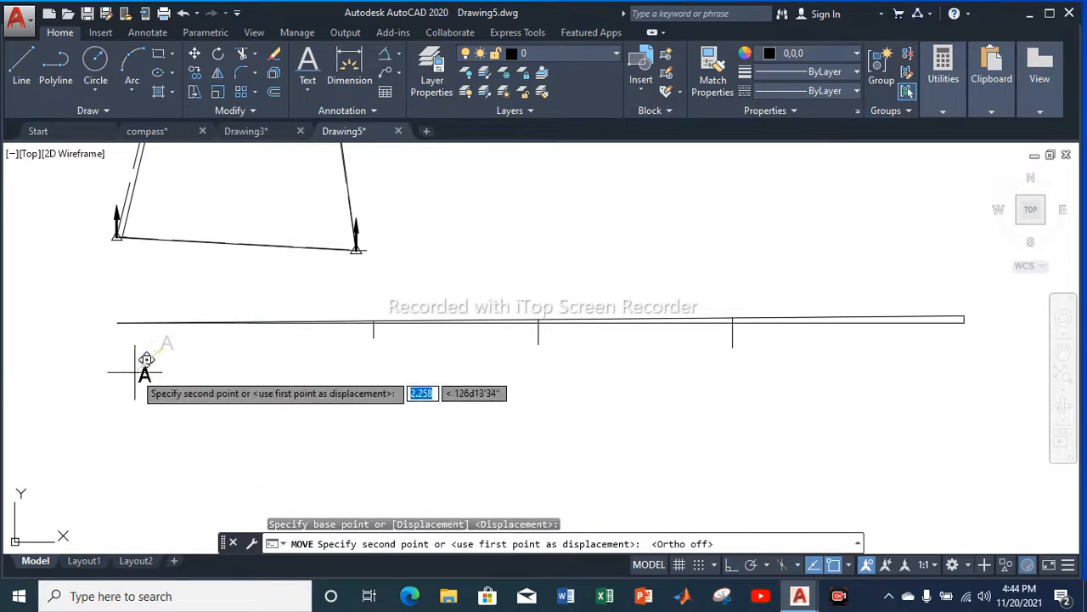
key(Escape)
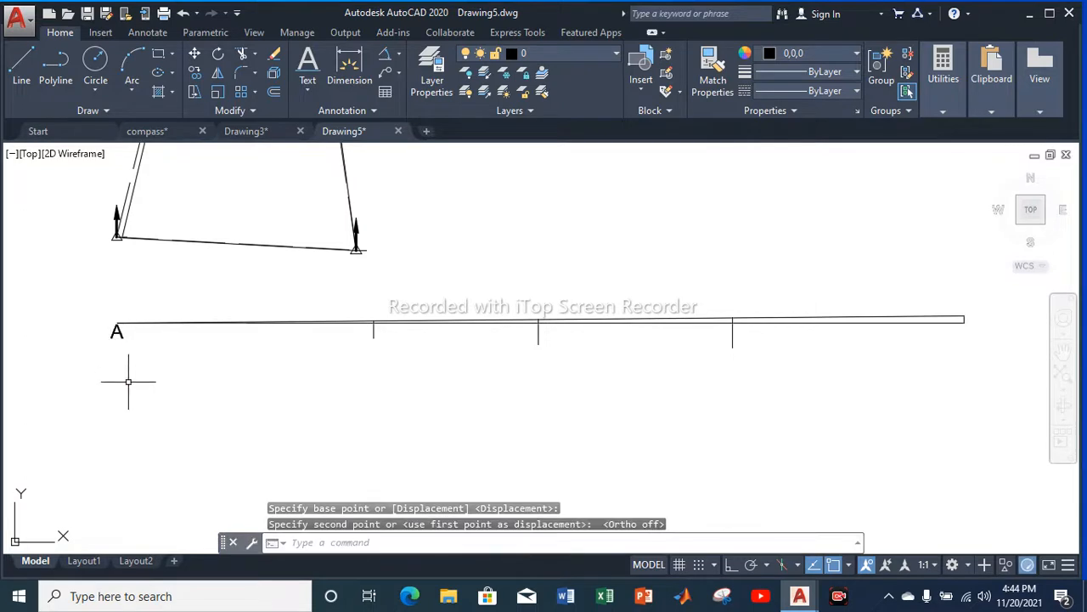
Copy the label A horizontally, with Ortho on, beside each of the three division ticks and to the baseline's right end
click(117, 330)
right_click(117, 330)
click(175, 324)
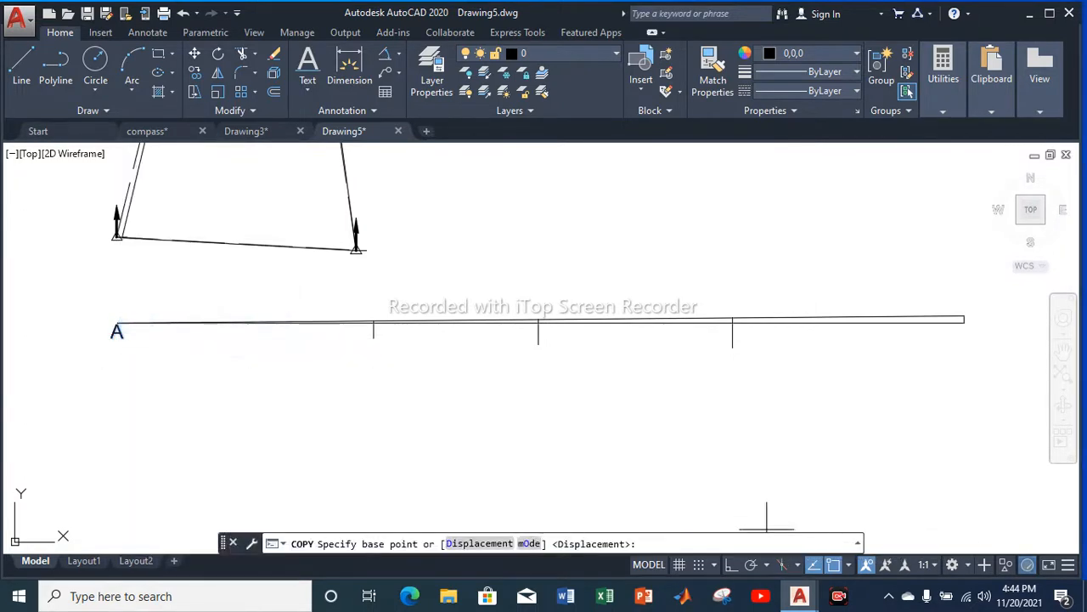
key(F8)
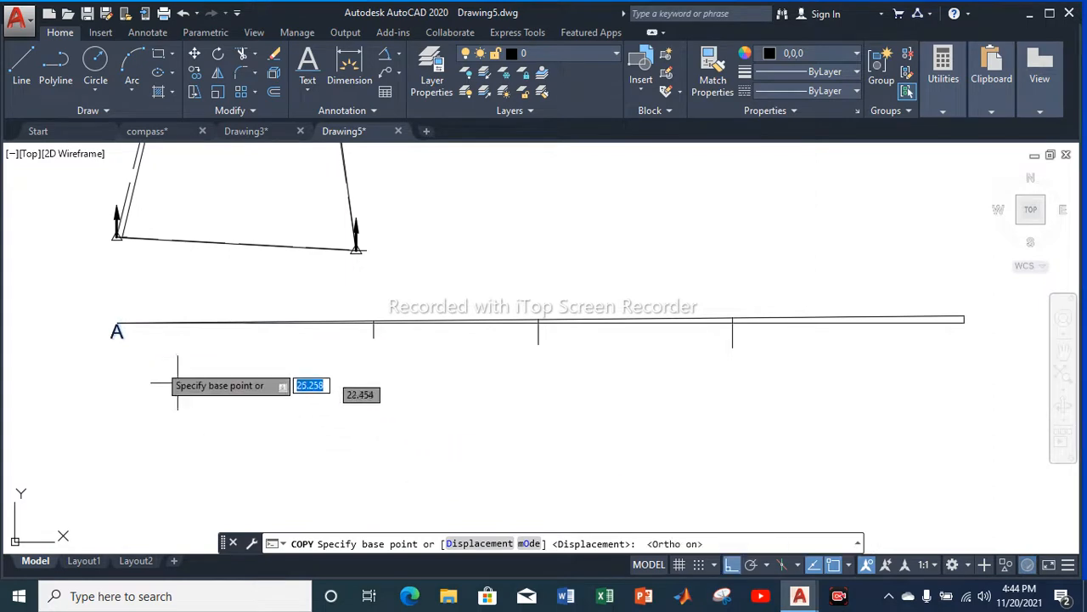
click(111, 336)
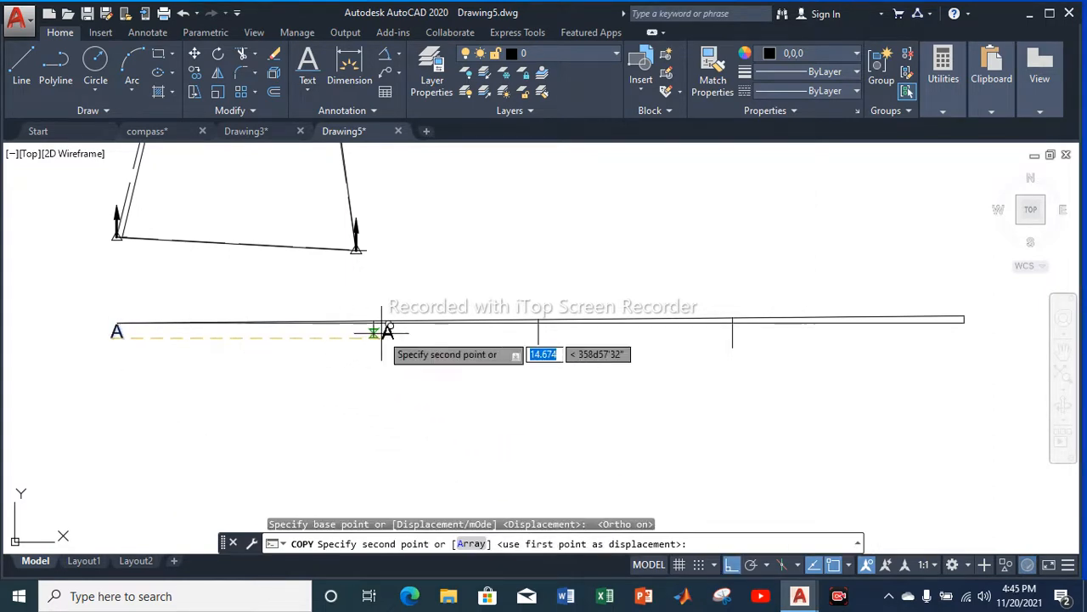
scroll(382, 327, up, 2)
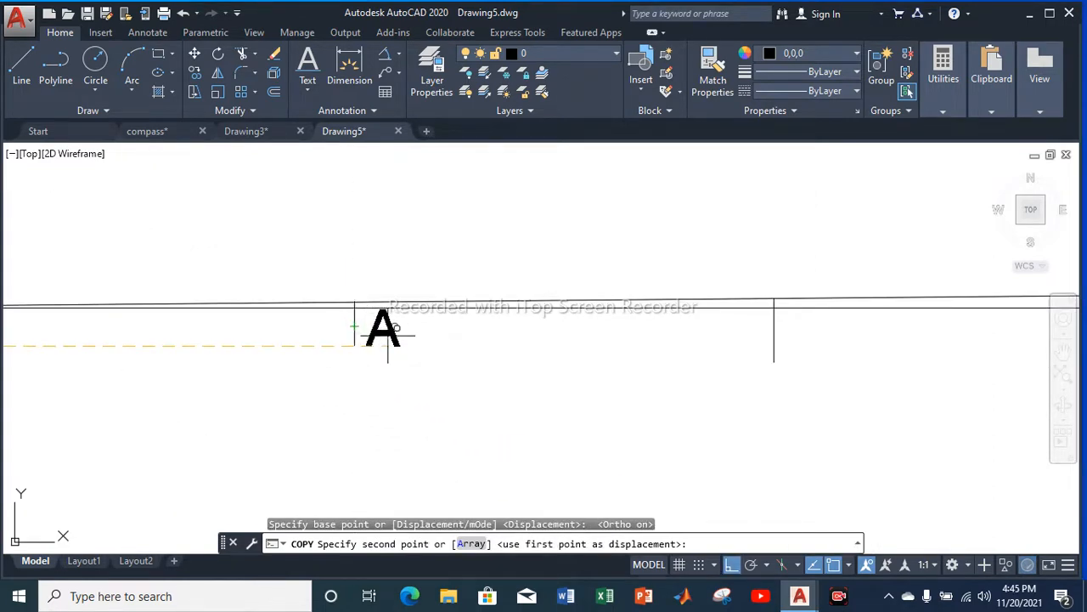
click(372, 331)
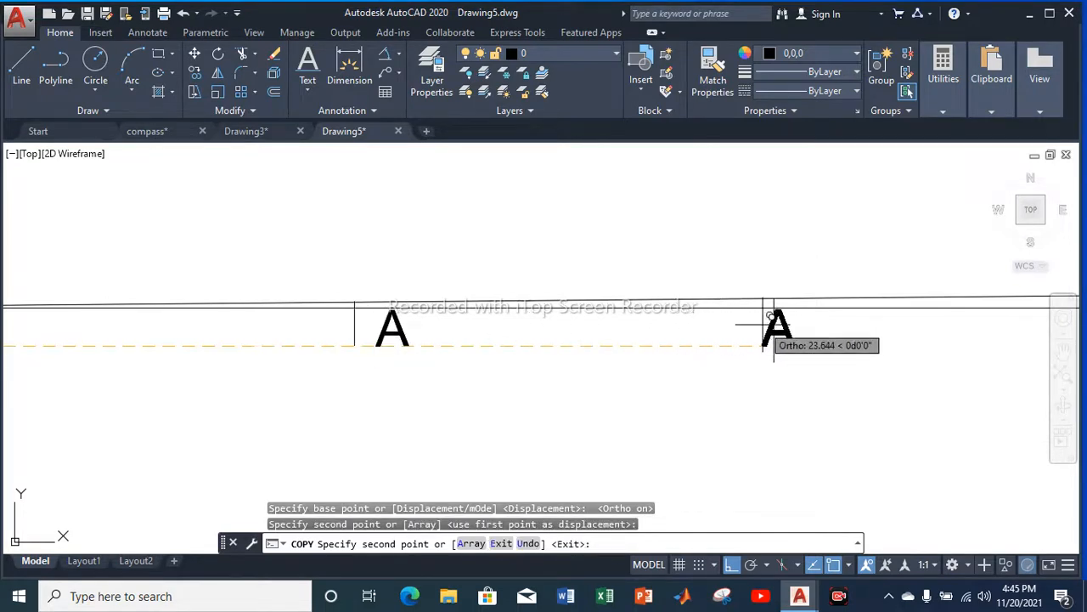
click(803, 329)
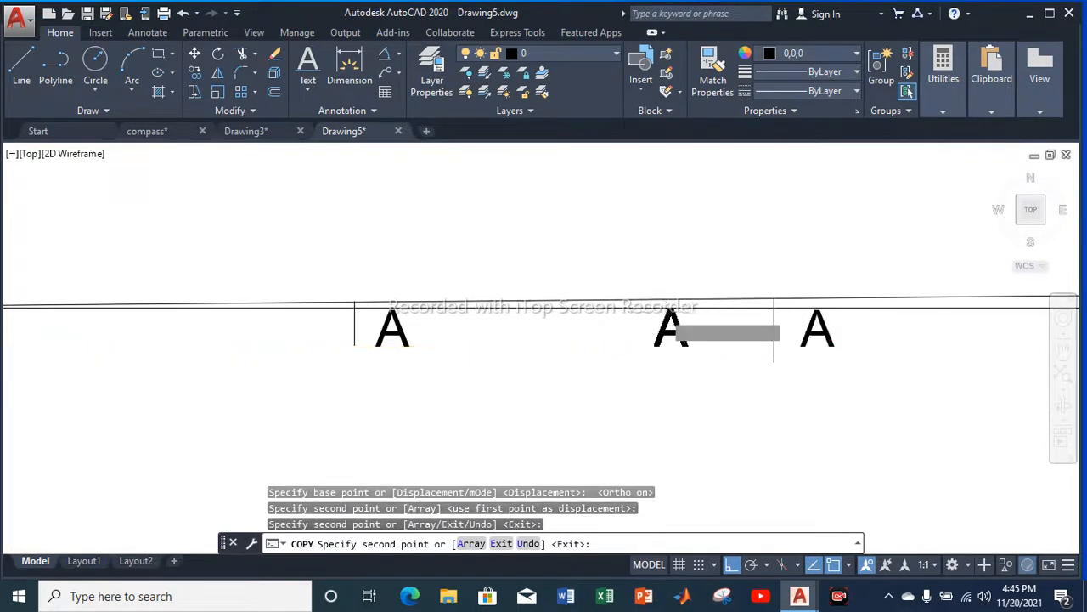
scroll(747, 323, down, 5)
scroll(743, 316, up, 6)
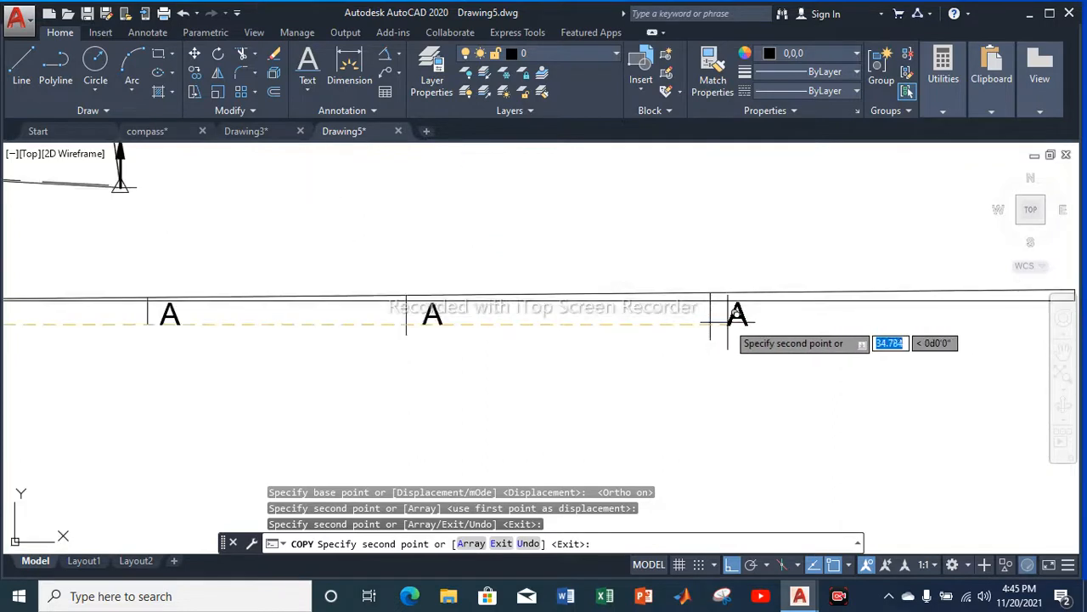
scroll(722, 317, down, 4)
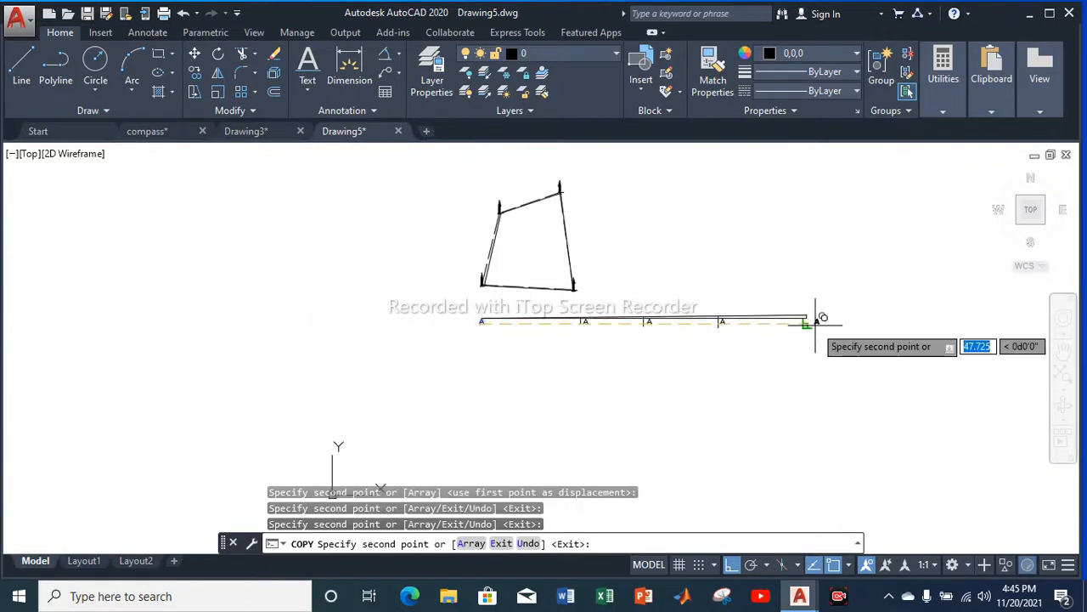
key(Escape)
Change the copied labels beside the three division ticks to B, C and D, from left to right
scroll(567, 321, up, 8)
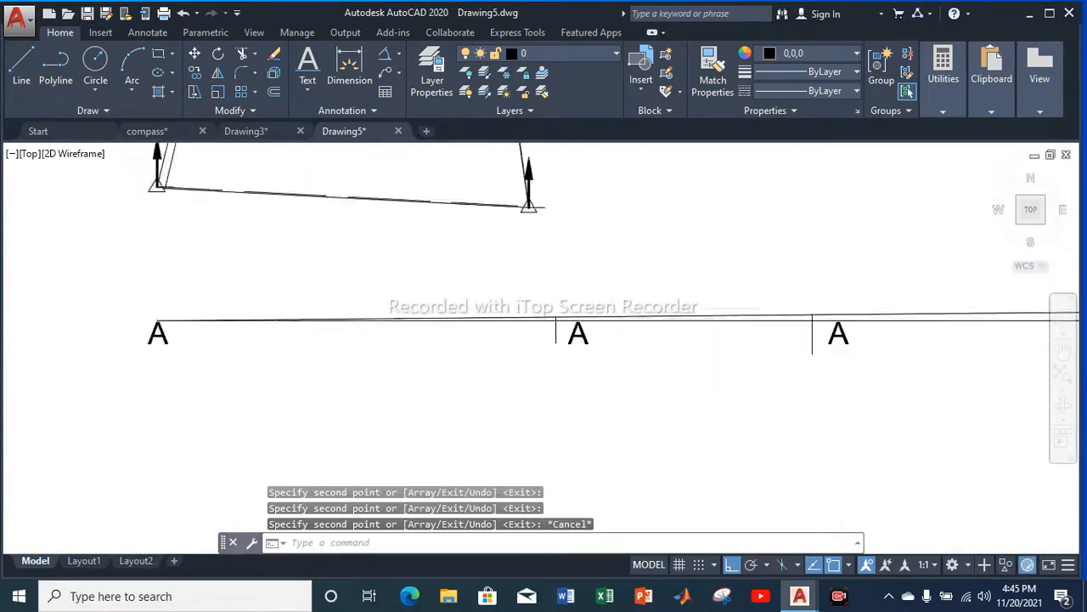
double_click(574, 344)
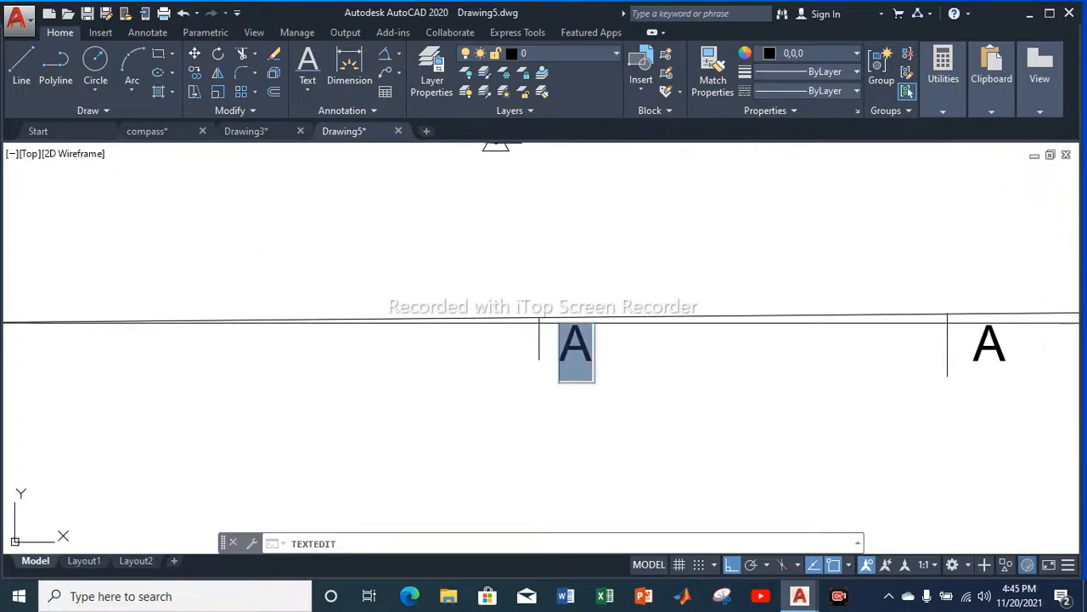
key(Return)
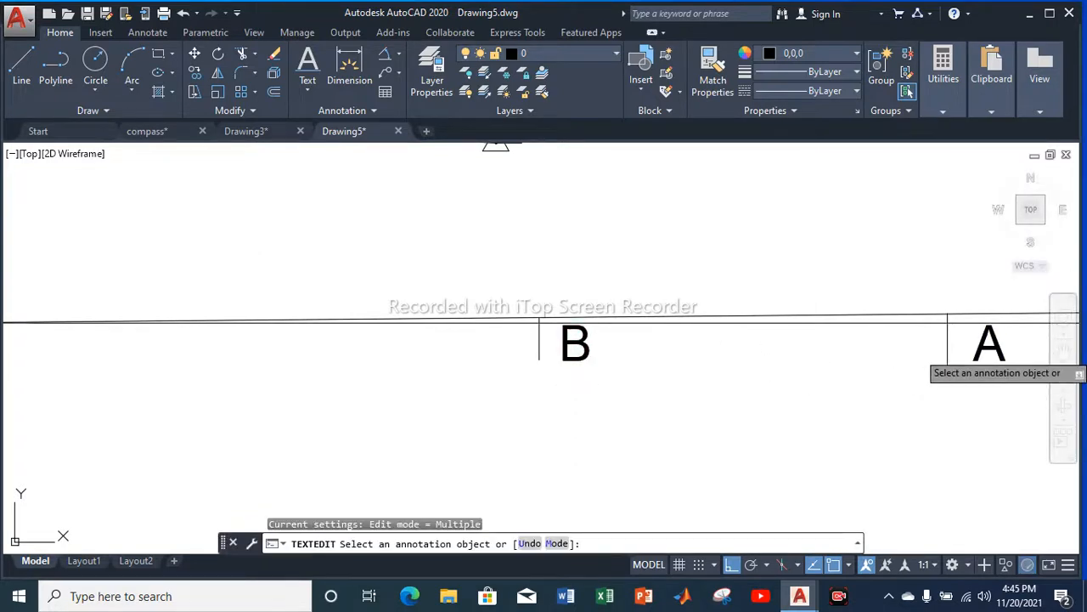
click(990, 346)
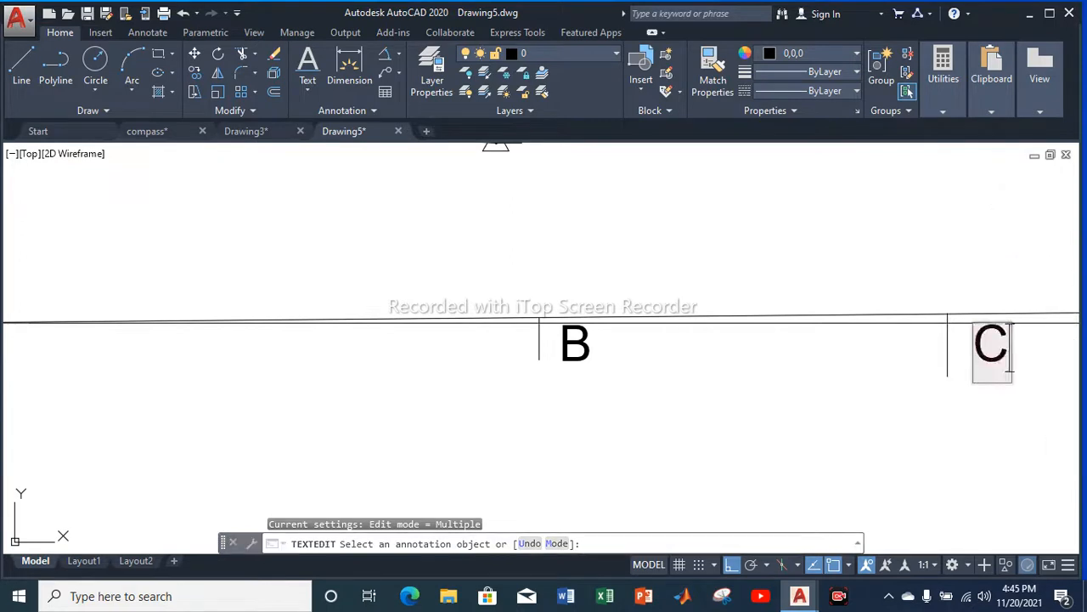
key(Return)
scroll(747, 234, down, 8)
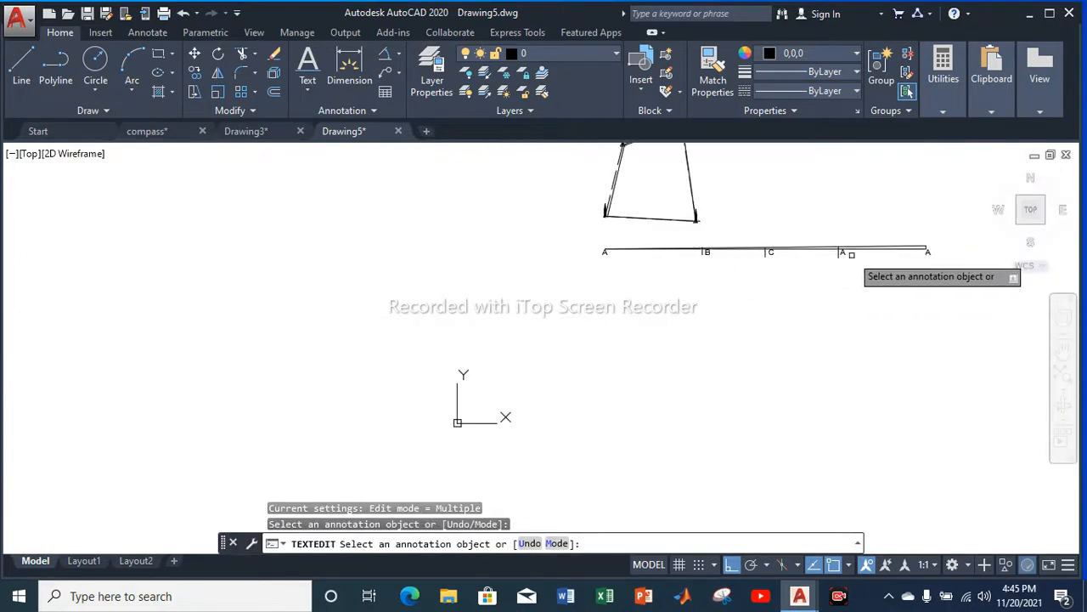
scroll(845, 254, up, 6)
click(807, 240)
text(D)
key(Return)
scroll(716, 274, down, 1)
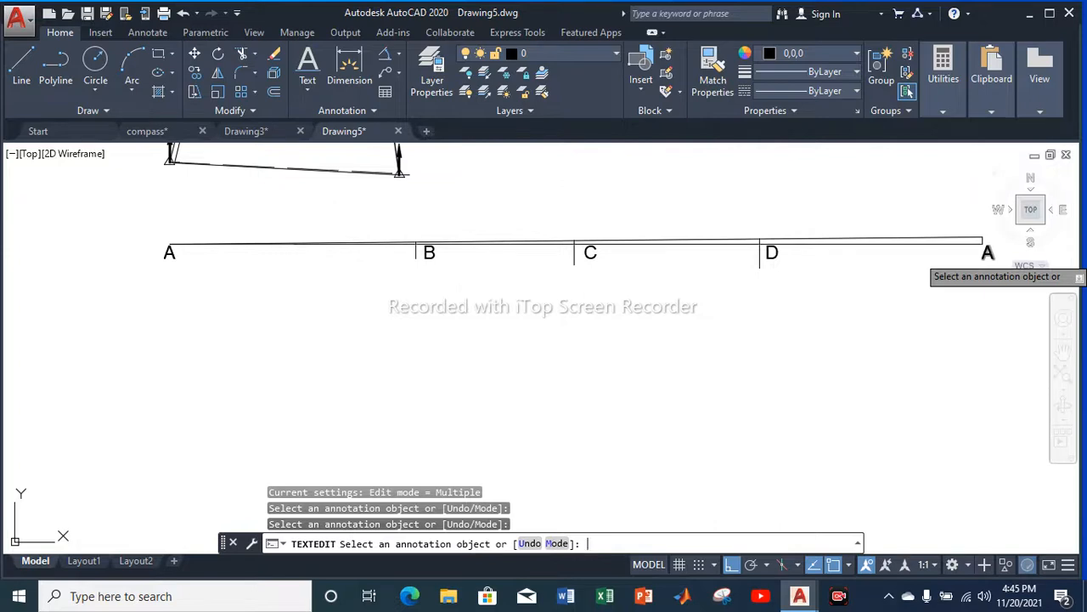
Change the label at the far end of the baseline, beyond D, from A to A'
key(Escape)
key(Escape)
scroll(968, 252, up, 4)
click(983, 247)
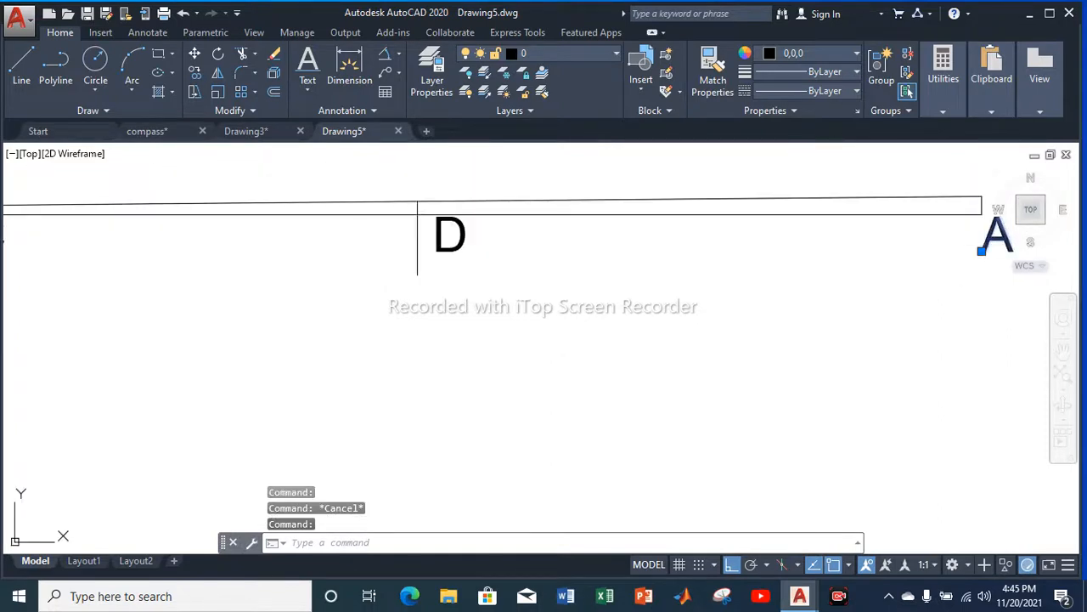
double_click(996, 218)
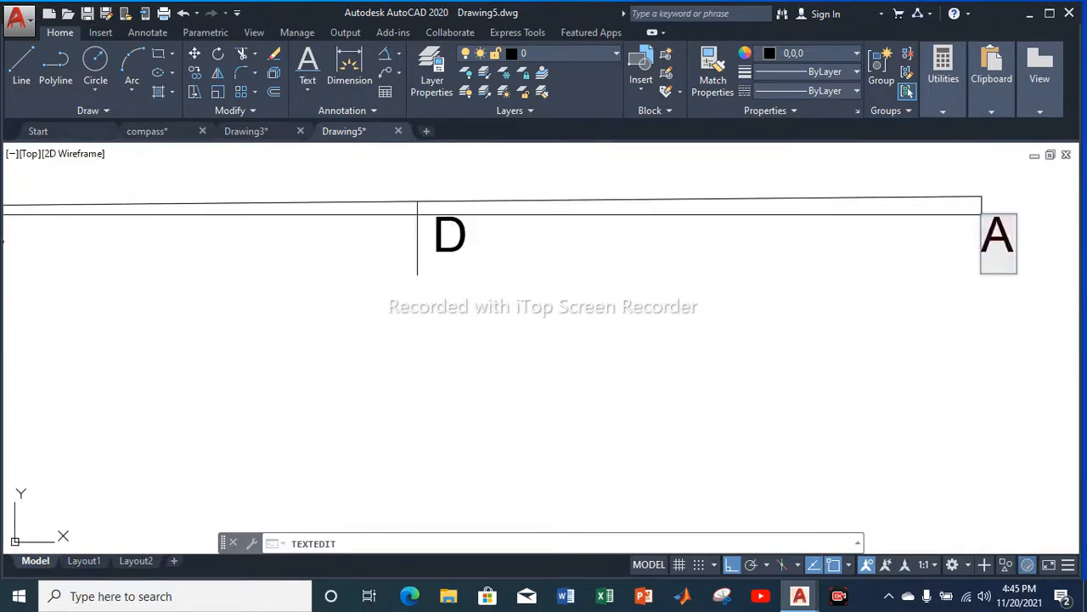
key(Return)
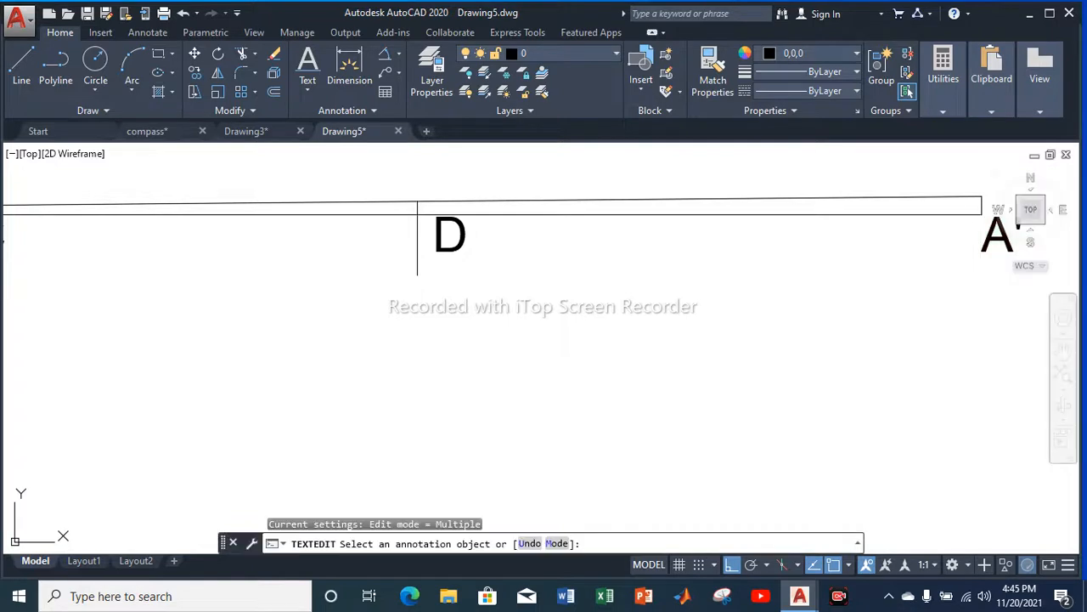
scroll(530, 289, down, 4)
key(Escape)
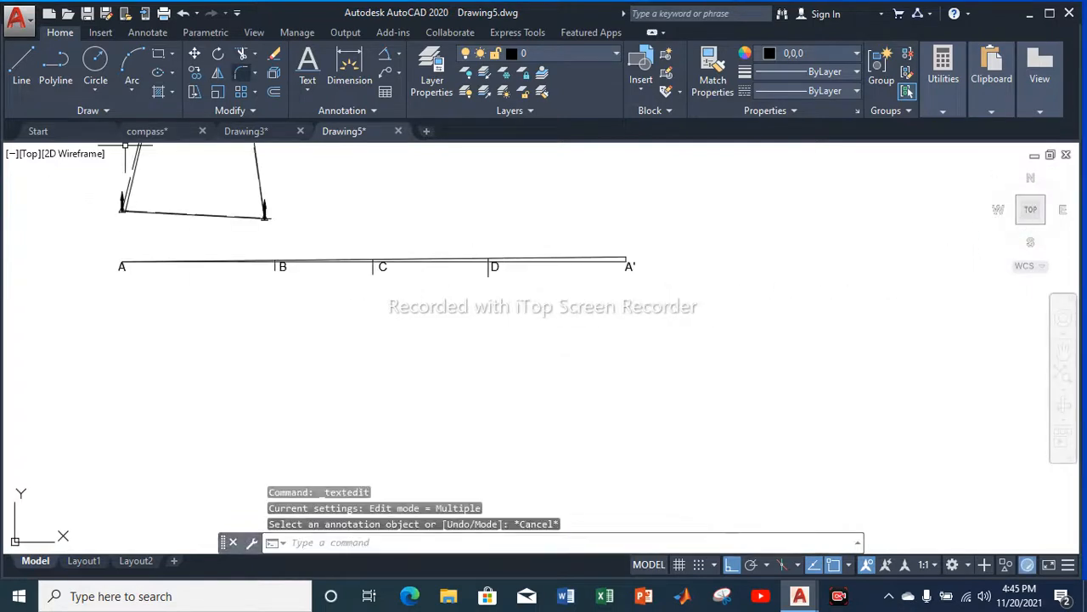
Open the Standard dimension style for modification and set the linear dimension precision to 0.000
click(349, 68)
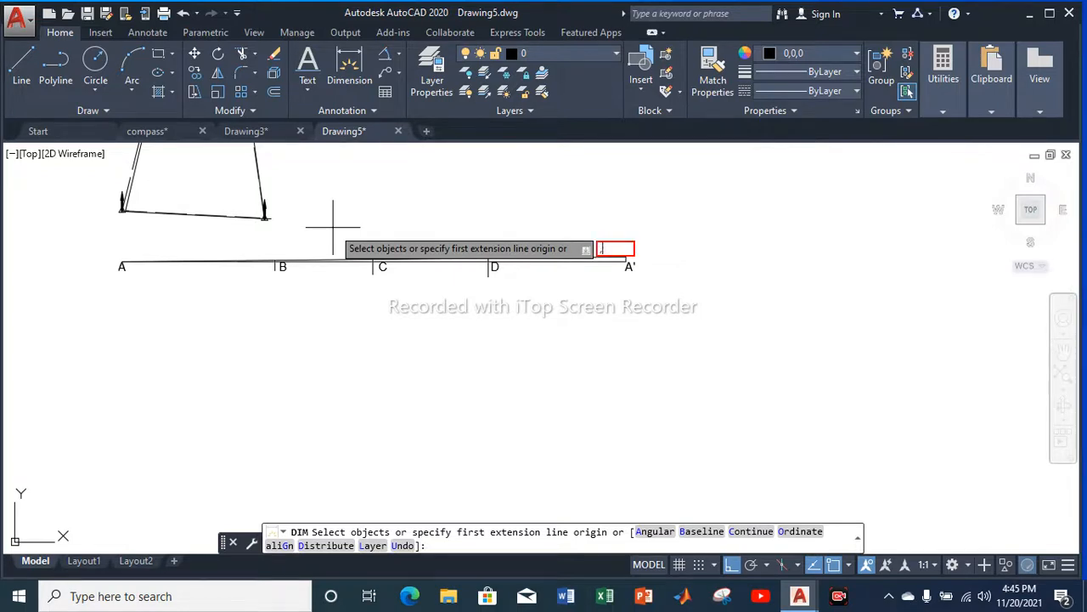
key(Return)
text(dim)
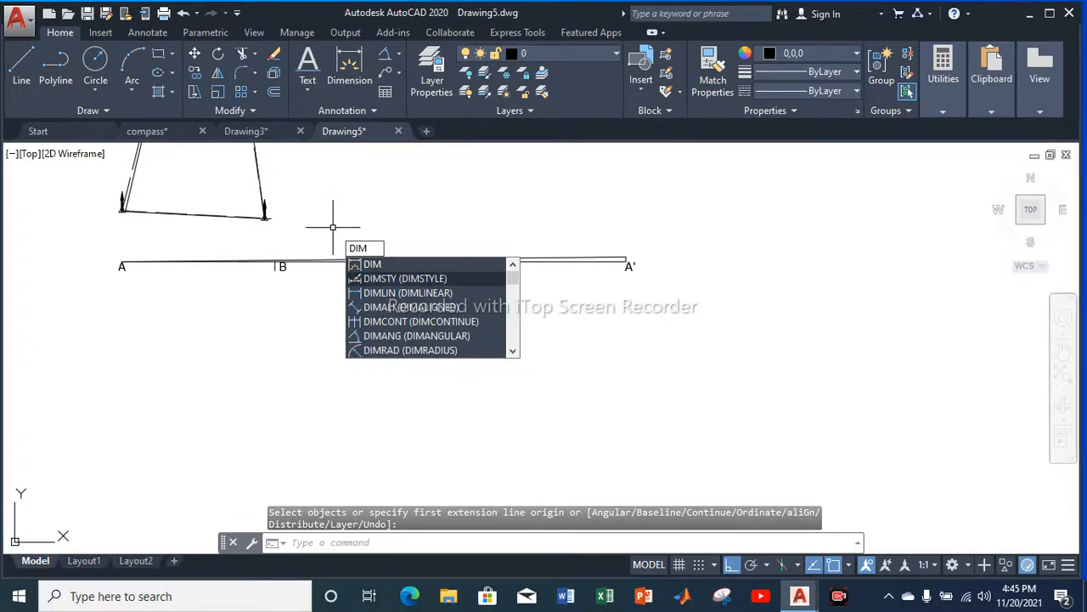
key(Return)
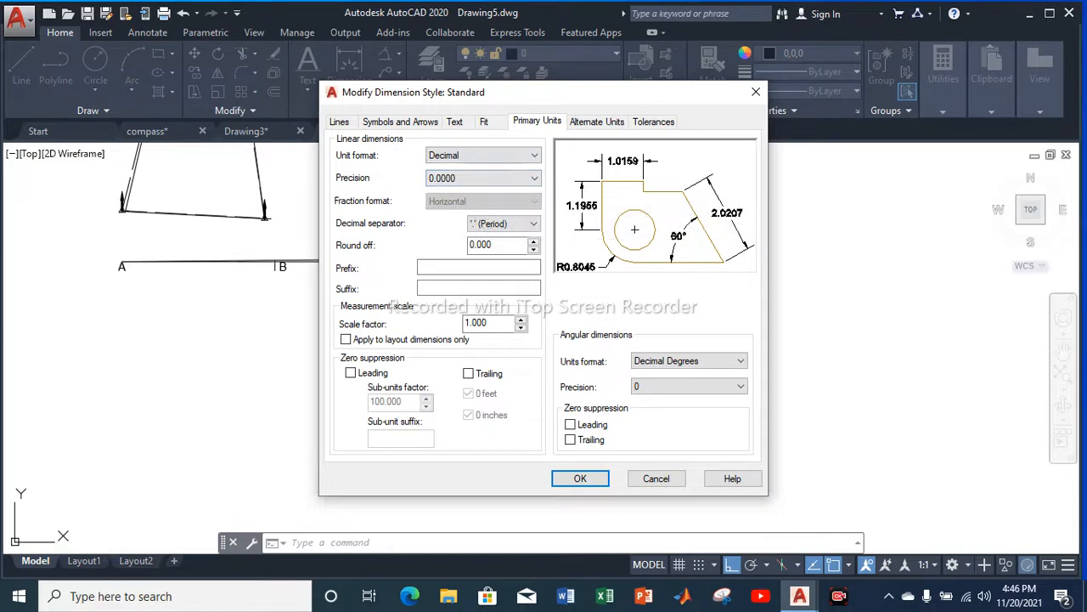
click(482, 177)
click(450, 222)
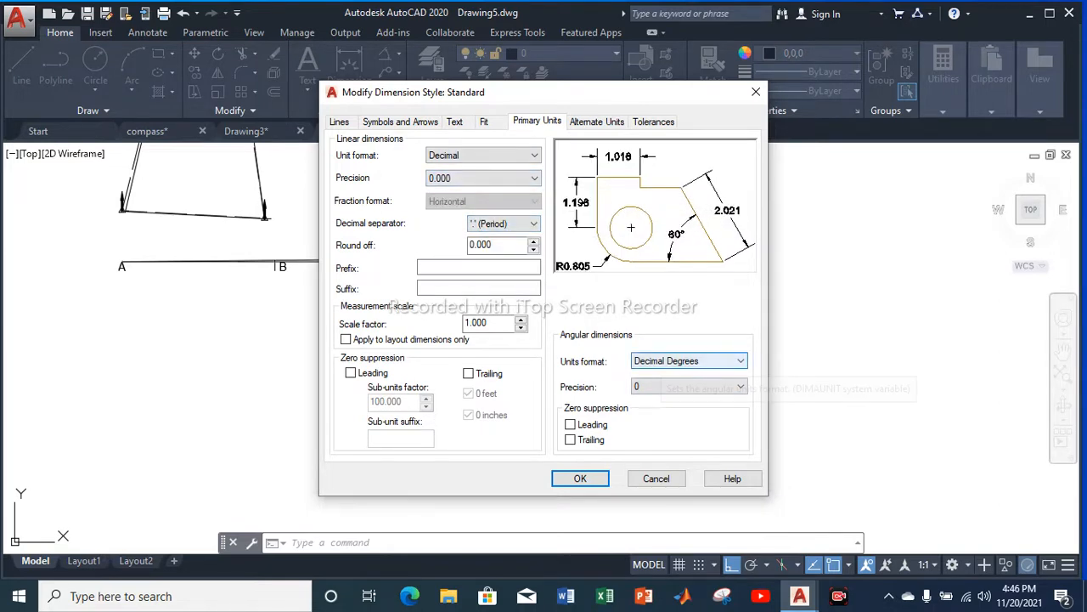
Set the style's angular dimensions to Degrees Minutes Seconds with a precision of 0d00'
click(689, 360)
click(682, 385)
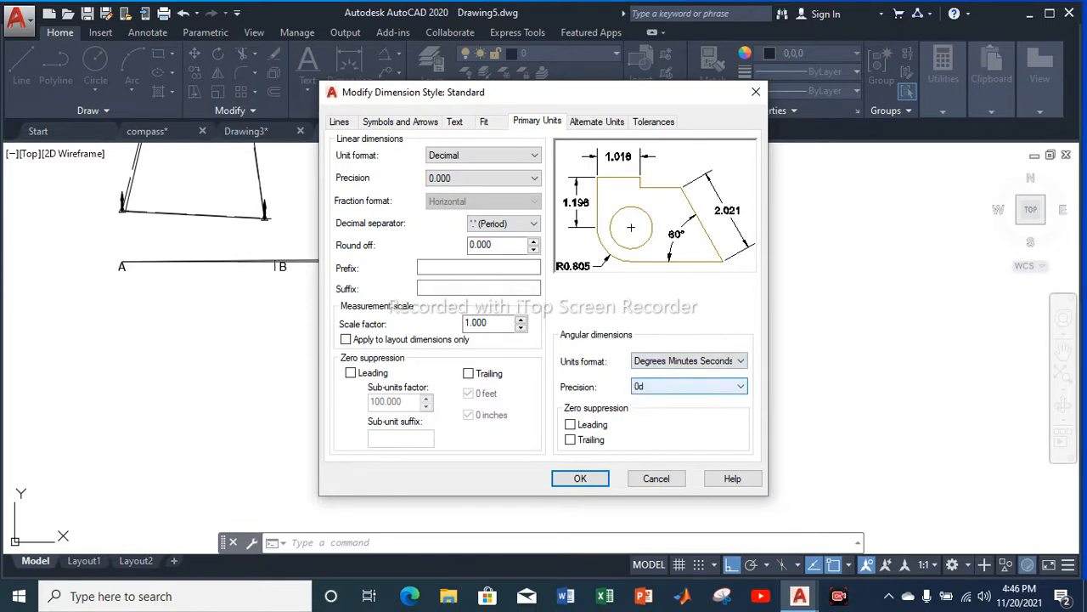
click(684, 387)
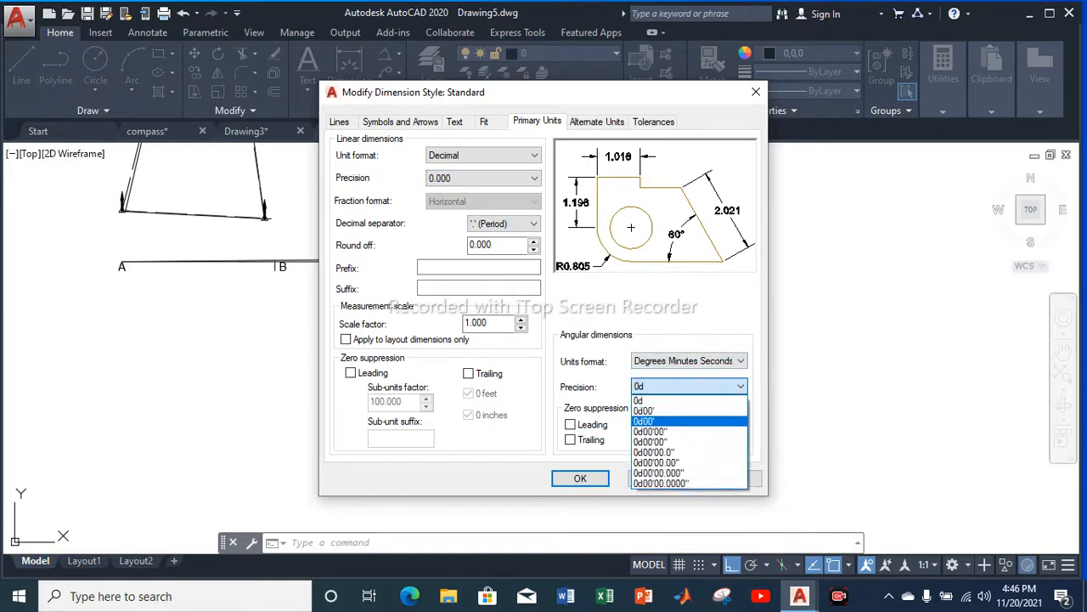
click(645, 411)
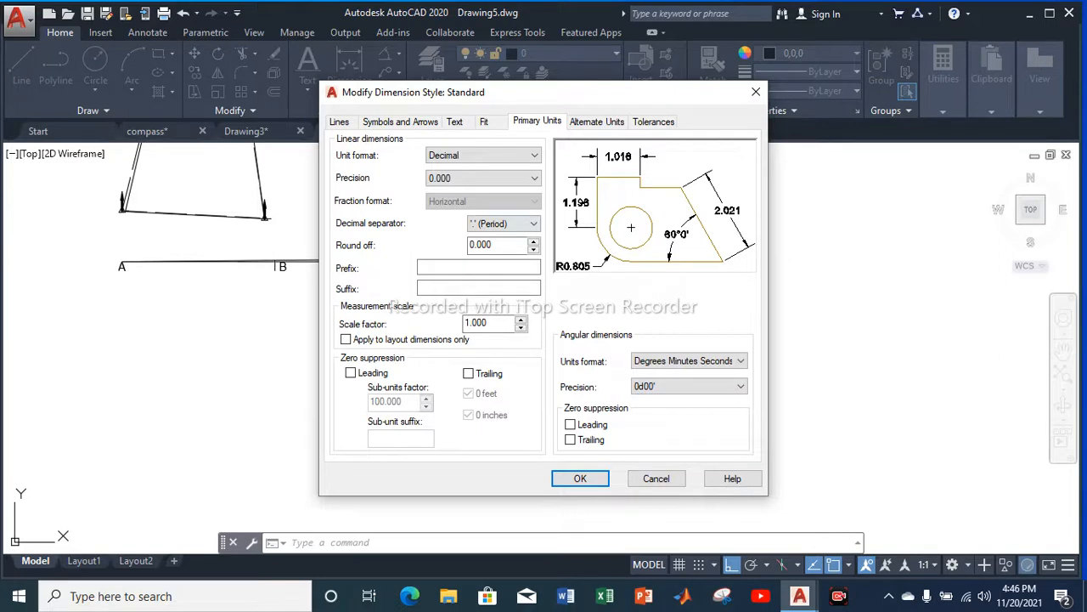
Increase the arrow size in the Standard dimension style
click(399, 122)
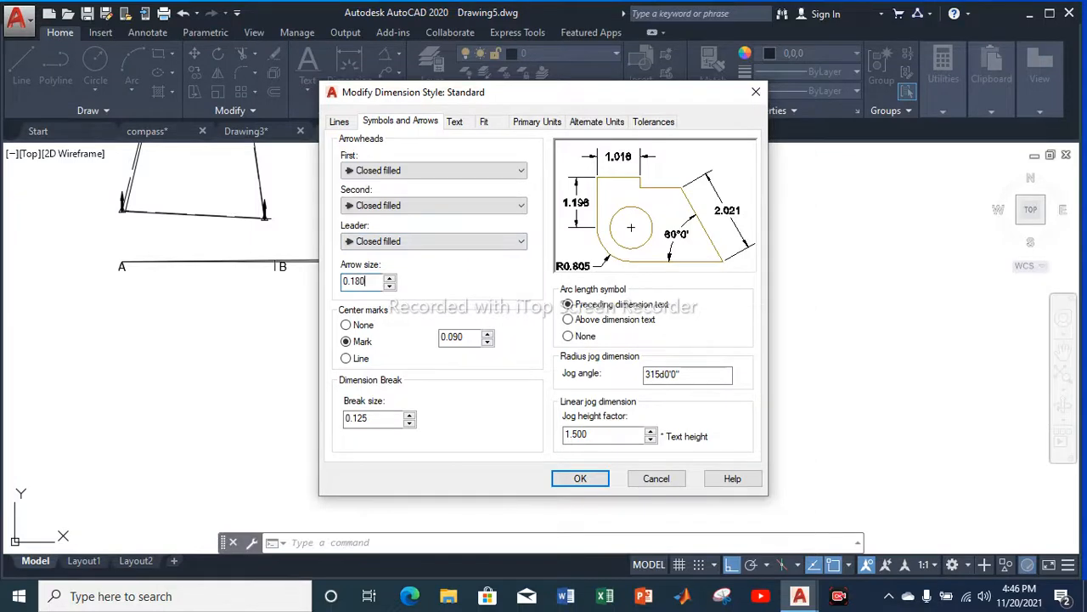
key(BackSpace)
key(BackSpace)
Increase the dimension text height in the Standard style, apply the changes and close the style settings
click(455, 121)
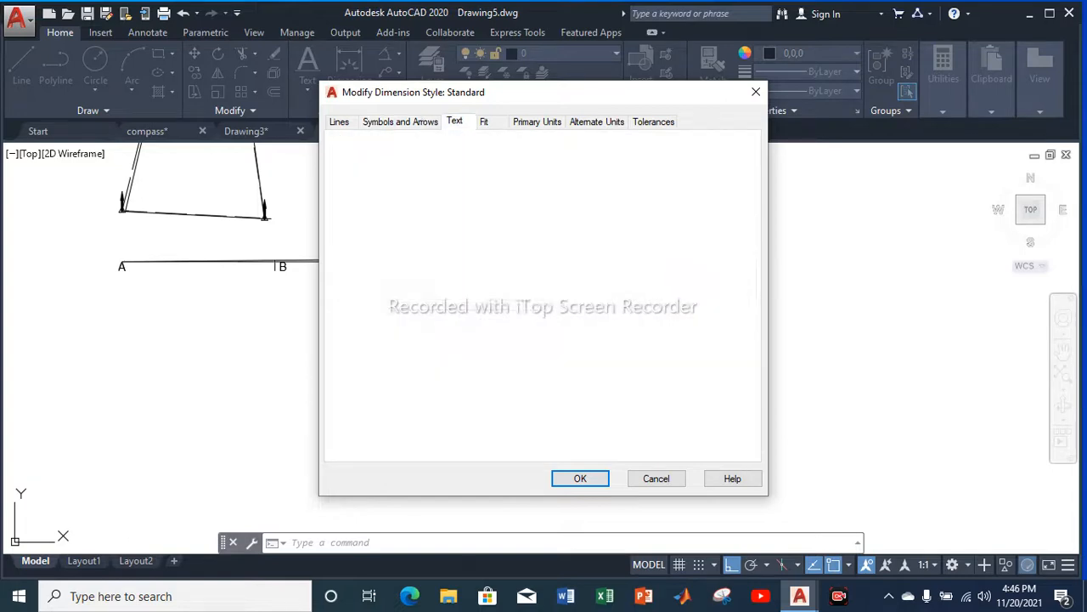
click(510, 236)
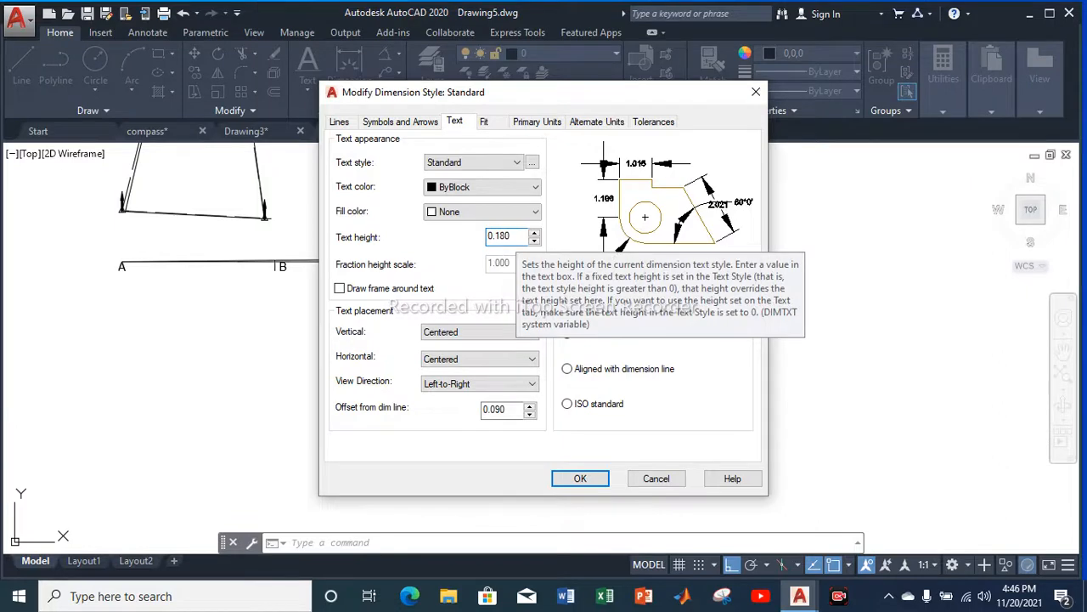
key(BackSpace)
key(BackSpace)
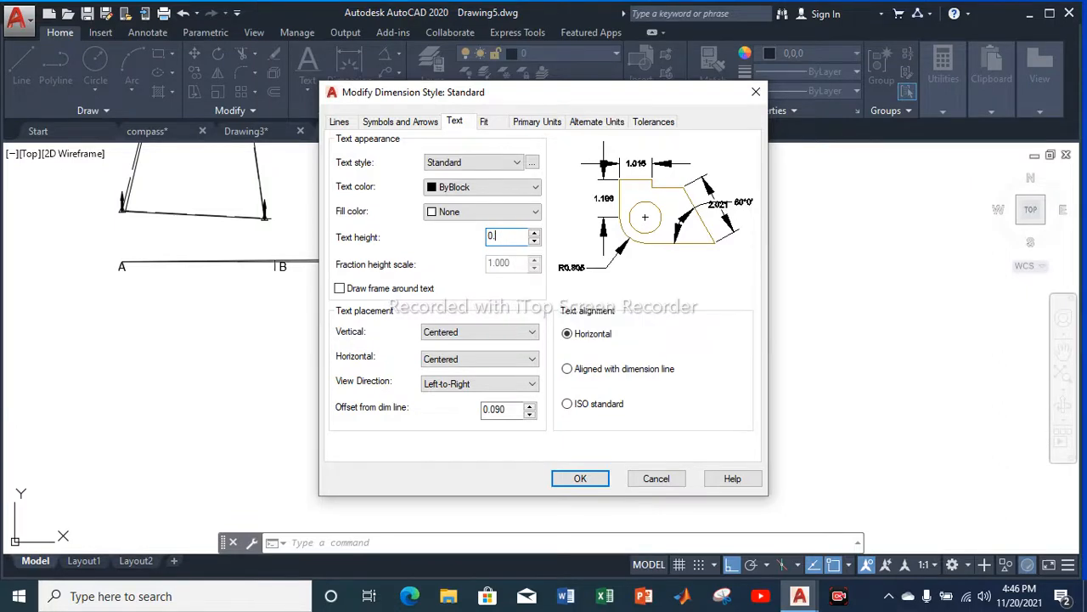
key(Return)
click(639, 417)
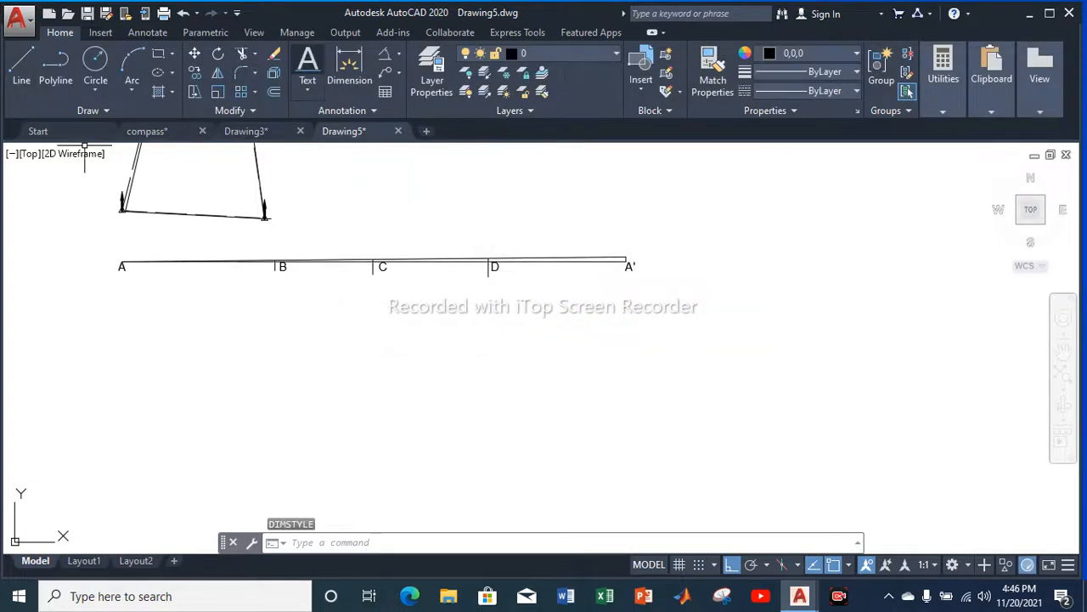
Add a linear dimension for segment A to B on the baseline, placing it below the line
click(349, 67)
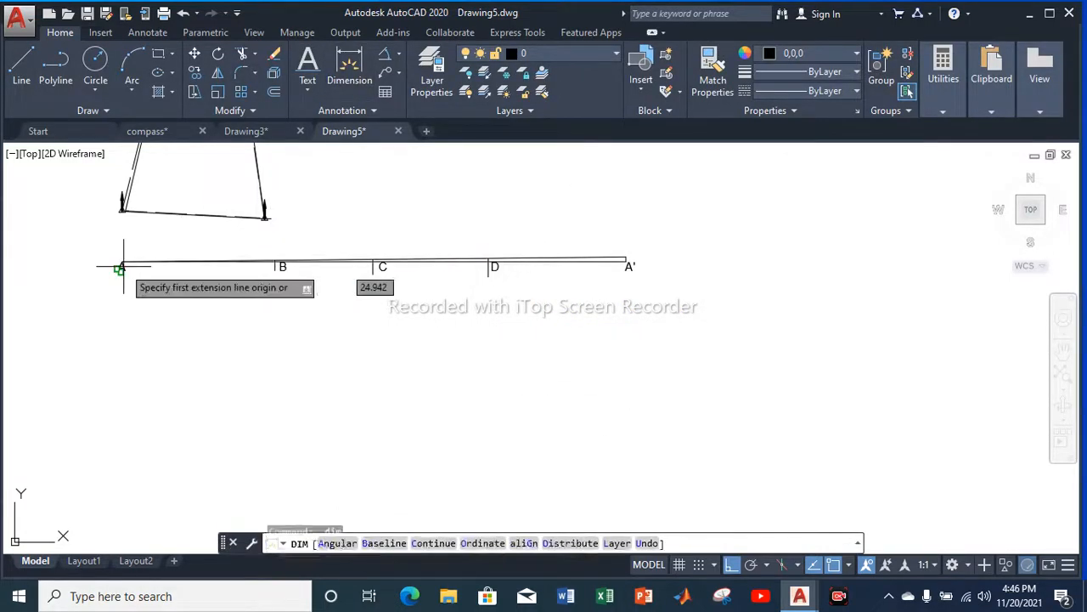
scroll(120, 268, up, 7)
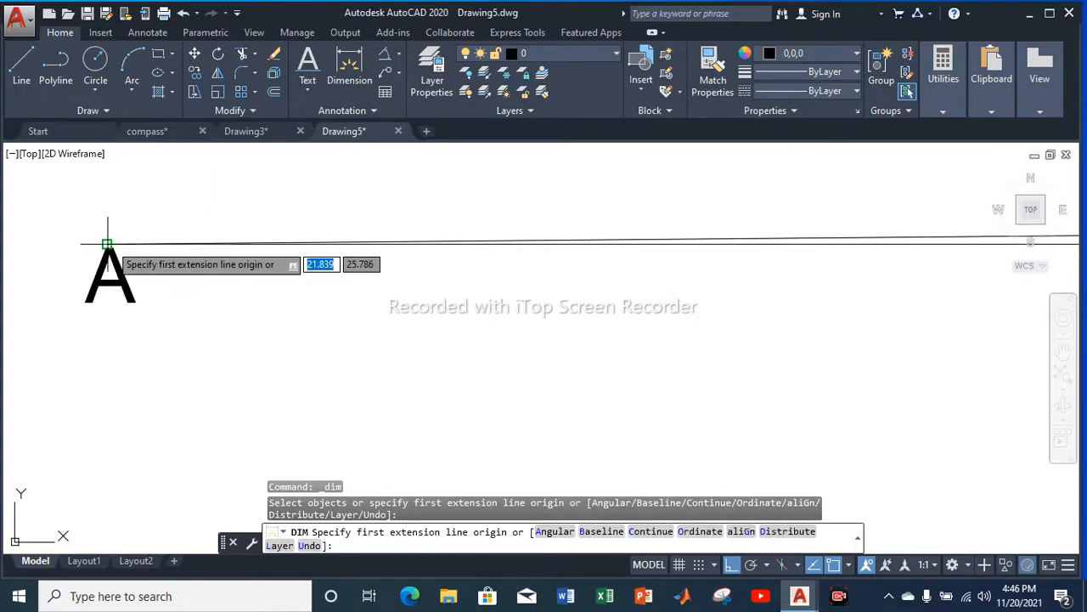
click(107, 244)
scroll(396, 281, down, 6)
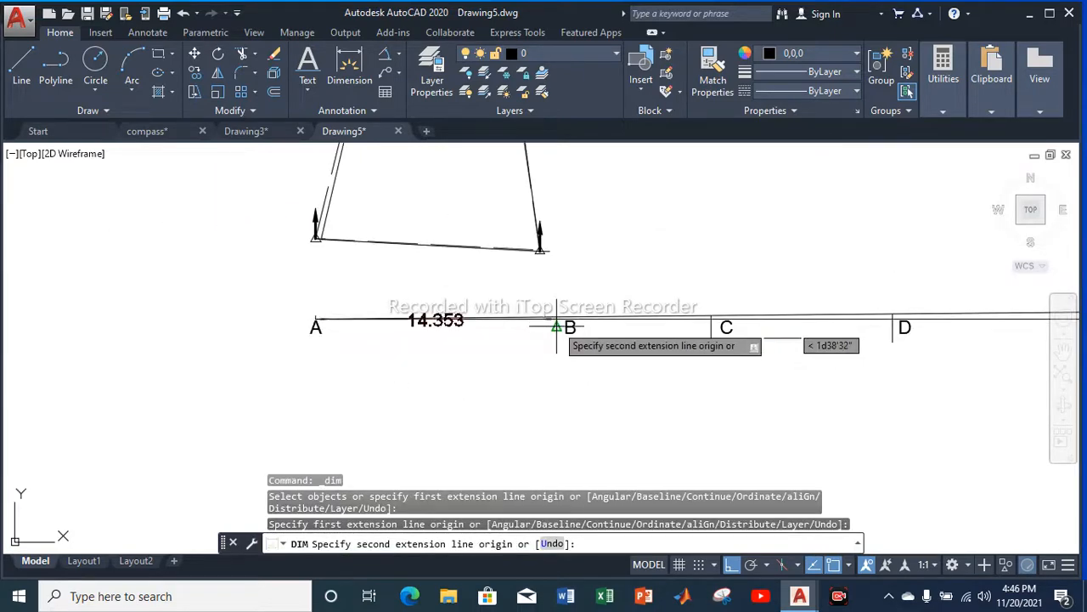
scroll(557, 319, up, 5)
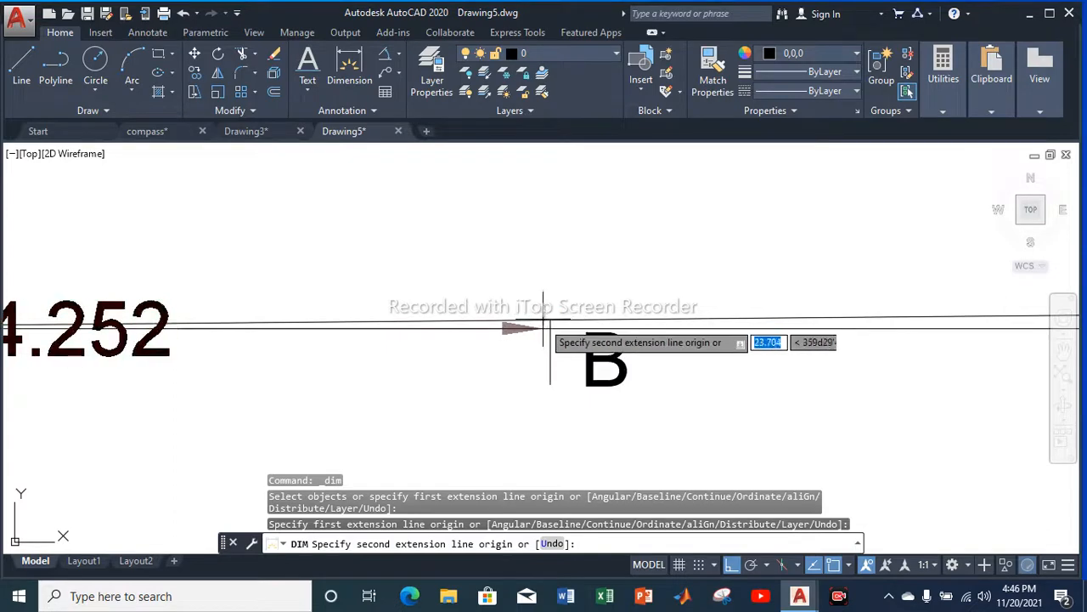
click(551, 329)
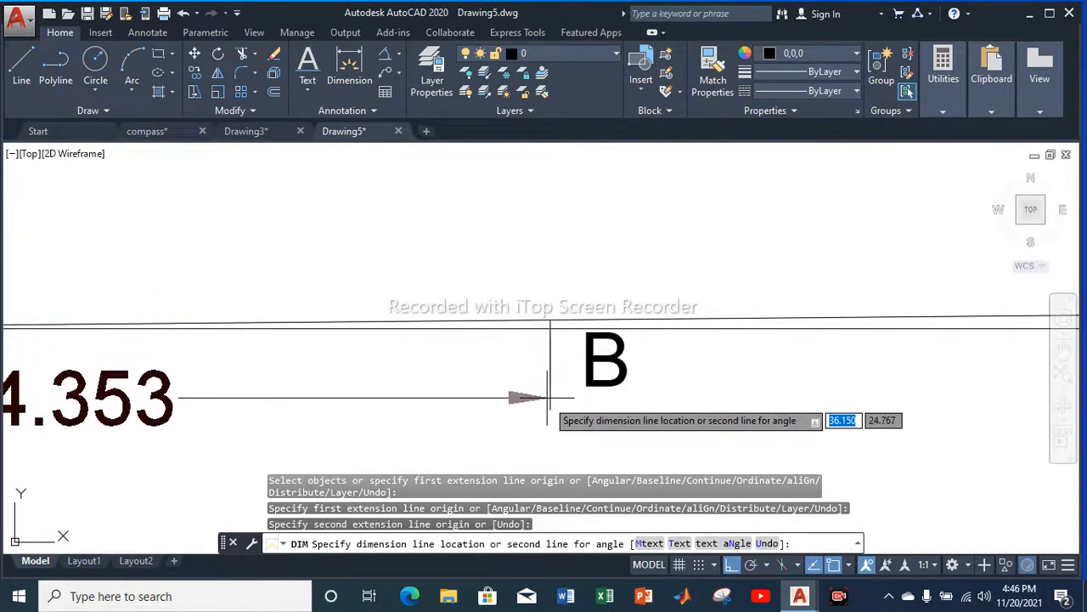
scroll(551, 408, down, 4)
click(550, 429)
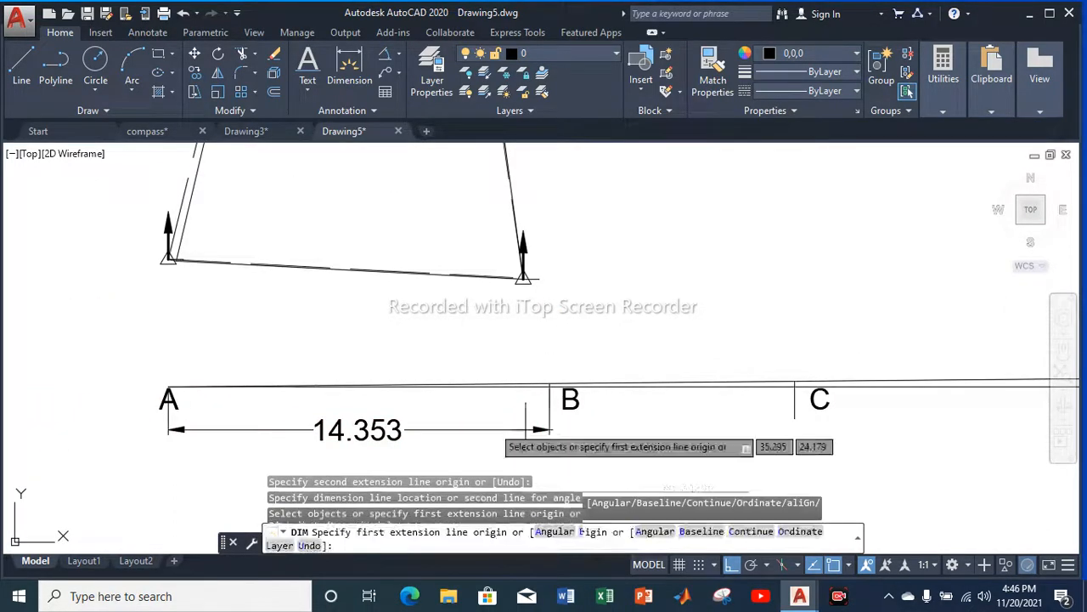
key(Return)
Dimension segment B to C below the baseline, lining it up with the end of the A–B dimension
key(Return)
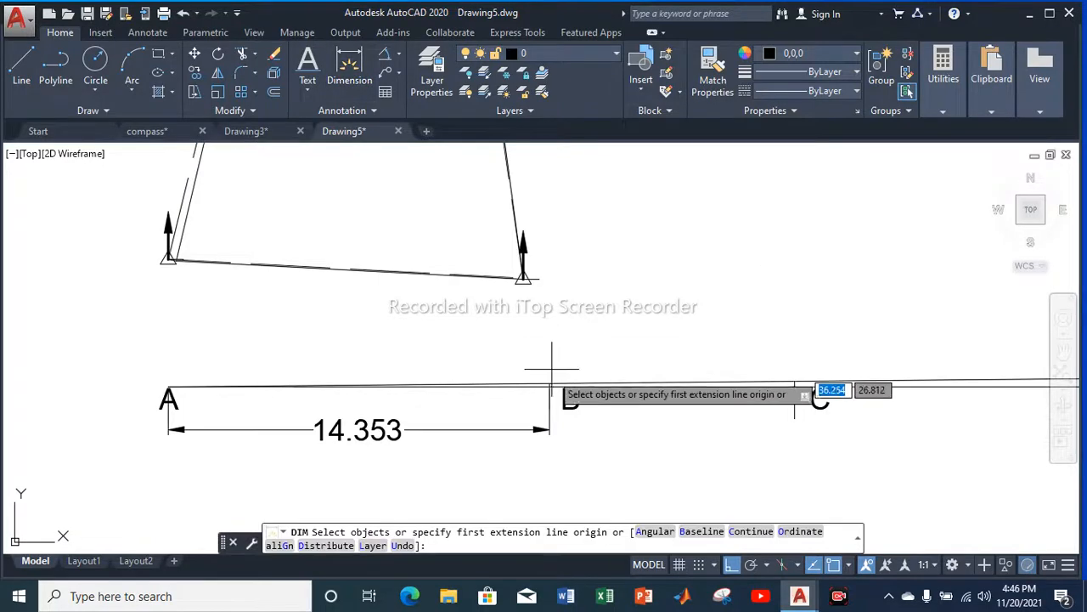
scroll(553, 388, up, 3)
scroll(527, 359, up, 3)
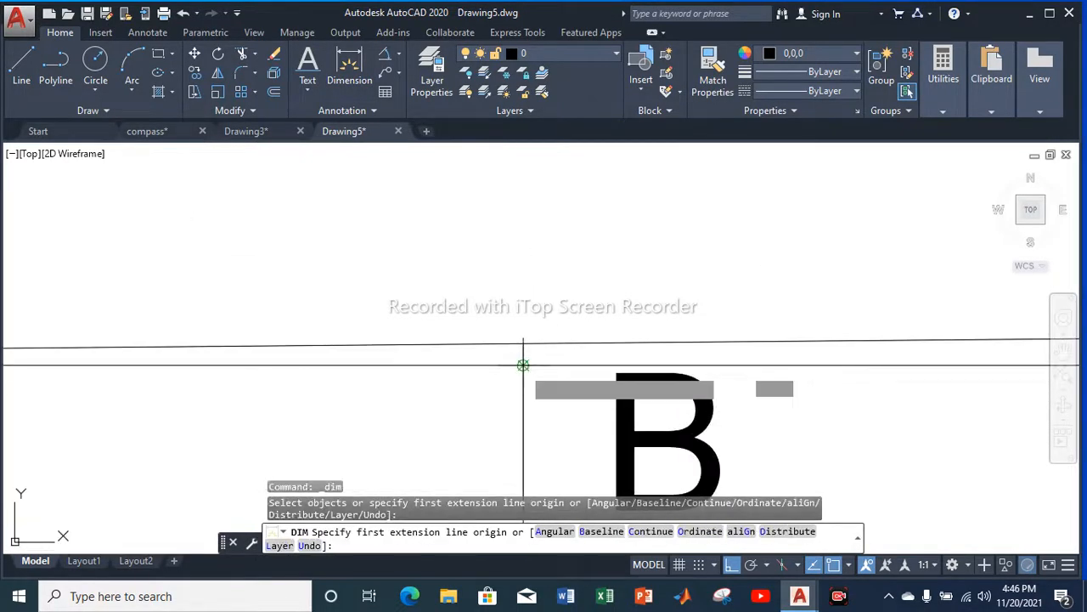
click(521, 364)
scroll(523, 366, down, 5)
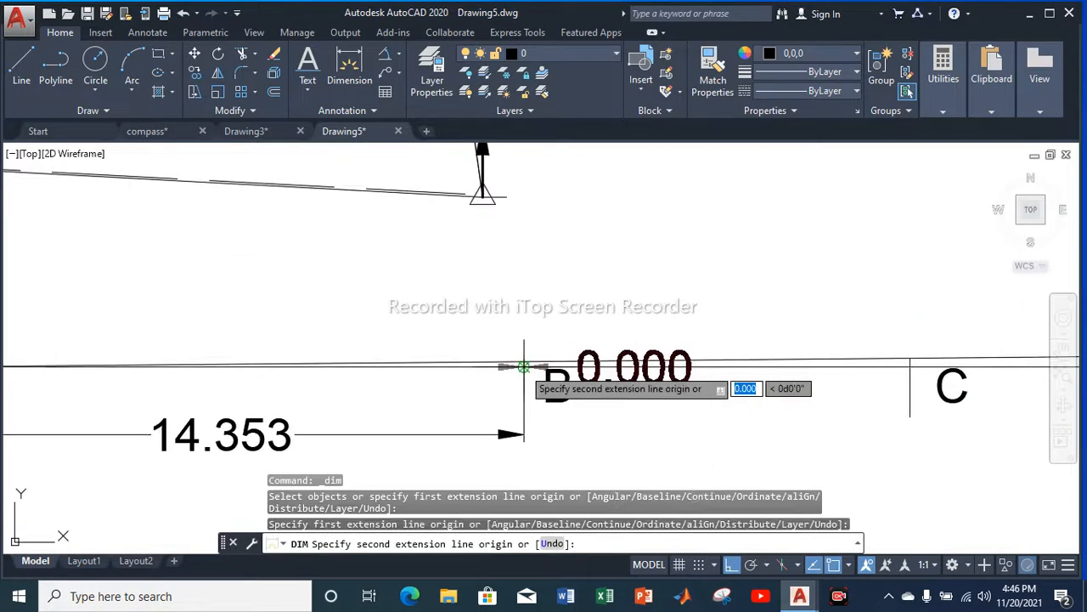
click(909, 367)
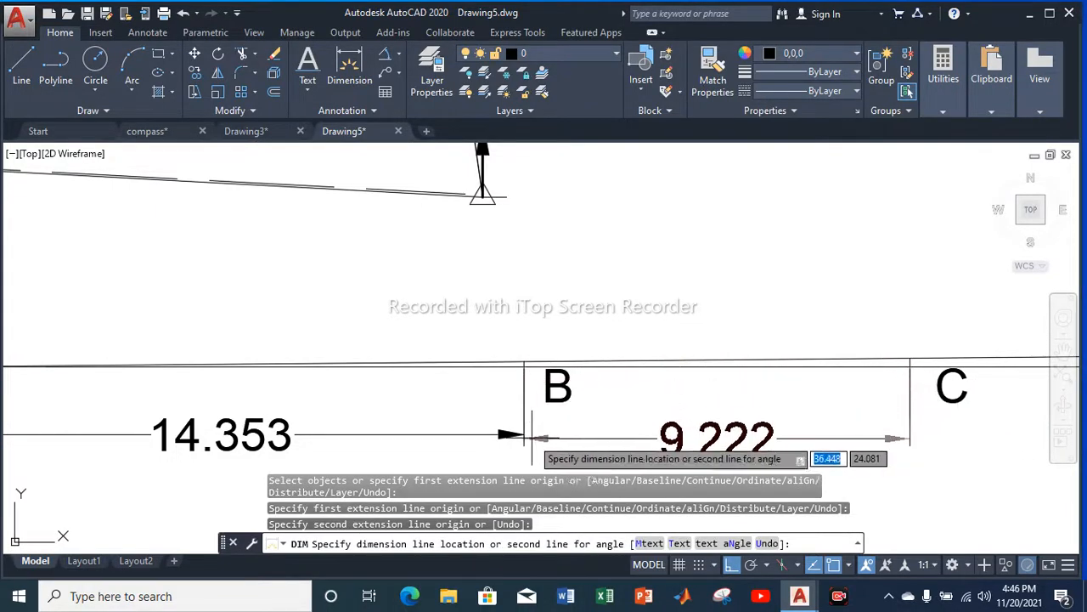
scroll(519, 437, up, 5)
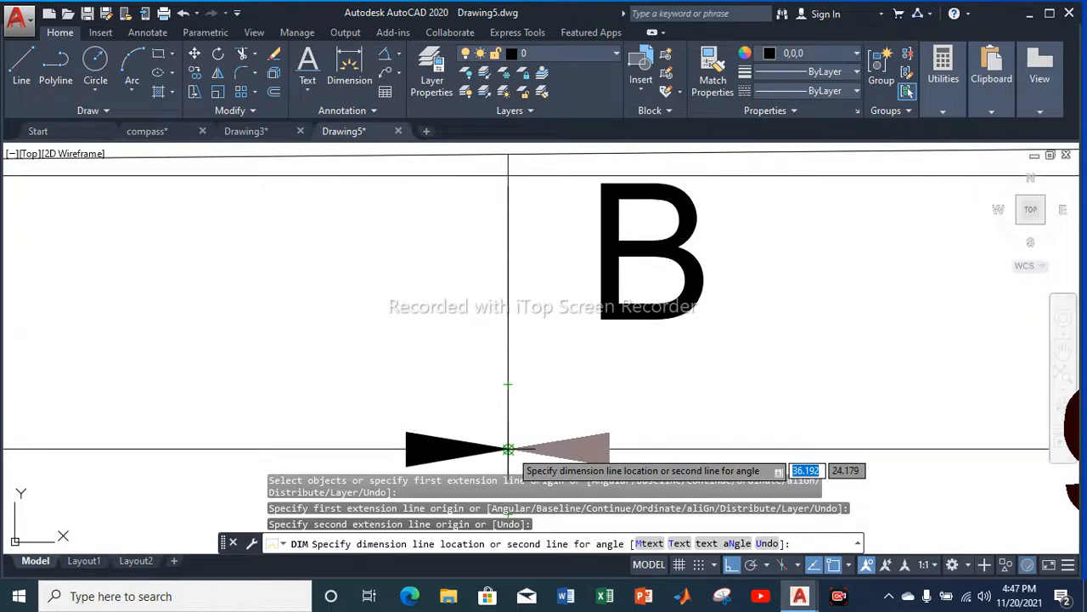
click(514, 449)
scroll(553, 335, down, 3)
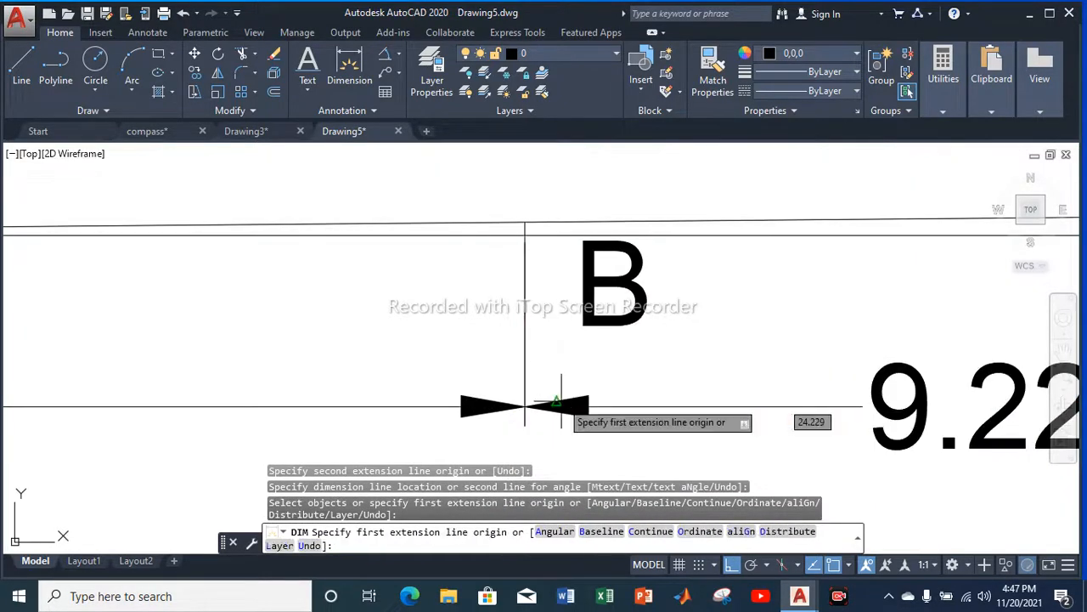
key(Return)
Dimension segment C to D, placing the dimension line below the baseline beside the B–C dimension
key(Return)
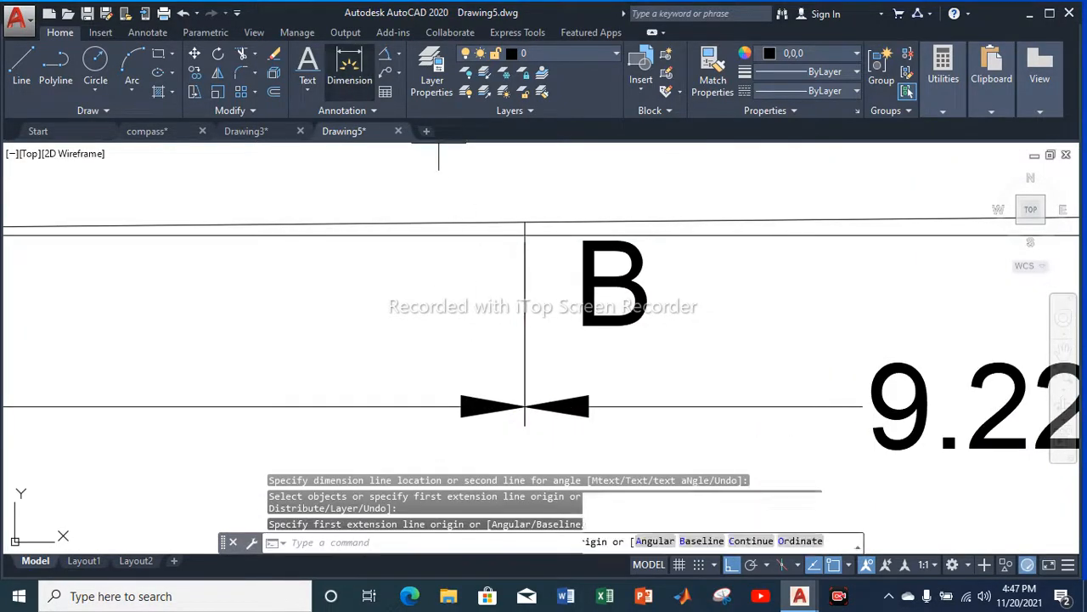
scroll(306, 200, down, 8)
scroll(500, 209, up, 5)
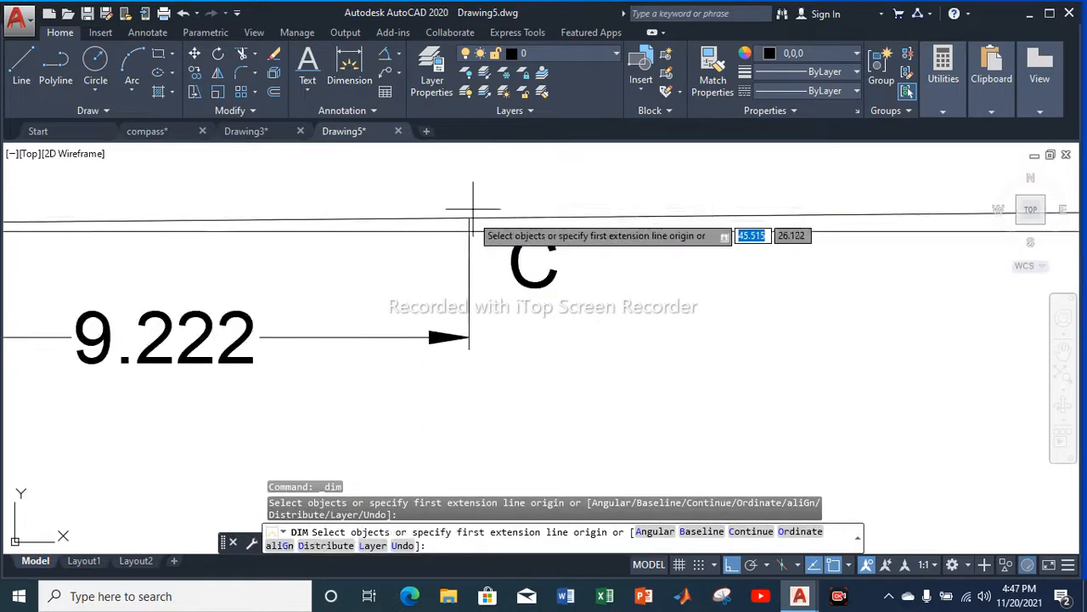
click(469, 230)
scroll(551, 283, down, 5)
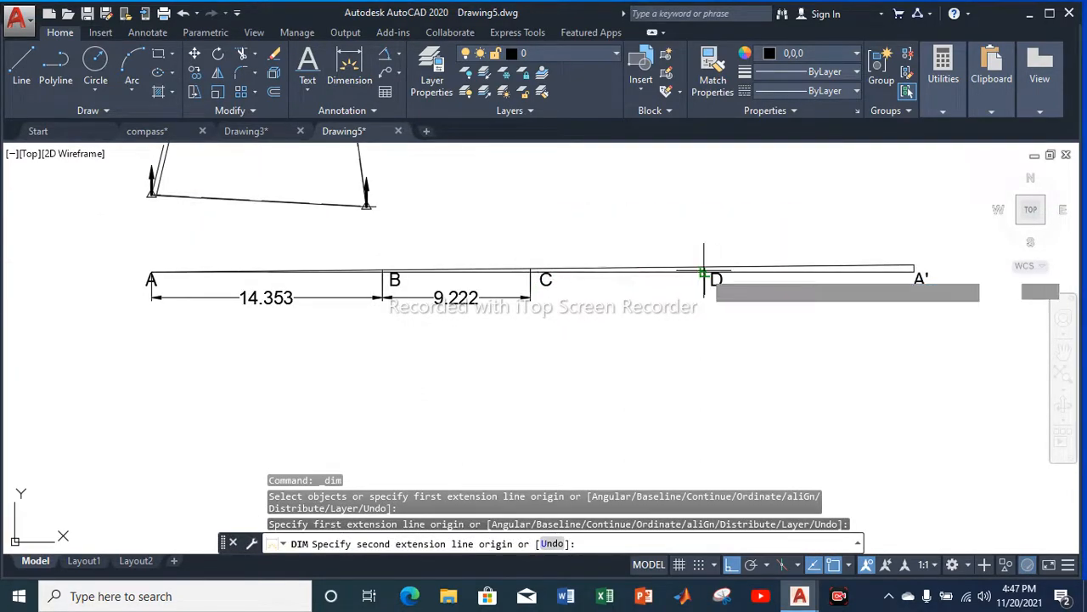
click(705, 273)
click(530, 300)
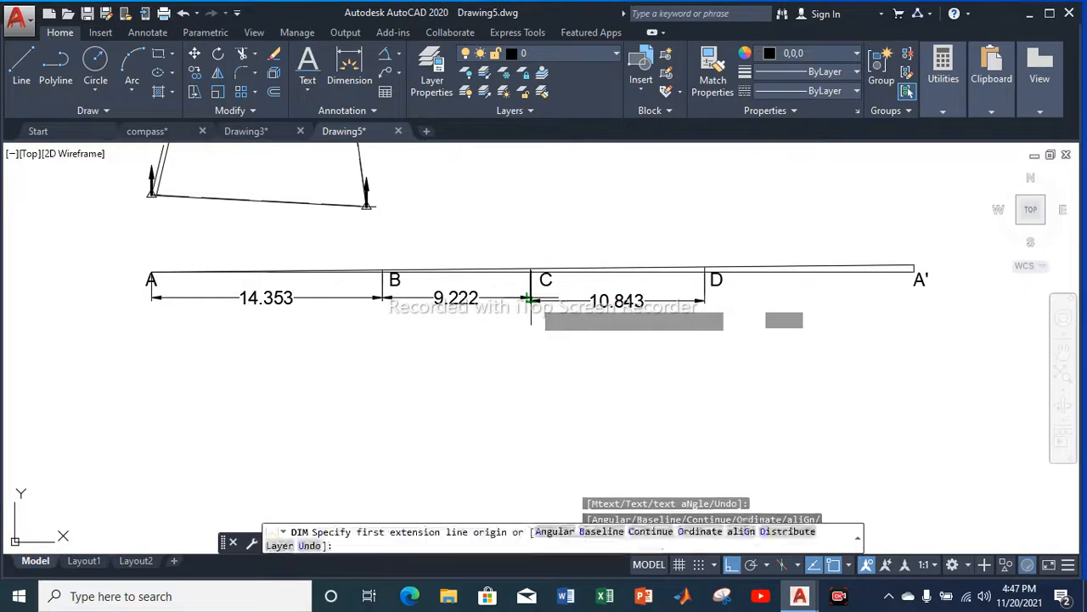
key(Escape)
Dimension segment D to A' below the baseline, lining it up with the end of the C–D dimension
key(Return)
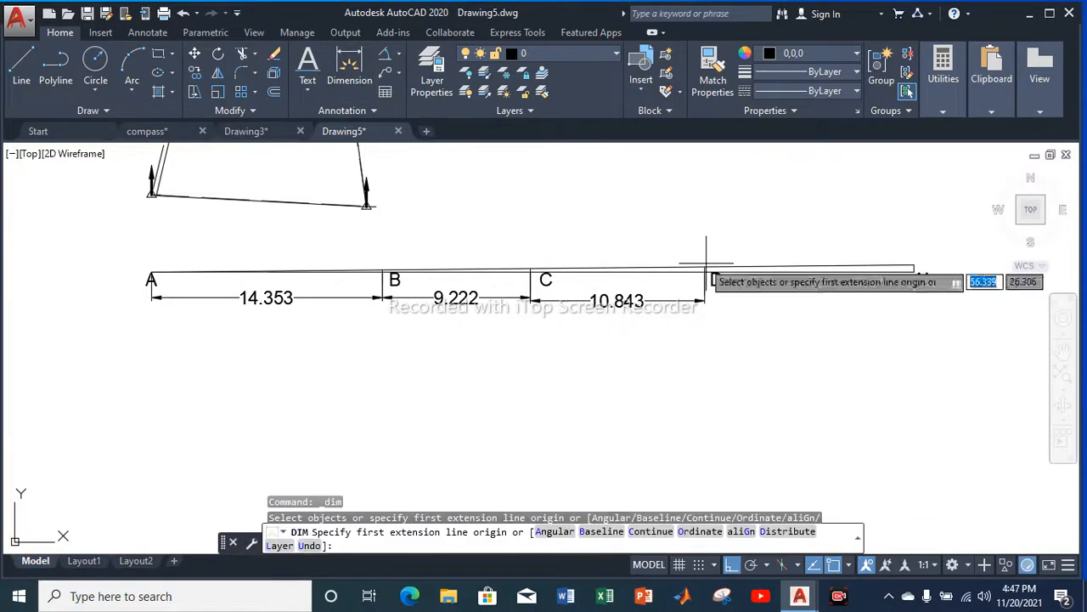
key(Return)
key(Escape)
scroll(705, 273, up, 5)
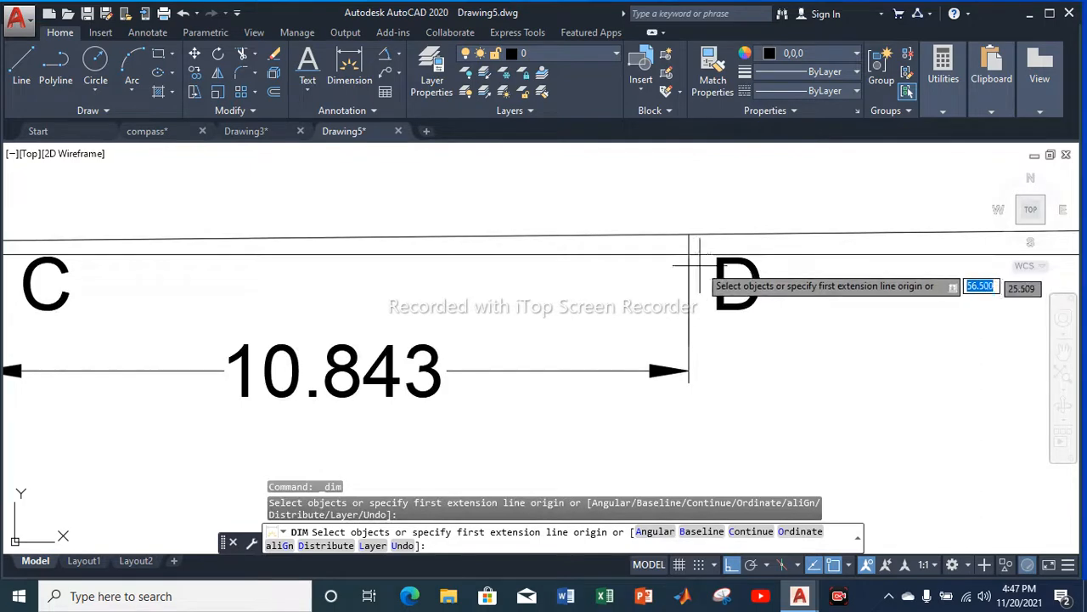
click(689, 254)
scroll(689, 253, down, 5)
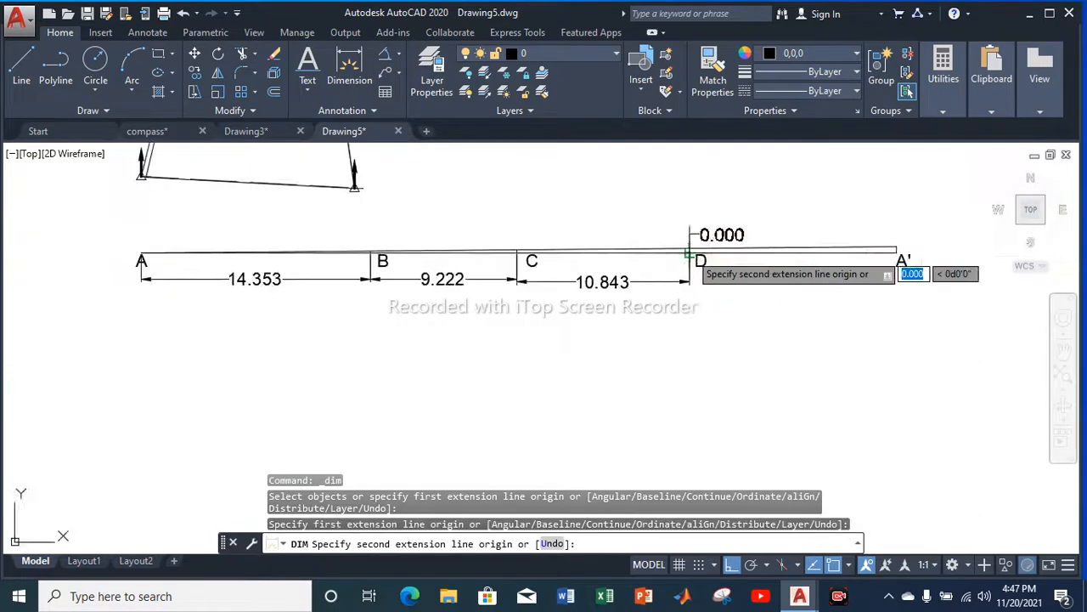
click(897, 253)
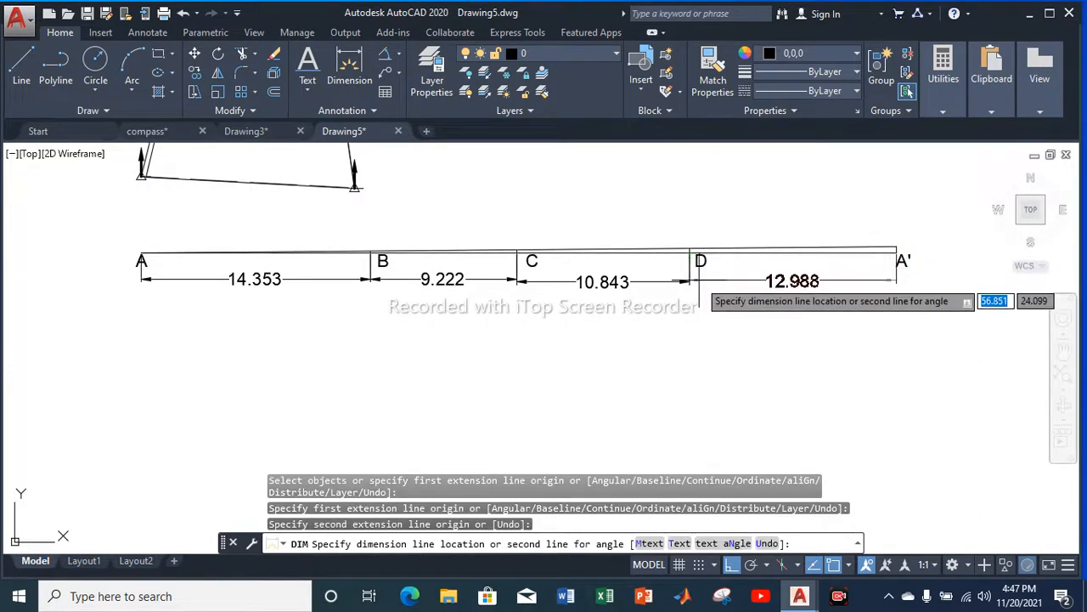
click(689, 281)
key(Escape)
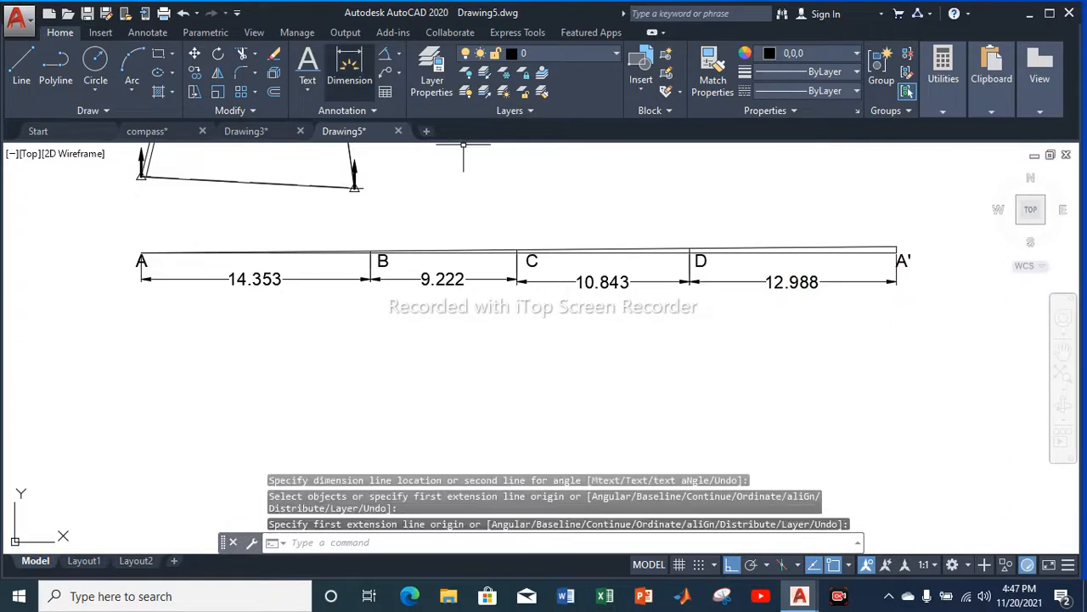
Dimension the vertical offset between the baseline and the sloping line at A', placing it just before A'
key(space)
scroll(898, 259, up, 6)
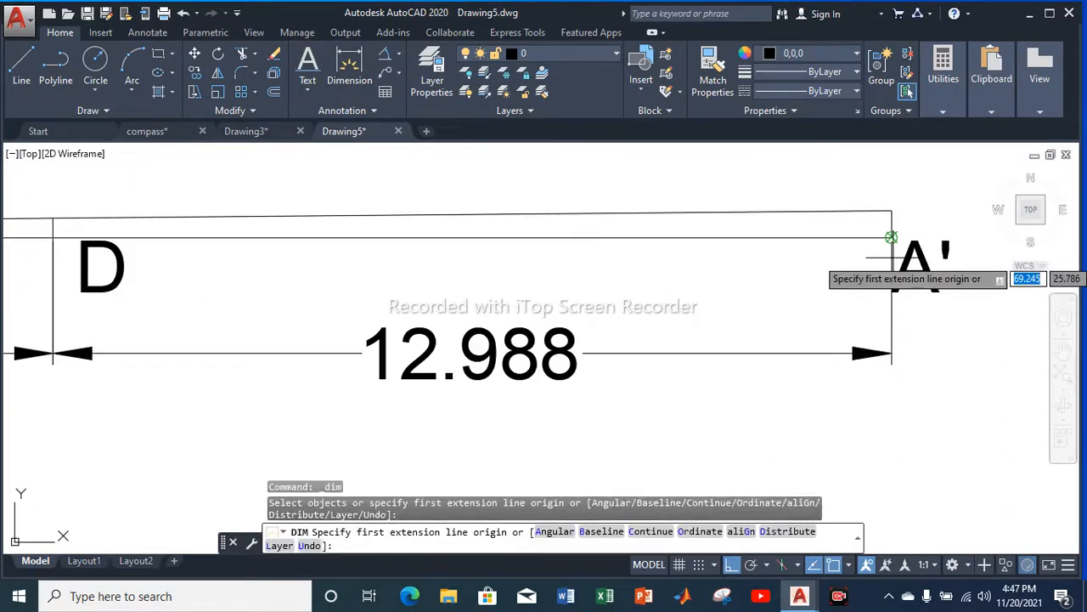
click(891, 211)
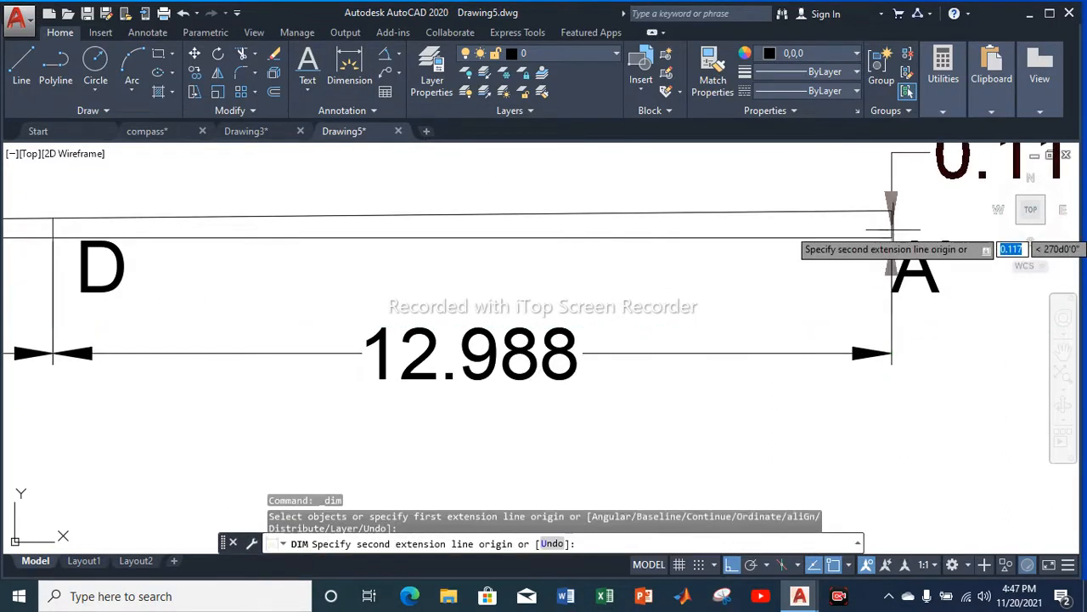
click(892, 212)
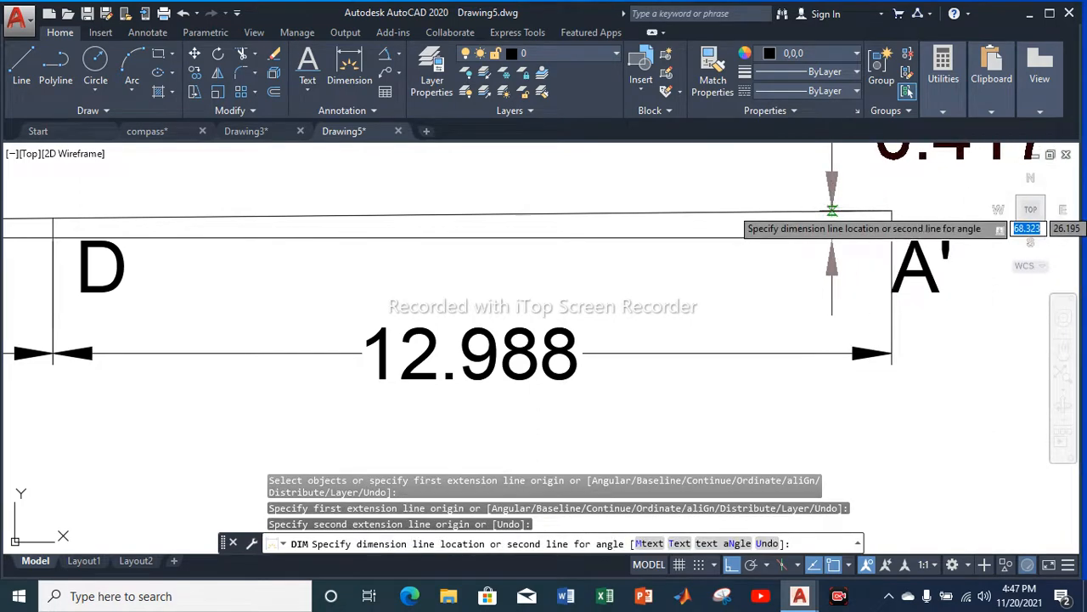
click(832, 211)
key(space)
scroll(824, 225, down, 4)
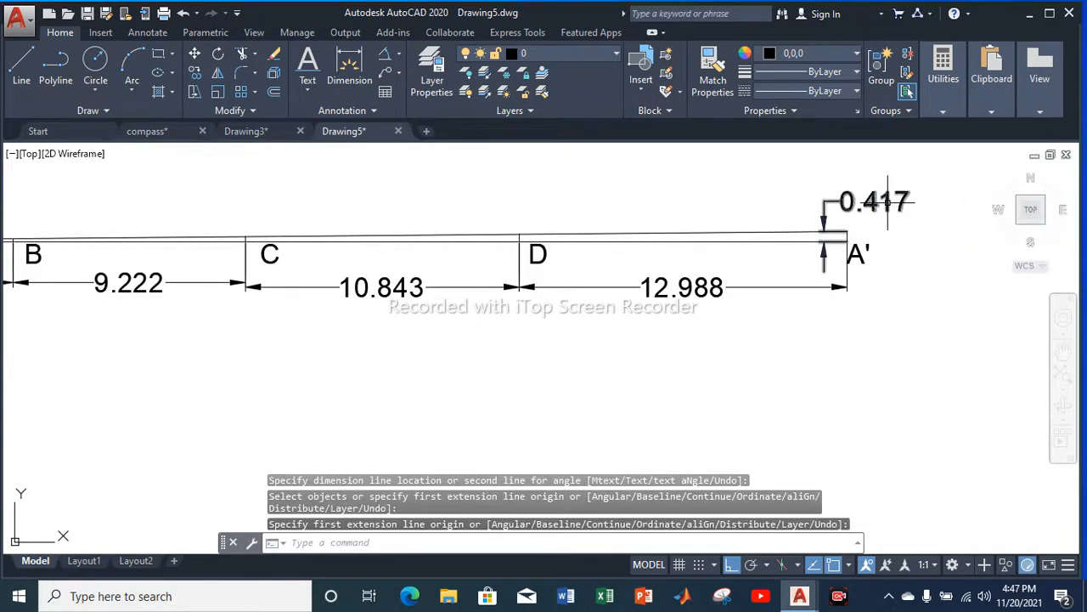
Add a vertical dimension for the offset between the baseline and the sloping line at D, just before the D line
click(350, 68)
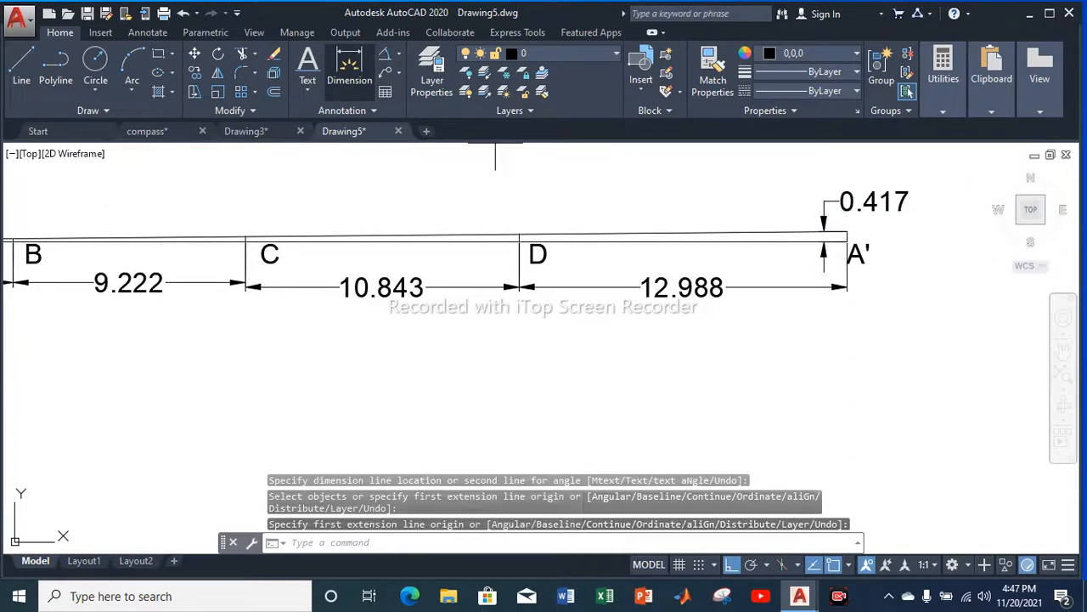
scroll(518, 236, up, 2)
click(518, 212)
click(517, 223)
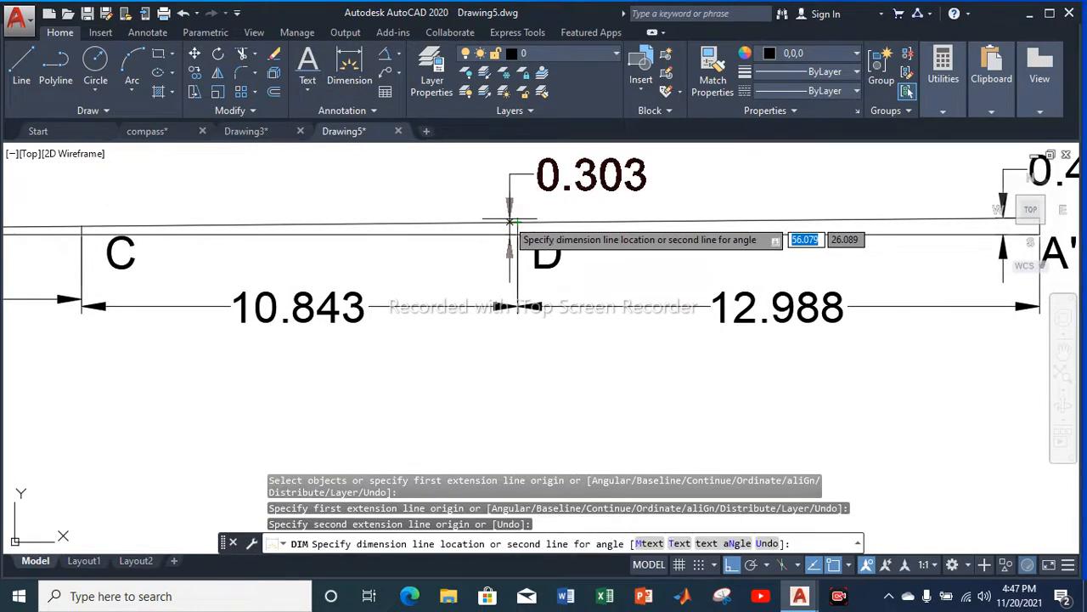
click(501, 225)
key(Escape)
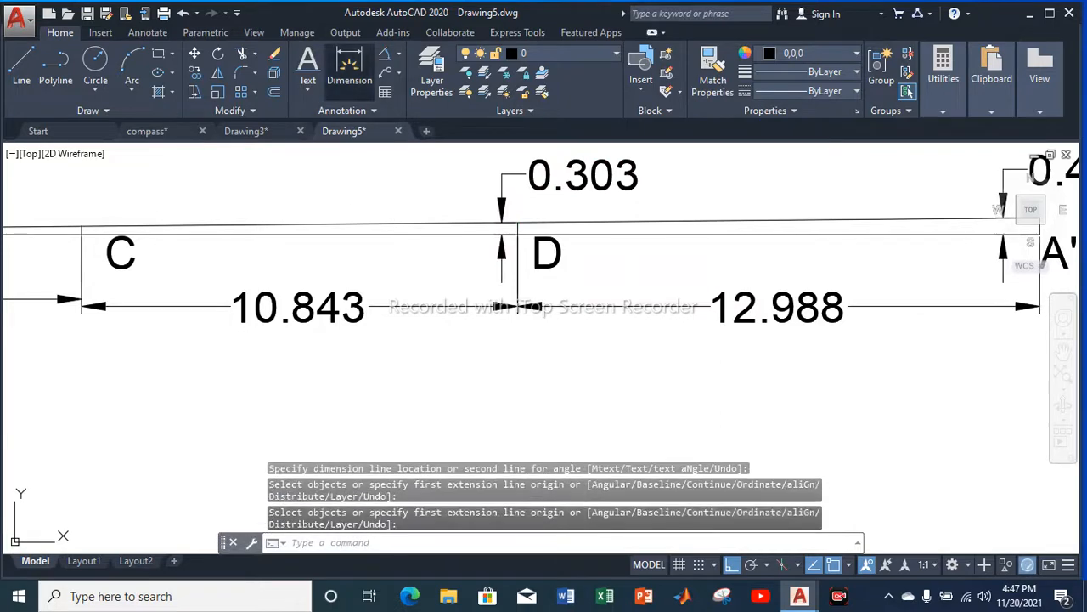
Dimension the vertical offset at C between the baseline and the sloping line, placing it slightly toward B
click(349, 68)
scroll(83, 236, down, 5)
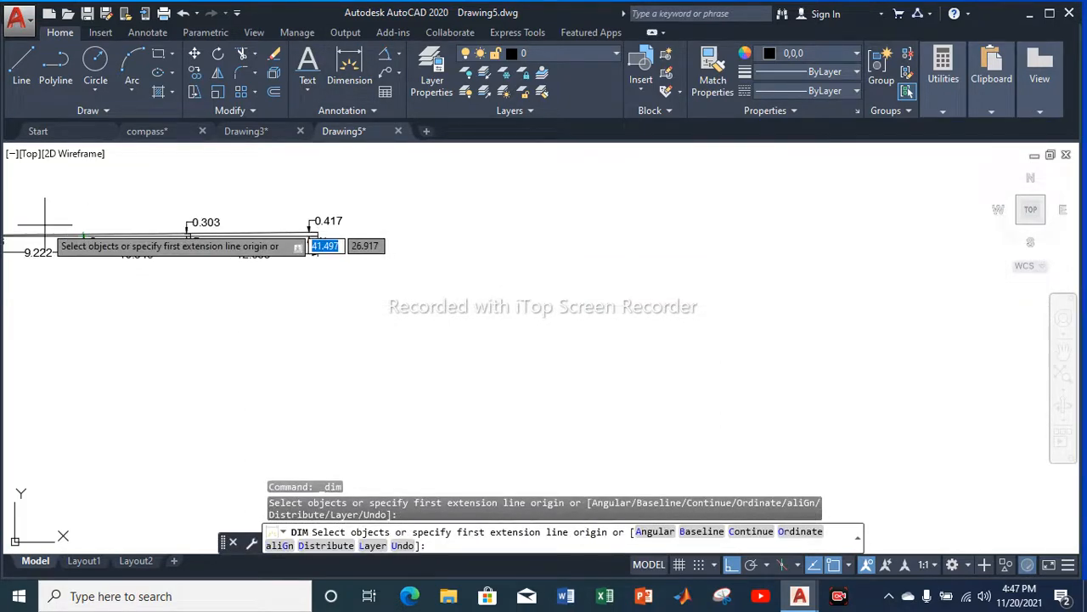
scroll(62, 228, down, 3)
scroll(48, 223, up, 2)
scroll(38, 246, up, 5)
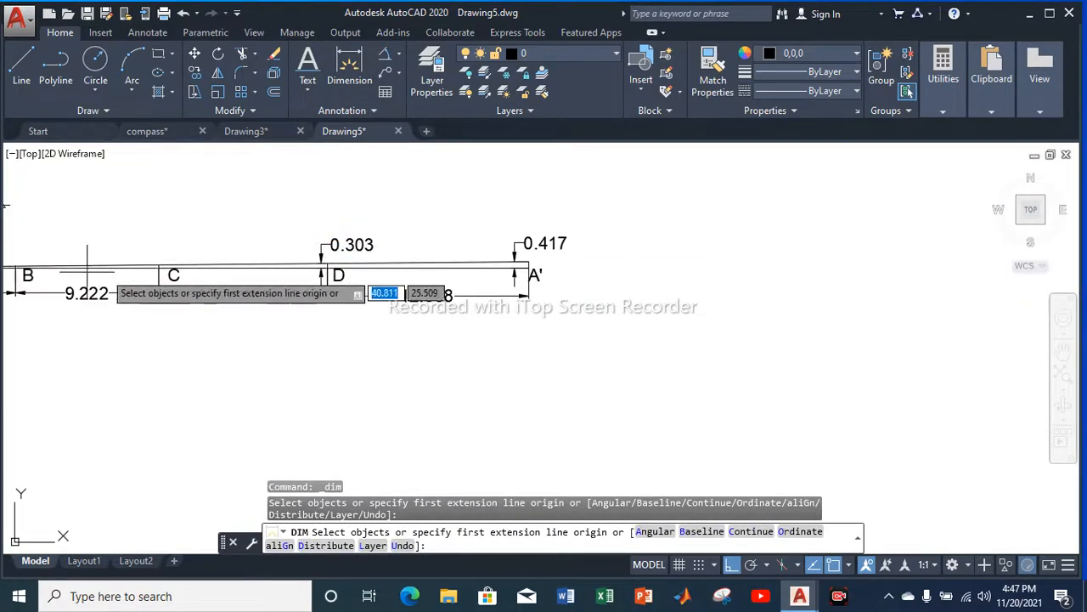
click(167, 264)
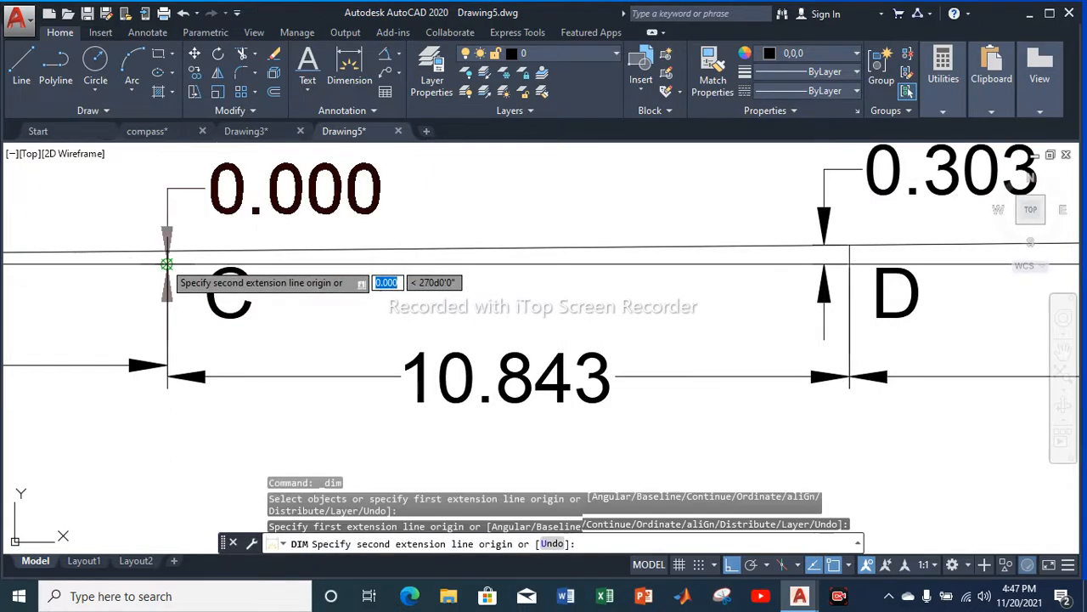
click(166, 252)
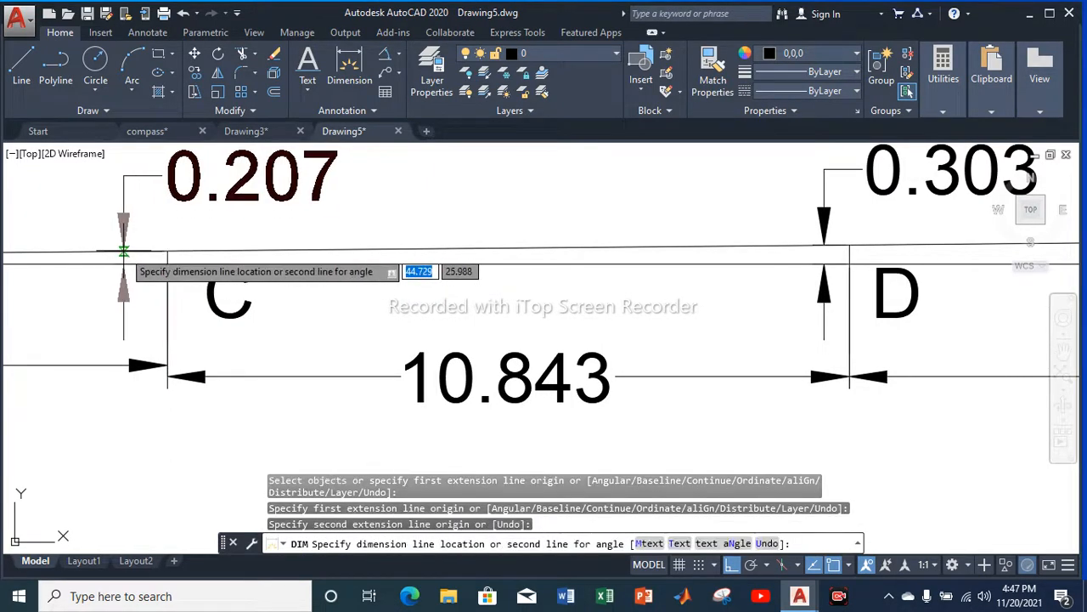
click(123, 245)
scroll(350, 218, down, 3)
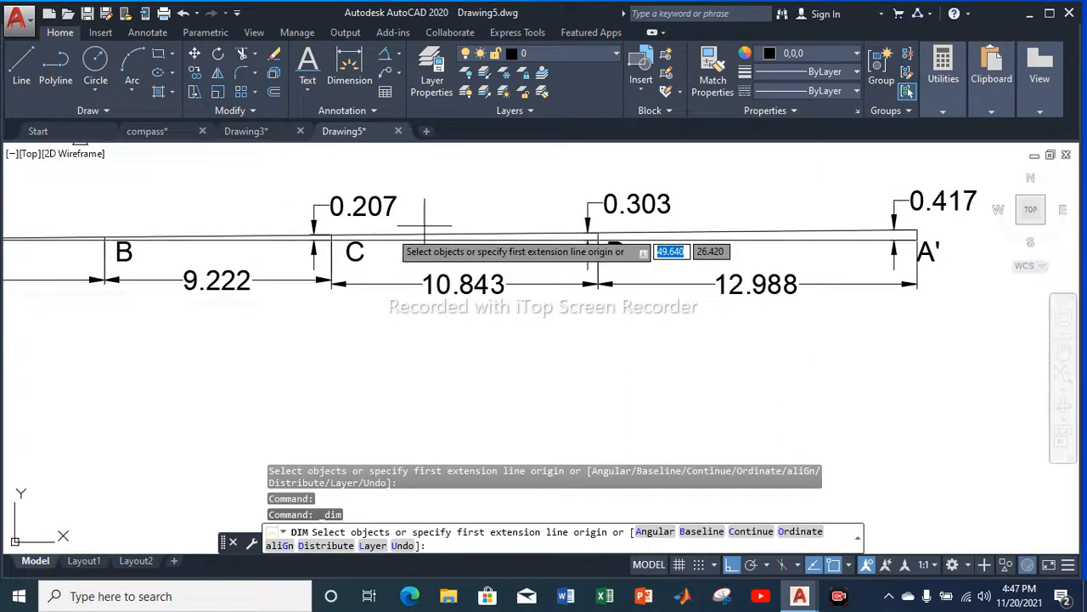
Dimension the vertical offset at B from the baseline up to the sloping line, placing it slightly toward A
scroll(95, 232, up, 4)
scroll(209, 246, up, 2)
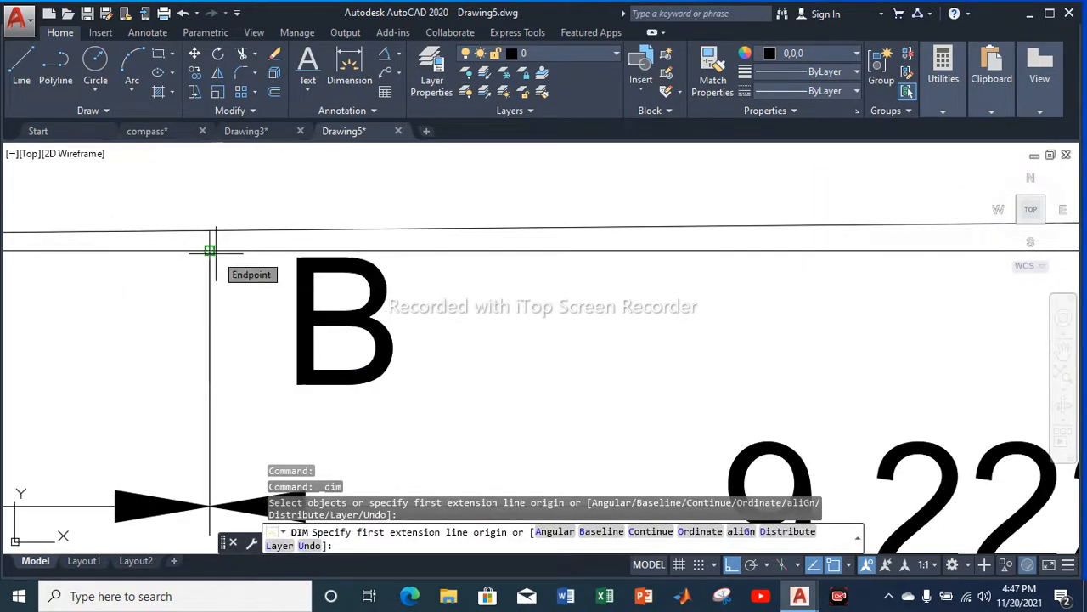
scroll(210, 249, down, 1)
scroll(207, 251, up, 4)
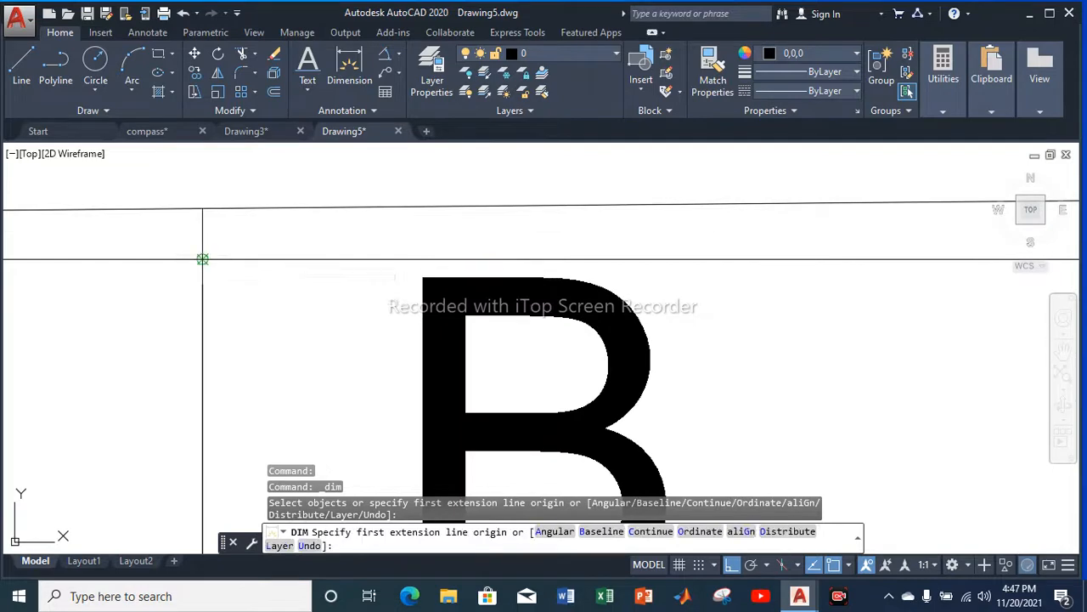
click(202, 258)
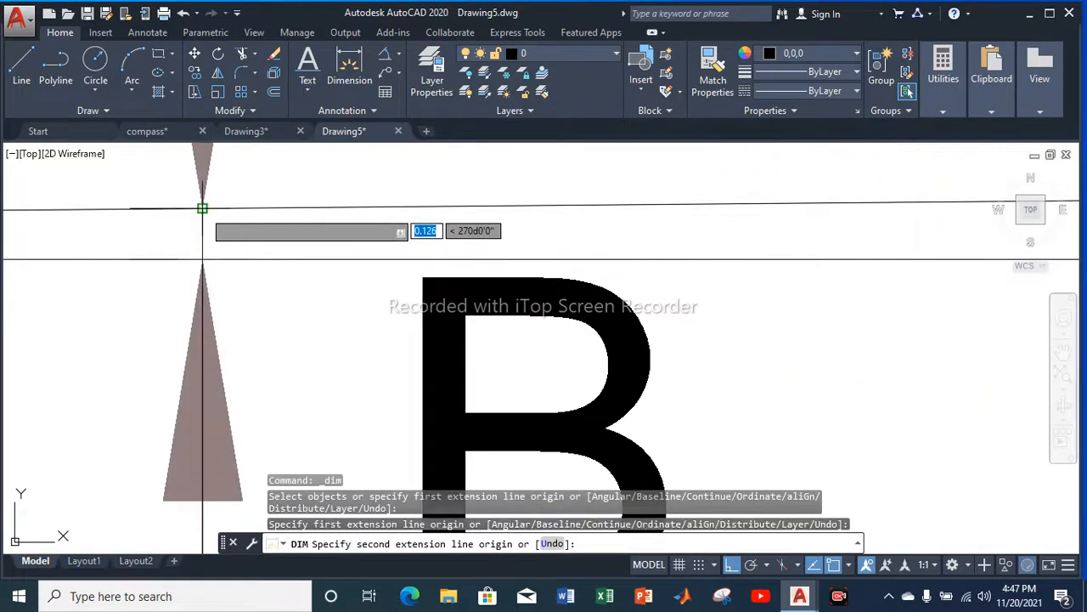
click(203, 207)
click(152, 209)
scroll(355, 247, down, 10)
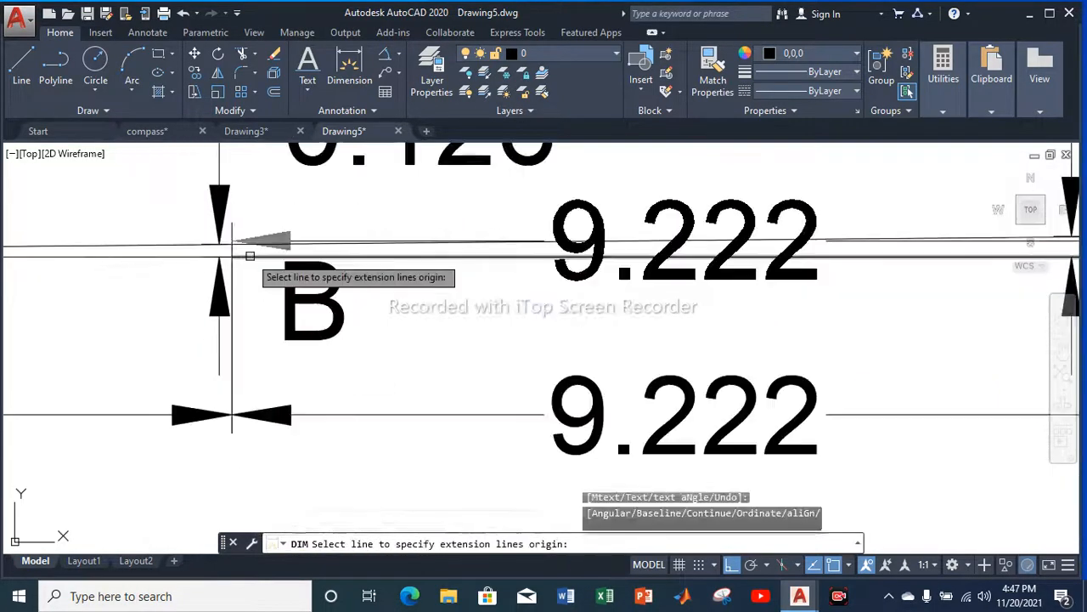
key(Escape)
Copy the baseline's A label to just below the traverse's lower-right station, with Ortho turned off
scroll(356, 247, up, 6)
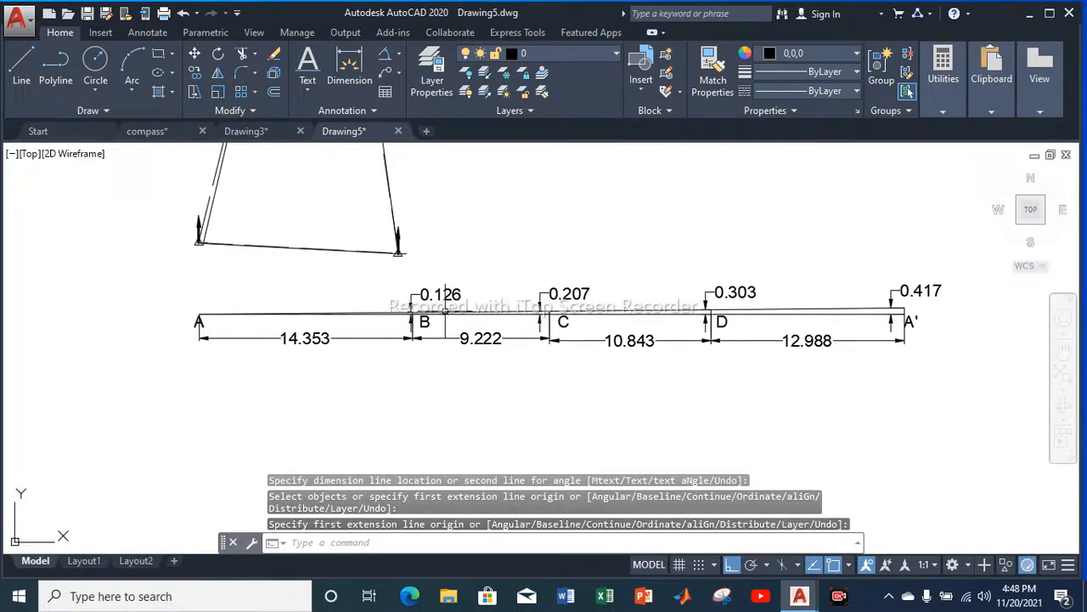
scroll(196, 323, up, 6)
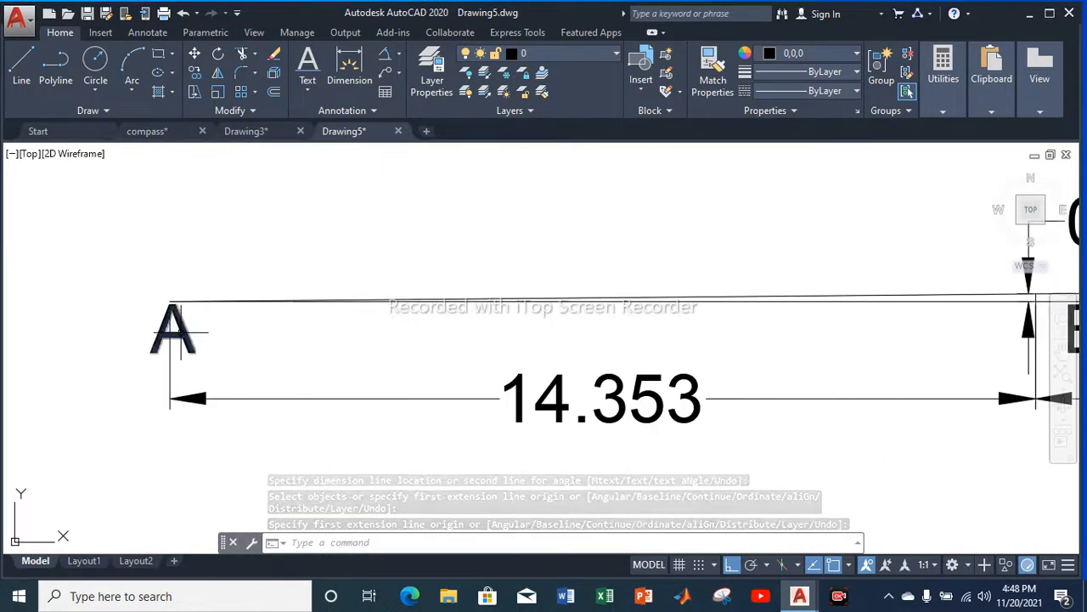
click(180, 333)
right_click(180, 333)
click(250, 319)
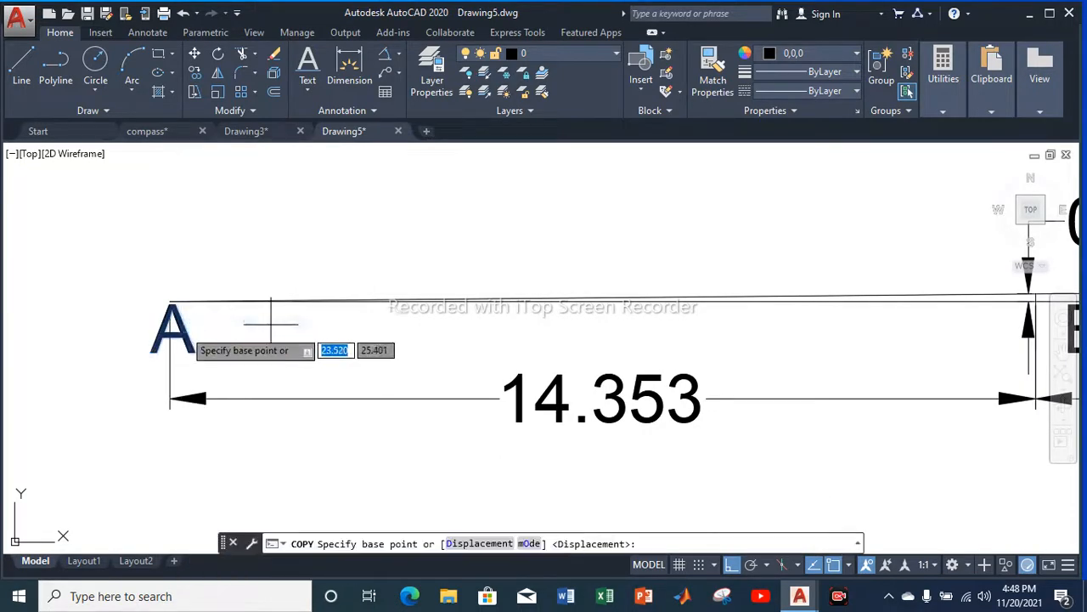
click(150, 351)
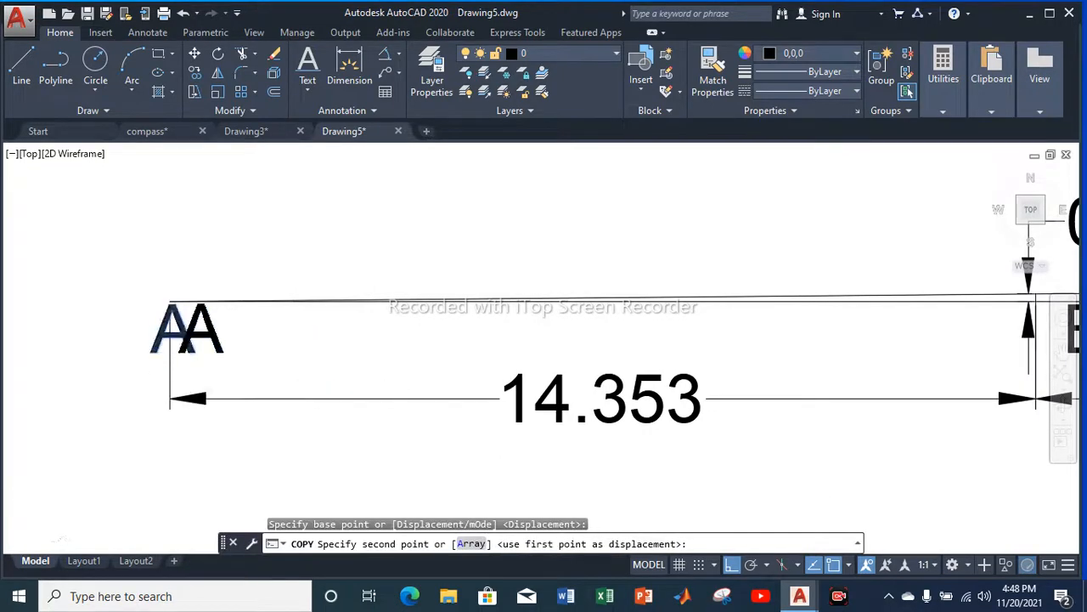
scroll(180, 374, down, 6)
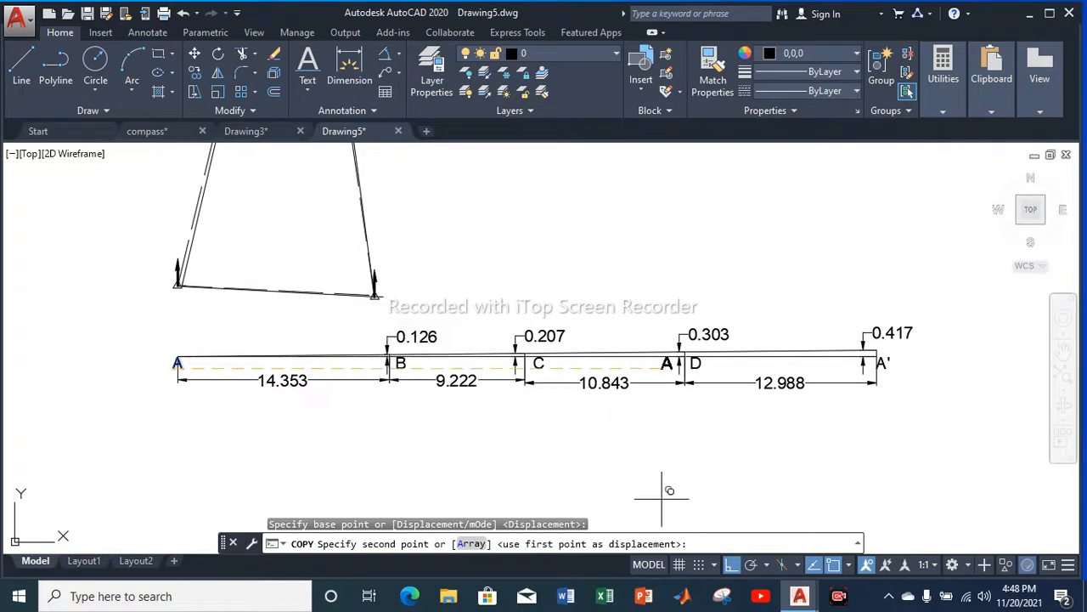
scroll(374, 311, up, 8)
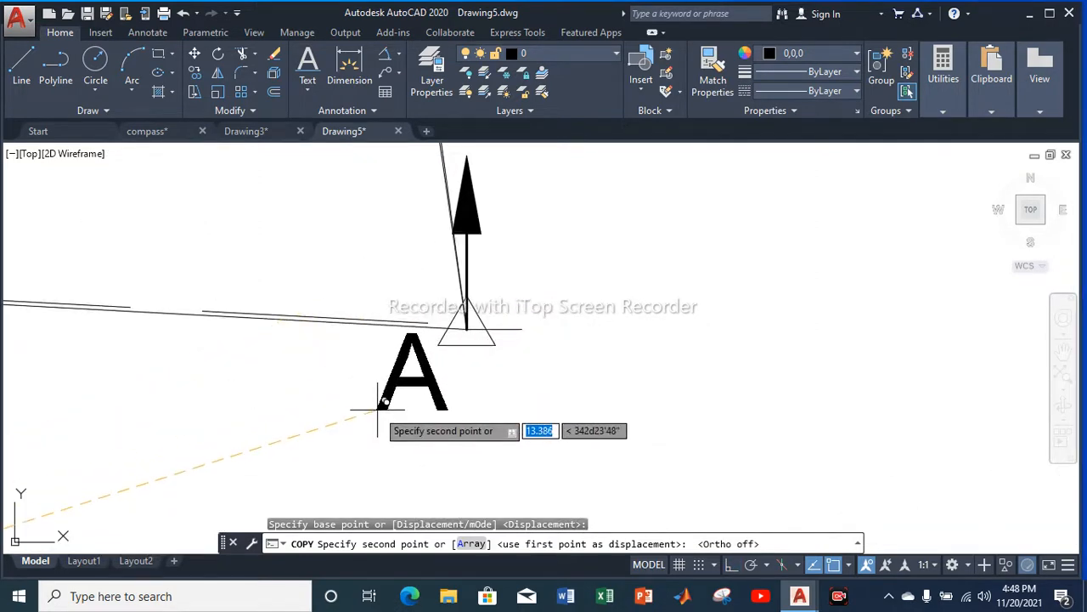
click(369, 409)
key(Escape)
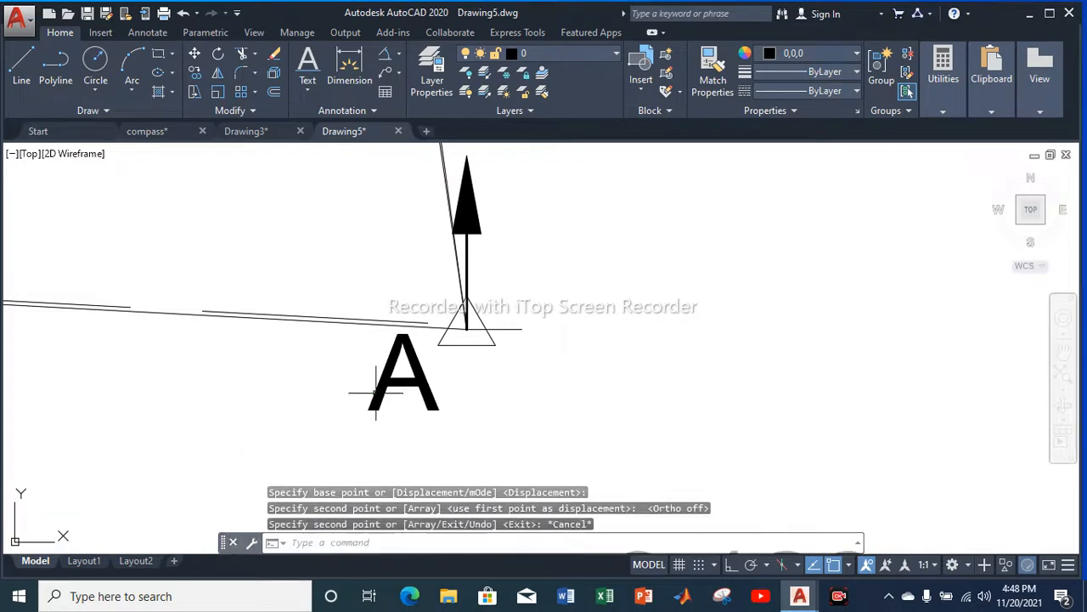
Copy the baseline's B label to beside the traverse's upper-right station
scroll(389, 349, down, 6)
scroll(389, 390, up, 3)
click(442, 321)
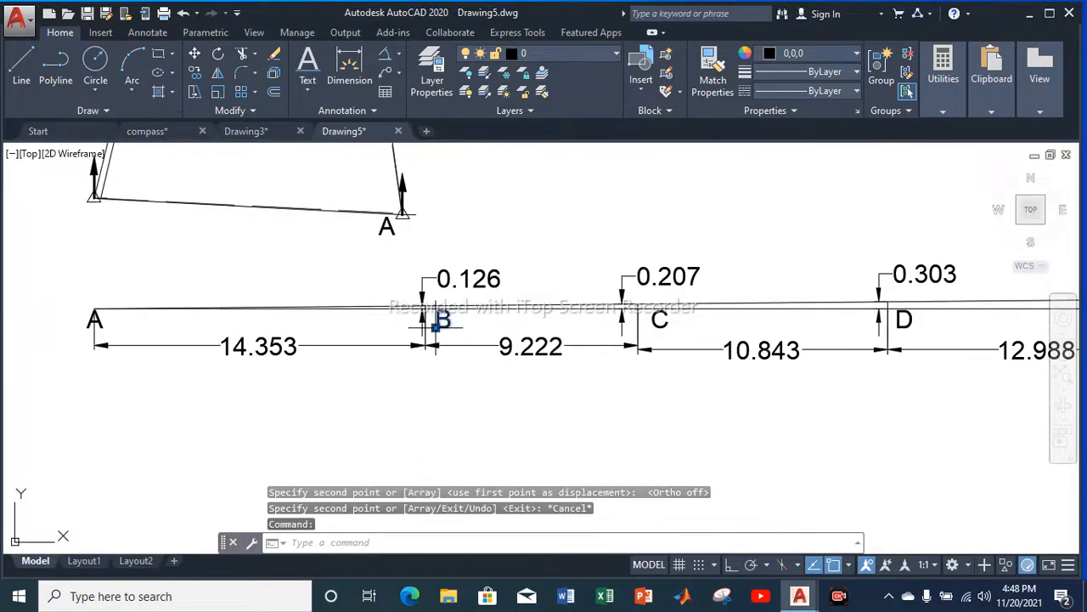
right_click(438, 322)
click(463, 323)
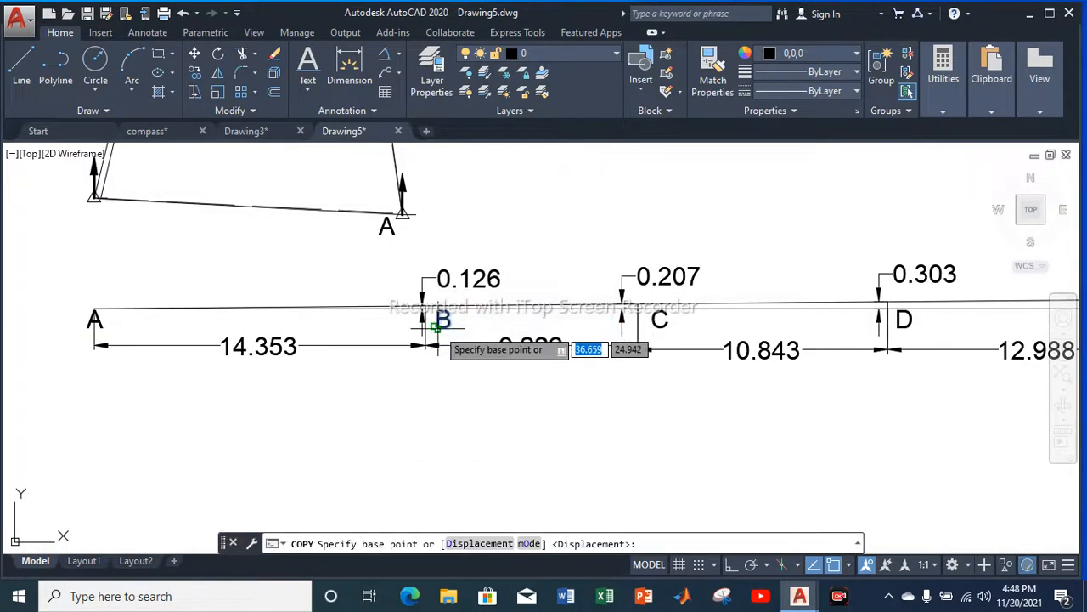
click(436, 326)
scroll(436, 326, down, 3)
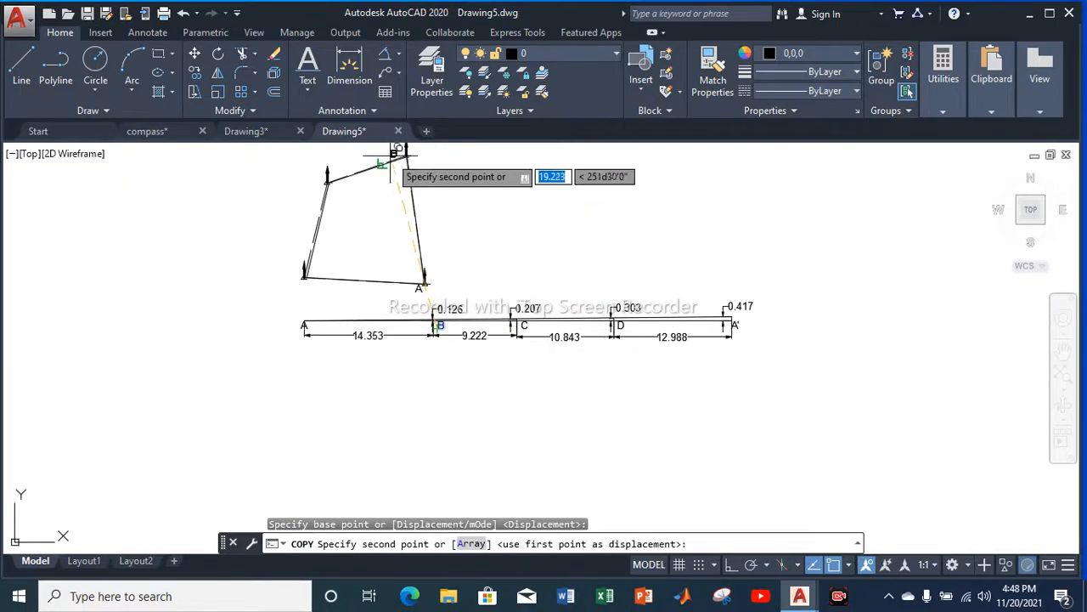
scroll(396, 150, up, 5)
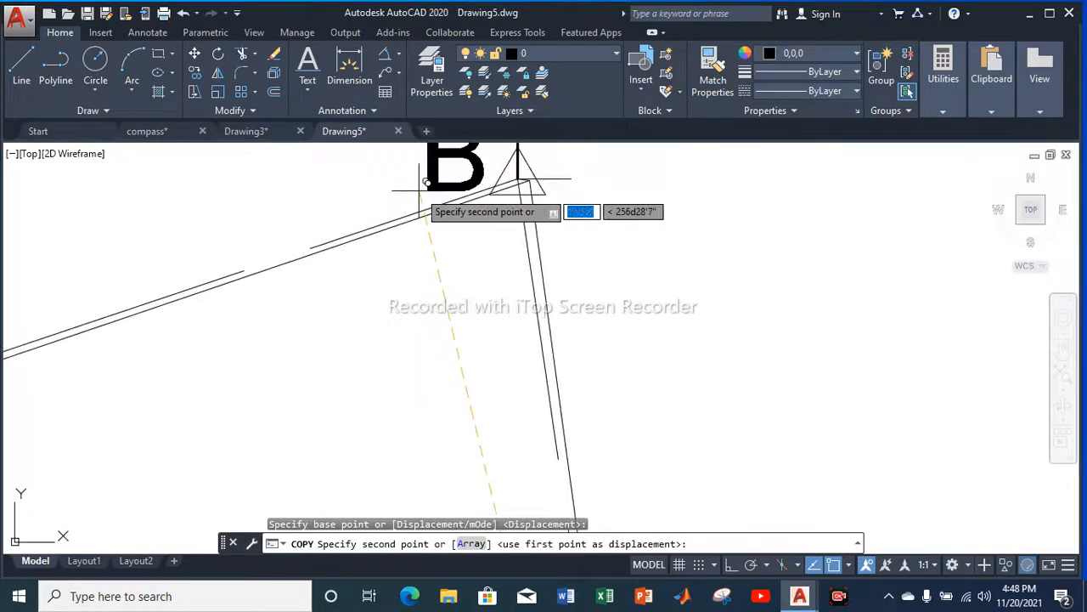
click(433, 152)
key(Escape)
Copy the baseline's C label to beside the traverse's upper-left station
scroll(459, 259, down, 5)
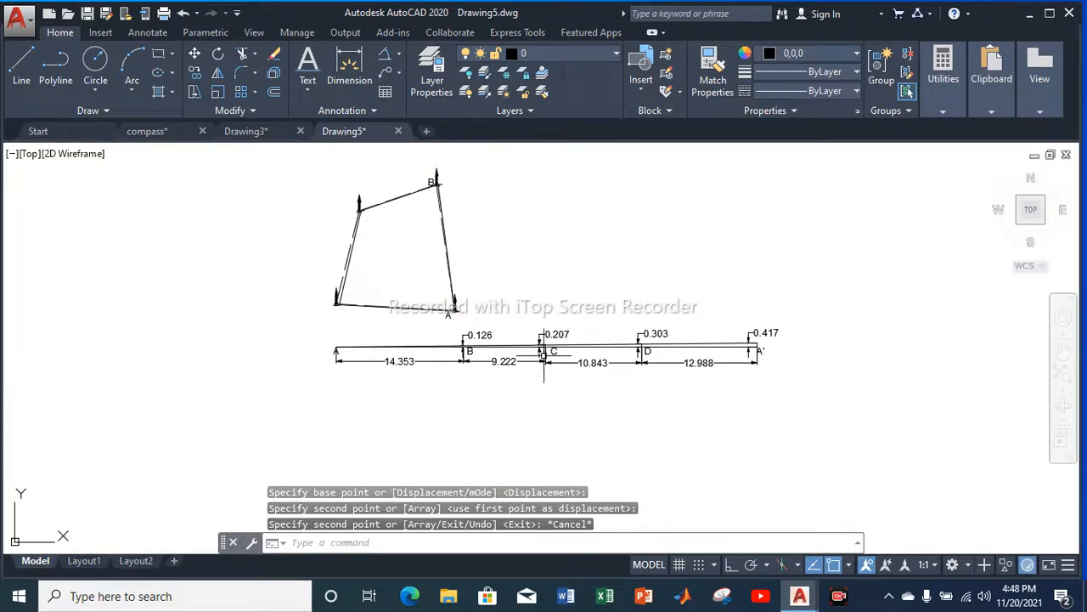
scroll(544, 353, up, 5)
click(570, 346)
right_click(571, 347)
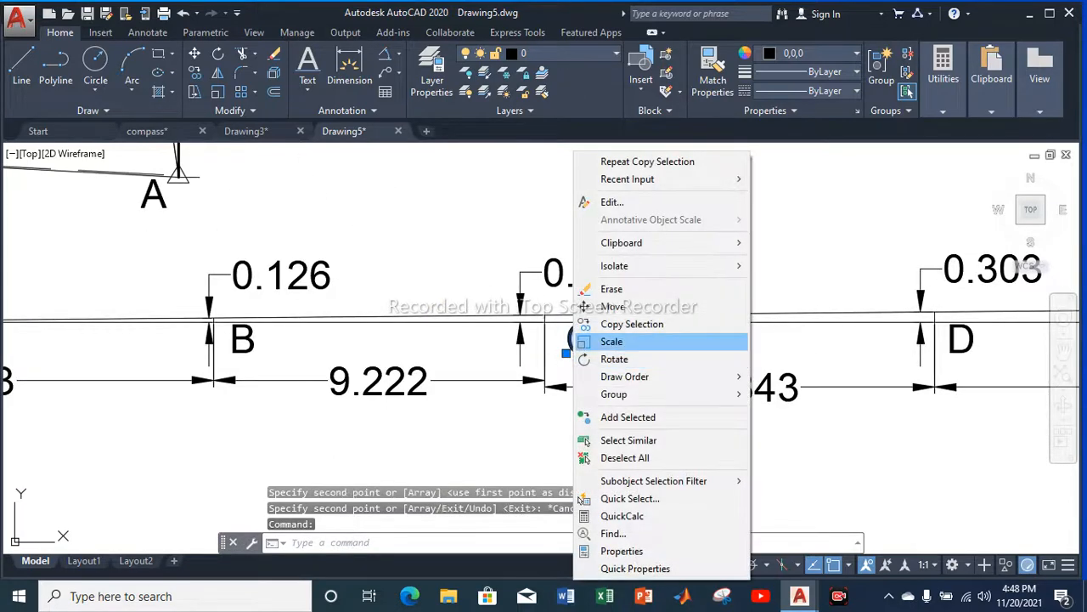
click(632, 323)
click(580, 333)
scroll(577, 347, down, 5)
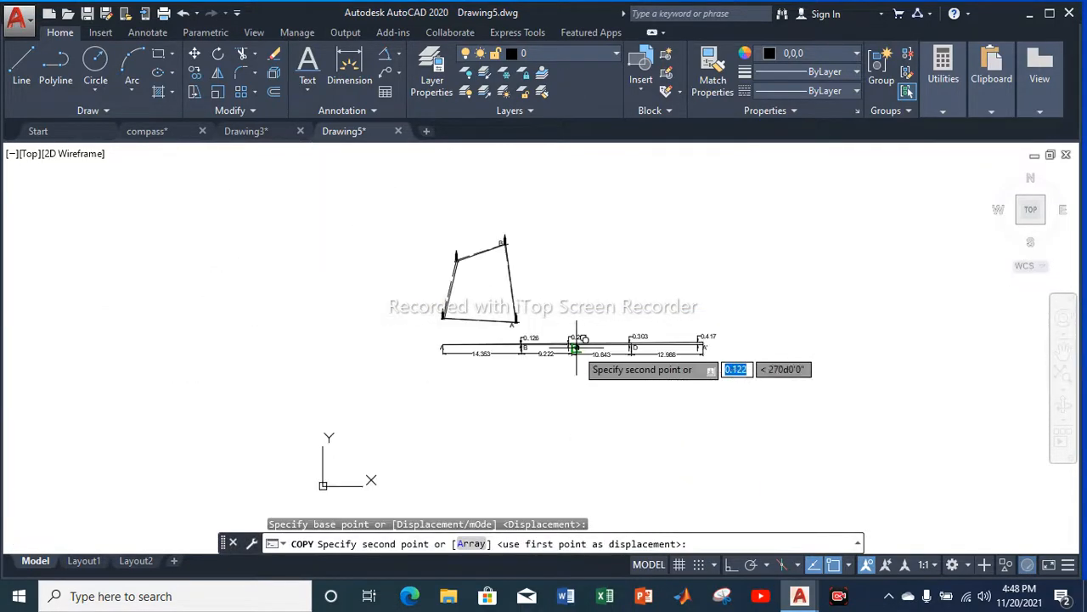
scroll(461, 250, up, 5)
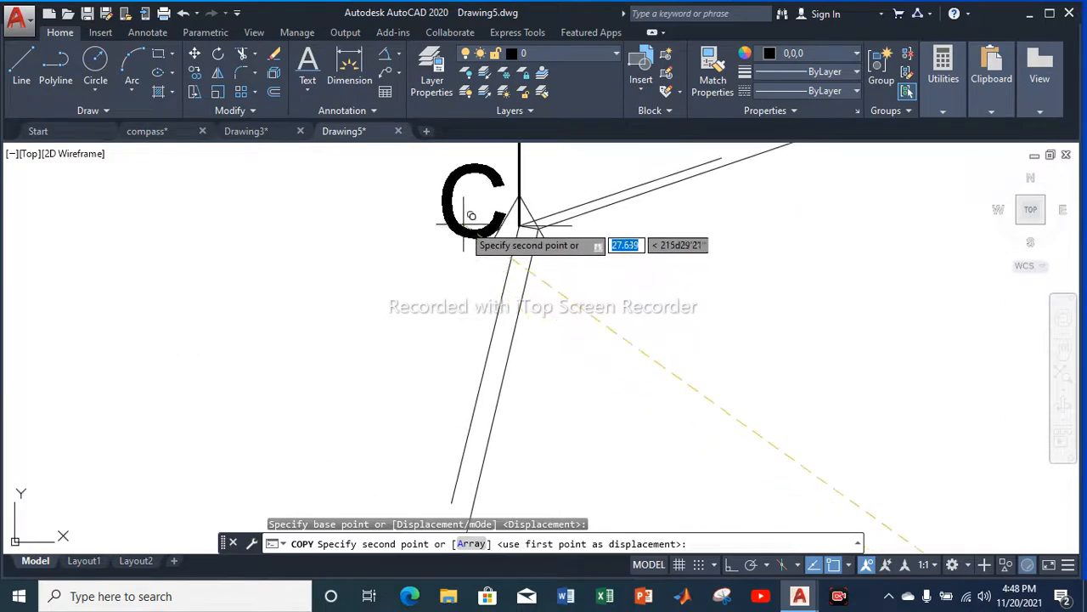
click(467, 215)
key(Escape)
Copy the baseline's D label to beside the traverse's lower-left station
scroll(460, 210, down, 5)
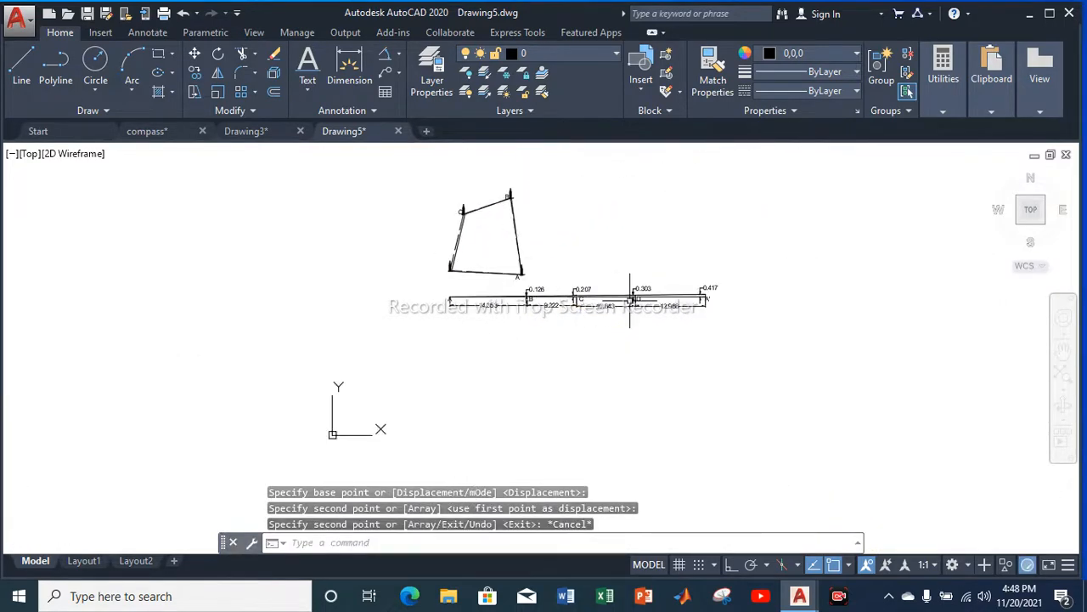
scroll(634, 297, up, 6)
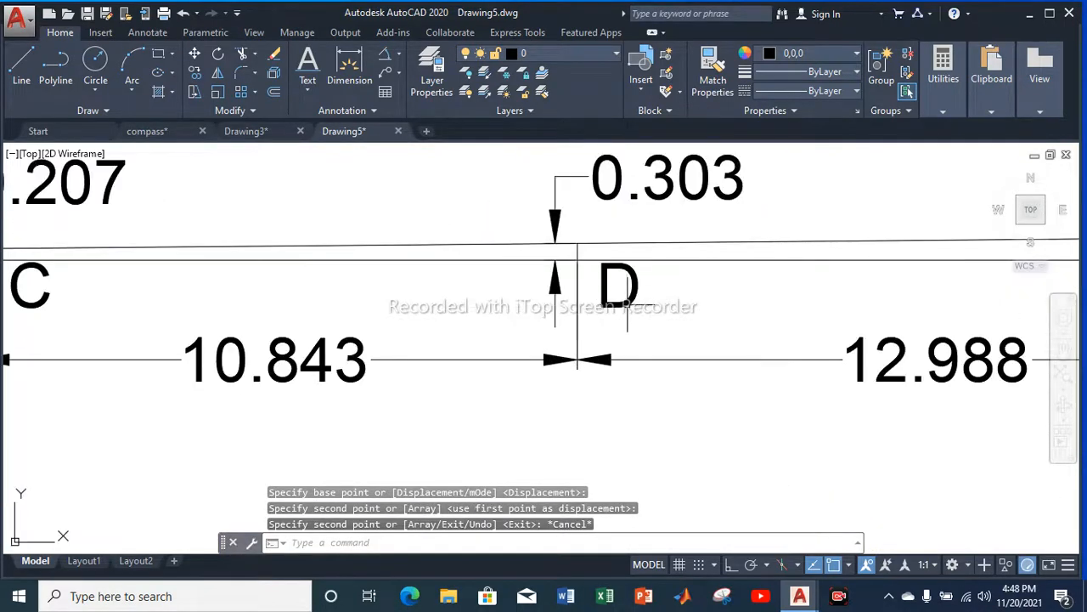
click(626, 302)
right_click(627, 306)
click(682, 324)
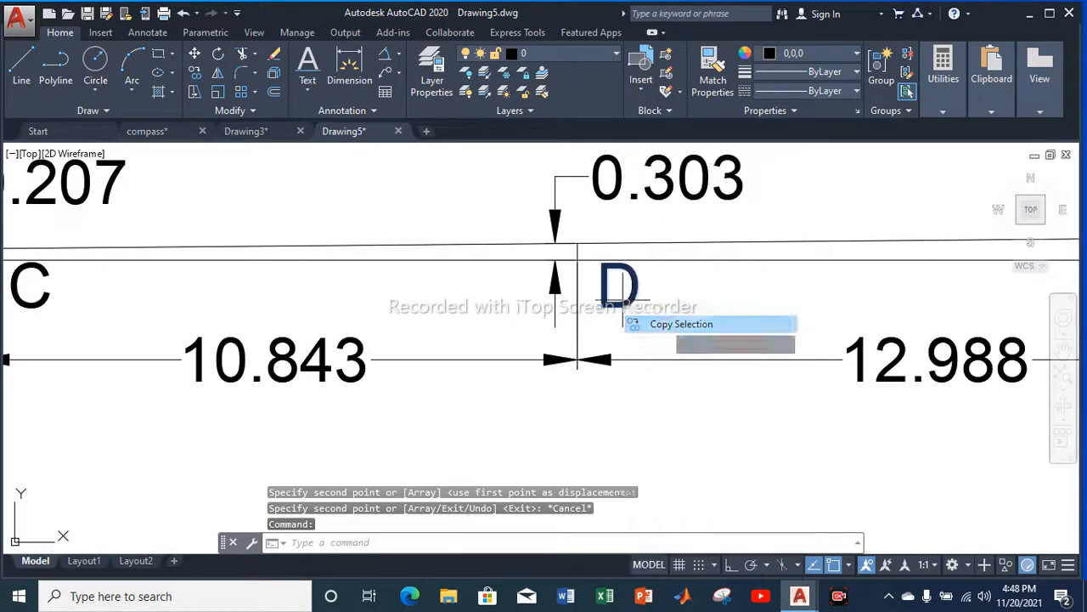
click(610, 304)
scroll(551, 306, down, 5)
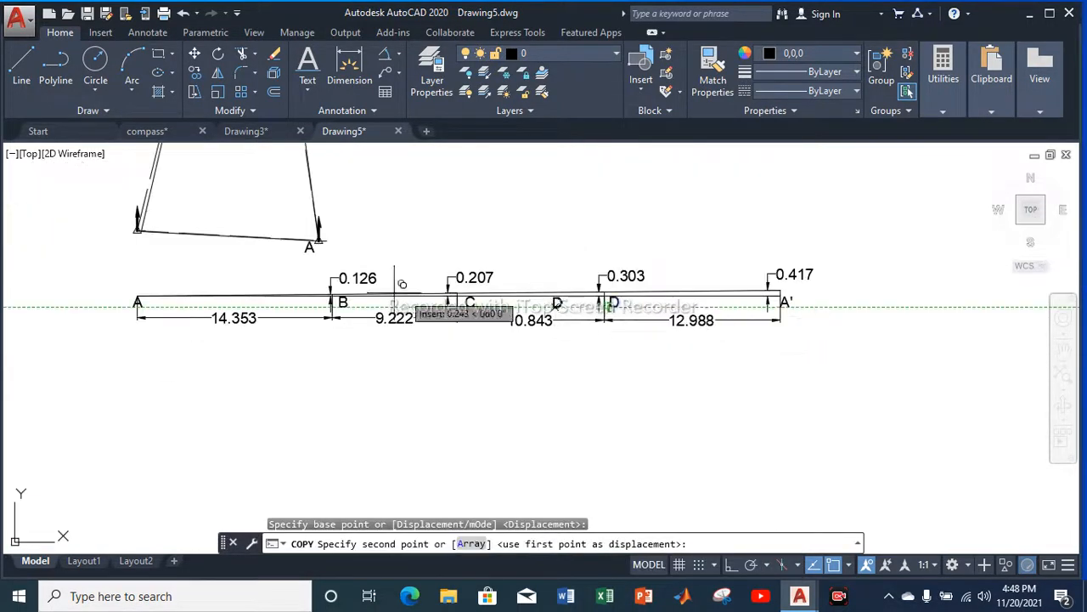
scroll(134, 213, up, 6)
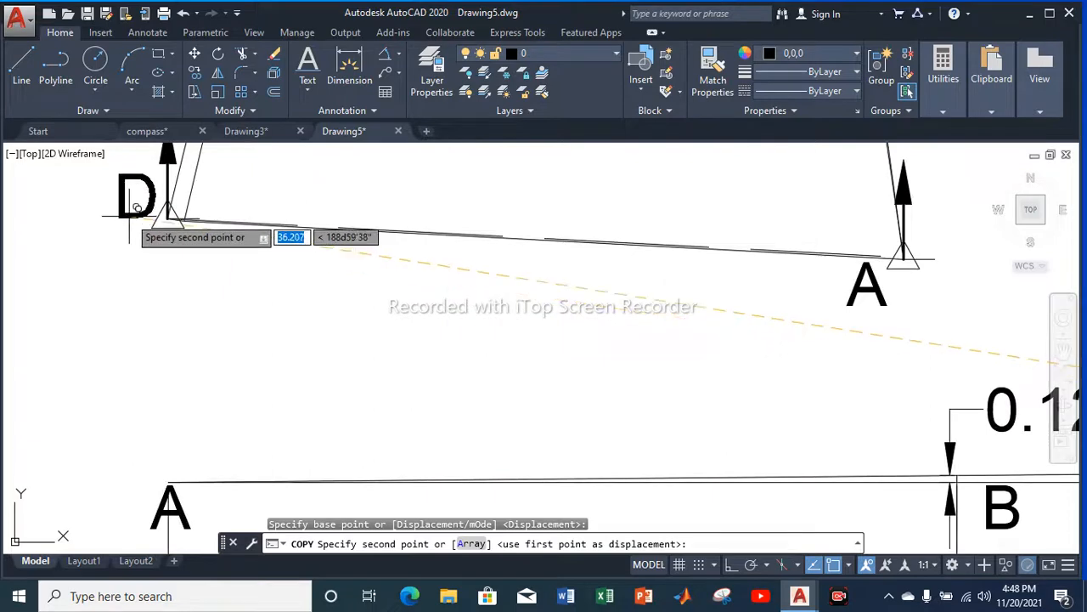
click(136, 208)
key(Escape)
Copy the baseline's A' label to just right of the symbol at the traverse's lower-right station
scroll(134, 213, down, 6)
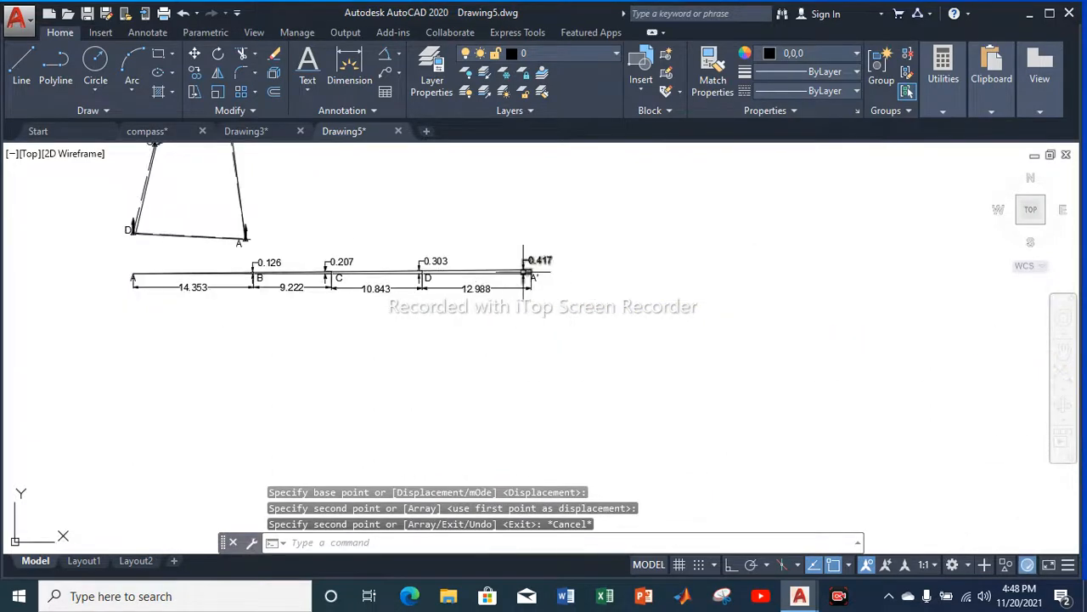
scroll(527, 273, up, 5)
click(559, 289)
right_click(558, 290)
click(612, 323)
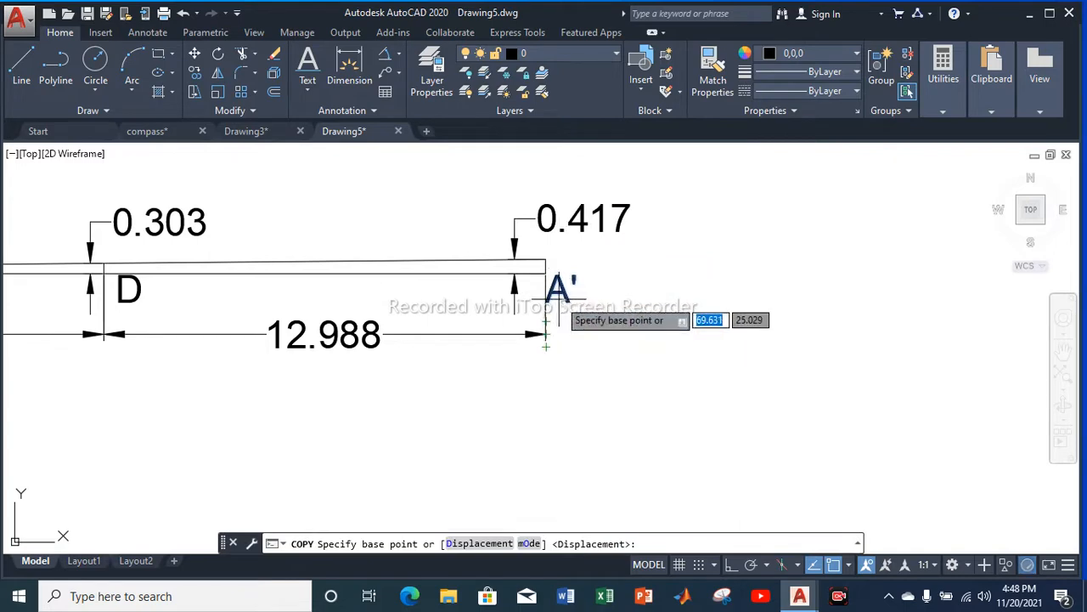
click(545, 338)
scroll(545, 340, down, 6)
scroll(393, 278, up, 3)
scroll(393, 276, up, 5)
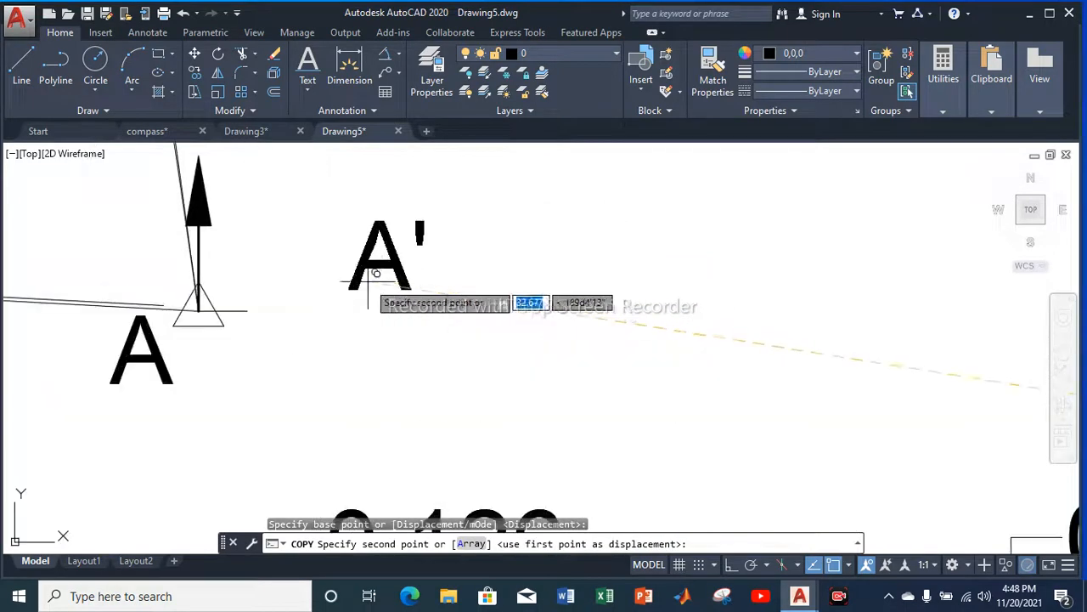
click(252, 280)
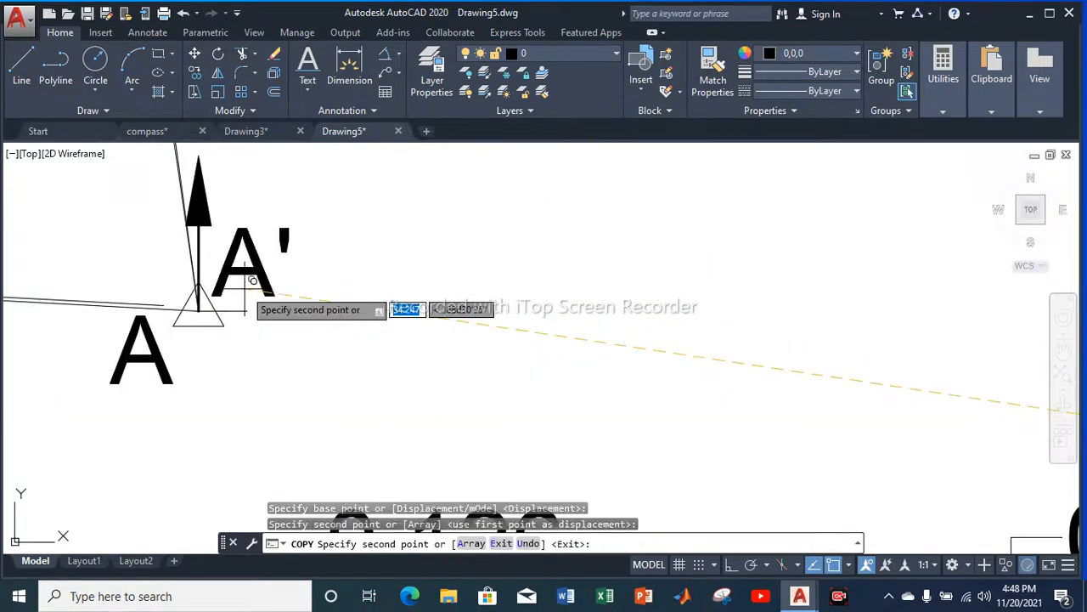
key(Escape)
Insert another copy of the station symbol block in the empty area right of the traverse
scroll(271, 314, down, 8)
scroll(264, 293, up, 4)
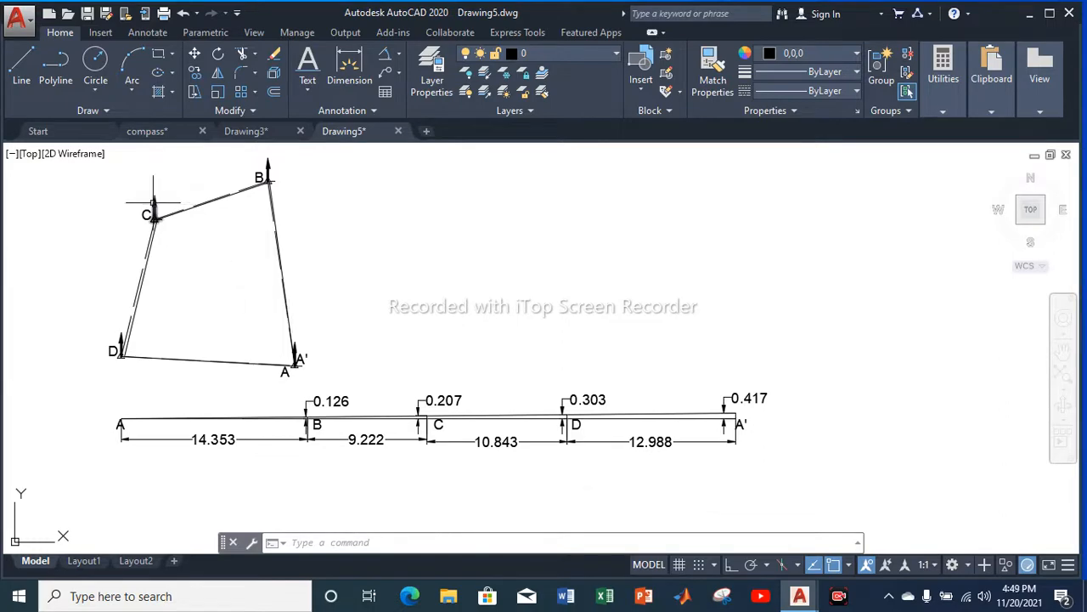
scroll(152, 209, up, 4)
scroll(153, 211, down, 6)
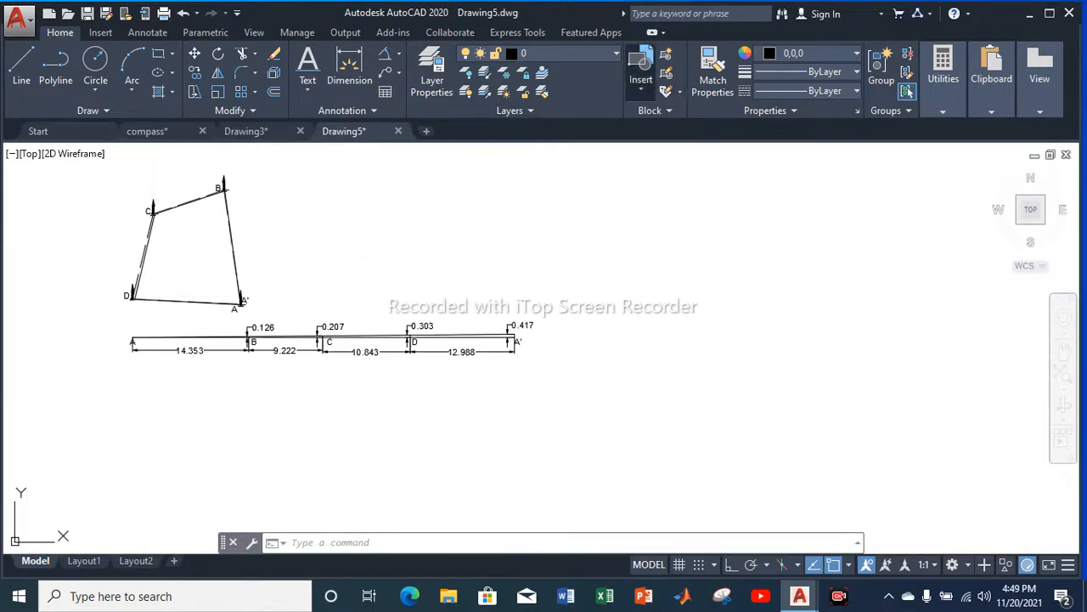
click(640, 78)
click(691, 128)
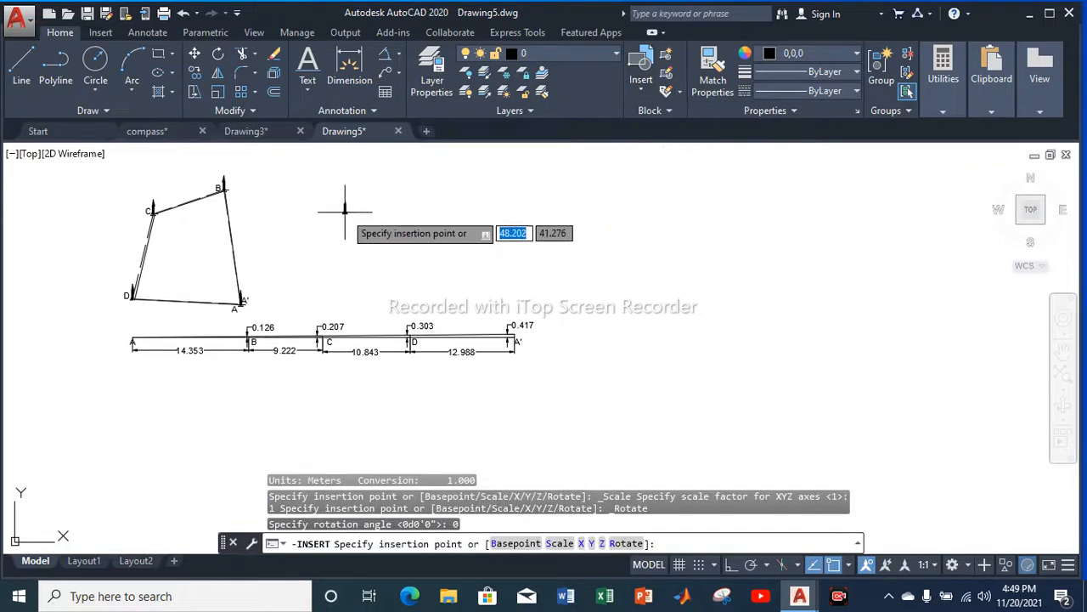
scroll(344, 214, up, 4)
key(Escape)
Explode the newly inserted station symbol and erase its short horizontal line
mouse_move(395, 292)
mouse_down()
mouse_move(292, 199)
mouse_move(291, 275)
mouse_up()
scroll(327, 246, up, 2)
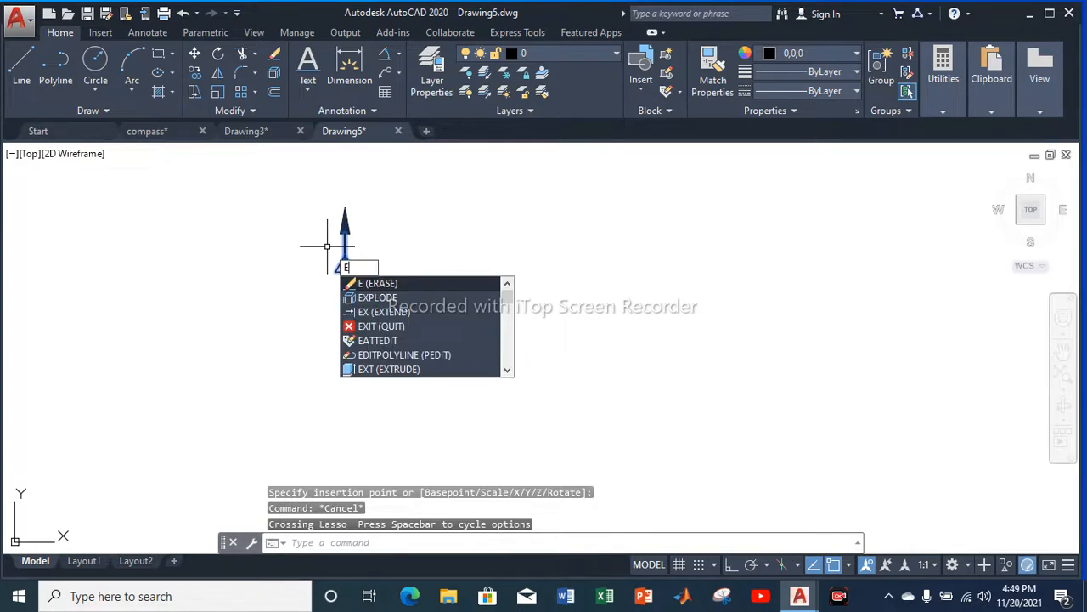
click(386, 299)
scroll(345, 250, up, 3)
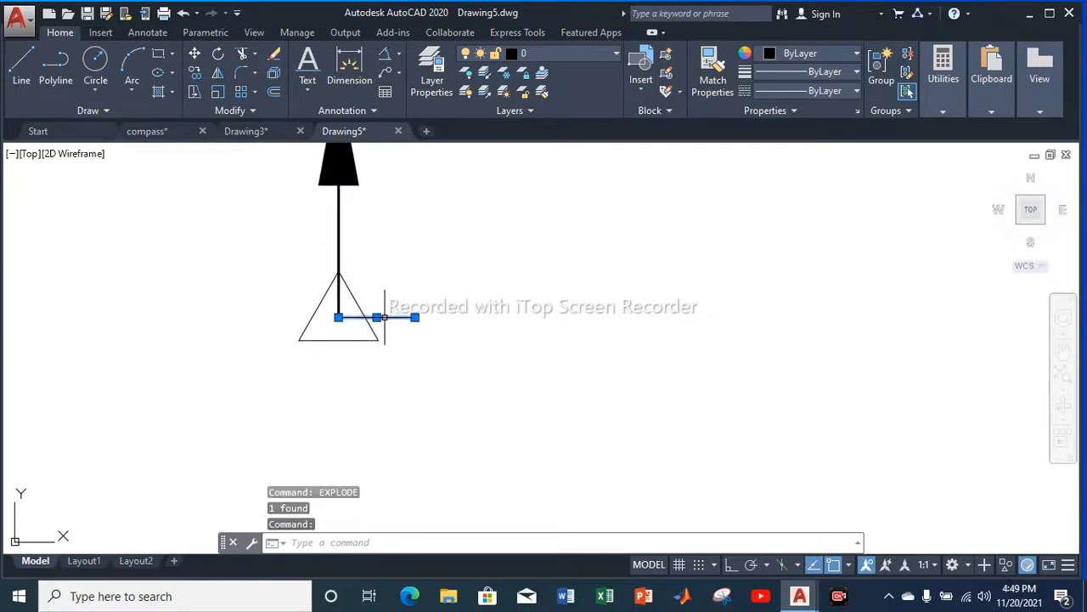
key(Delete)
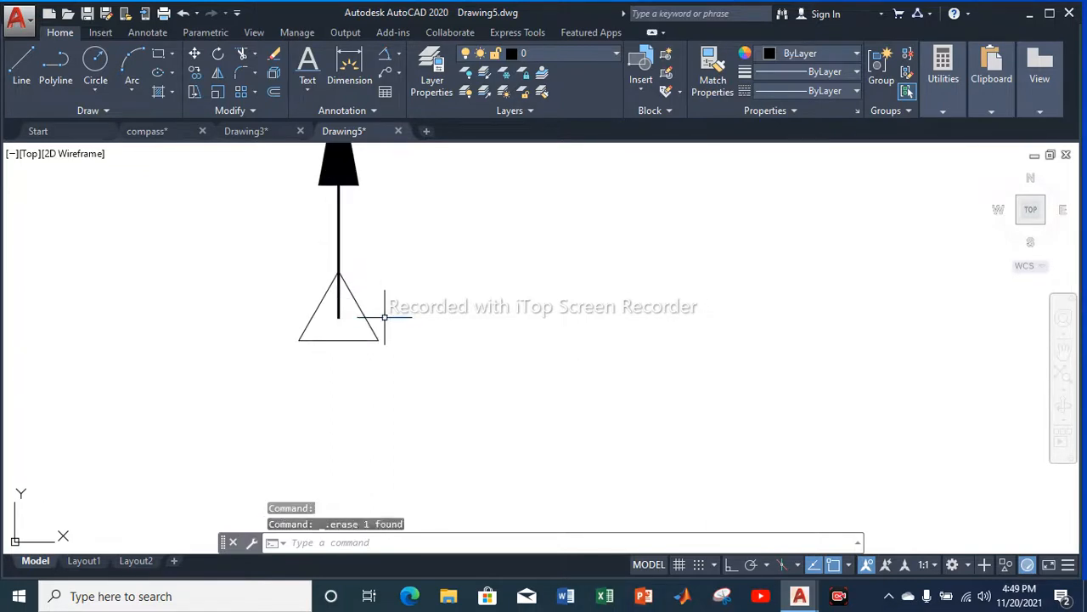
Erase the four old station symbols at C, B, D and A on the traverse
scroll(385, 317, down, 5)
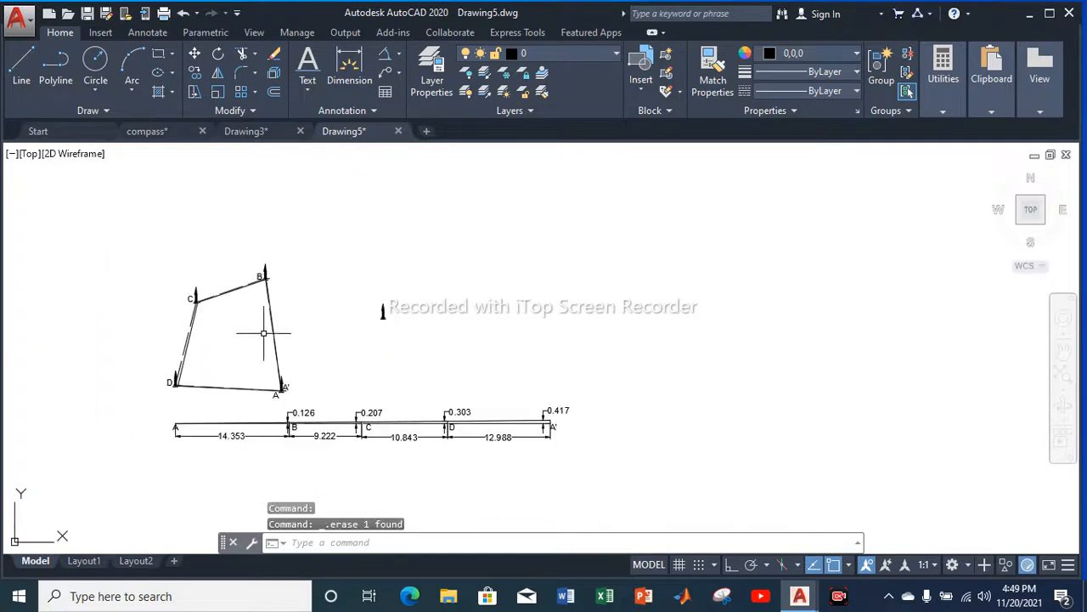
scroll(191, 294, up, 8)
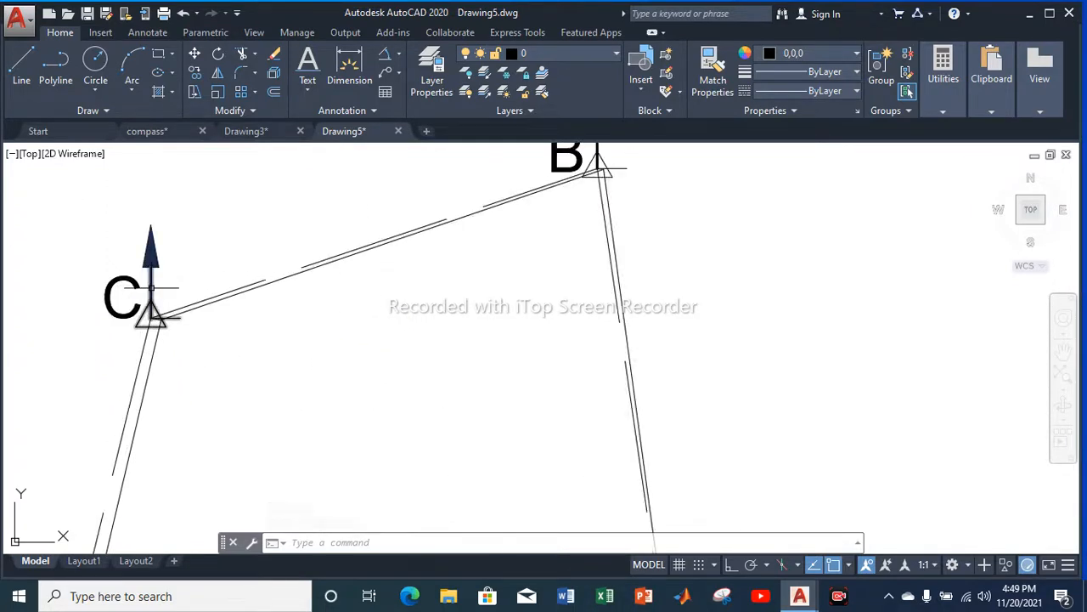
scroll(366, 295, down, 4)
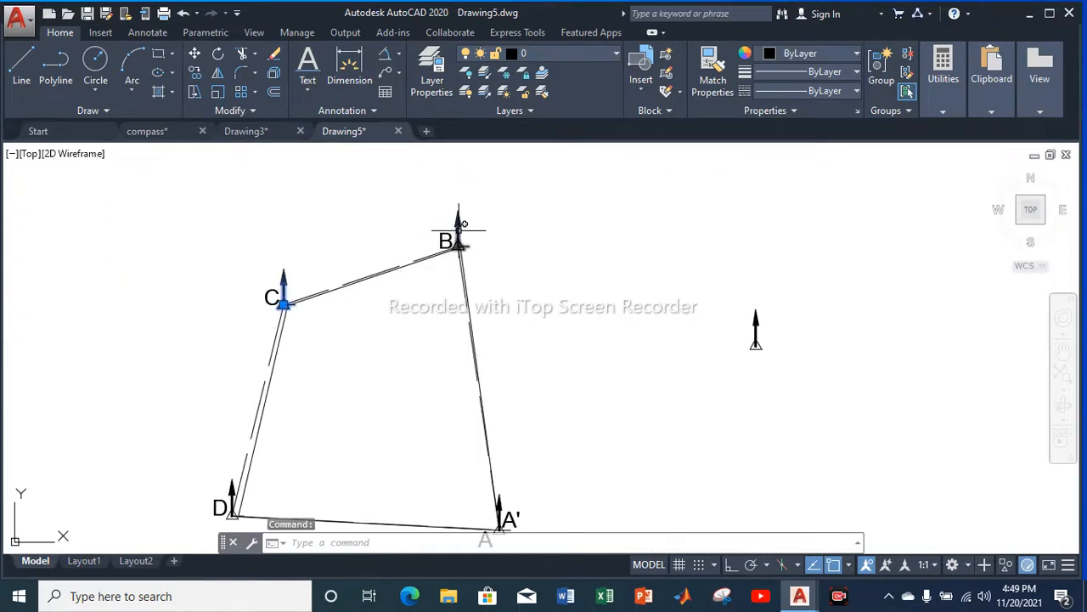
scroll(464, 223, up, 4)
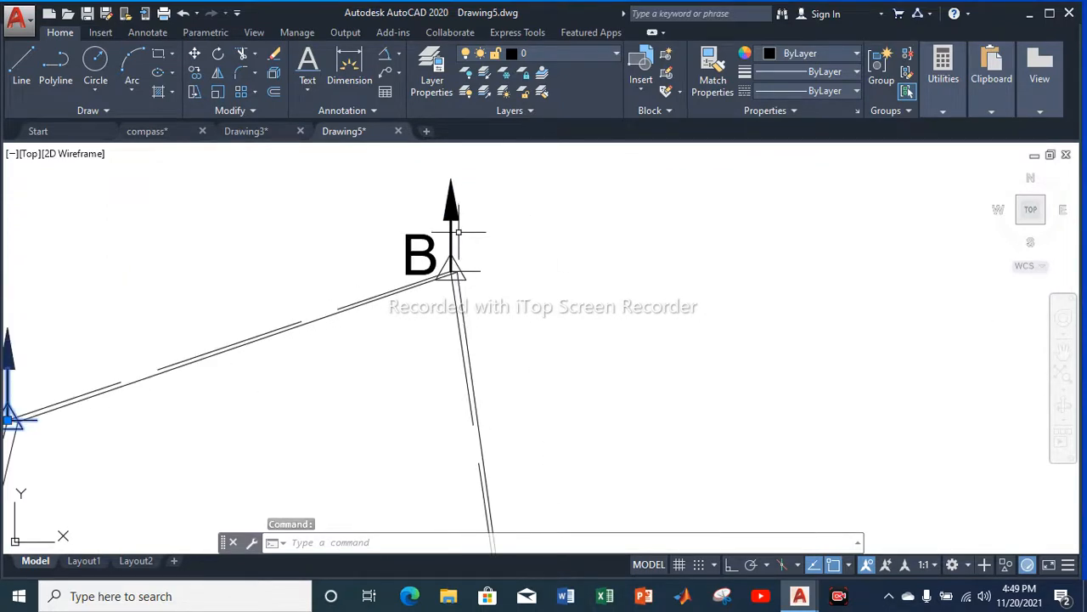
scroll(451, 273, up, 2)
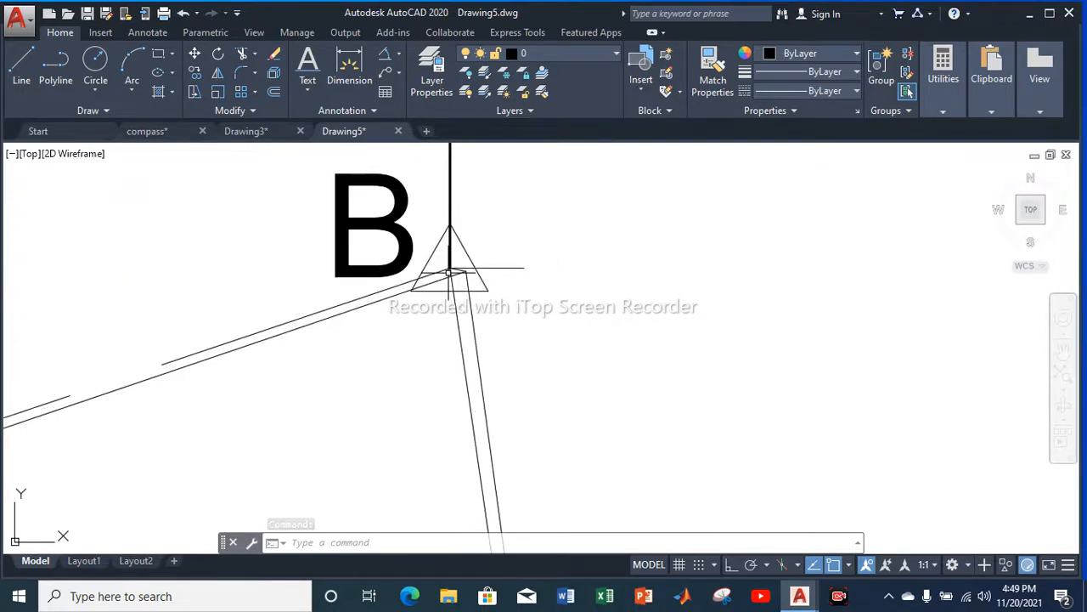
scroll(446, 241, up, 2)
click(468, 230)
scroll(482, 201, down, 7)
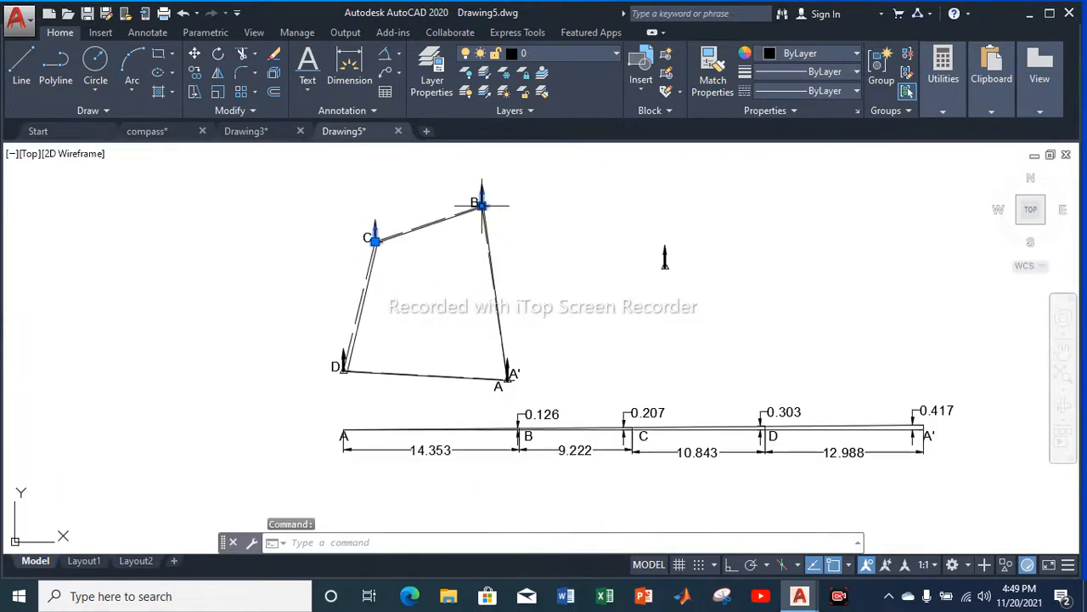
scroll(338, 377, up, 4)
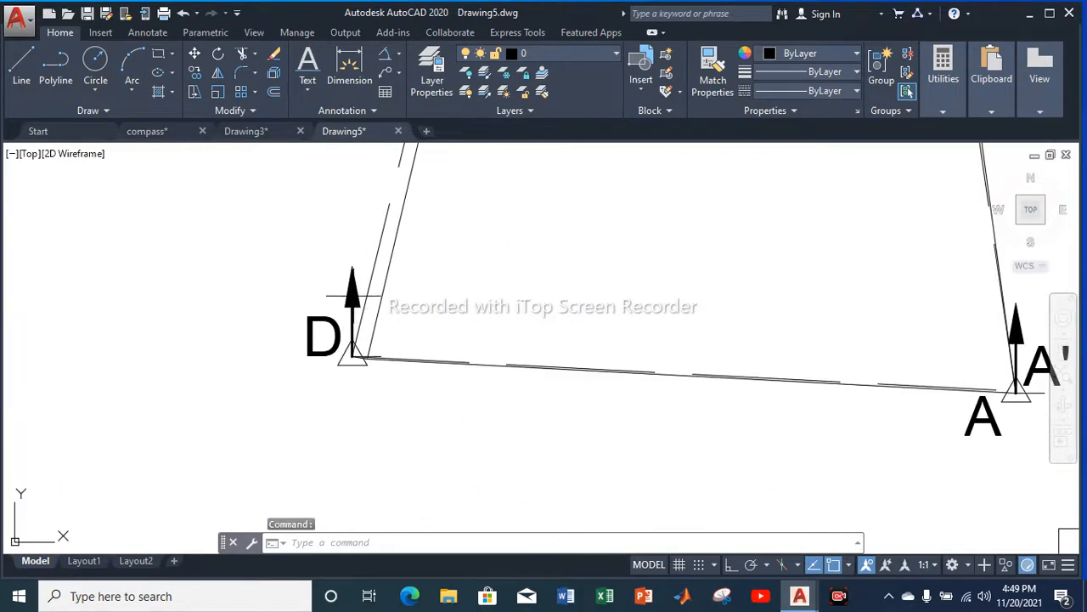
click(361, 284)
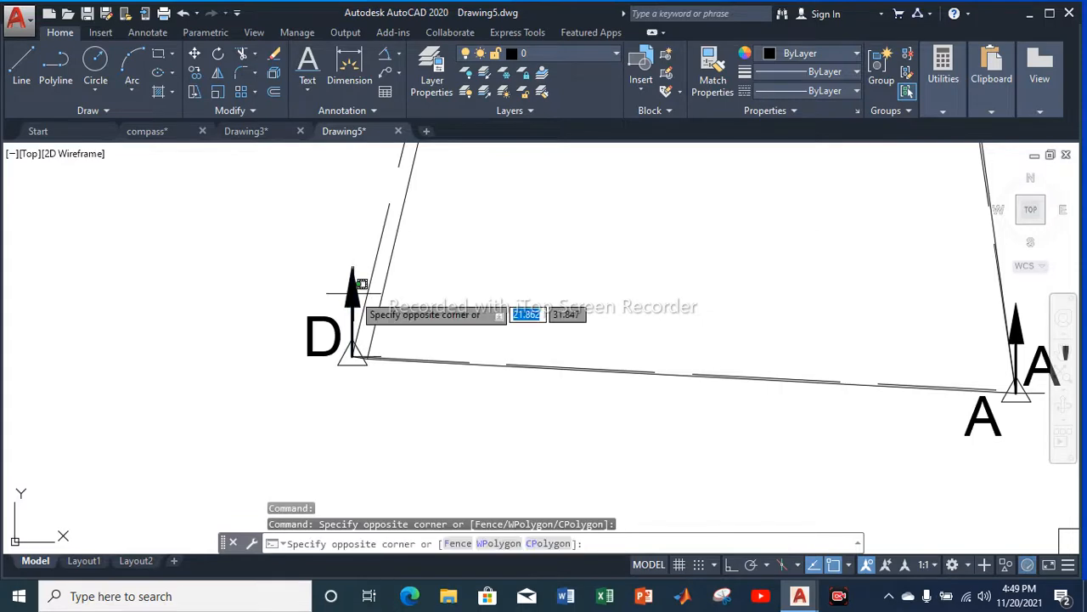
click(351, 287)
scroll(357, 278, down, 4)
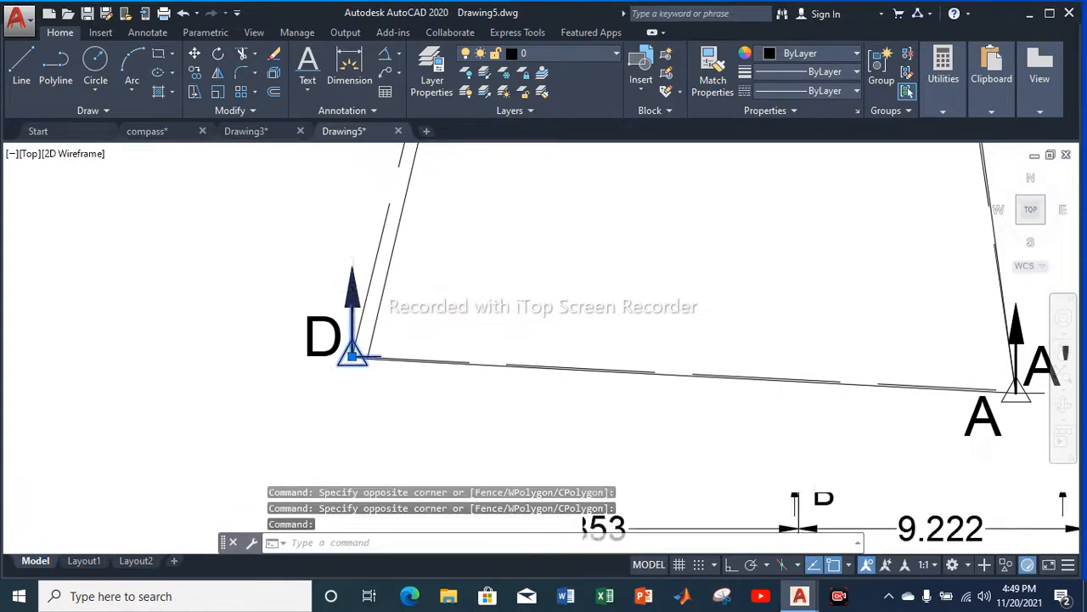
scroll(497, 301, up, 8)
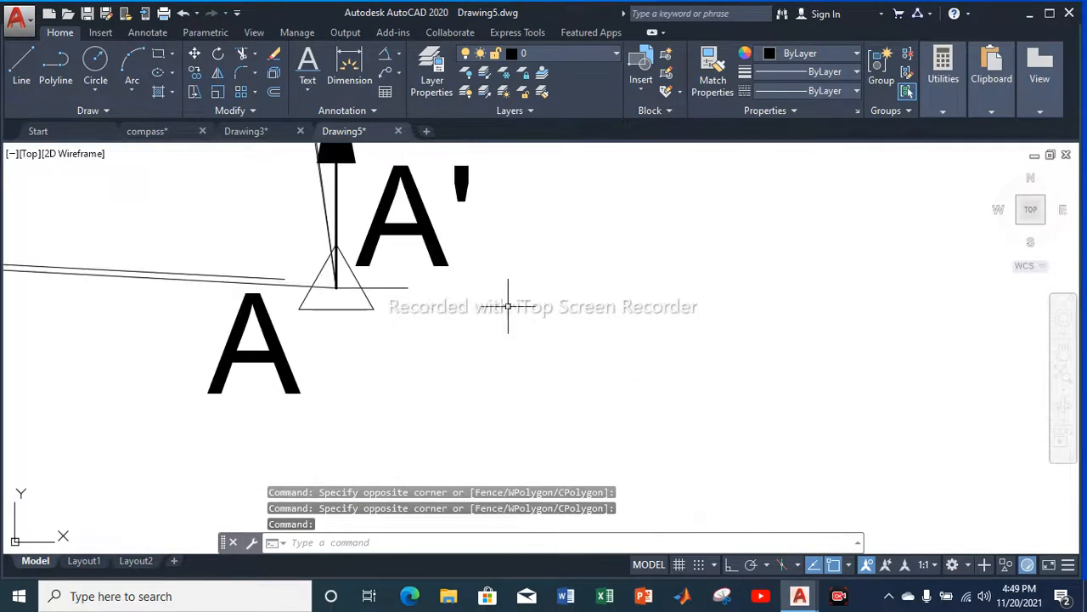
click(347, 308)
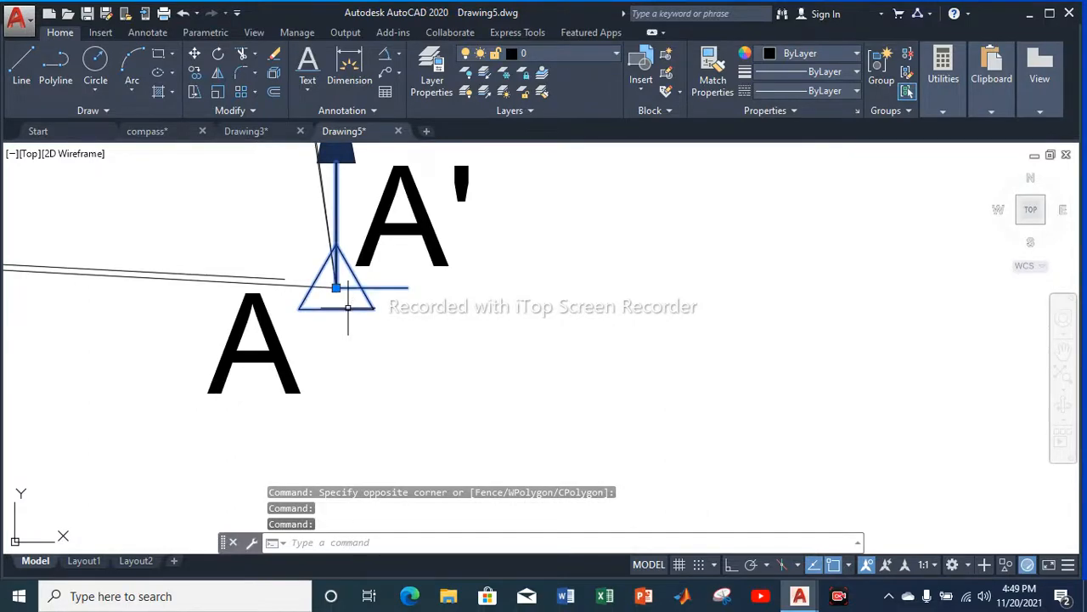
key(Delete)
Define the standalone arrow and triangle as a block named CORRECT STATIN
scroll(357, 319, down, 6)
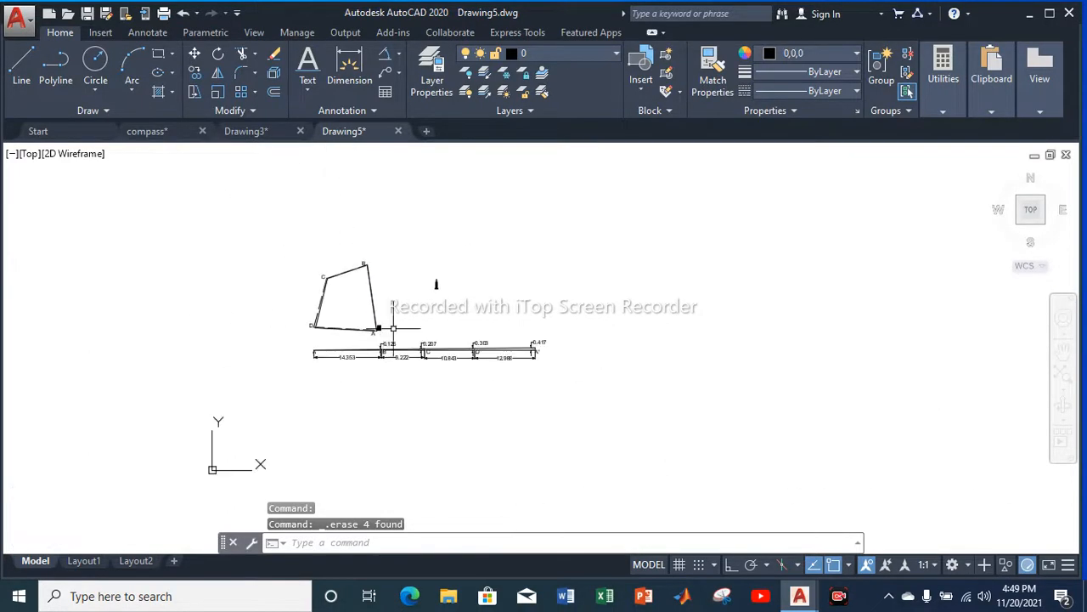
scroll(429, 289, up, 7)
mouse_move(384, 306)
mouse_down()
mouse_move(396, 246)
mouse_move(403, 286)
mouse_move(393, 268)
mouse_up()
scroll(391, 296, up, 5)
right_click(394, 228)
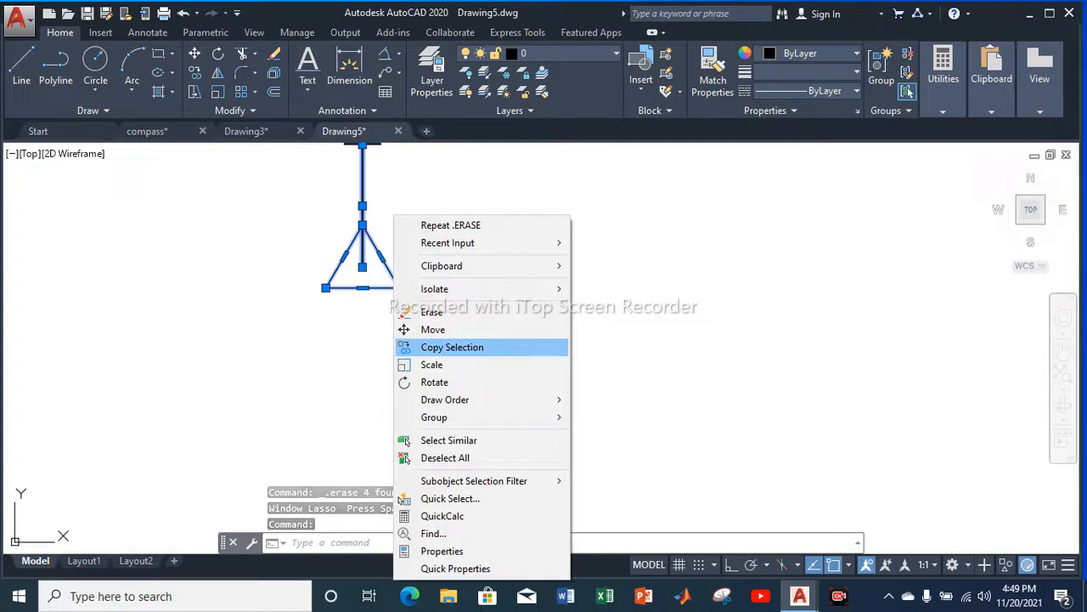
key(Escape)
key(Escape)
mouse_move(436, 340)
mouse_down()
mouse_move(408, 257)
mouse_move(332, 208)
mouse_up()
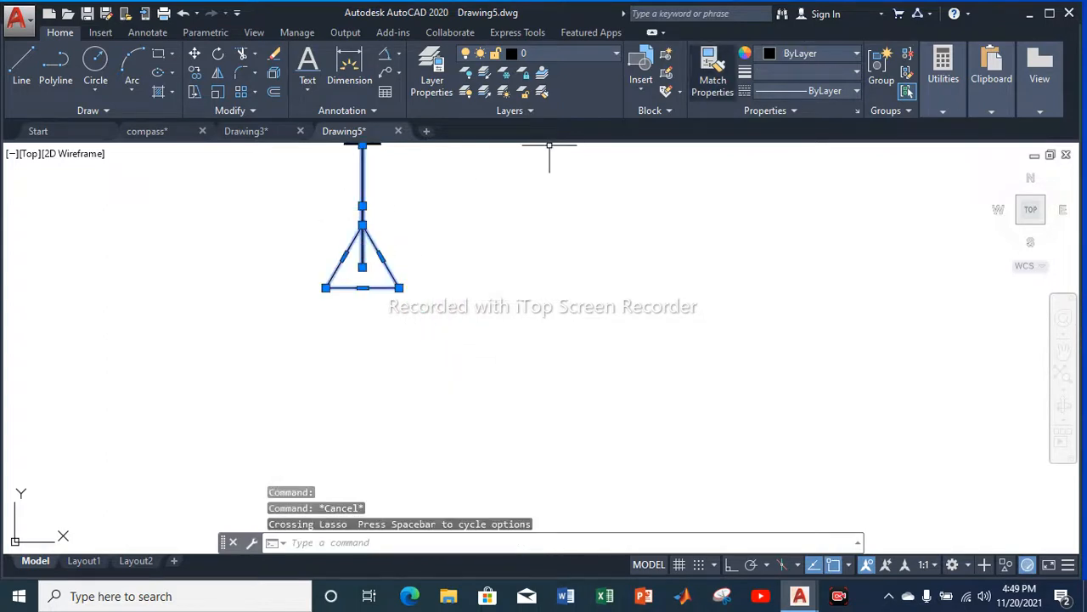
click(666, 52)
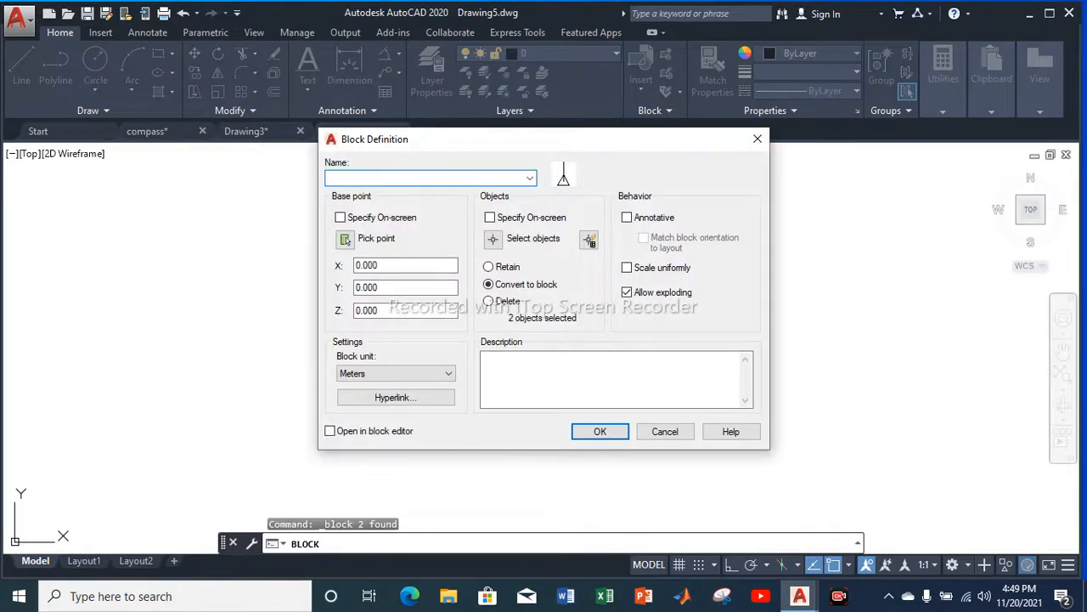
text(CORRECT STATIN)
key(Return)
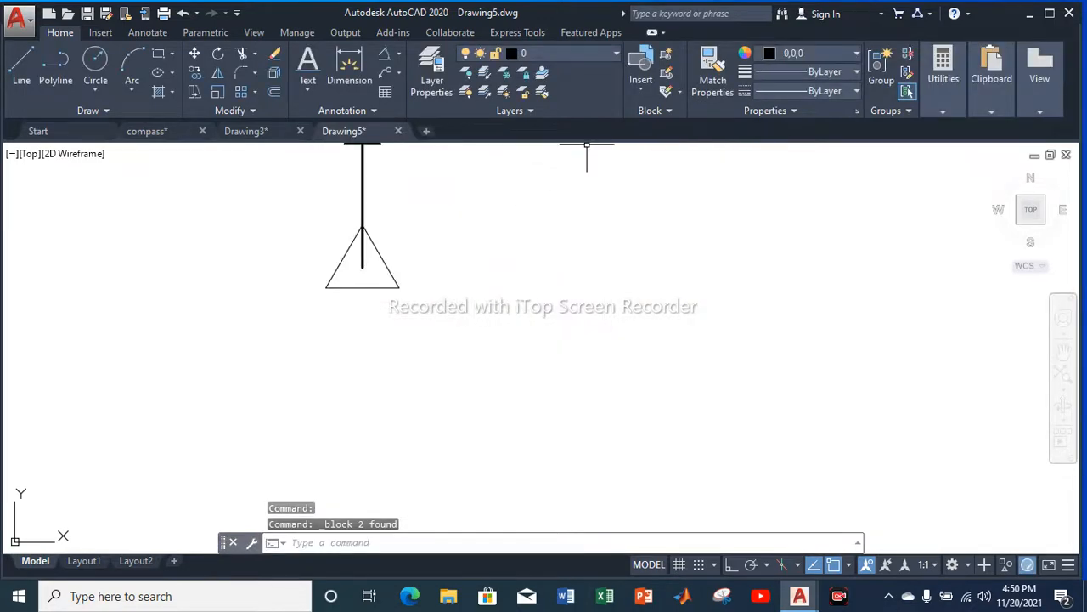
key(Return)
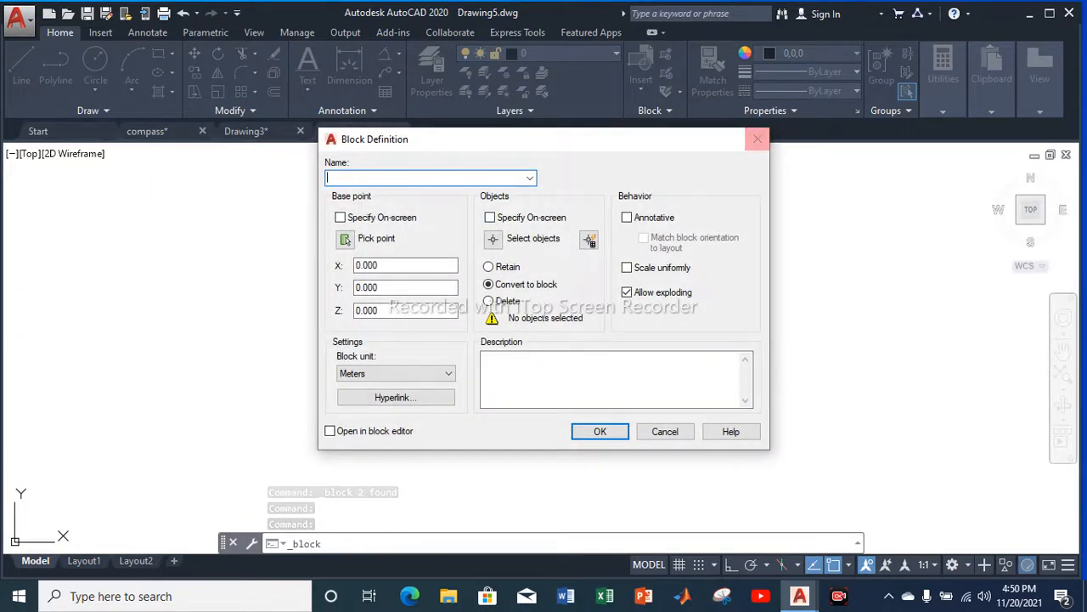
click(757, 139)
click(642, 72)
key(Escape)
Define the standalone symbol, including its arrowhead, as block CORRECT STATION with the base point at the arrow shaft's lower end
drag(466, 346, 359, 199)
right_click(359, 199)
key(Escape)
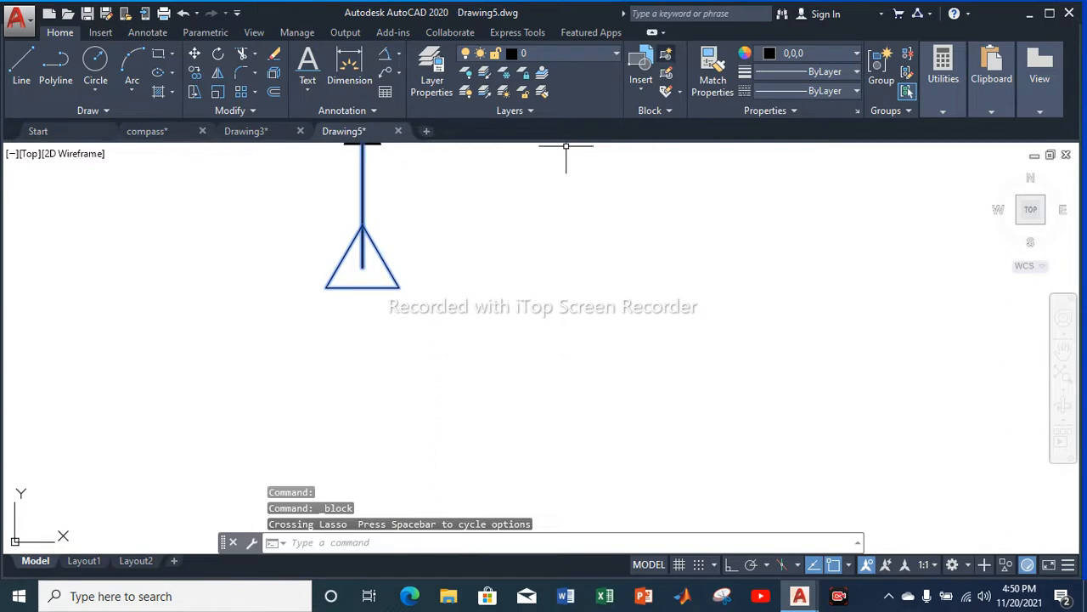
scroll(508, 250, down, 3)
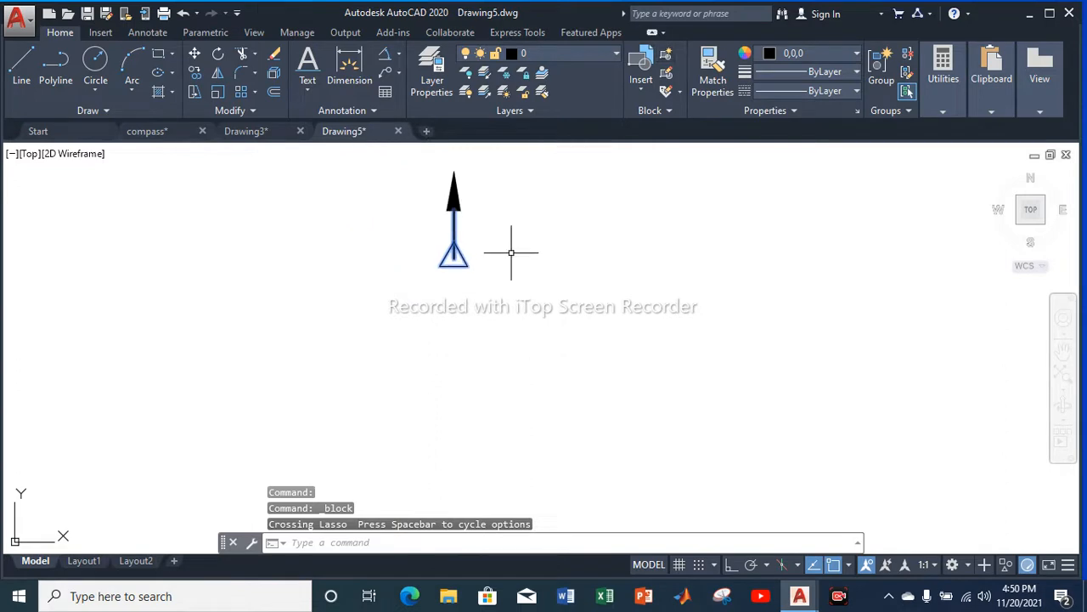
click(452, 192)
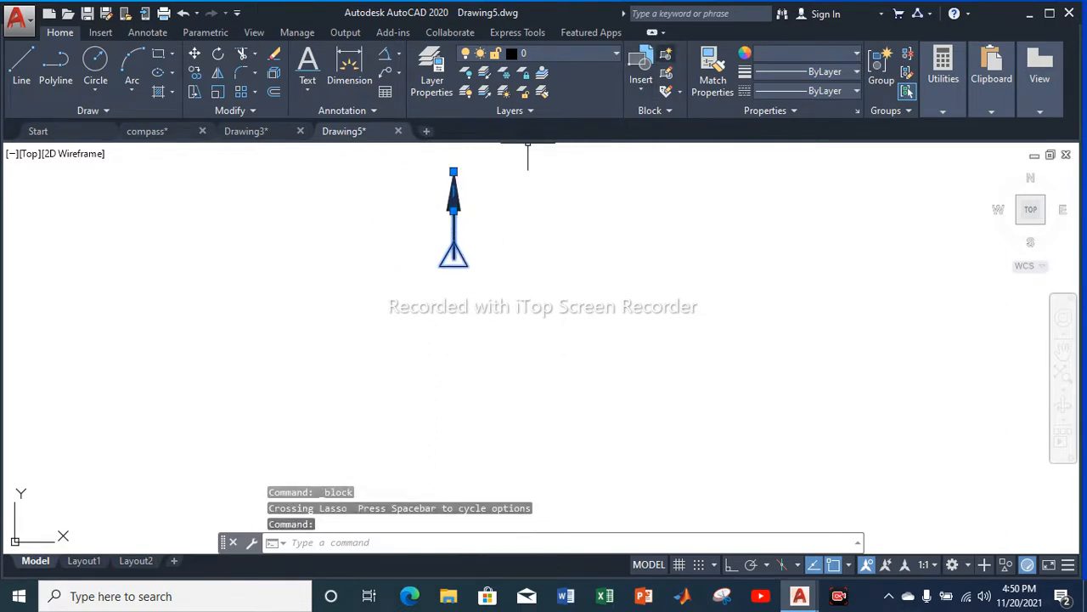
click(666, 53)
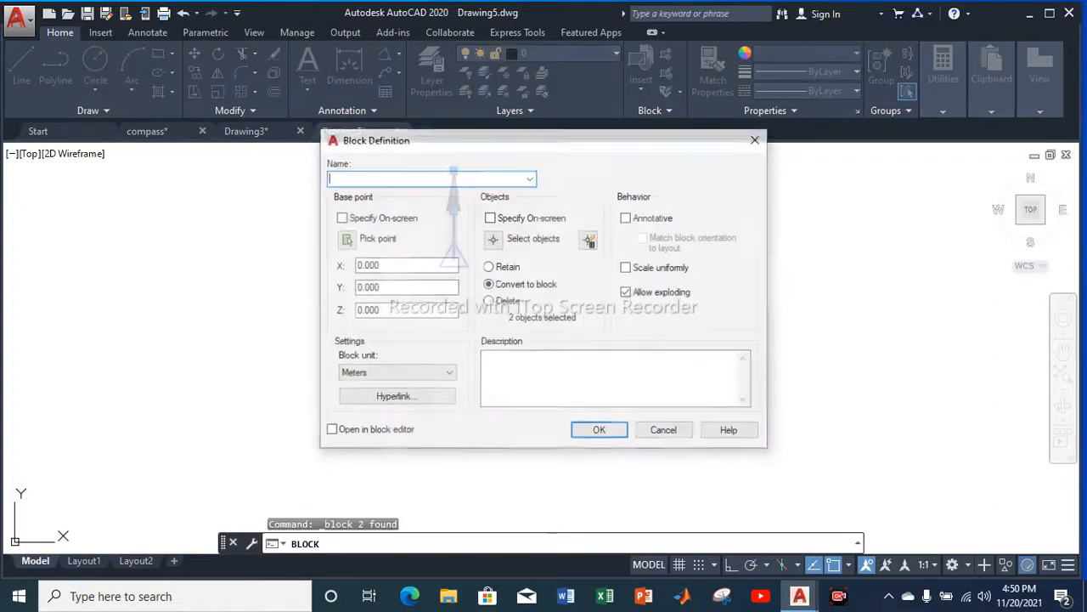
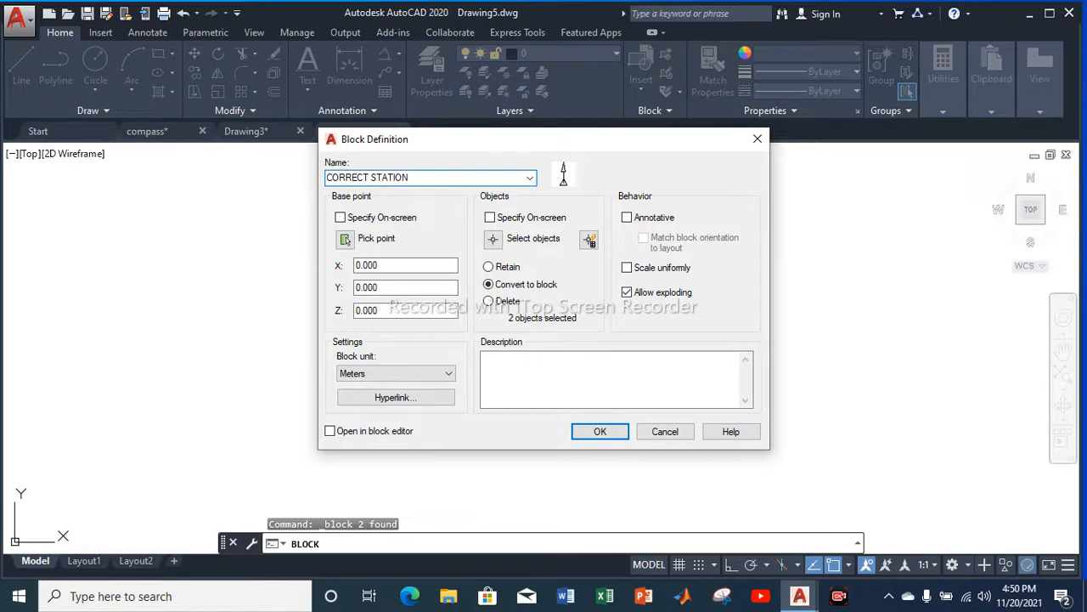
click(345, 239)
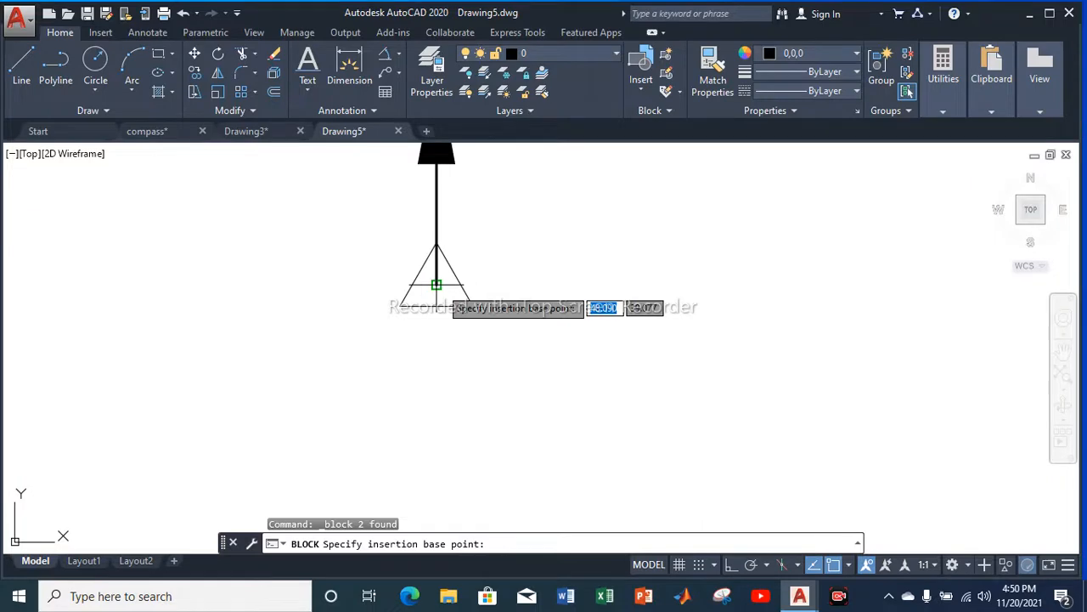
click(435, 285)
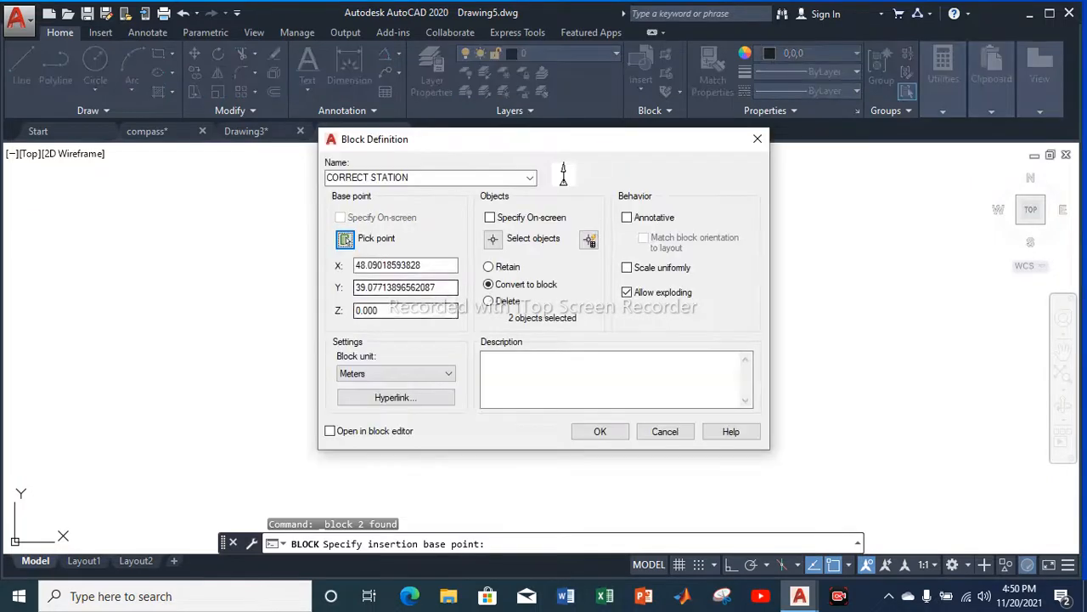
click(599, 431)
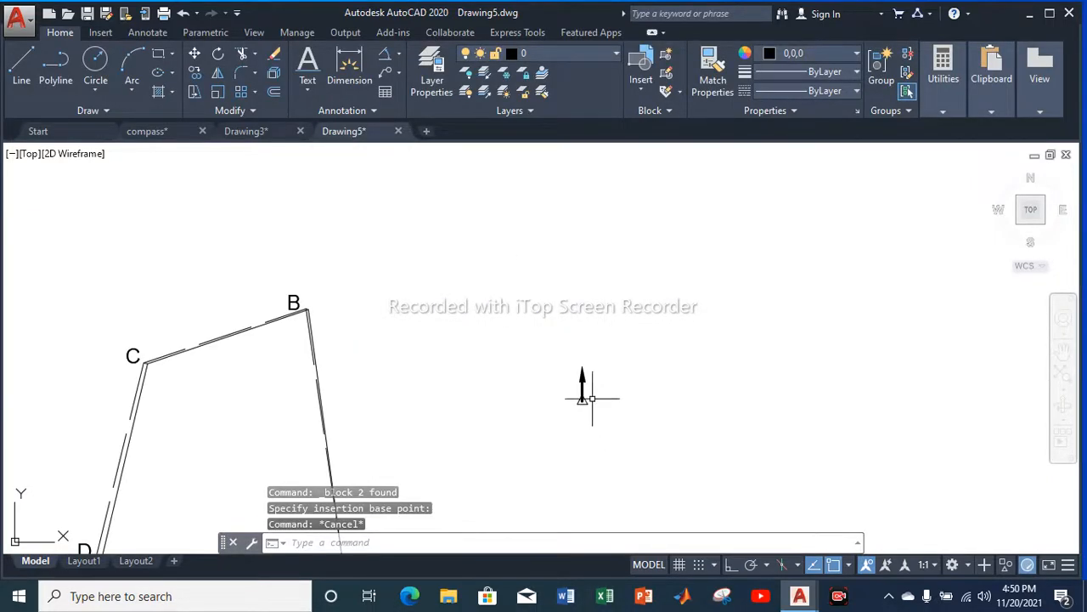
click(641, 76)
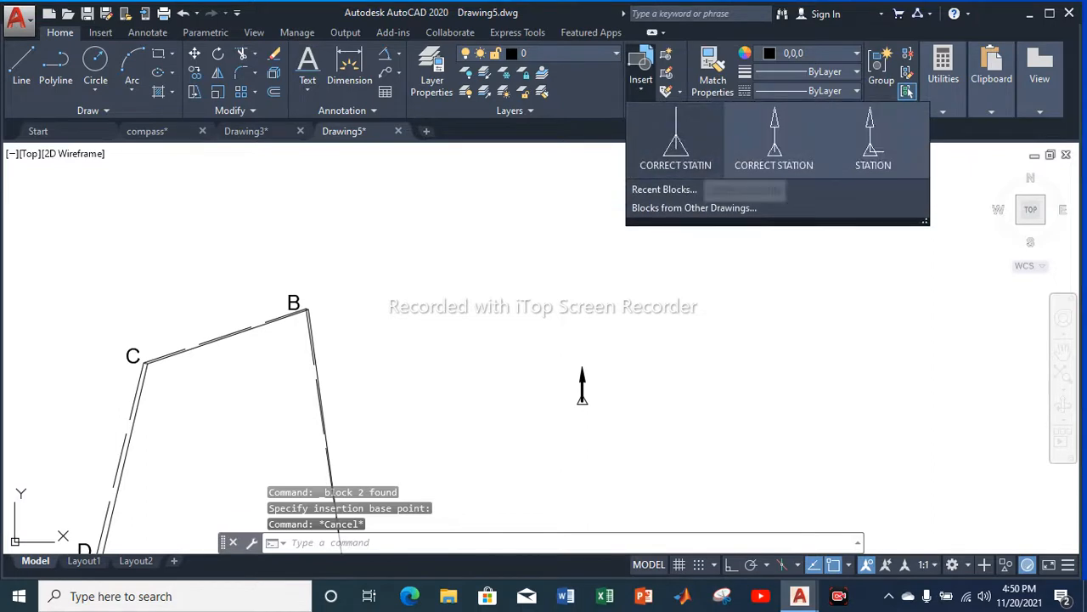
click(774, 136)
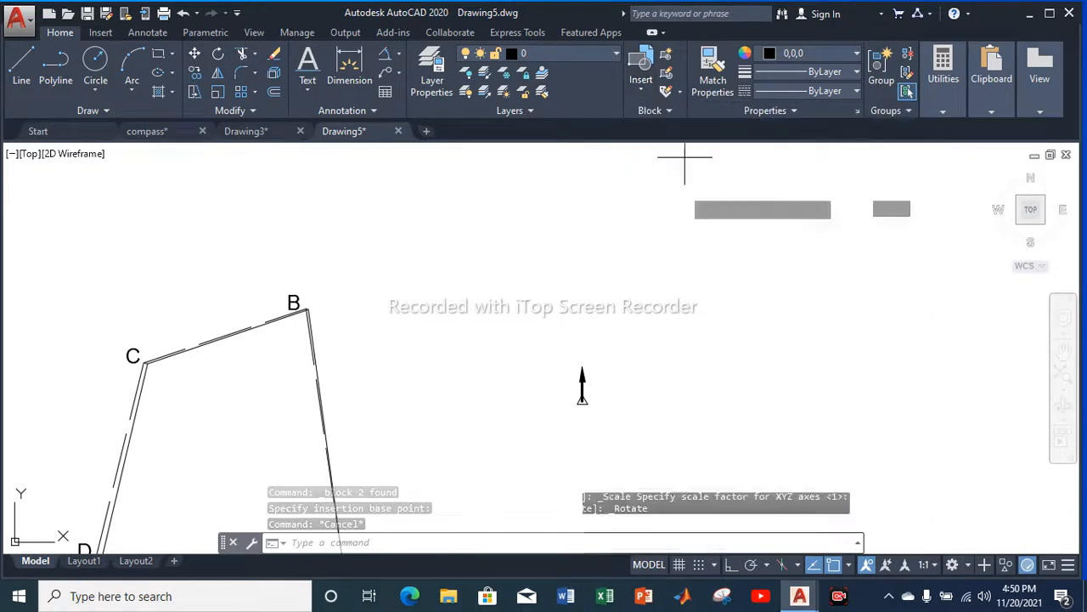
key(Escape)
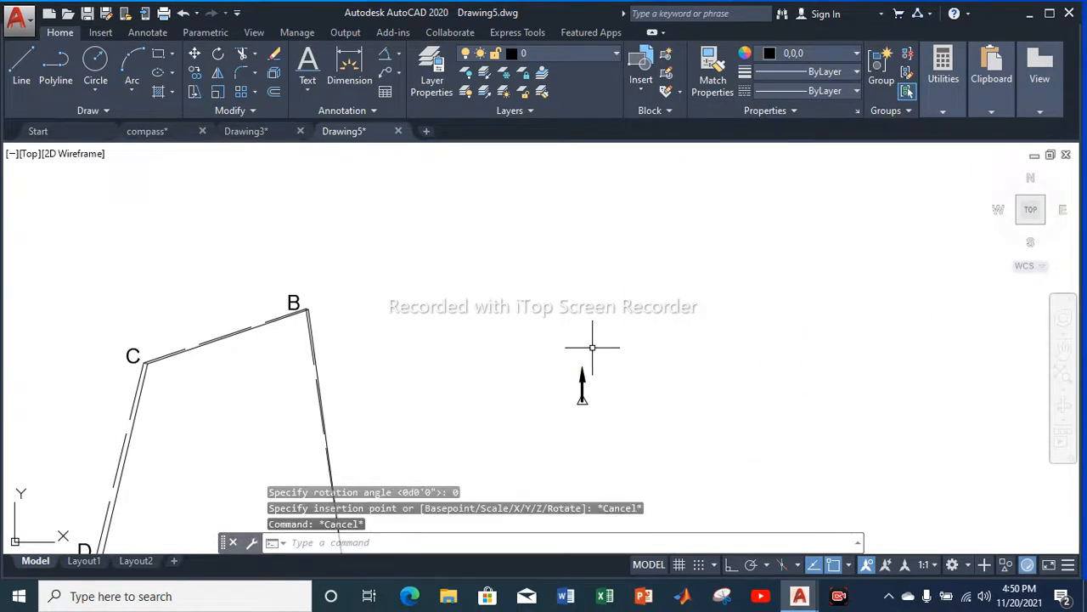
Insert the CORRECT STATION block at the traverse corner labelled B, on the endpoint of the inner line
click(642, 76)
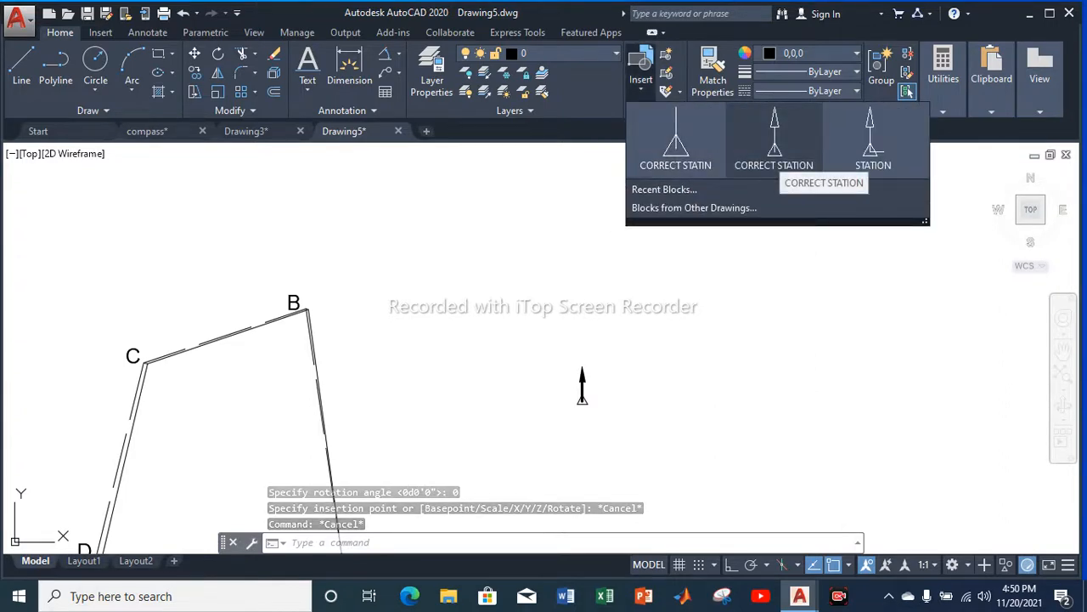
click(774, 135)
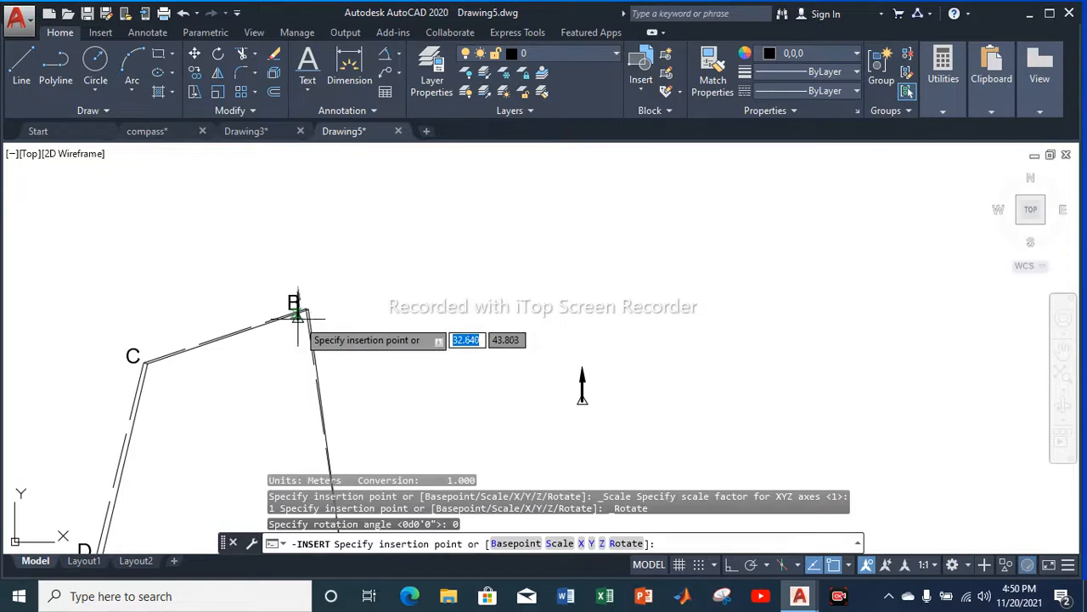
scroll(299, 315, up, 10)
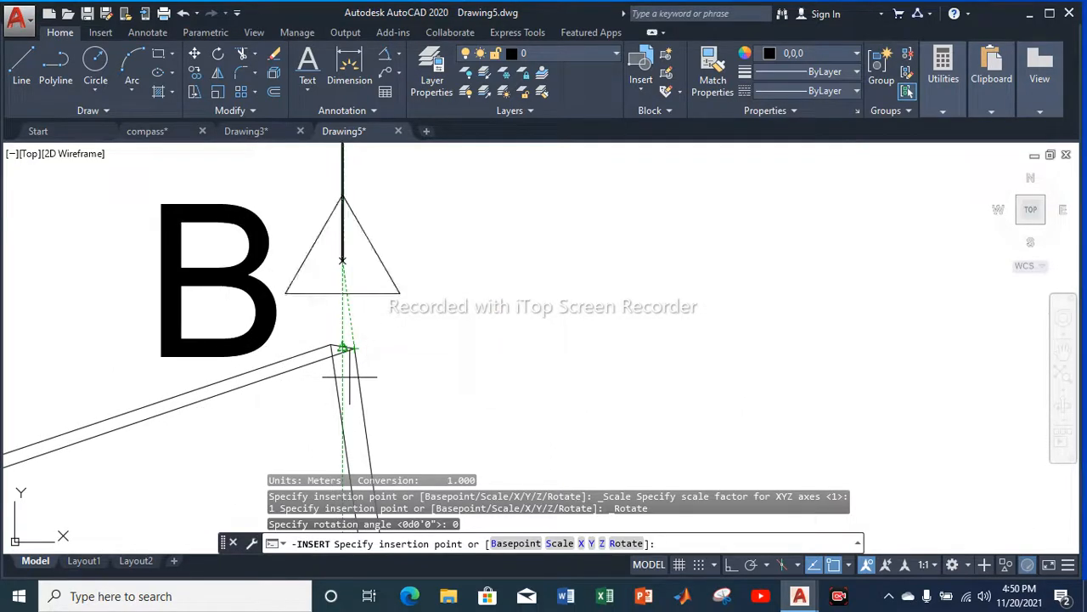
scroll(352, 350, down, 6)
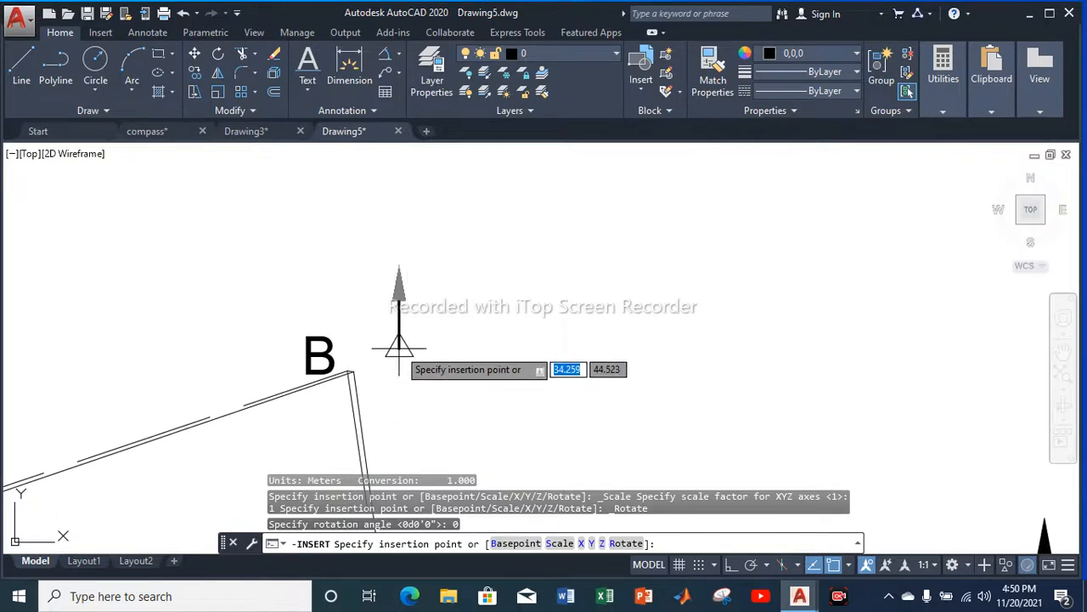
scroll(394, 352, down, 2)
scroll(375, 366, up, 8)
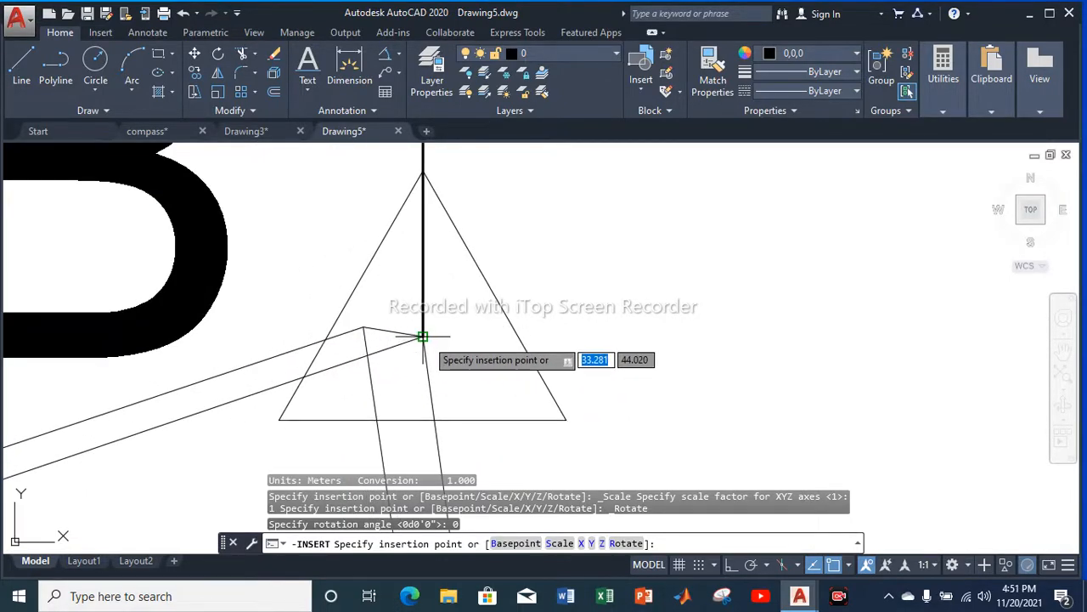
click(425, 343)
scroll(428, 398, down, 4)
click(438, 384)
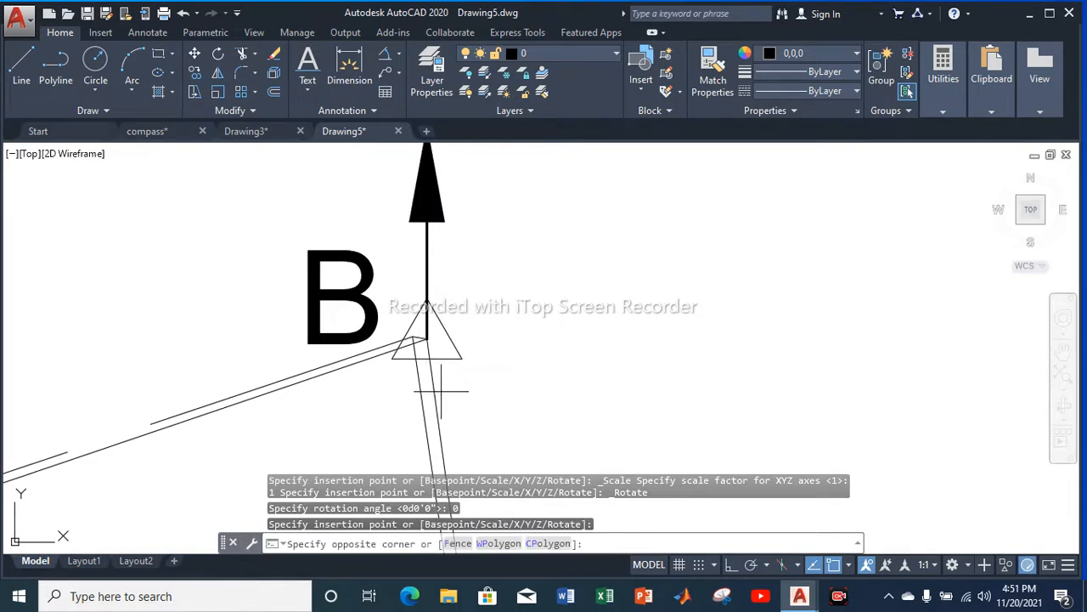
key(Escape)
scroll(416, 372, down, 3)
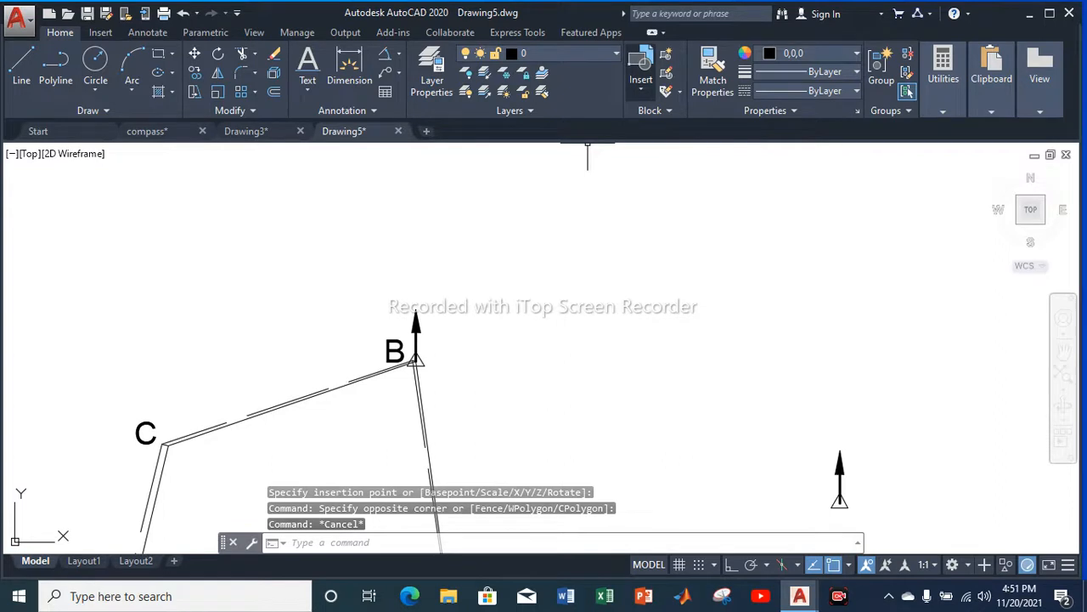
Insert the CORRECT STATION block at the traverse corner labelled C
click(641, 75)
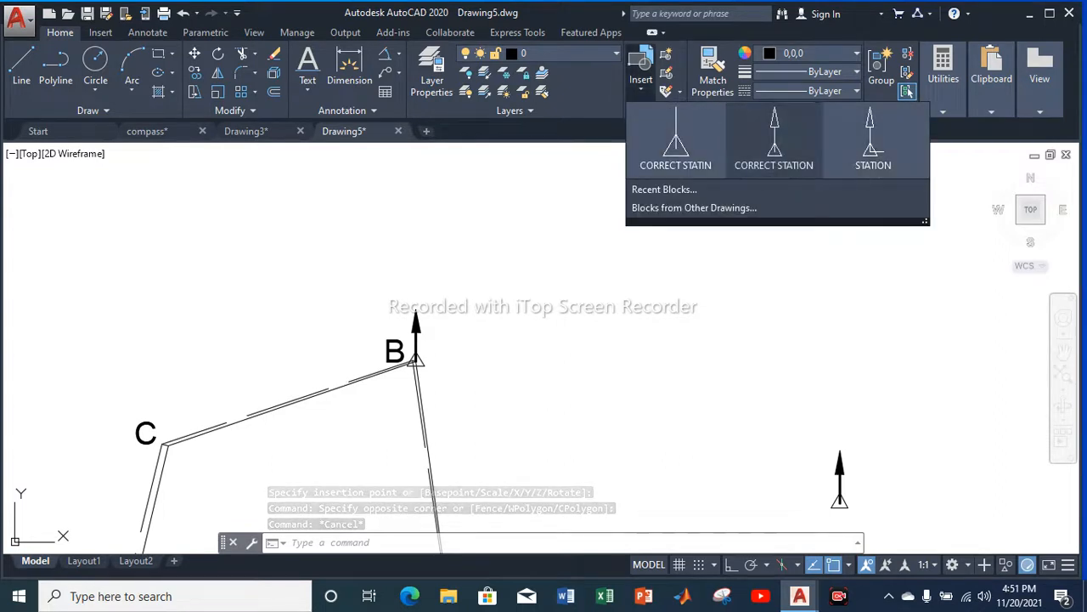
click(774, 135)
scroll(161, 446, up, 8)
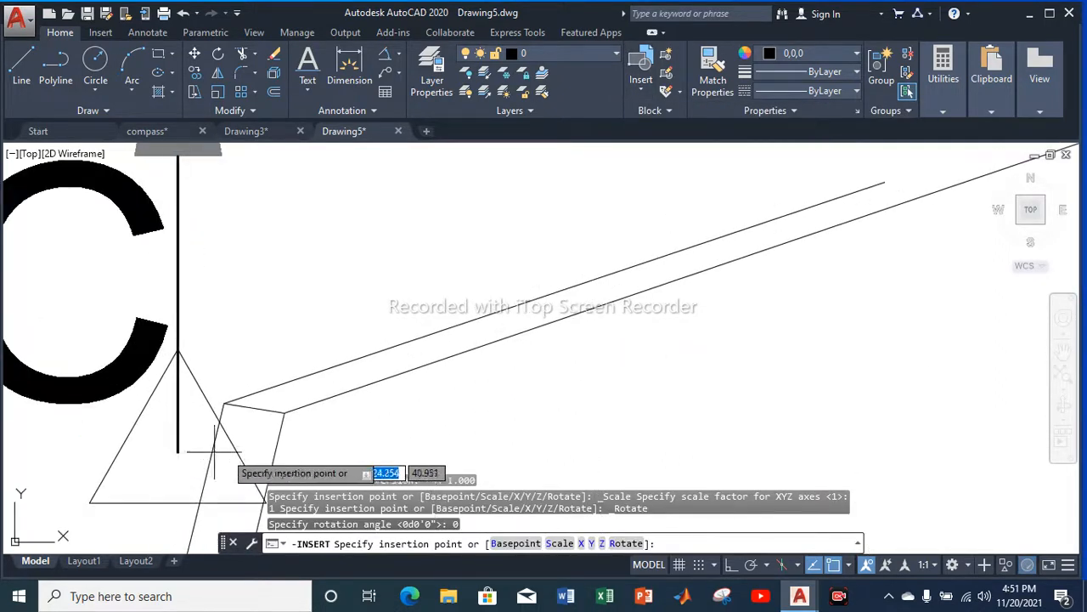
key(Escape)
scroll(377, 243, down, 8)
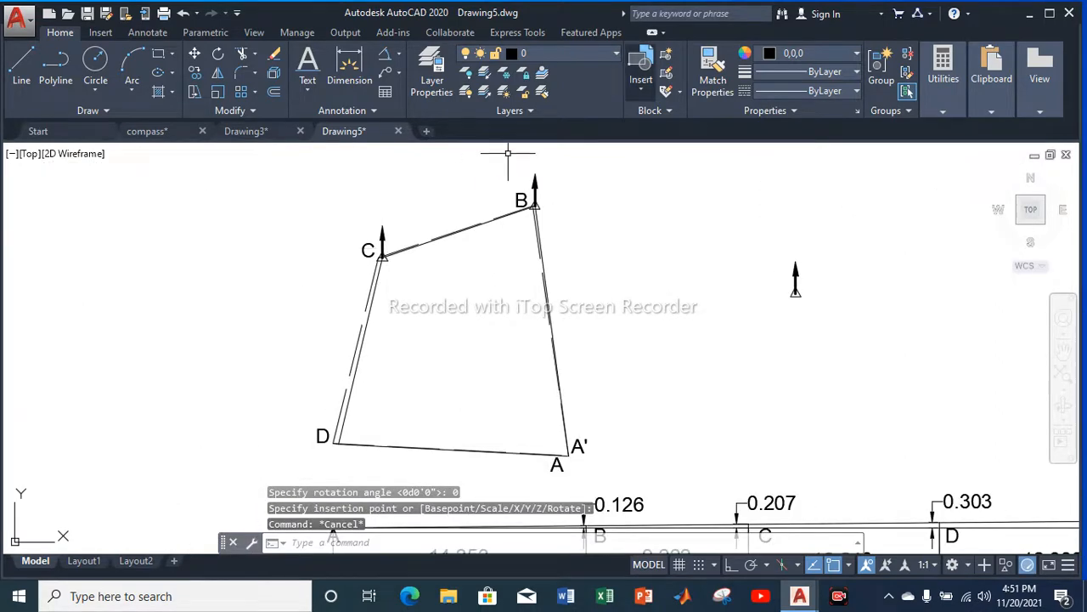
Insert the CORRECT STATION block at the traverse corner between labels A and A'
click(642, 79)
click(865, 136)
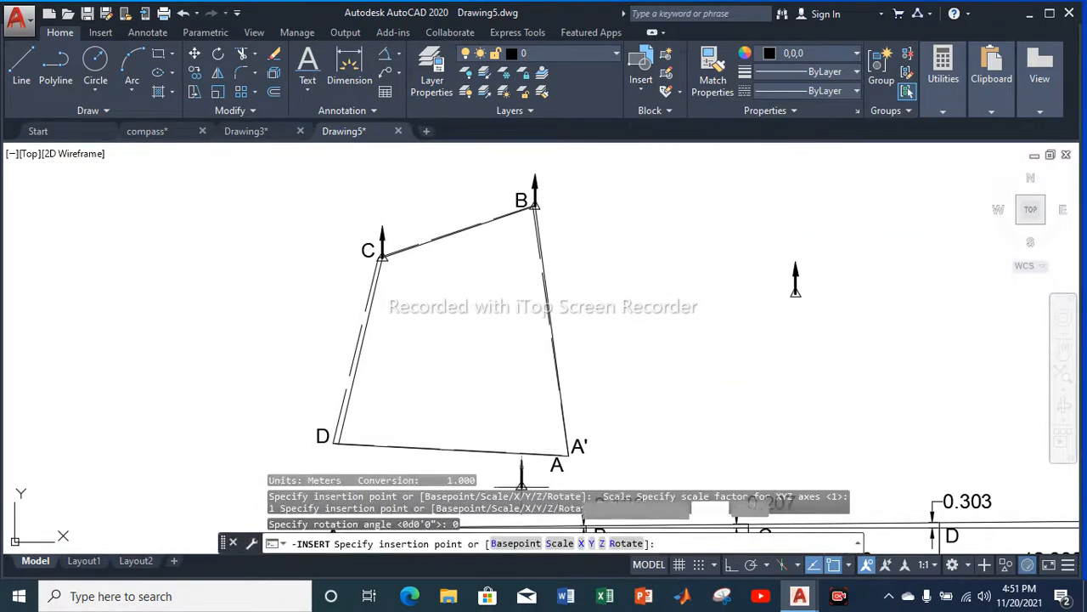
scroll(571, 450, up, 10)
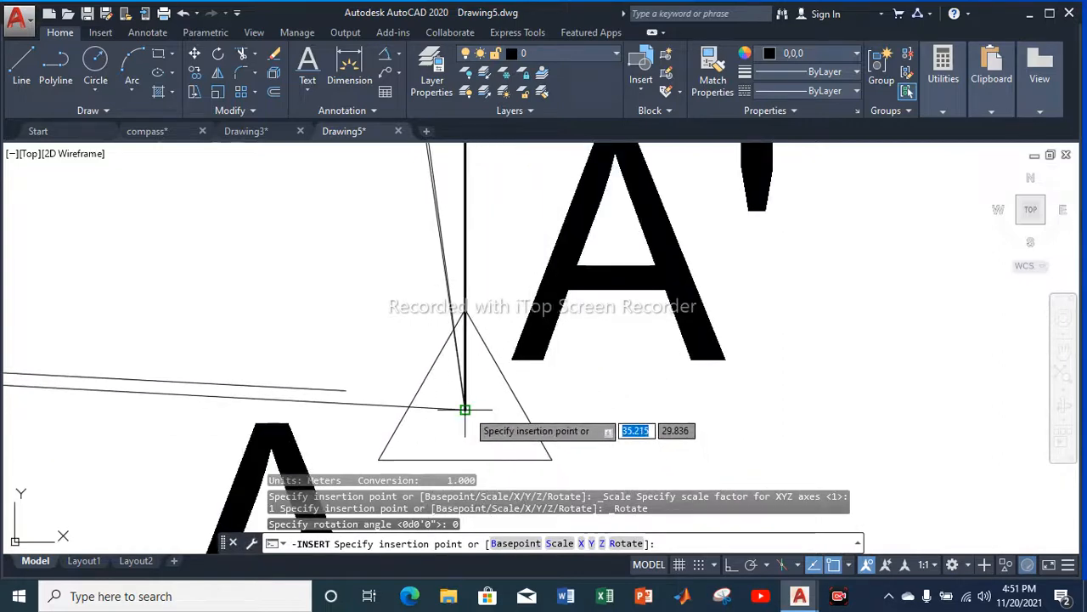
key(Escape)
scroll(482, 410, down, 5)
Try to insert the CORRECT STATION block at corner D and erase the misplaced copy
click(642, 78)
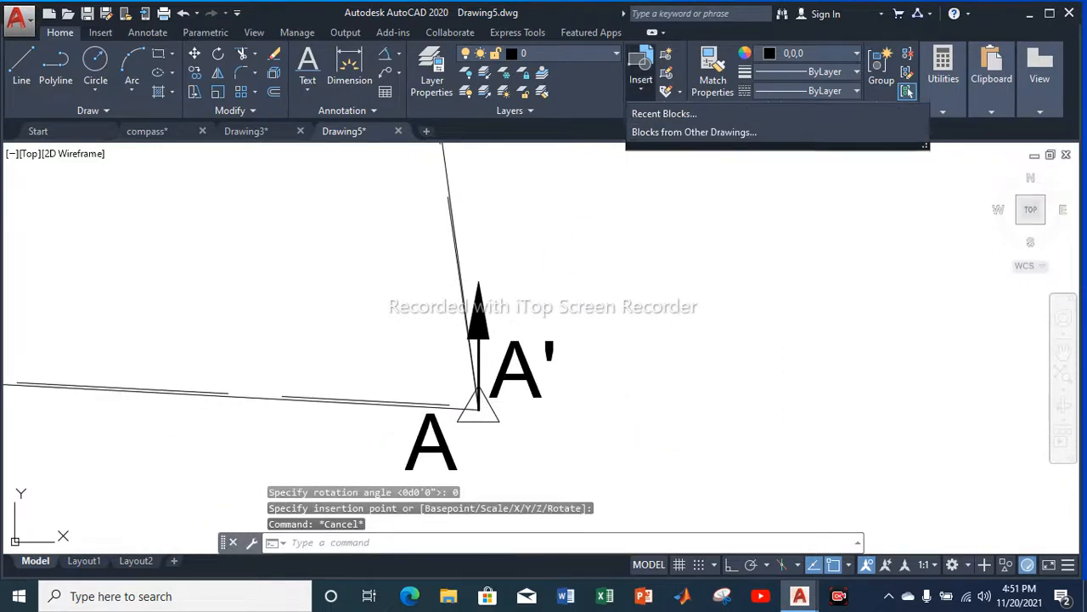
click(855, 123)
scroll(771, 229, down, 8)
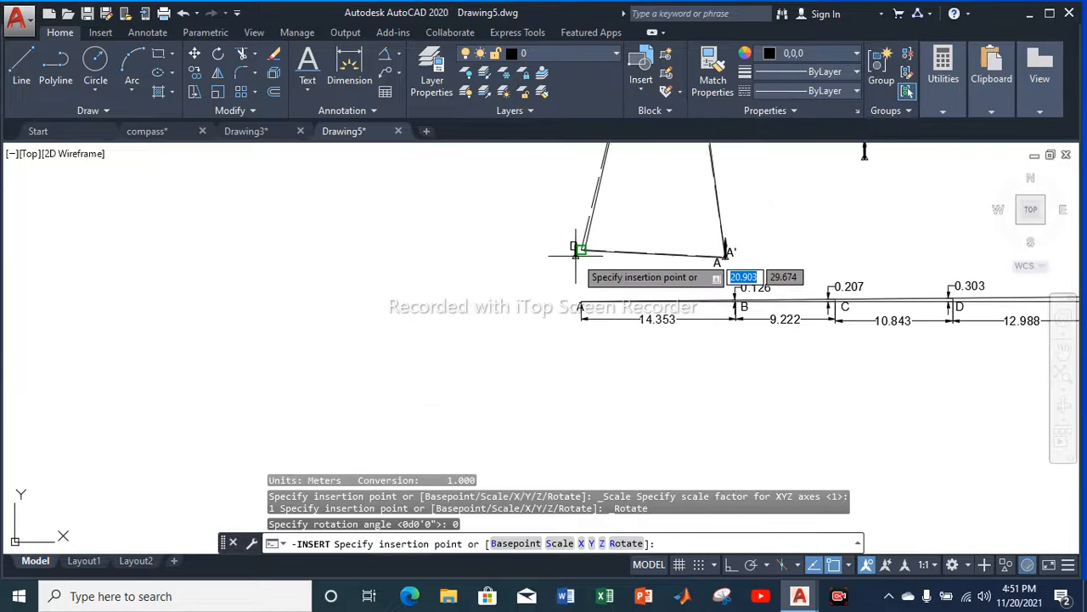
scroll(575, 243, up, 4)
scroll(575, 243, down, 2)
scroll(578, 242, up, 2)
scroll(602, 231, up, 3)
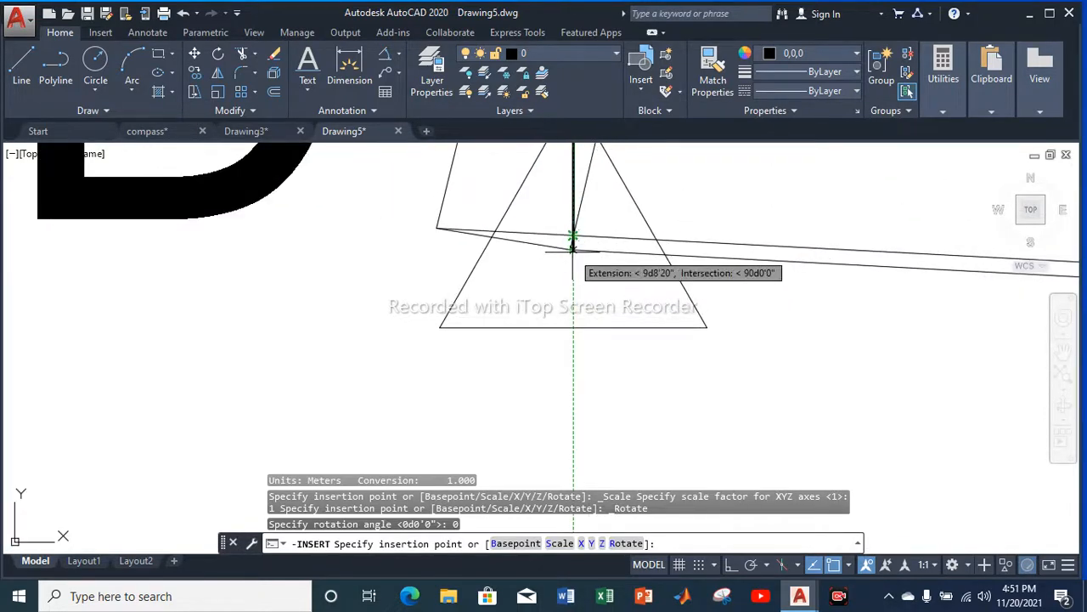
click(572, 251)
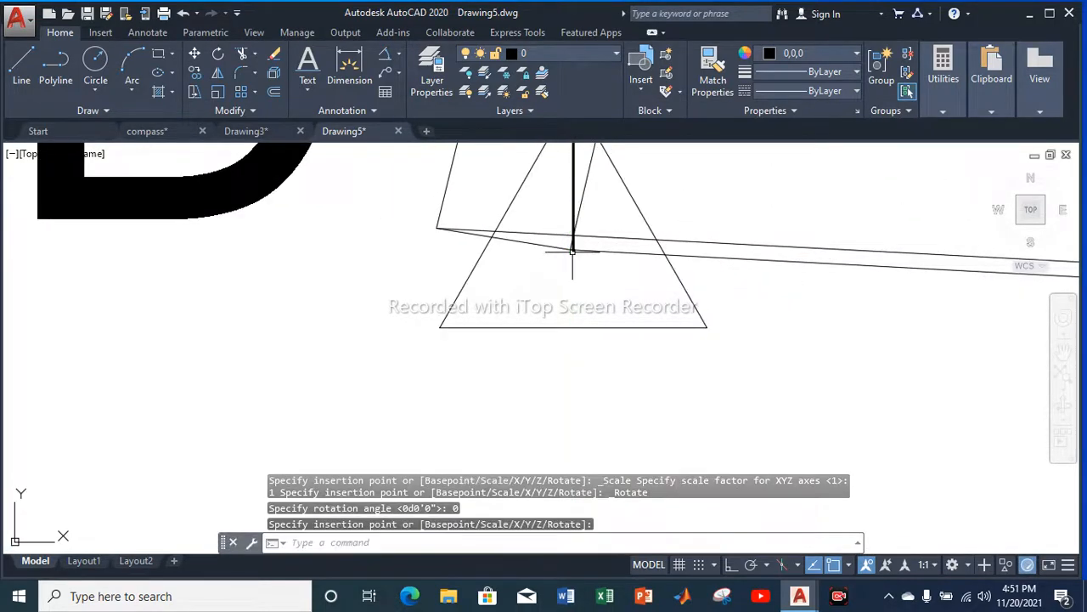
click(635, 202)
key(Delete)
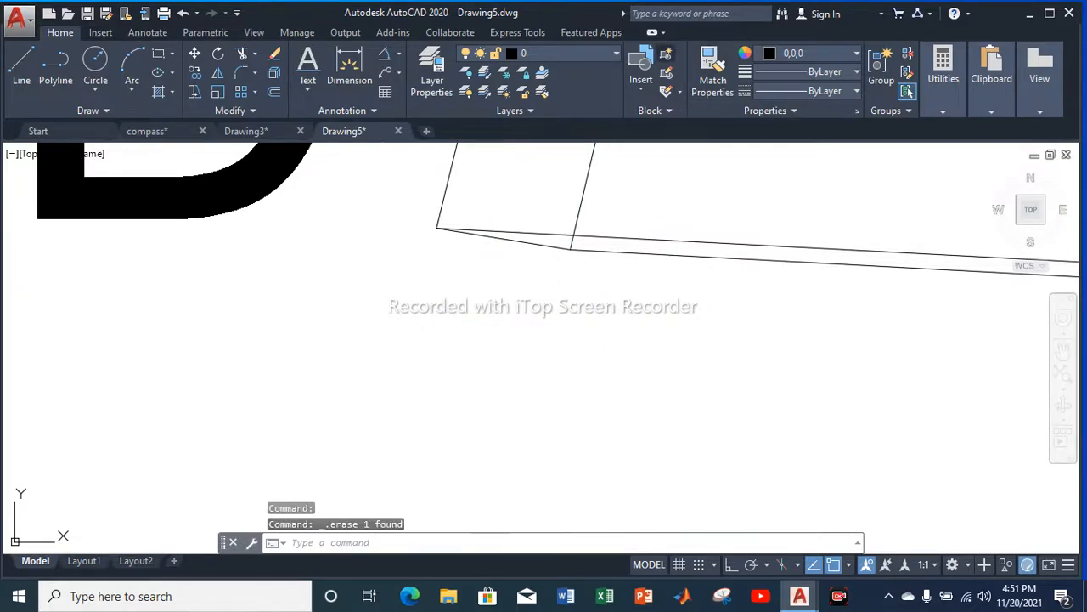
click(666, 54)
key(Escape)
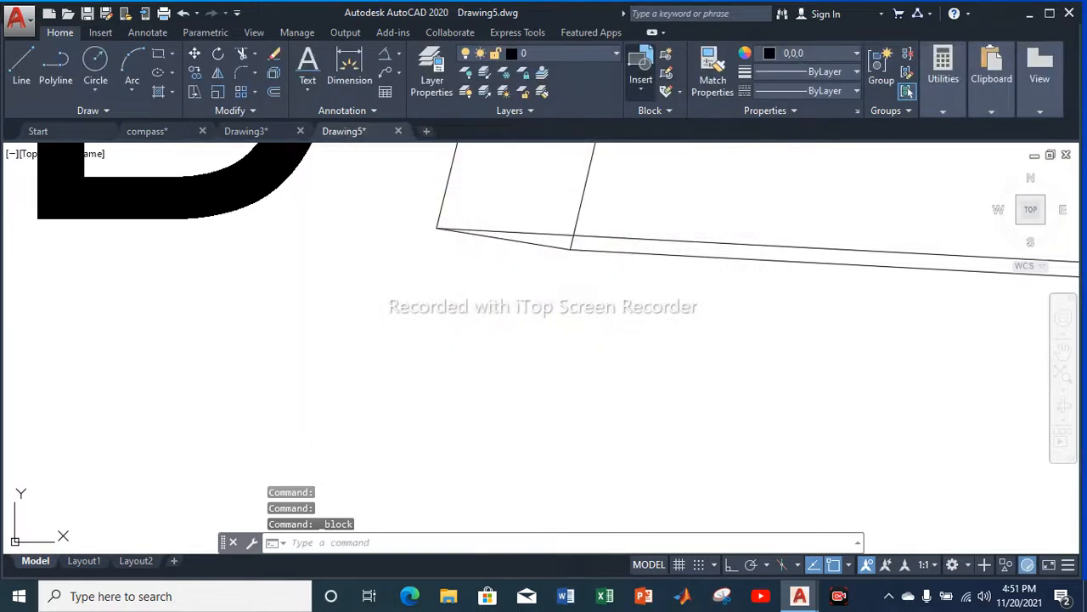
Insert the CORRECT STATION block exactly on the lower line endpoint at traverse corner D
click(641, 68)
click(767, 149)
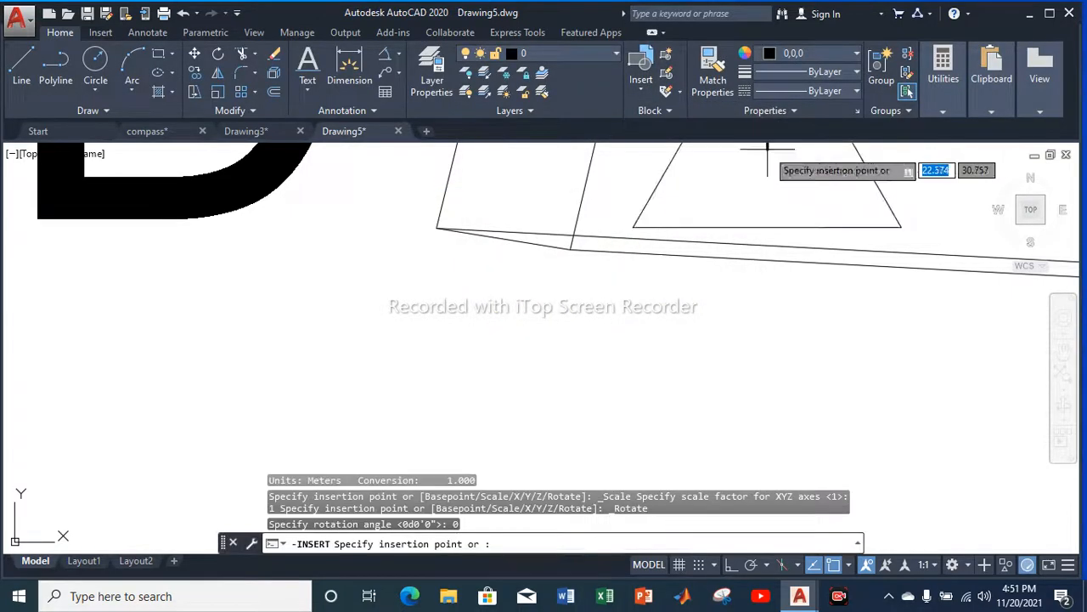
click(569, 249)
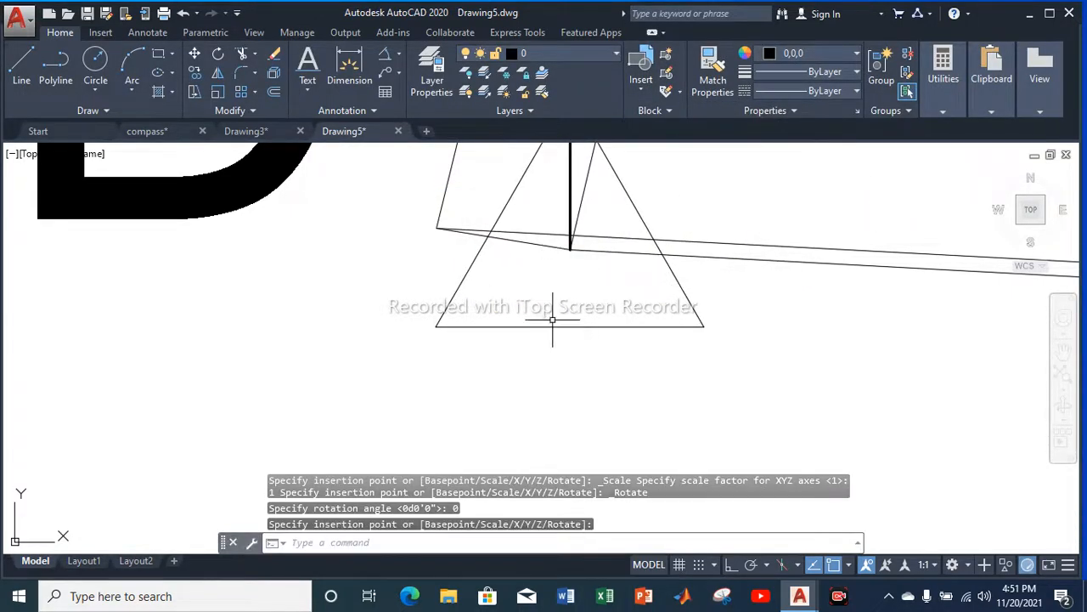
scroll(564, 328, down, 5)
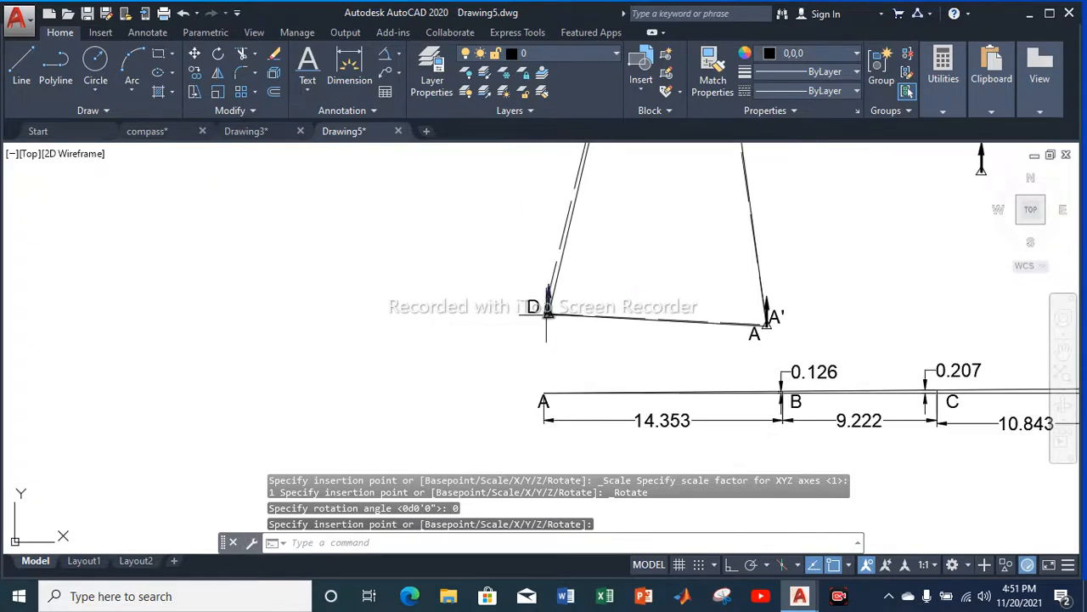
key(Escape)
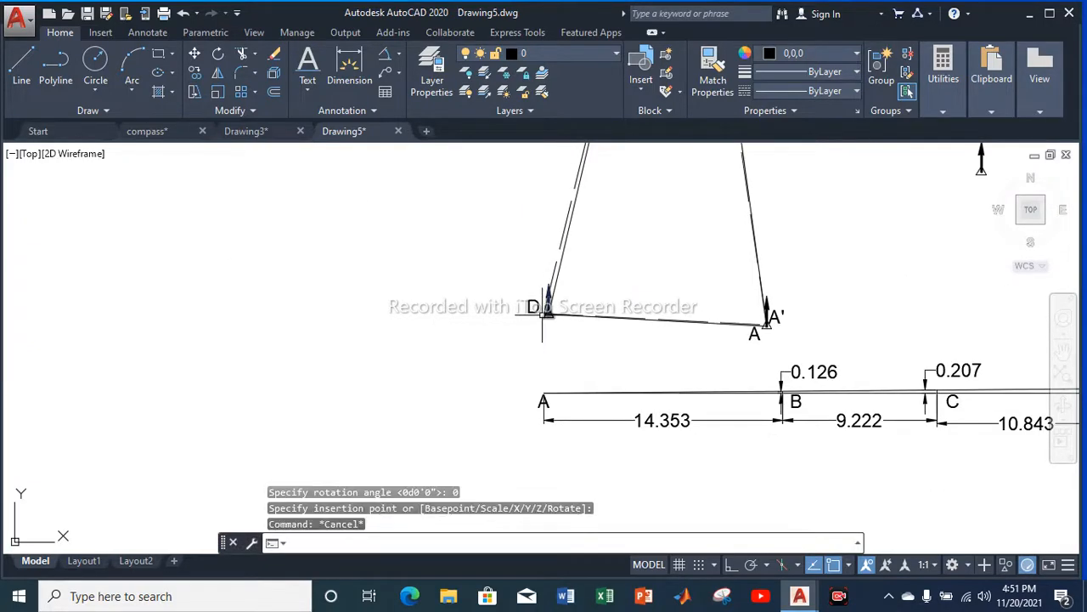
Erase the leftover standalone station symbol beside the traverse
scroll(542, 313, down, 4)
scroll(590, 280, up, 4)
mouse_move(925, 304)
mouse_down()
mouse_move(875, 169)
mouse_move(865, 202)
mouse_up()
key(Delete)
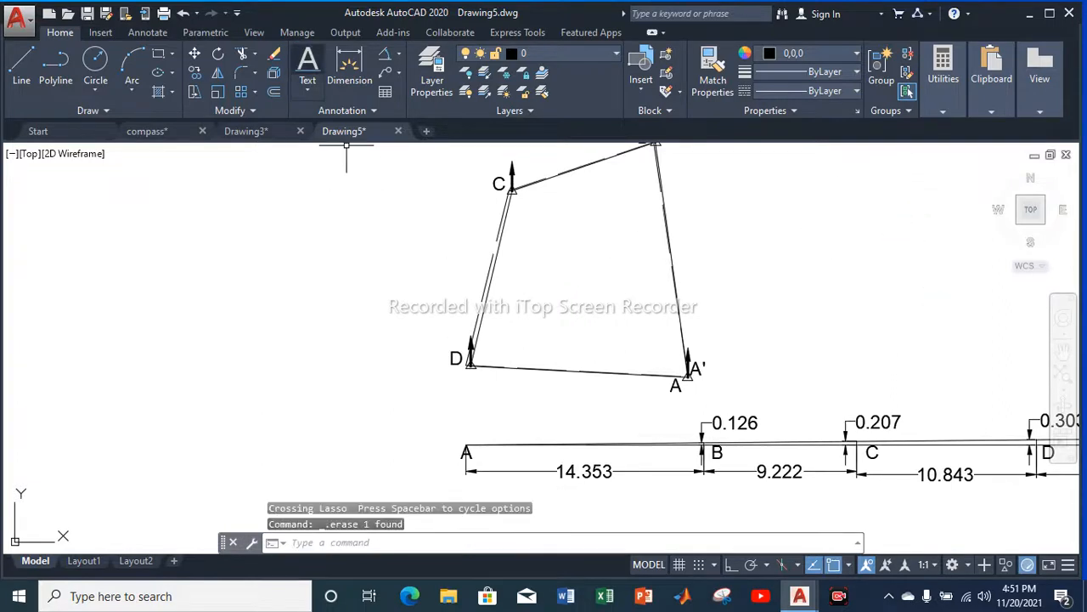
Add an aligned dimension to the corrected traverse side from station A to station B, placed outside the figure
click(349, 68)
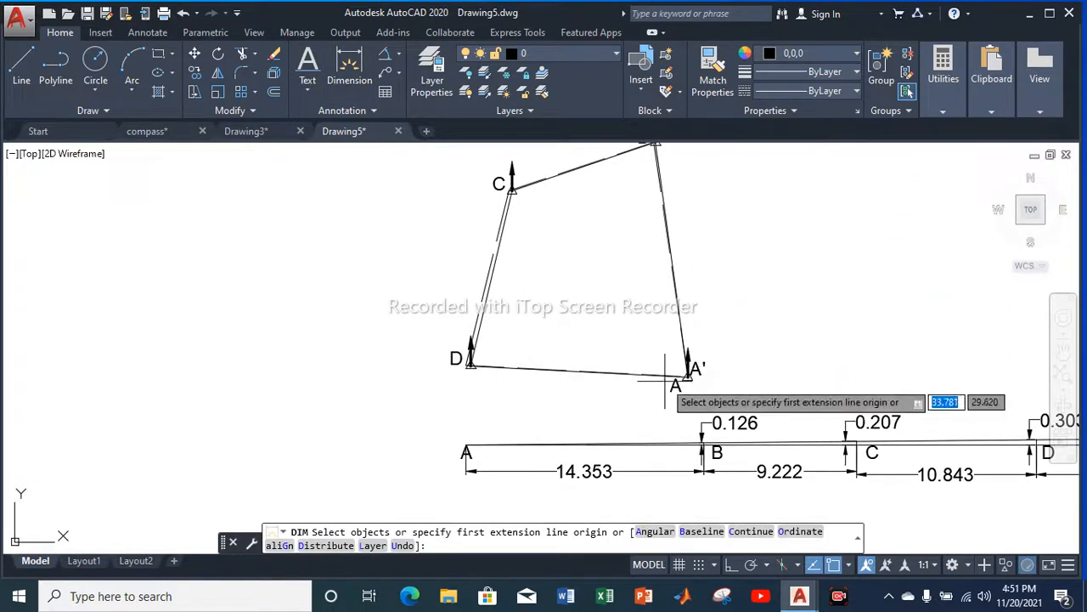
scroll(685, 378, up, 5)
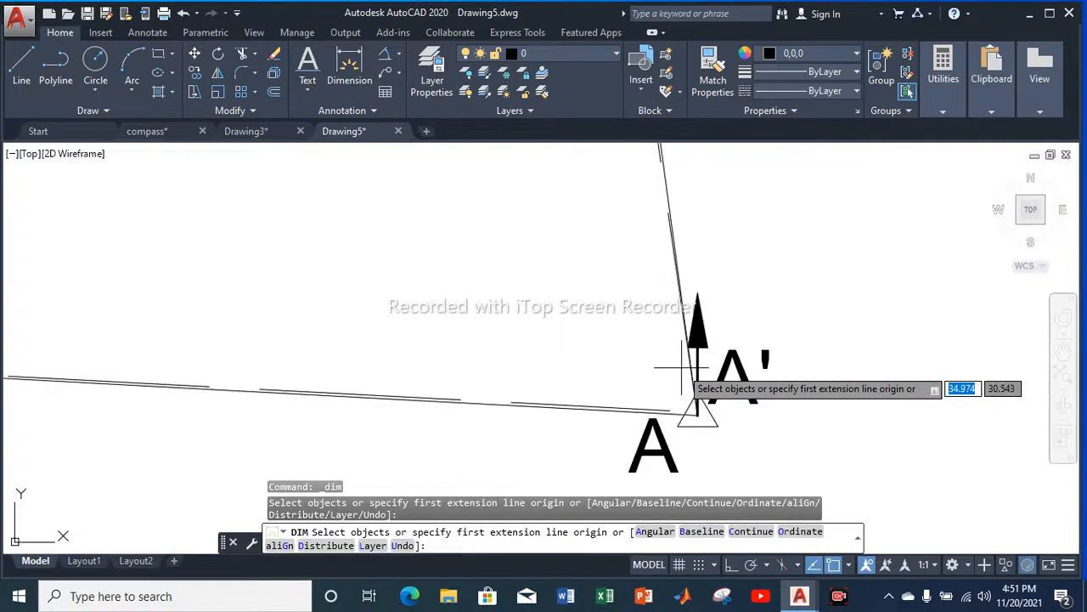
click(696, 416)
scroll(690, 418, down, 5)
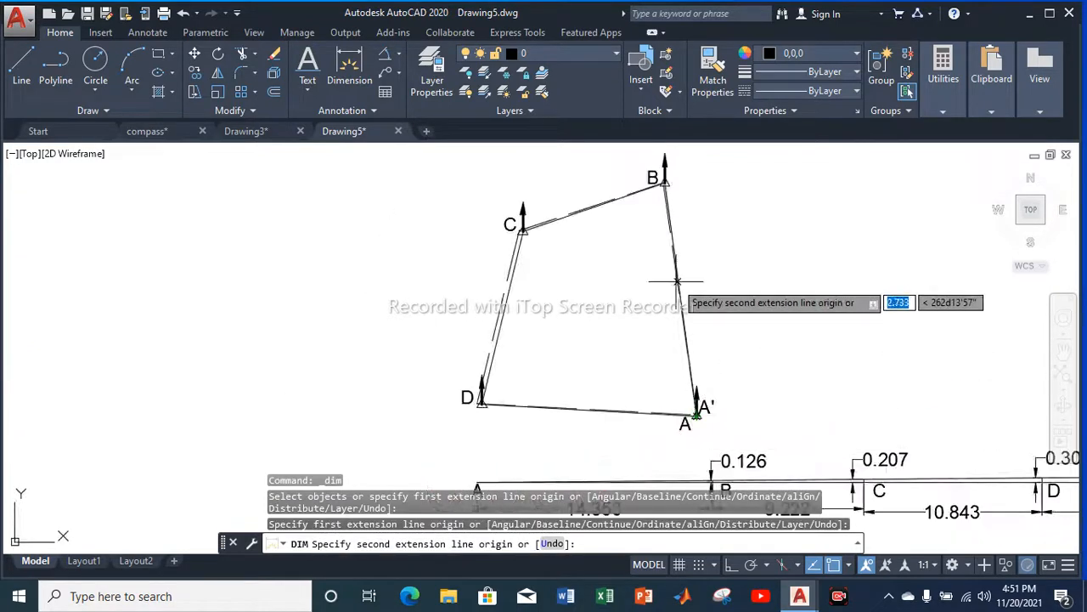
scroll(665, 174, up, 5)
scroll(652, 175, up, 4)
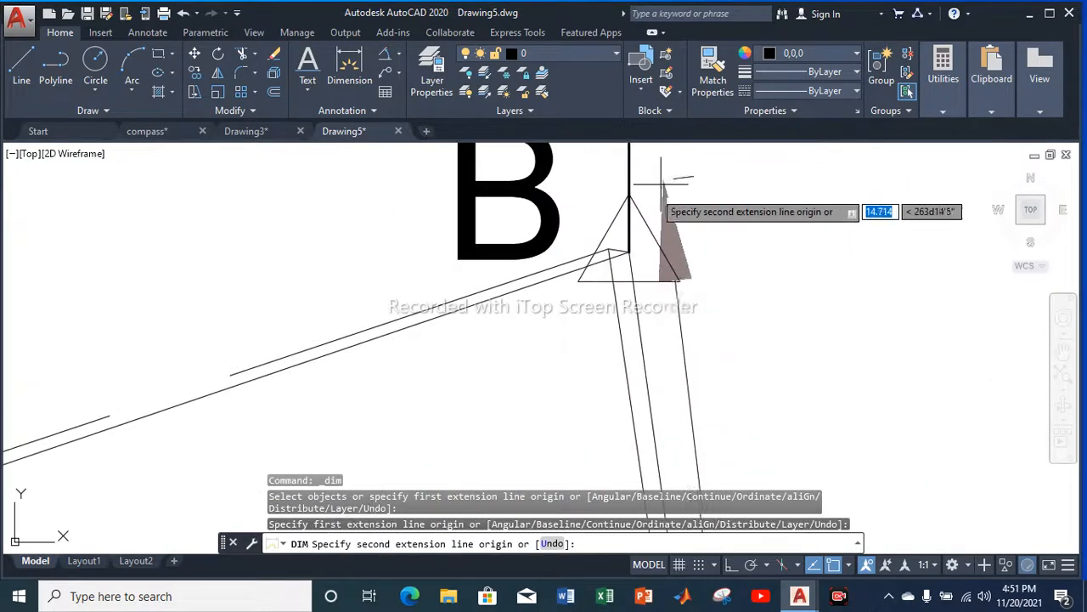
click(628, 253)
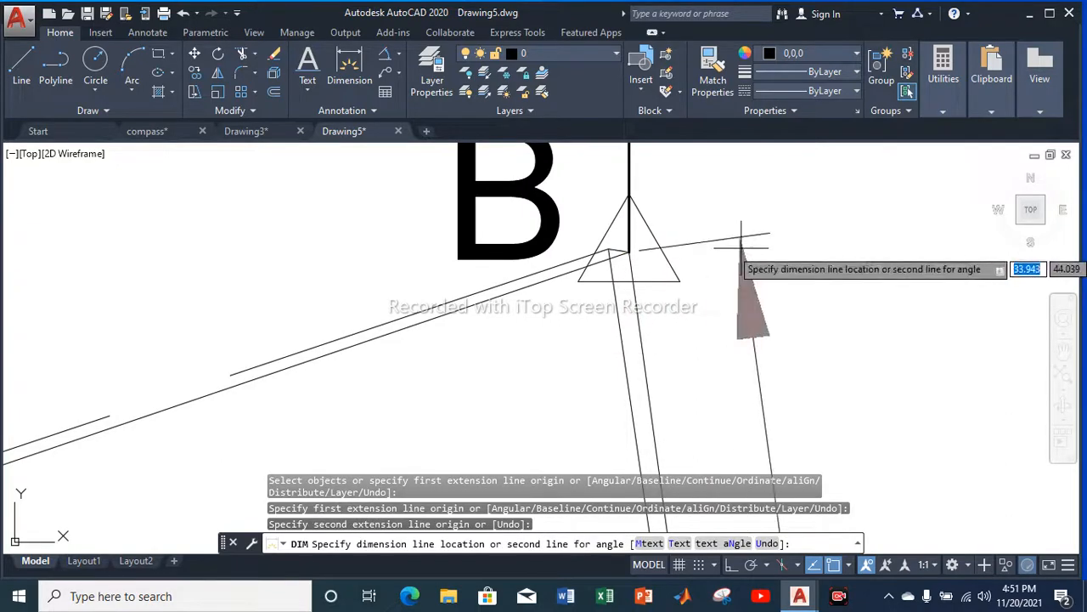
scroll(735, 237, down, 5)
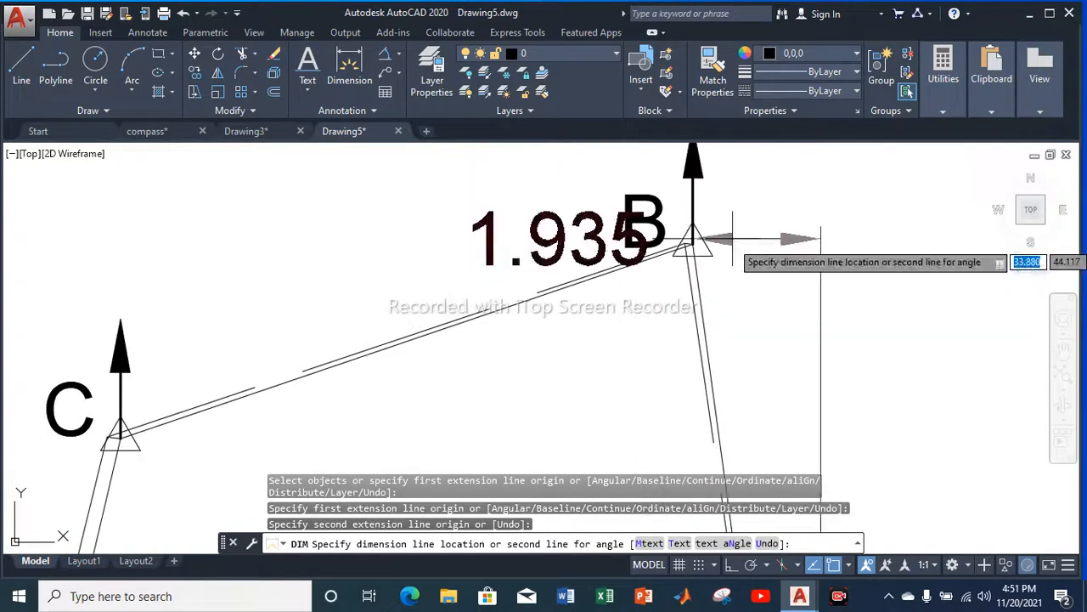
click(779, 274)
scroll(728, 243, down, 5)
key(Return)
Add an aligned dimension to the corrected side between stations B and C, placed outside the traverse
scroll(712, 316, up, 4)
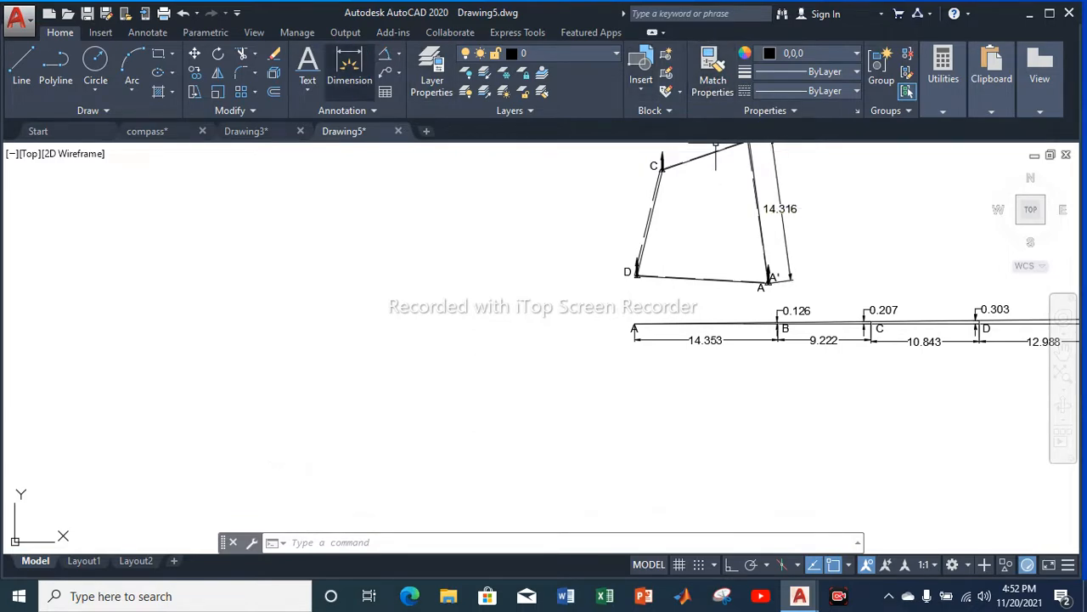
click(349, 68)
scroll(755, 208, down, 4)
scroll(755, 204, up, 10)
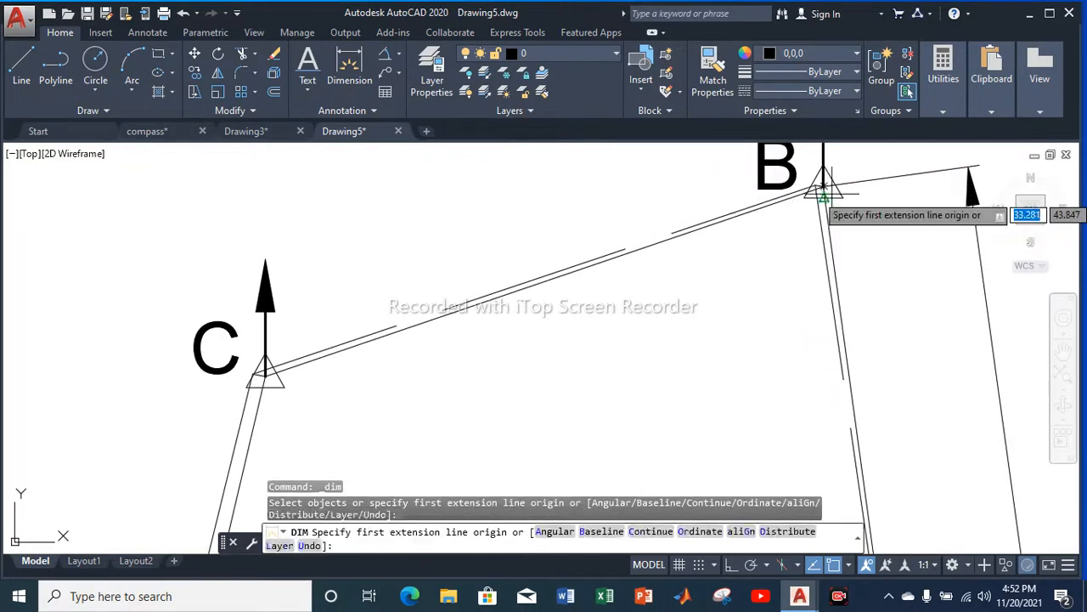
click(822, 190)
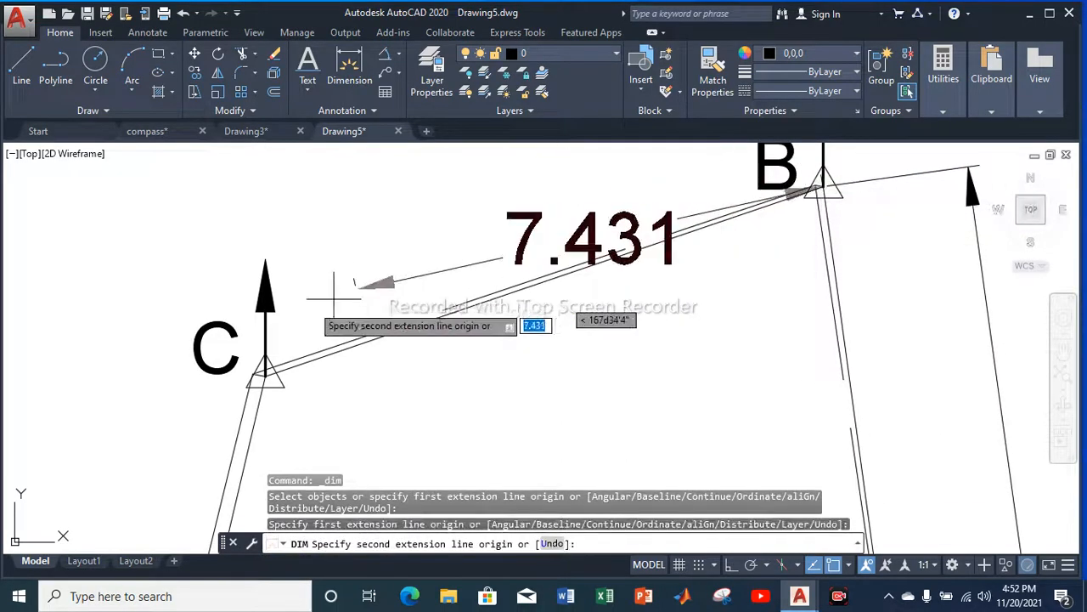
click(264, 365)
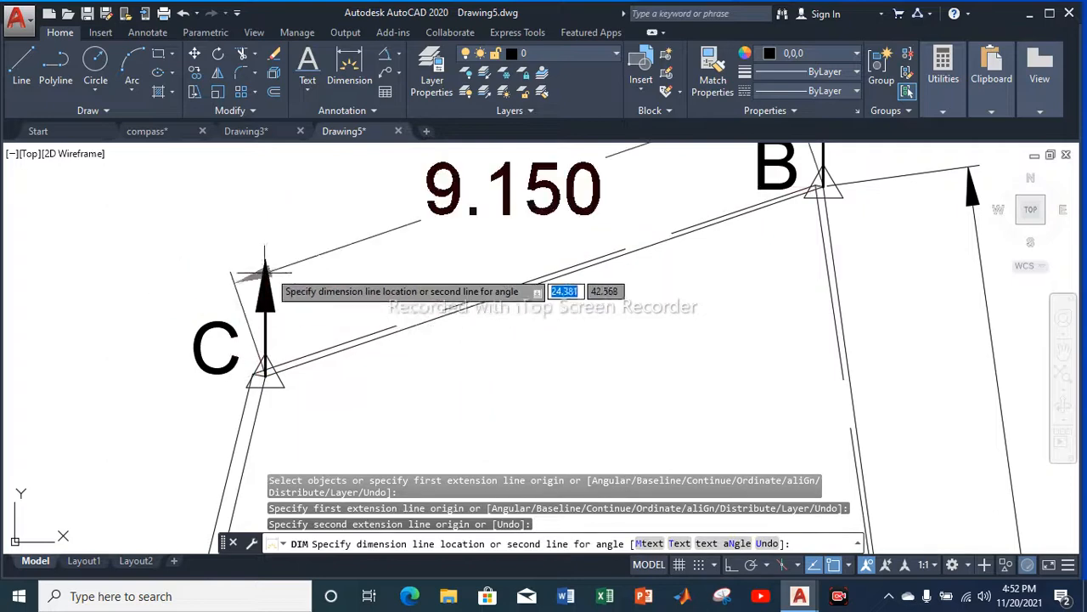
click(270, 245)
Dimension the corrected side from station C to station D, placing the dimension line outside the traverse beyond label D
scroll(270, 238, down, 5)
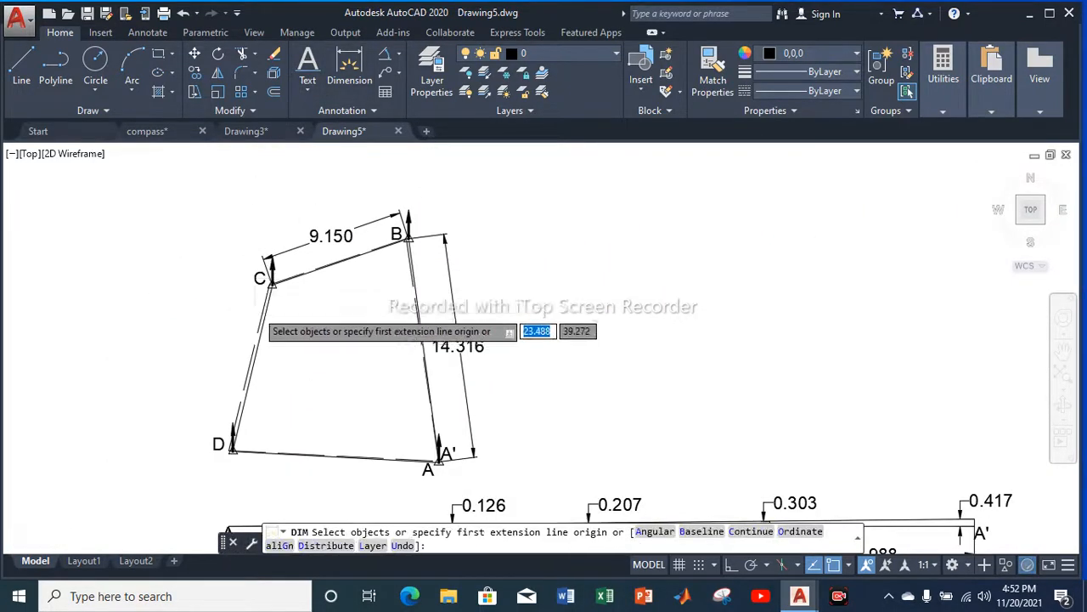
scroll(303, 204, up, 5)
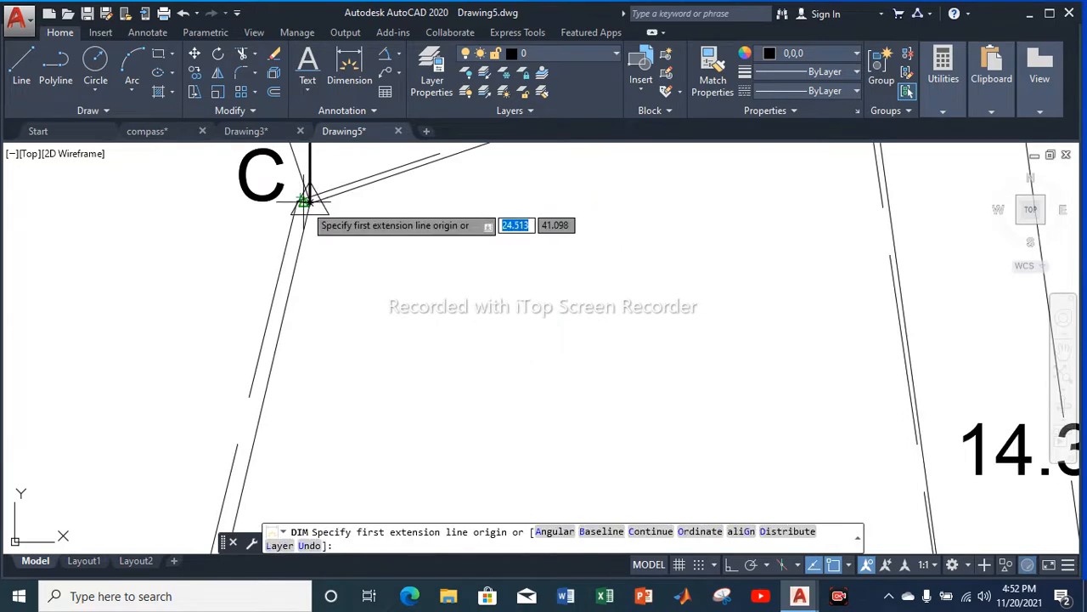
click(309, 200)
scroll(309, 200, down, 5)
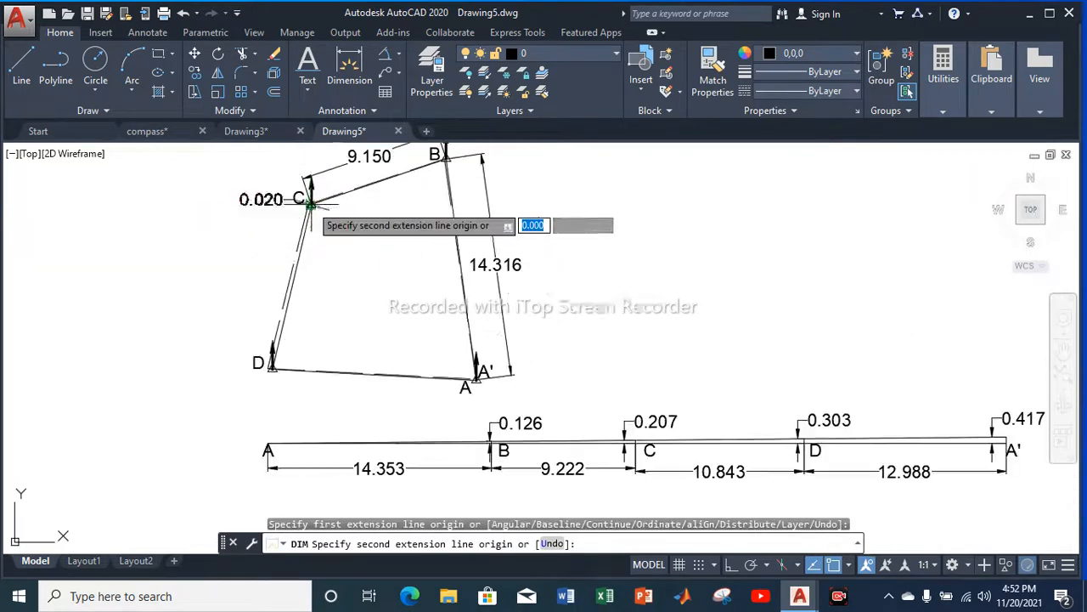
scroll(268, 370, up, 5)
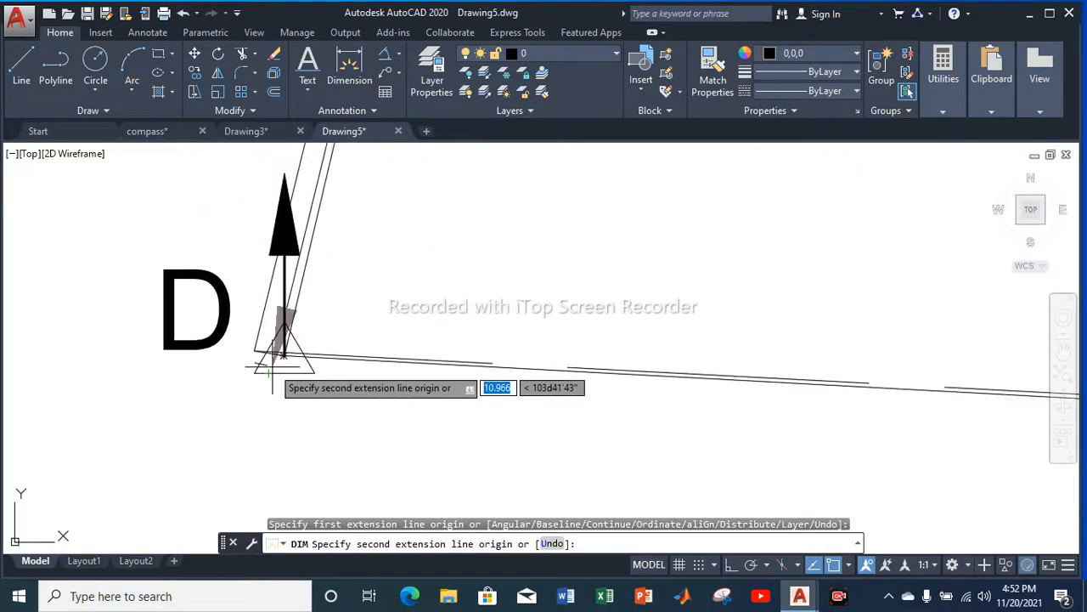
click(284, 351)
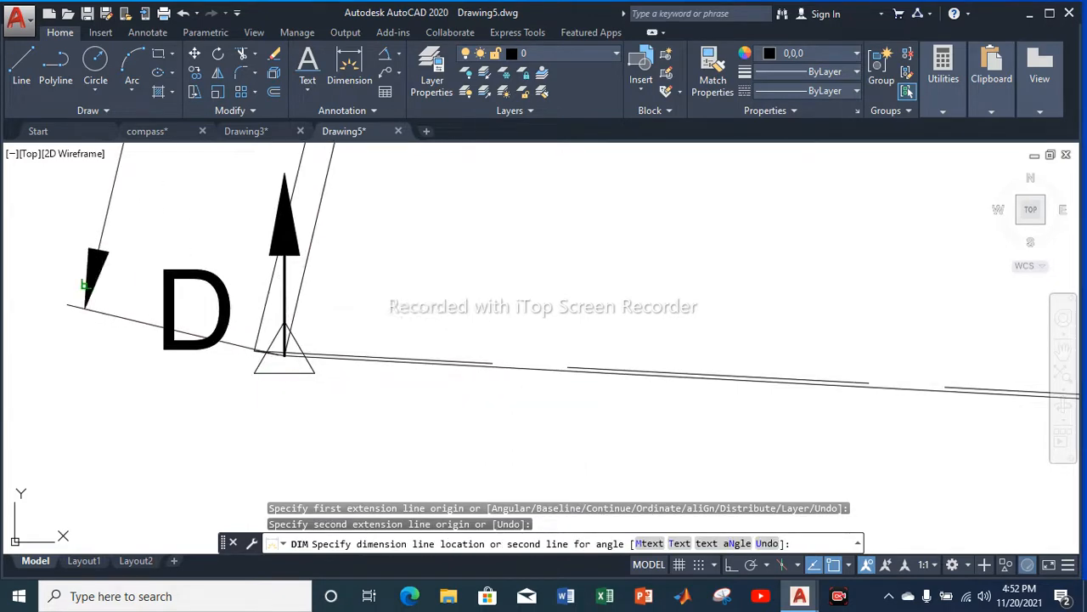
click(90, 286)
scroll(109, 283, down, 5)
scroll(115, 225, down, 4)
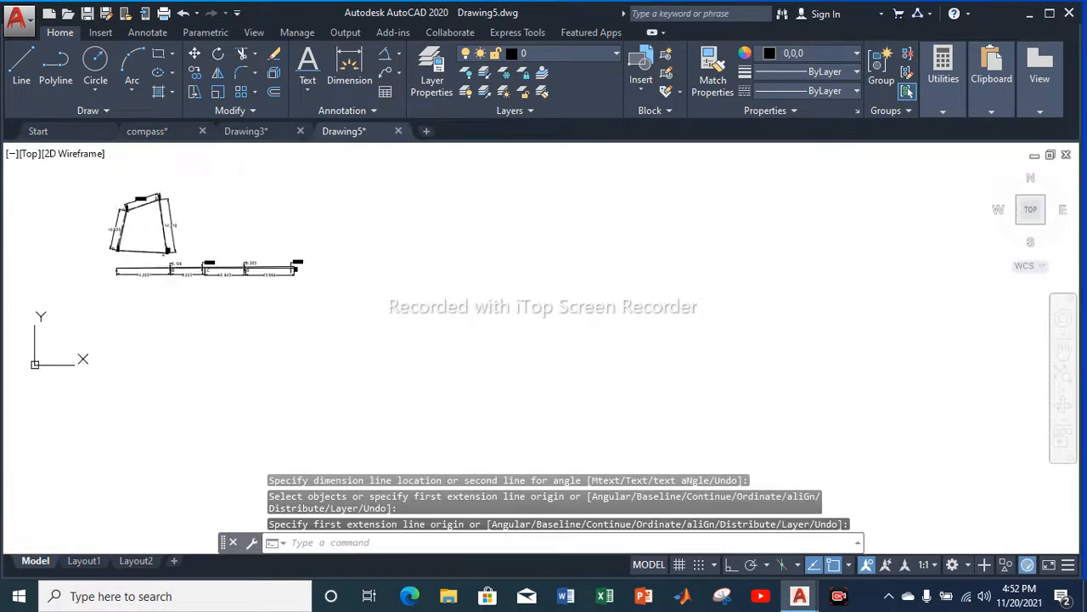
Dimension the corrected side from station D to the station at A, placing the dimension line just below the side
scroll(120, 201, up, 6)
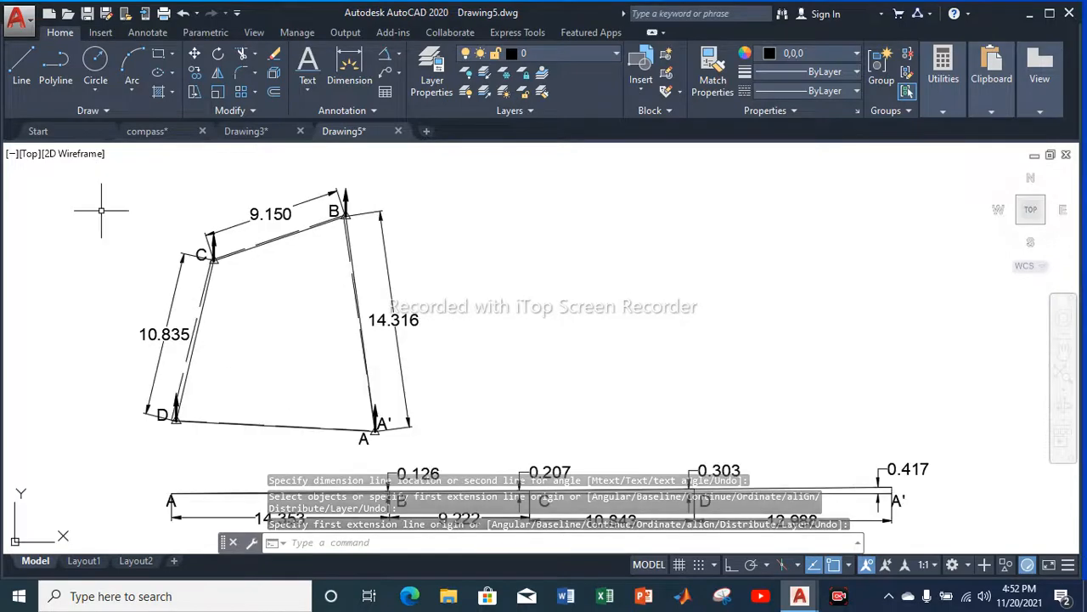
scroll(202, 316, down, 2)
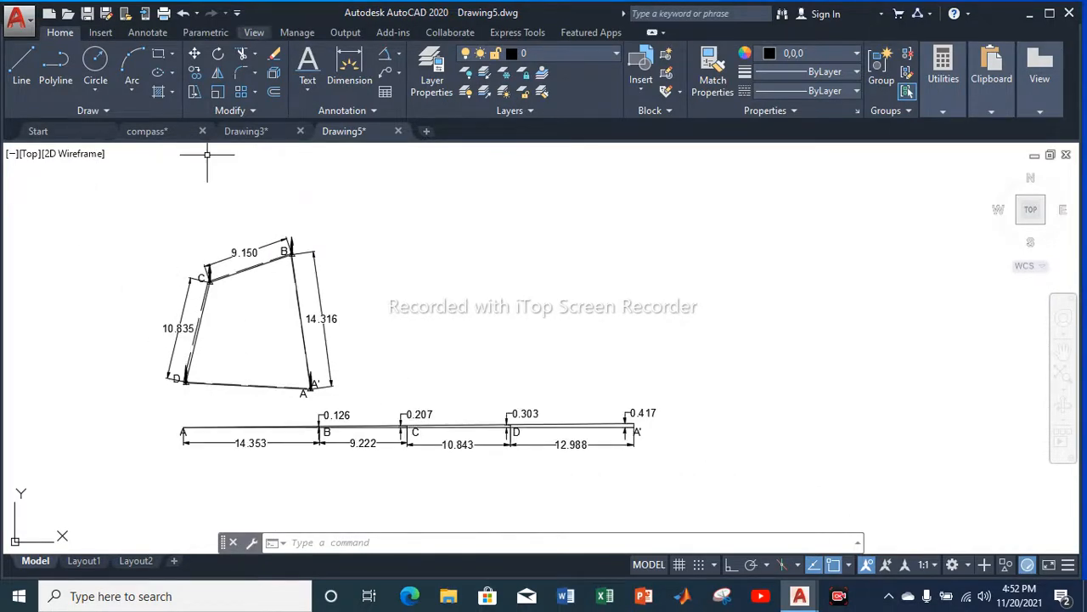
click(349, 68)
scroll(224, 370, up, 2)
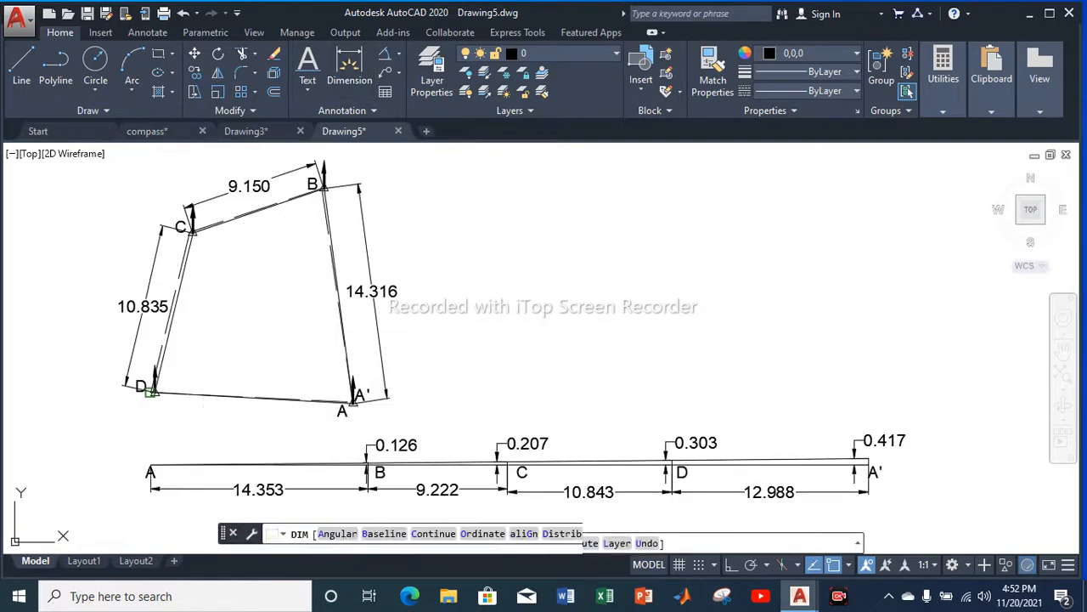
scroll(153, 388, up, 4)
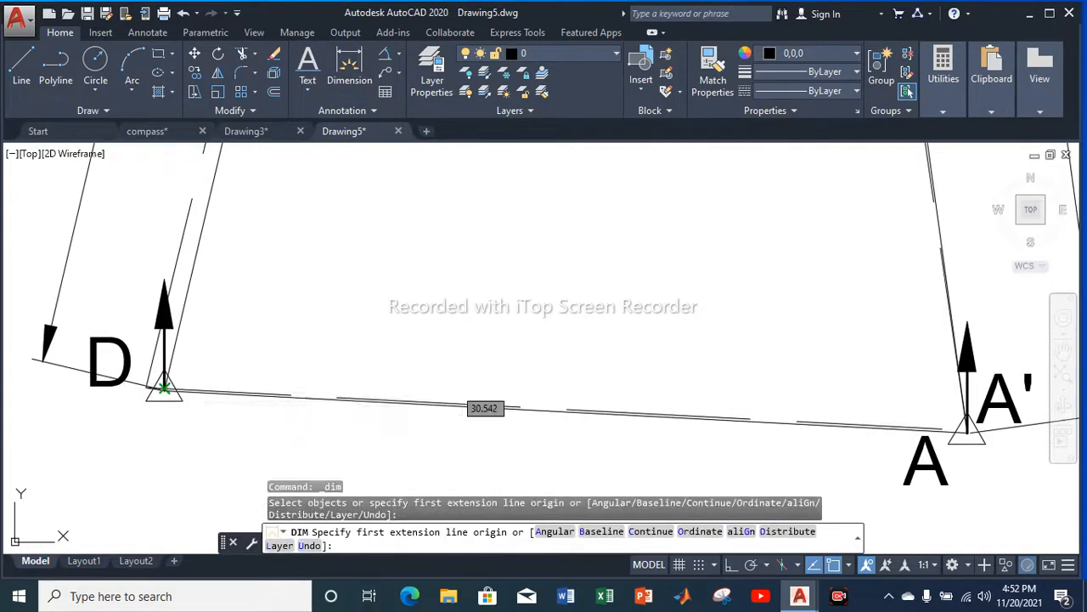
scroll(155, 388, up, 2)
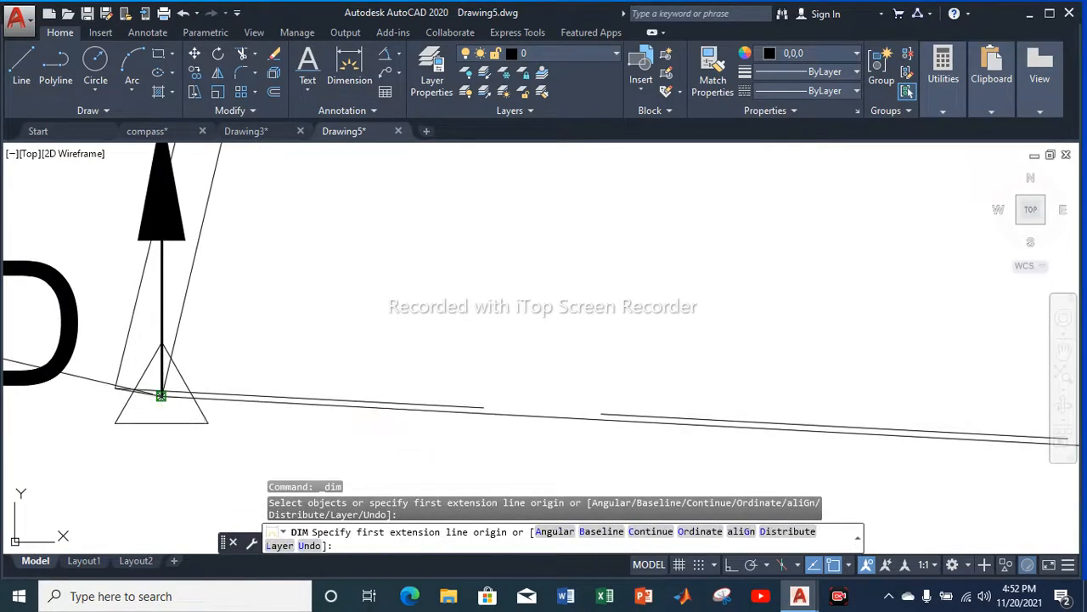
click(161, 395)
scroll(161, 394, down, 3)
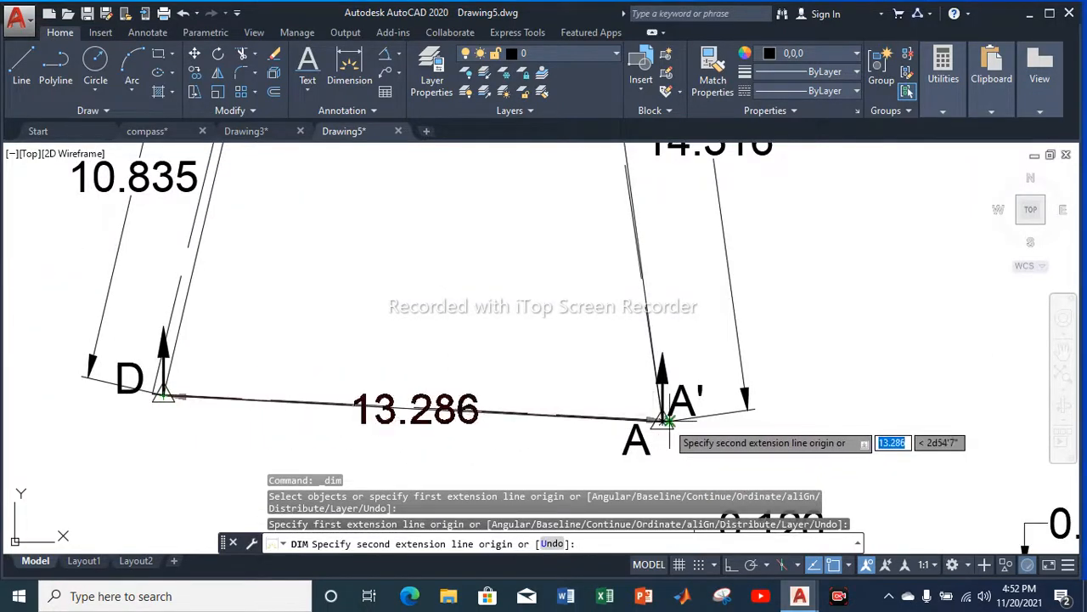
click(662, 420)
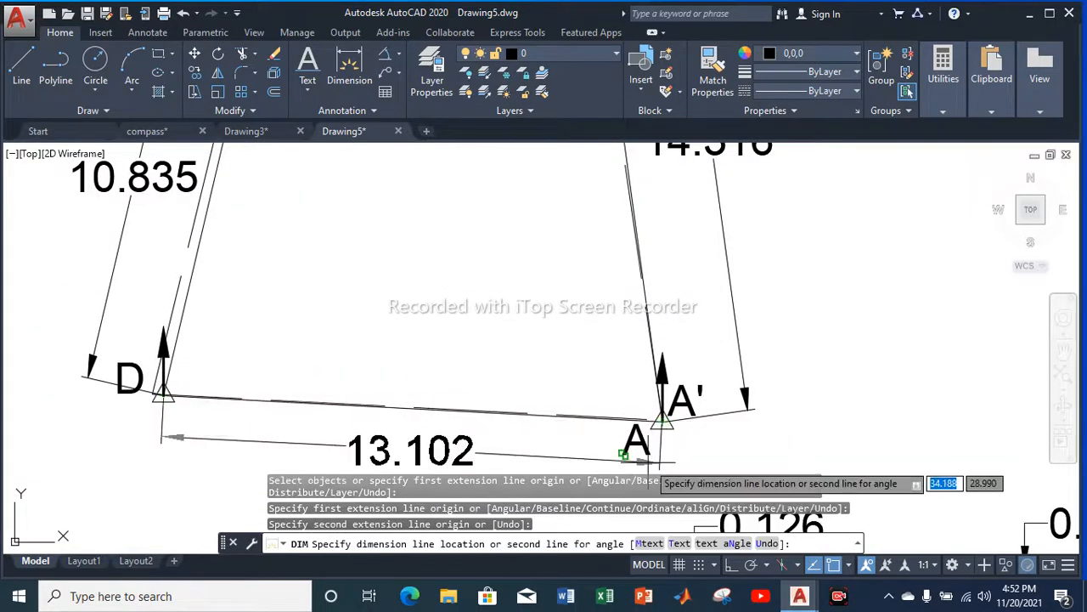
click(629, 454)
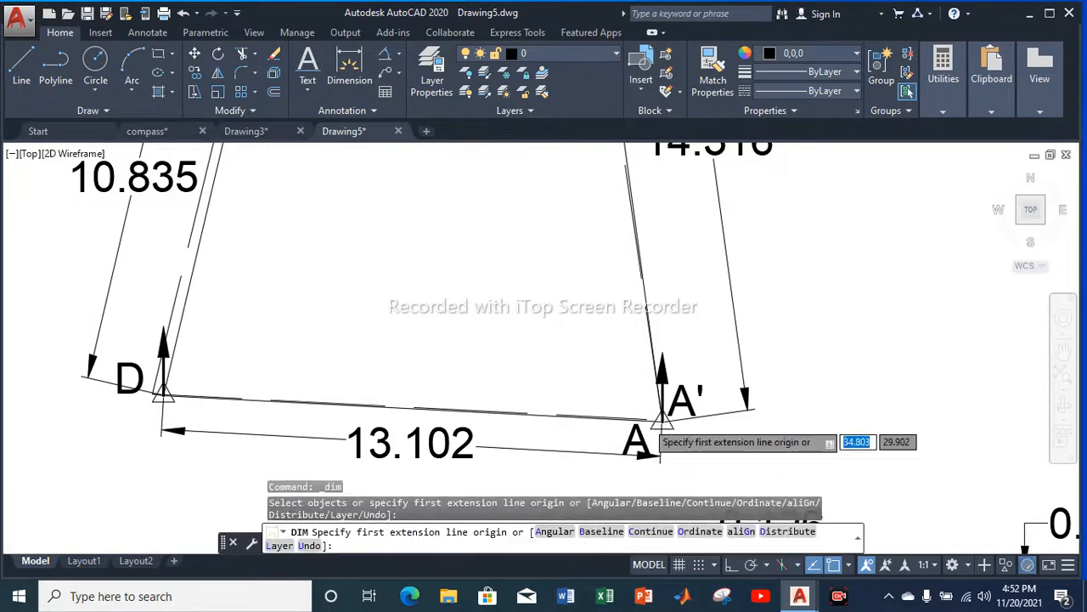
Dimension the short closing gap between the dashed line's end and the station at A, placing it below that corner
scroll(649, 418, up, 4)
click(644, 417)
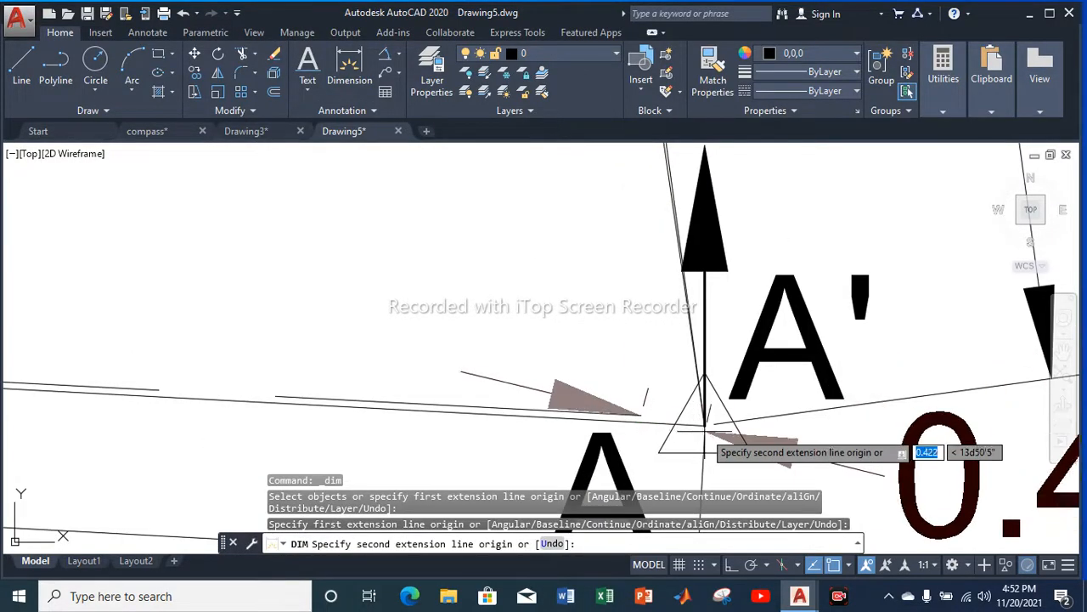
click(705, 423)
scroll(705, 424, down, 4)
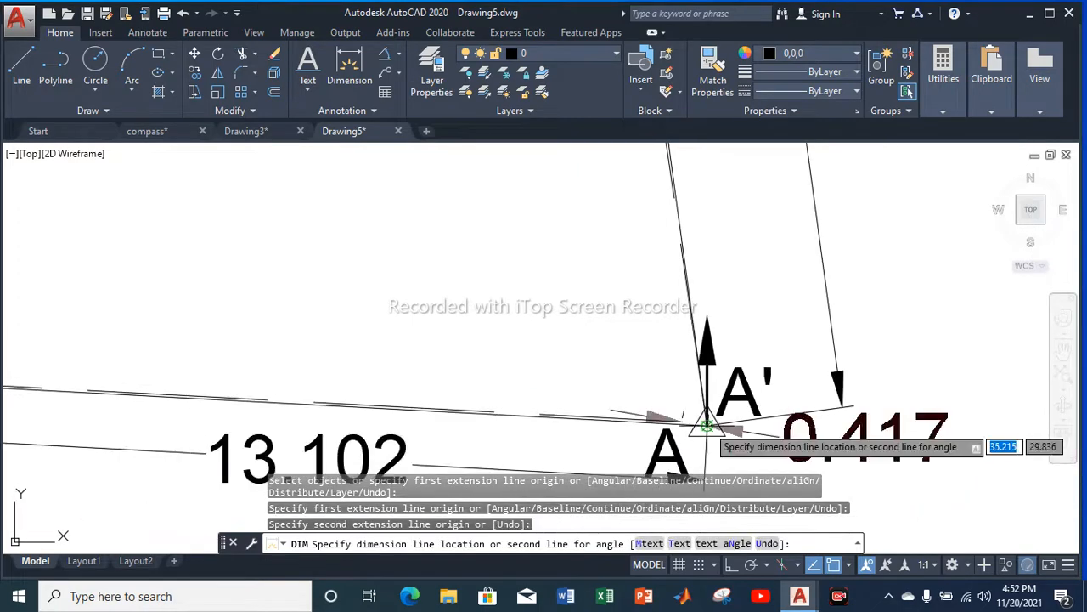
click(746, 467)
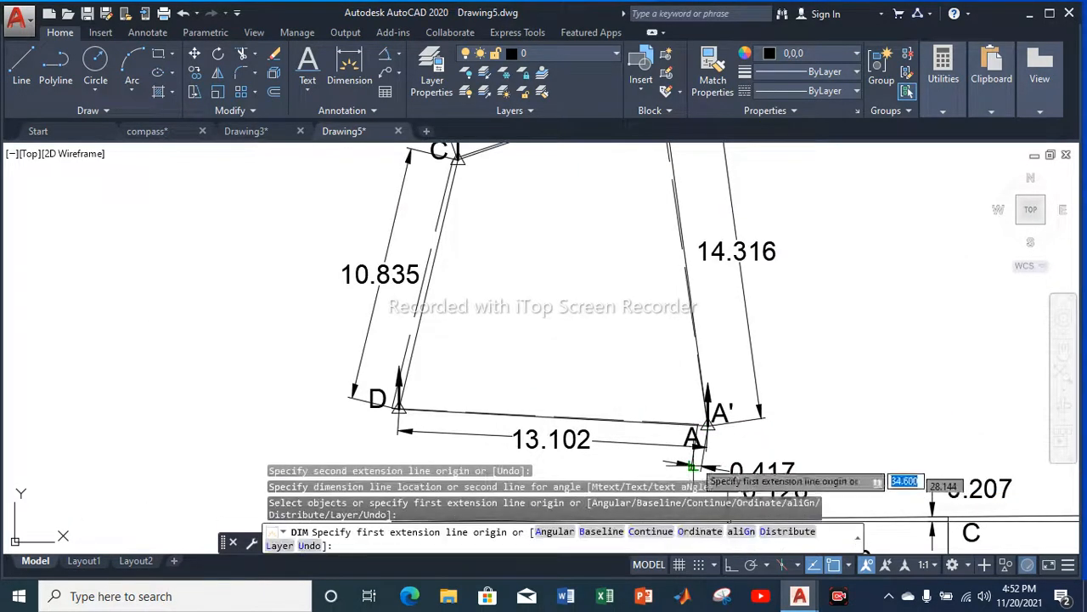
scroll(692, 415, down, 5)
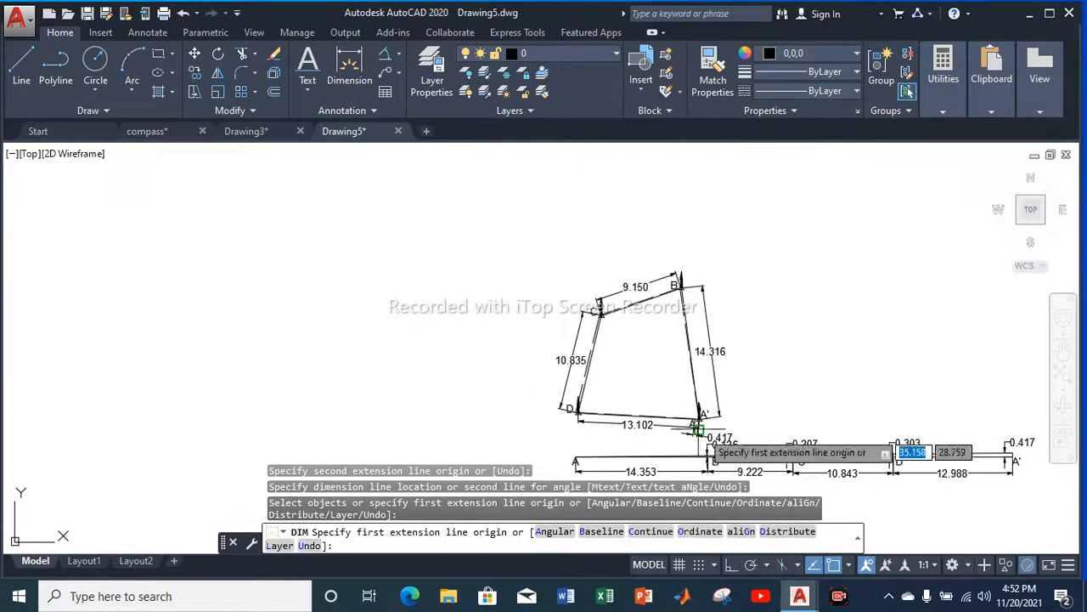
key(Return)
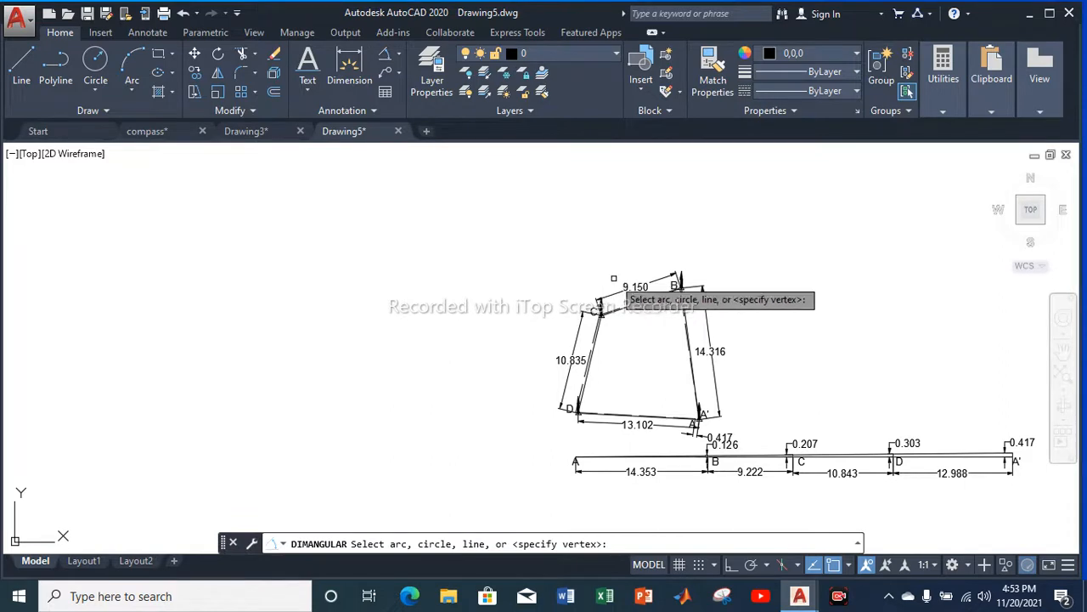
Add an angular dimension at station B from the north arrow clockwise to side BC, and check it against the bearing table in Drawing3
scroll(654, 304, up, 4)
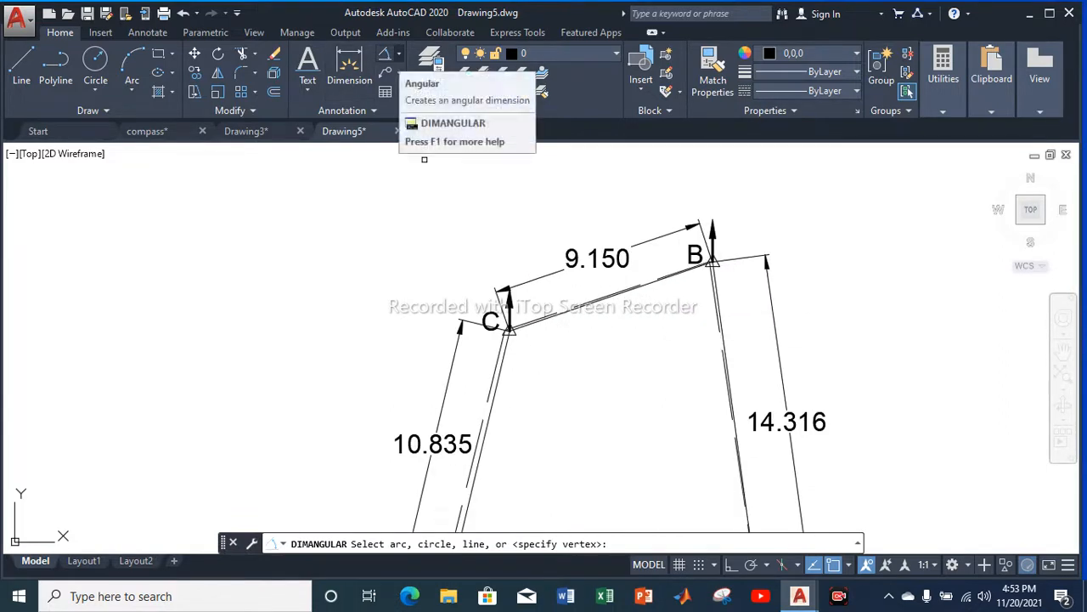
click(399, 54)
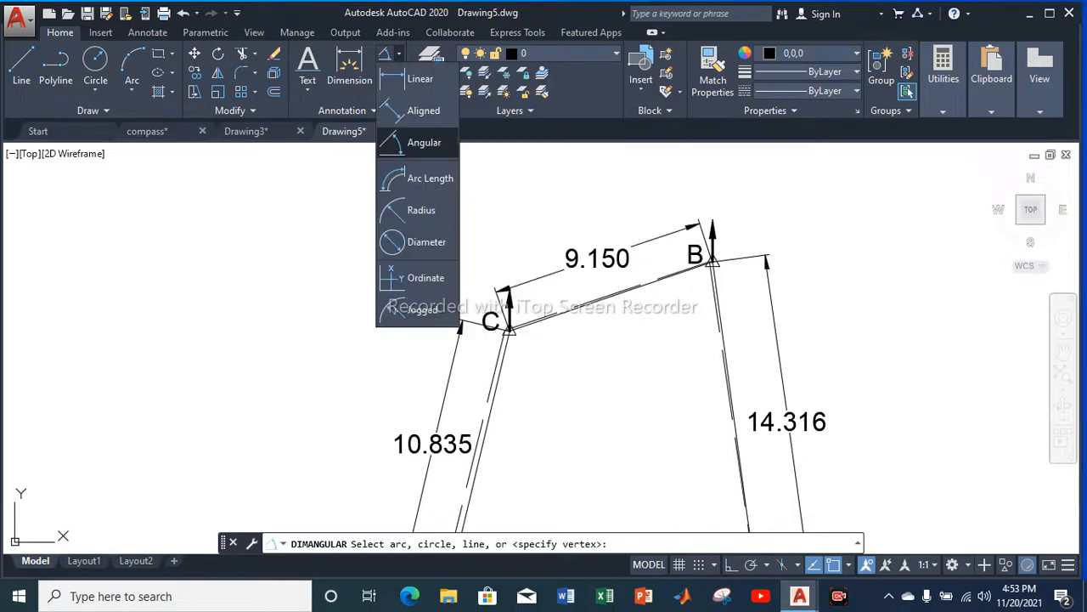
click(417, 143)
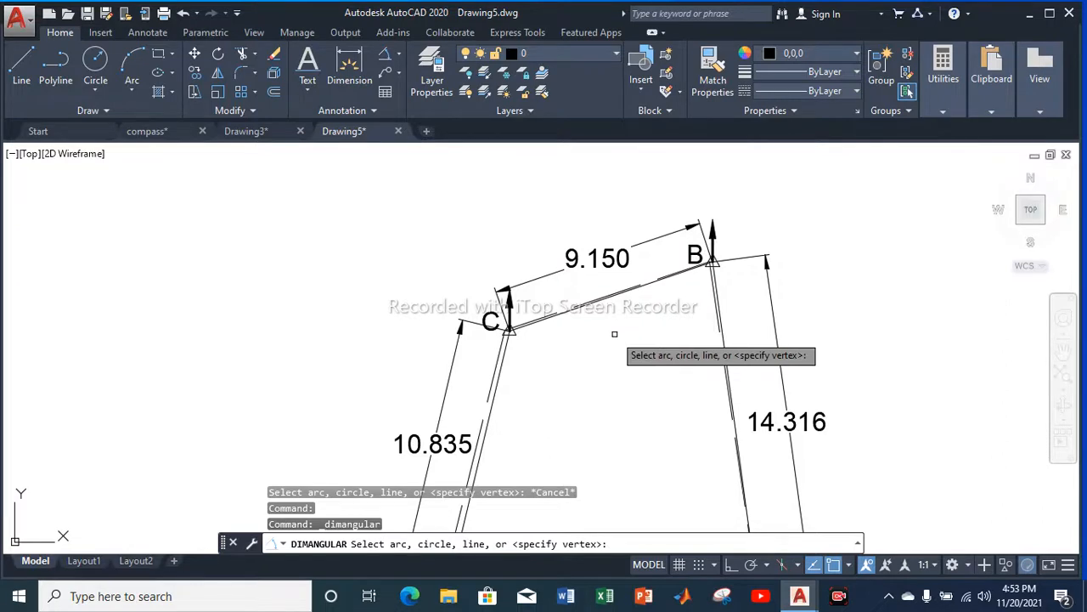
key(Return)
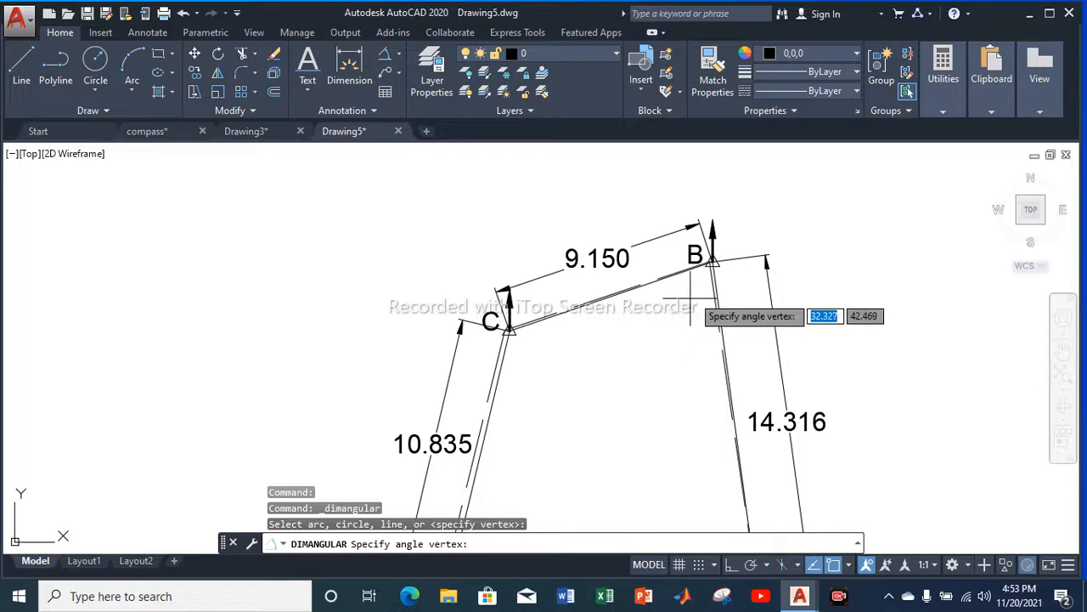
scroll(707, 271, up, 5)
scroll(706, 270, up, 4)
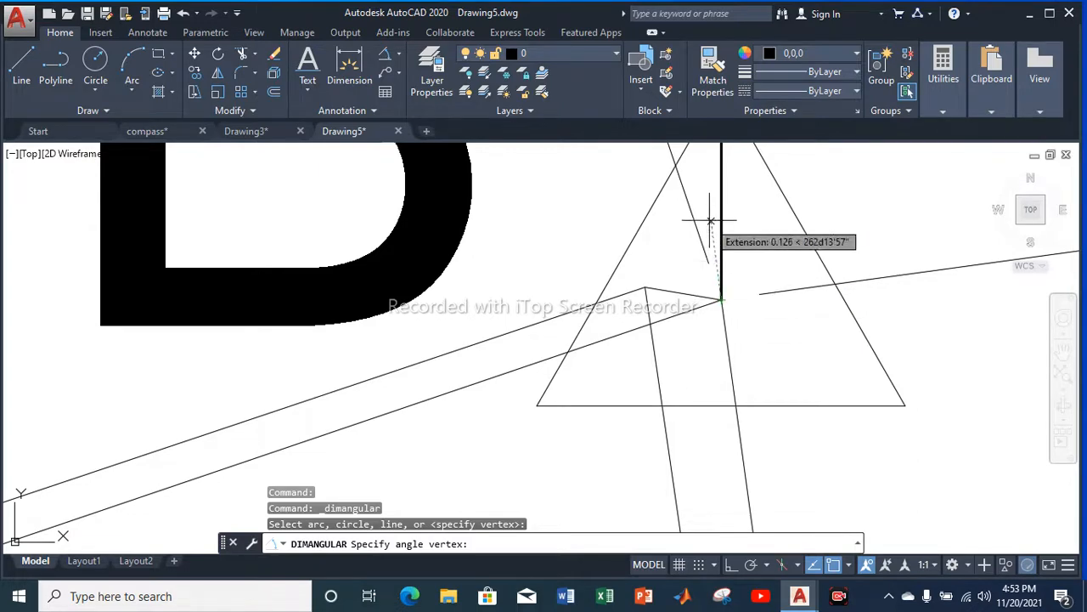
scroll(704, 235, down, 3)
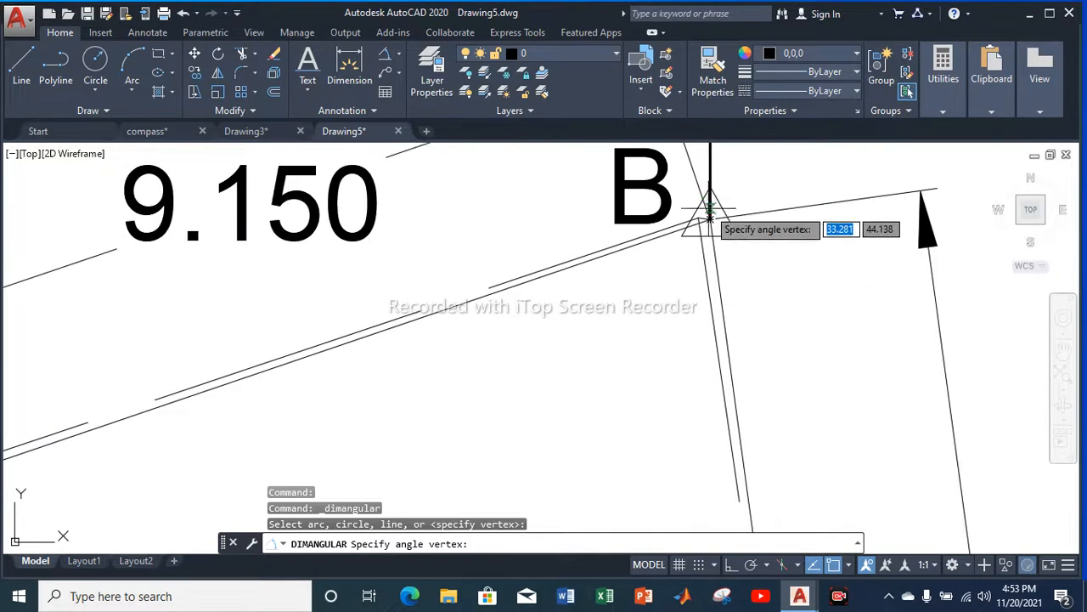
scroll(704, 212, up, 4)
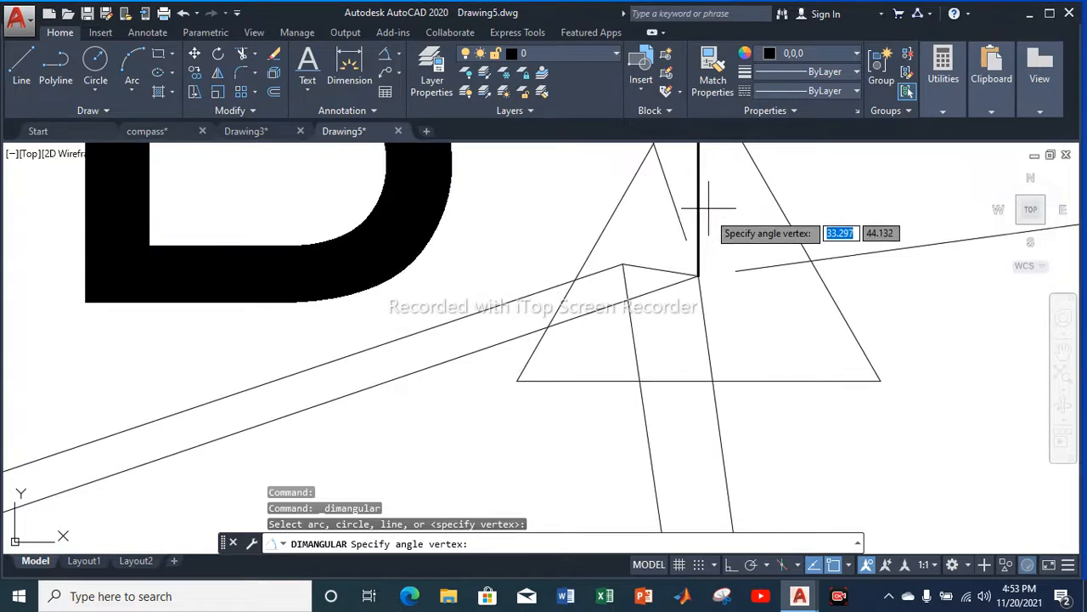
click(698, 276)
scroll(697, 276, down, 3)
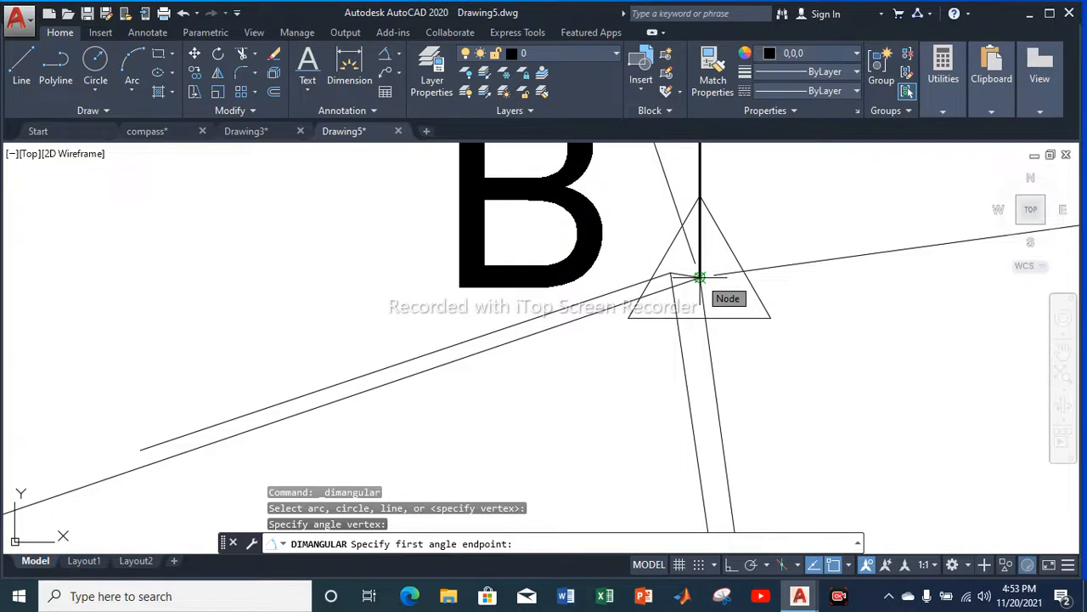
click(699, 196)
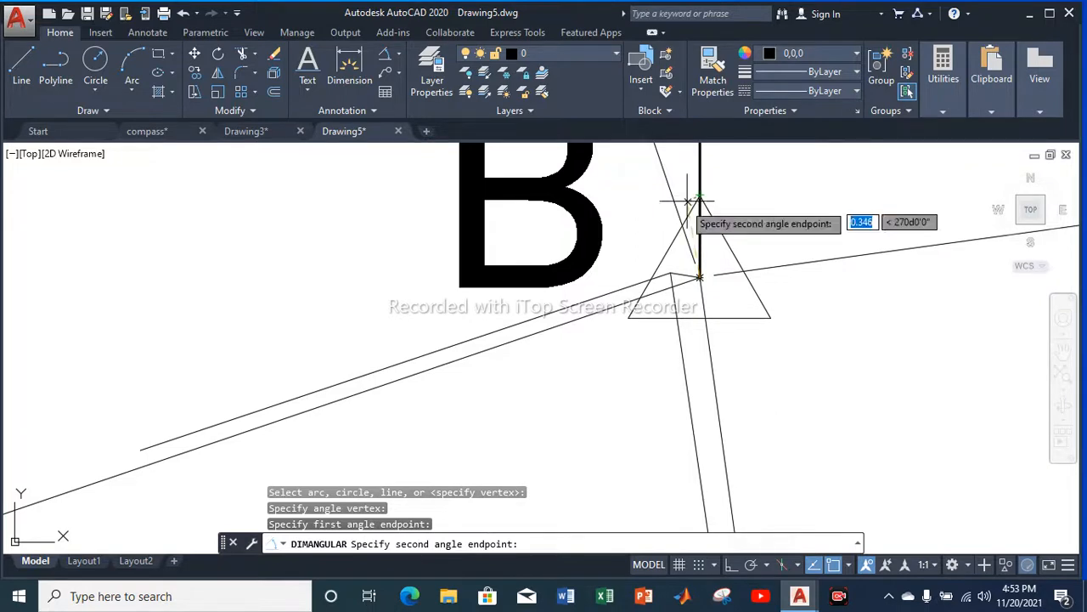
click(496, 345)
scroll(544, 348, down, 3)
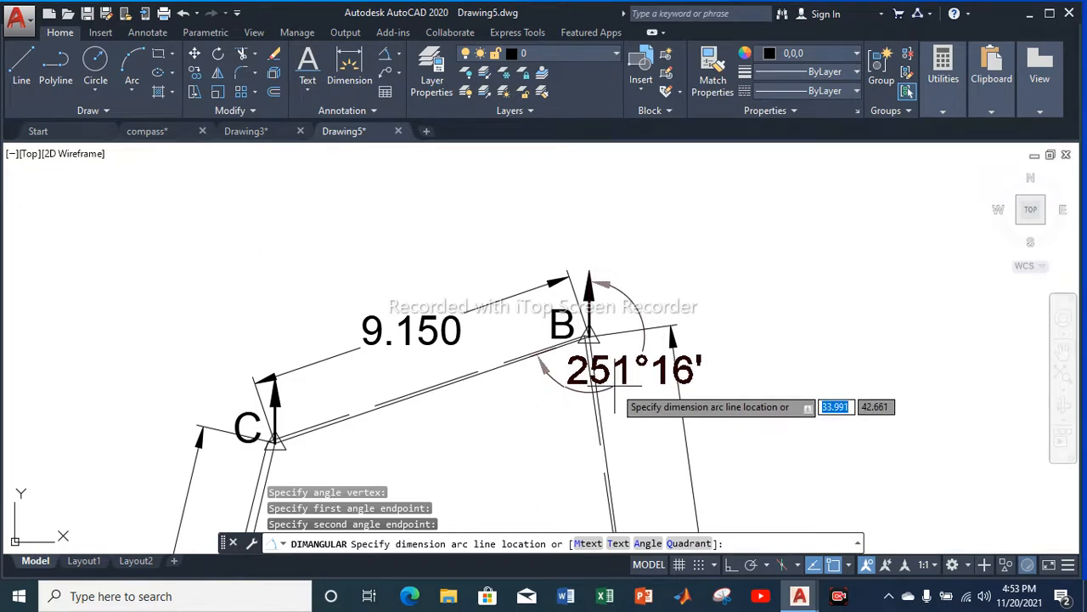
click(614, 387)
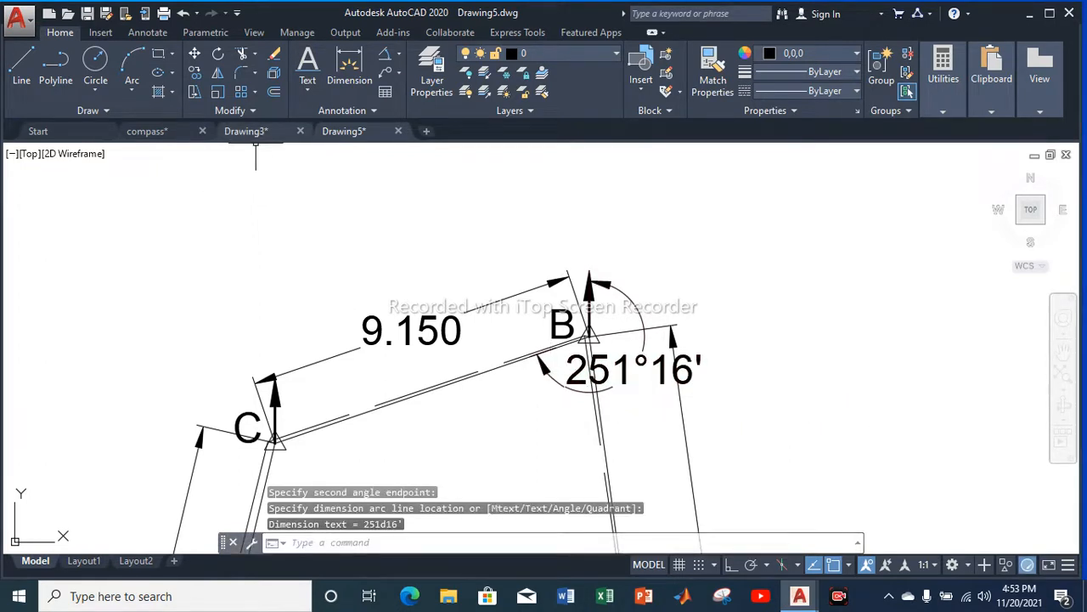
click(255, 131)
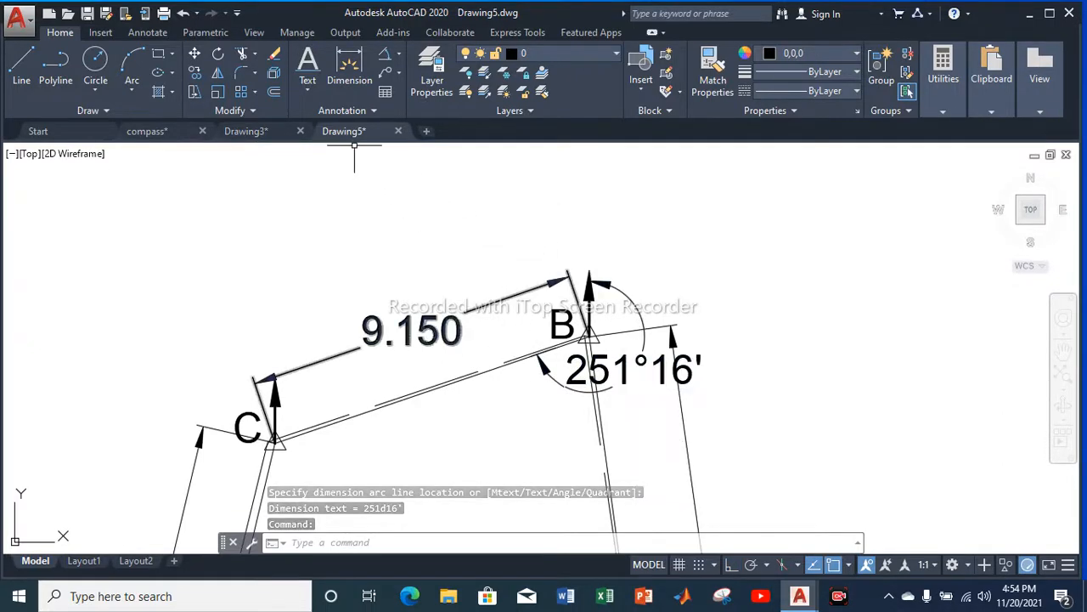
Add an angular dimension at station D from the north arrow clockwise to side DA, placing the arc inside the traverse corner
key(Return)
scroll(349, 183, down, 5)
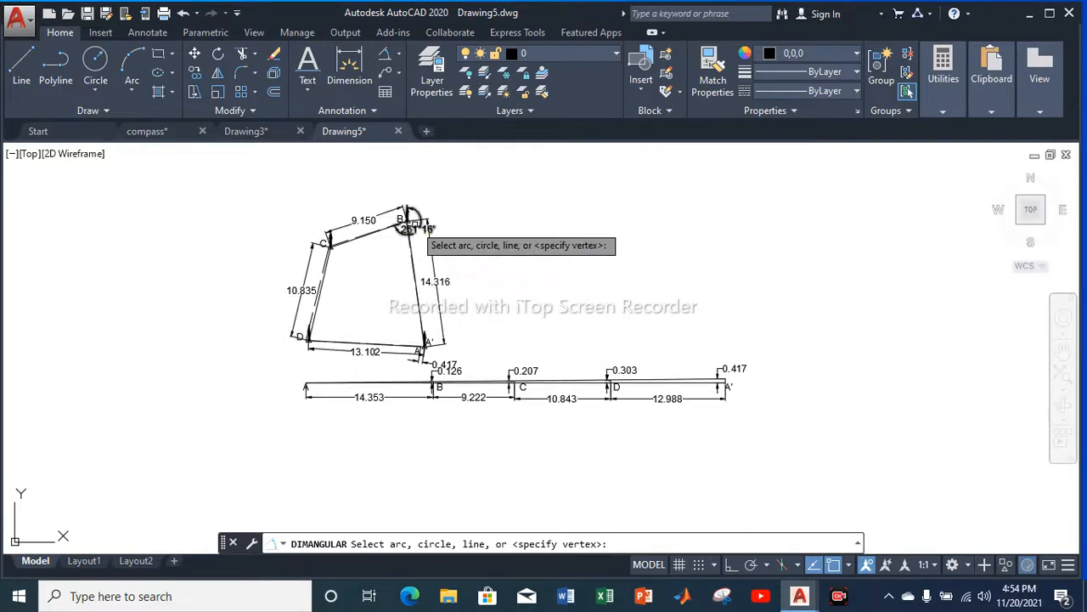
scroll(307, 338, up, 5)
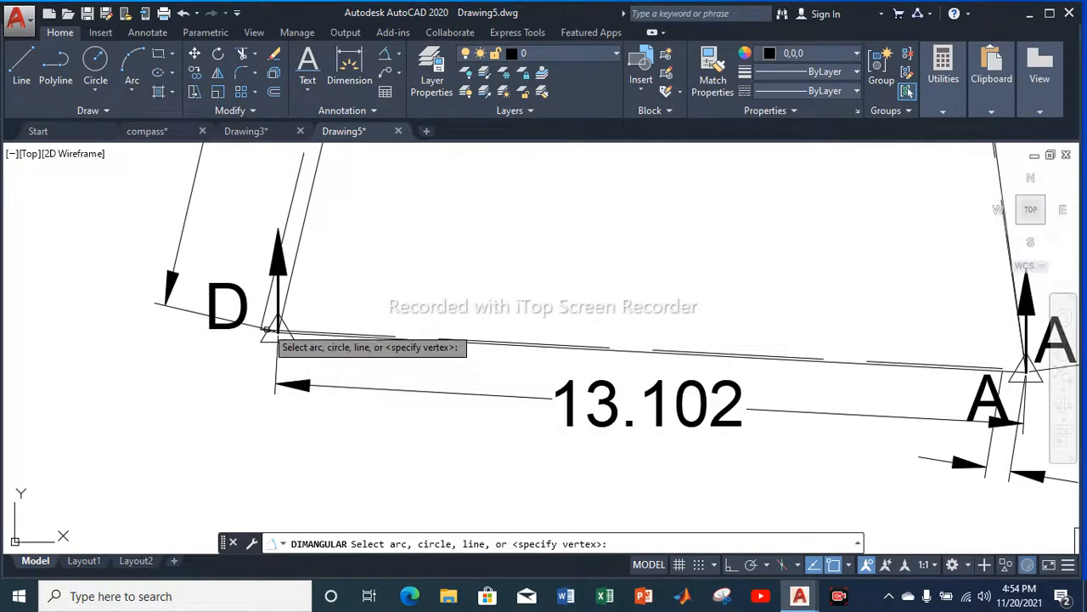
scroll(265, 330, up, 5)
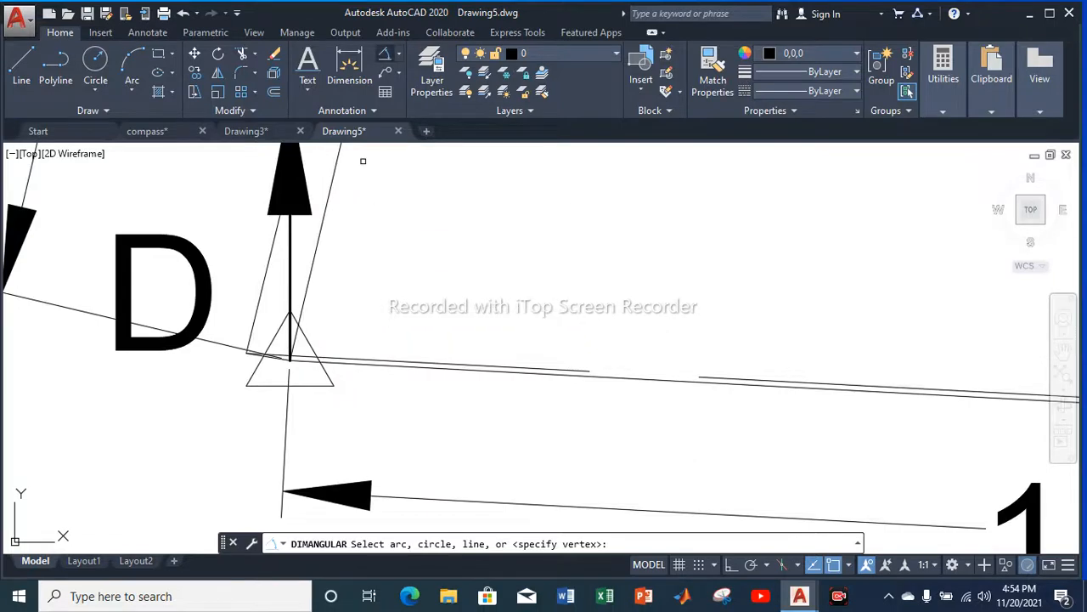
key(Escape)
key(Return)
key(Return)
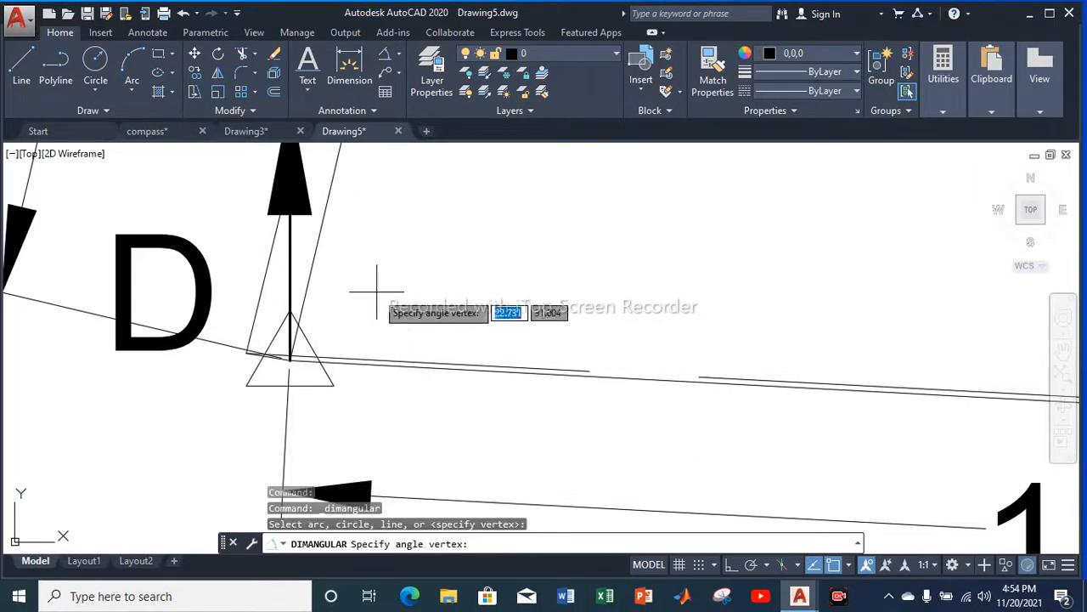
scroll(291, 358, up, 5)
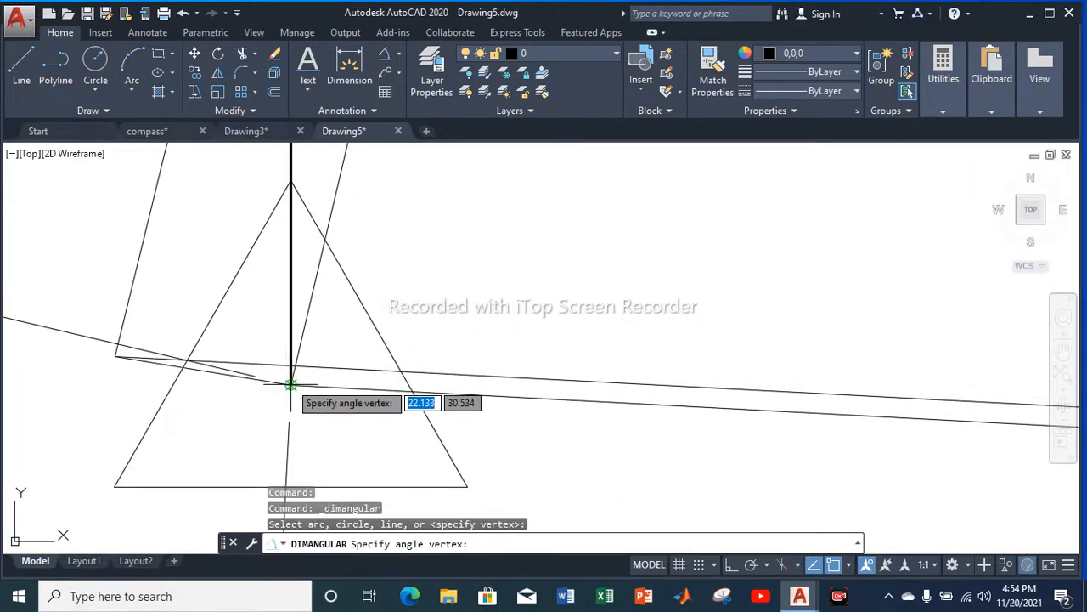
click(291, 384)
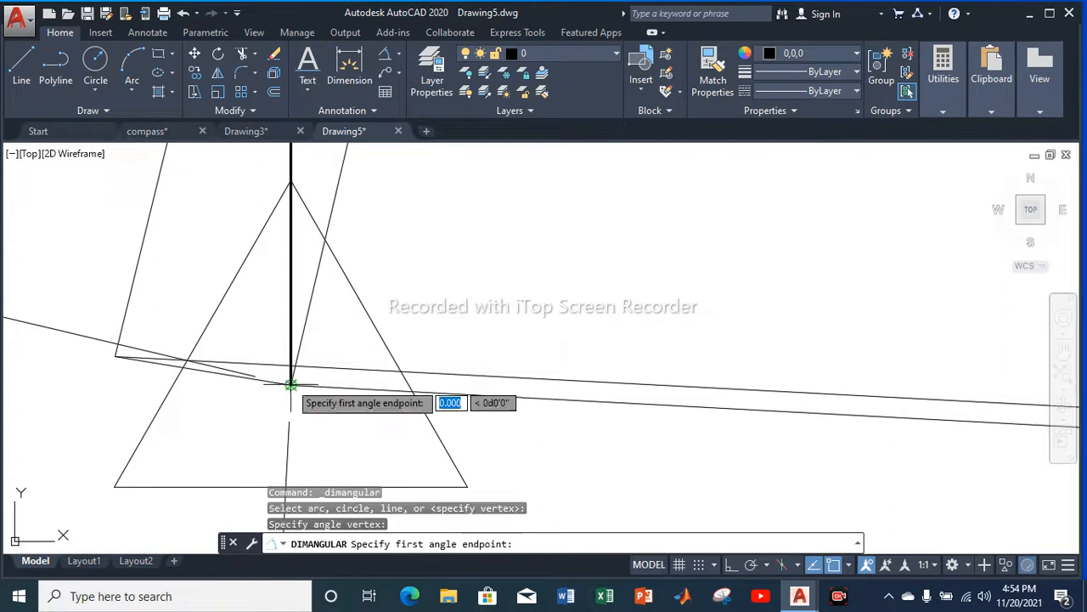
click(290, 180)
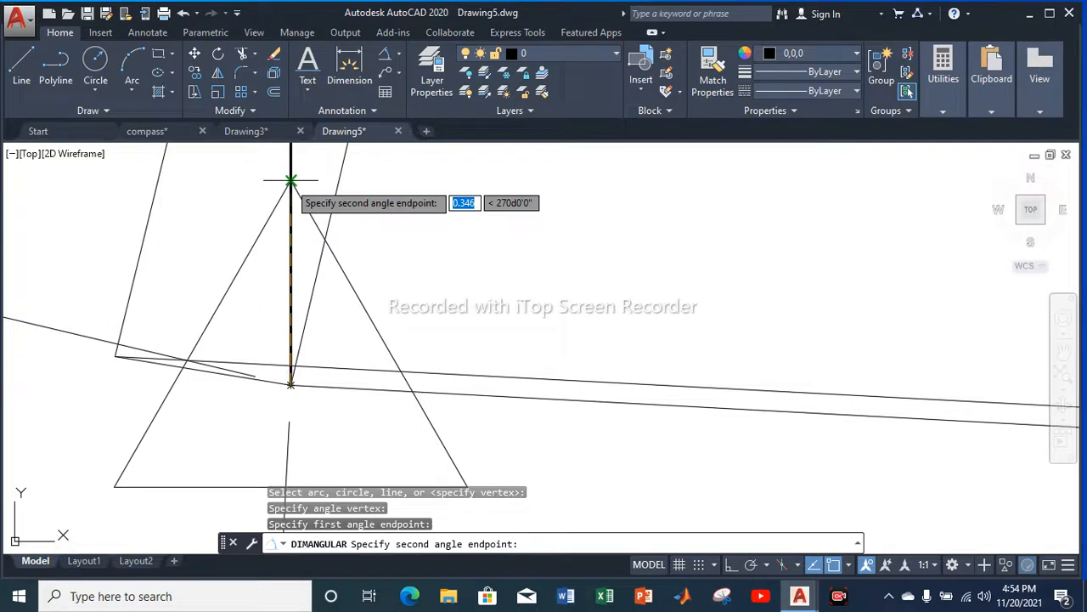
click(527, 396)
scroll(594, 312, down, 5)
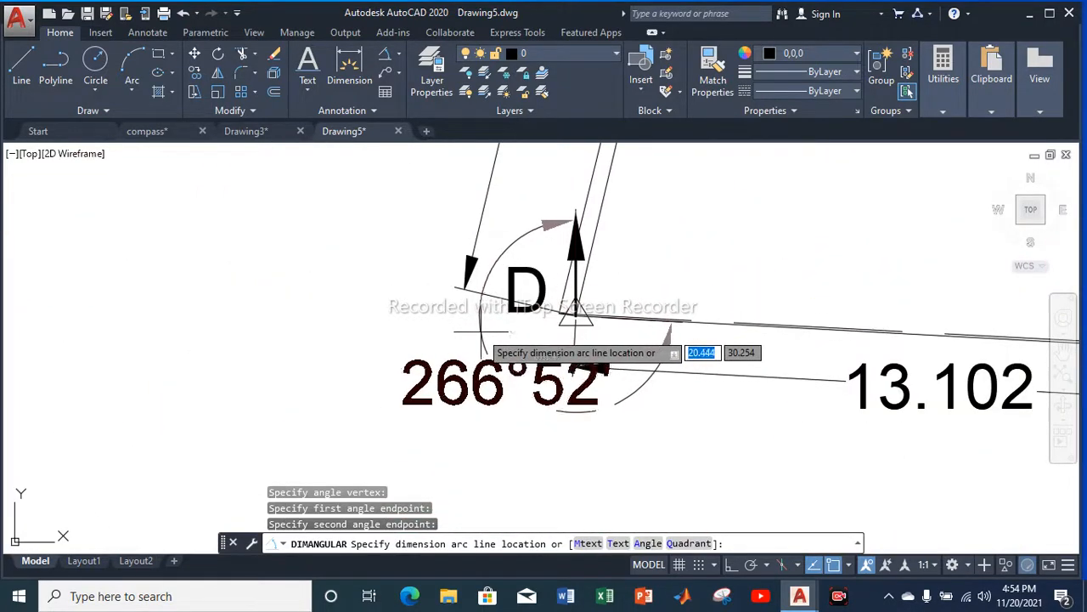
click(645, 287)
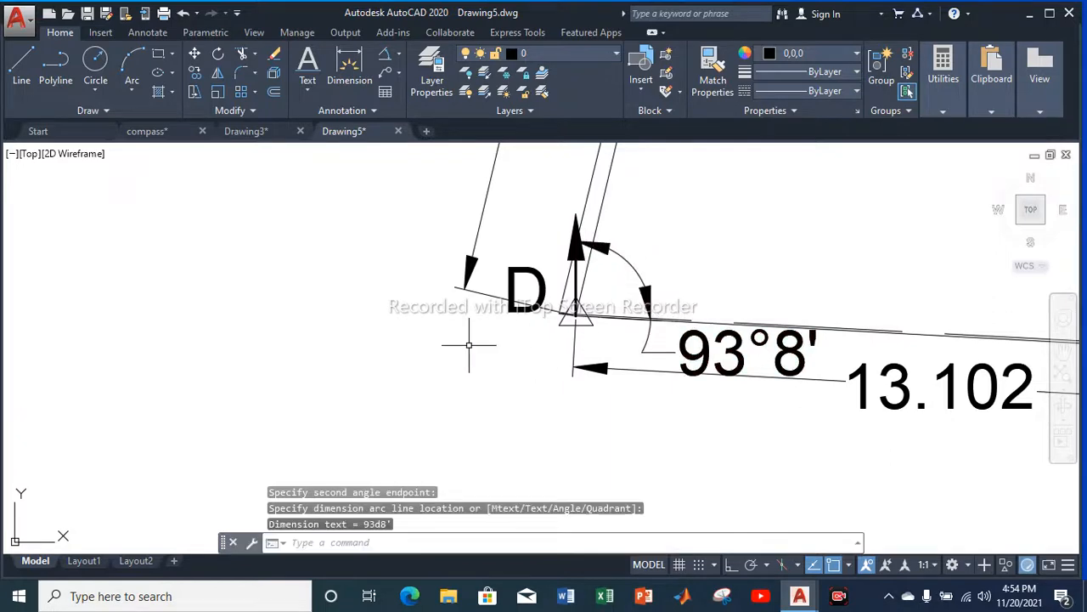
Compare the dimensioned bearing of side DA with the F.B. column in Drawing3's table, and return to Drawing5
key(Escape)
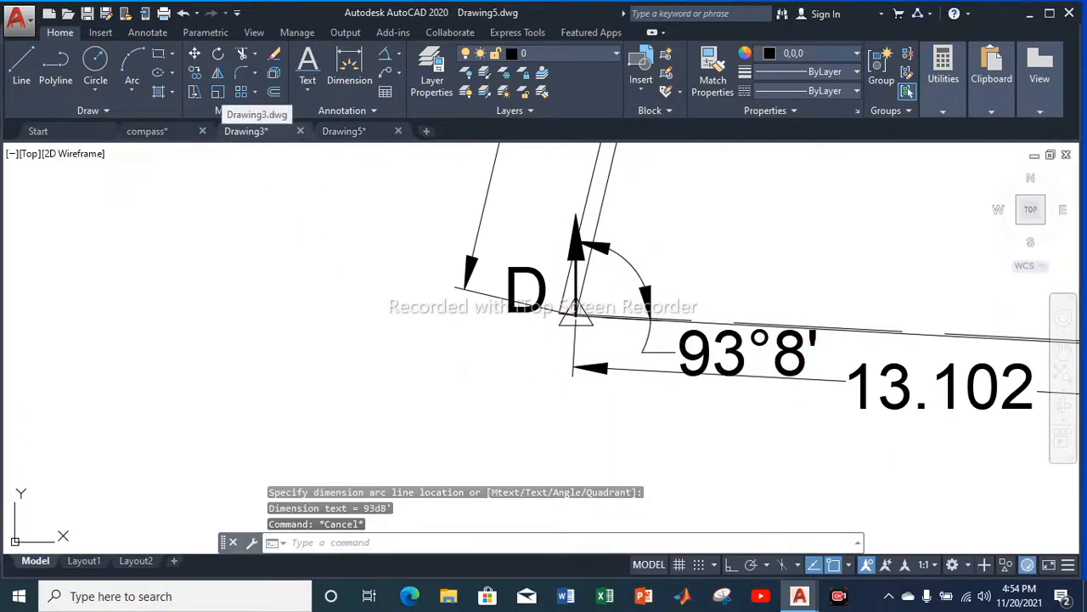
click(245, 130)
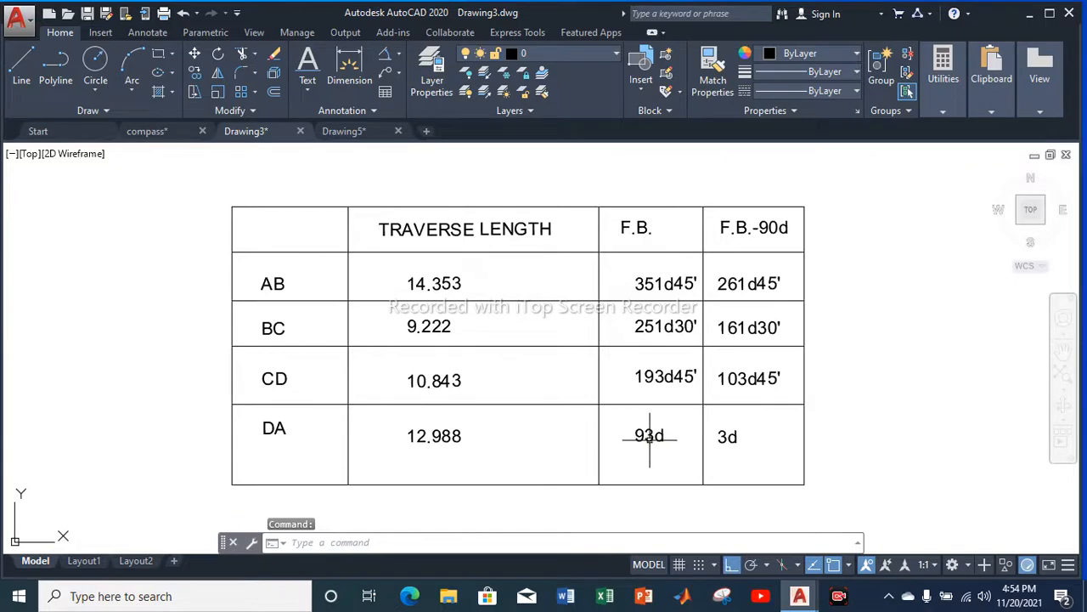
click(344, 131)
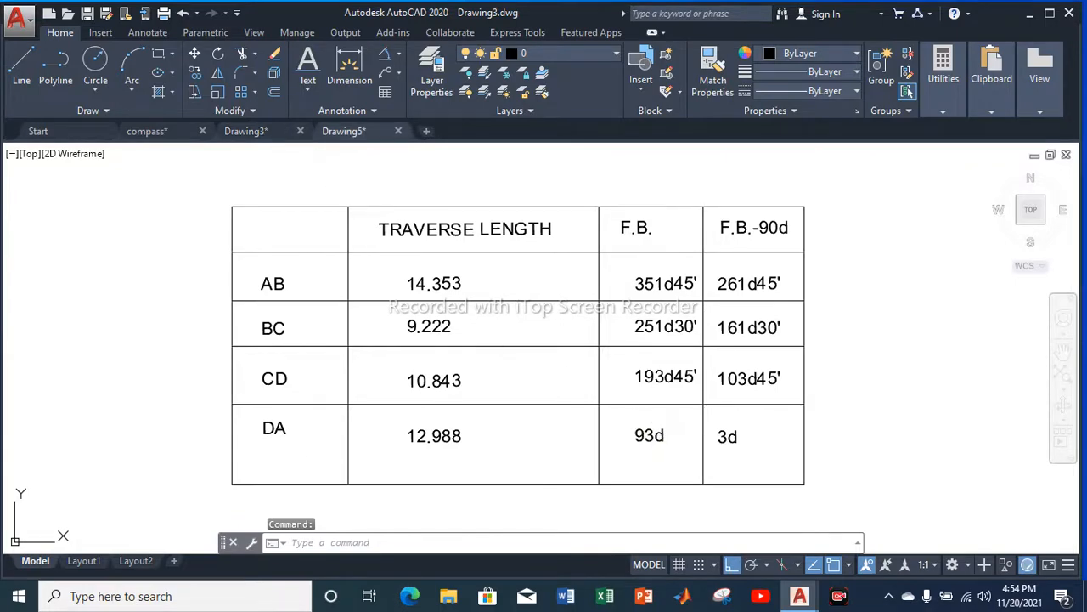
Copy the label A at the start of the closing-error diagram to the empty space below its length dimensions
scroll(712, 331, down, 5)
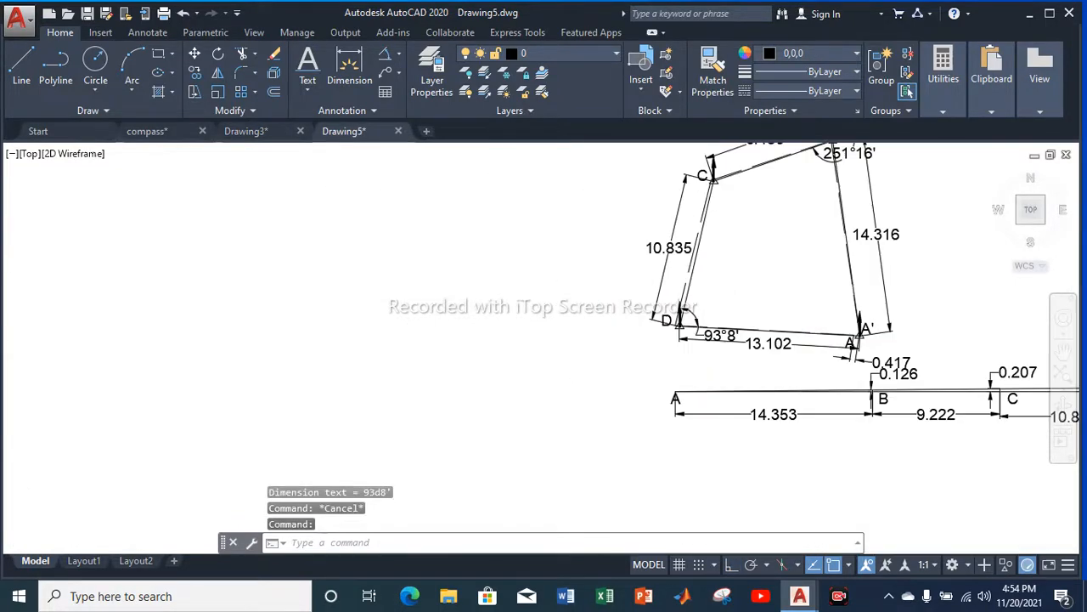
scroll(825, 321, up, 2)
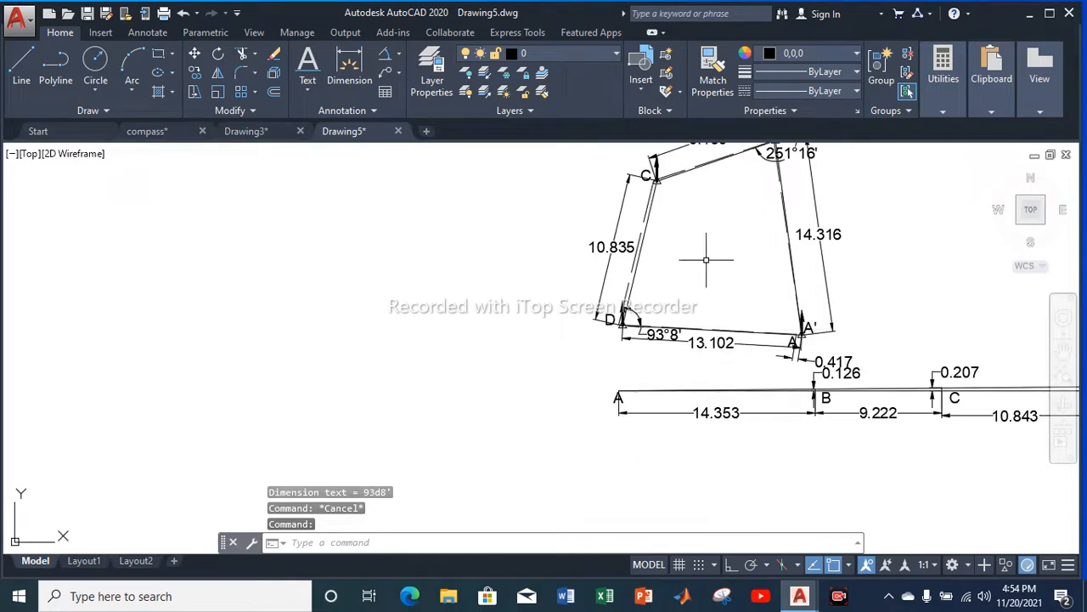
scroll(467, 342, down, 4)
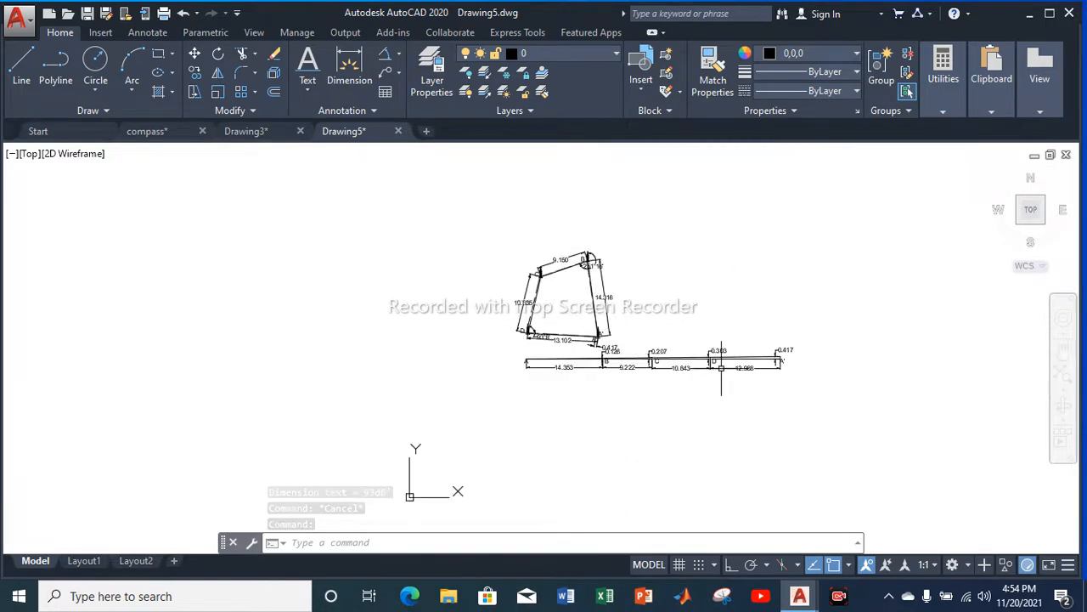
scroll(658, 350, up, 4)
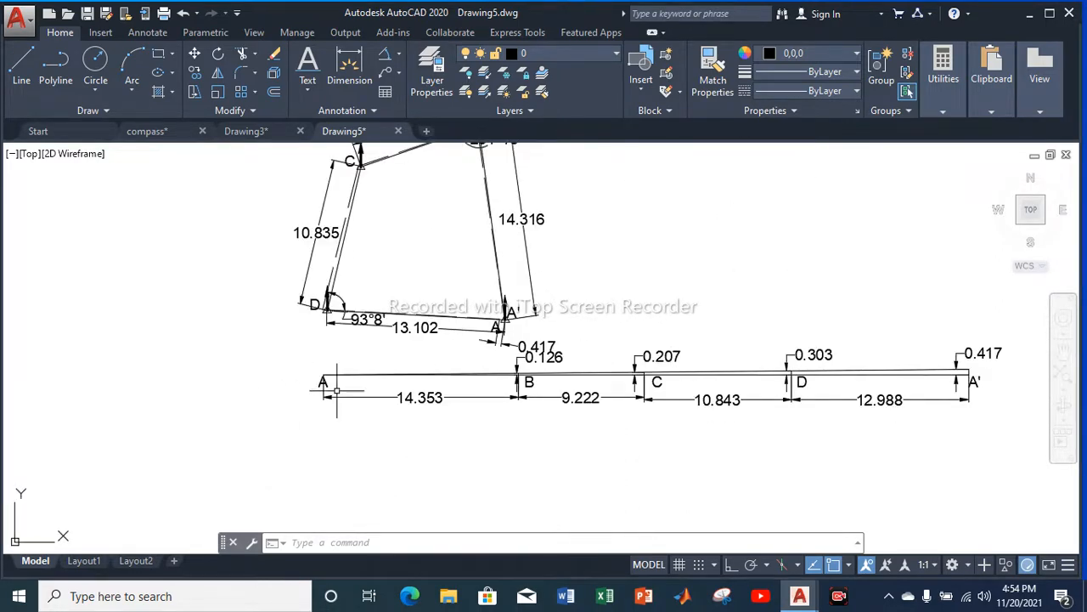
scroll(336, 391, up, 4)
click(297, 370)
right_click(299, 371)
click(348, 323)
click(284, 378)
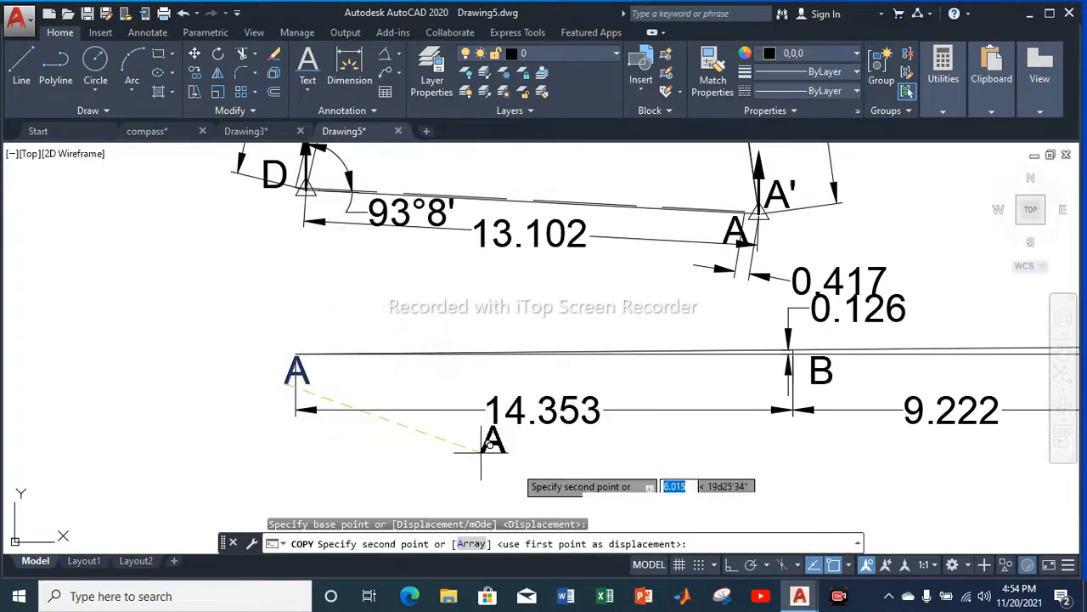
click(633, 463)
key(Escape)
Replace the copied label below the closing-error diagram with the title "solution by Bowditch graphical method"
double_click(633, 463)
key(BackSpace)
text(solut)
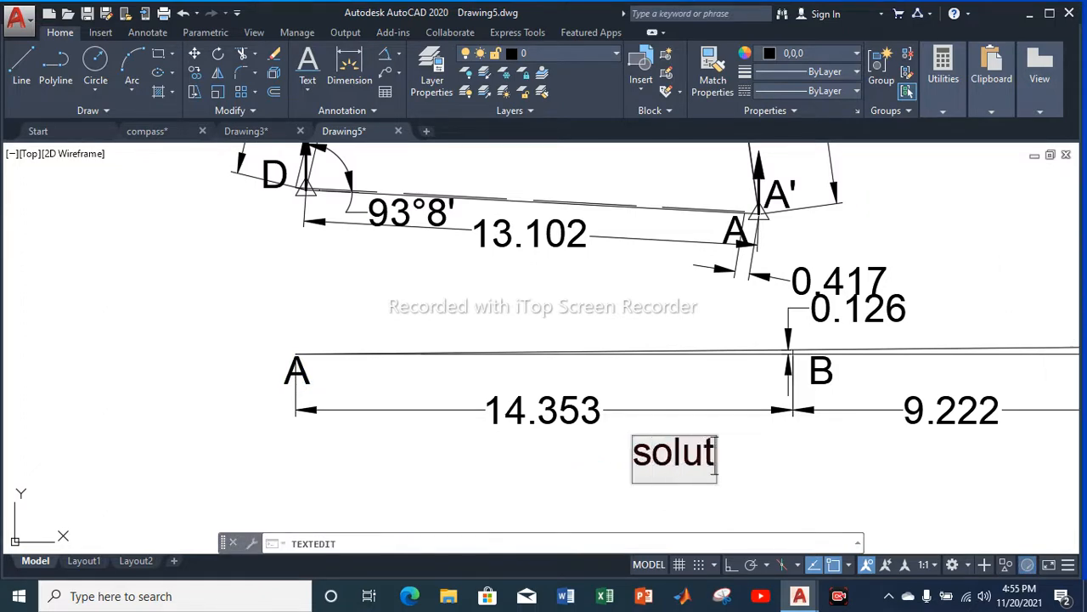
text(ion by)
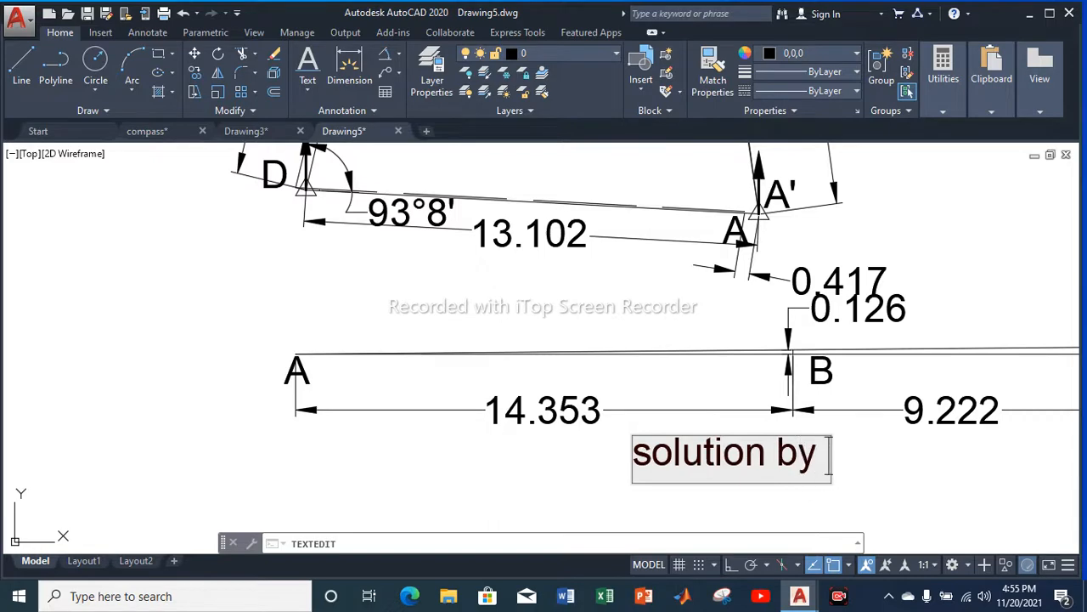
text( Bow)
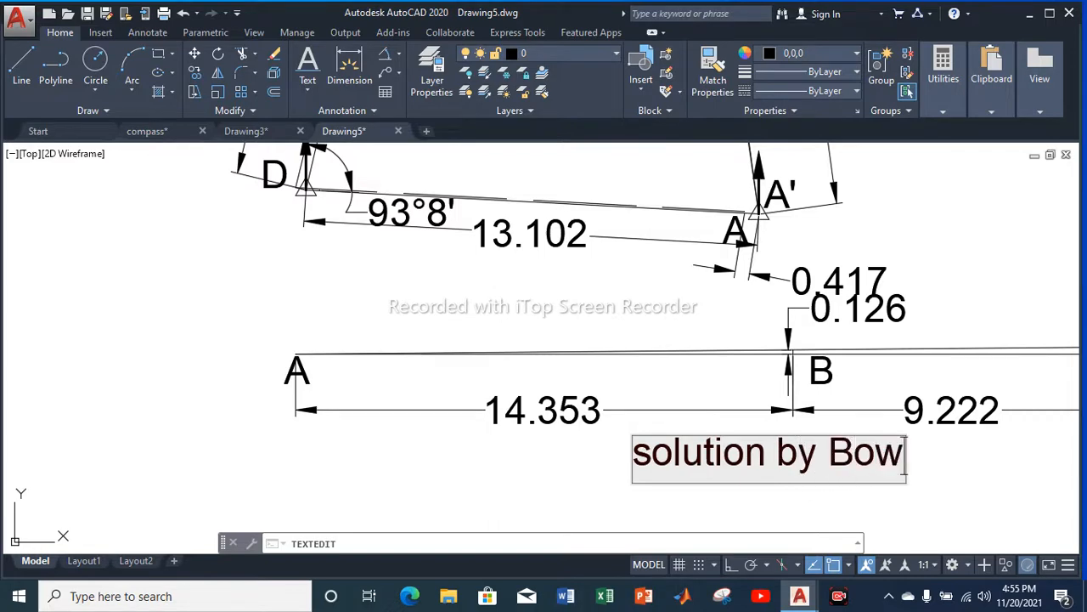
text(ditch)
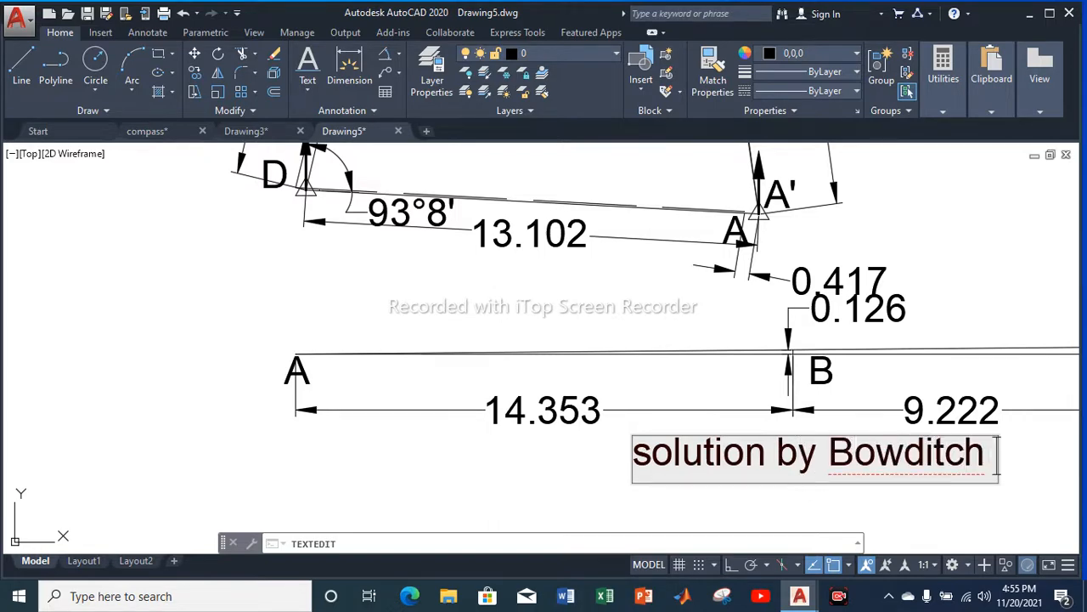
text( graphucal)
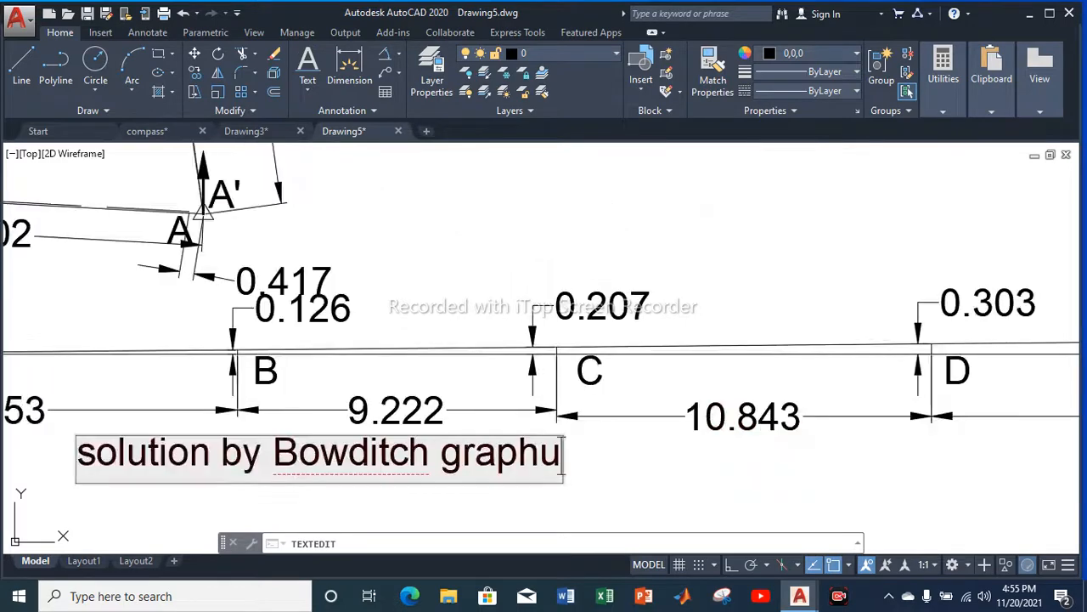
key(BackSpace)
key(BackSpace)
key(BackSpace)
text(ical ,e)
key(BackSpace)
key(BackSpace)
text(metho)
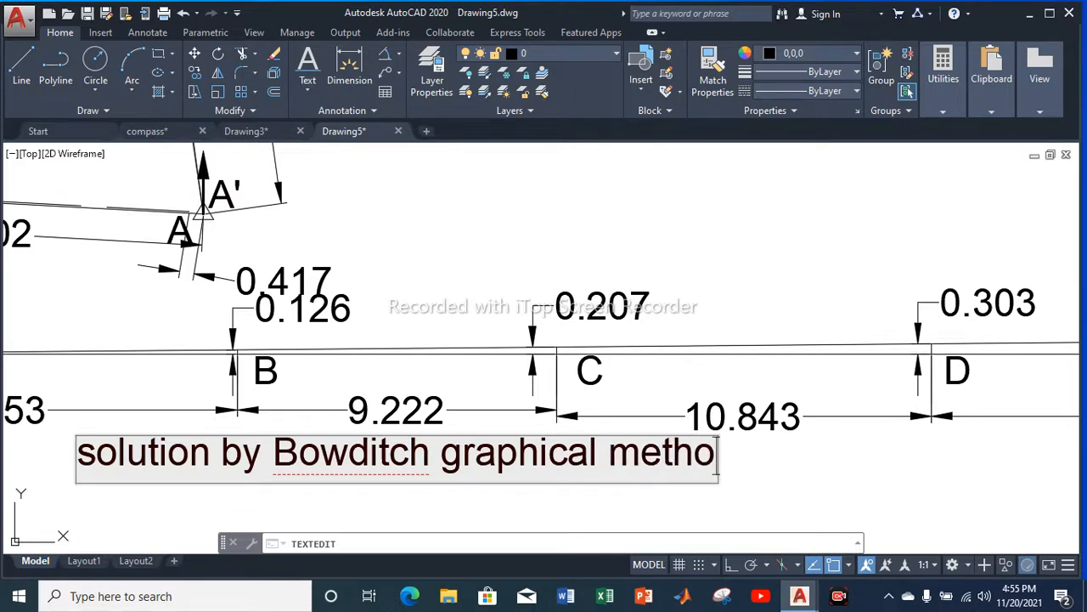
text(d)
key(Return)
key(Escape)
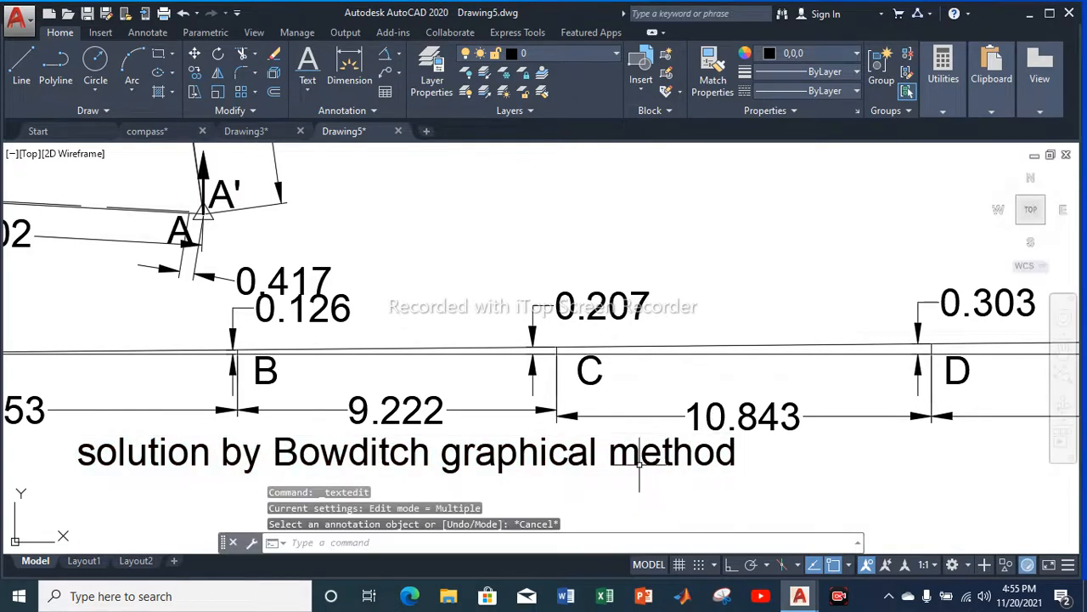
Copy the four sides of the corrected closed traverse horizontally, about 20.2 m east, into the empty space beside the original
scroll(554, 416, down, 6)
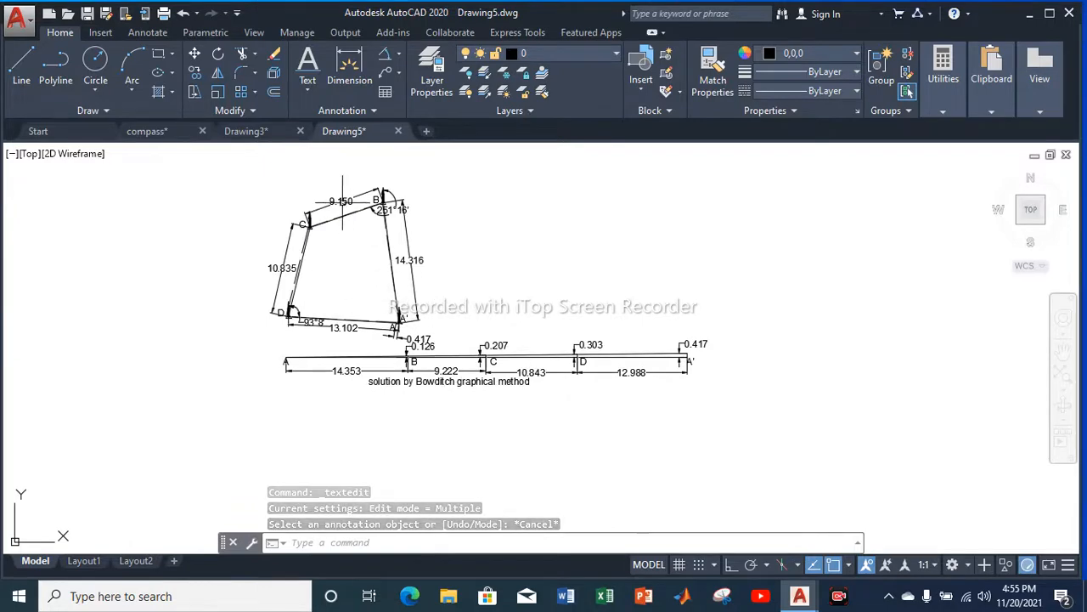
scroll(341, 201, up, 2)
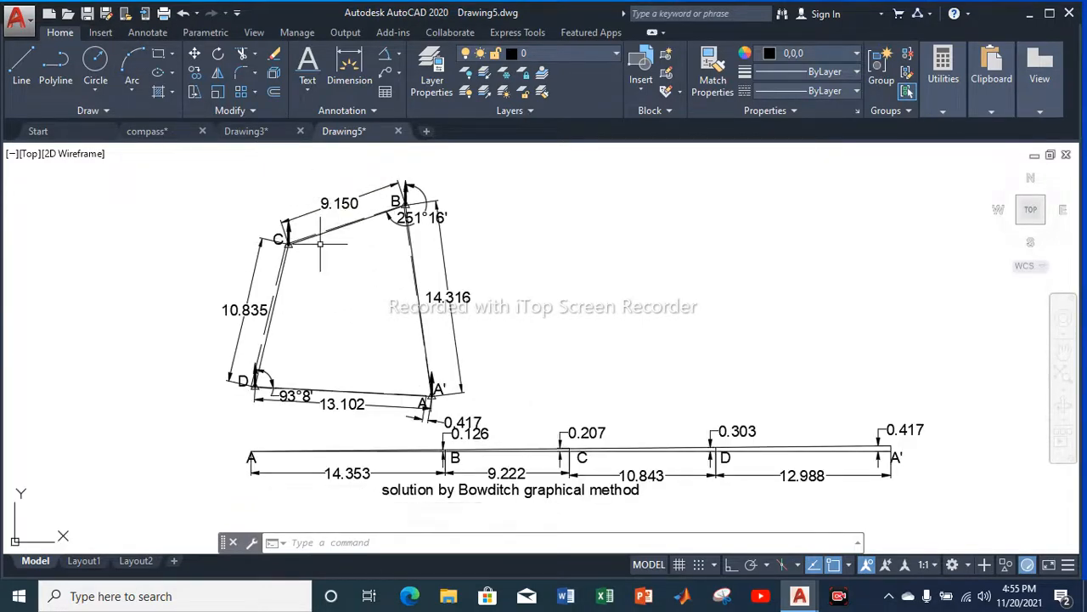
scroll(314, 237, up, 5)
scroll(315, 236, up, 6)
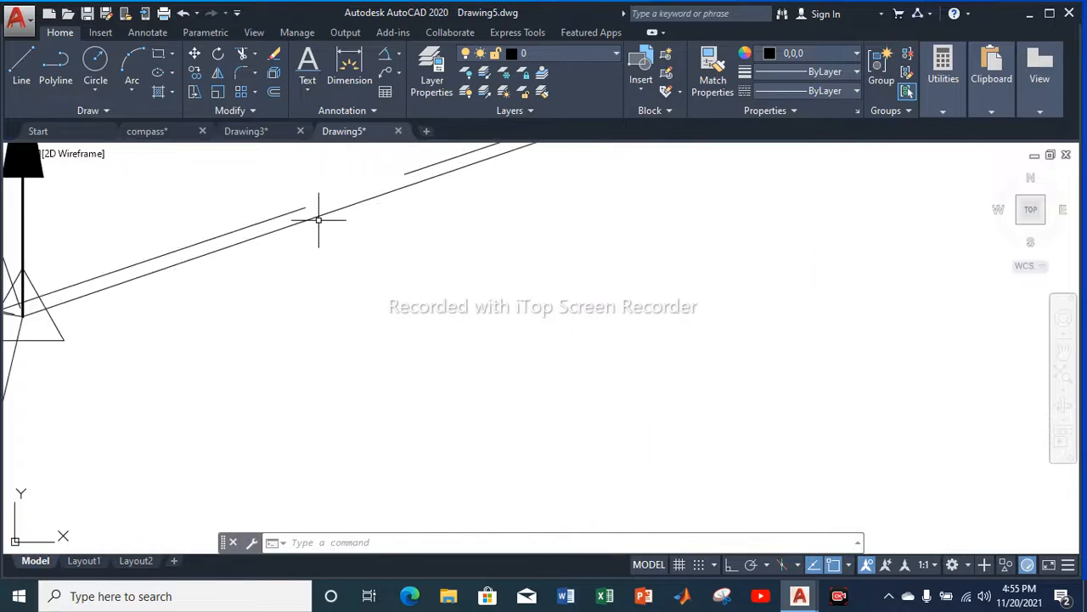
click(319, 219)
scroll(315, 213, down, 5)
click(138, 393)
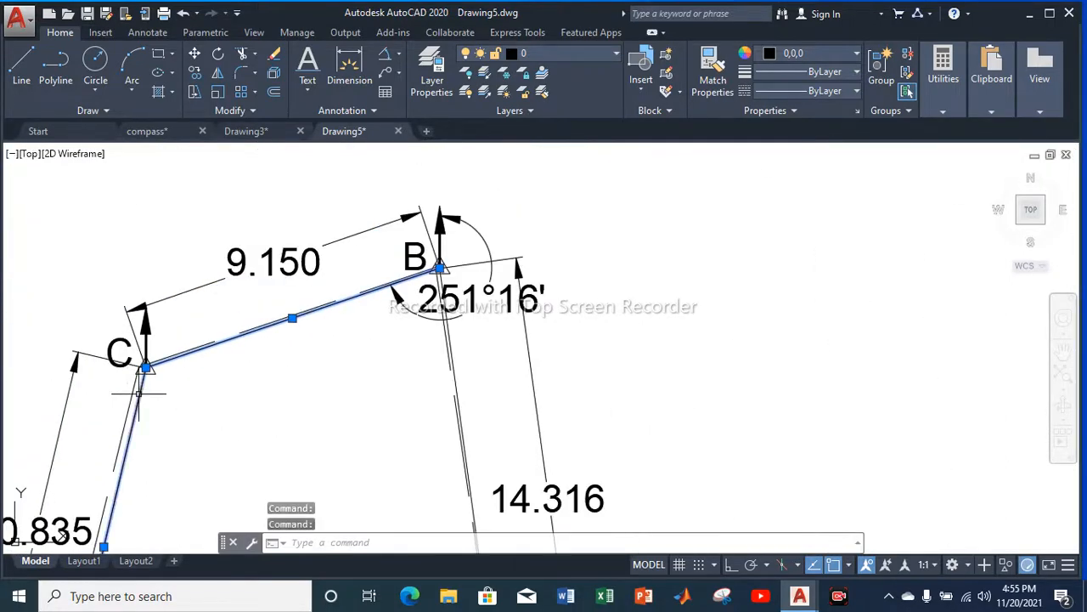
scroll(416, 342, up, 3)
click(439, 334)
scroll(433, 314, down, 7)
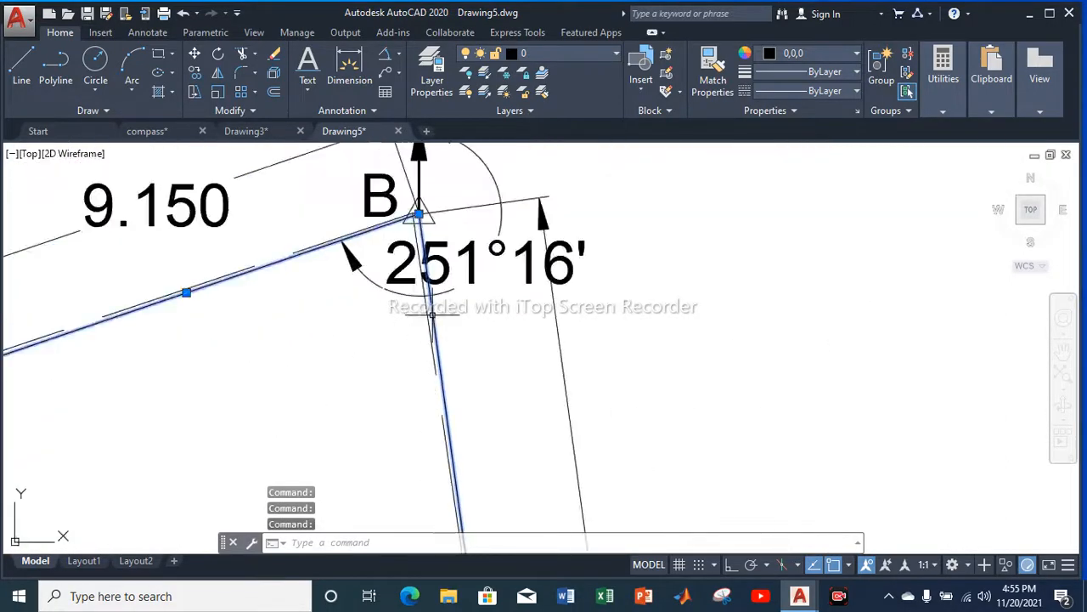
scroll(351, 489, up, 10)
click(481, 310)
scroll(481, 310, down, 5)
right_click(450, 228)
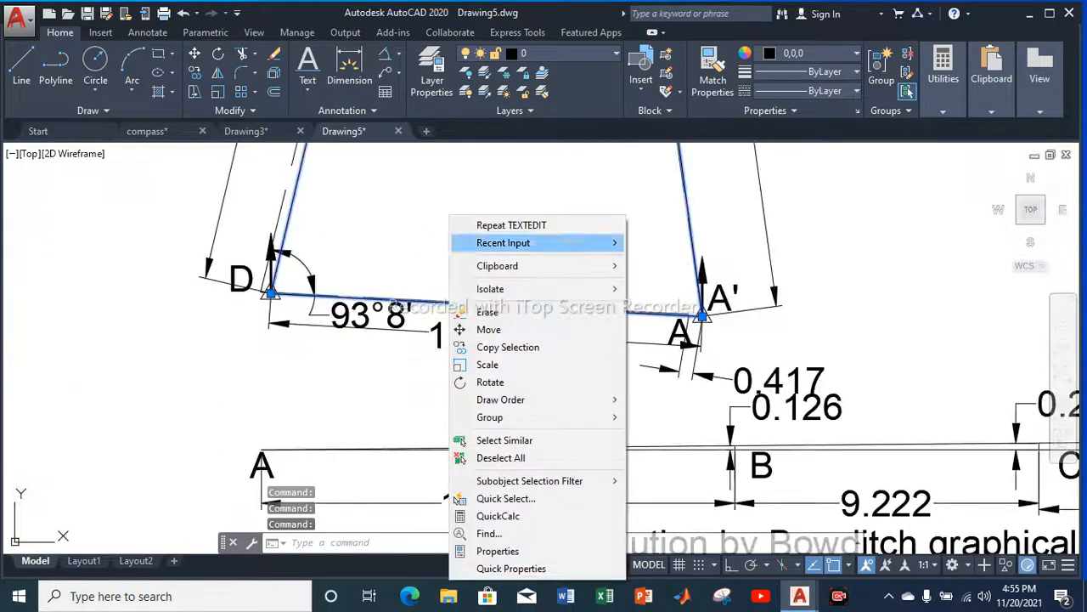
click(489, 345)
scroll(514, 341, down, 5)
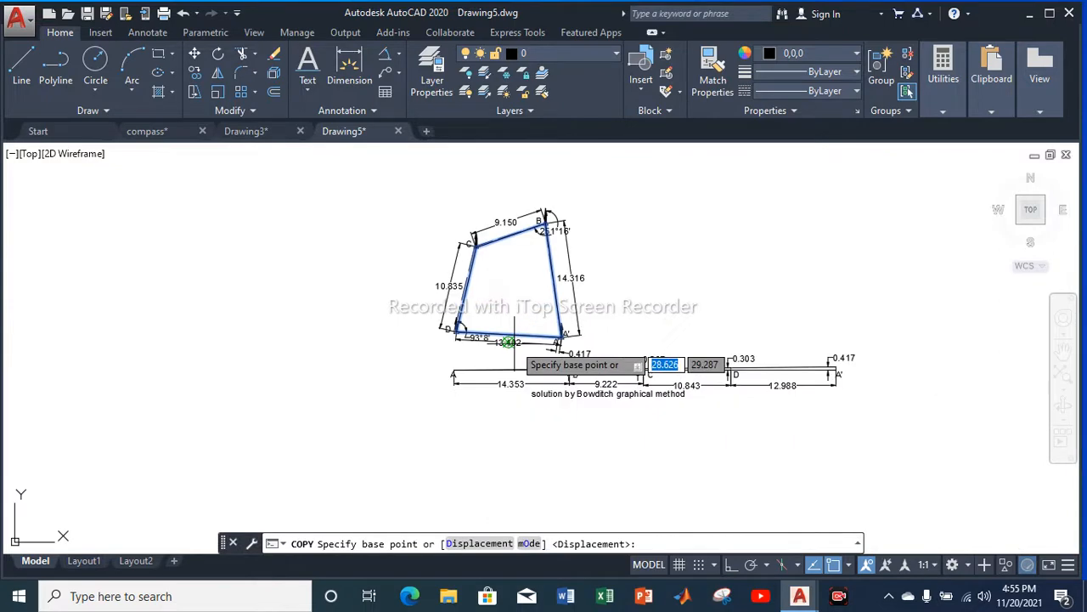
key(F8)
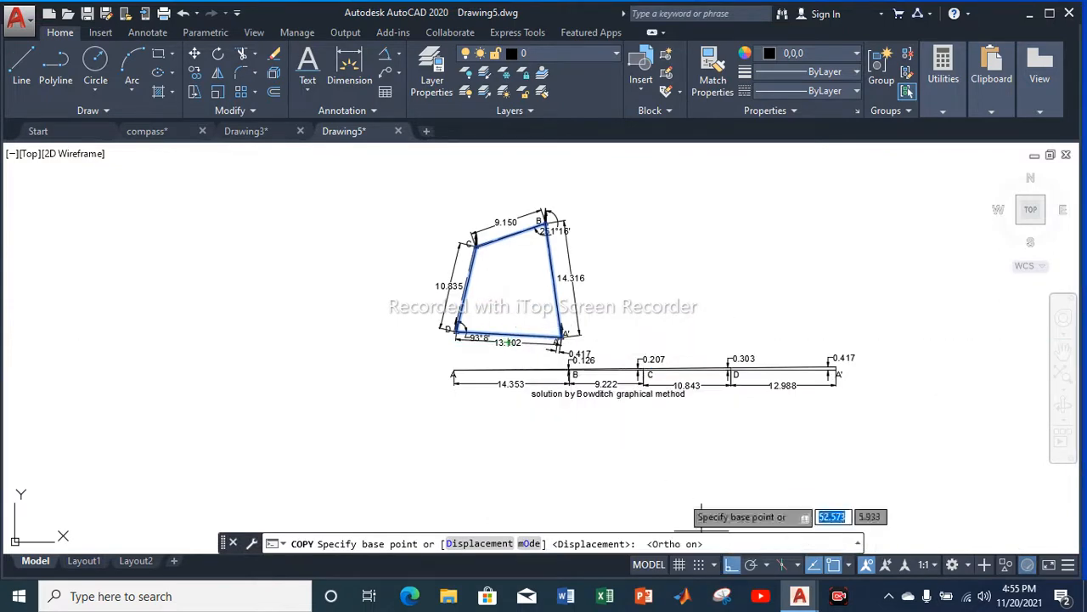
click(514, 289)
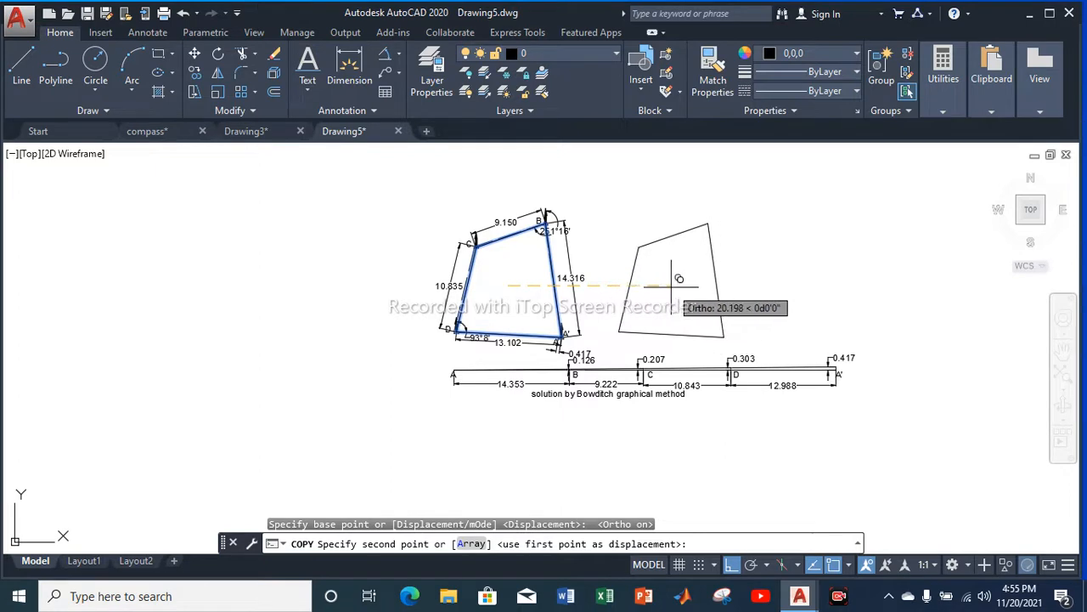
click(671, 286)
key(Escape)
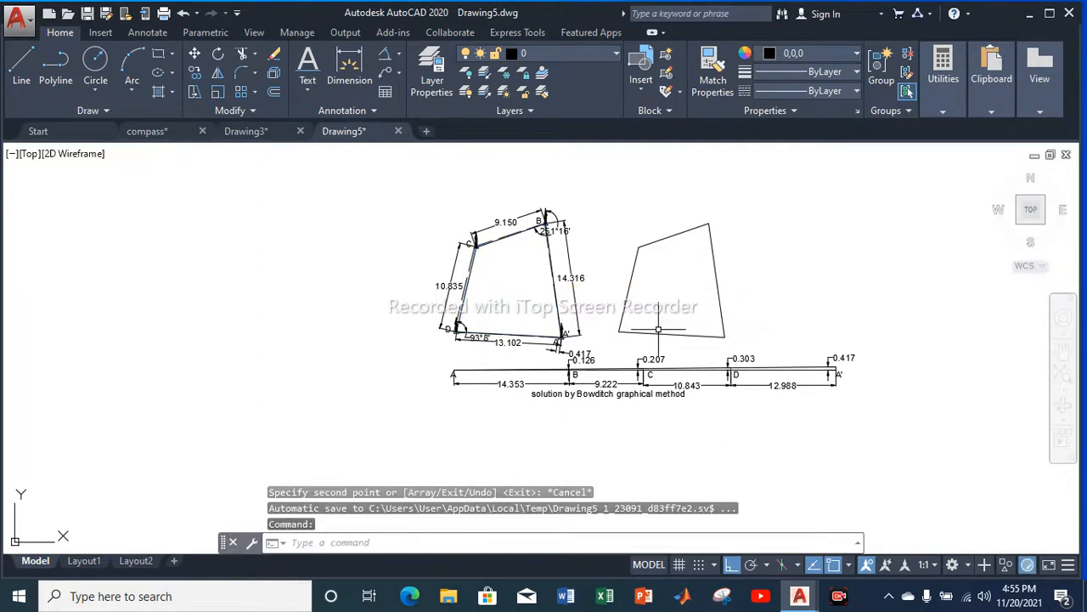
Insert the STATION block at corner C of the copied traverse
click(641, 70)
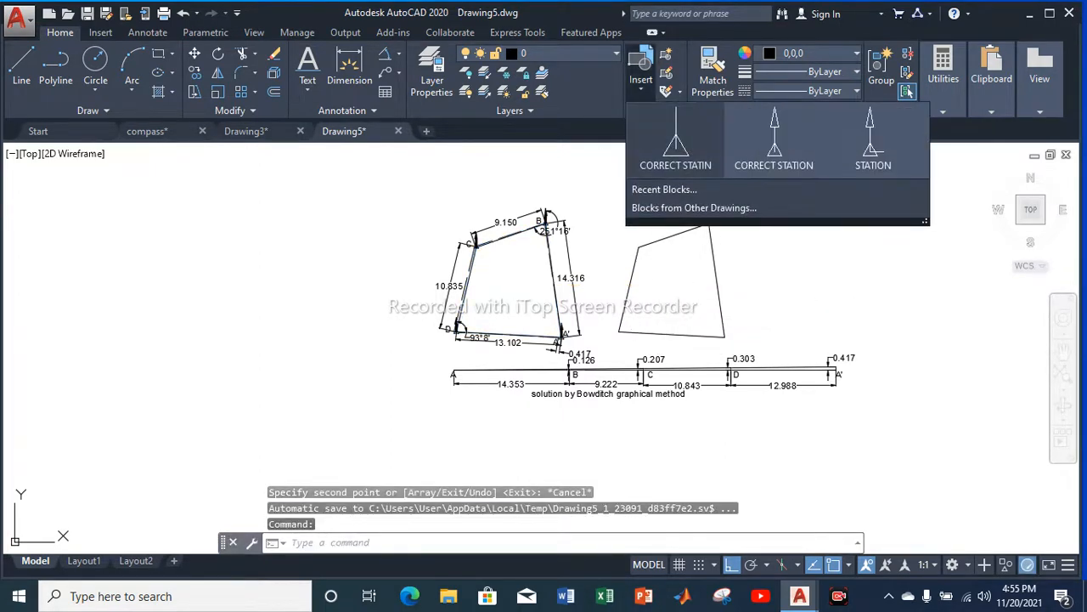
click(774, 140)
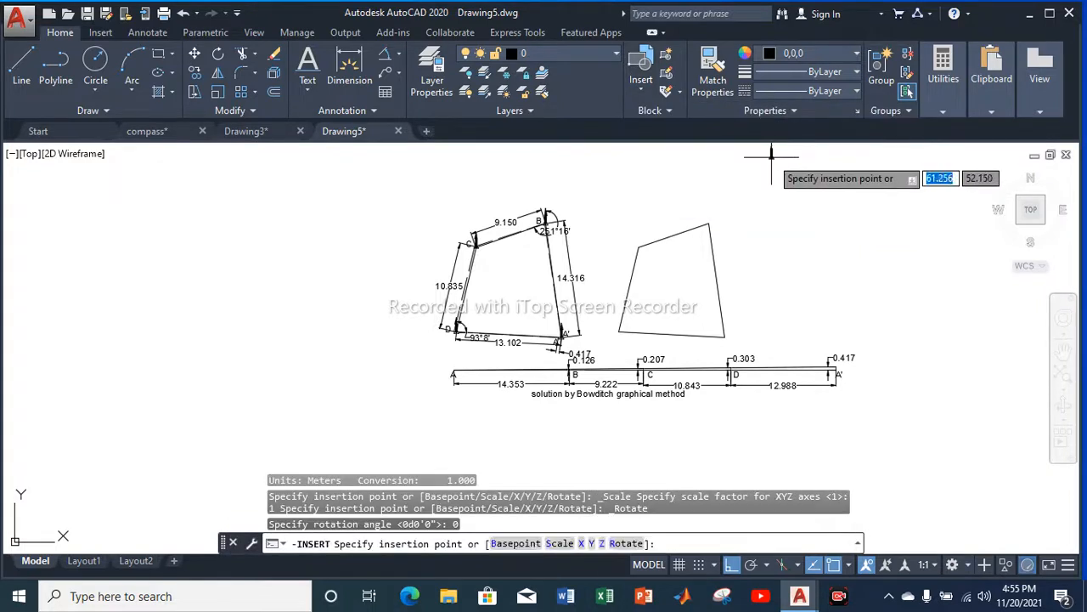
click(641, 69)
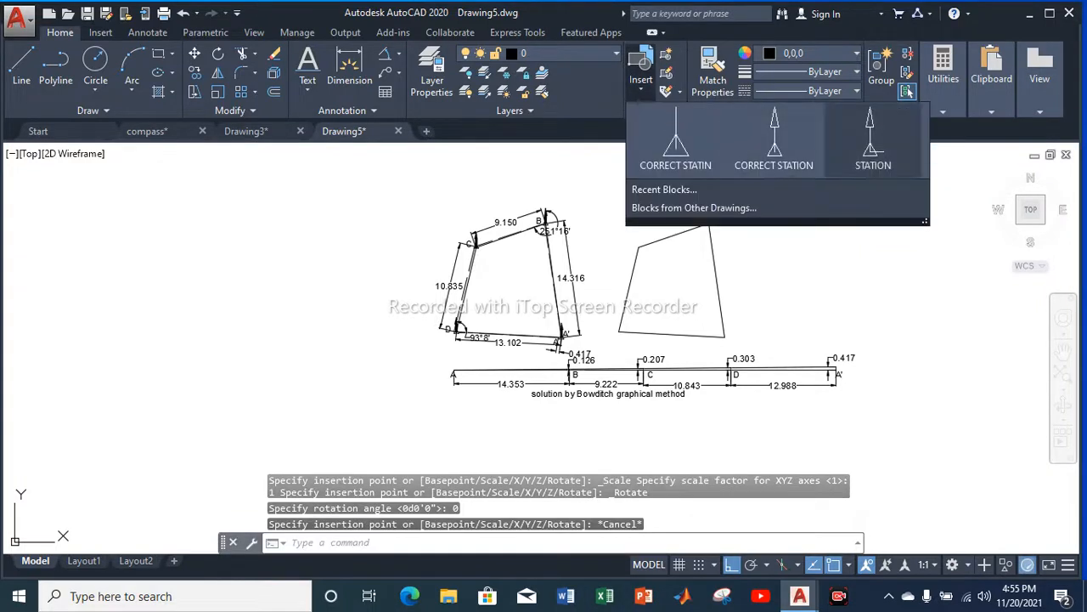
click(874, 140)
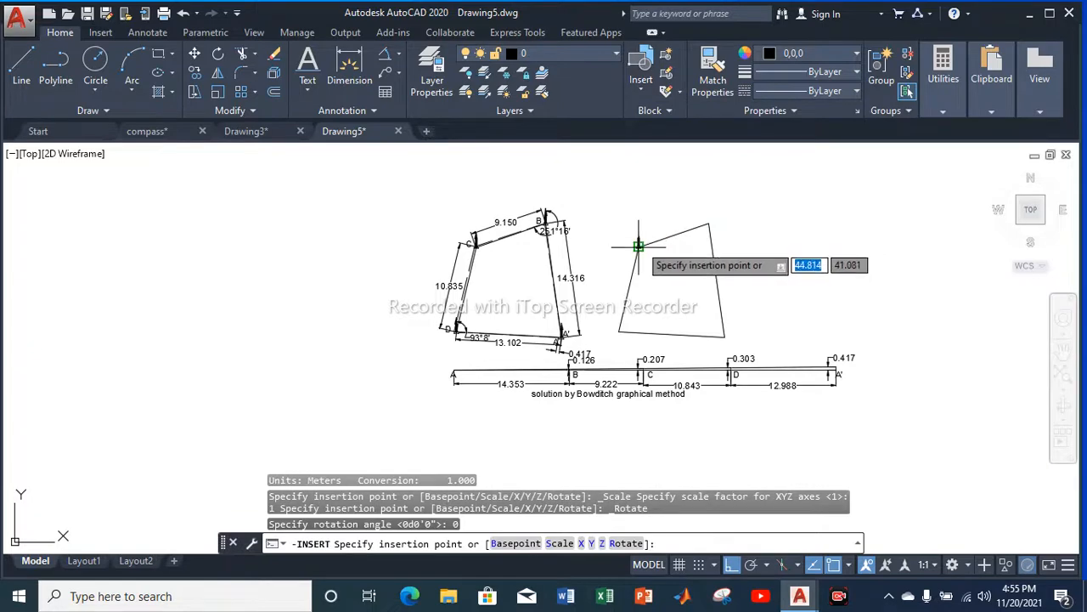
scroll(638, 242, up, 4)
scroll(639, 244, up, 5)
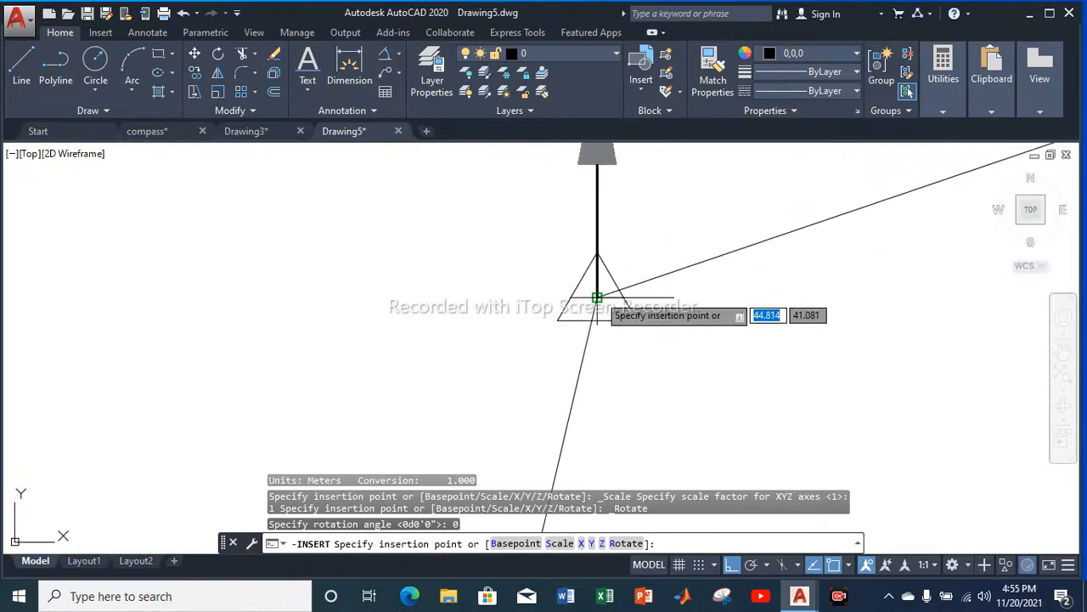
click(598, 297)
scroll(620, 226, down, 2)
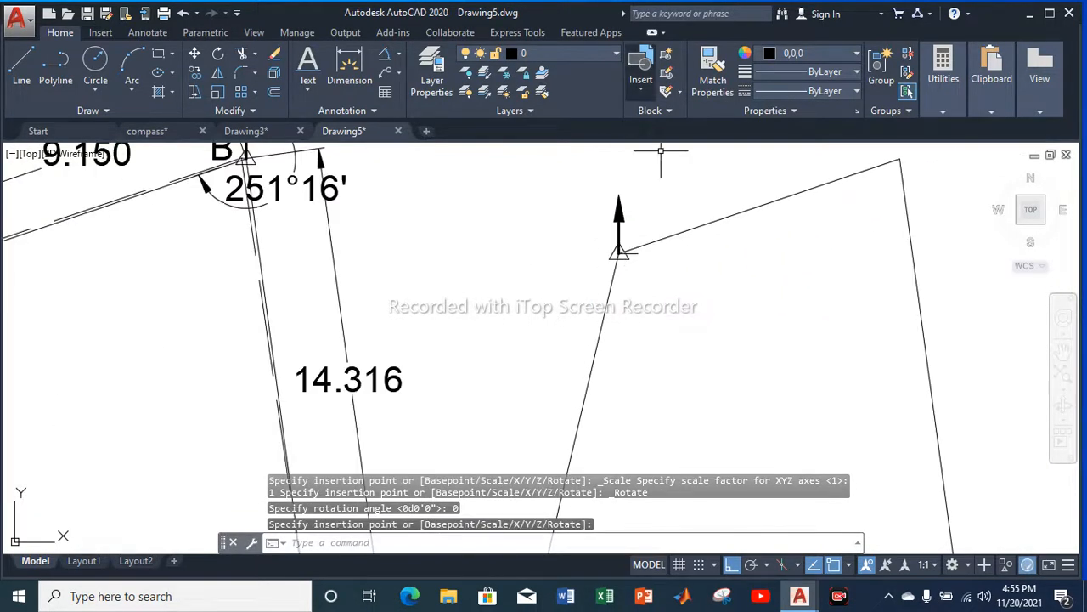
Insert another STATION block at corner D of the copied traverse
click(641, 68)
click(874, 140)
scroll(620, 365, down, 6)
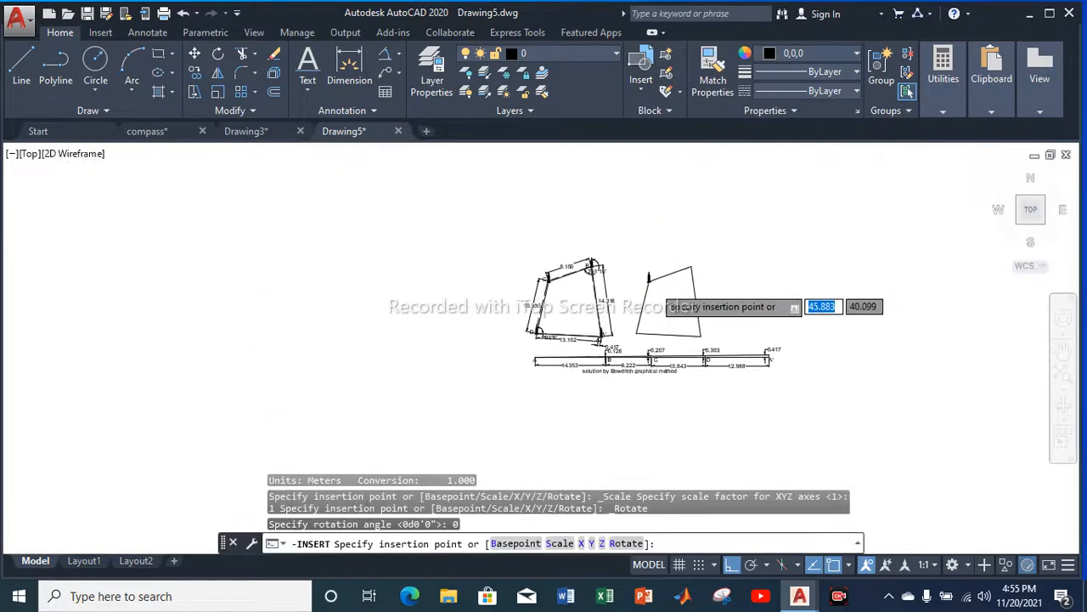
scroll(620, 364, up, 6)
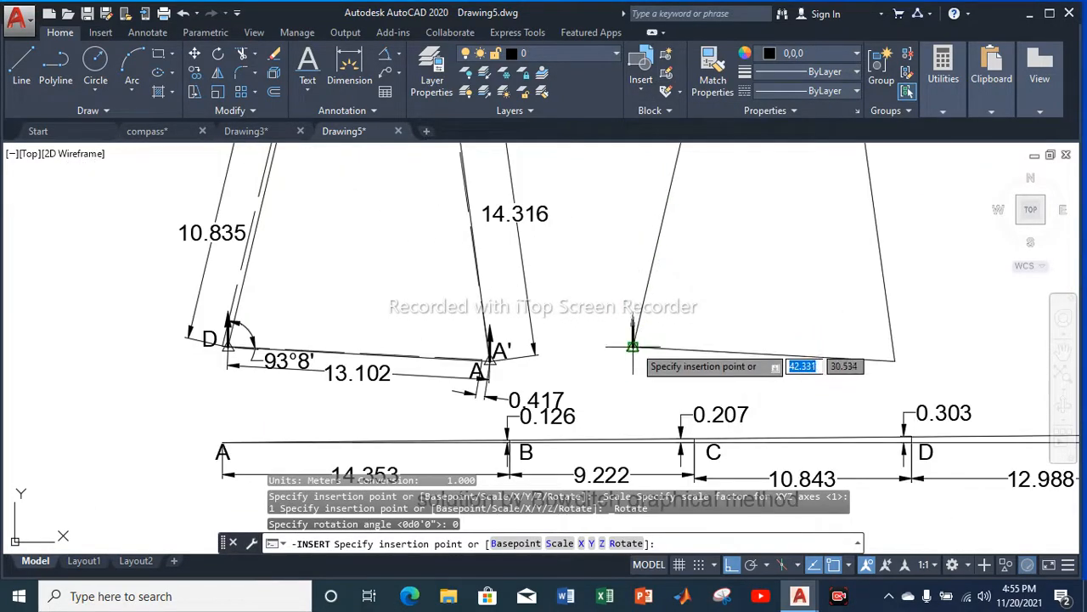
scroll(631, 349, up, 6)
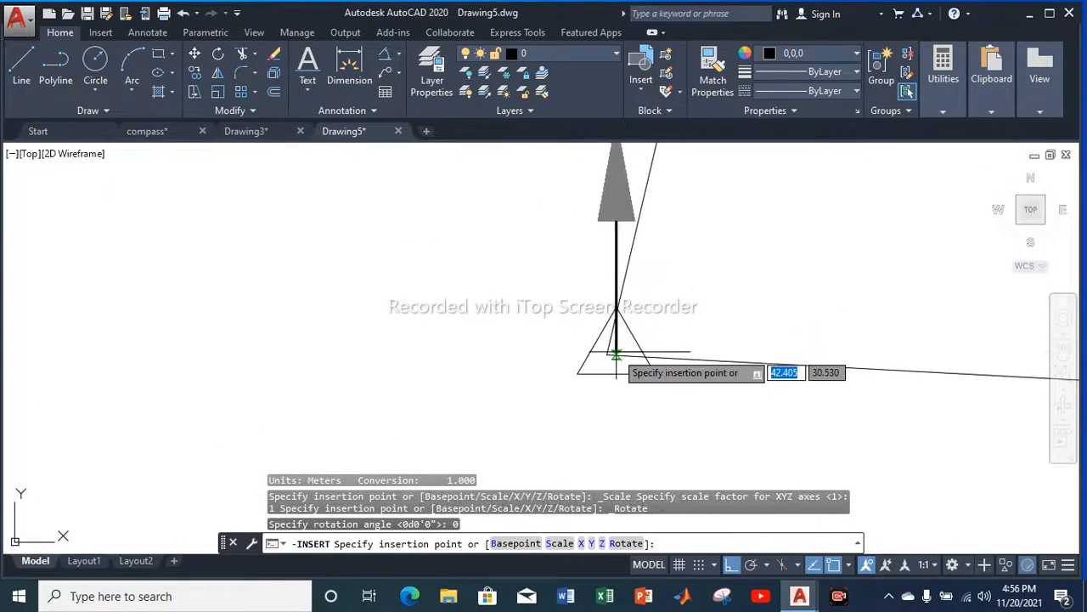
key(Escape)
scroll(607, 355, down, 5)
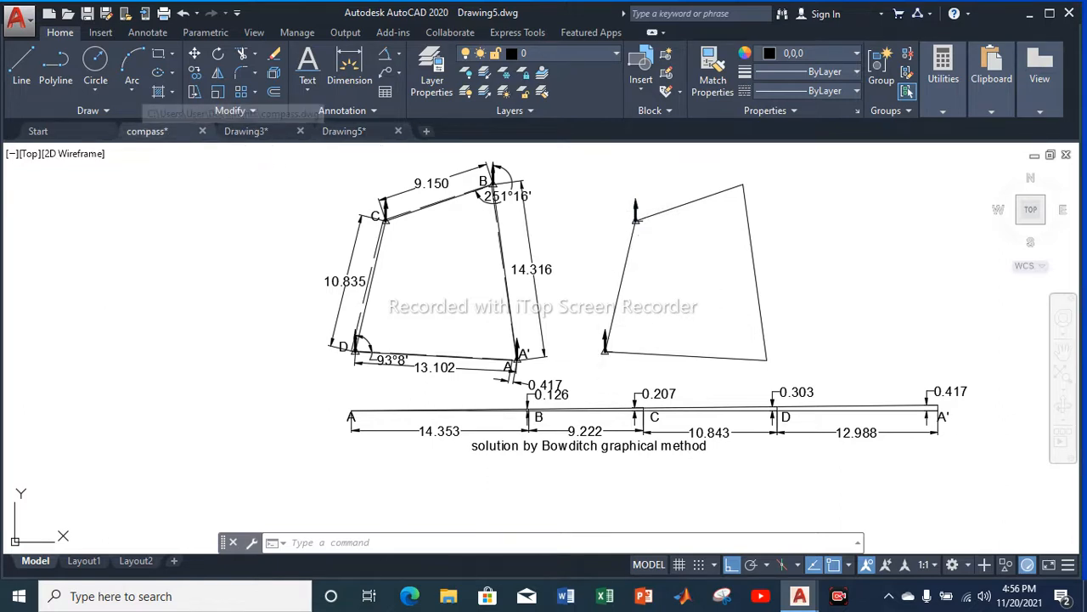
Examine in the compass drawing how stone mark X is located by distances and bearings from stations C and D, and return to Drawing5
click(146, 131)
scroll(459, 316, up, 6)
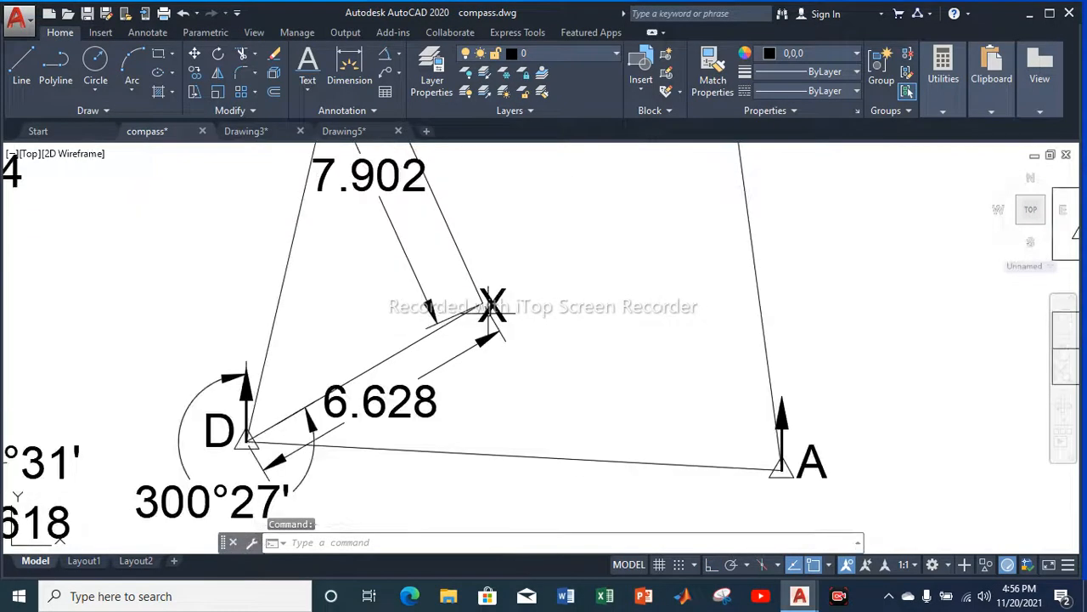
scroll(490, 306, down, 4)
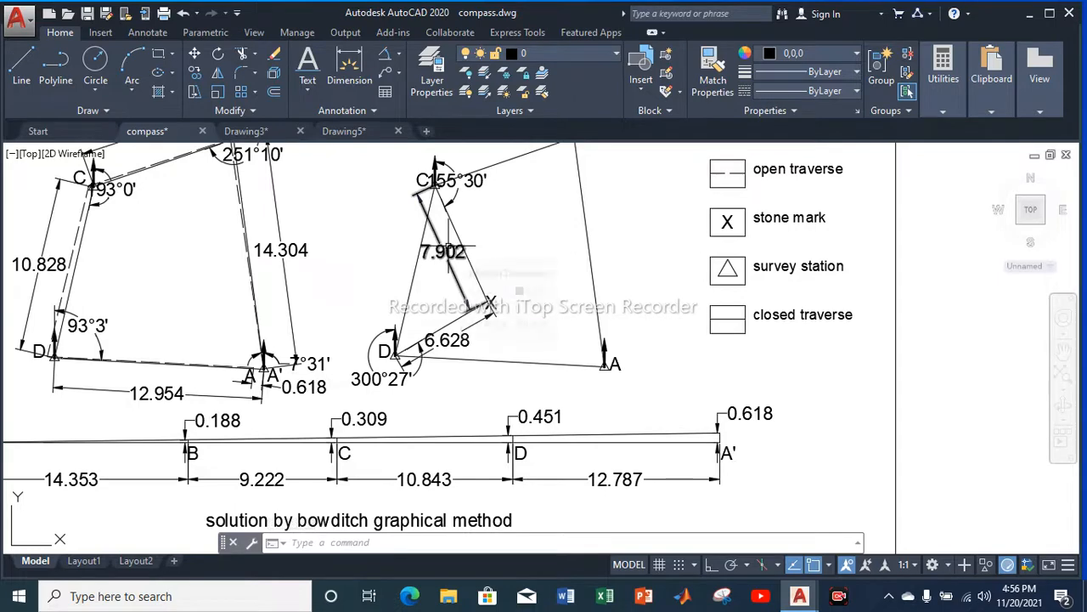
mouse_move(451, 252)
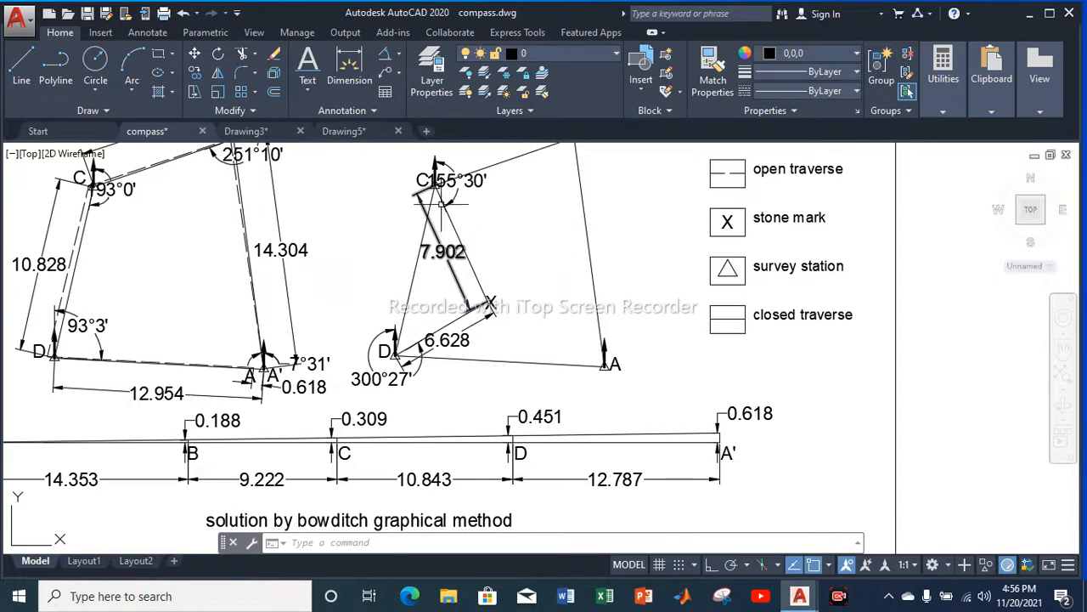
scroll(433, 165, up, 2)
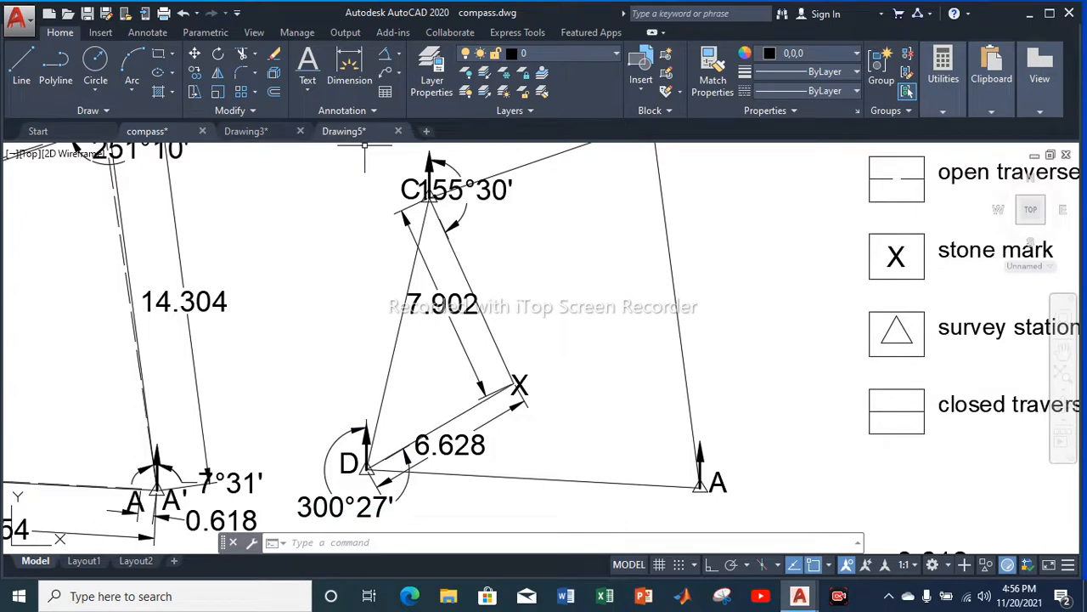
click(343, 130)
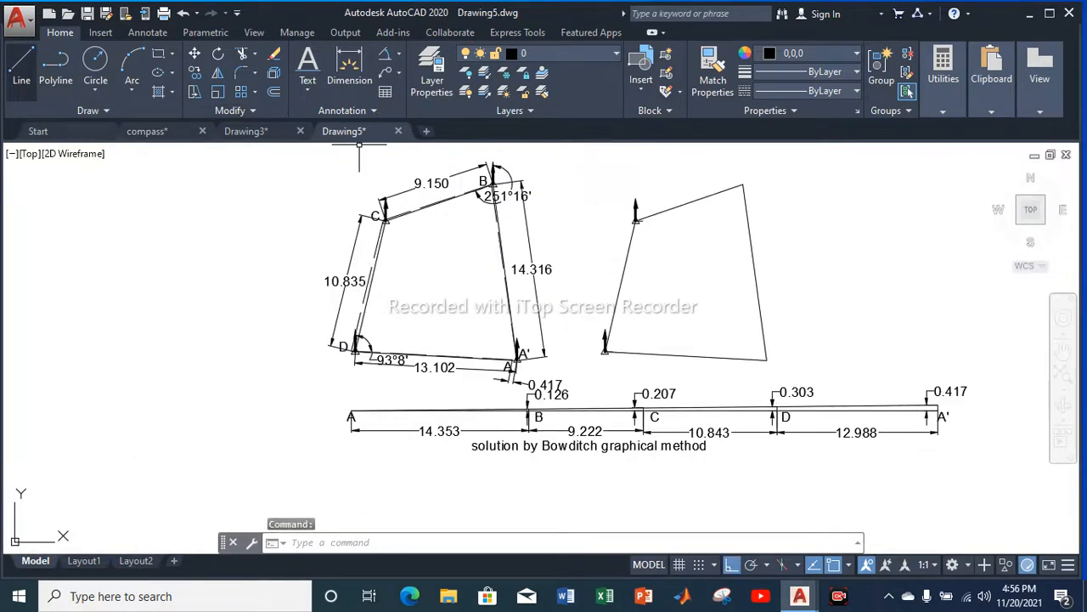
click(21, 68)
scroll(635, 219, up, 3)
scroll(634, 237, down, 2)
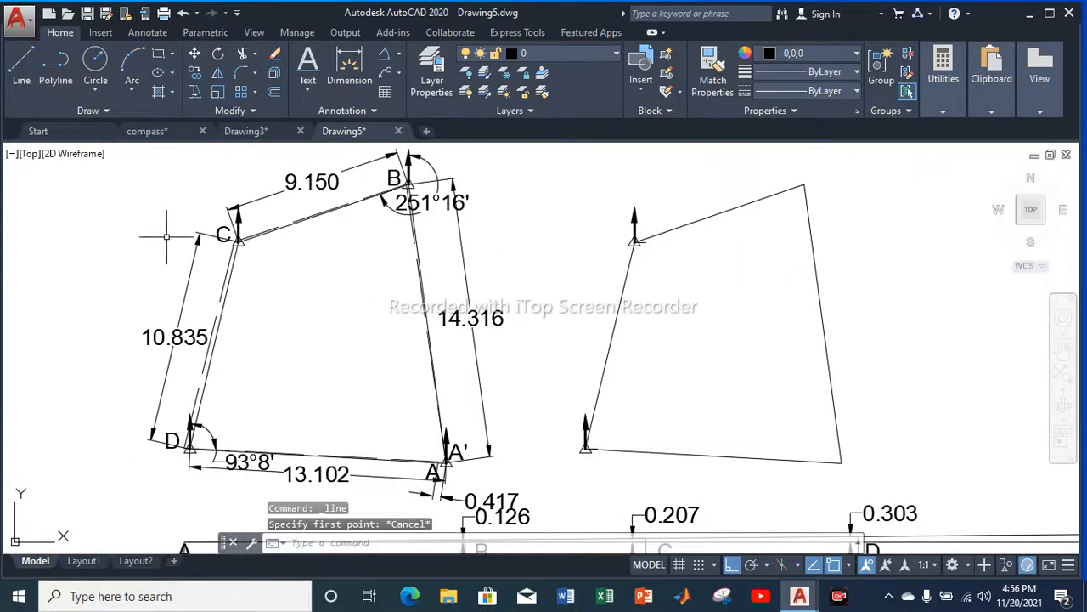
key(Escape)
click(224, 234)
key(Escape)
scroll(225, 235, up, 2)
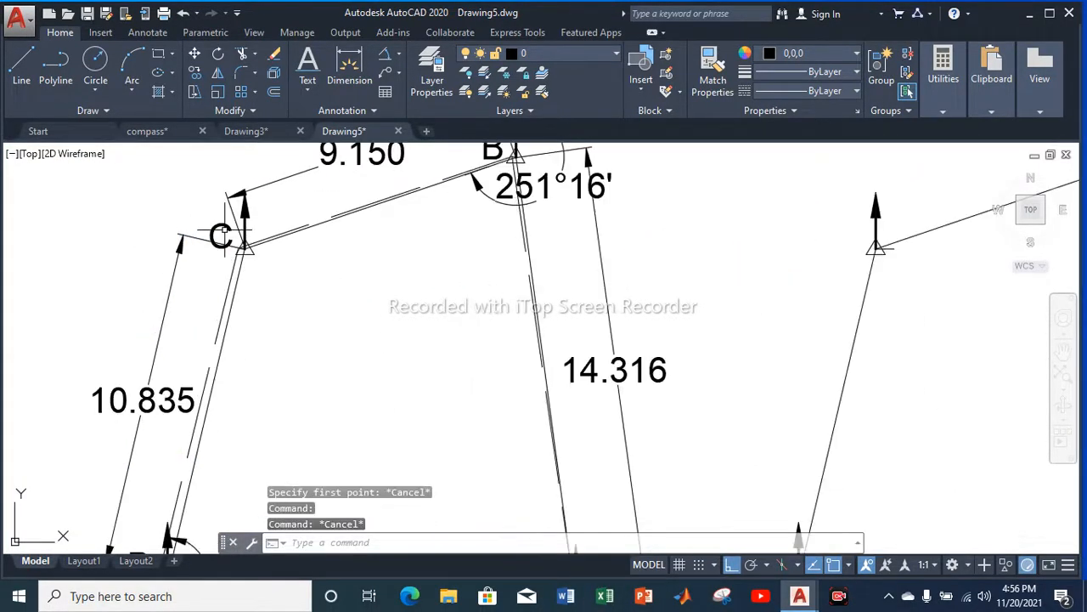
click(223, 234)
key(Escape)
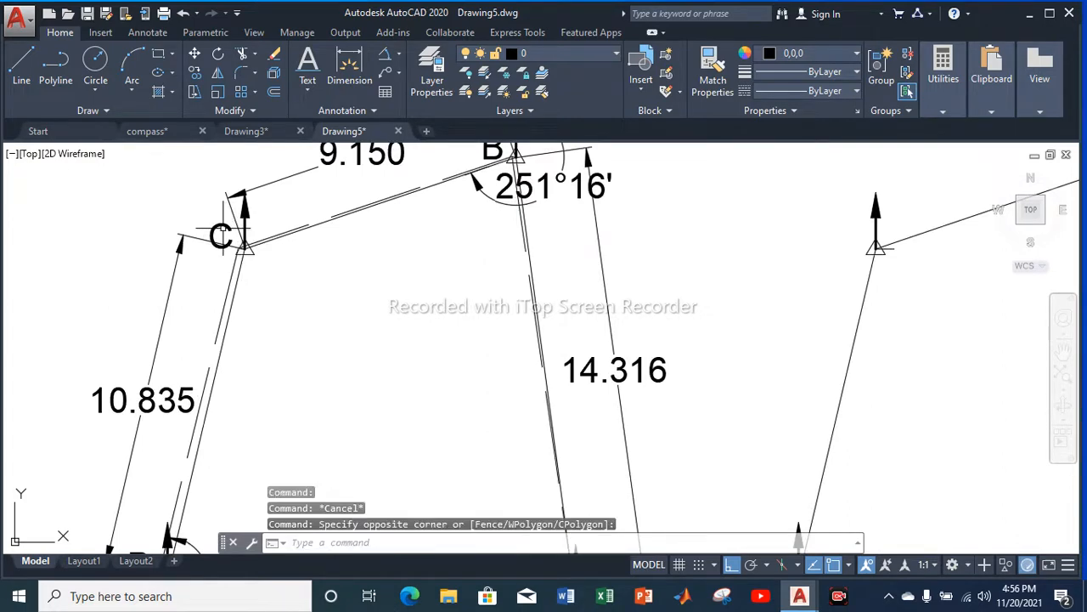
Copy the original traverse's C label to beside corner C of the copied traverse, with Ortho off for free placement
scroll(221, 230, up, 5)
click(219, 228)
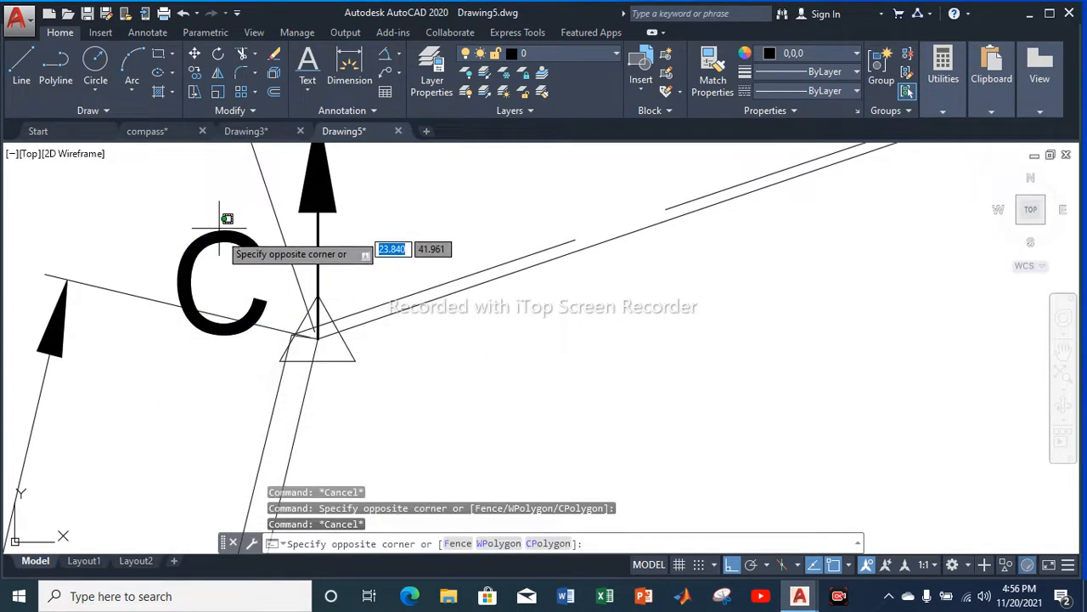
key(Escape)
drag(254, 246, 247, 280)
right_click(230, 280)
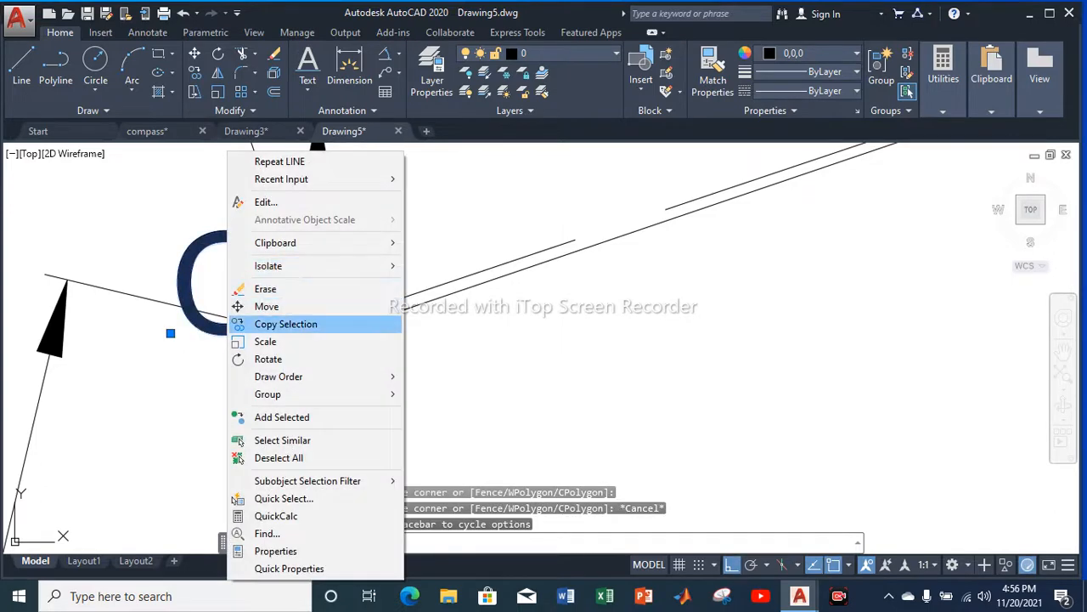
click(286, 323)
scroll(250, 257, down, 5)
scroll(252, 257, down, 3)
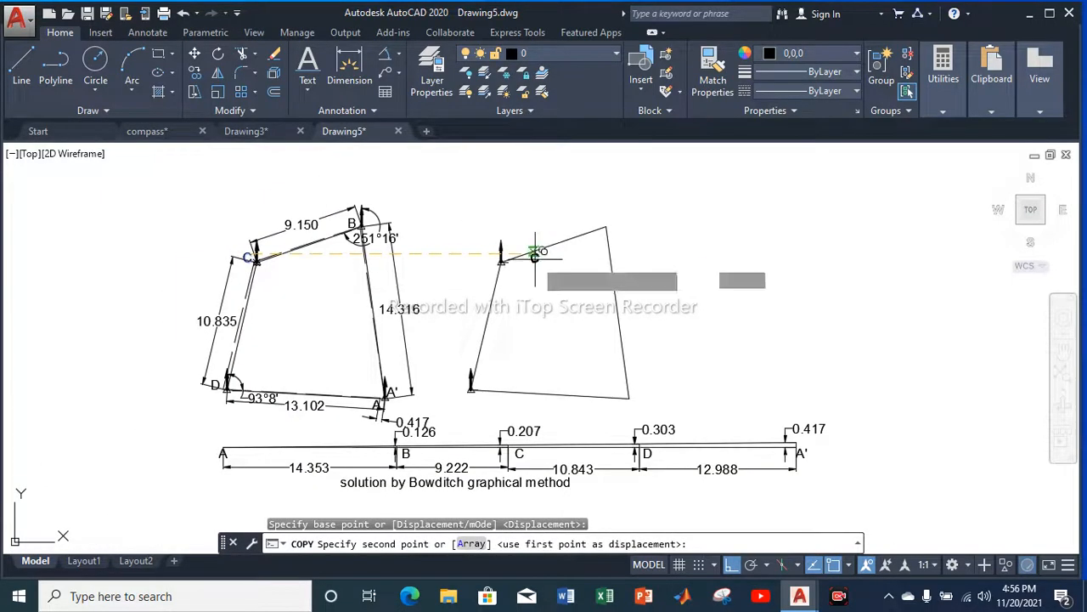
scroll(510, 244, up, 3)
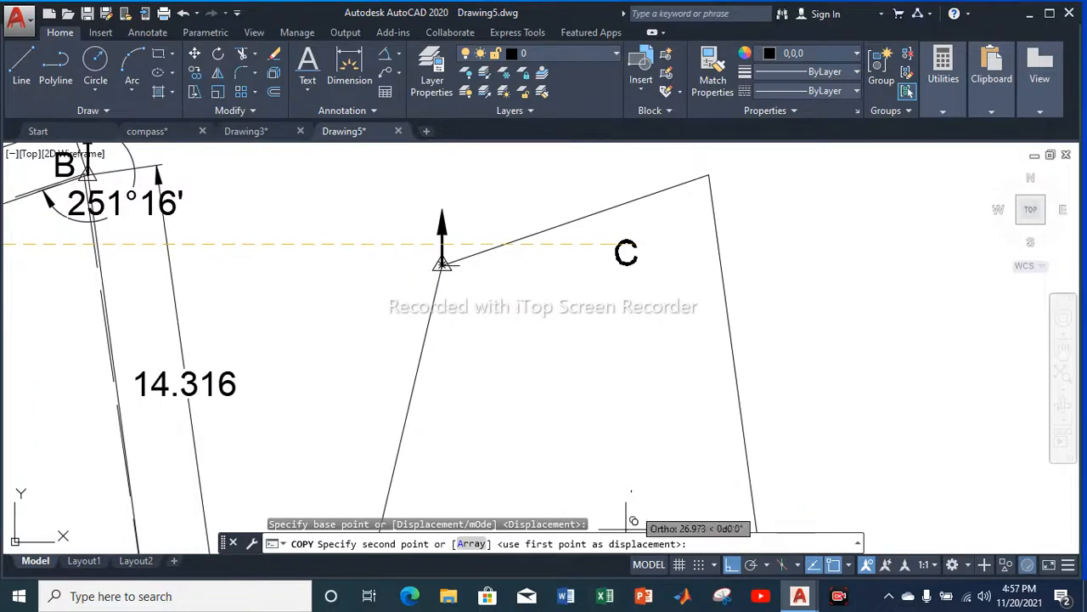
key(F8)
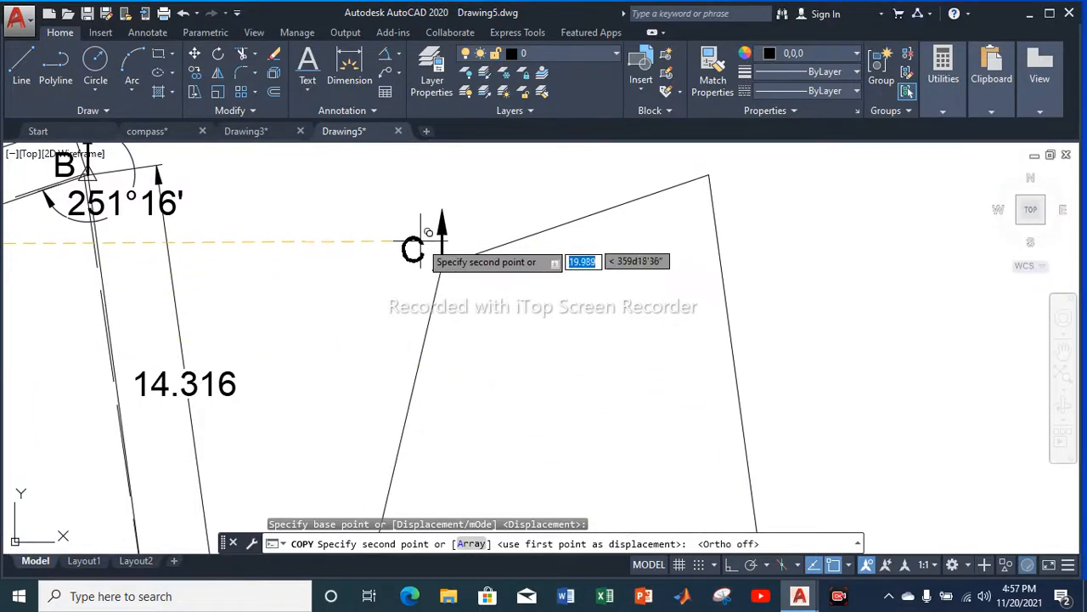
click(422, 255)
Place further copies of the C label beside the other three corners of the copied traverse and finish copying
scroll(424, 266, down, 3)
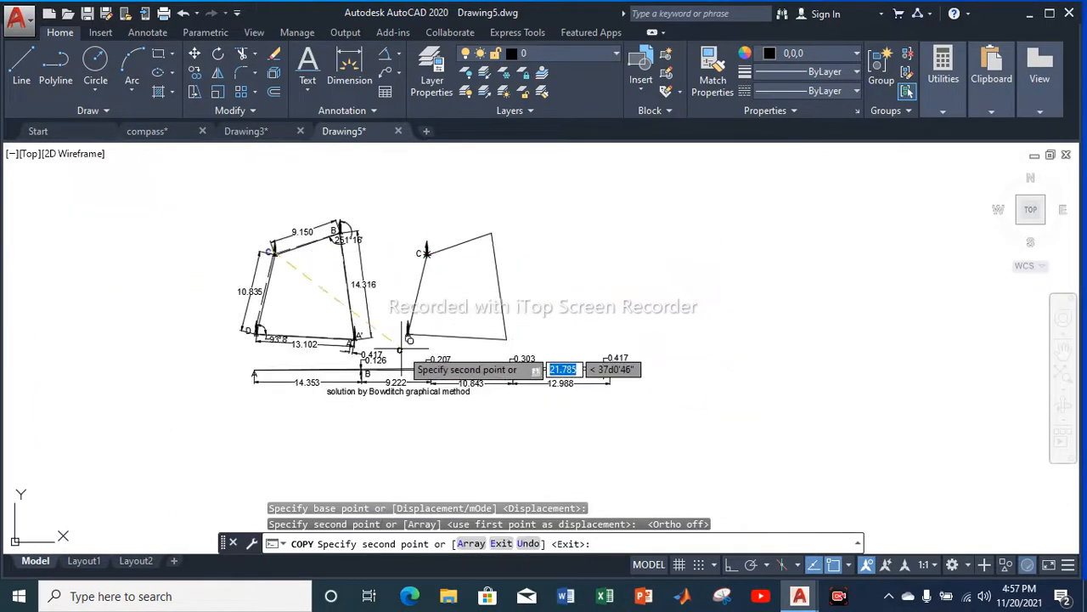
scroll(401, 350, up, 3)
click(409, 316)
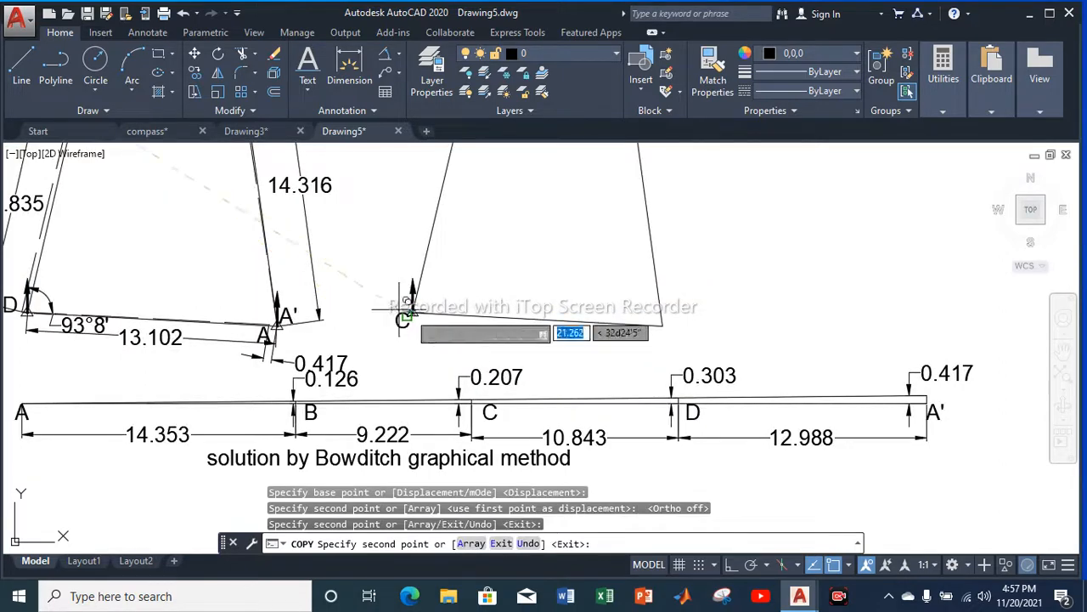
click(678, 336)
scroll(672, 332, up, 3)
scroll(691, 255, down, 6)
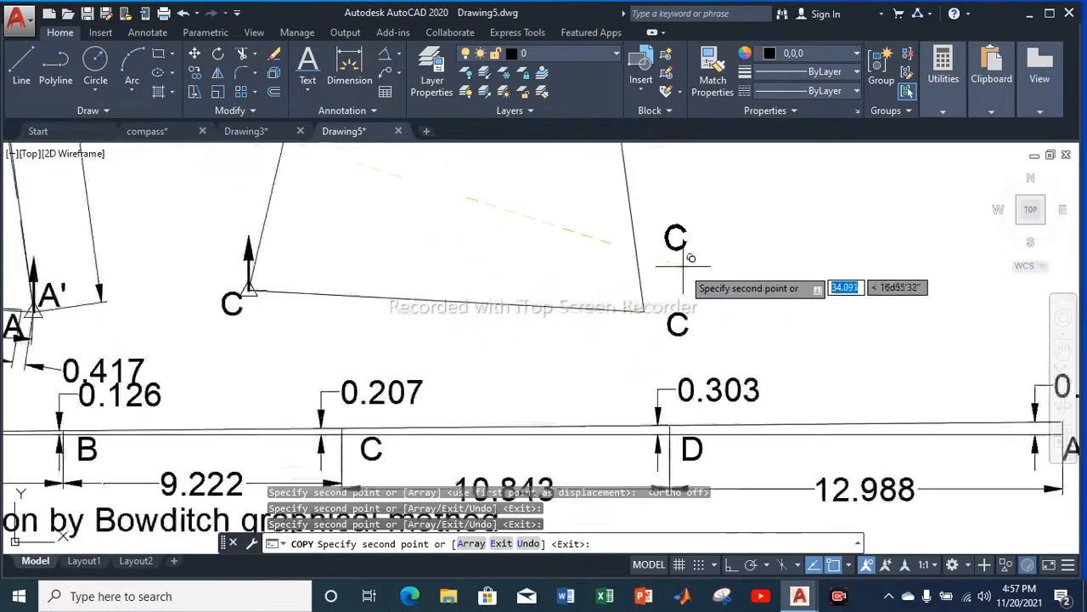
scroll(673, 212, down, 3)
scroll(677, 166, up, 3)
click(666, 174)
key(Escape)
Change the copied label beside the lower station symbol of the copied traverse to D
scroll(556, 187, up, 5)
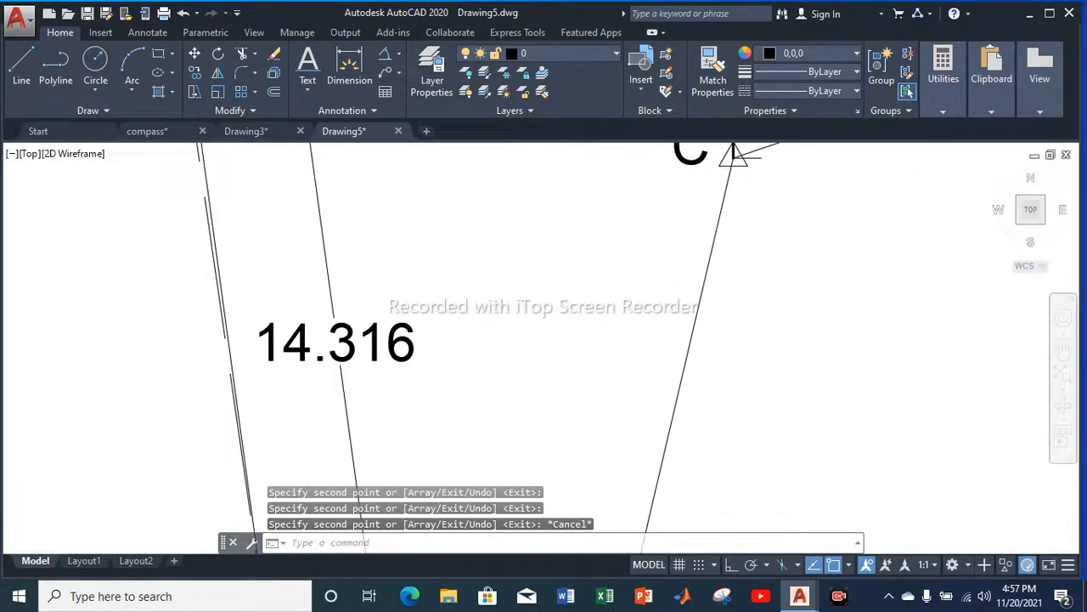
scroll(613, 224, down, 4)
scroll(614, 303, up, 3)
click(620, 282)
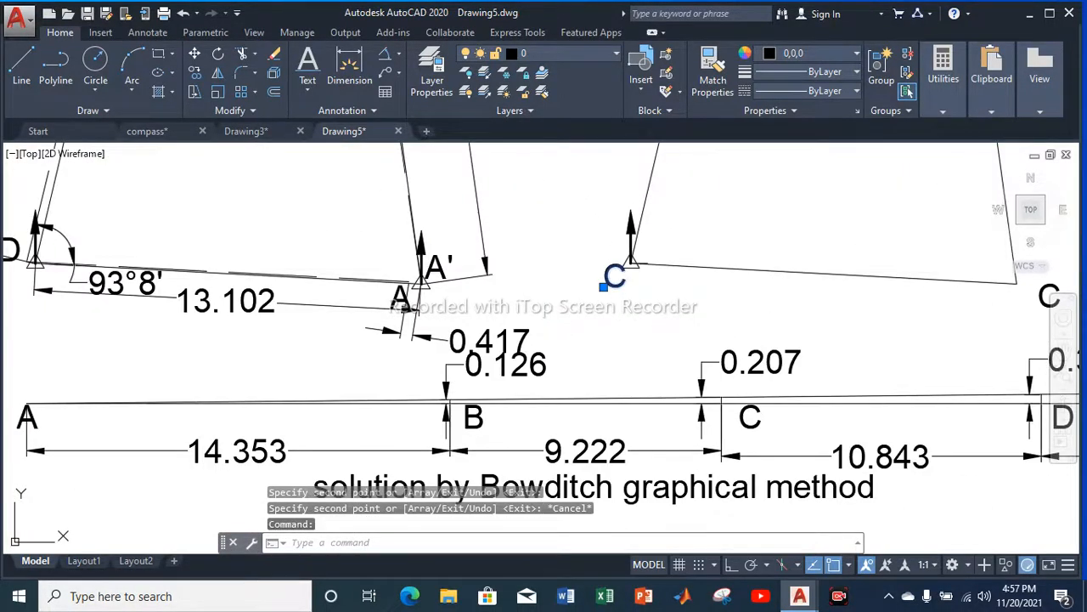
double_click(617, 279)
text(D)
key(Return)
Change the copied traverse's lower-right corner label to A and its upper-right corner label to B
scroll(629, 289, down, 4)
scroll(509, 199, up, 5)
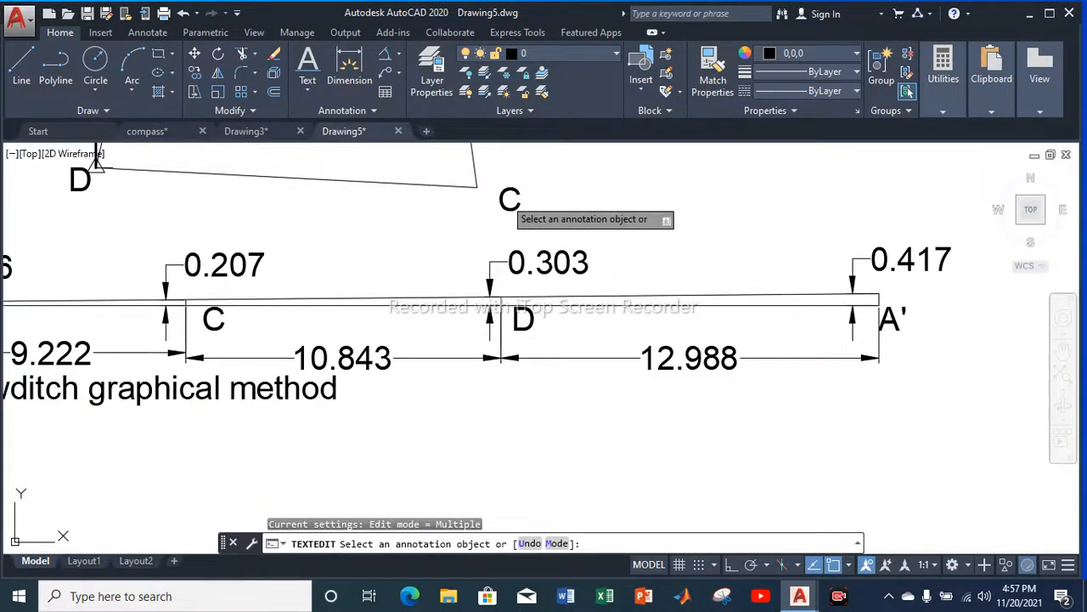
click(510, 200)
text(A)
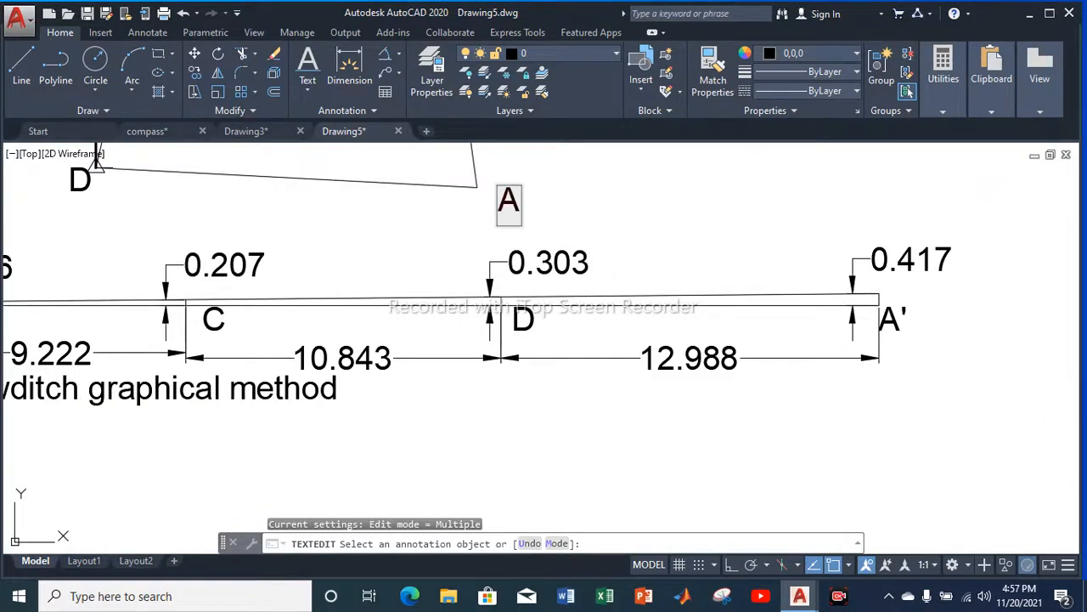
key(Return)
scroll(586, 255, down, 5)
scroll(590, 183, up, 3)
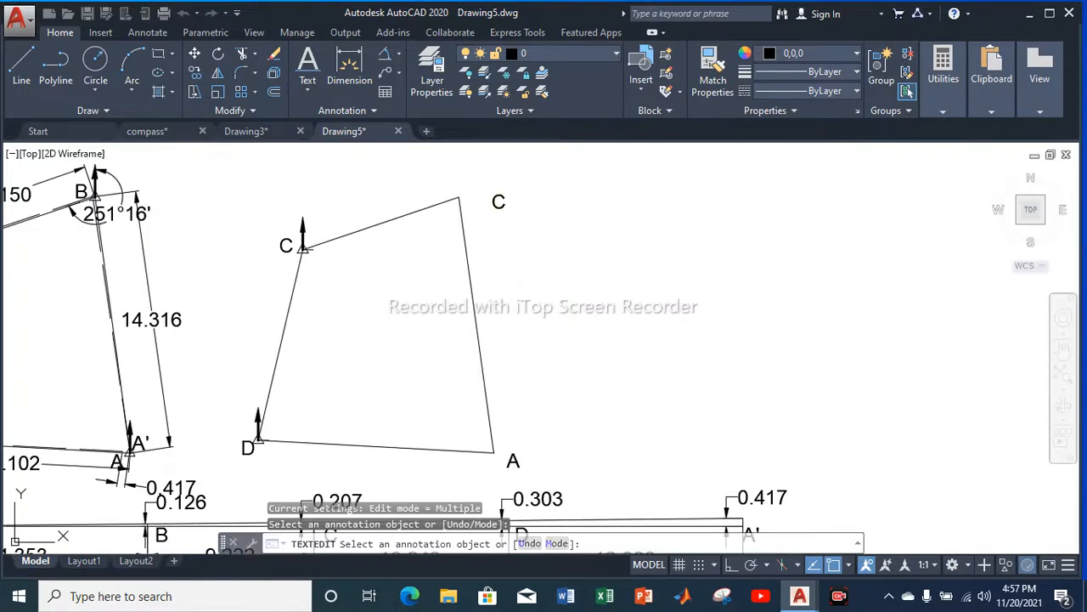
click(498, 202)
text(B)
key(Return)
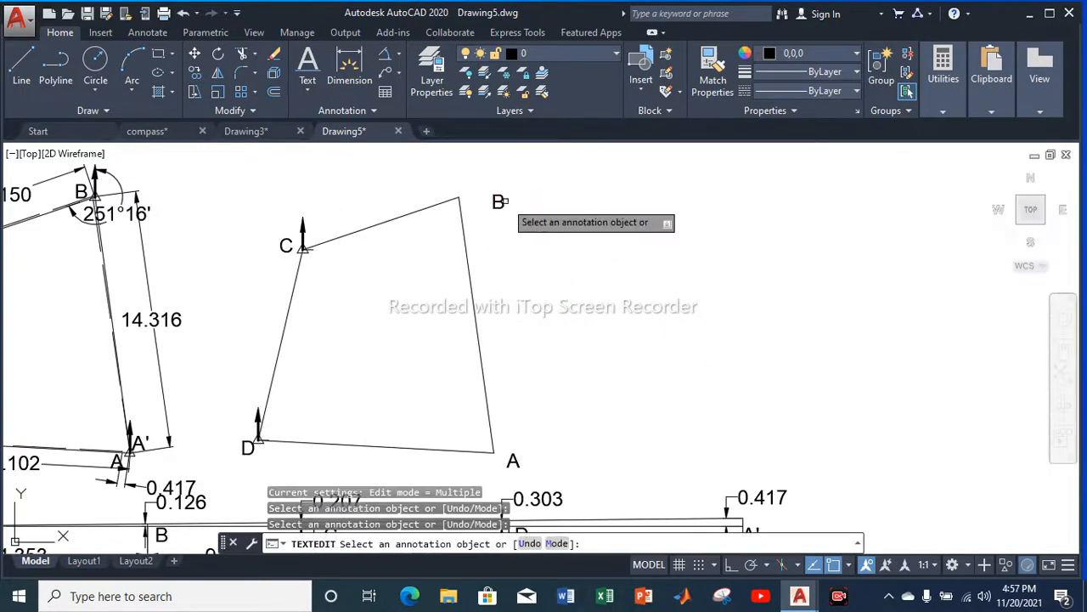
key(Escape)
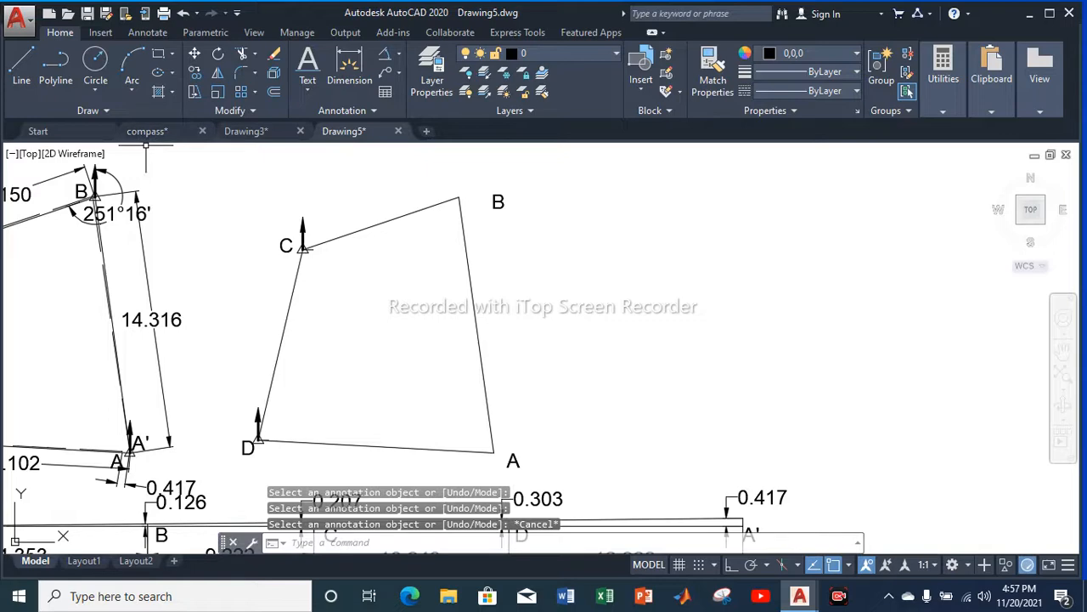
Draw a line from station C of the copied traverse, 7.902 long, at 65d30' below the eastward horizontal
text(l)
key(Return)
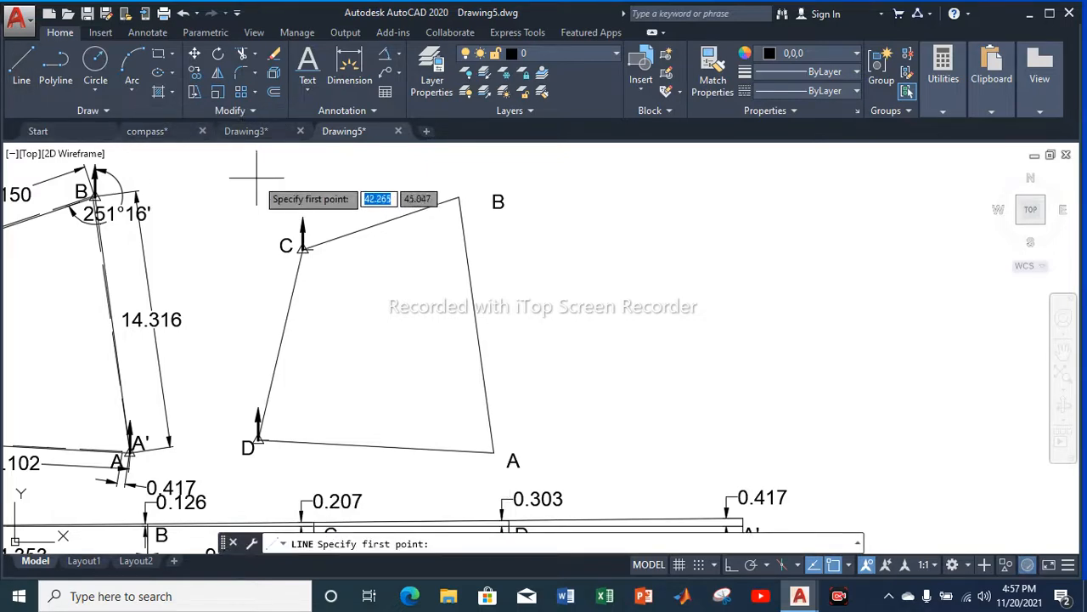
scroll(299, 246, up, 5)
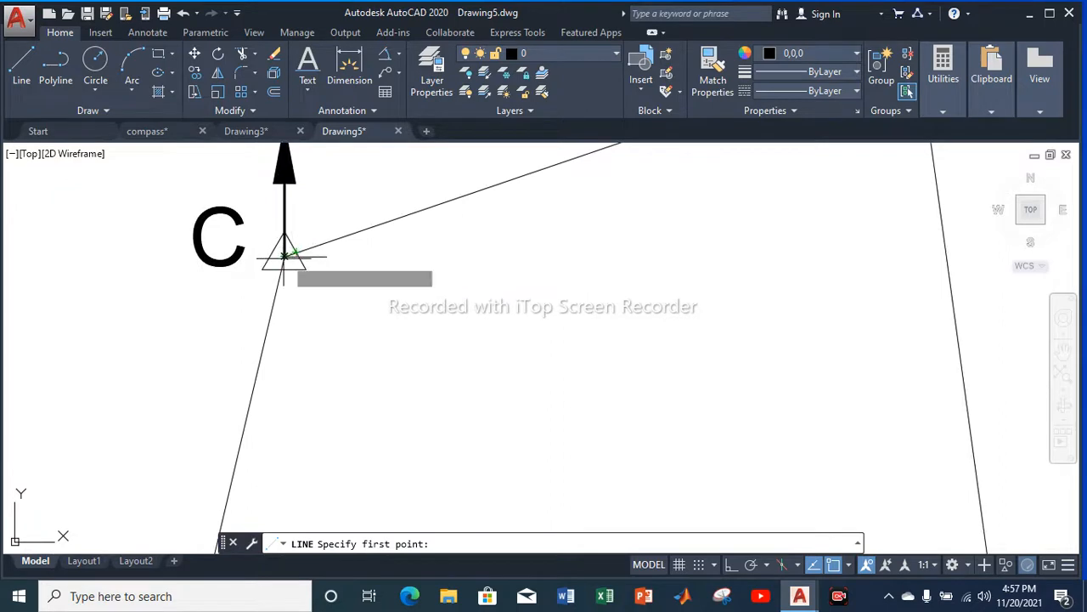
click(284, 255)
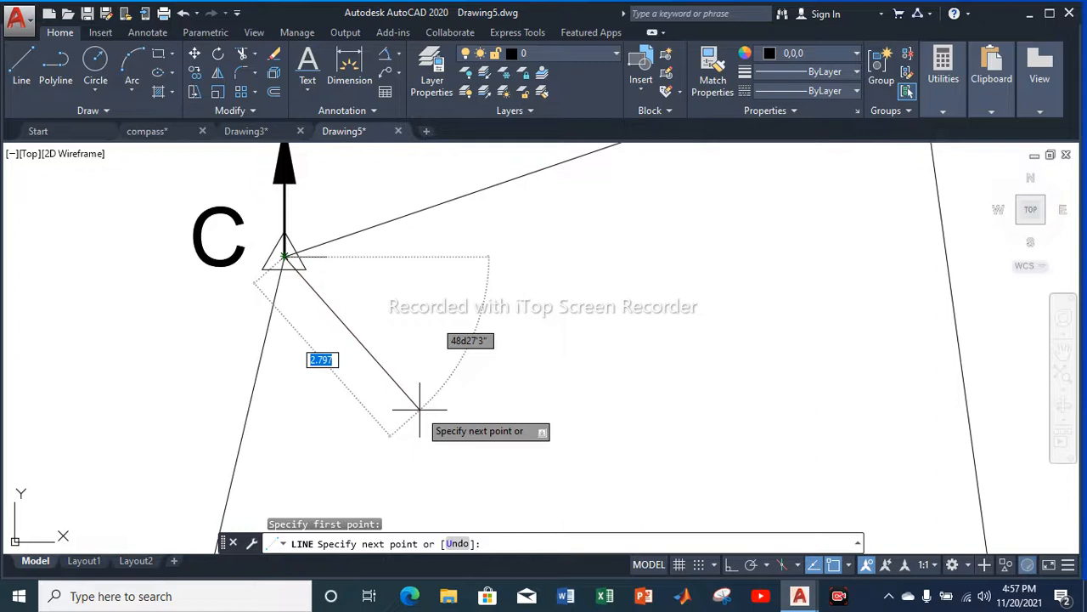
text(7.902)
key(Tab)
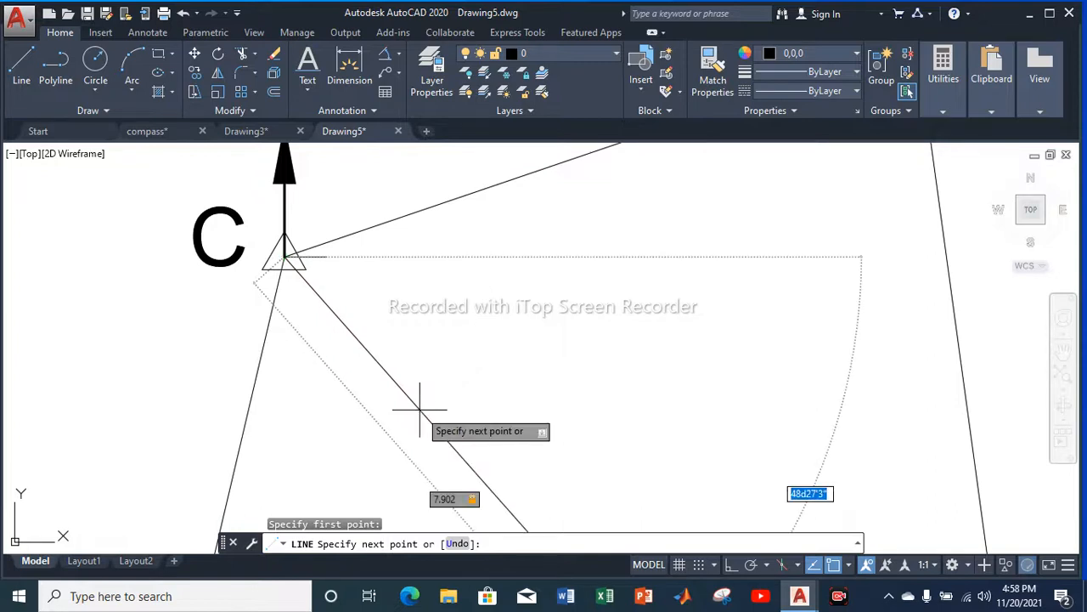
text(65d30)
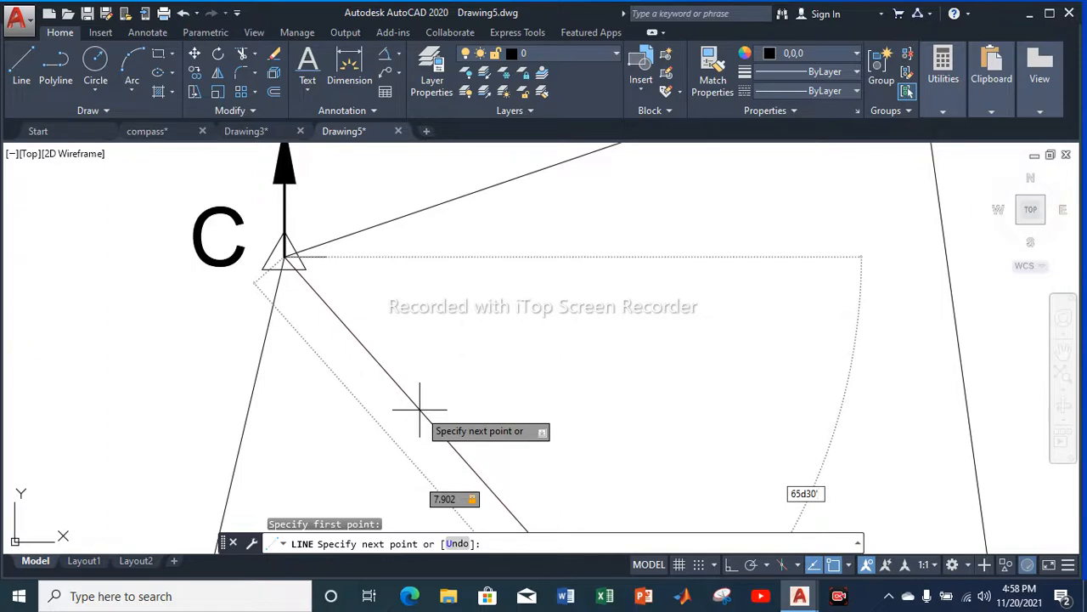
key(Return)
key(Escape)
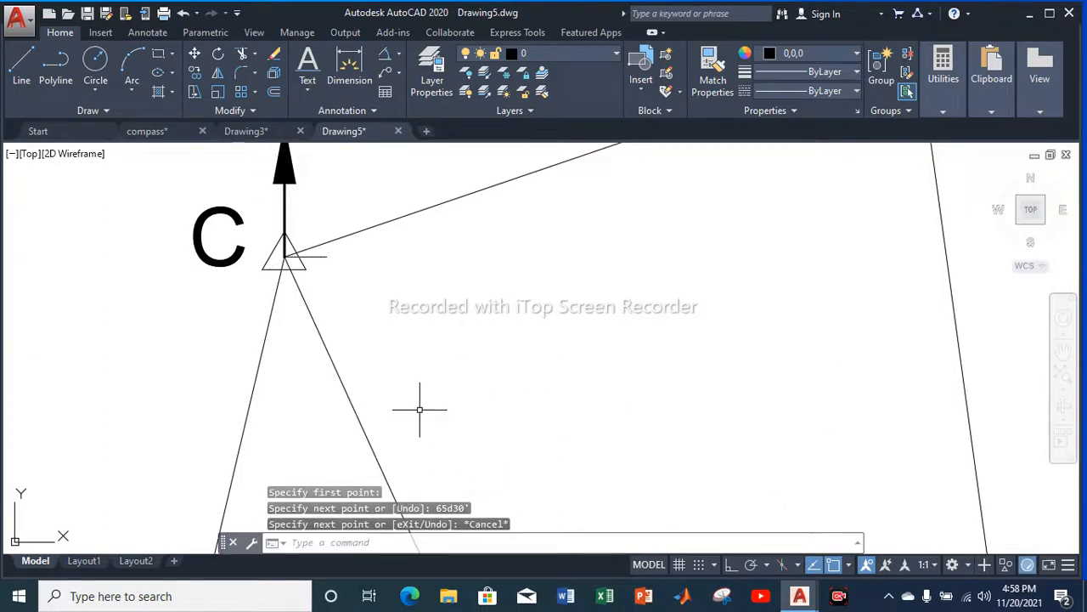
Draw a line from station D of the copied traverse to the free end of the line from C
scroll(419, 410, down, 4)
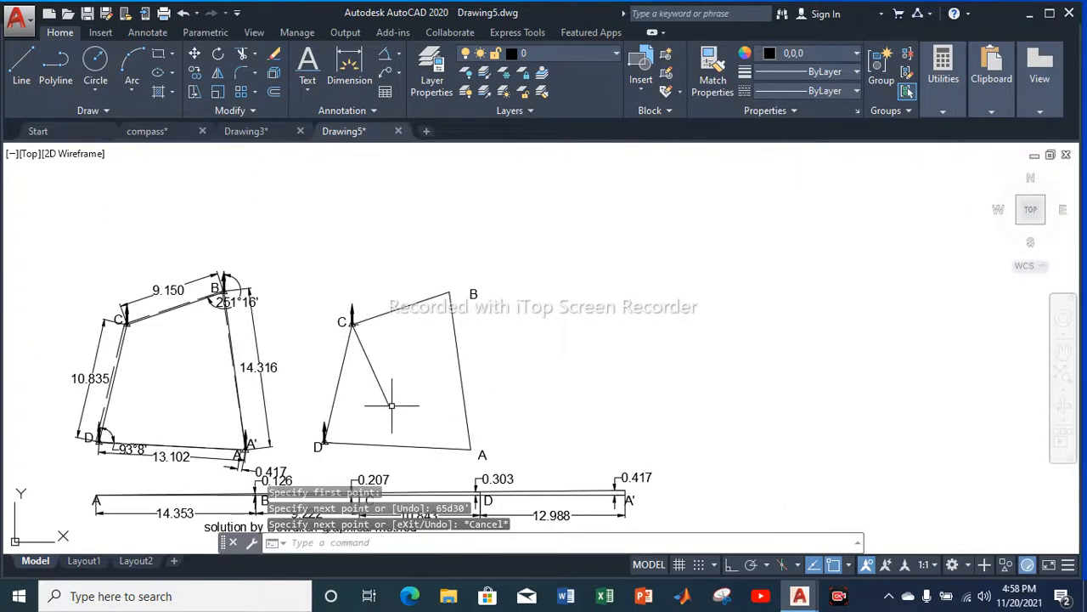
scroll(392, 405, up, 4)
click(21, 62)
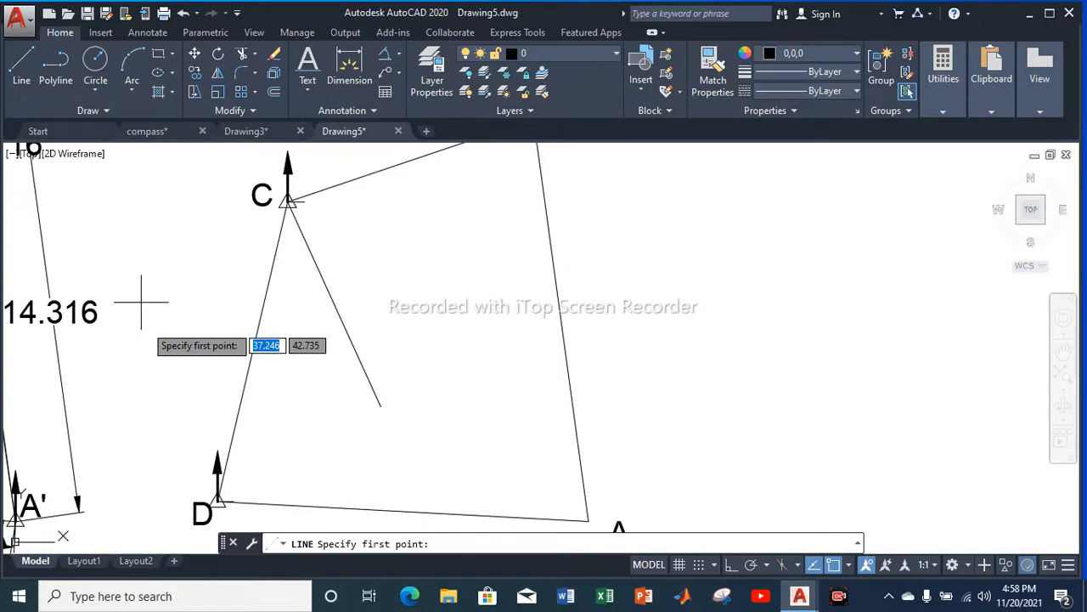
scroll(215, 504, up, 5)
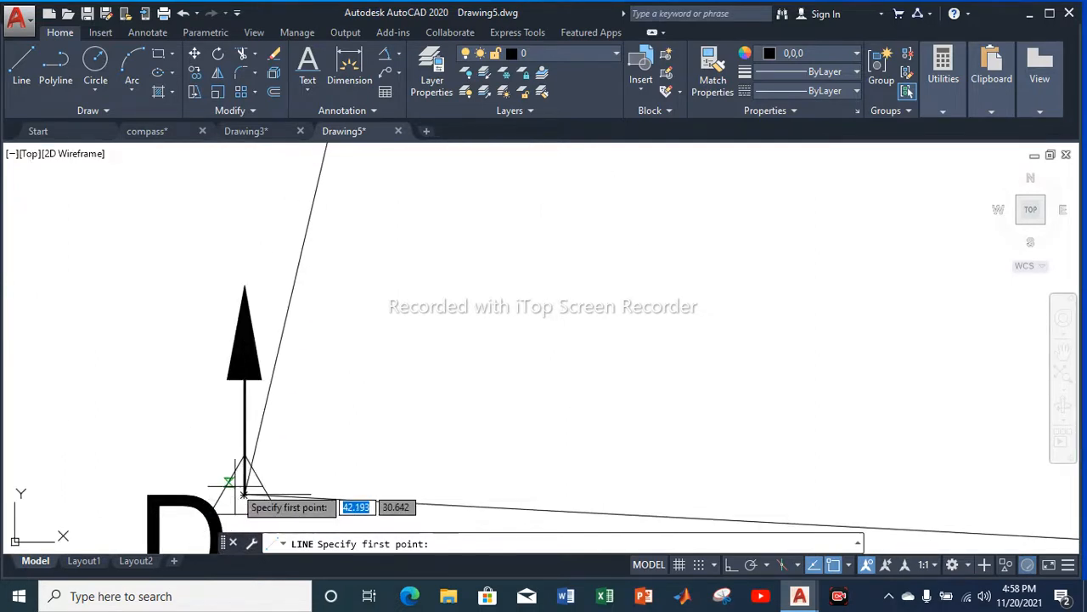
click(244, 493)
scroll(458, 376, down, 5)
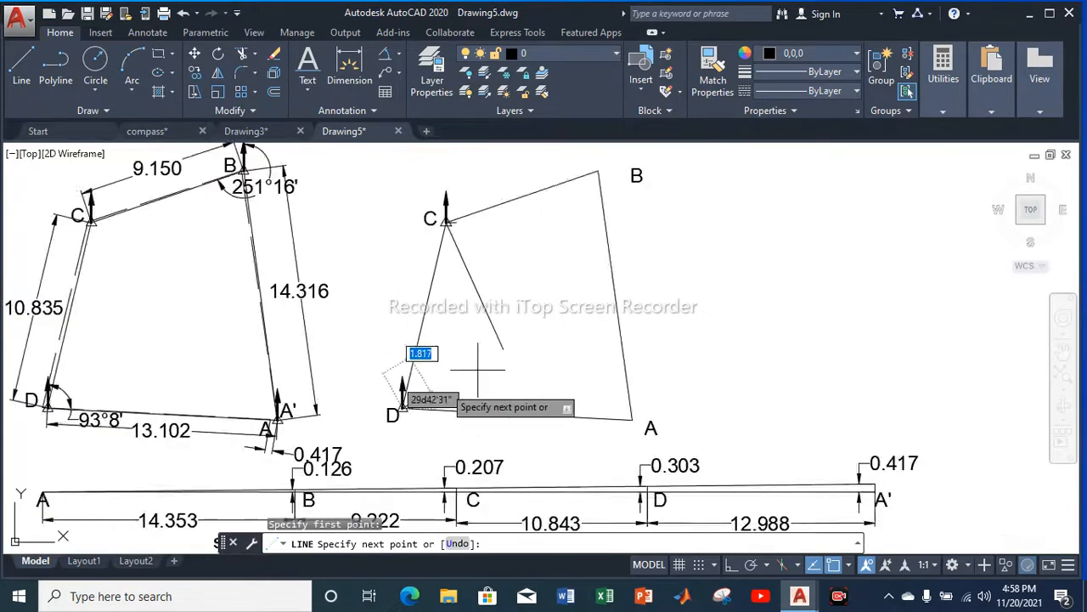
click(502, 348)
key(Escape)
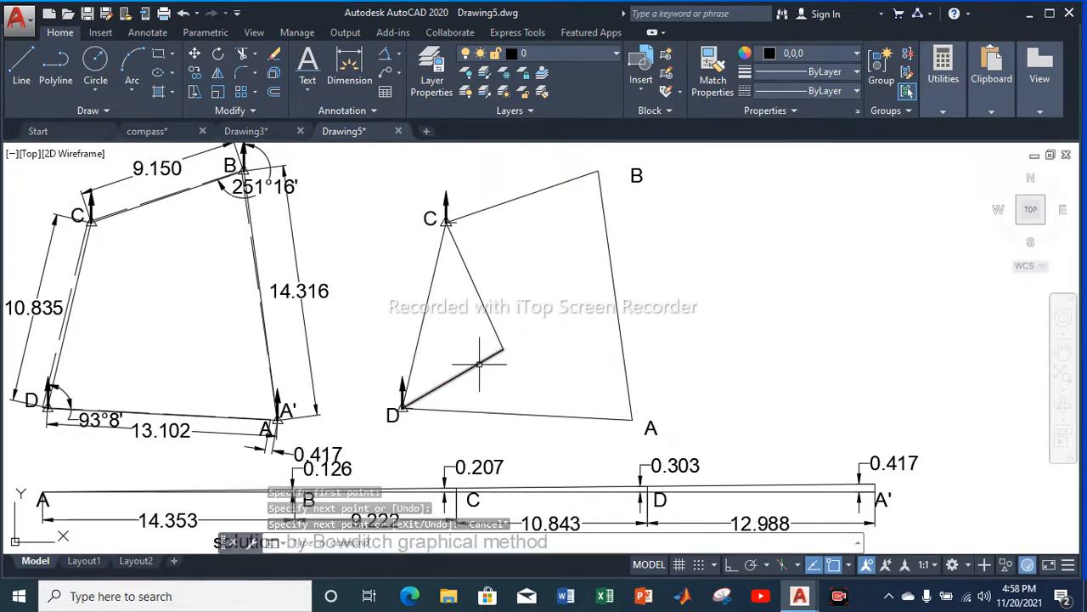
Copy the C label of the copied traverse to beside the point where the lines from C and D meet
scroll(415, 212, up, 4)
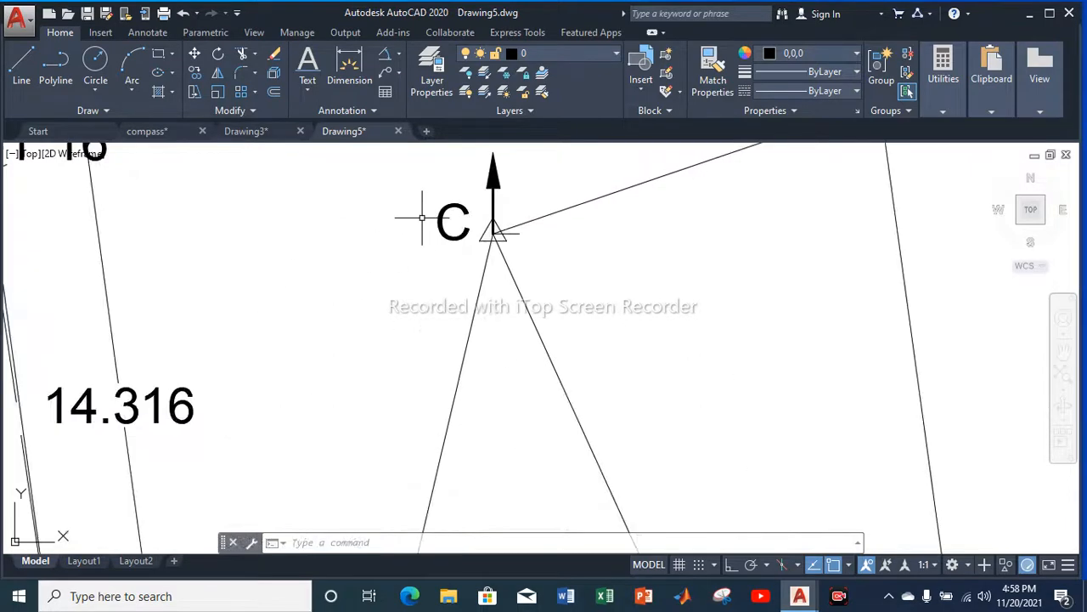
click(442, 225)
right_click(442, 225)
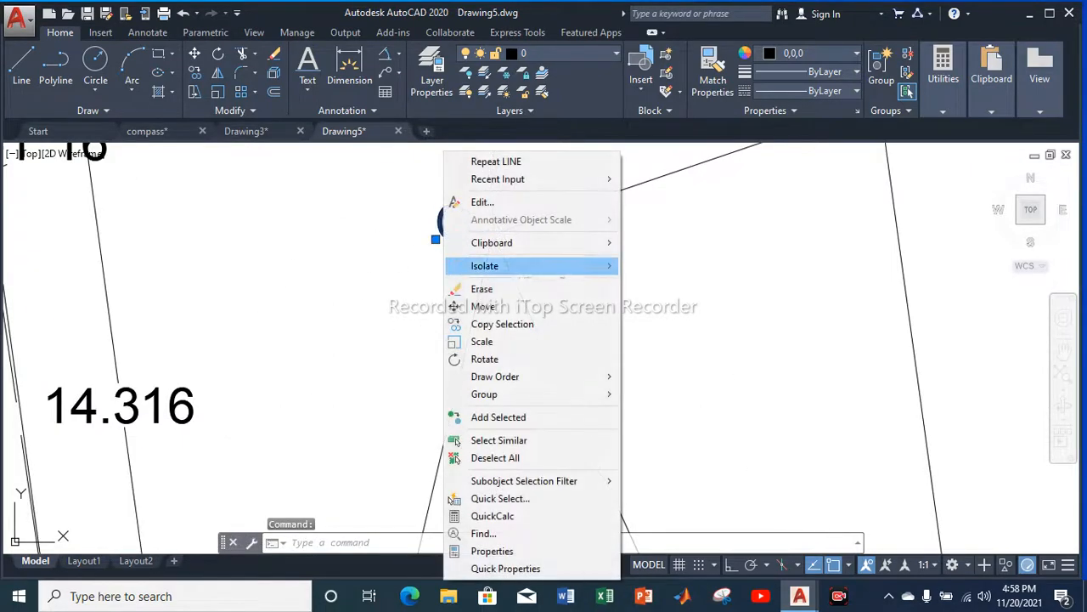
click(497, 323)
click(493, 231)
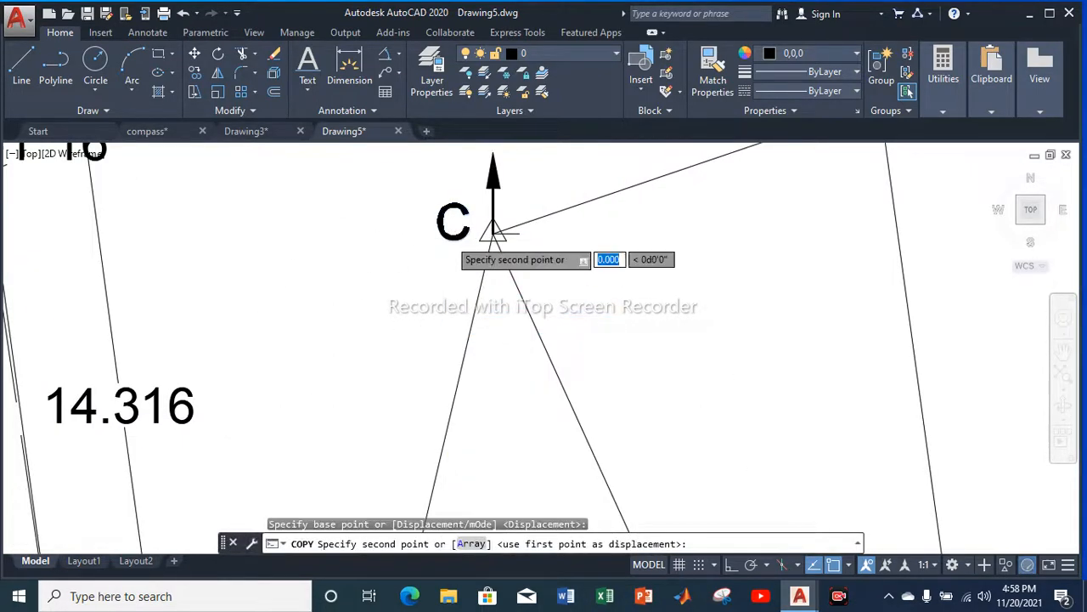
scroll(492, 235, down, 5)
scroll(507, 324, up, 5)
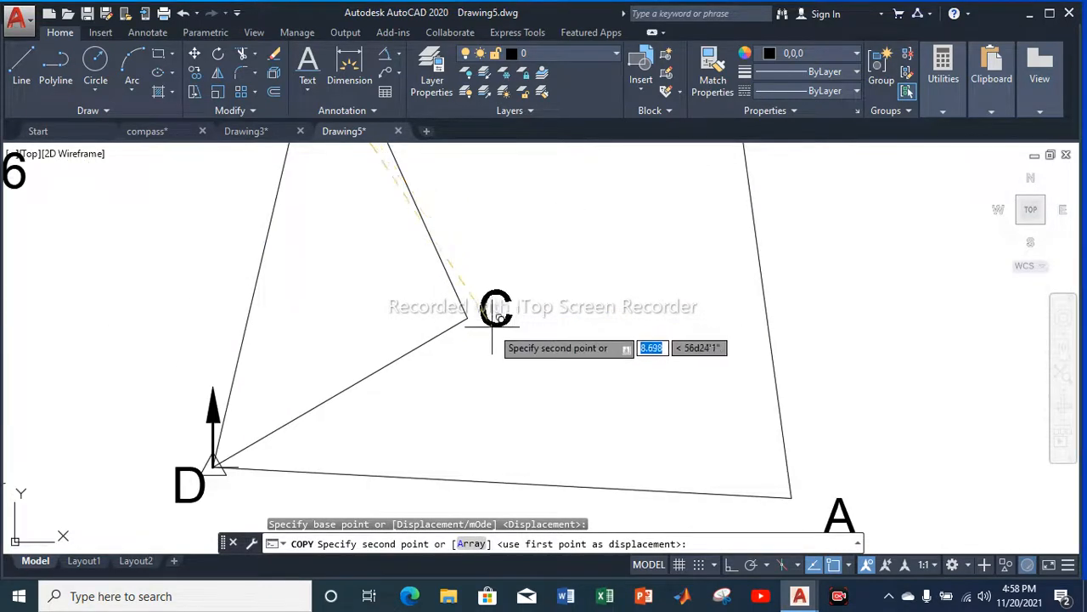
click(484, 331)
key(Escape)
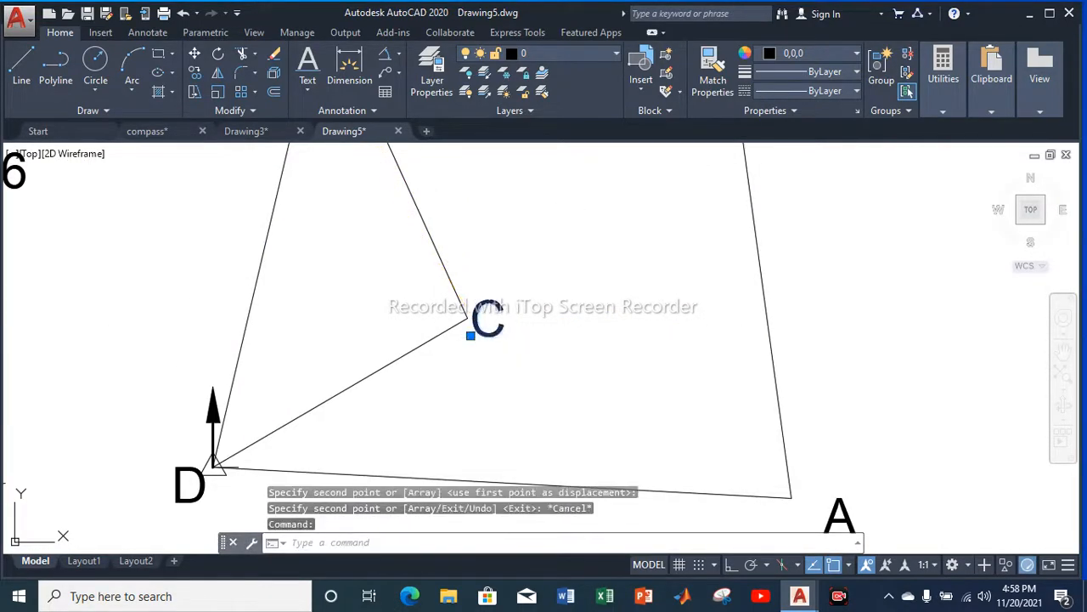
Change the label at the meeting point of the two inner lines to X and finish text editing
double_click(481, 331)
key(BackSpace)
text(X)
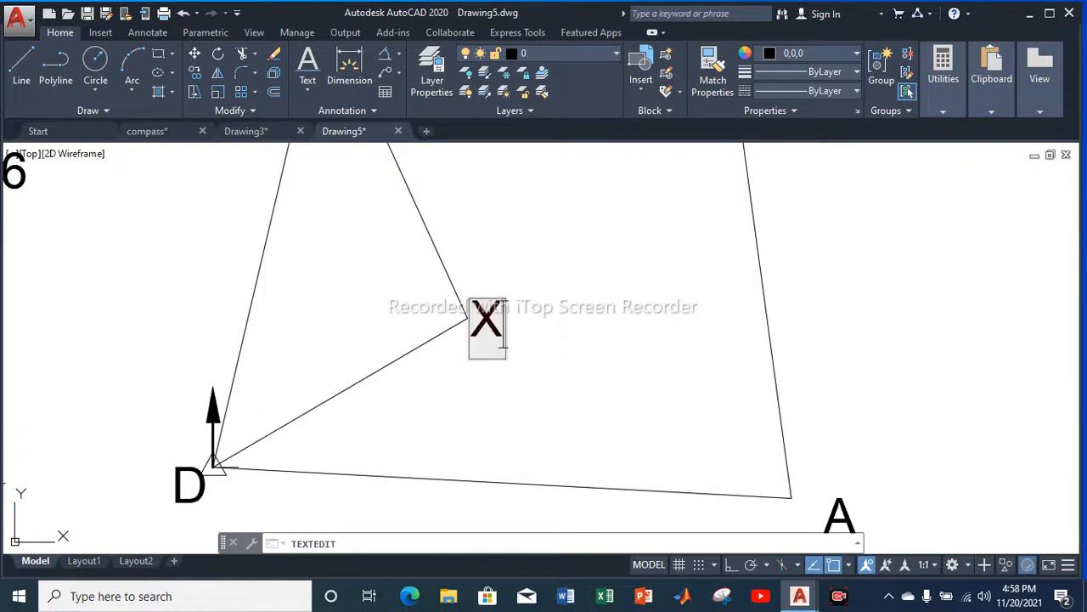
key(Return)
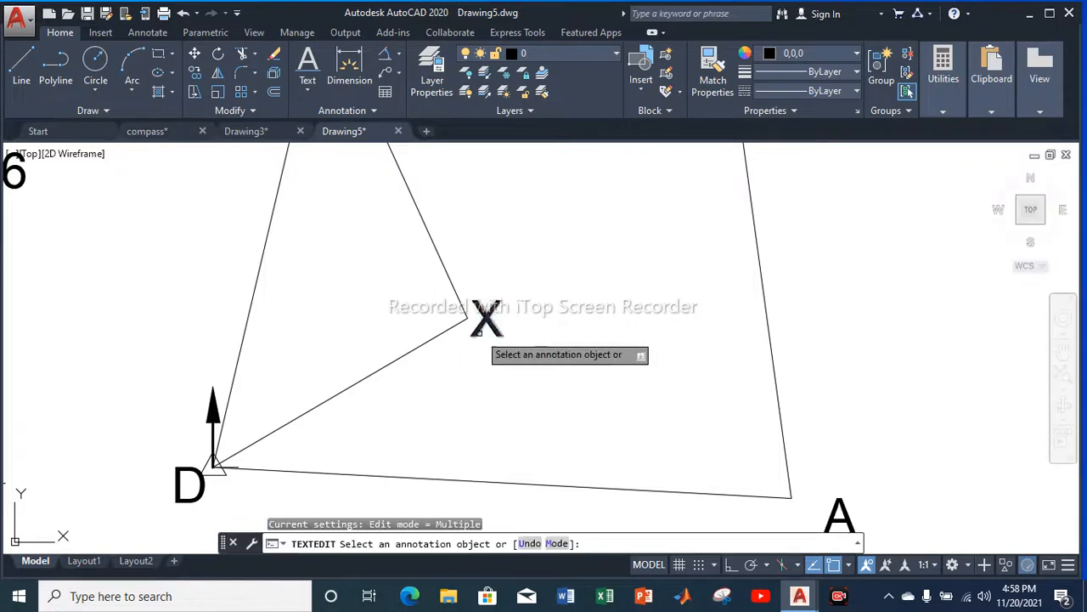
scroll(484, 337, down, 4)
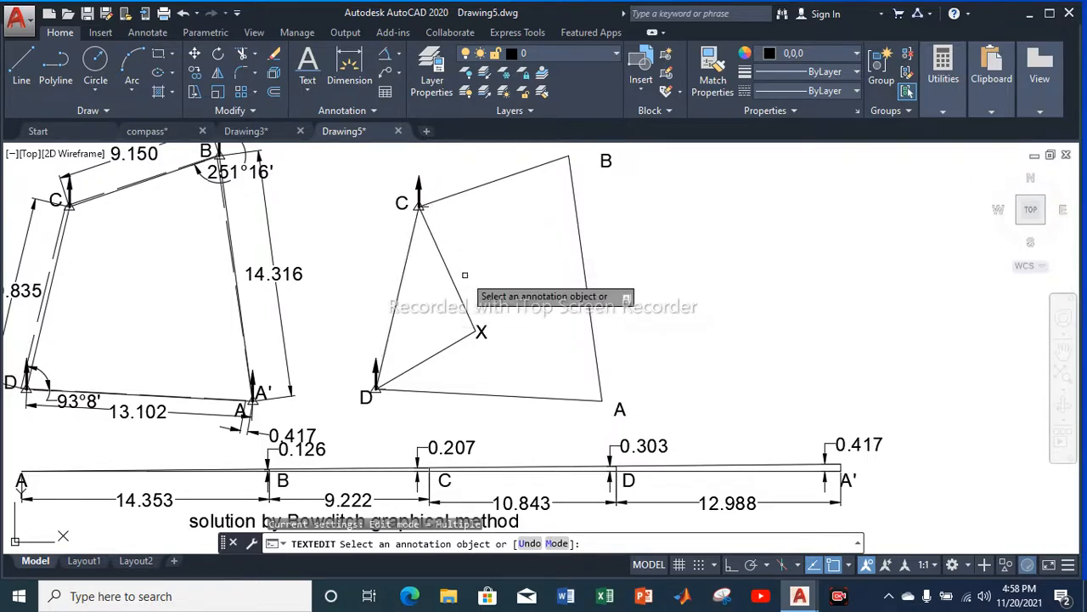
key(Escape)
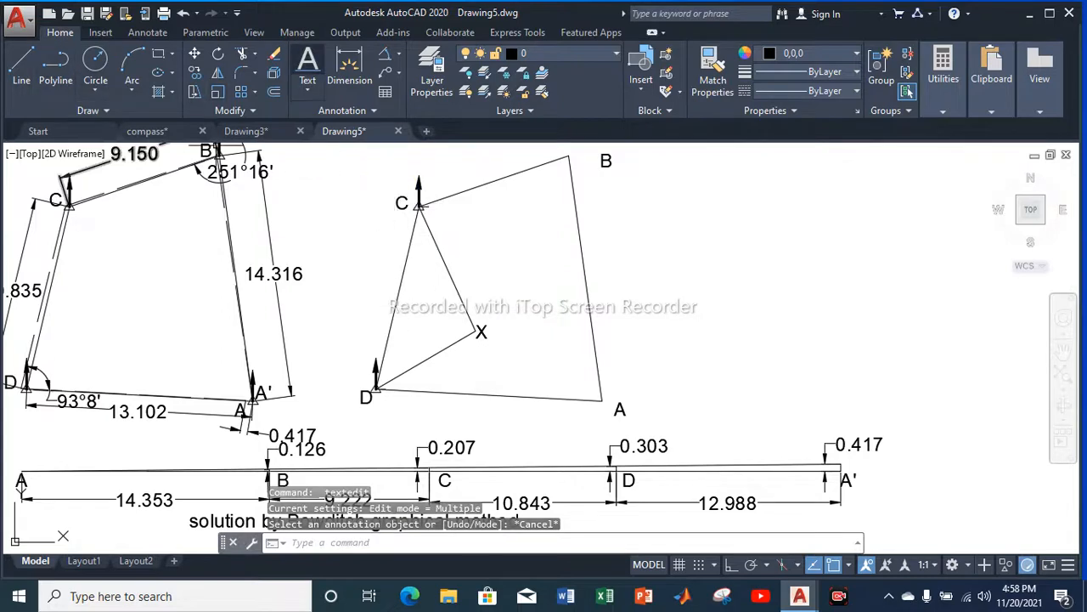
Dimension the length of the line from station C to X in the copied traverse
click(350, 68)
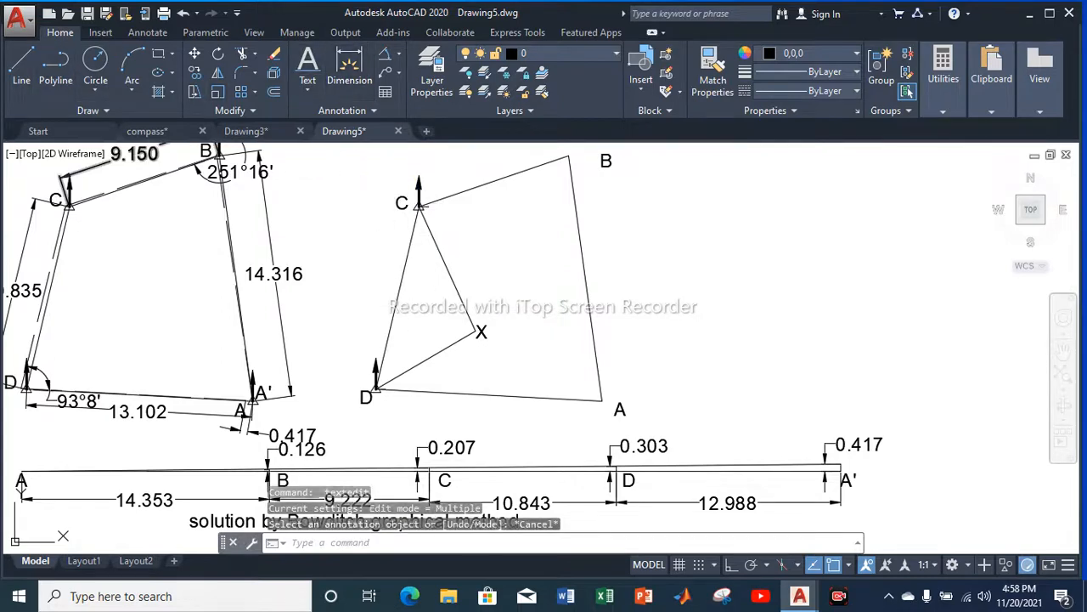
click(478, 331)
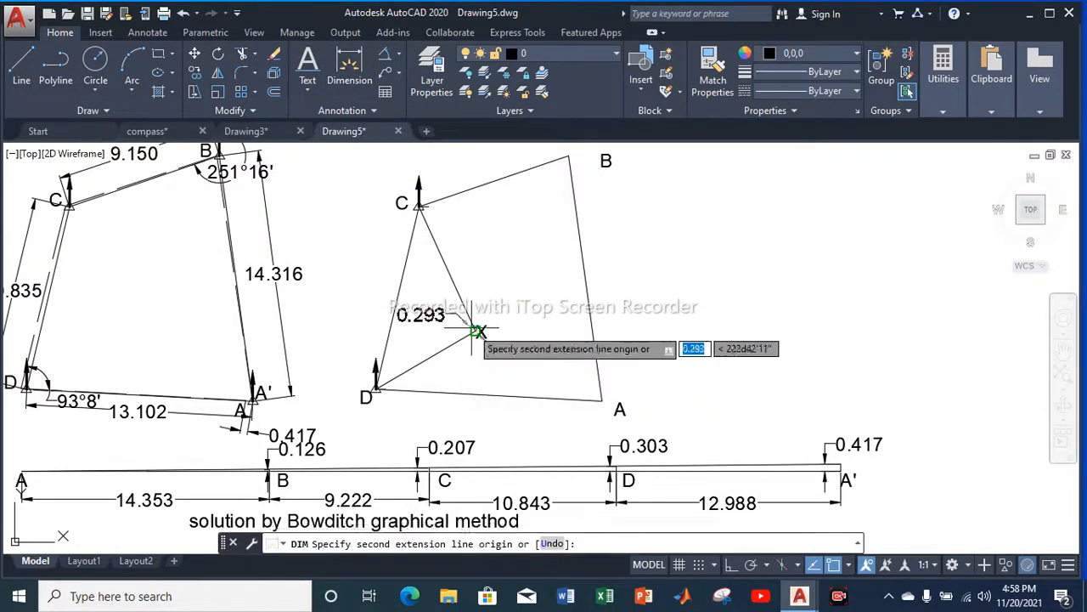
click(418, 204)
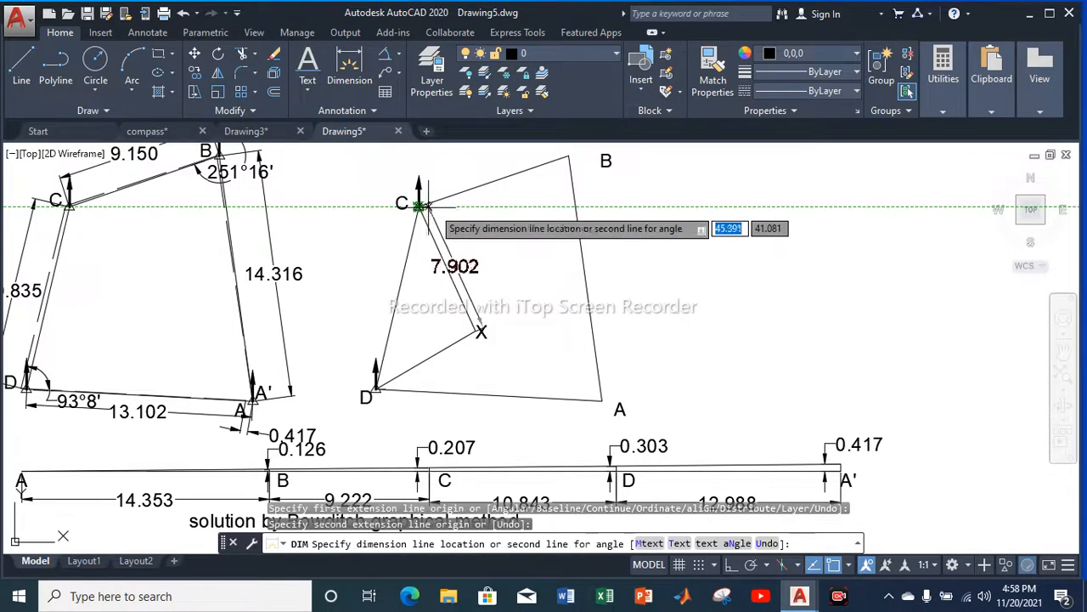
click(464, 204)
key(Escape)
Explode the north-arrow station symbol at C of the copied traverse and delete its short horizontal line
scroll(400, 193, up, 5)
scroll(505, 242, up, 4)
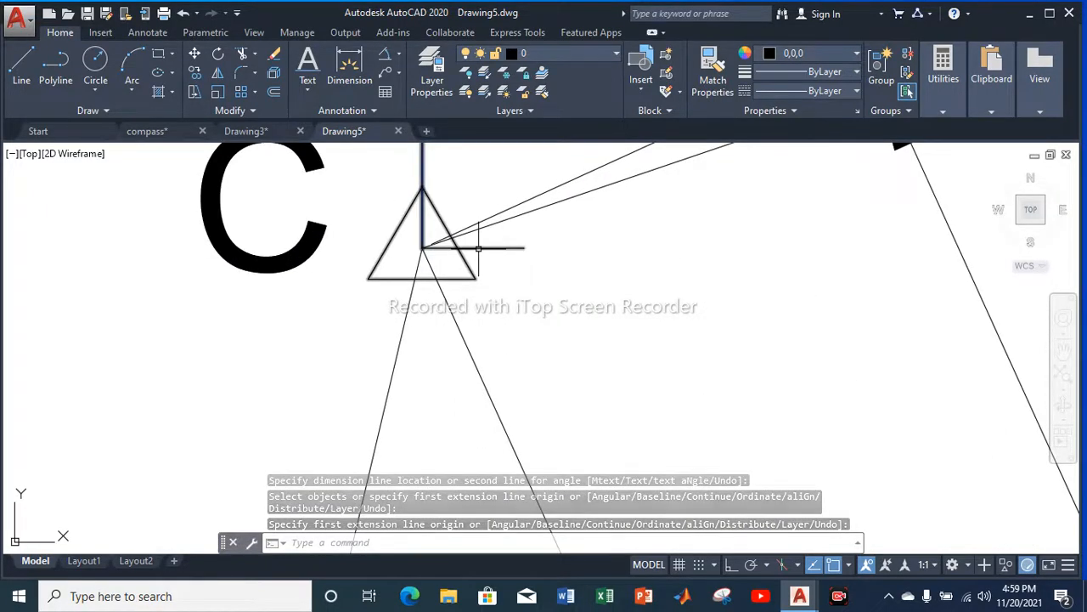
click(478, 248)
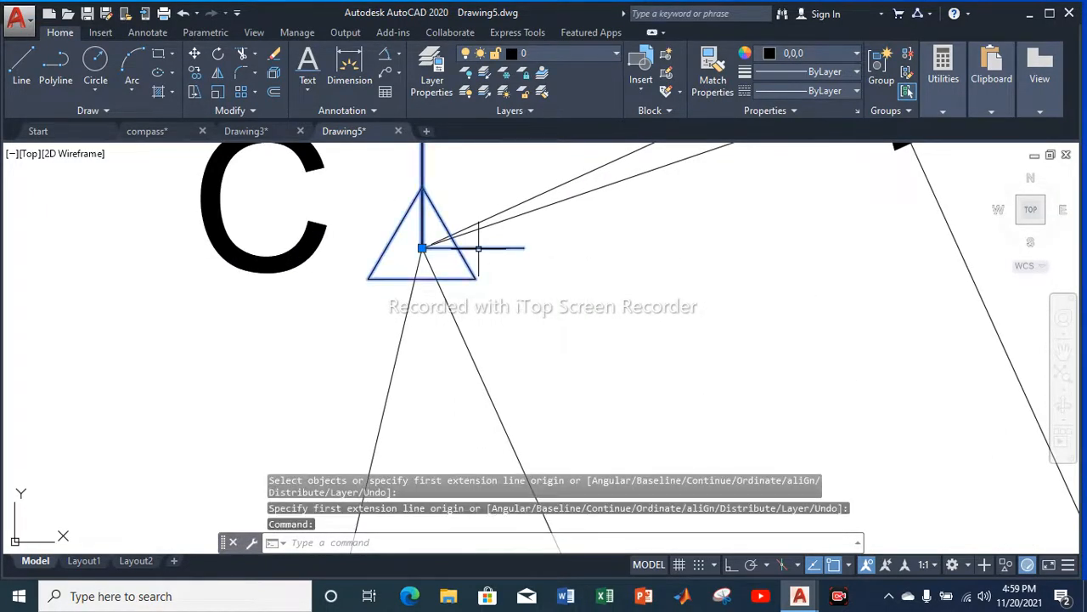
text(x)
key(Return)
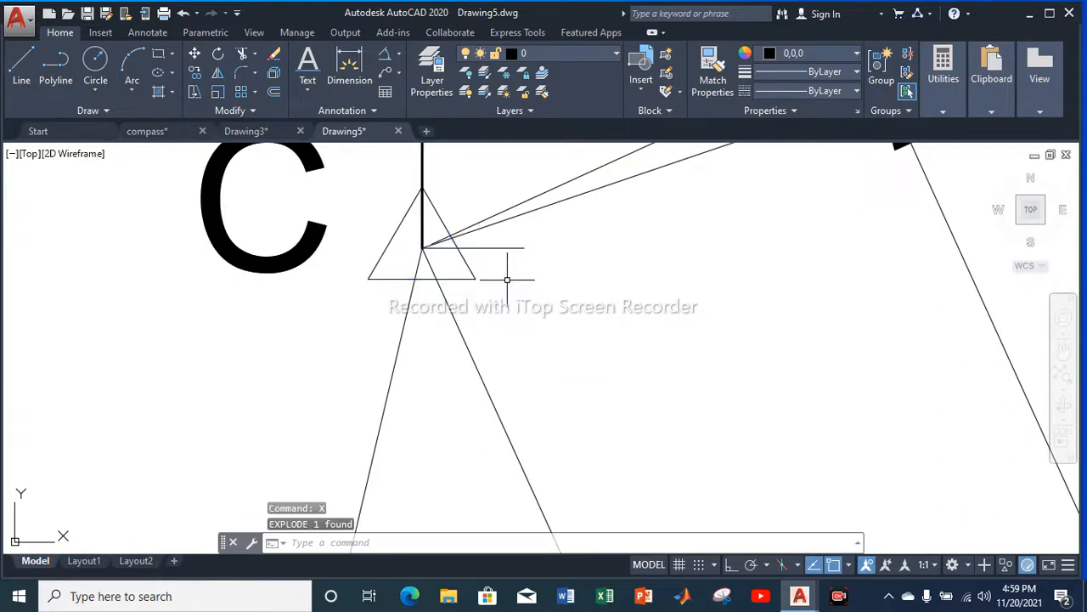
click(491, 249)
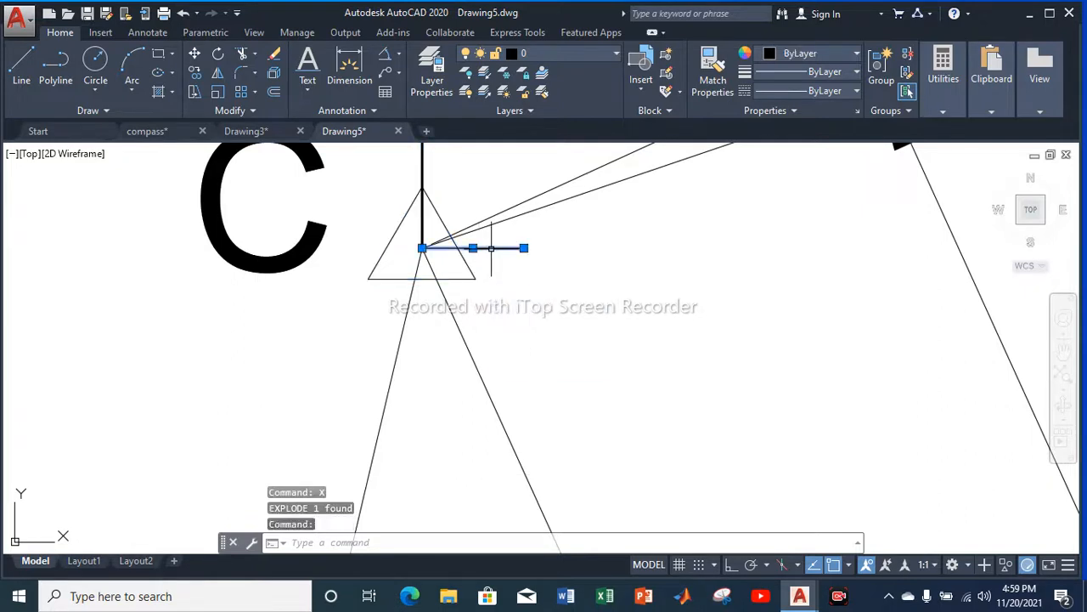
key(Delete)
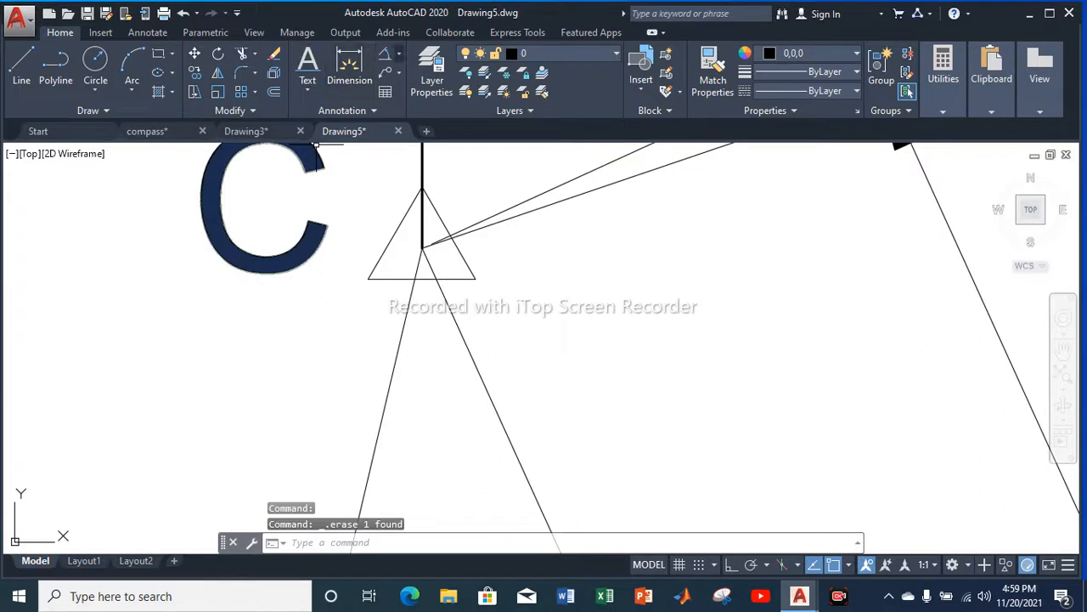
Add an angular dimension at station C of the copied traverse, from the north arrow clockwise to line CX
click(385, 53)
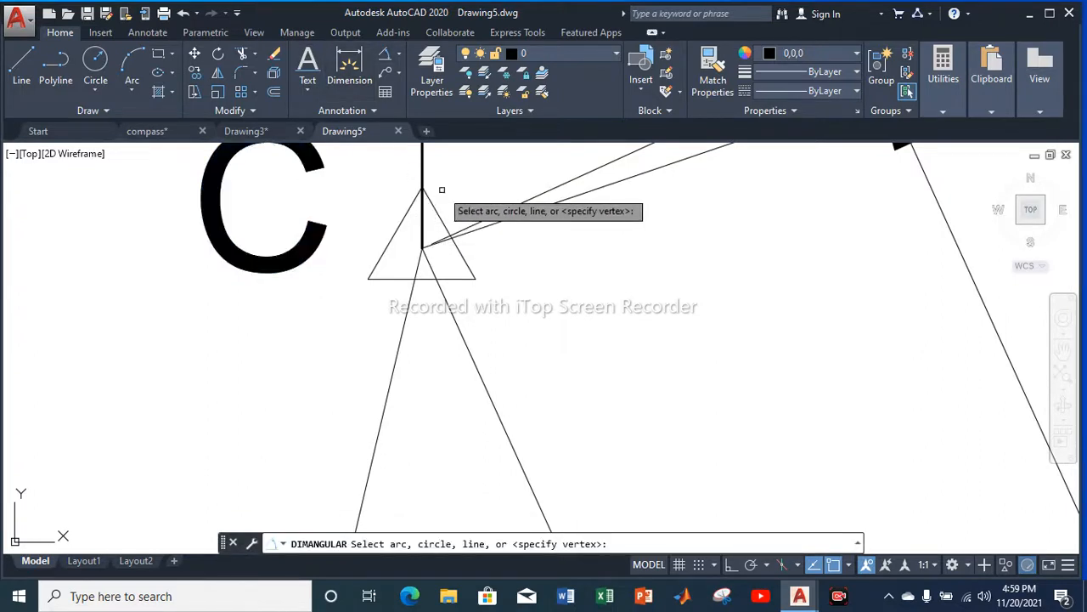
key(Return)
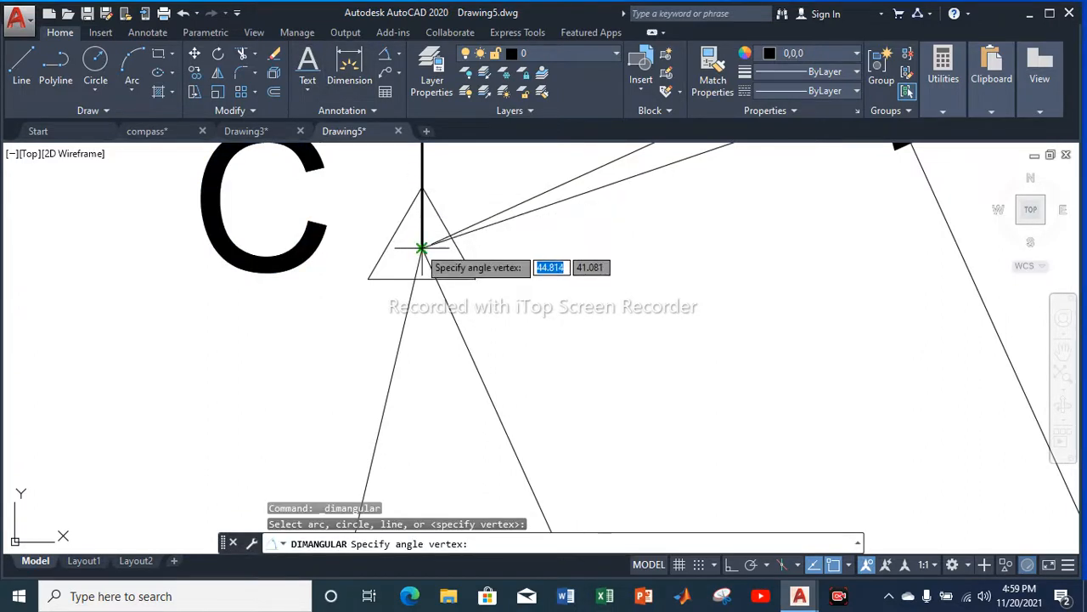
click(422, 248)
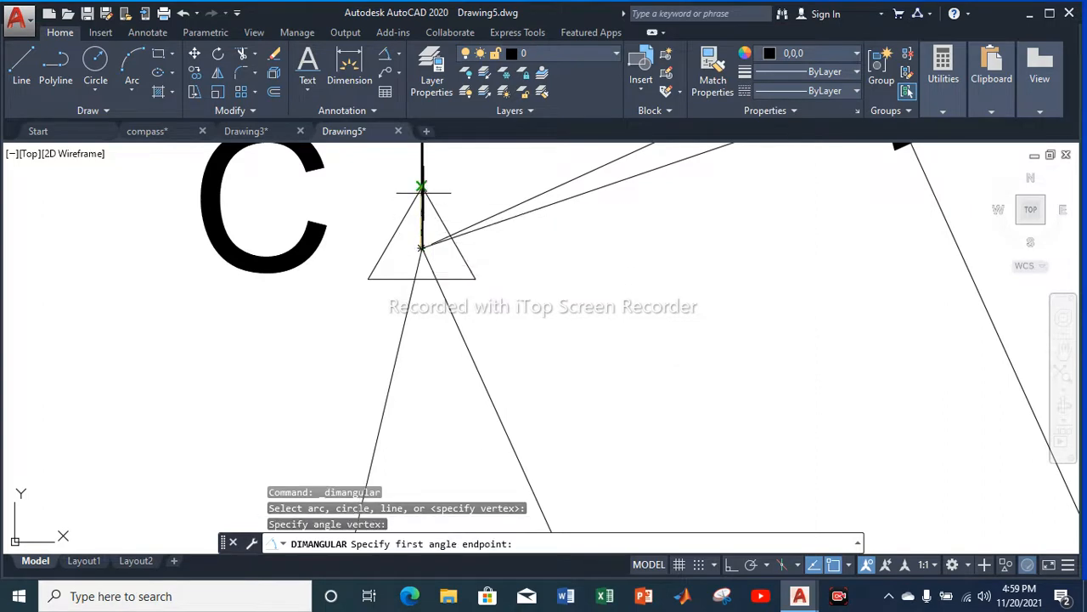
click(421, 192)
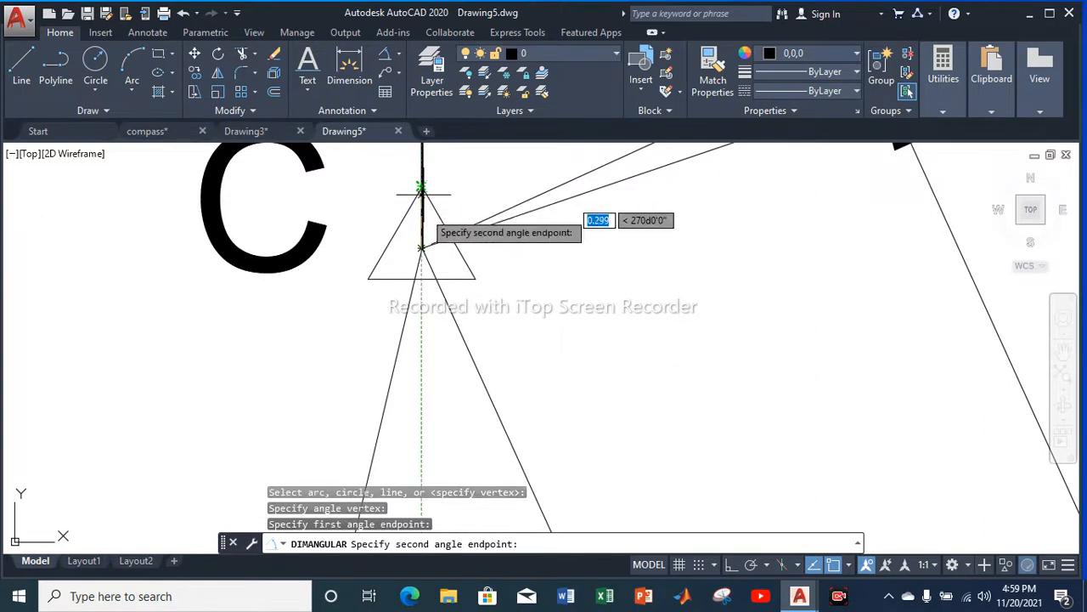
click(474, 363)
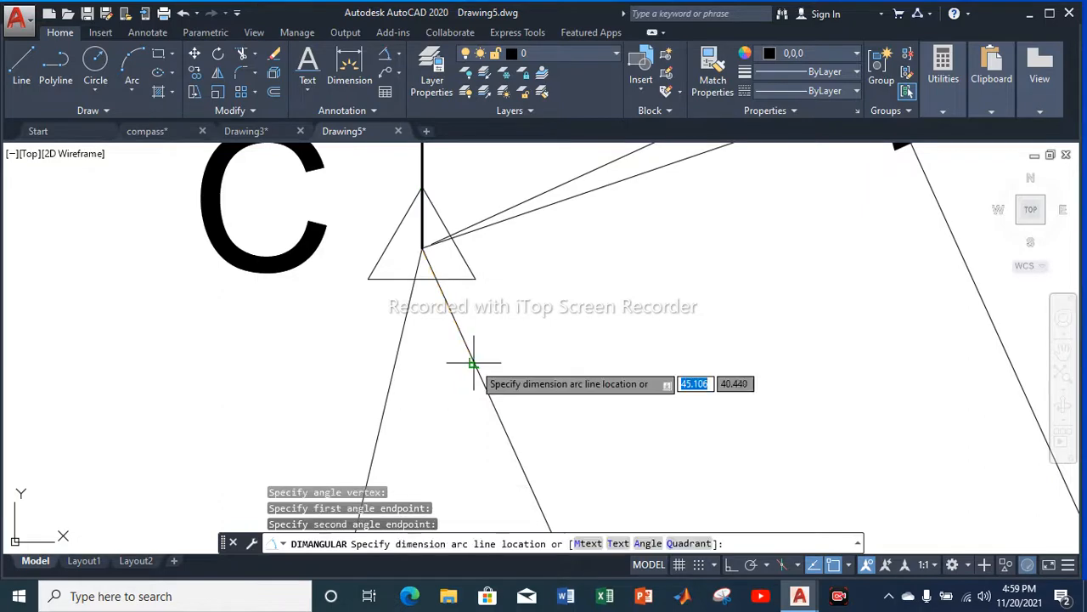
scroll(643, 374, down, 3)
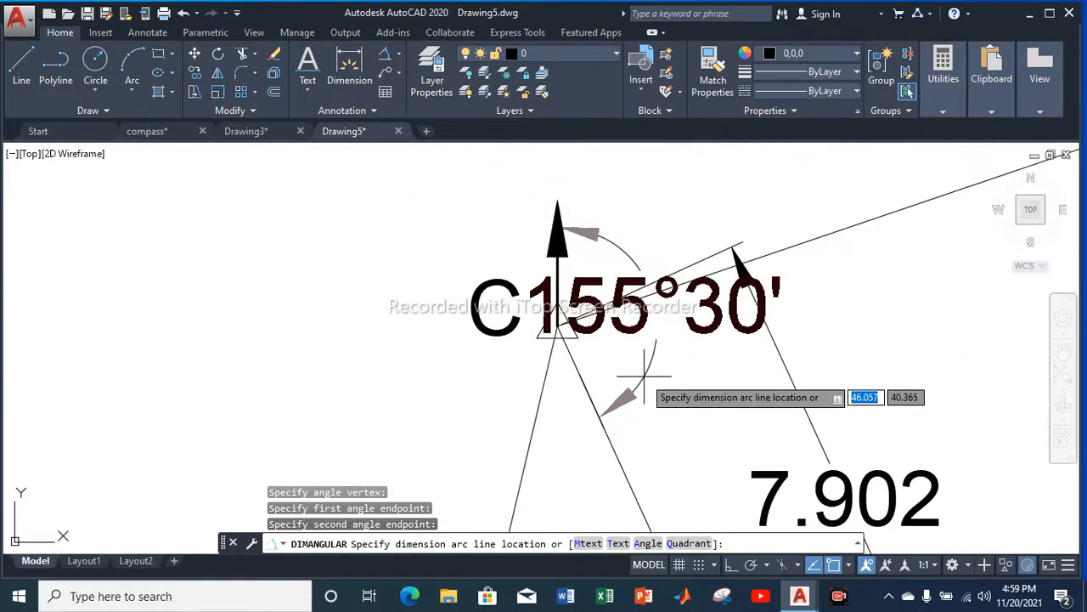
click(643, 374)
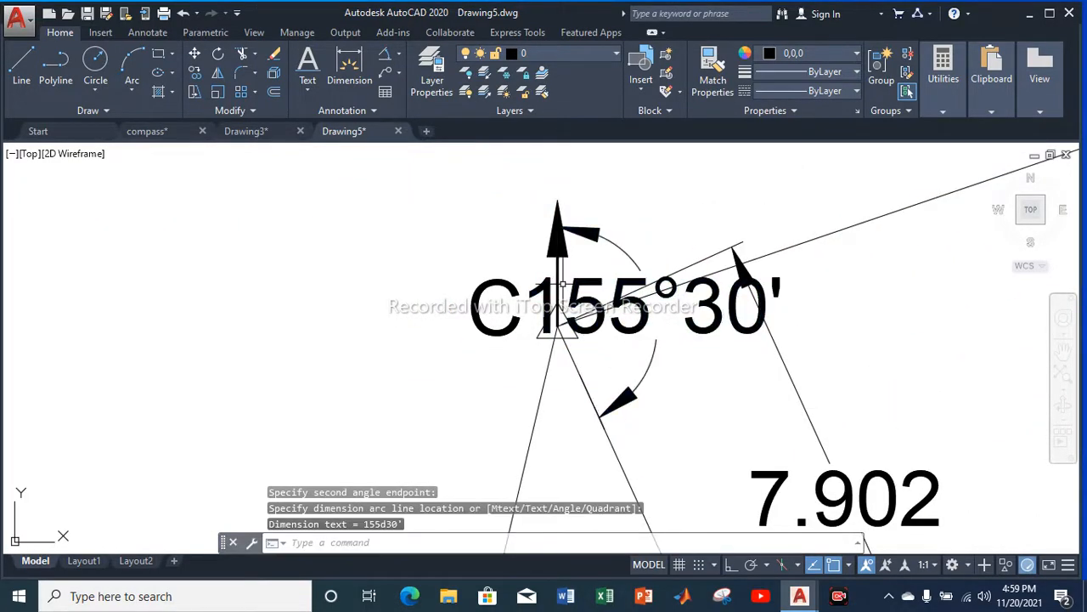
key(Escape)
Draw a rectangle 60 long and 38 wide across the drawings as a sheet frame
scroll(511, 237, down, 4)
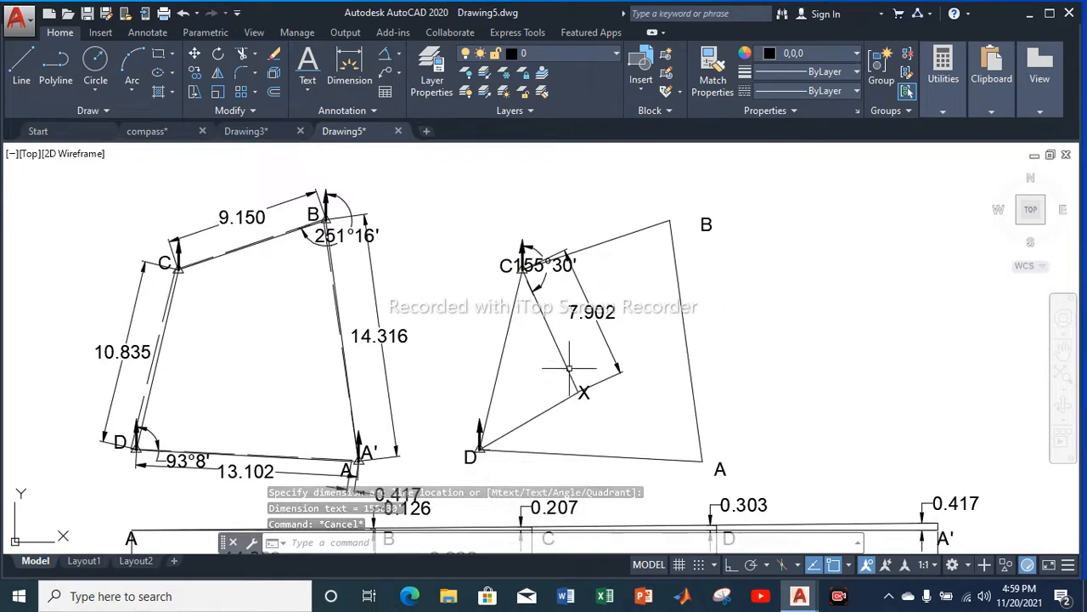
scroll(580, 389, down, 4)
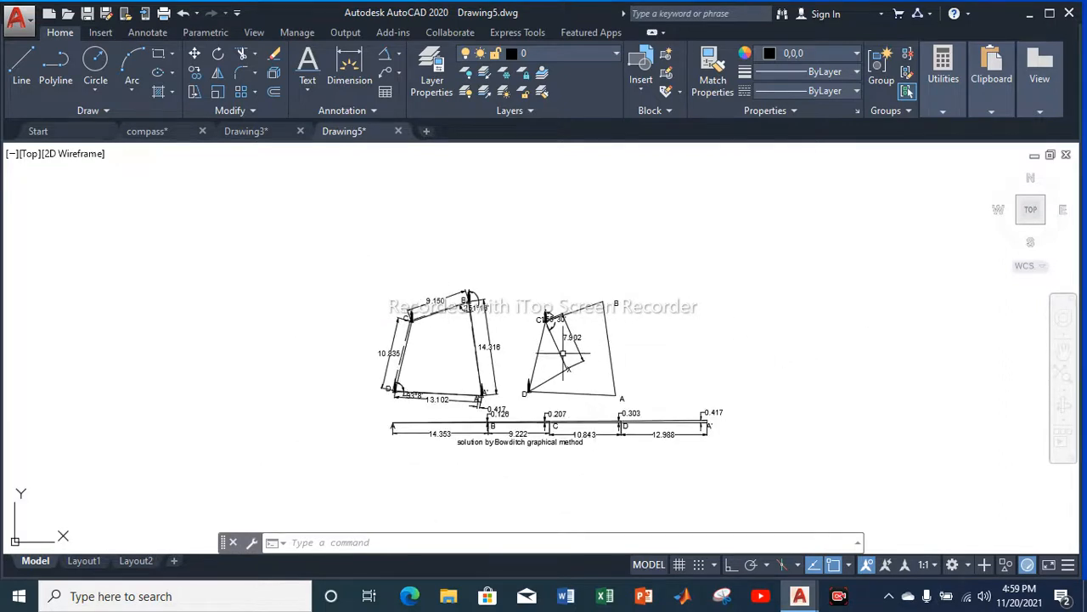
click(158, 54)
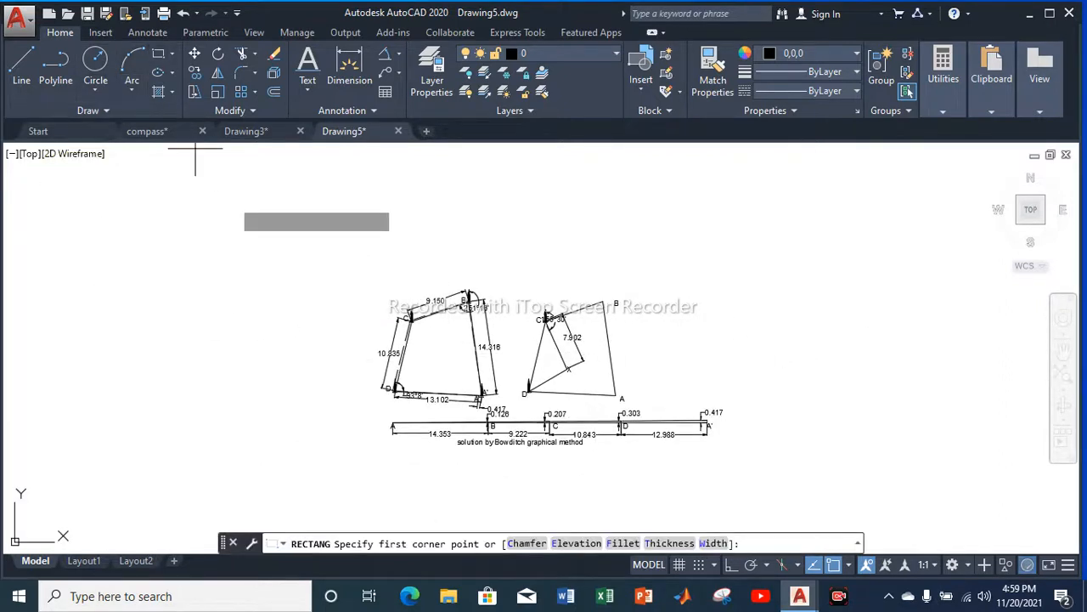
click(187, 193)
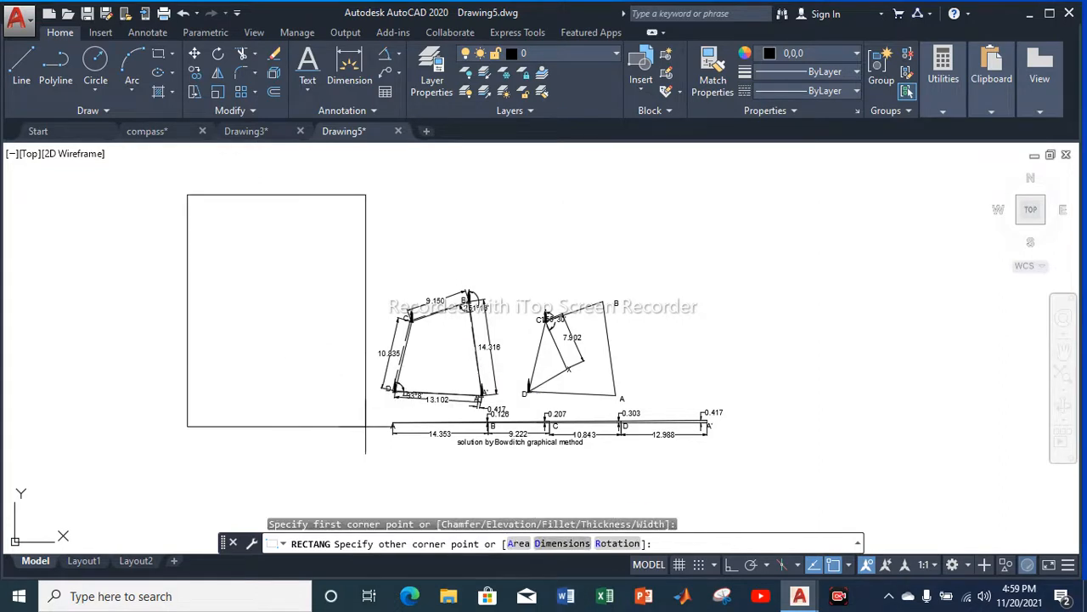
text(D)
key(Return)
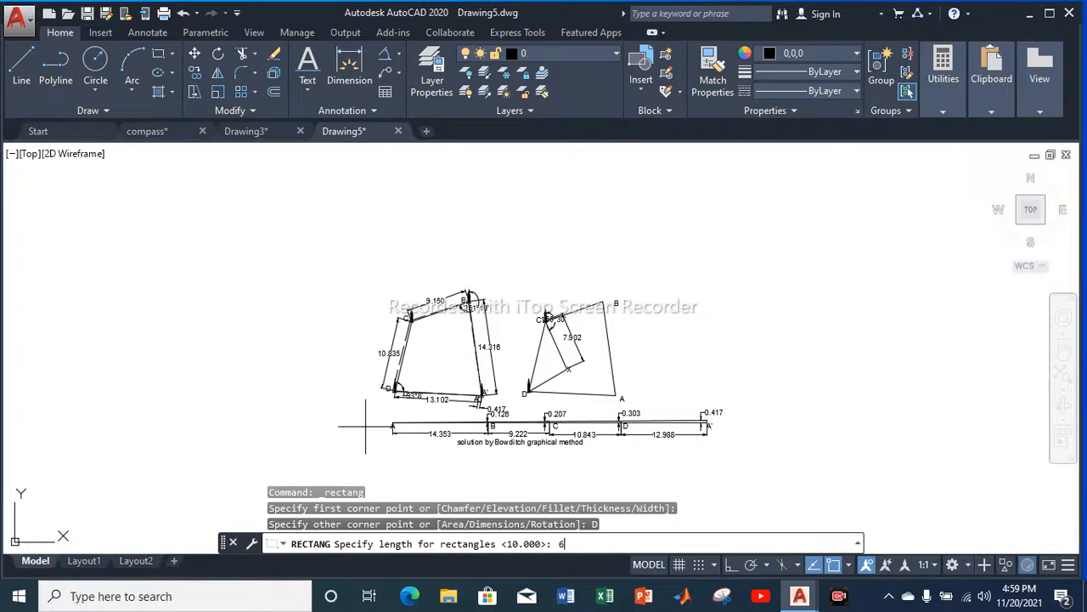
key(Return)
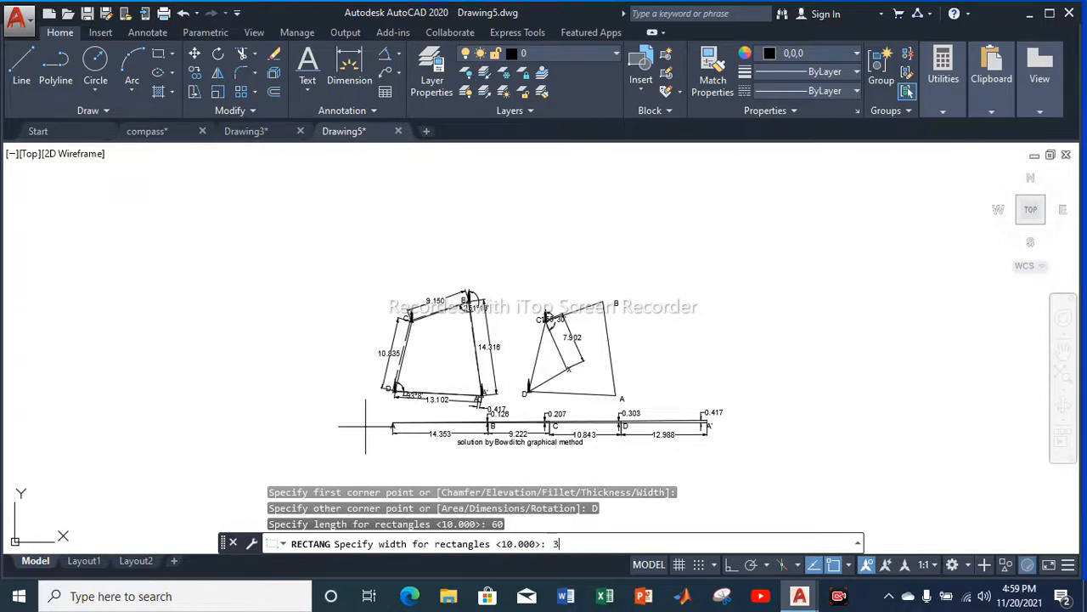
key(Return)
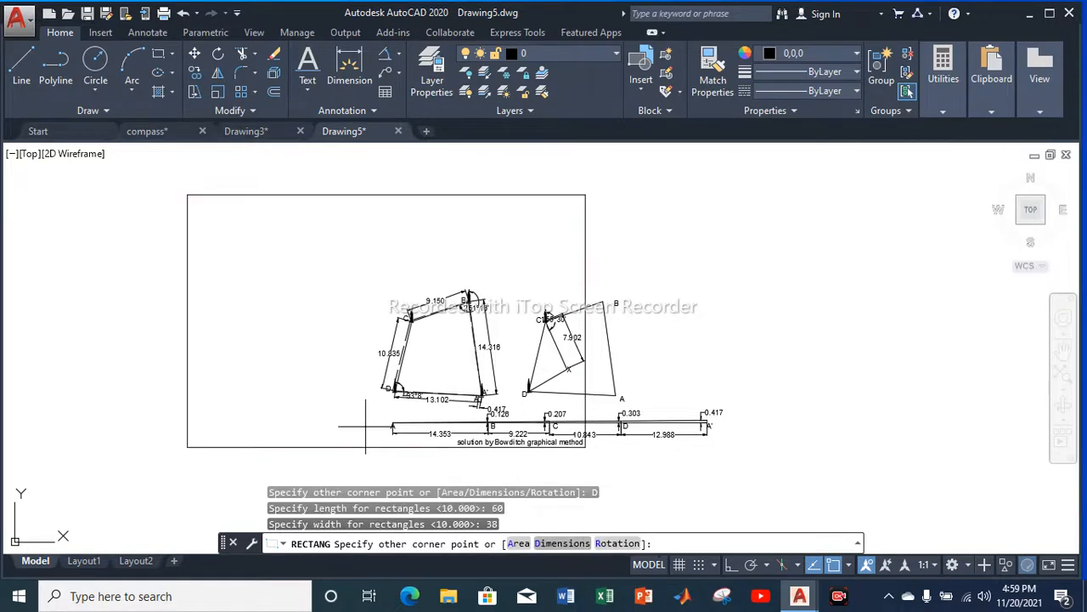
key(Return)
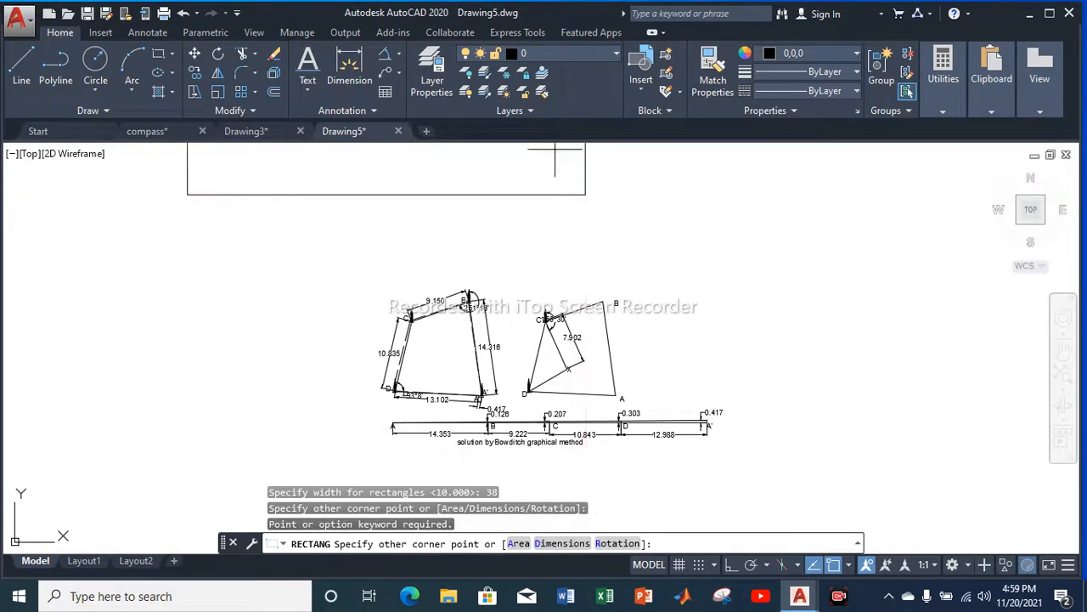
click(643, 376)
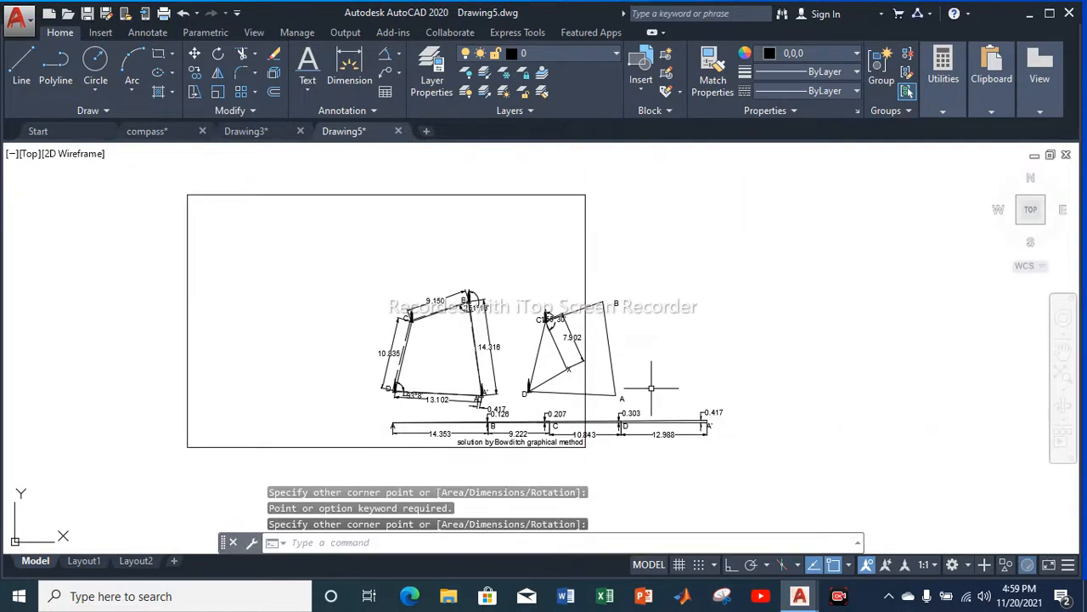
Move the 60 by 38 rectangle so that it encloses both traverses and the Bowditch correction diagram
click(529, 194)
right_click(530, 195)
click(566, 306)
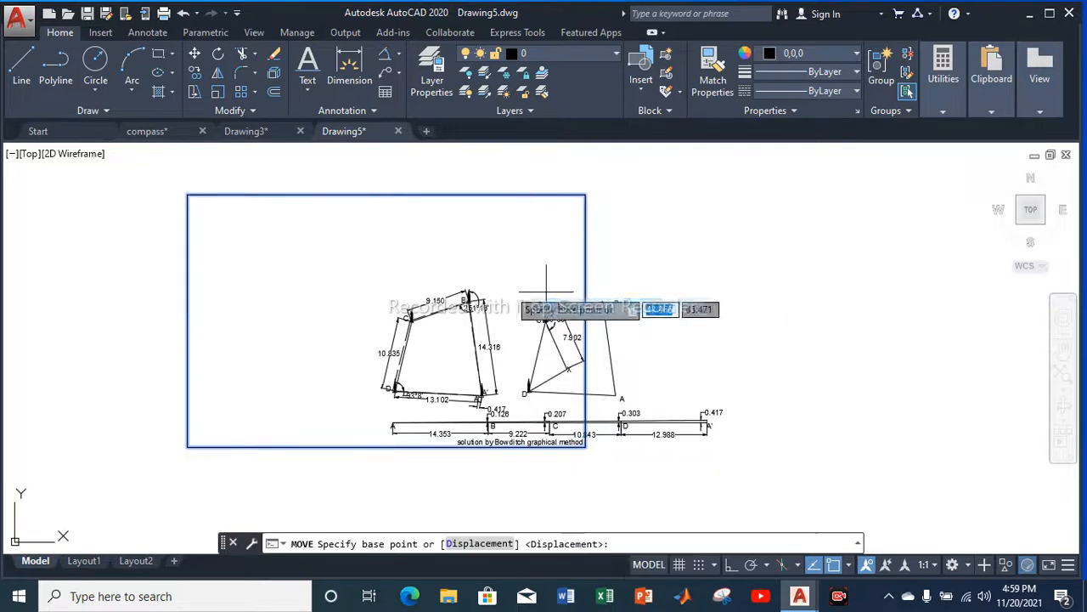
click(372, 257)
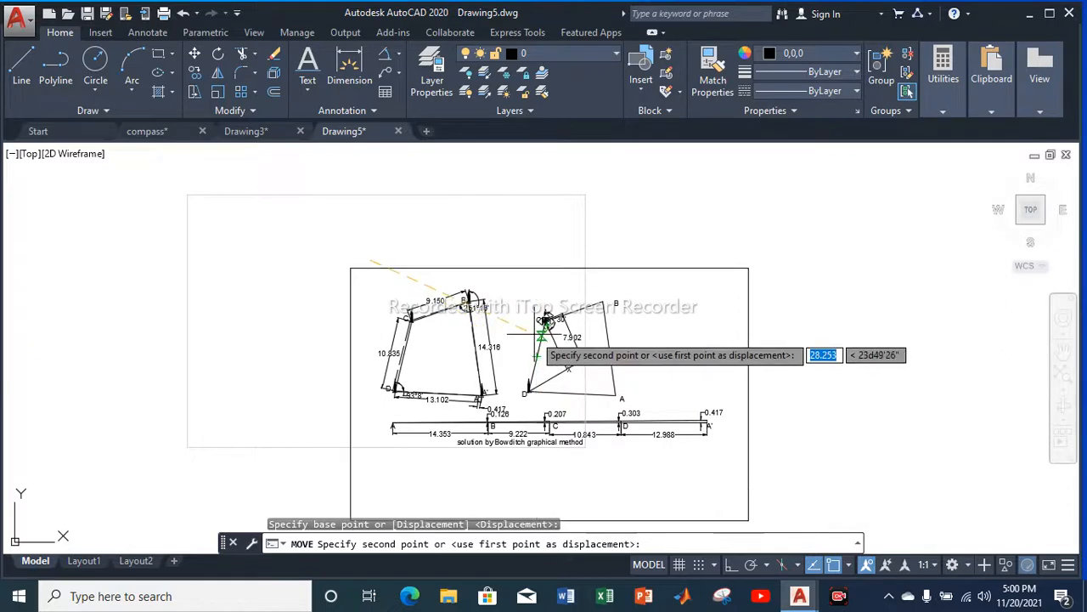
key(Escape)
scroll(522, 300, down, 6)
scroll(530, 339, up, 6)
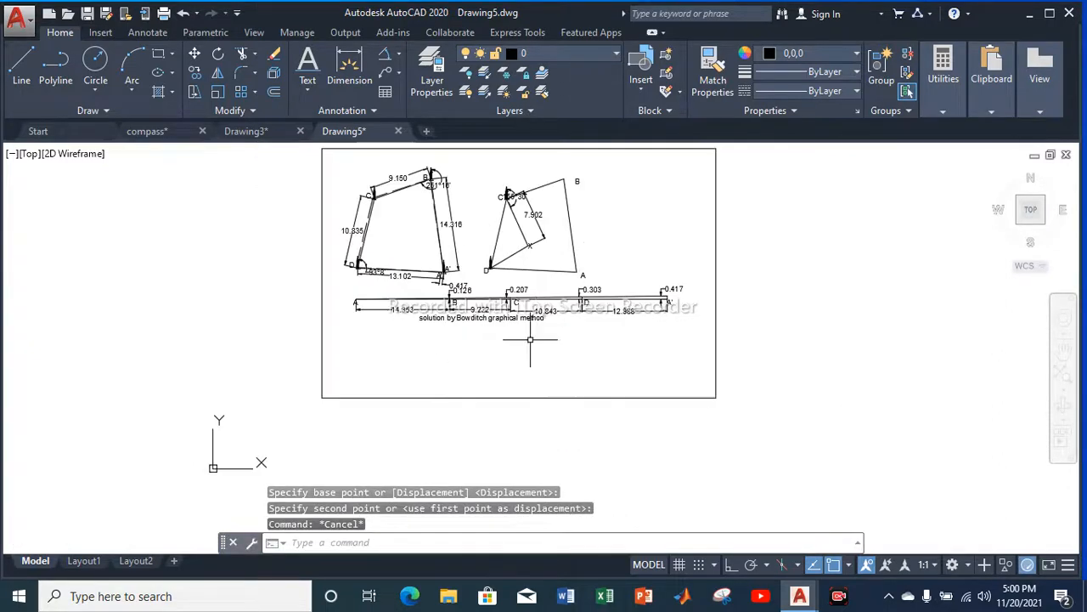
scroll(542, 291, down, 2)
scroll(523, 247, up, 4)
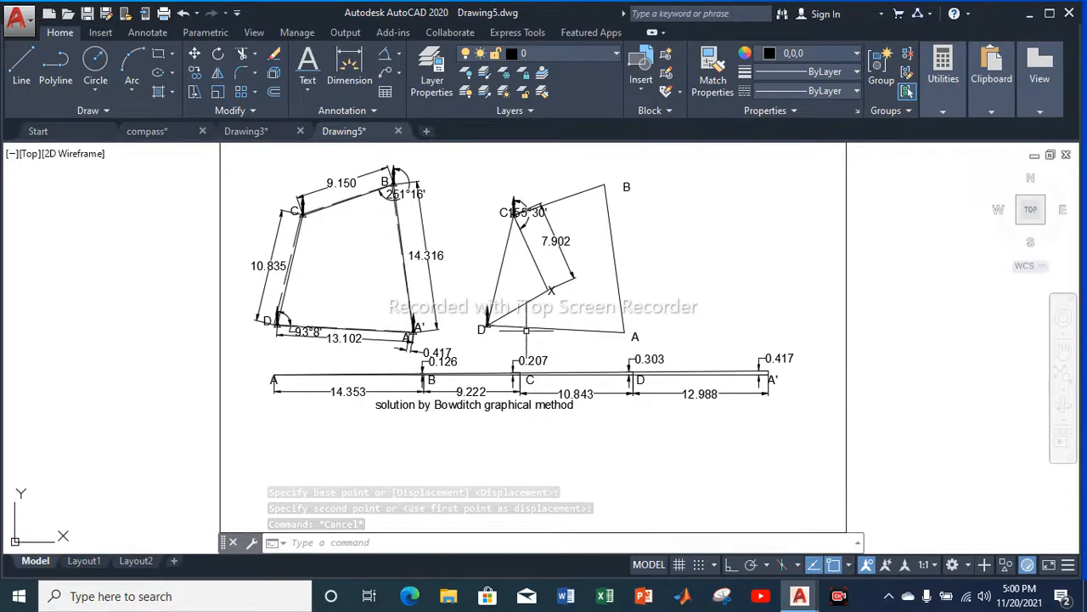
scroll(578, 338, down, 4)
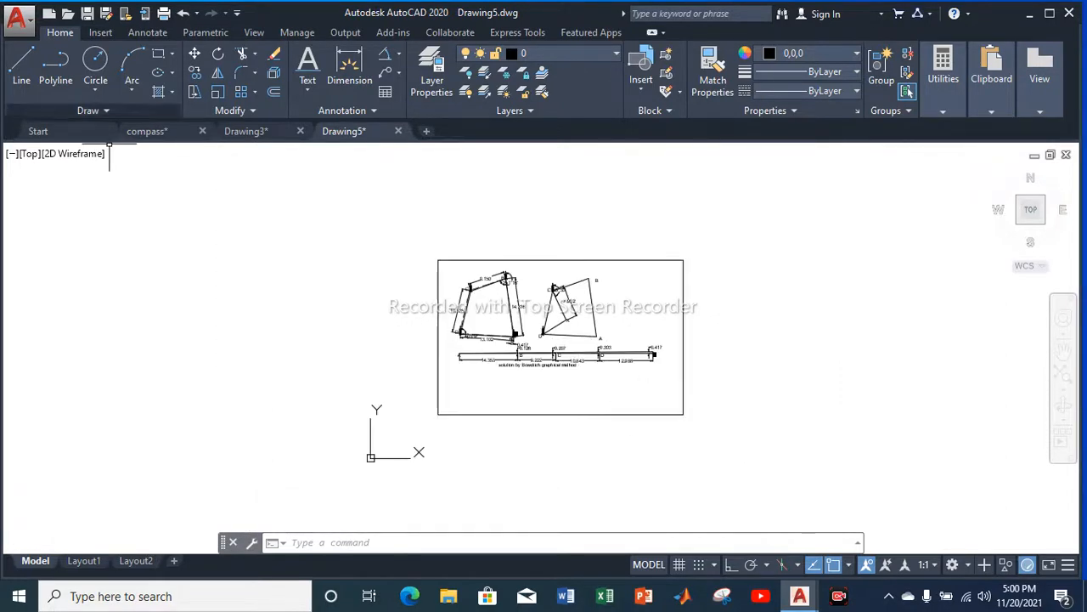
Draw a title block outline 25.5 wide and 7.5 high with lines in the lower-right corner of the sheet frame
click(21, 66)
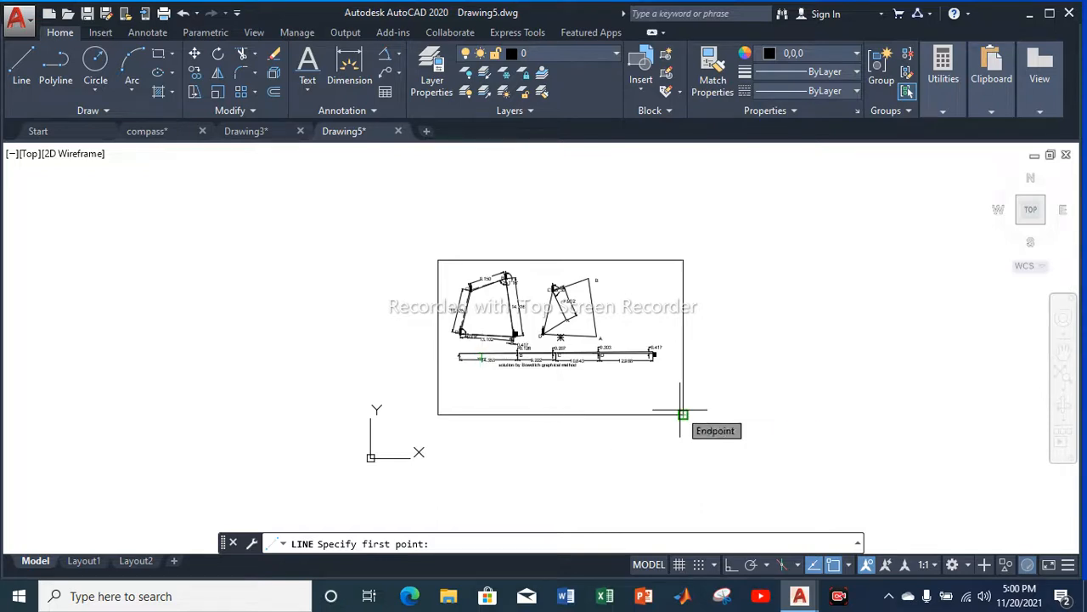
scroll(682, 413, up, 4)
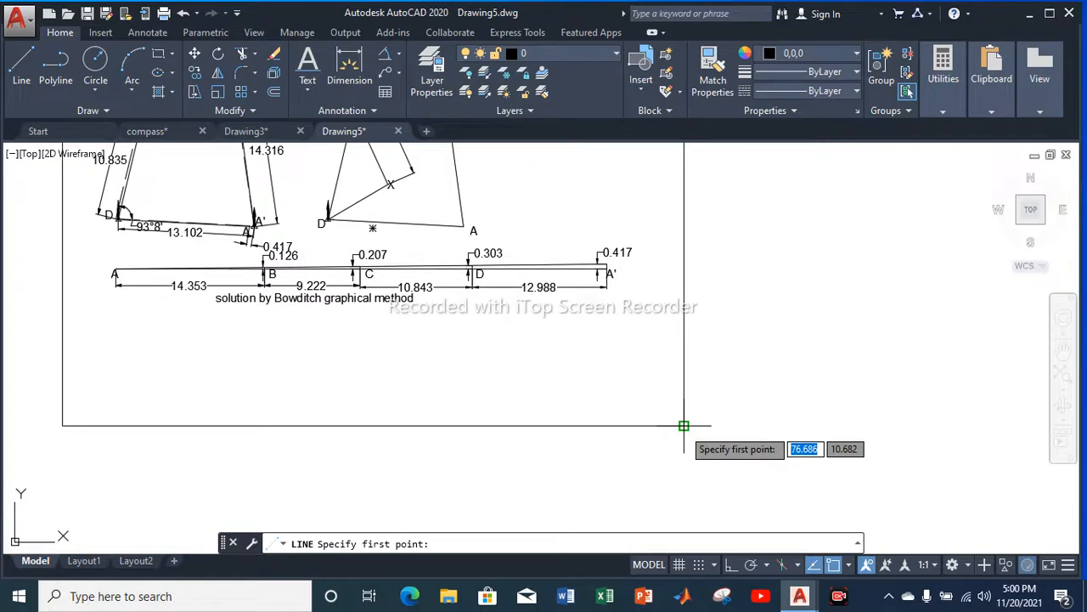
click(684, 425)
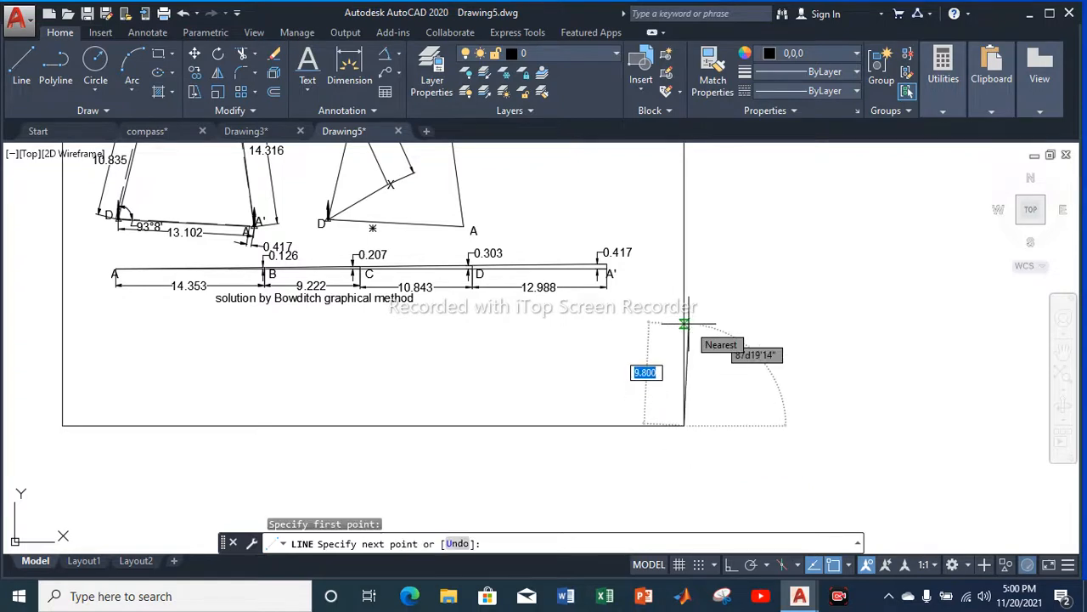
key(F8)
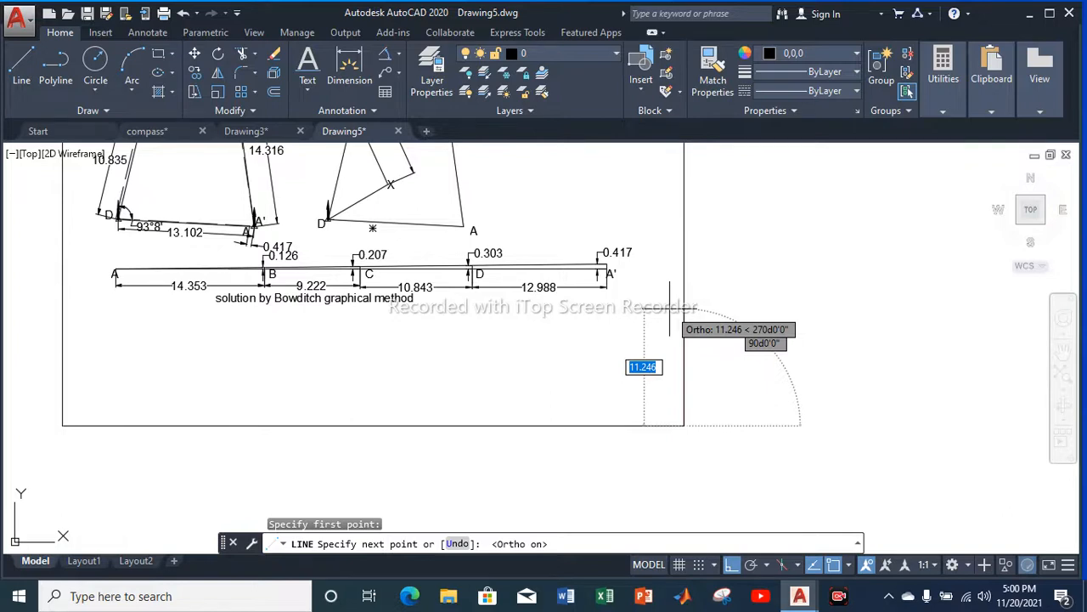
text(7.5)
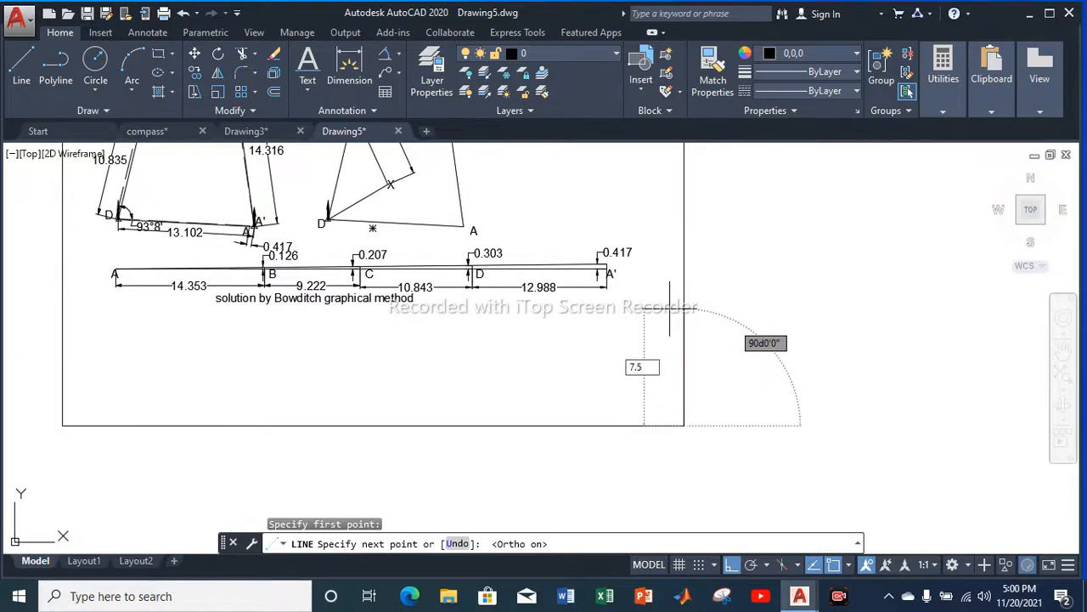
key(Return)
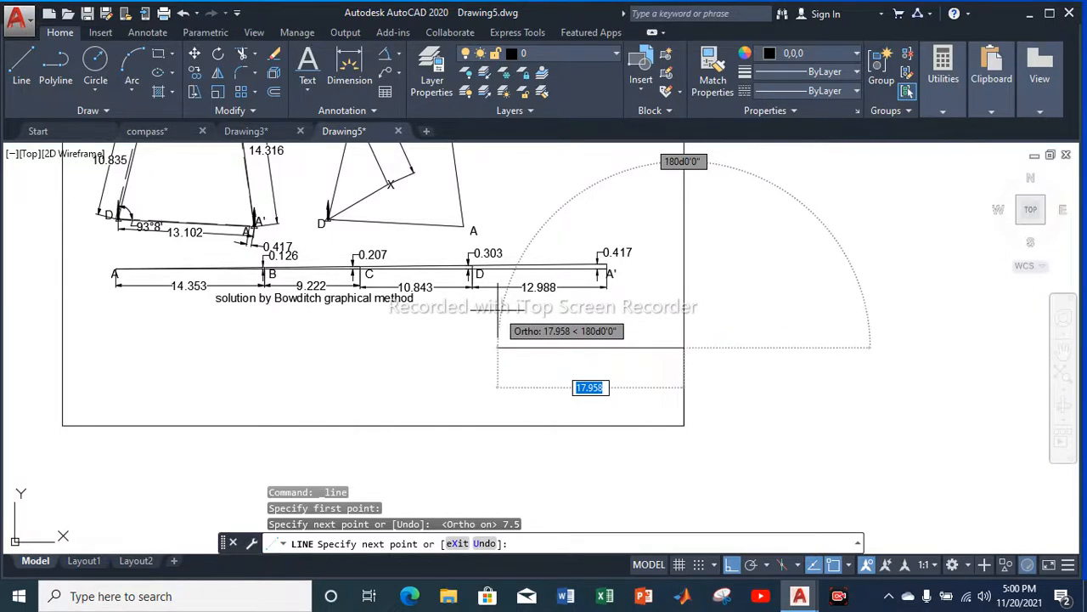
text(25.5)
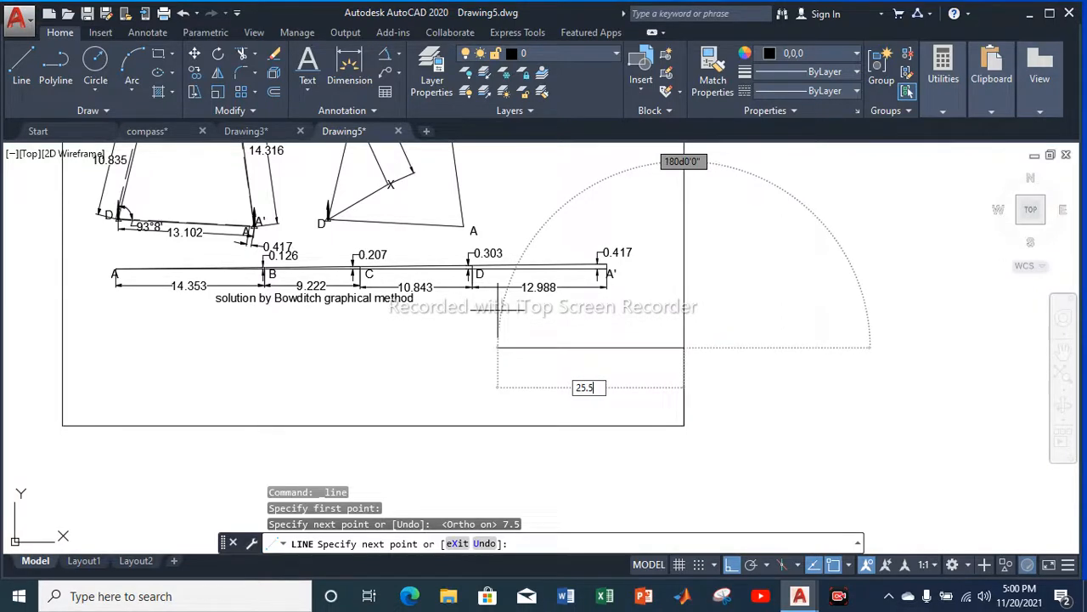
key(Return)
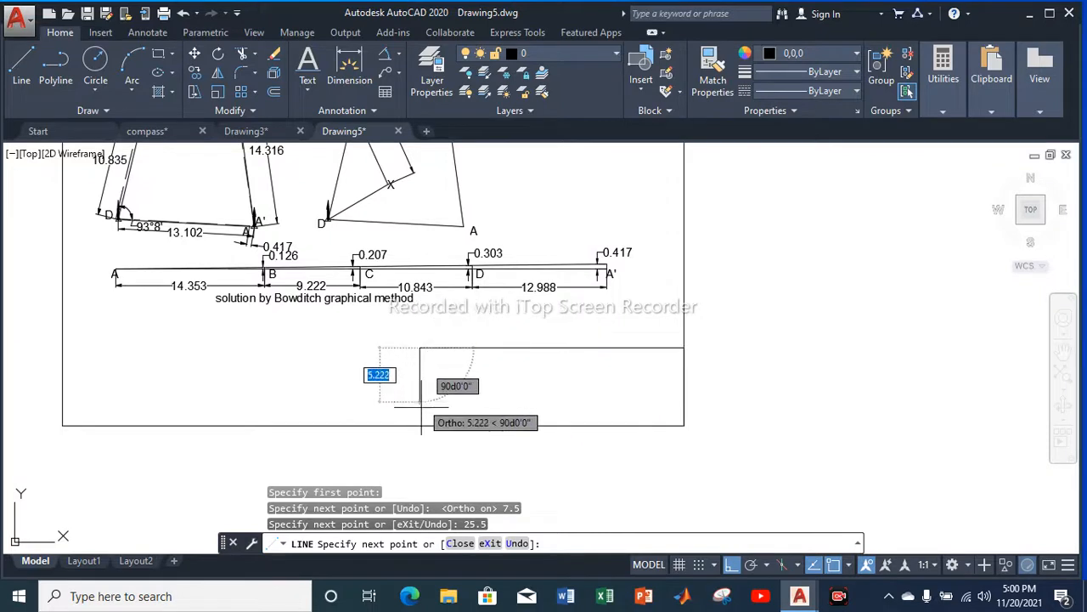
click(420, 425)
key(Escape)
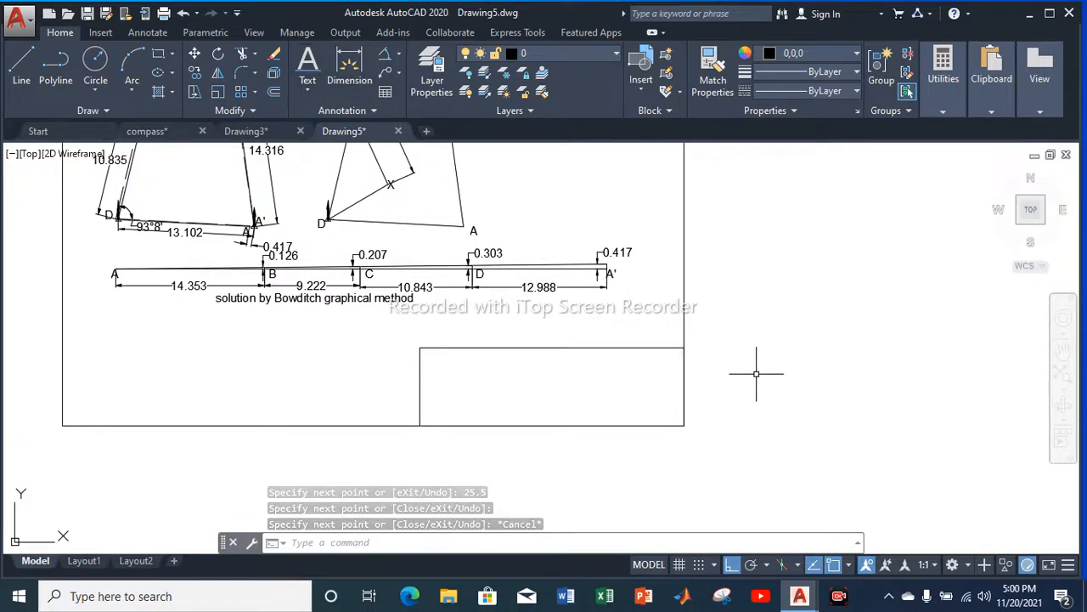
Divide the 7.5 long vertical line on the title block's right edge into 5 segments
text(Div)
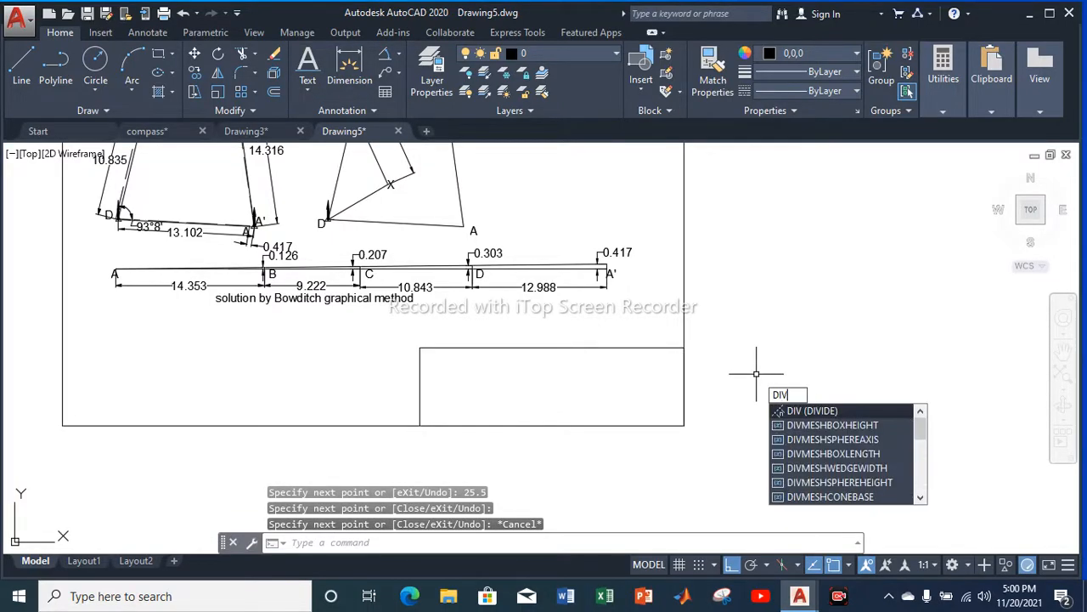
key(Return)
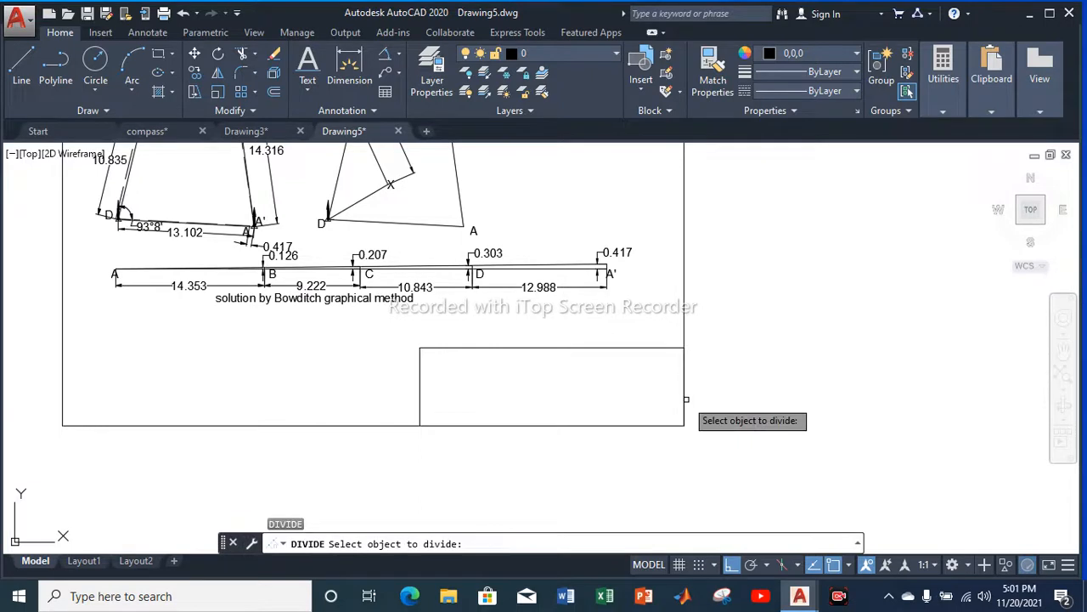
click(684, 396)
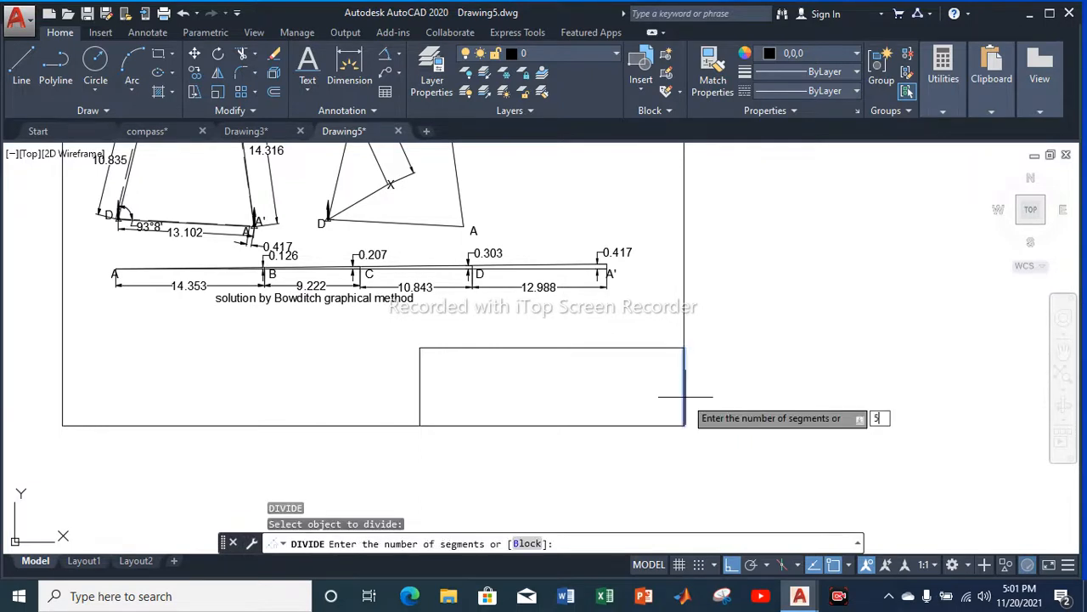
key(Return)
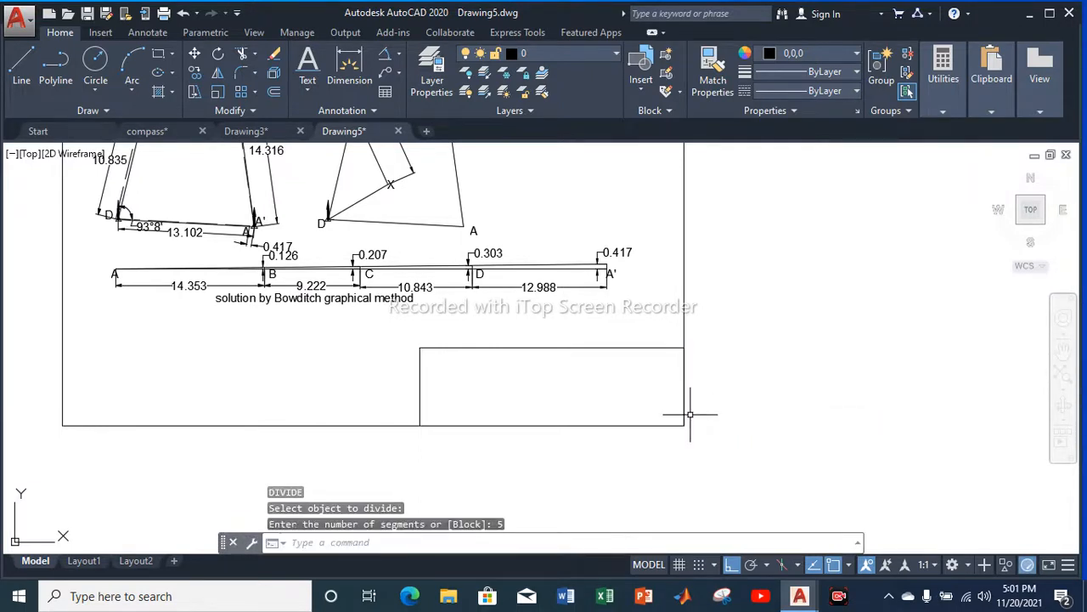
Set the point style to the plus-shaped marker, keeping the size relative to the screen
key(Return)
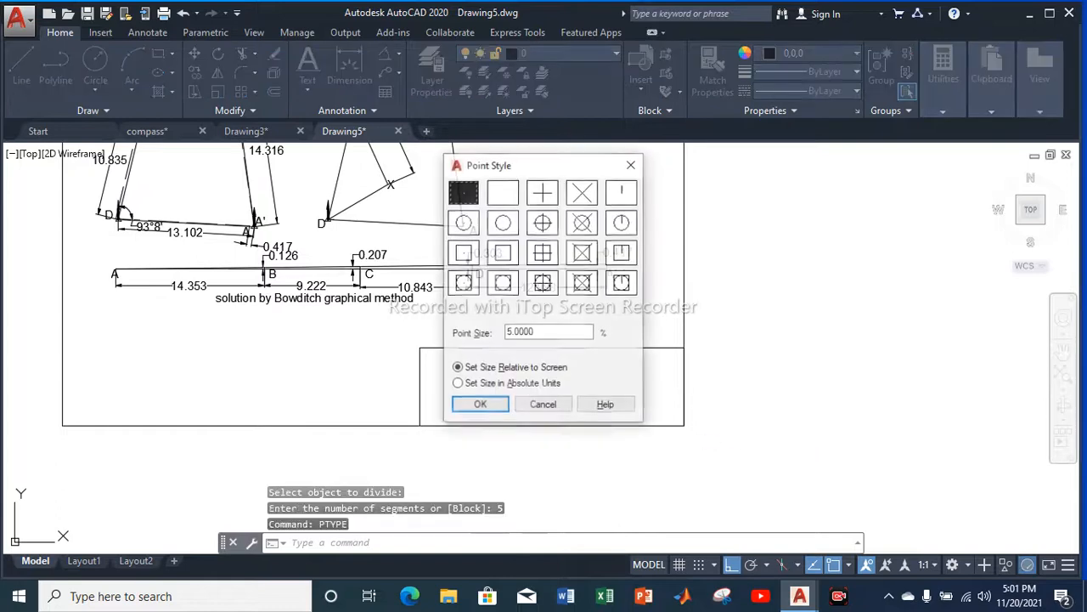
click(543, 192)
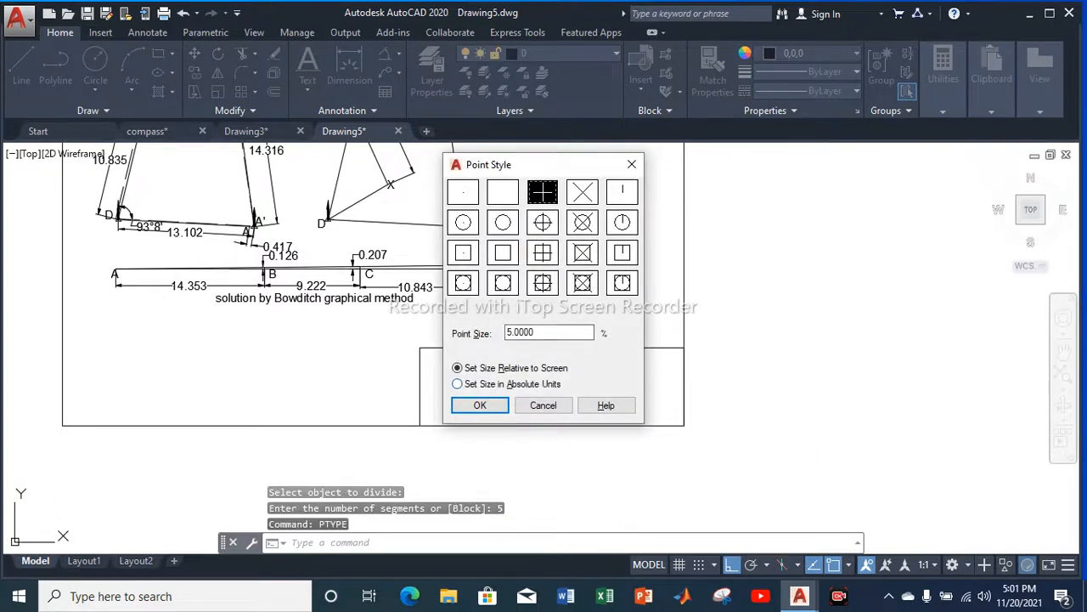
click(480, 406)
Draw horizontal lines across the title block from the upper two division points to its left edge
click(21, 66)
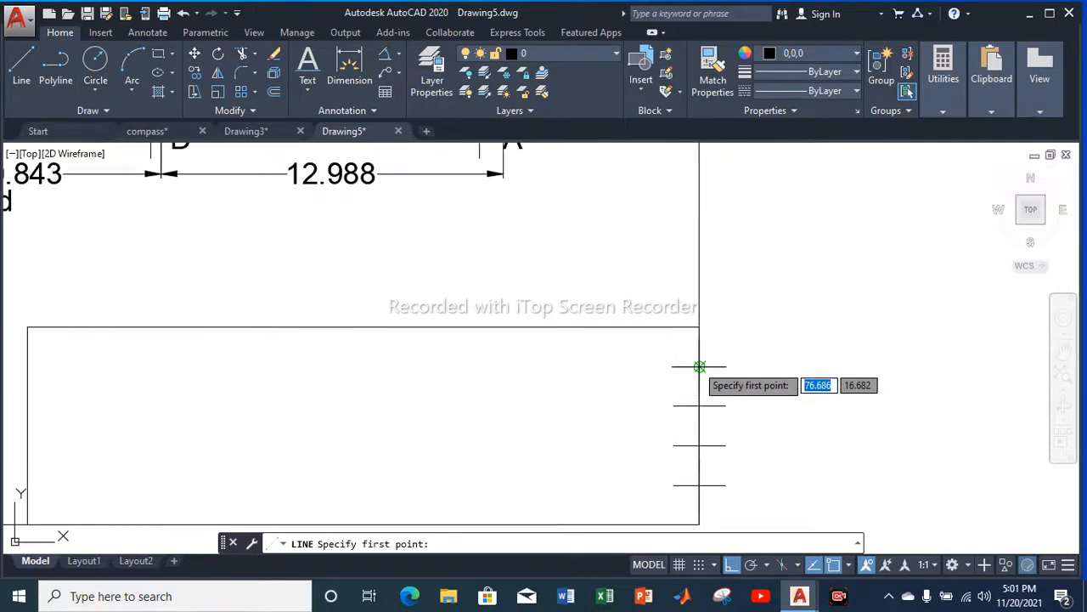
click(698, 366)
click(26, 367)
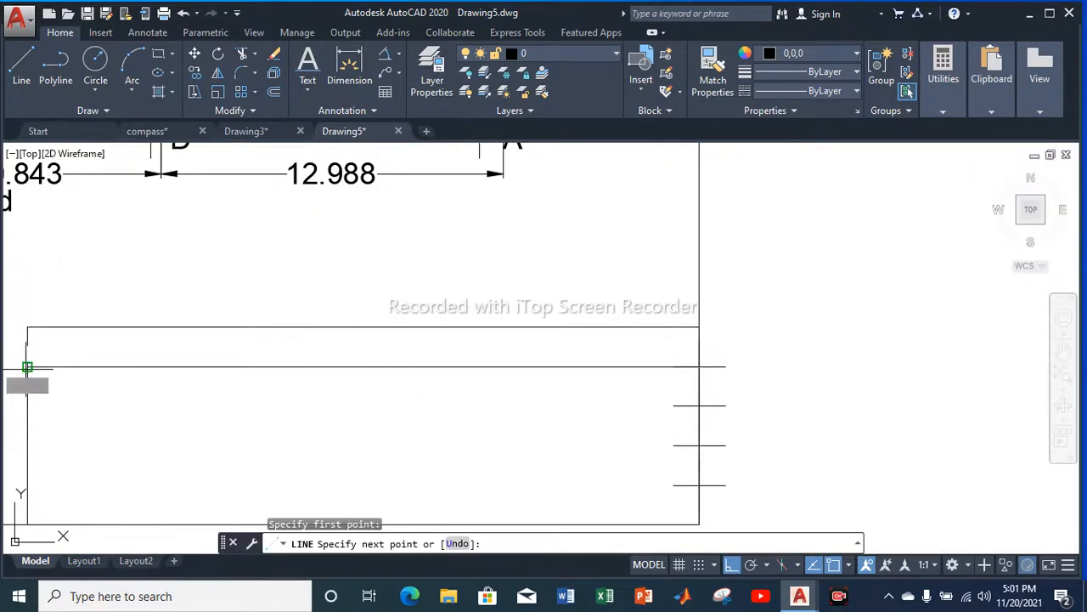
key(Escape)
right_click(528, 426)
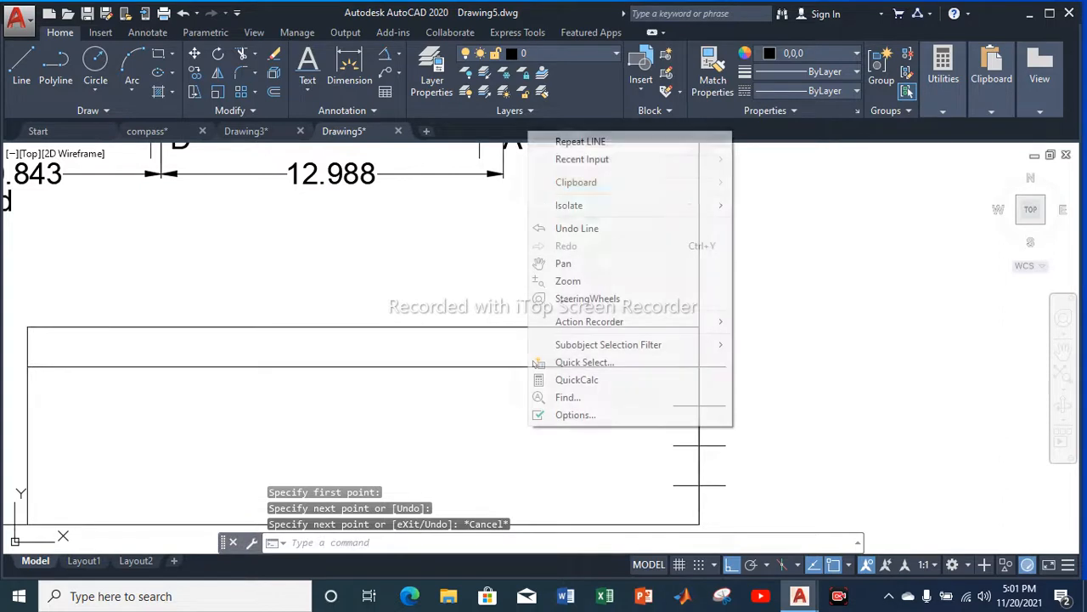
click(580, 141)
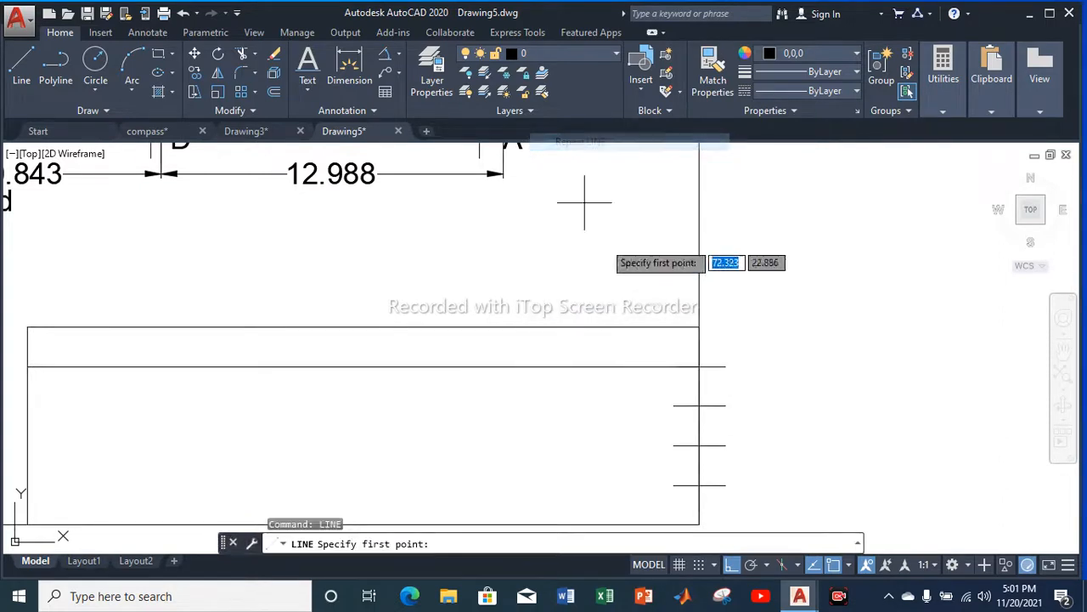
click(698, 405)
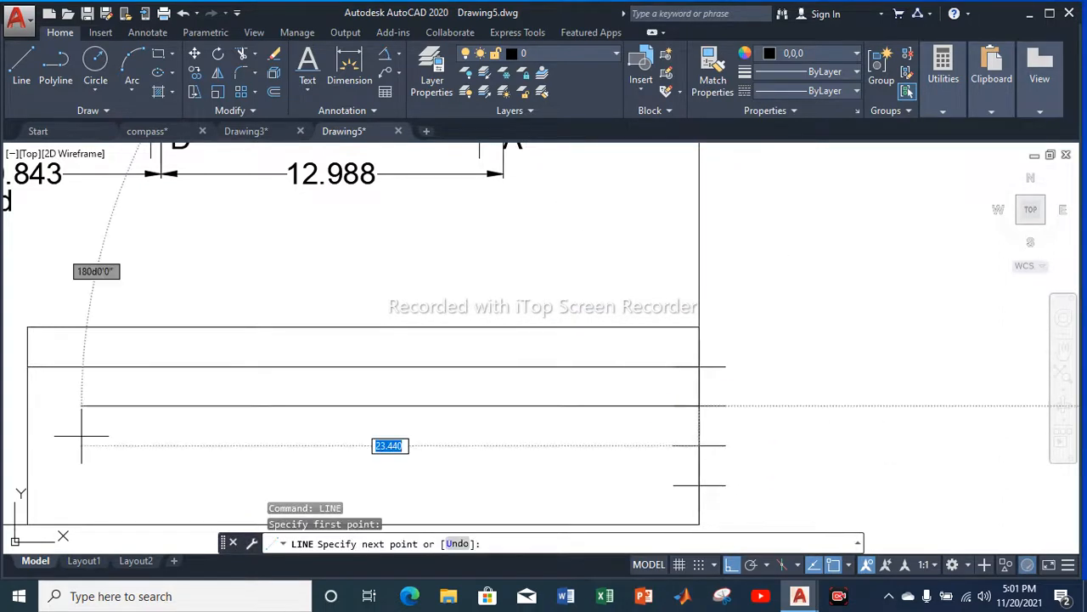
click(27, 405)
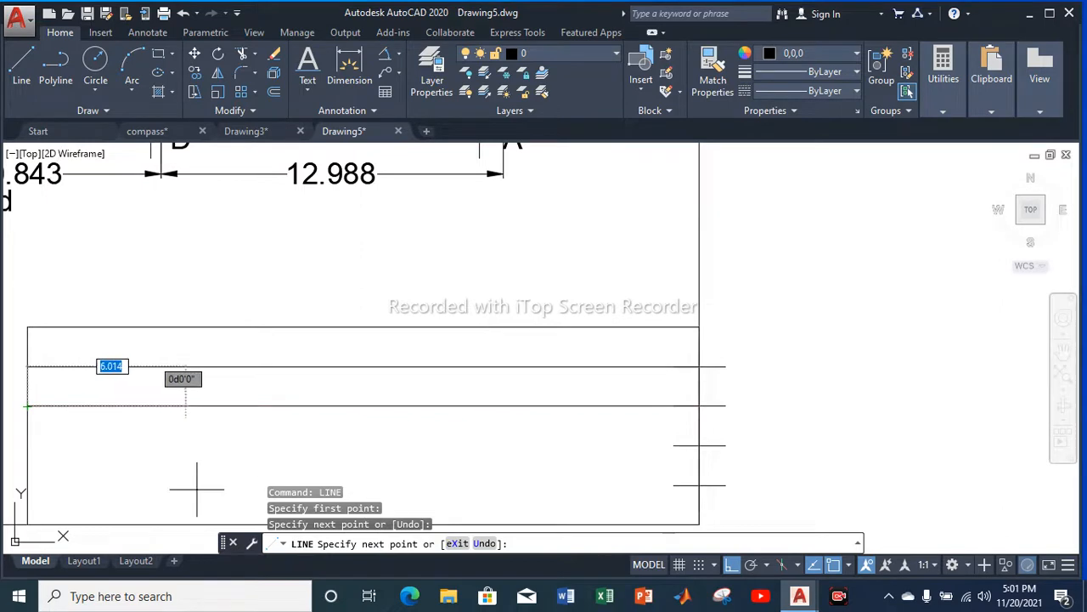
key(Return)
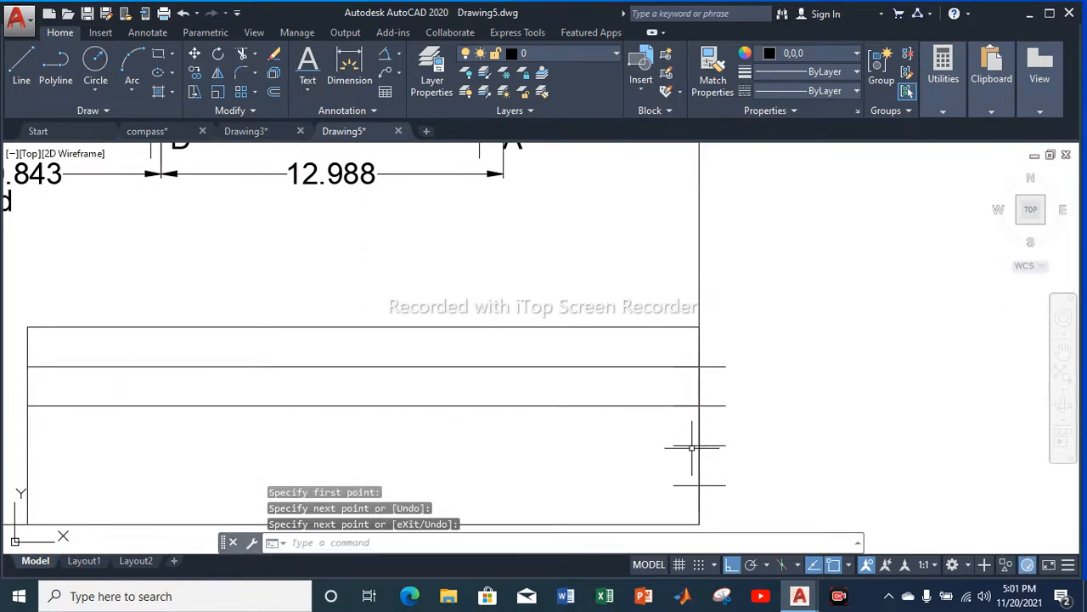
Draw horizontal row lines from the lower two division points to the title block's left edge
key(Return)
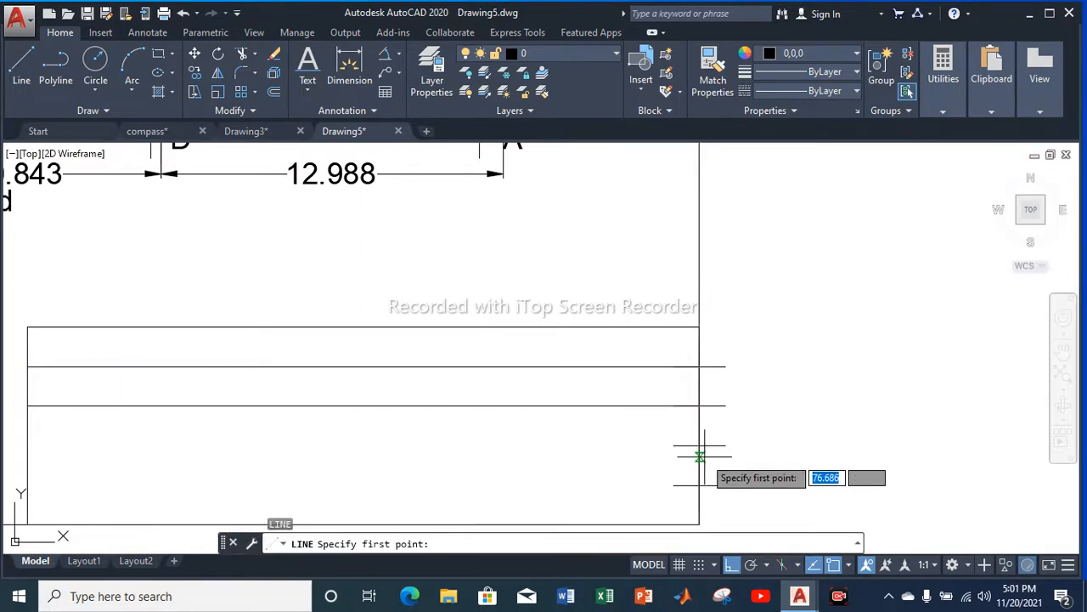
click(699, 445)
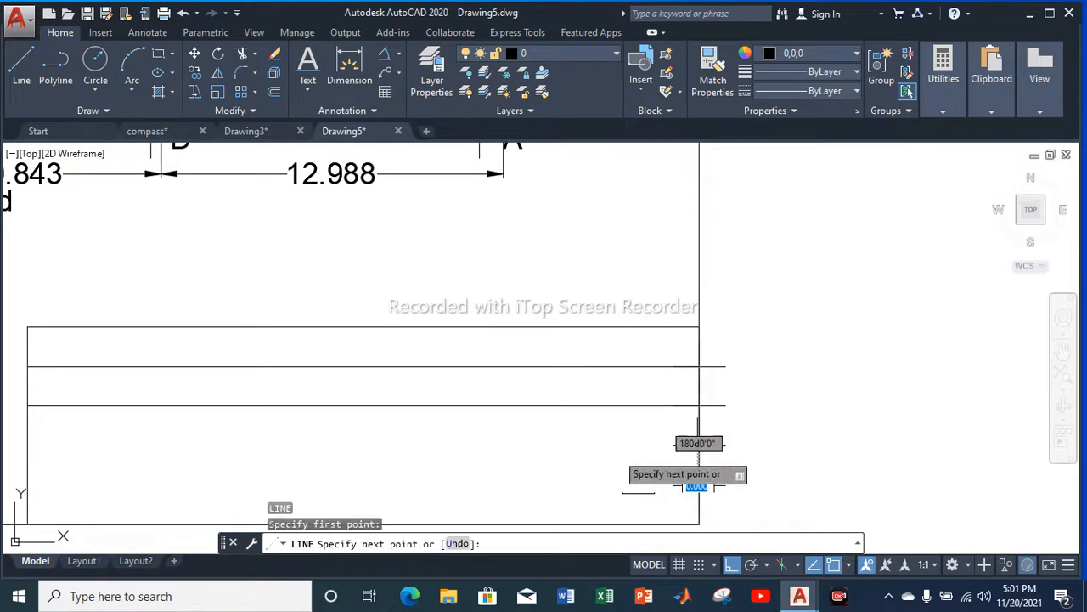
click(28, 445)
key(Escape)
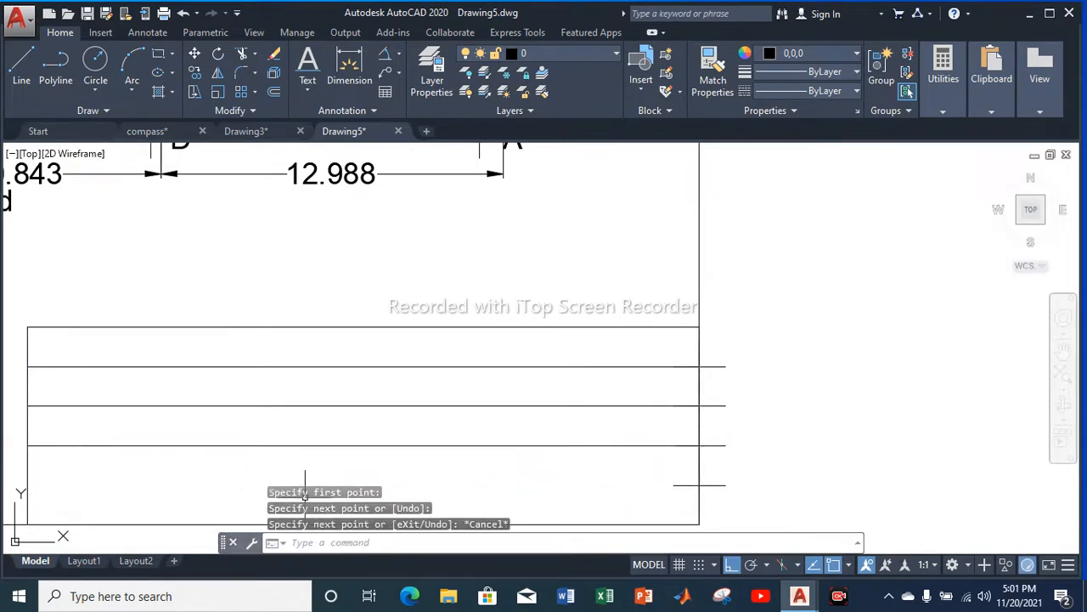
key(Return)
click(699, 484)
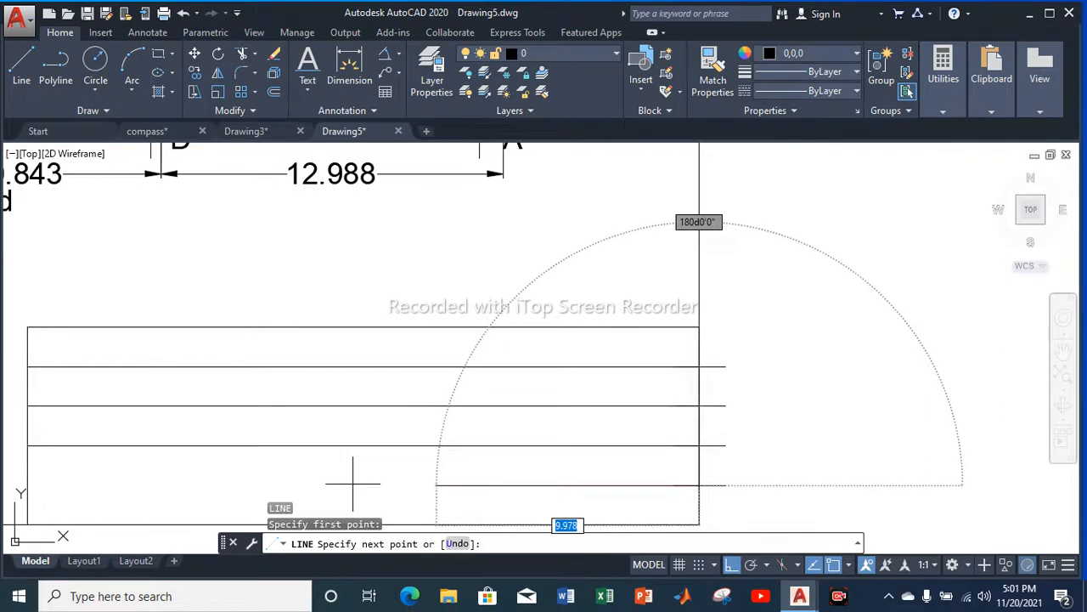
click(28, 484)
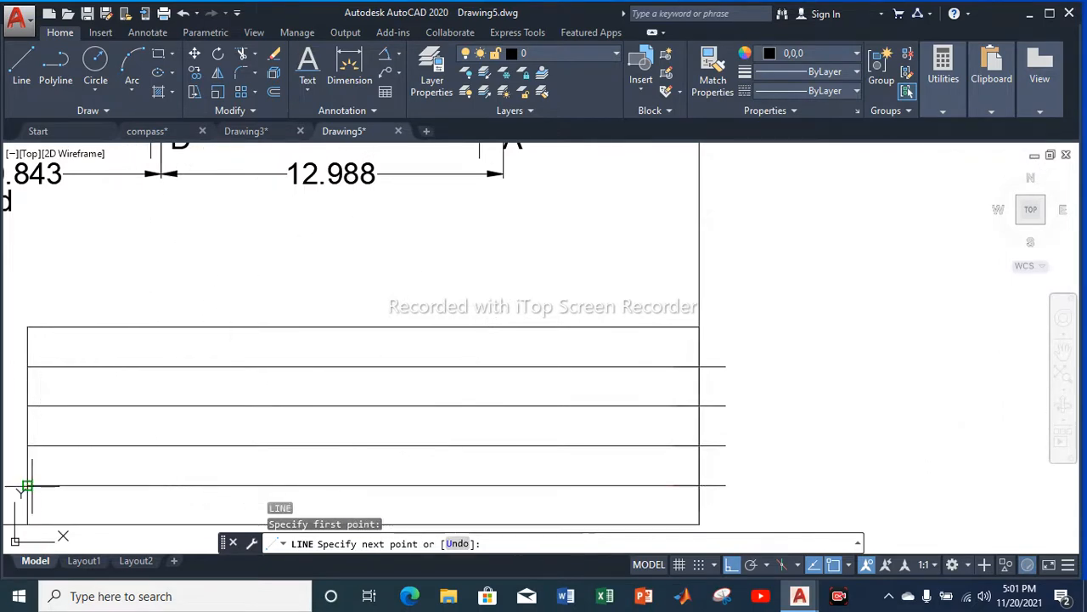
key(Escape)
Draw a vertical column line across the full height of the title block, 10.5 from its left edge
scroll(524, 434, down, 4)
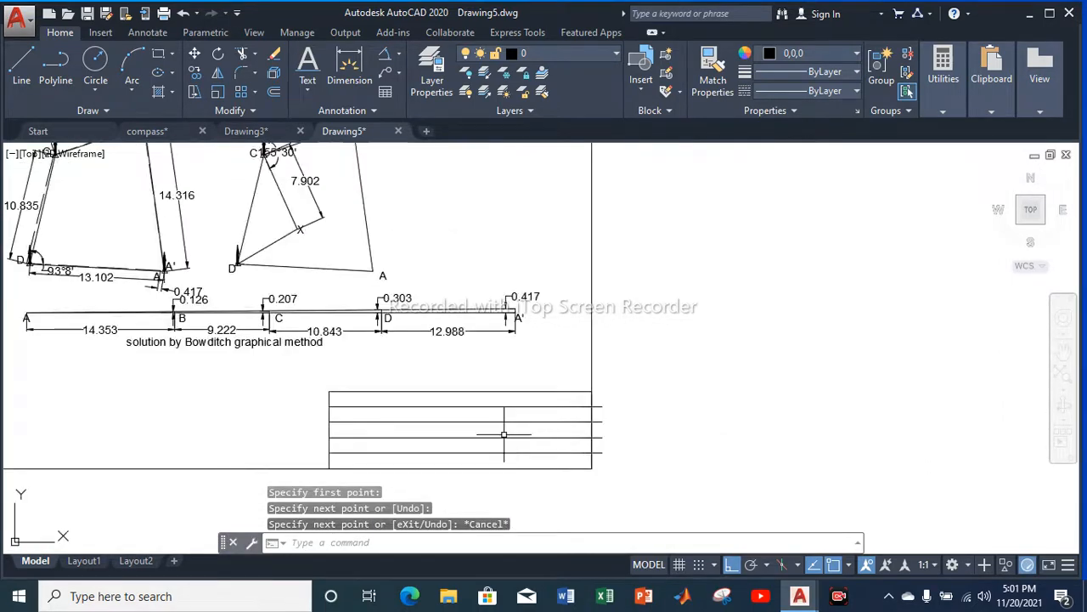
key(space)
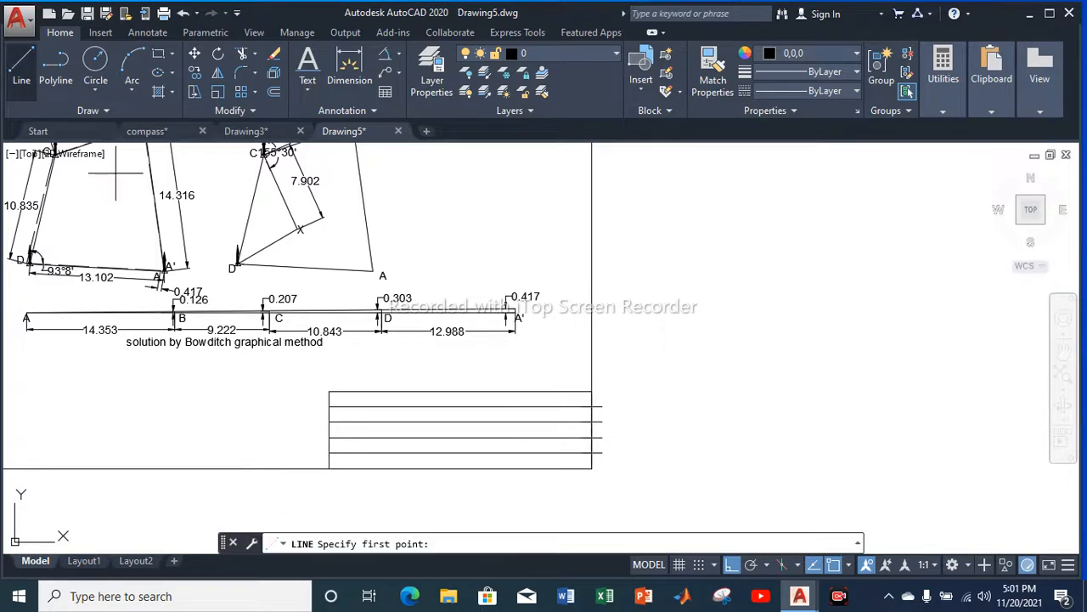
scroll(319, 465, up, 5)
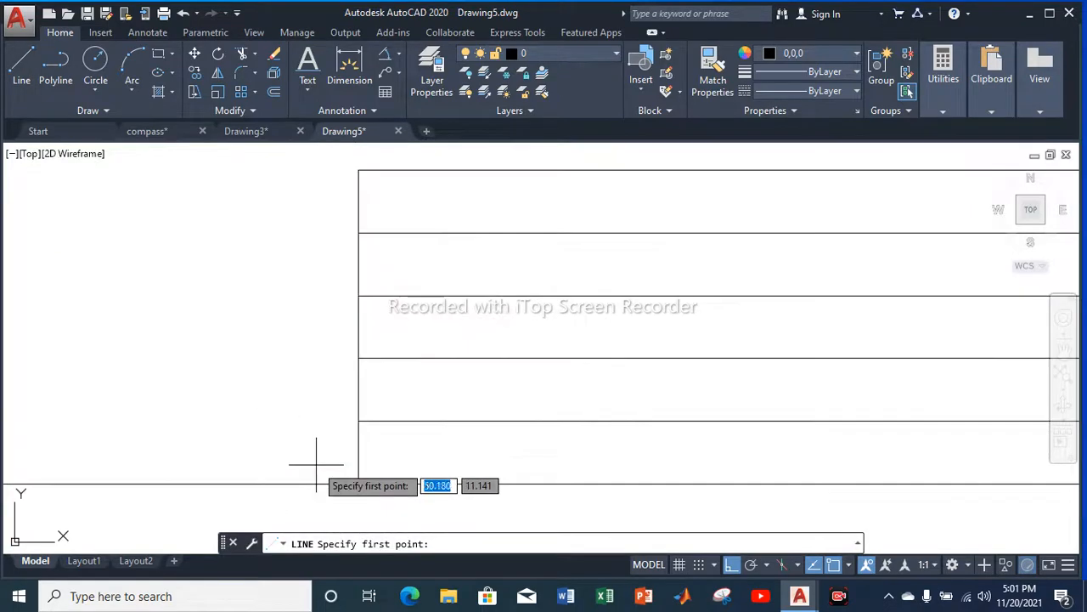
click(358, 484)
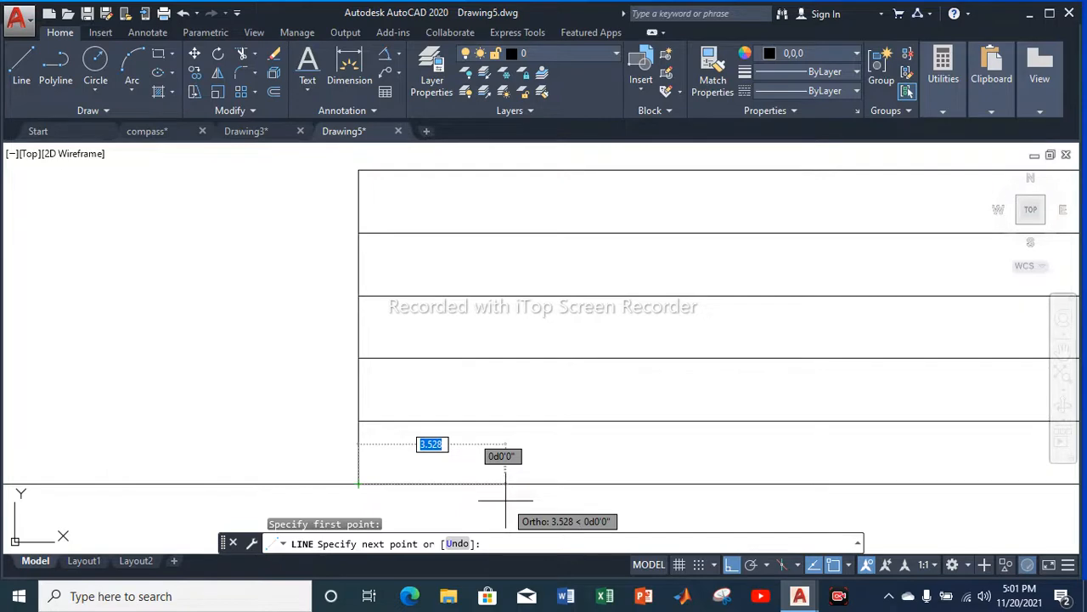
text(10)
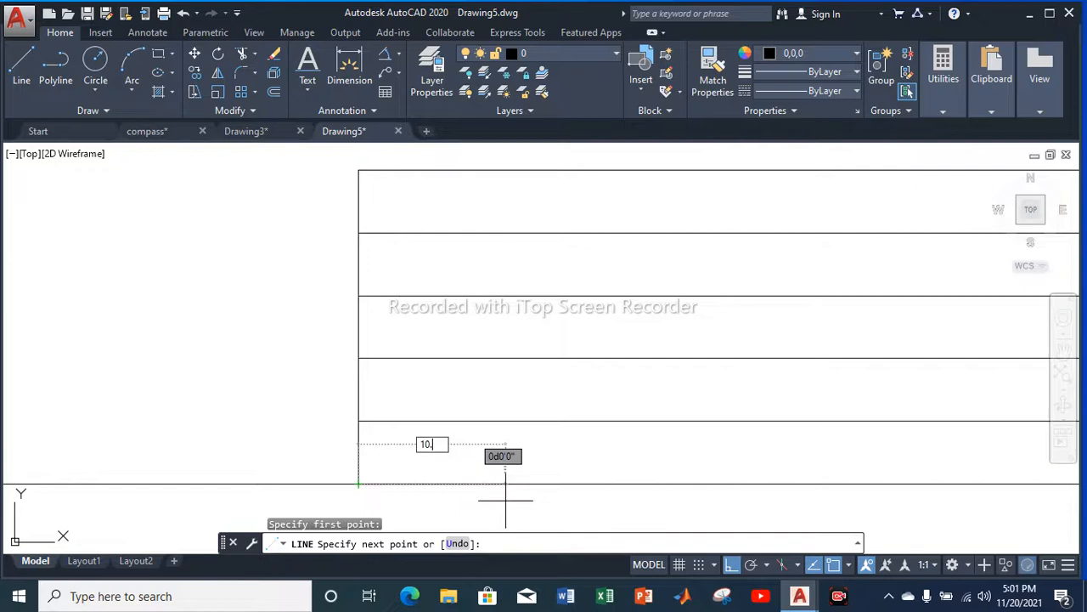
text(.5)
key(Return)
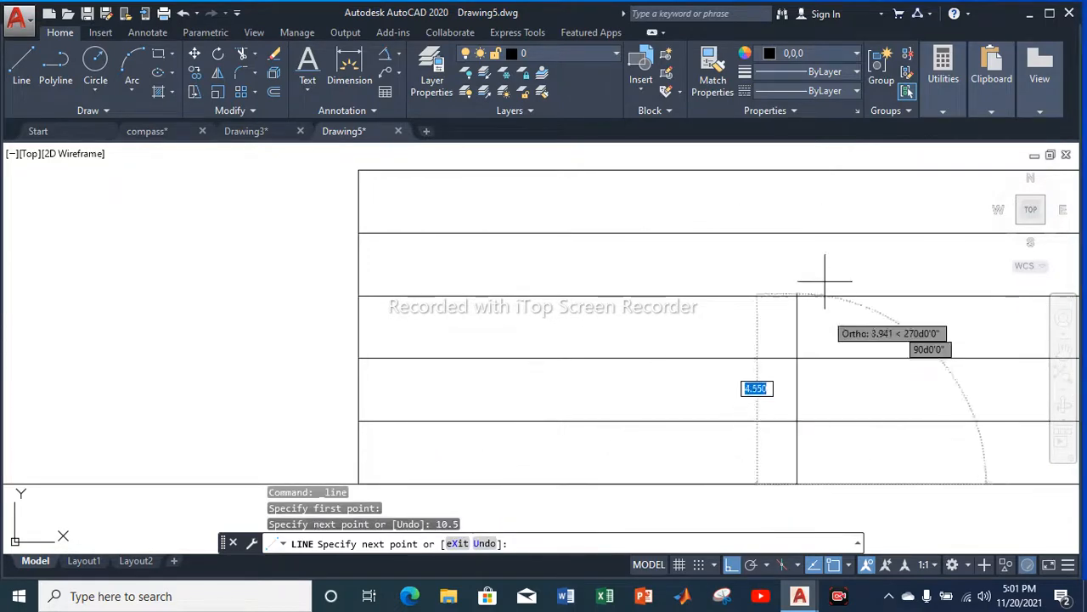
click(797, 170)
scroll(738, 221, down, 2)
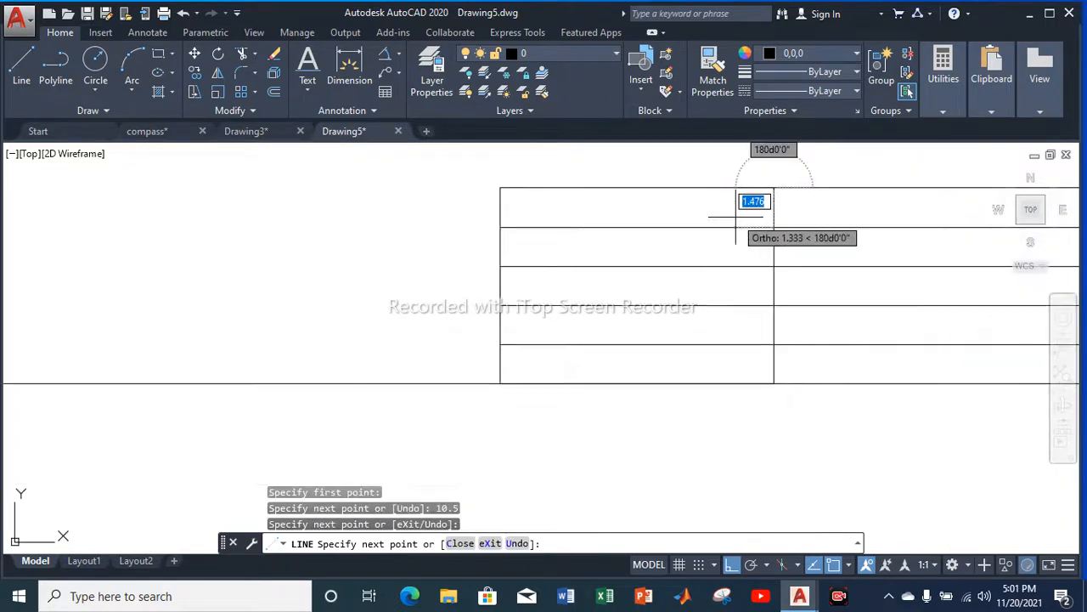
key(Escape)
Draw a vertical line 7.5 in from the title block's right edge, from its bottom edge up through the lower three rows
key(Return)
scroll(315, 303, down, 6)
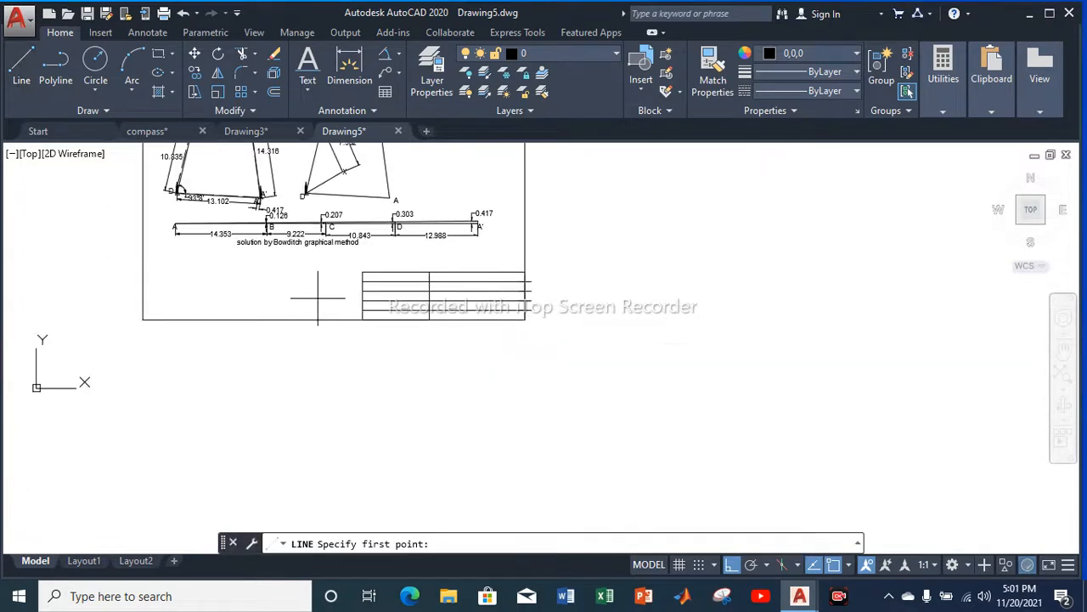
scroll(517, 316, up, 4)
click(529, 332)
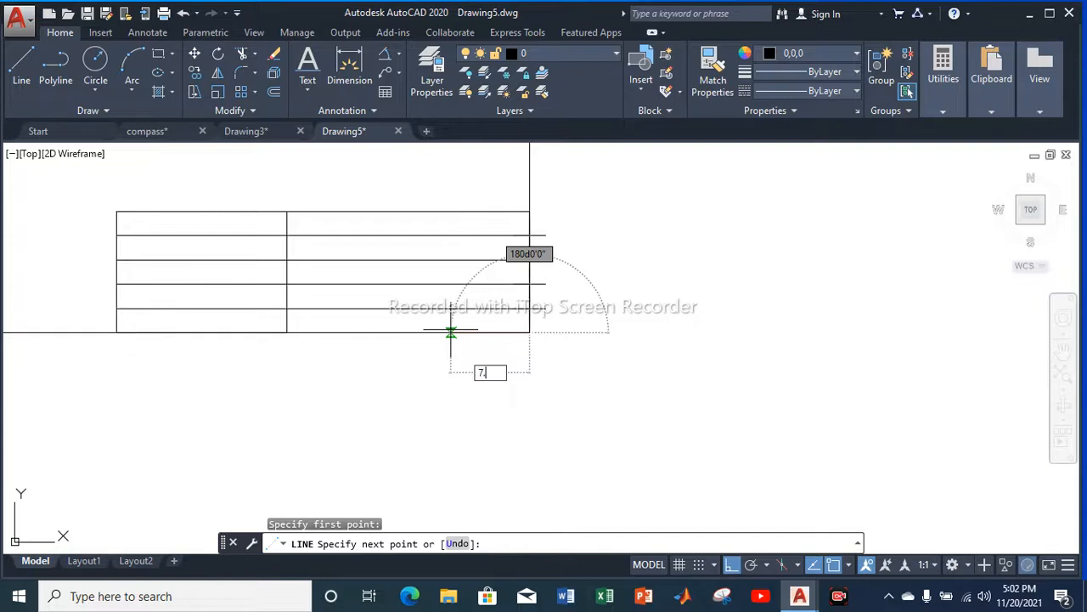
text(7.5)
key(Return)
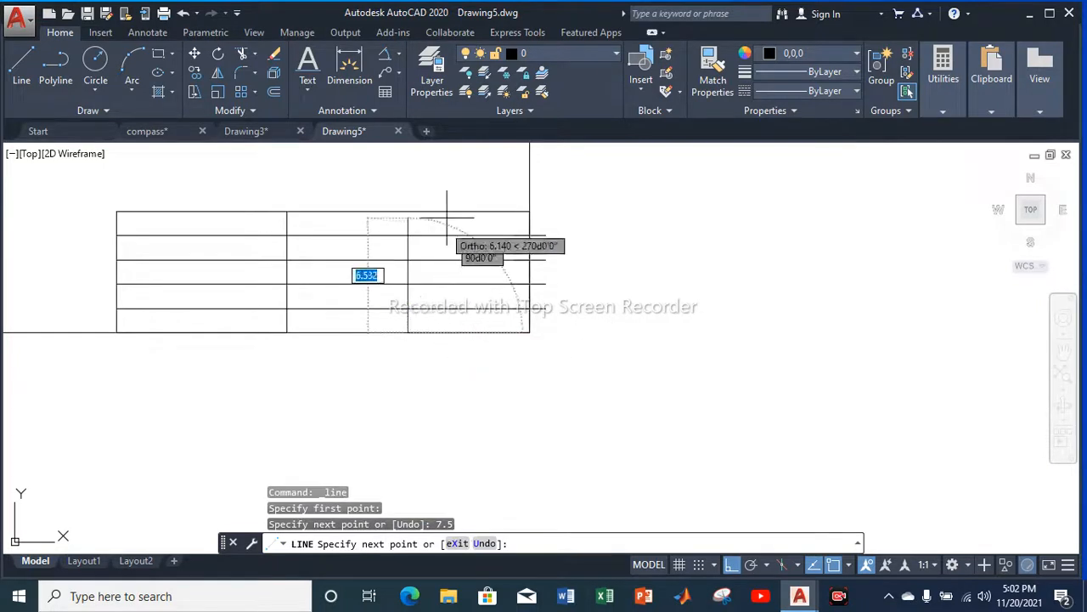
click(406, 261)
key(Escape)
Set the point style to the blank marker so the division points are hidden
text(ptype)
key(Return)
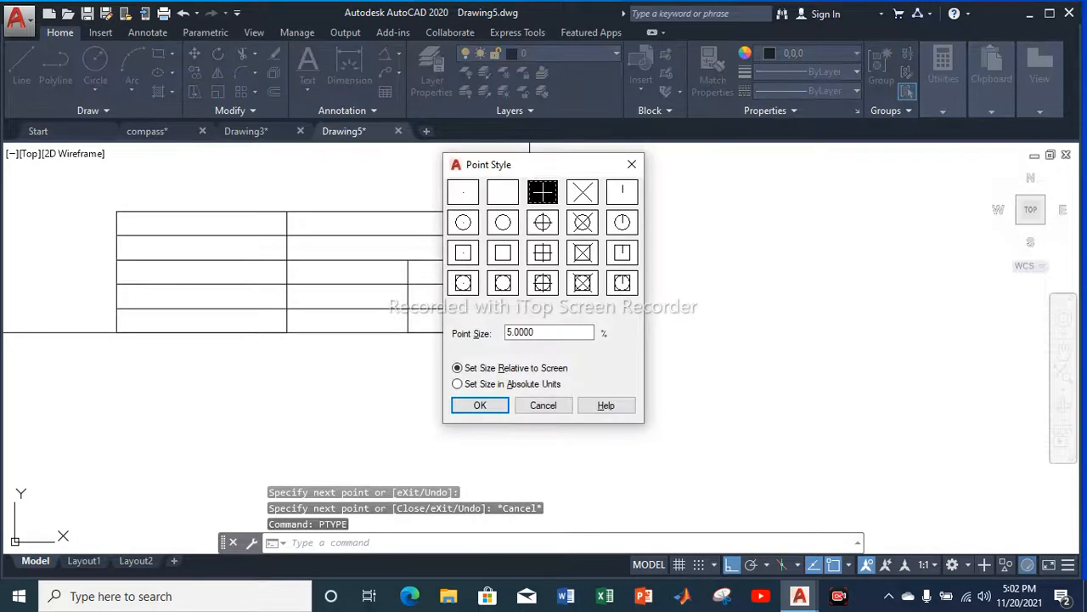
click(503, 192)
click(480, 405)
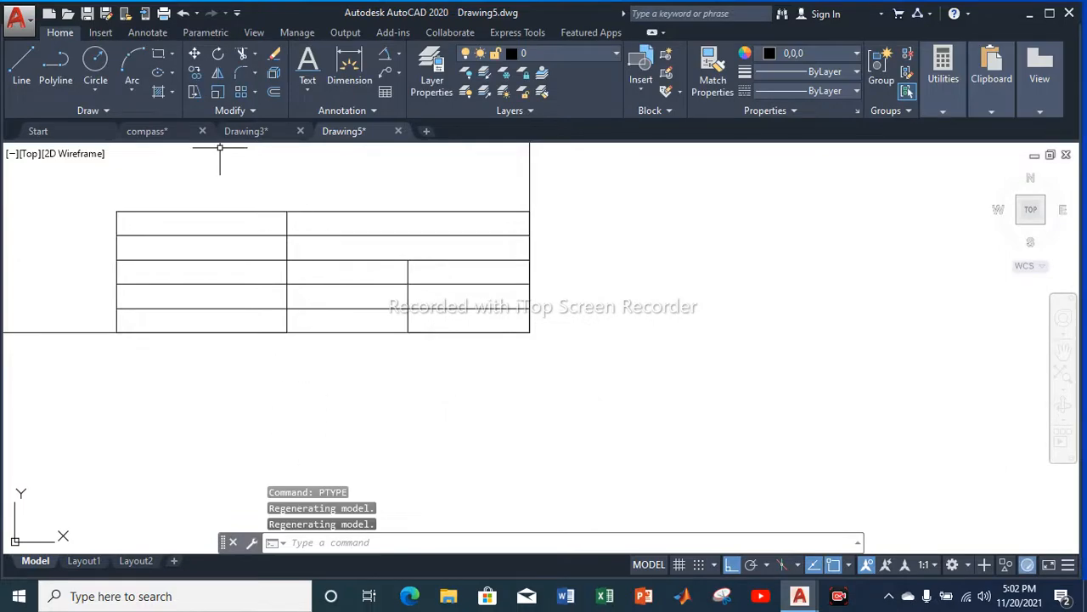
Trim the lower two row lines between the two vertical column lines to form one open middle cell
click(242, 53)
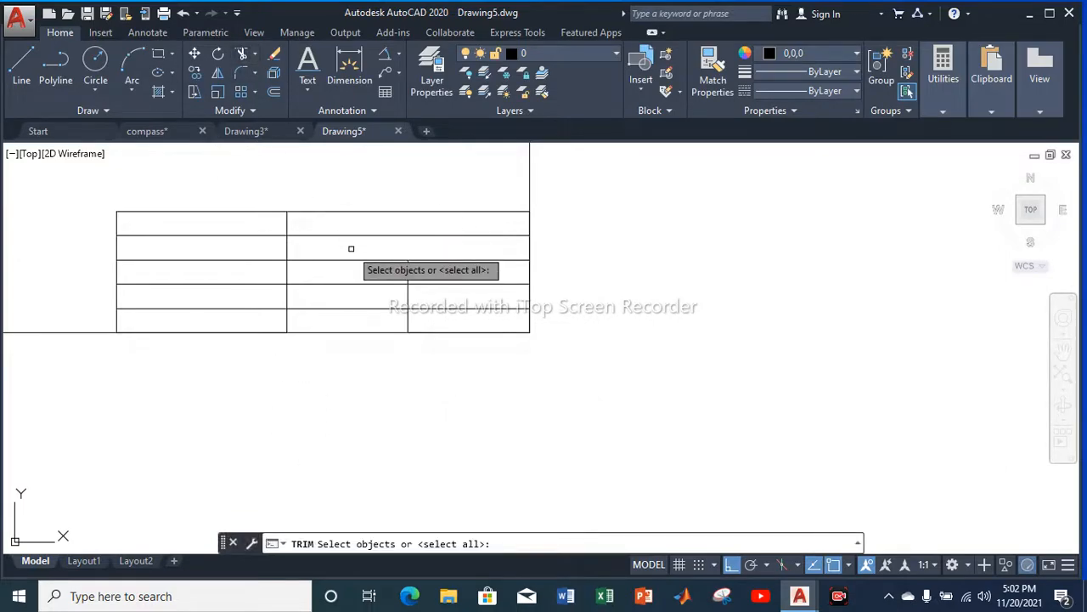
click(288, 248)
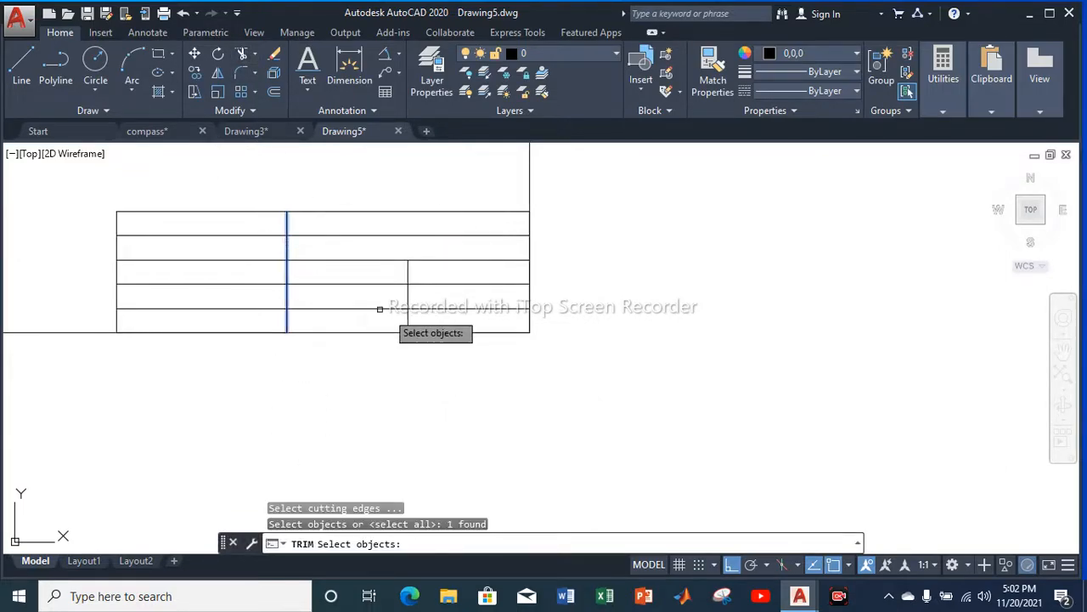
click(408, 273)
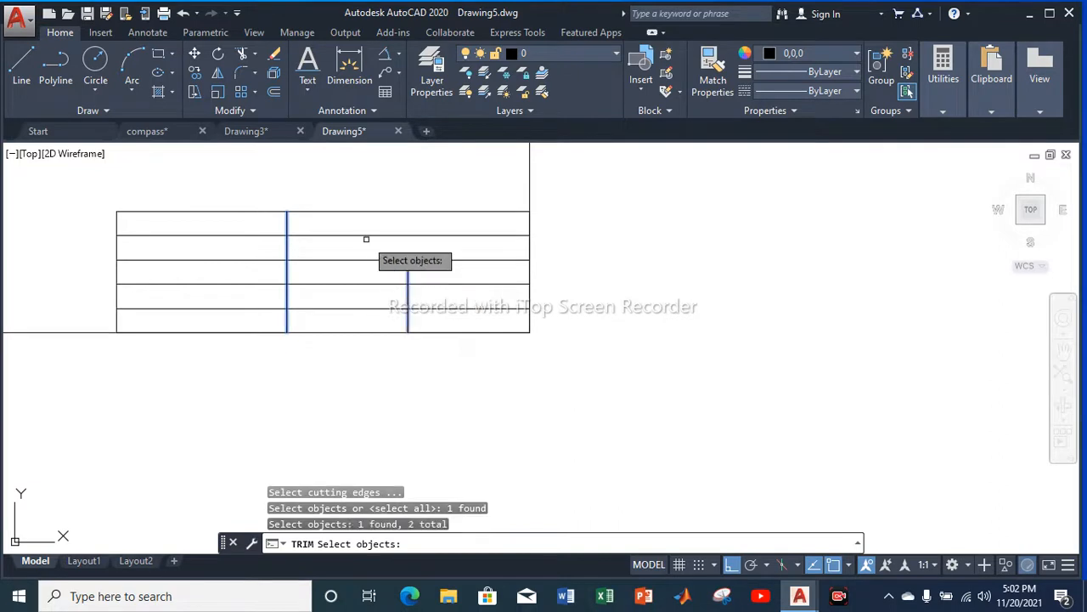
key(Return)
click(352, 284)
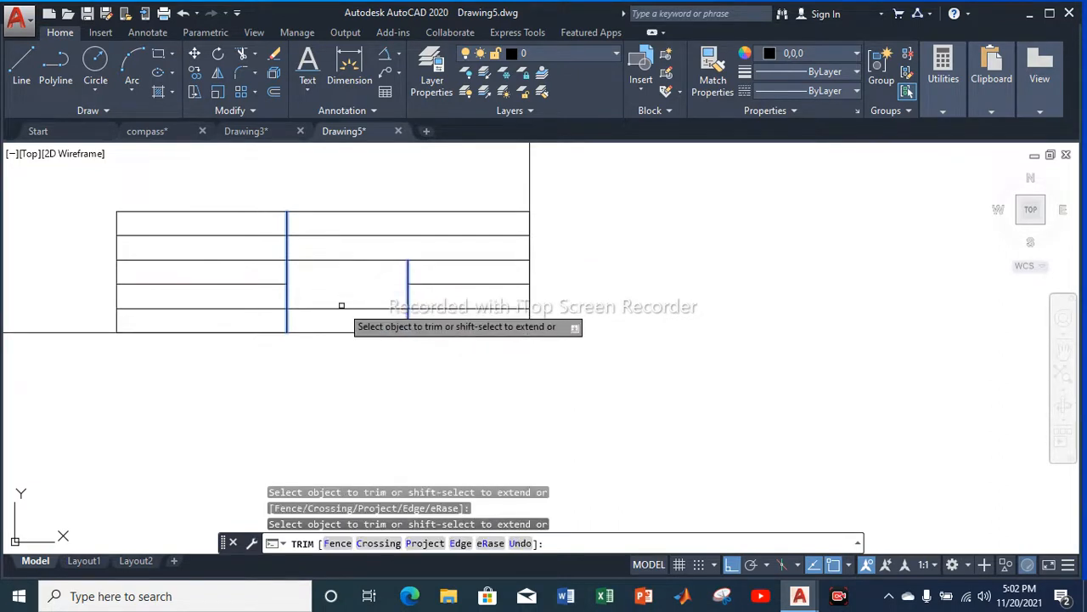
click(341, 306)
key(Escape)
Compare the ruled title block with the compass drawing, examining its title block text, dimension note, index and north arrow
scroll(341, 306, down, 2)
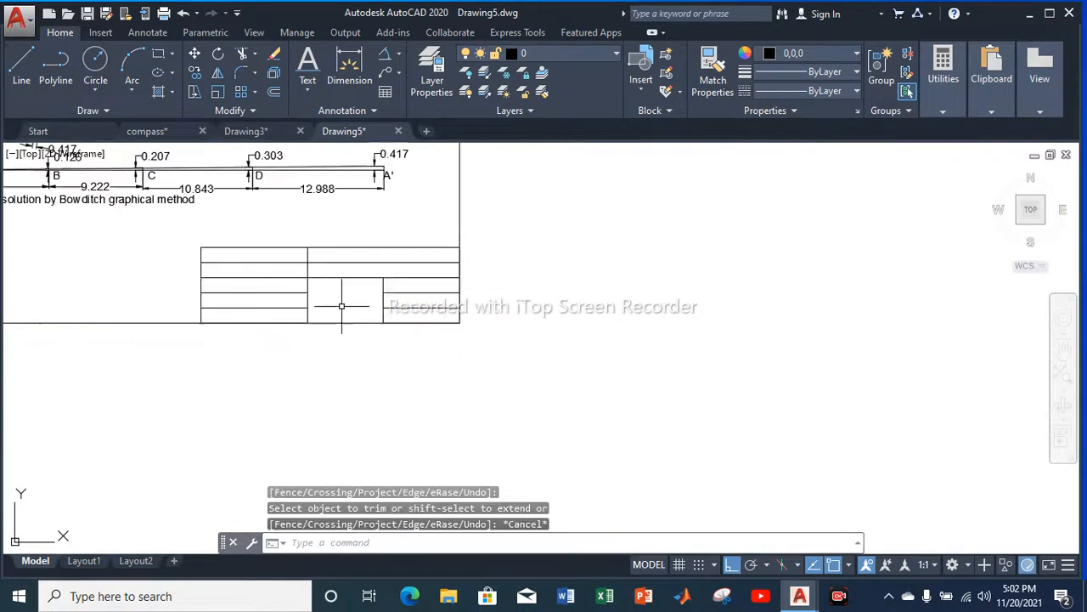
scroll(298, 281, down, 4)
scroll(303, 271, up, 4)
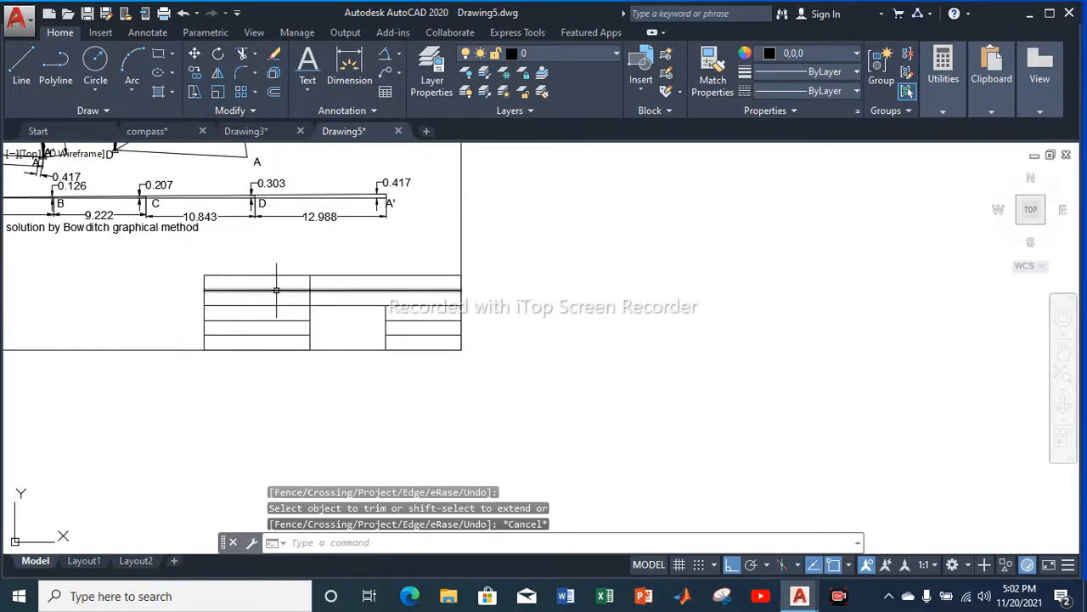
scroll(258, 291, up, 2)
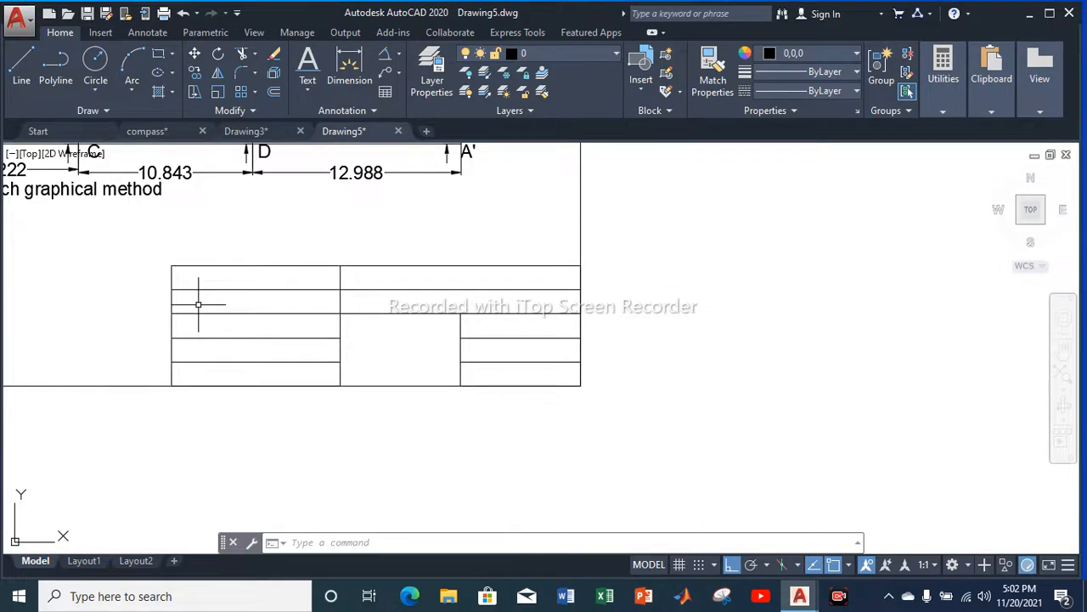
scroll(94, 294, down, 8)
scroll(94, 295, up, 2)
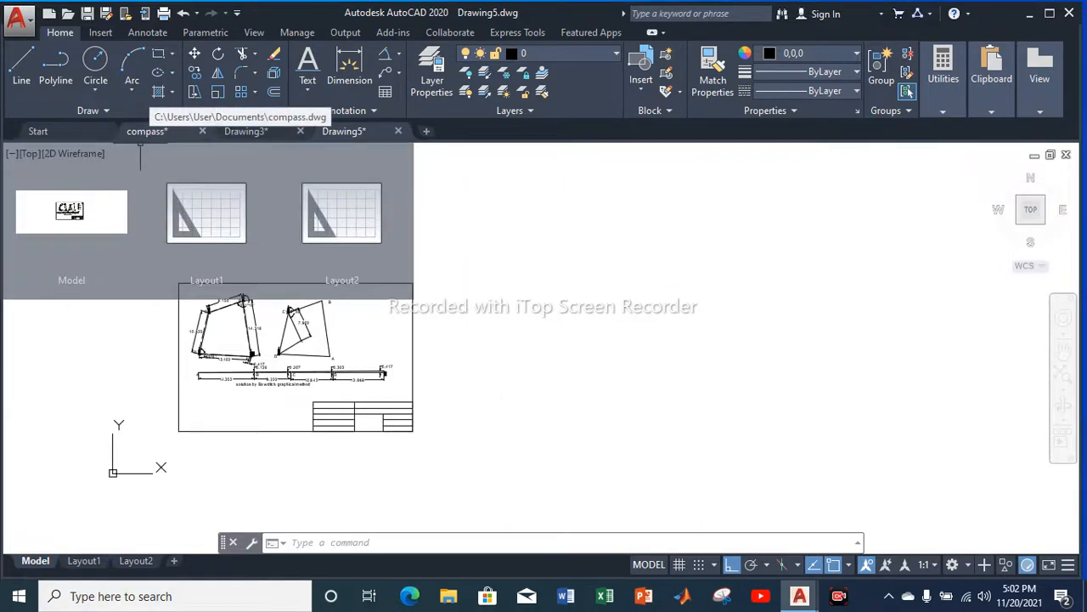
click(146, 131)
scroll(258, 389, down, 3)
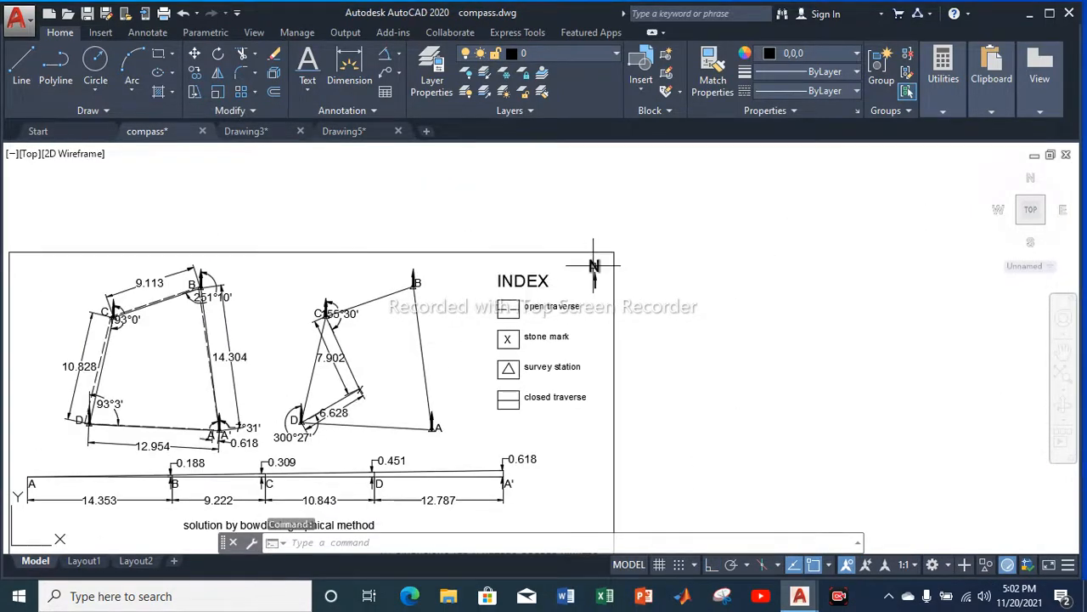
scroll(364, 344, down, 4)
scroll(378, 436, up, 4)
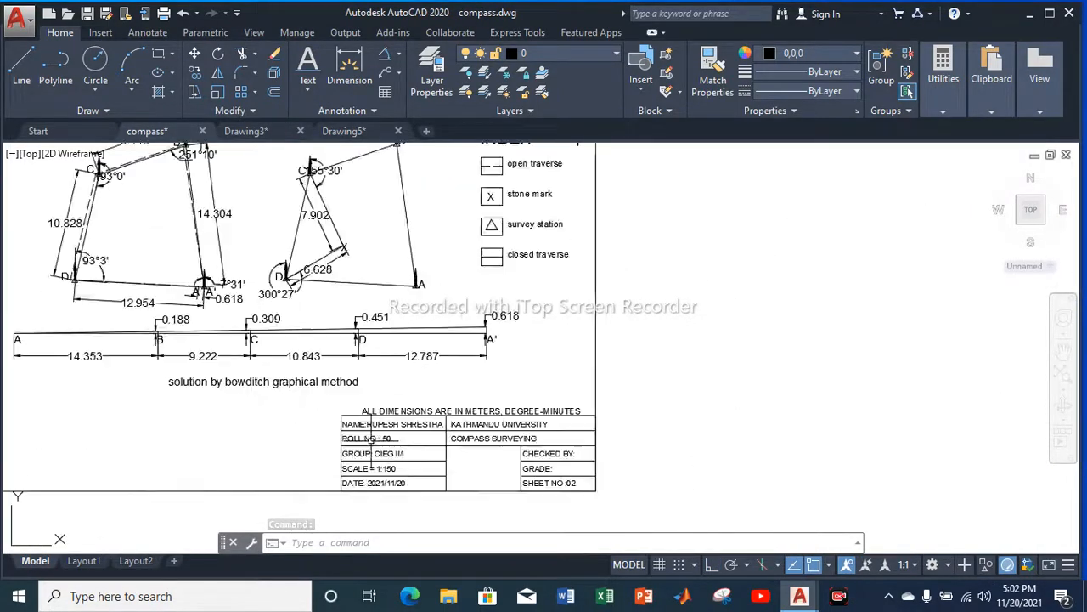
scroll(357, 454, up, 4)
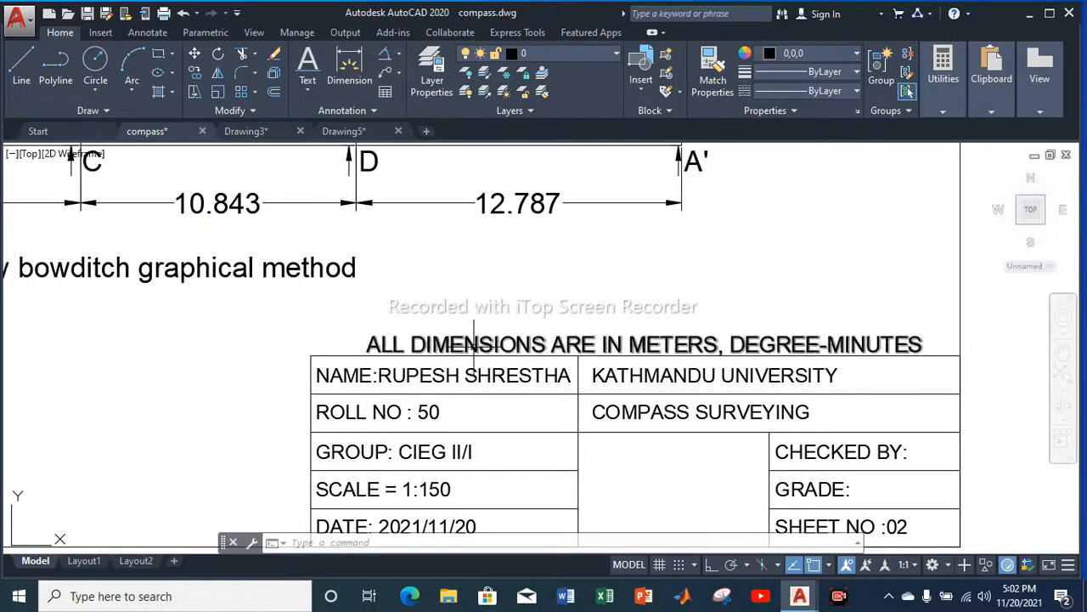
scroll(494, 343, down, 8)
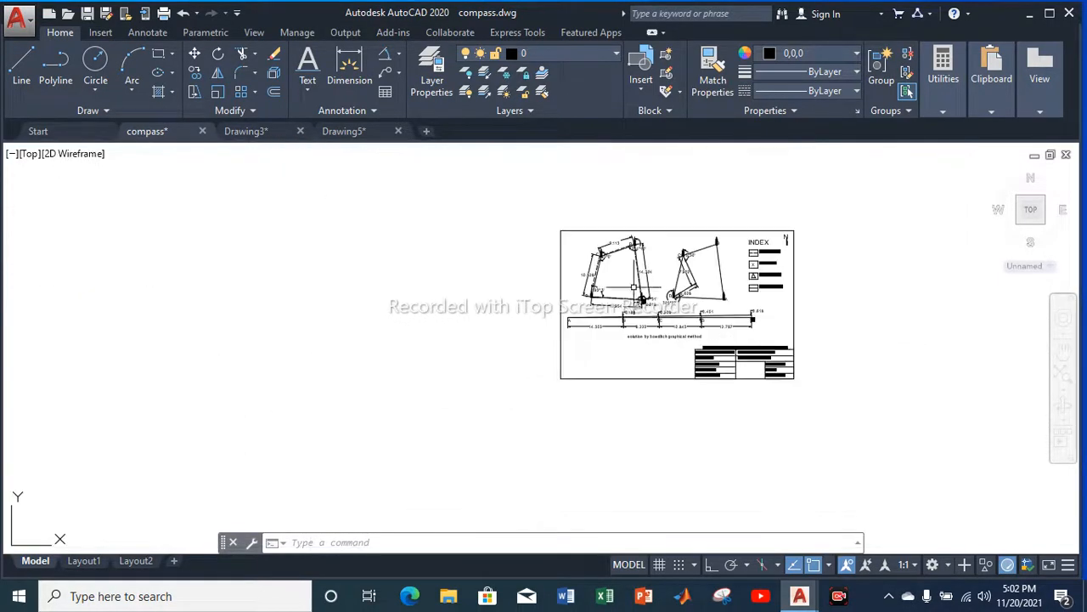
scroll(630, 278, up, 4)
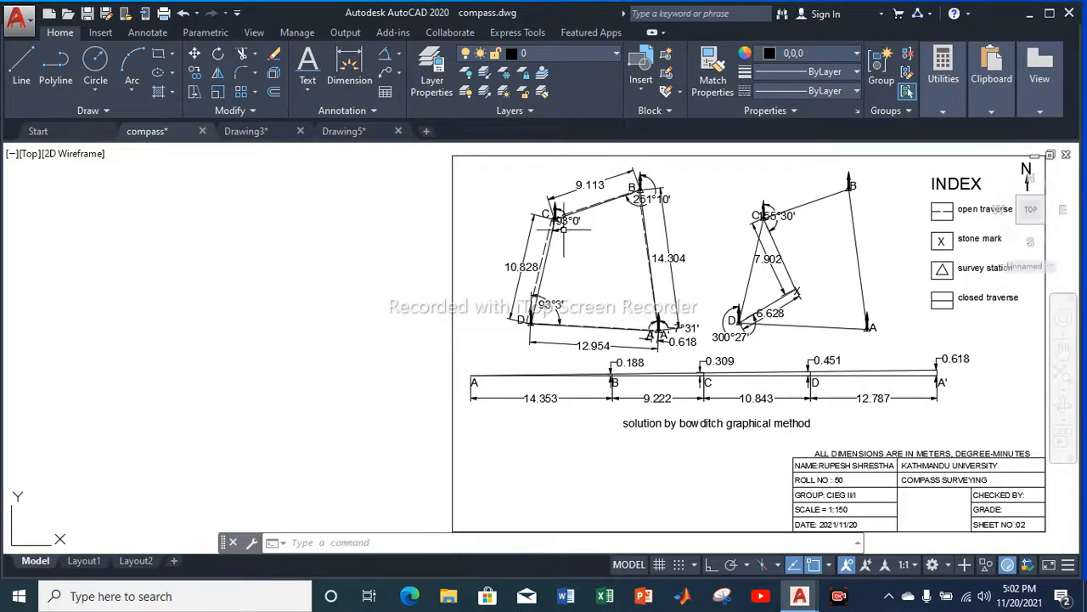
In Drawing5, set up a single-sheet plot on ISO A3 (420.00 x 297.00 MM) paper with fit to paper turned off
click(338, 130)
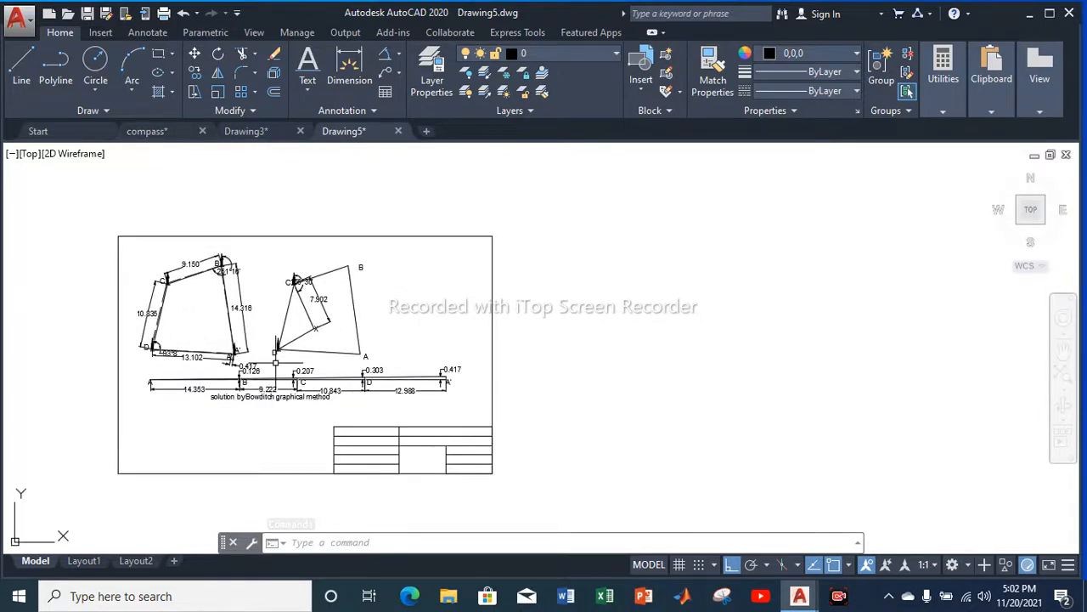
key(ctrl+p)
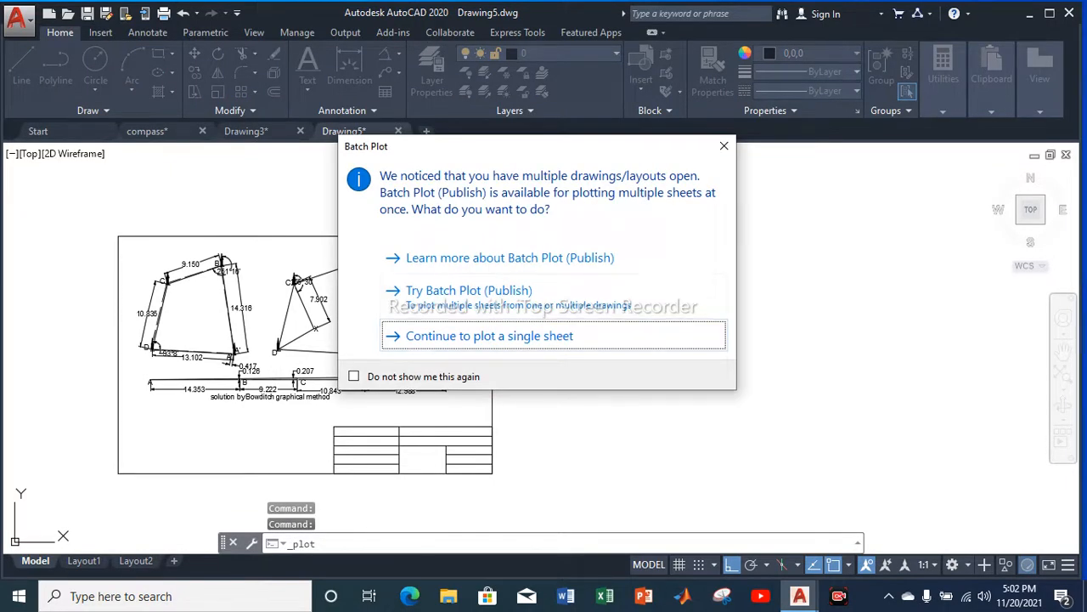
key(Return)
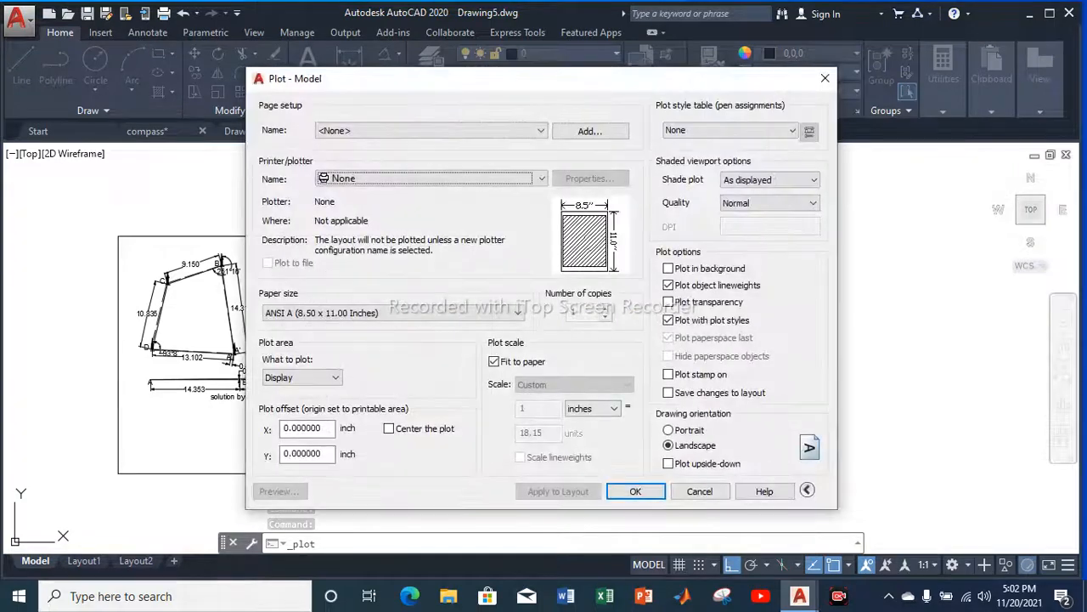
click(493, 361)
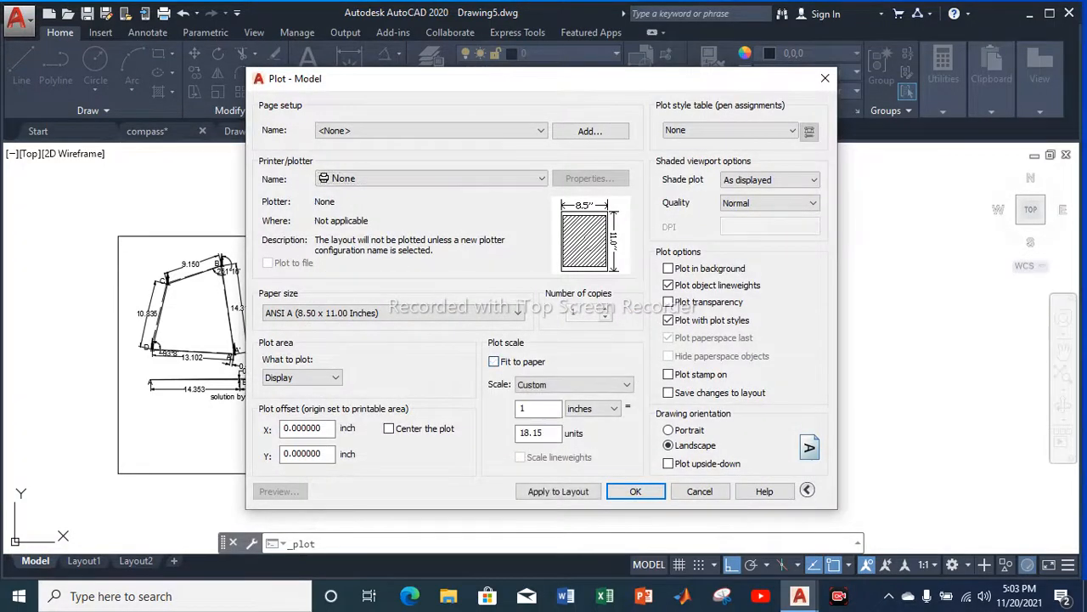
click(391, 313)
scroll(387, 169, down, 2)
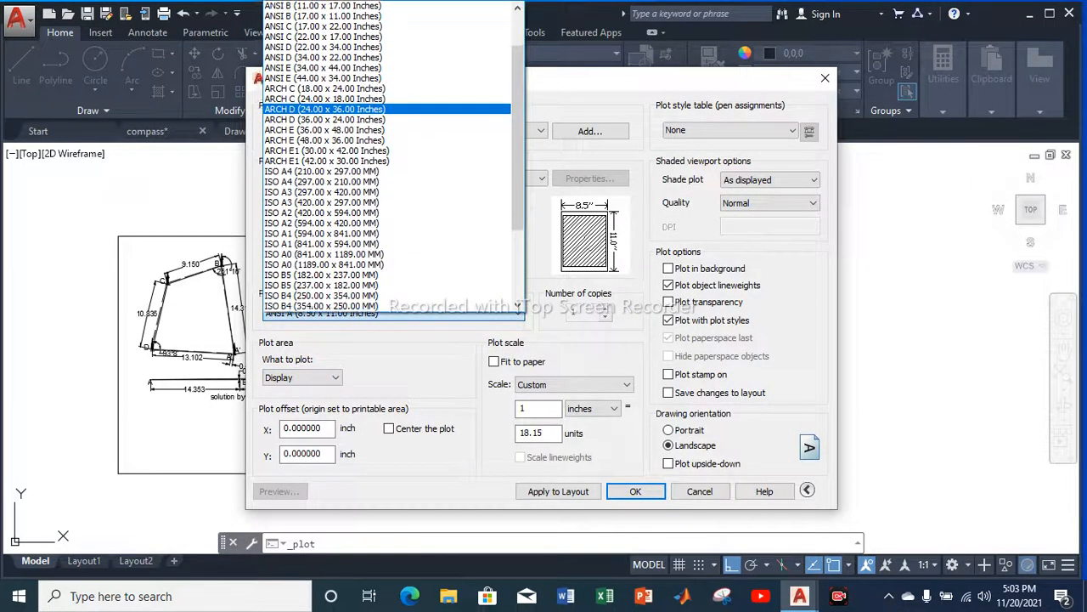
click(323, 162)
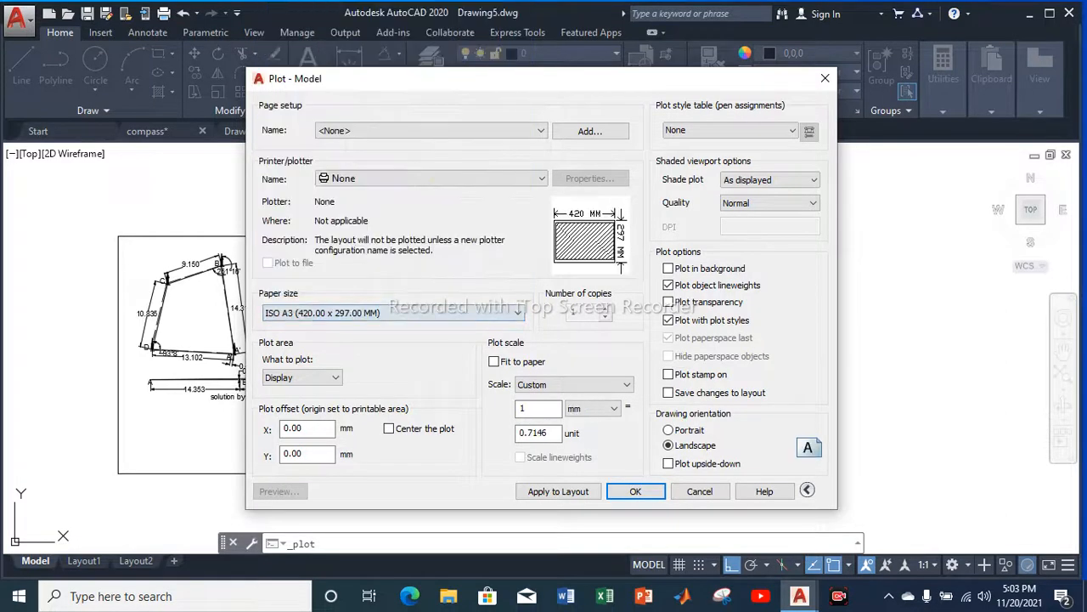
Set the plot area to a window spanning the opposite corners of the sheet frame
click(301, 377)
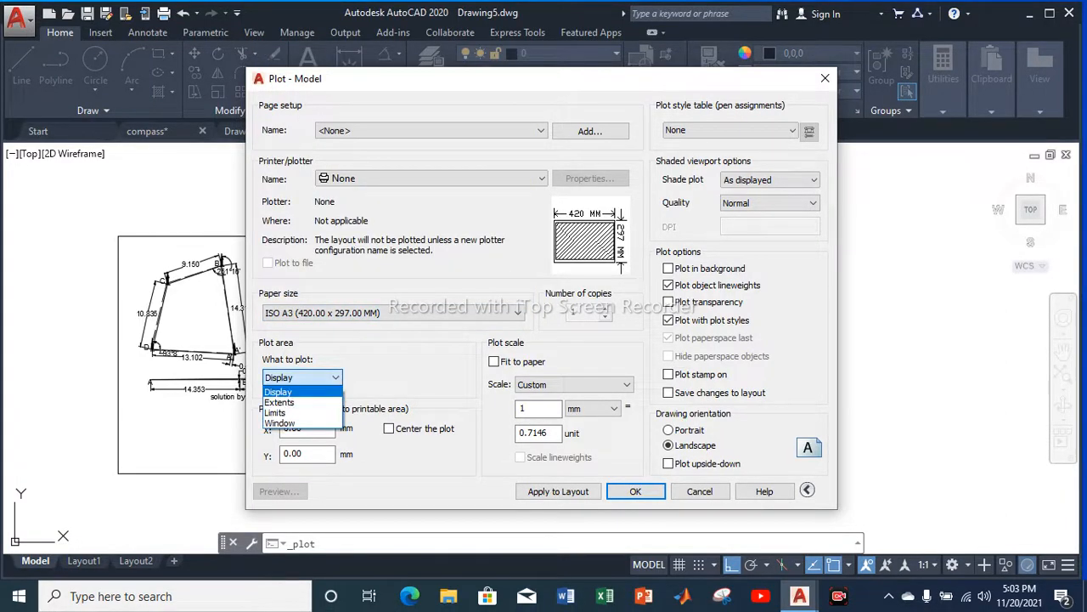
click(289, 421)
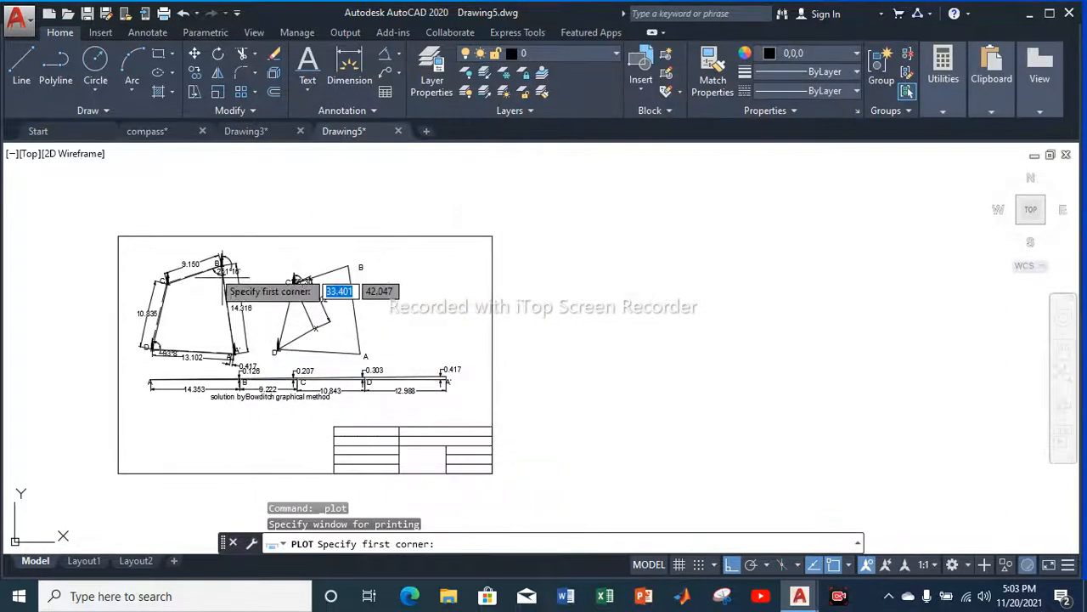
click(118, 236)
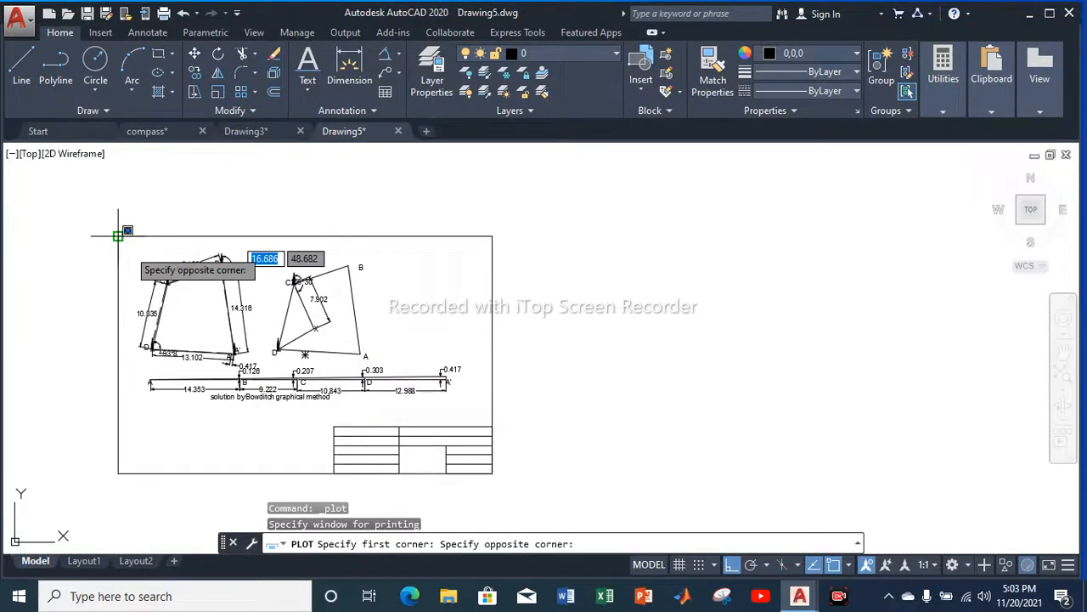
click(492, 473)
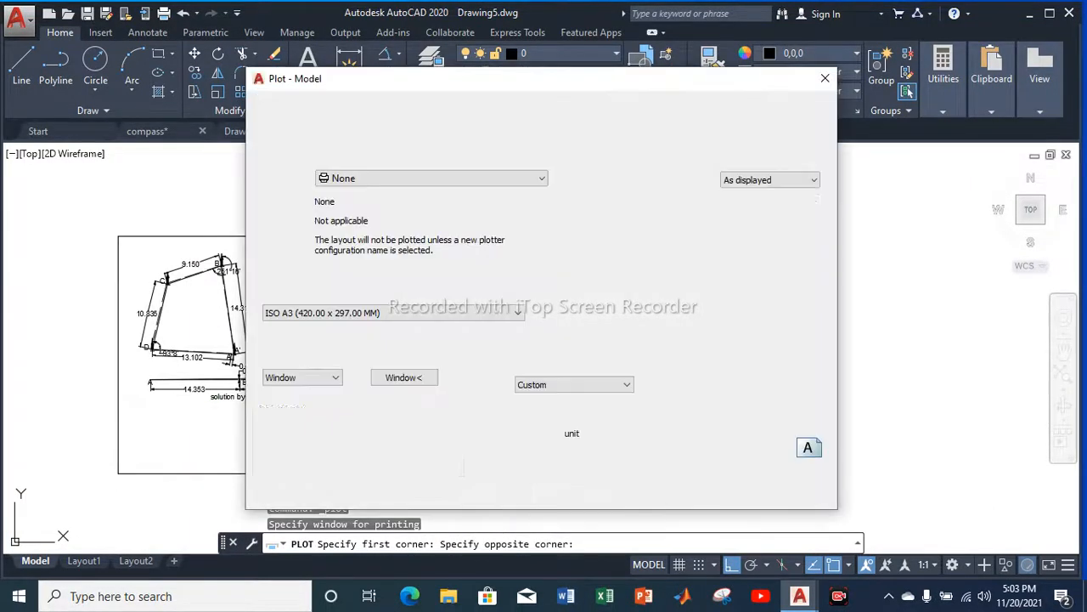
Center the plot on the paper and set a custom plot scale of 1 mm = 0.15 unit
click(388, 428)
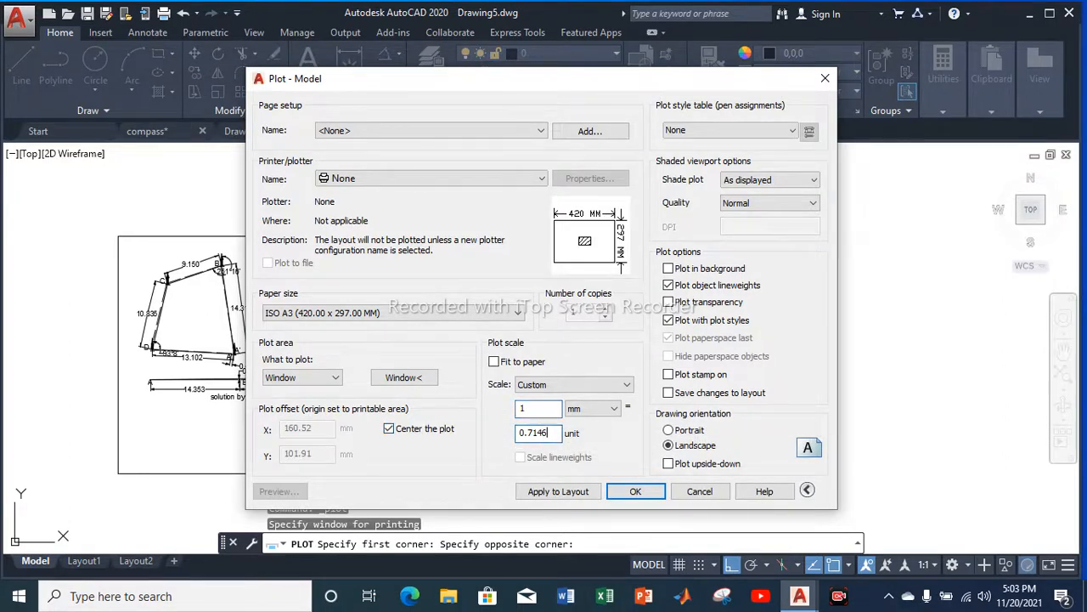
key(BackSpace)
click(442, 178)
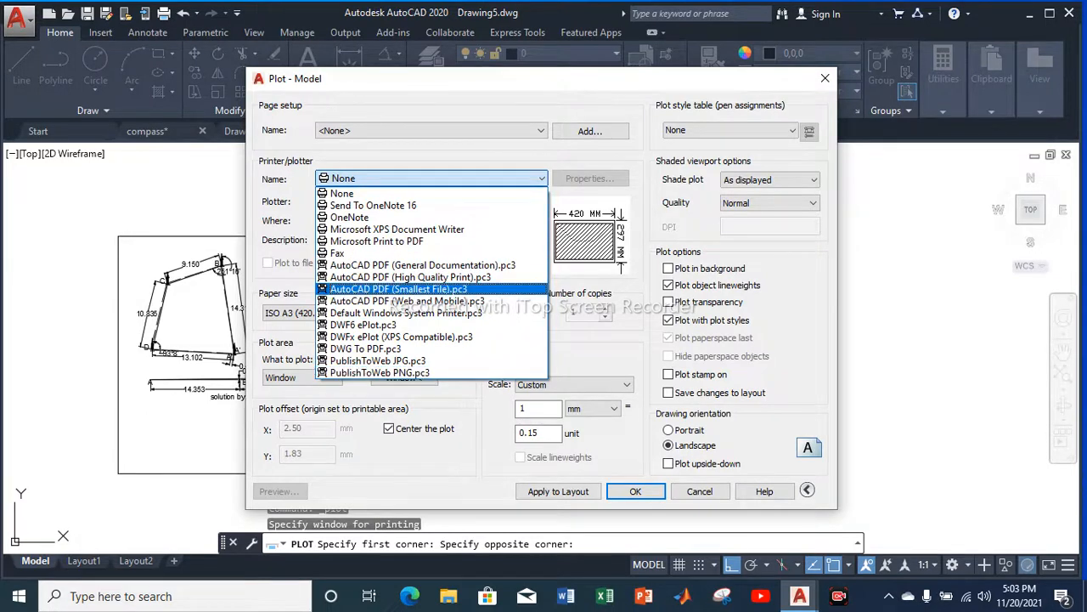
key(Down)
key(Down)
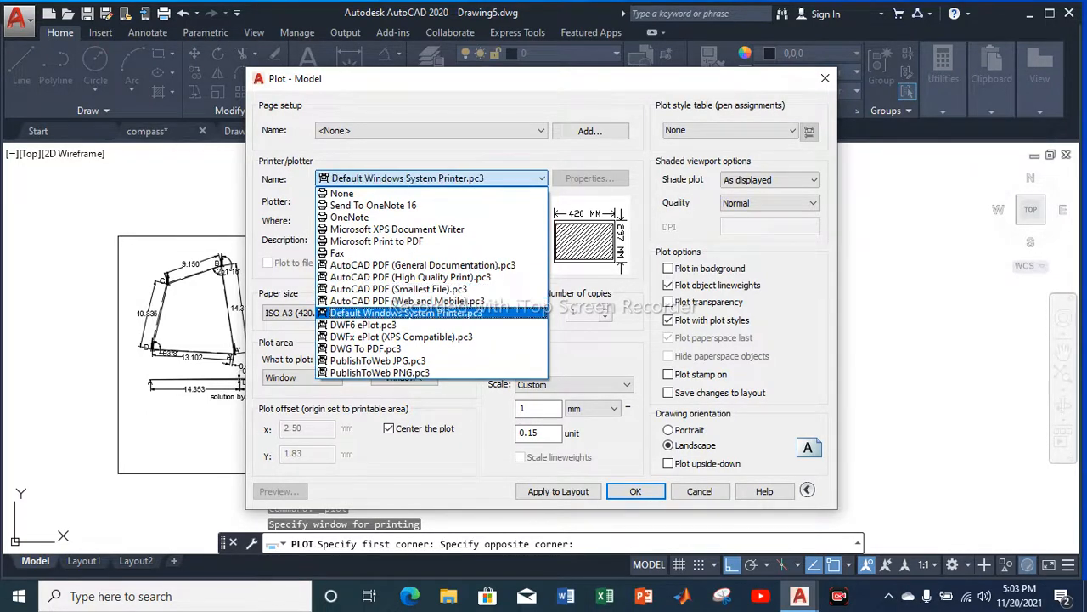
key(Down)
key(Down)
key(Down)
key(Down)
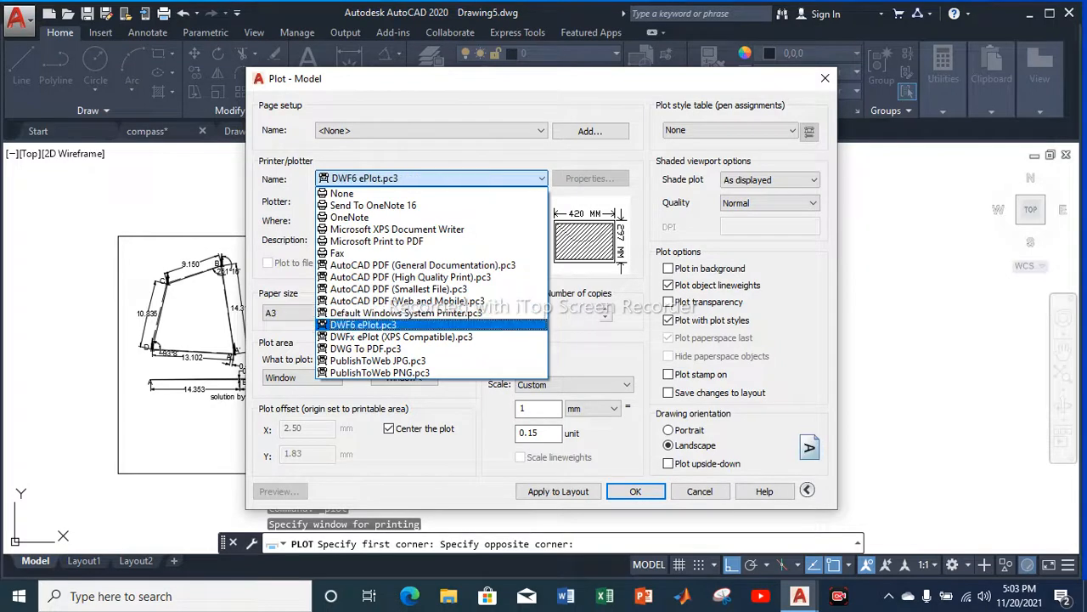
key(Return)
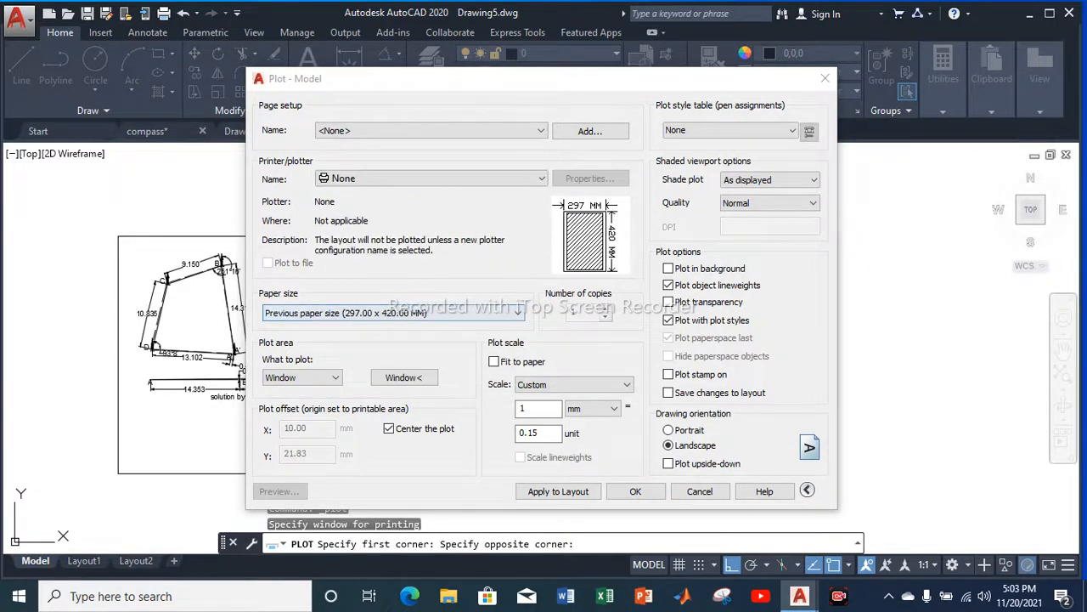
Set the paper size to ISO A3 (420.00 x 297.00 MM) and choose DWG To PDF.pc3 as the plotter
click(432, 313)
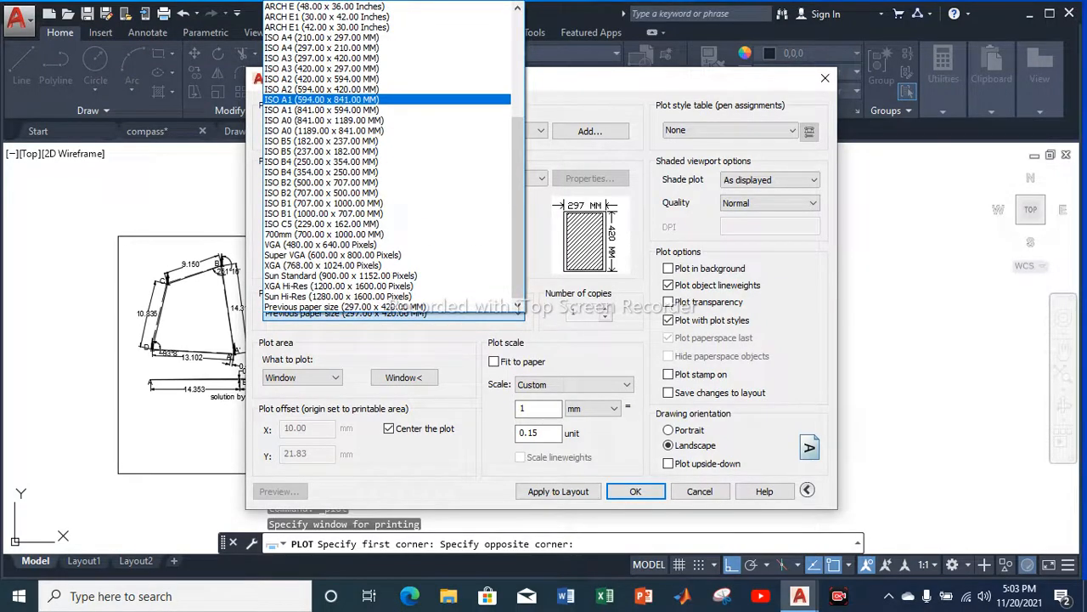
scroll(387, 157, up, 1)
scroll(387, 157, up, 5)
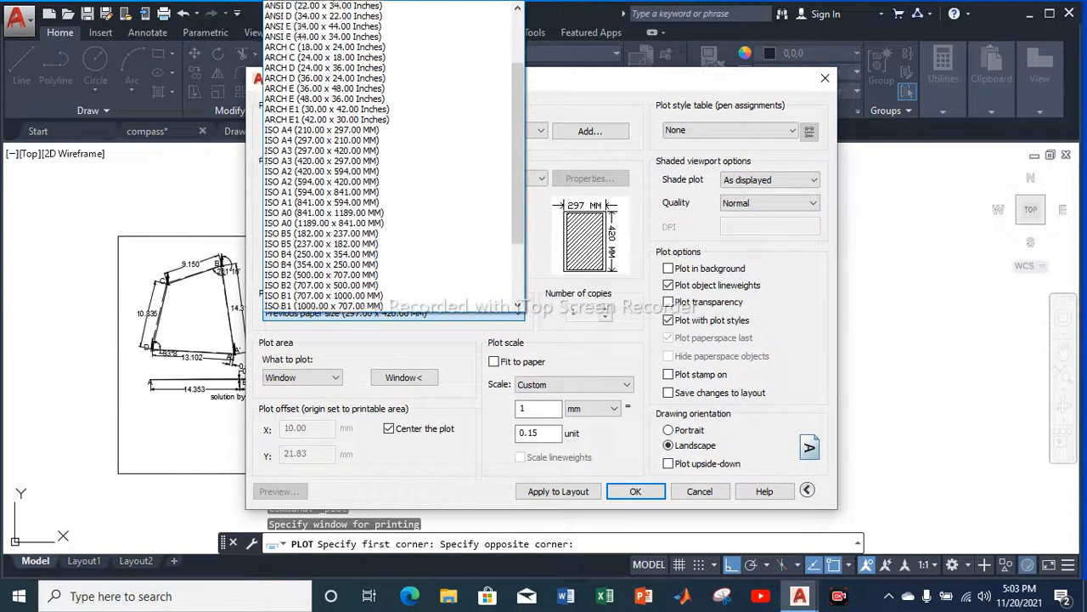
scroll(387, 157, down, 1)
scroll(387, 162, down, 2)
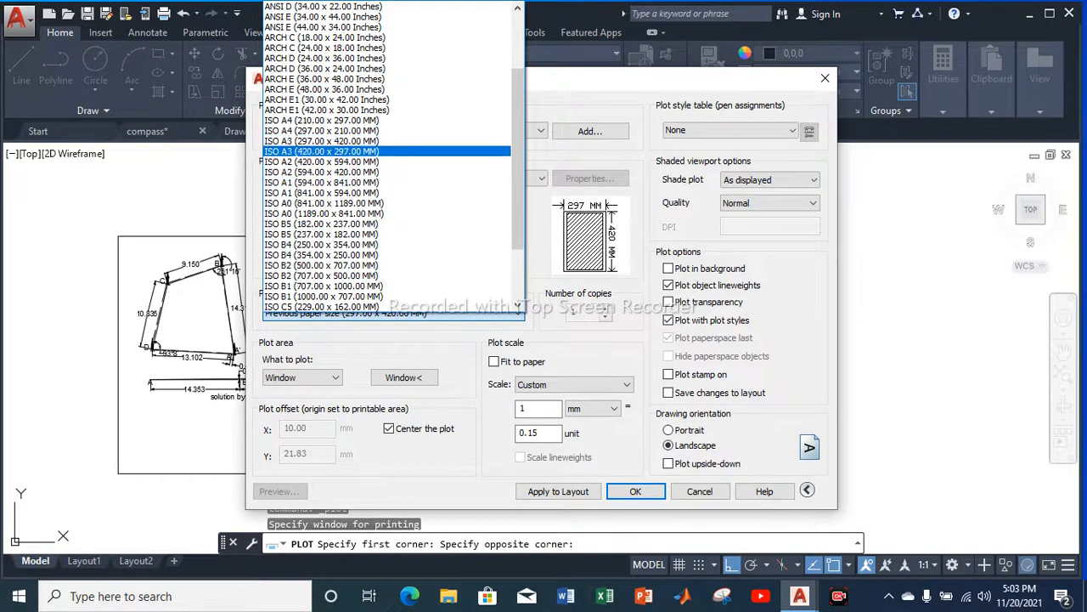
click(323, 151)
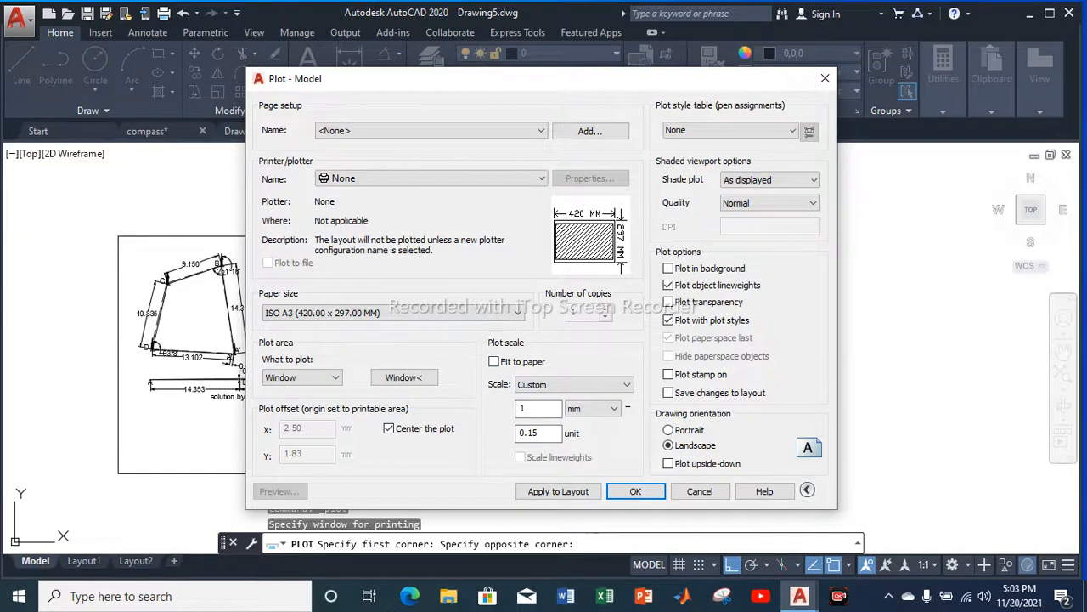
click(429, 179)
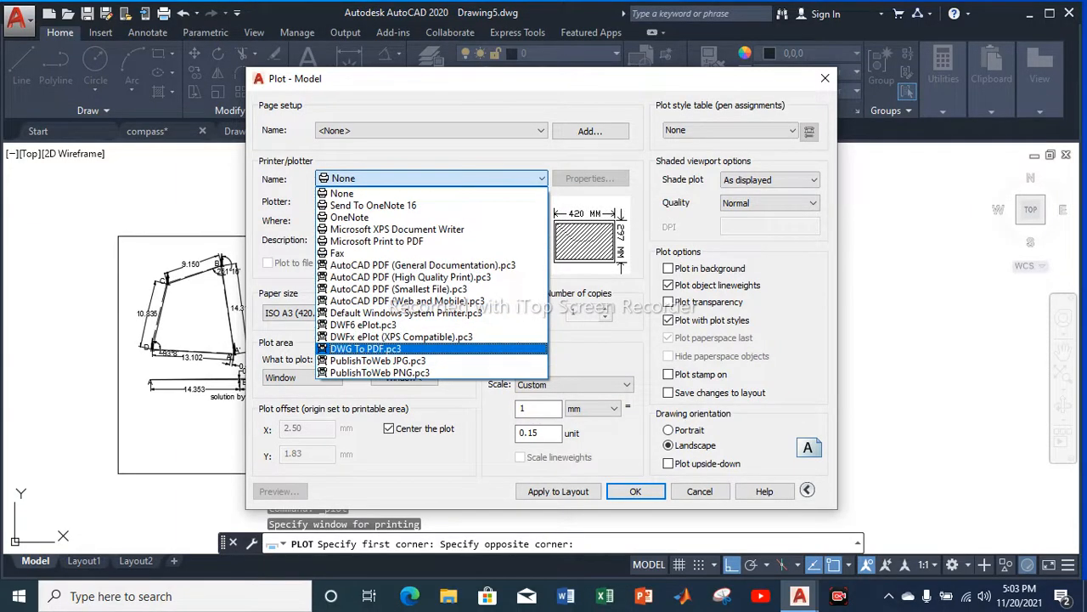
click(374, 355)
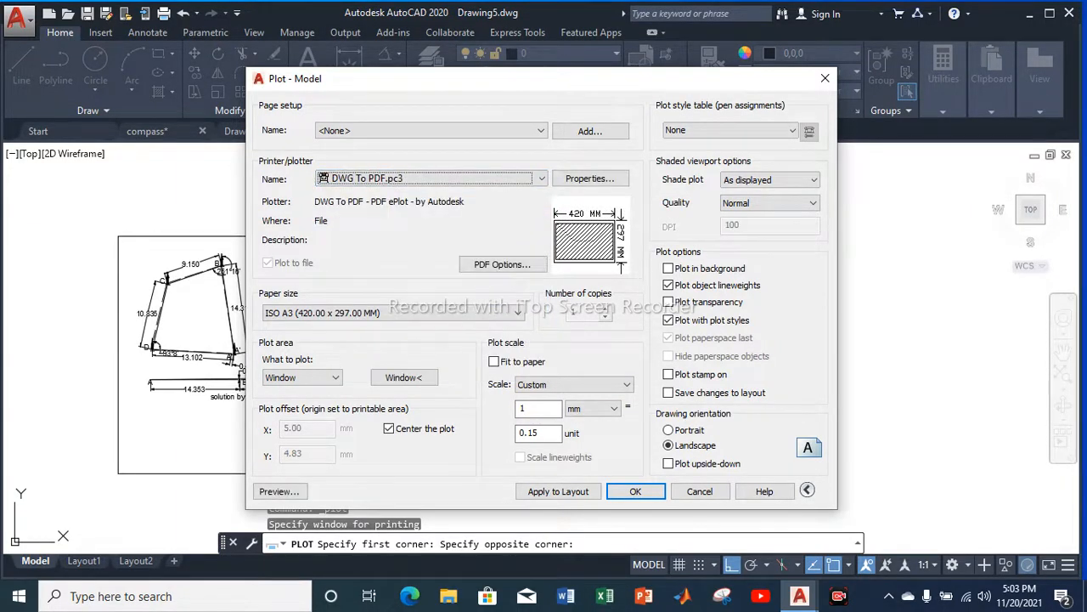
Preview the plotted sheet, then exit the preview and close the plot setup without plotting
click(278, 491)
click(604, 307)
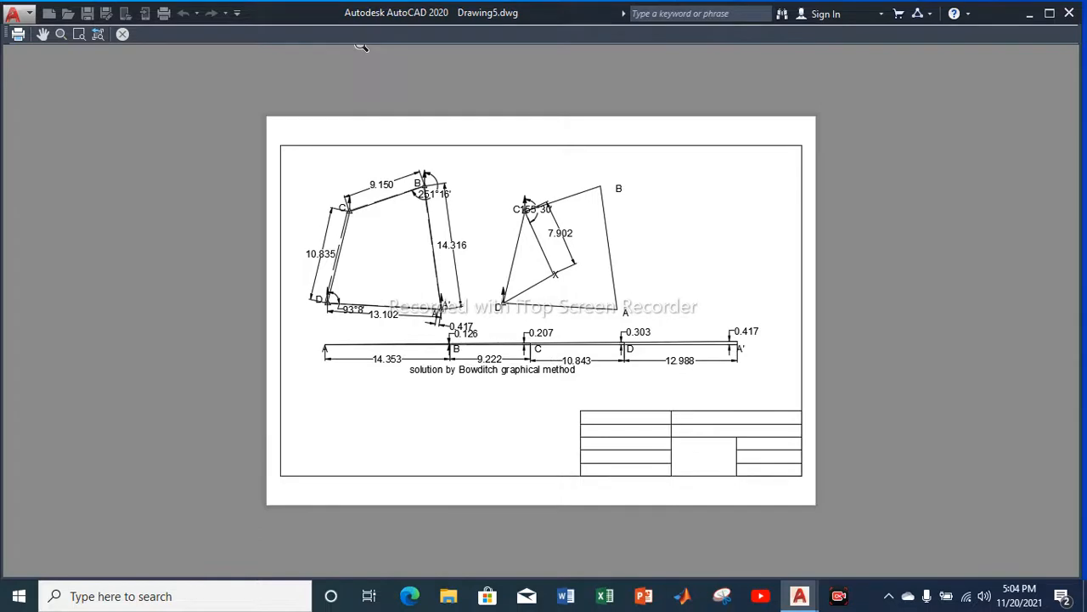
click(122, 34)
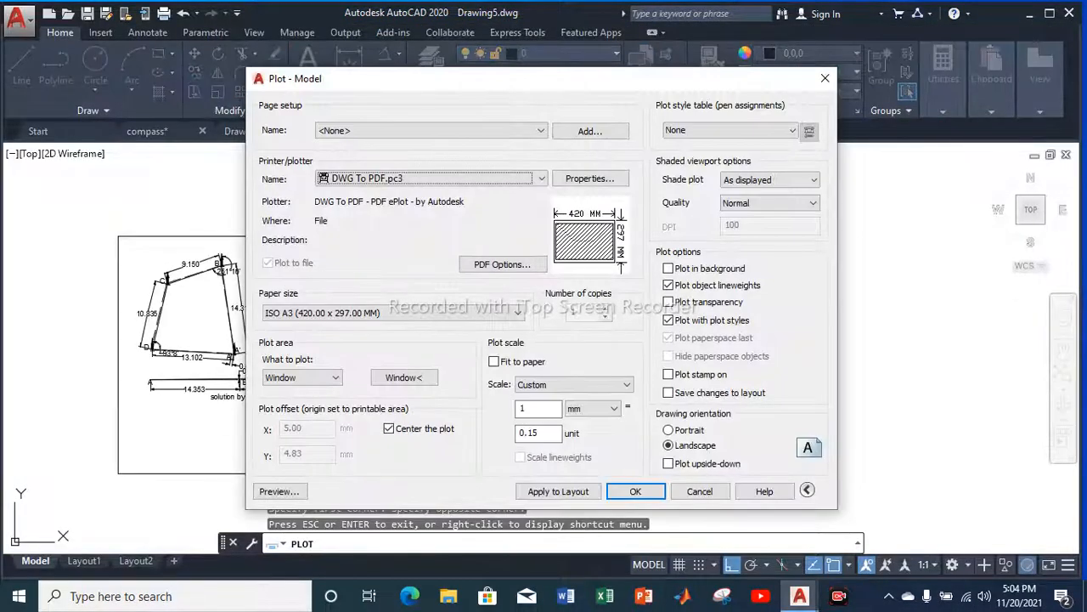
click(825, 79)
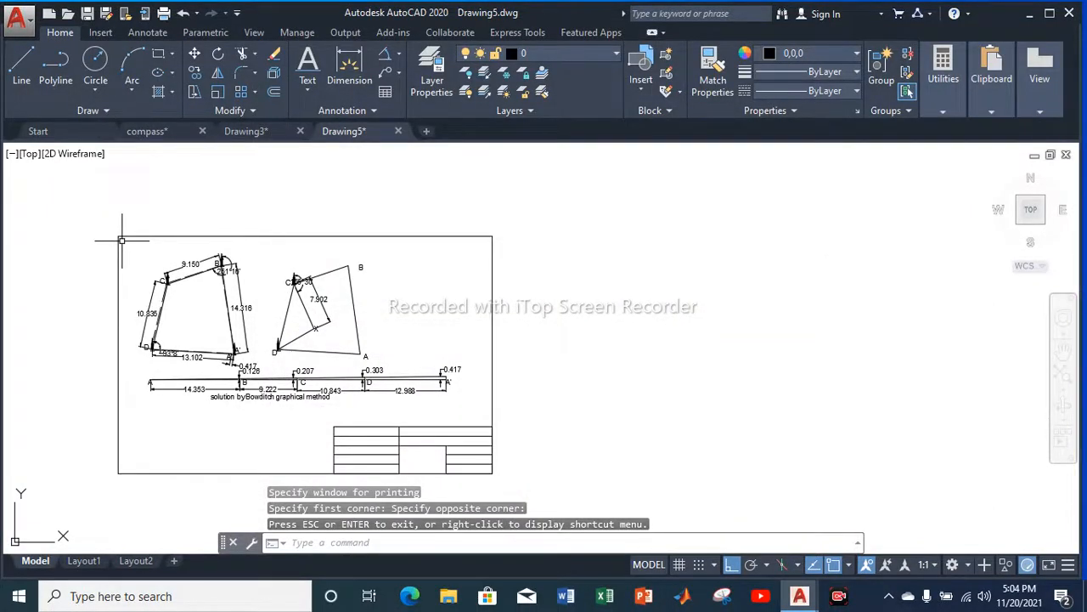
Switch to the compass drawing and examine its traverse figures, index, north arrow and filled-in title block
scroll(121, 241, up, 2)
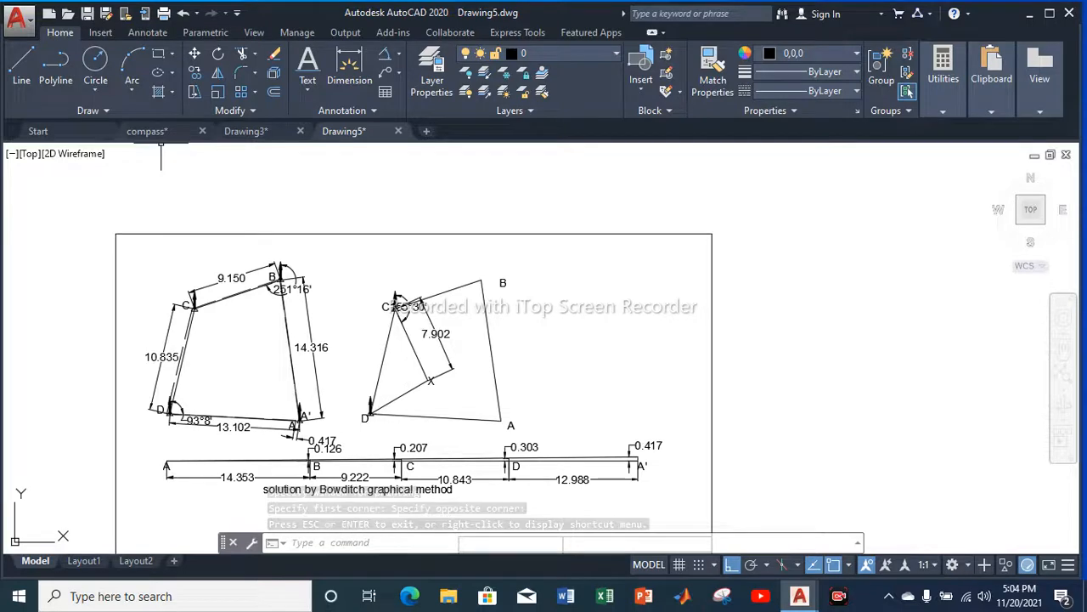
click(146, 131)
scroll(716, 268, down, 2)
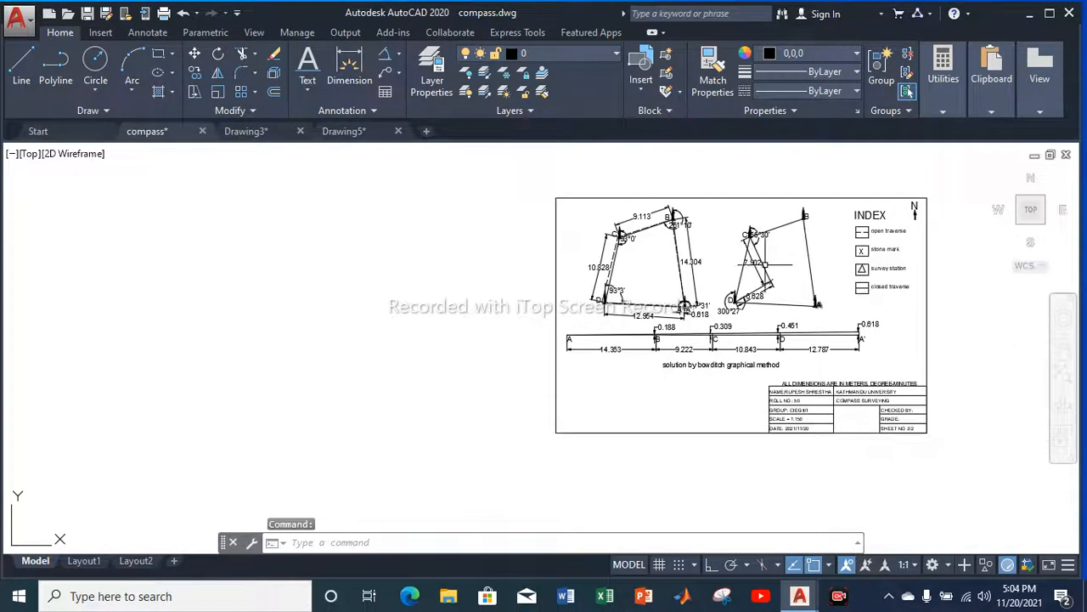
scroll(765, 264, up, 2)
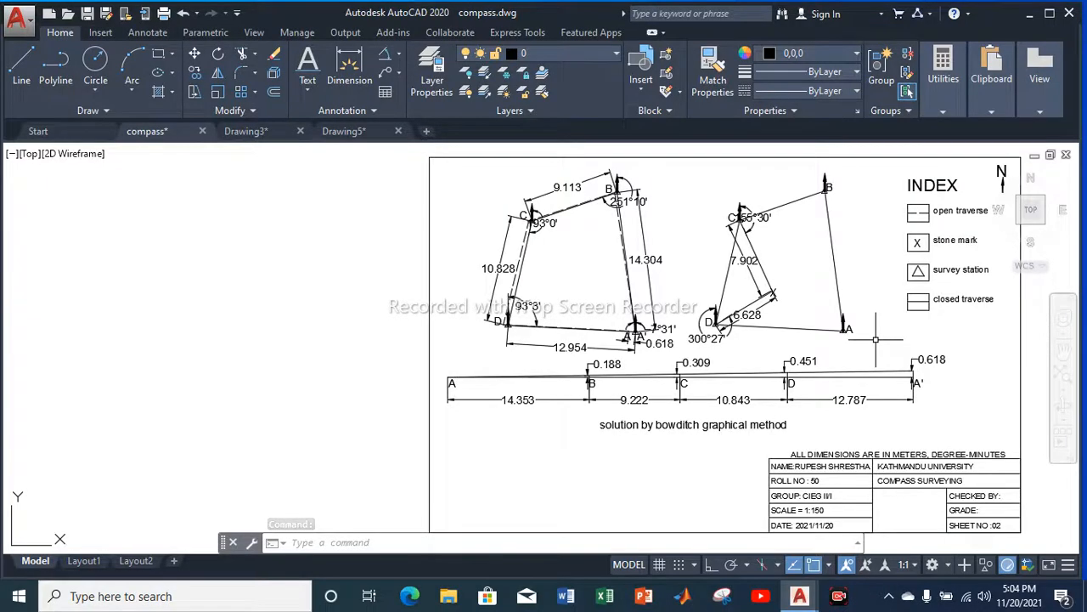